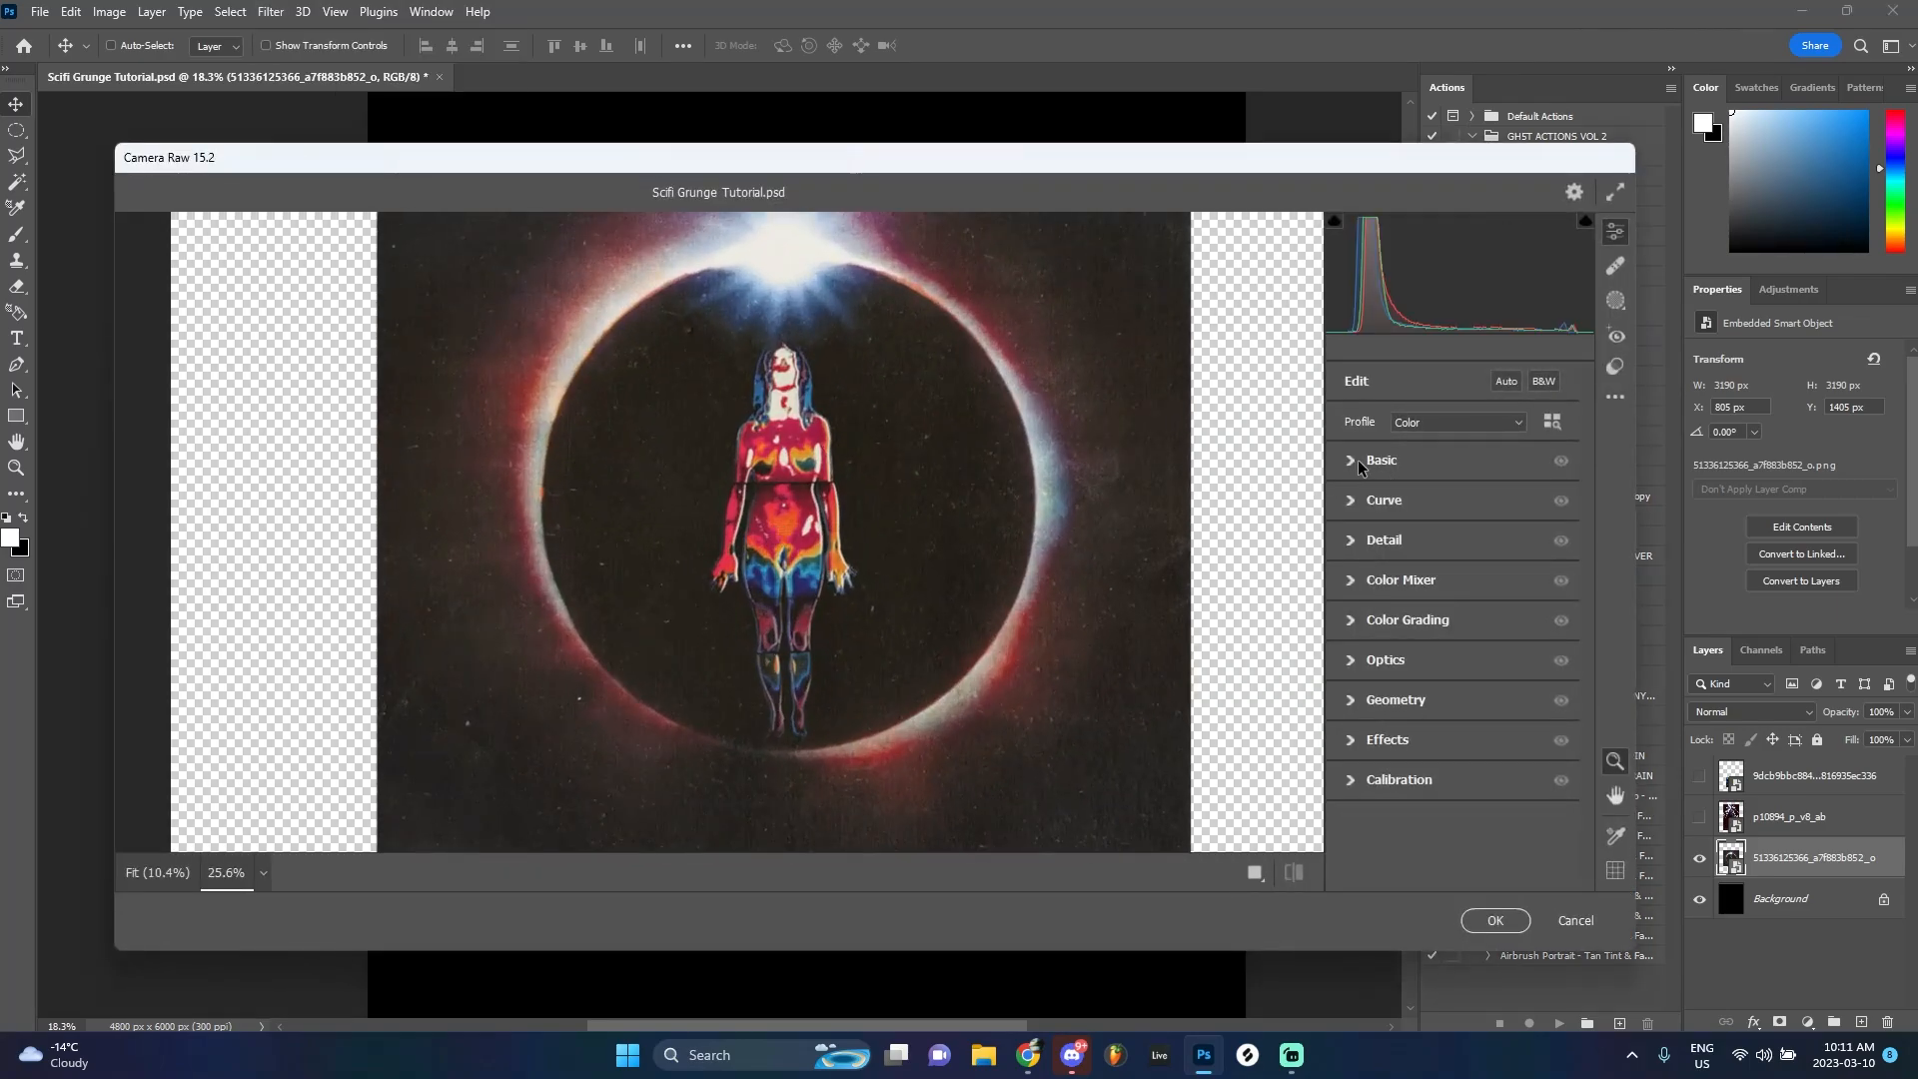
In Camera Raw, set the eclipse image's Exposure to +0.85, Contrast +70, Shadows -12 and Blacks -70
{"action": "left_click", "coordinate": [1460, 540]}
{"action": "left_click_drag", "start_coordinate": [1453, 568], "coordinate": [1528, 569]}
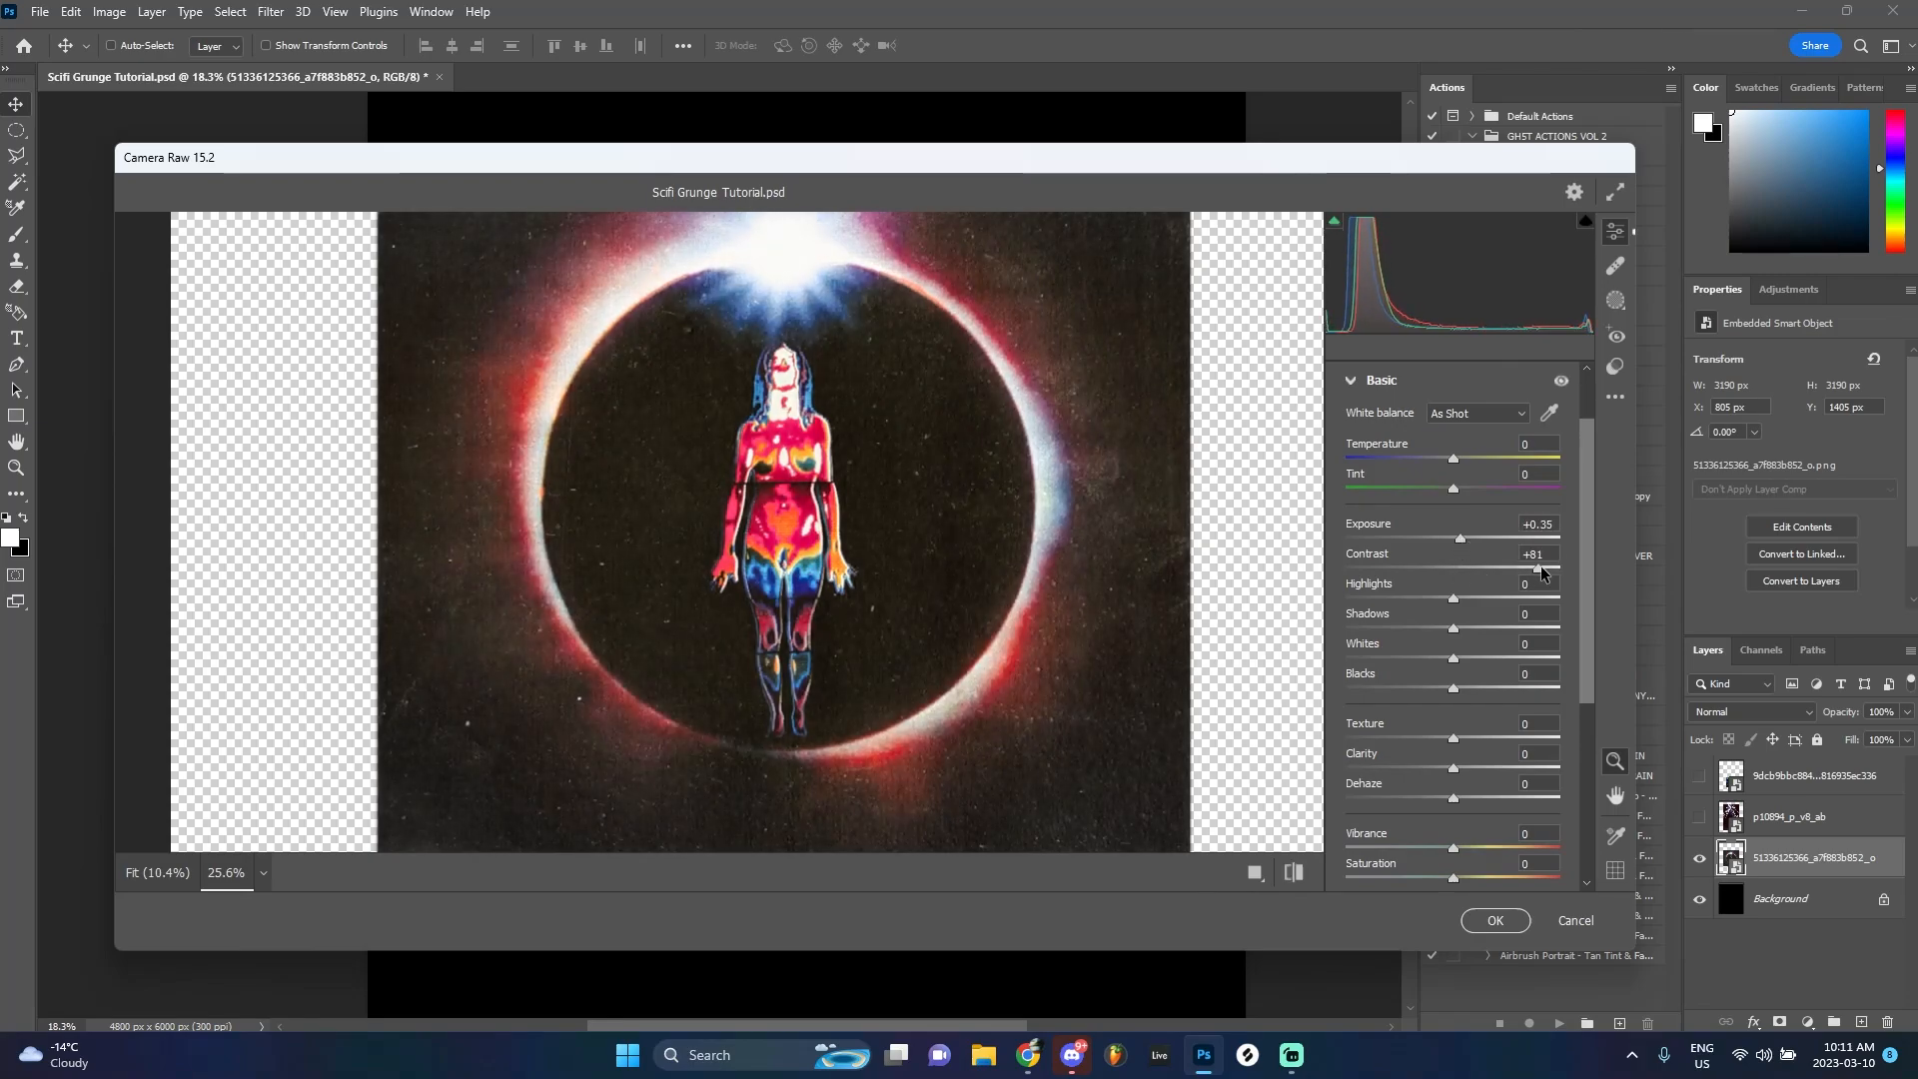
{"action": "left_click_drag", "start_coordinate": [1453, 689], "coordinate": [1370, 691]}
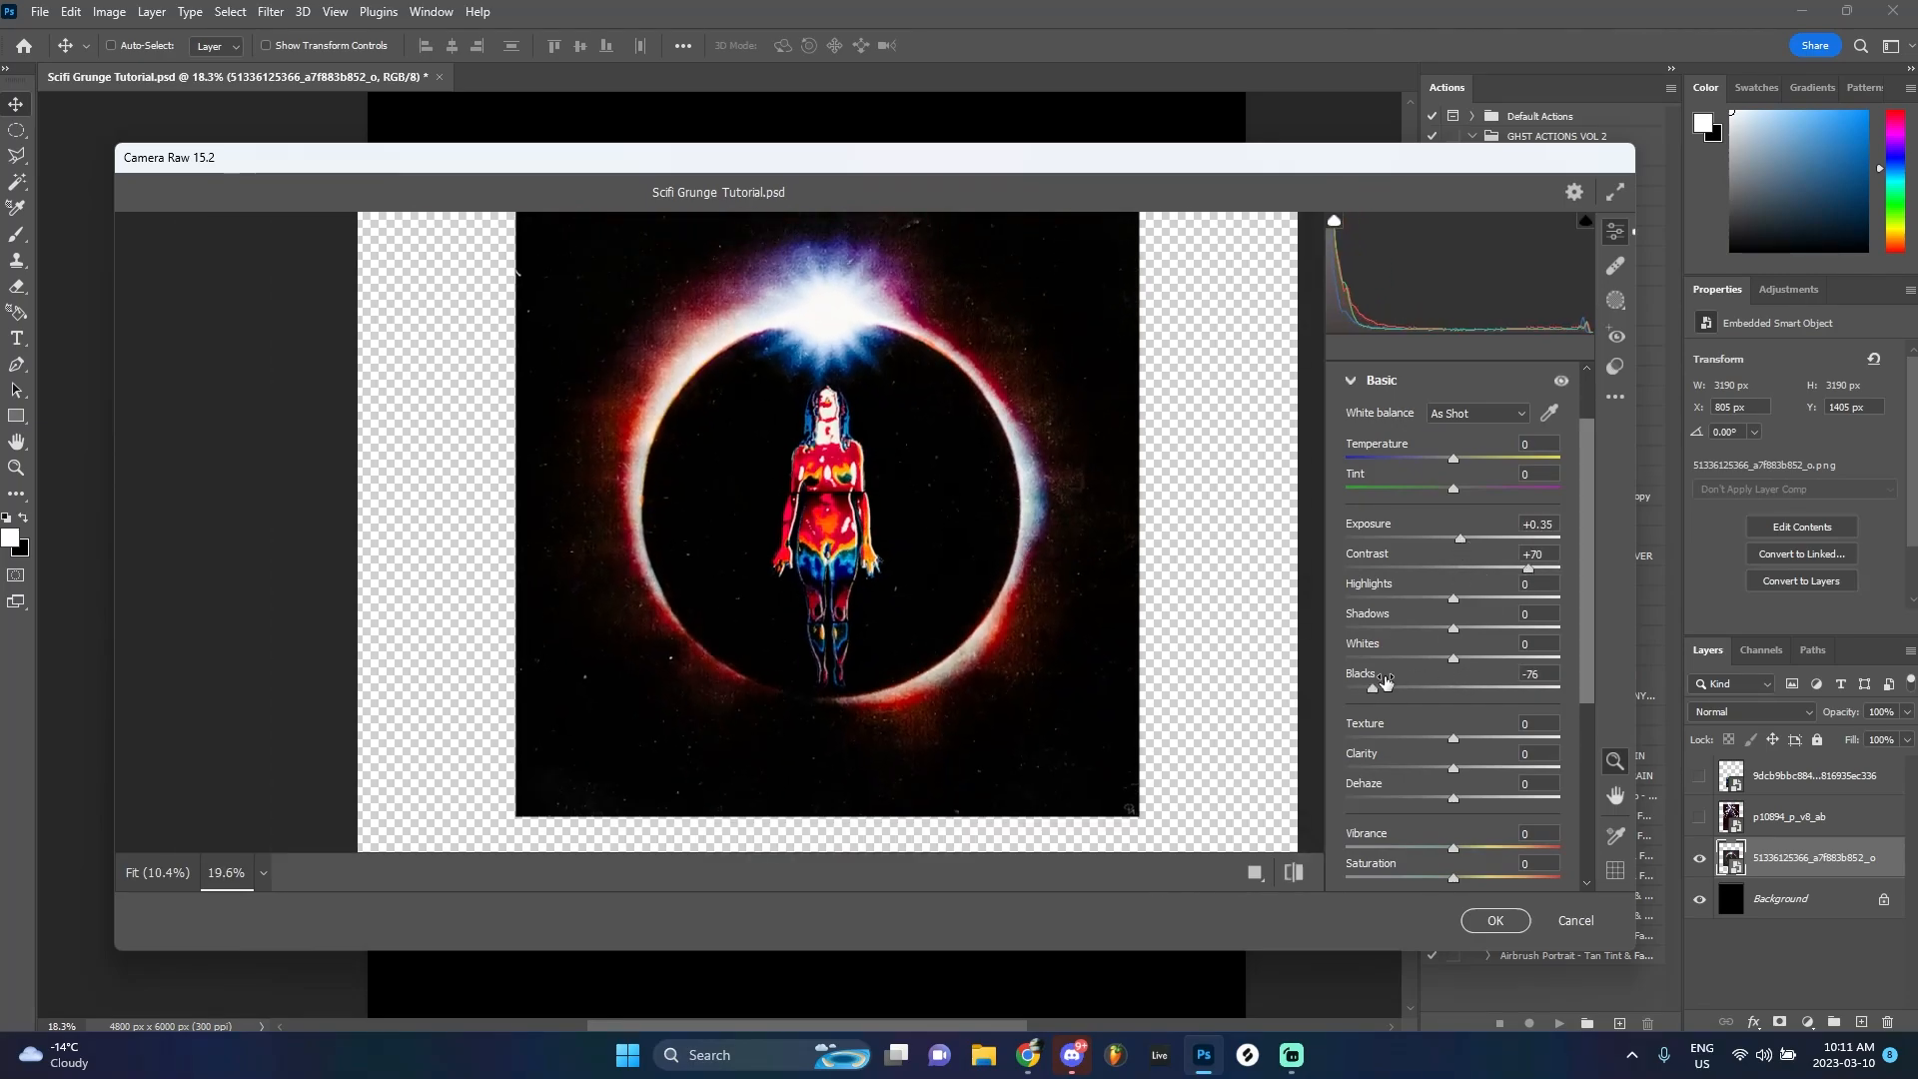
{"action": "left_click_drag", "start_coordinate": [1399, 635], "coordinate": [1442, 629]}
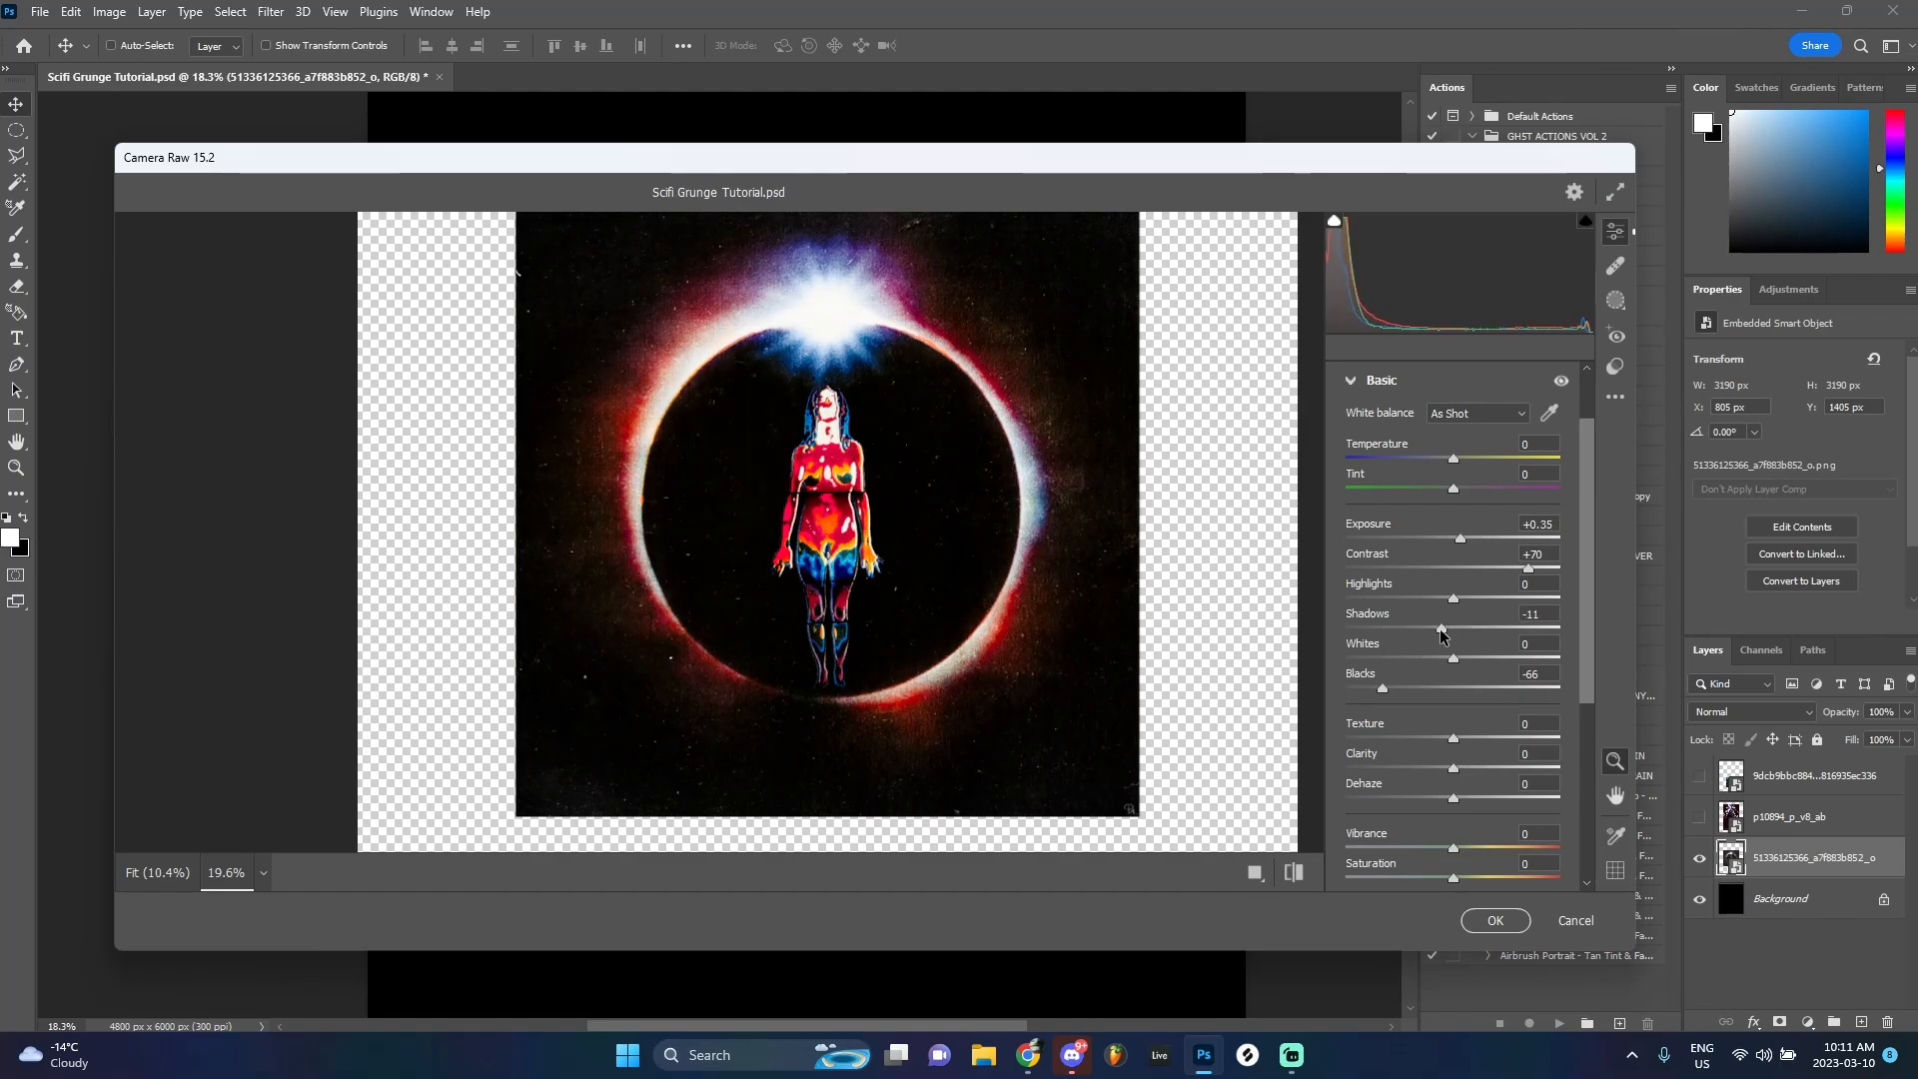
{"action": "left_click_drag", "start_coordinate": [1457, 542], "coordinate": [1473, 543]}
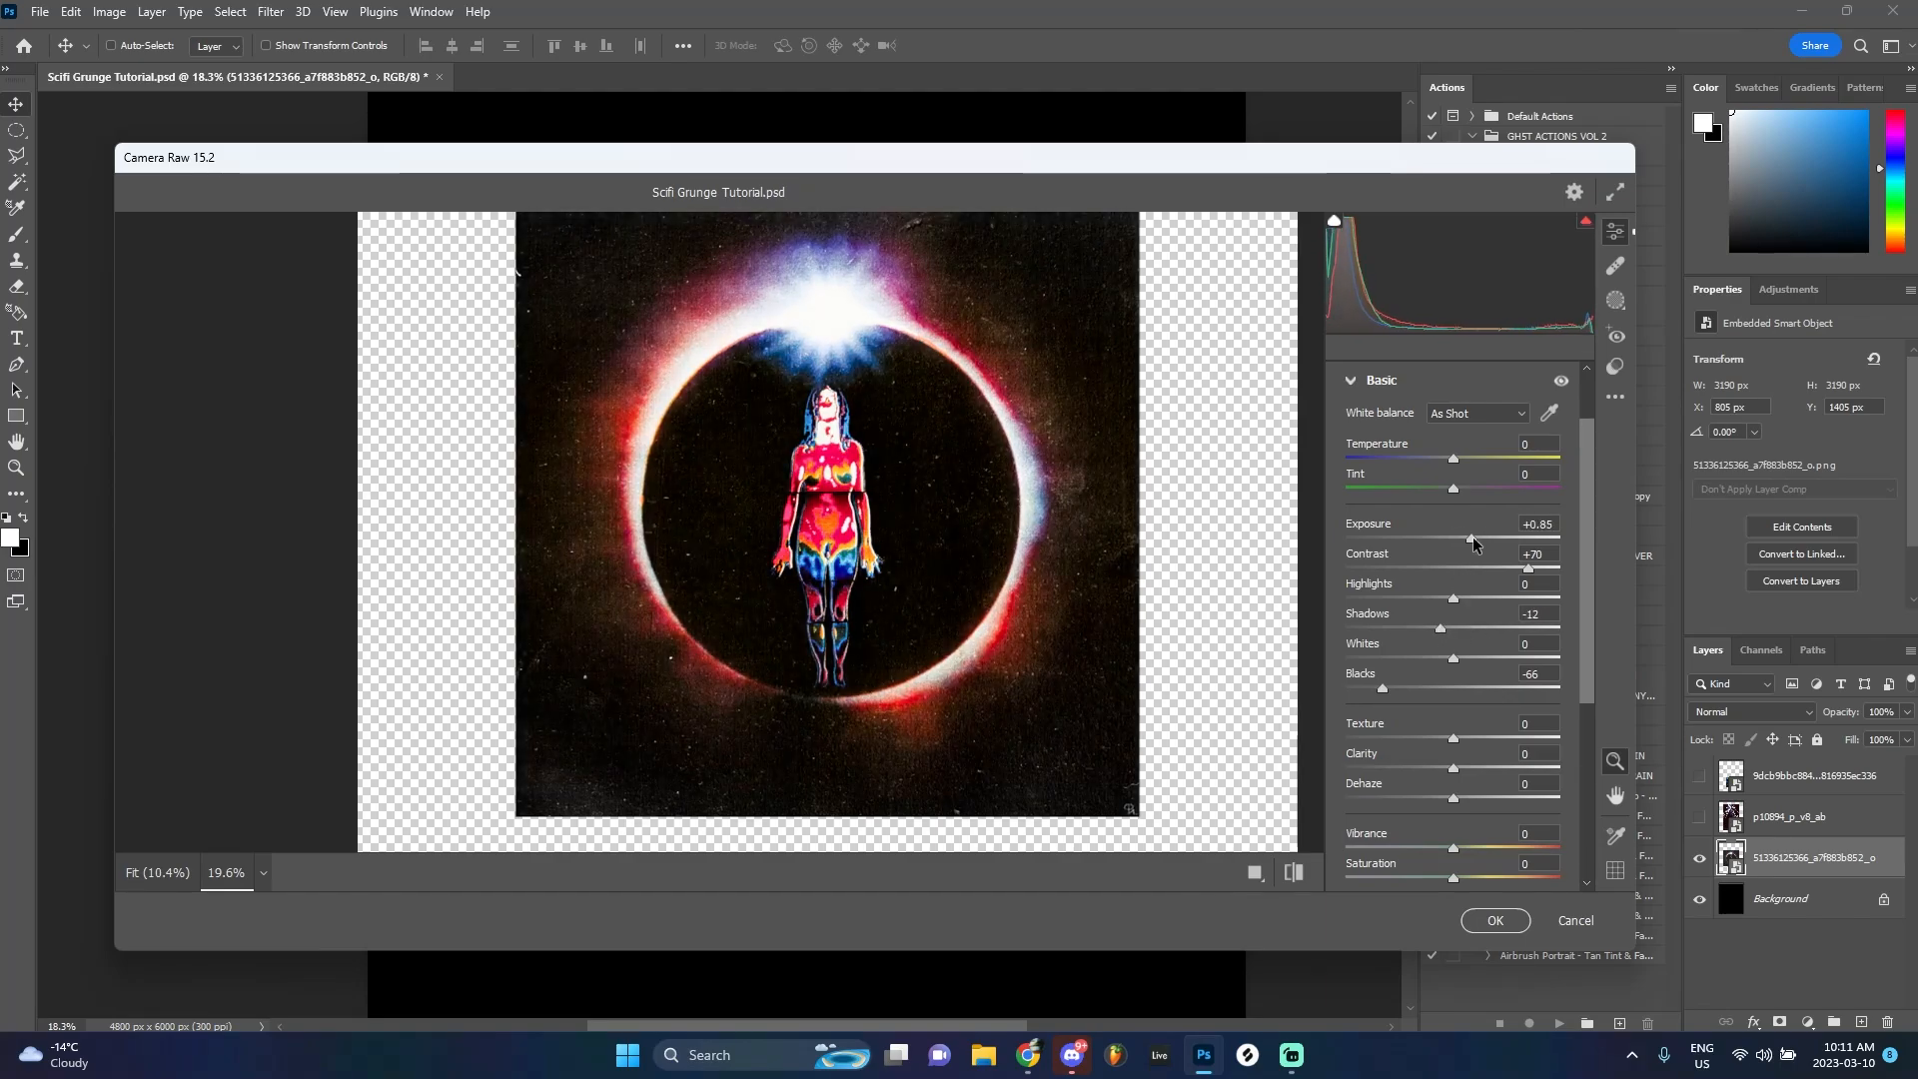
{"action": "left_click_drag", "start_coordinate": [1382, 696], "coordinate": [1378, 693]}
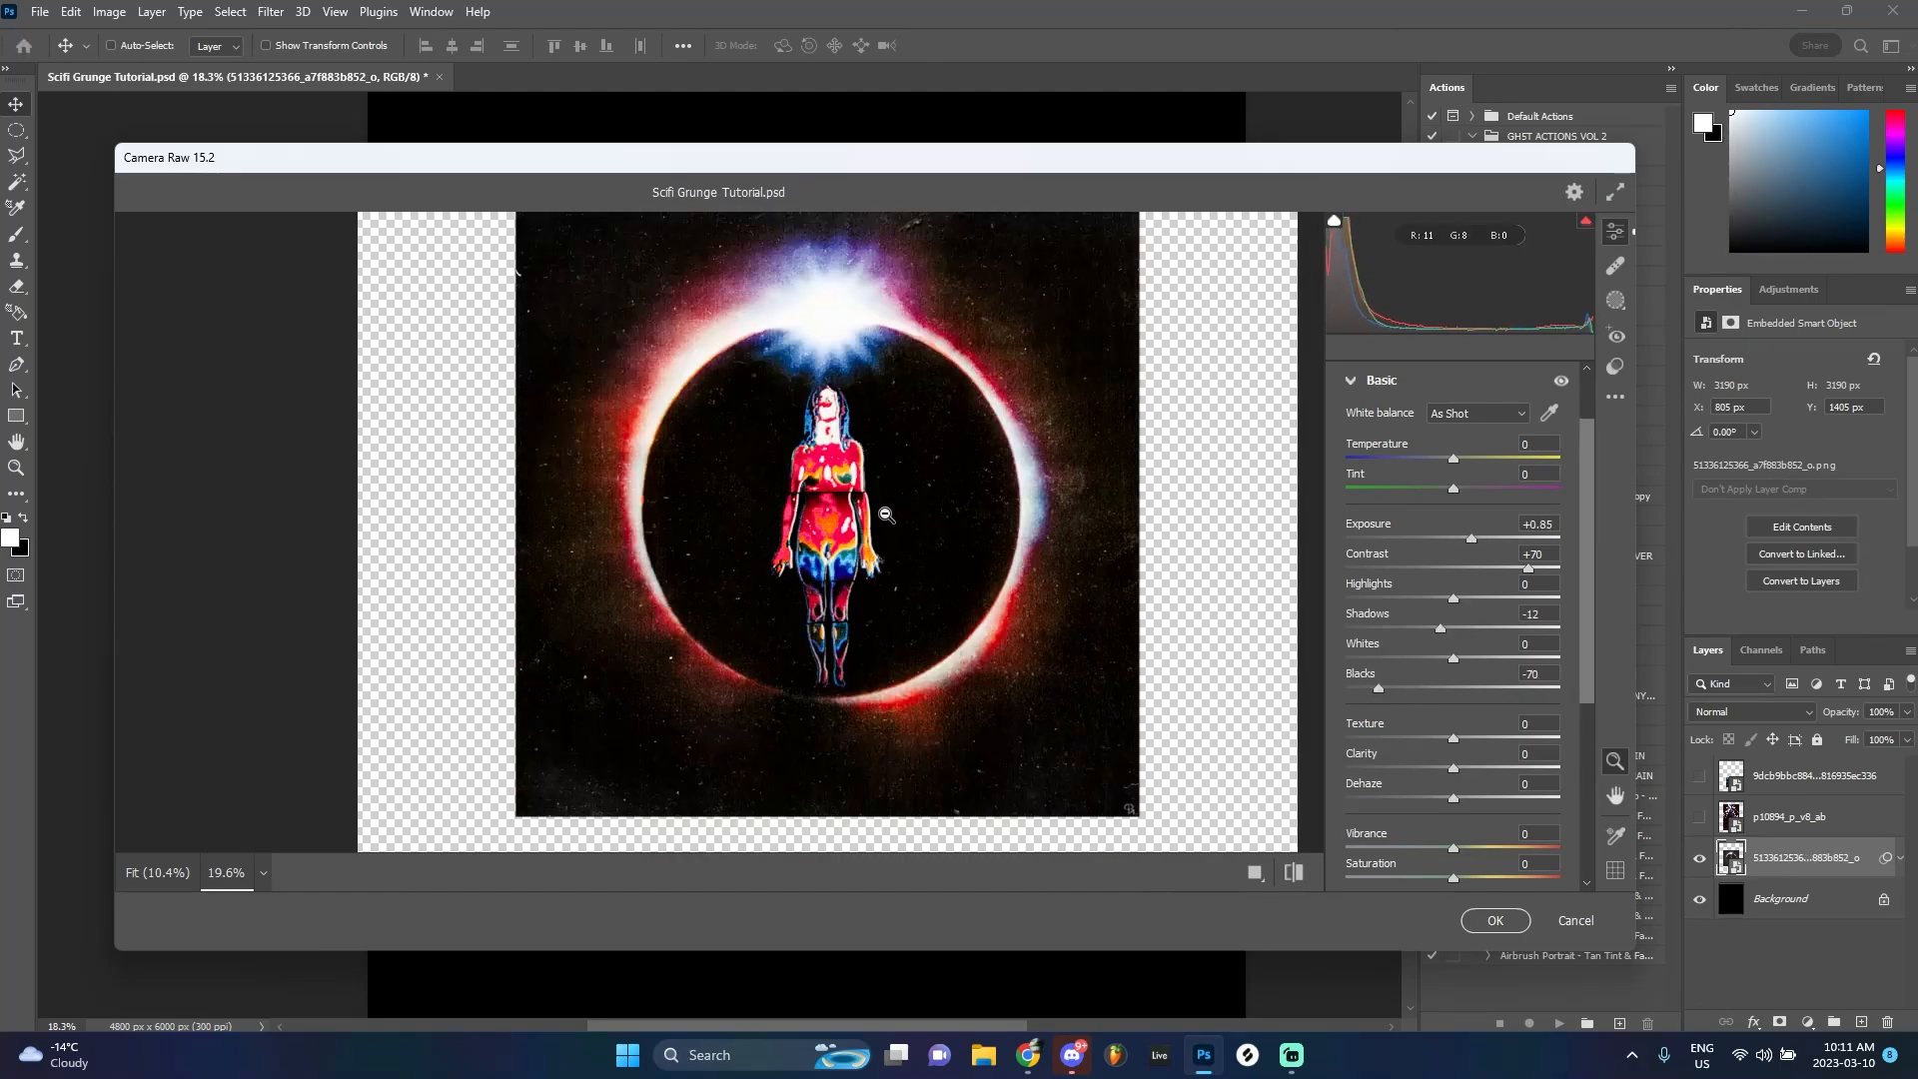
Set the eclipse image's Saturation to -15 and compare it with and without the Basic adjustments
{"action": "scroll", "coordinate": [1401, 743], "scroll_direction": "down", "scroll_amount": 3}
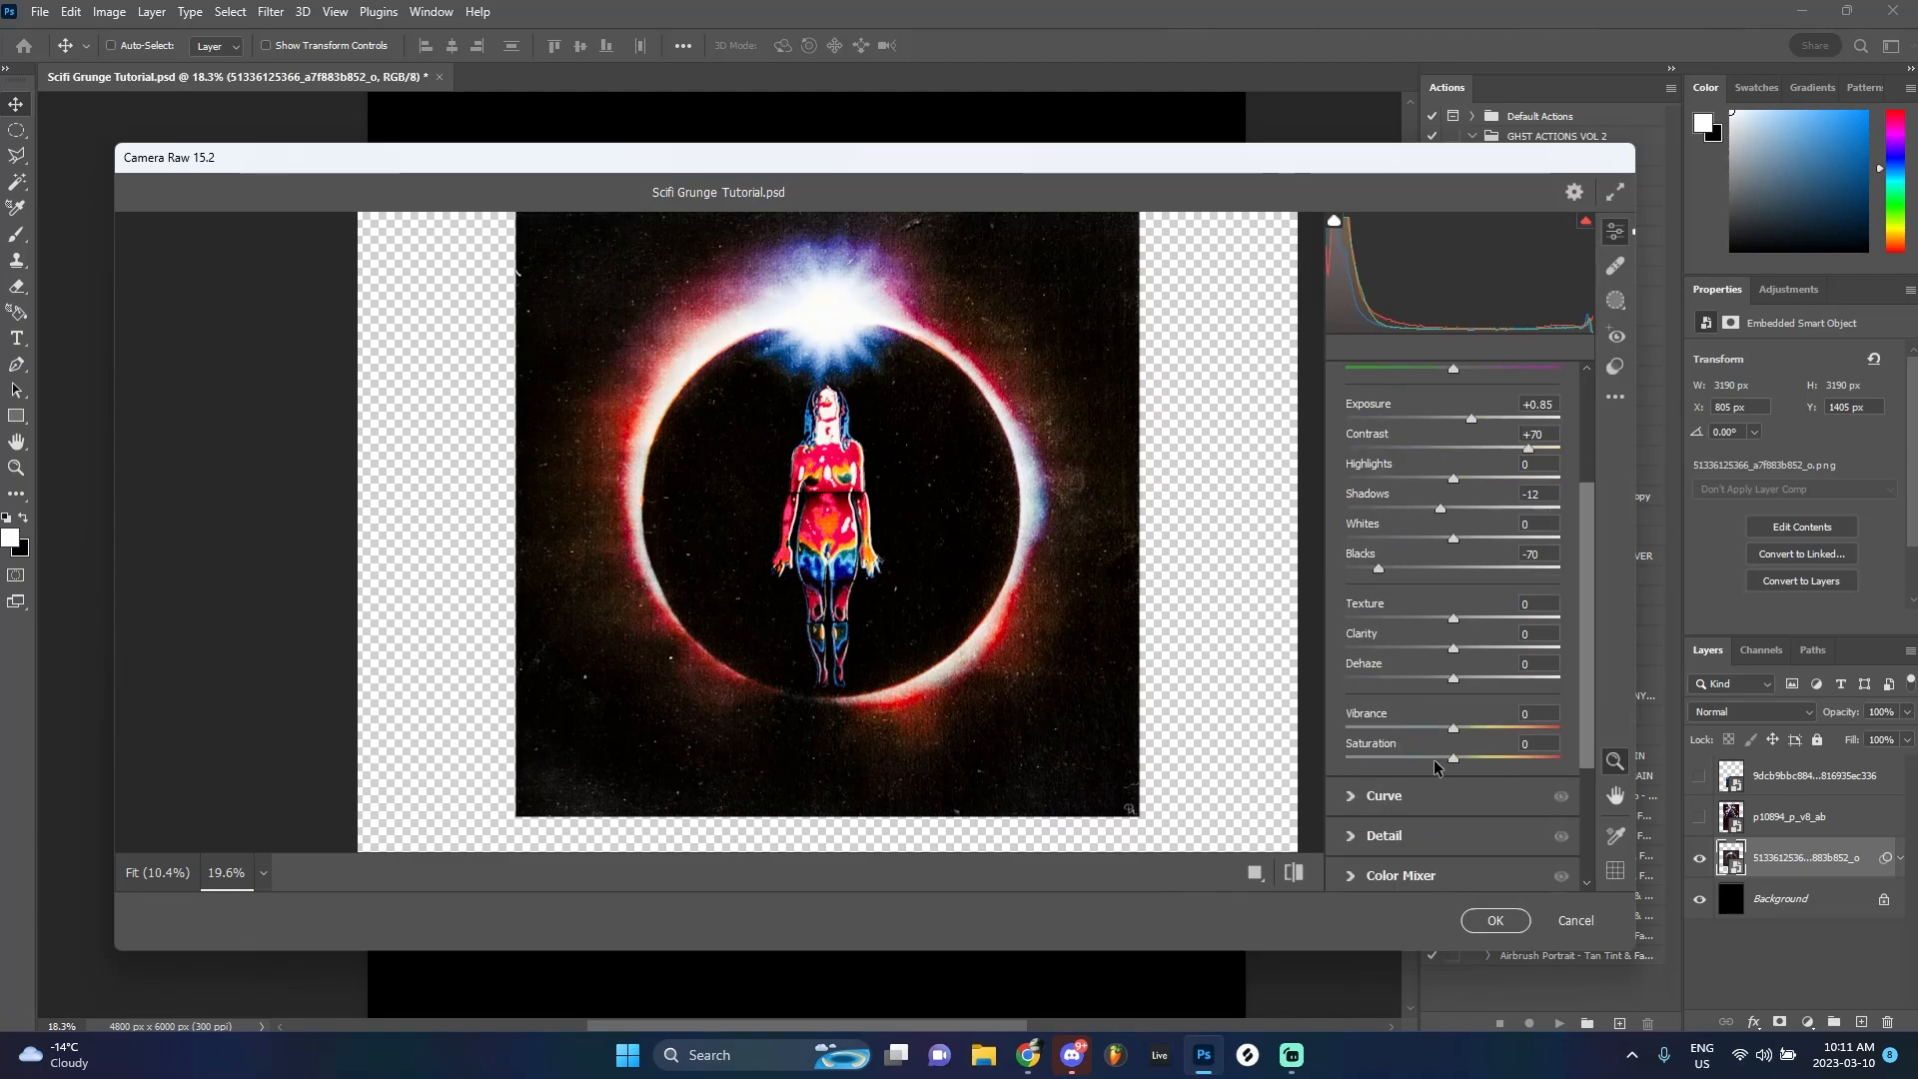
{"action": "left_click_drag", "start_coordinate": [1434, 767], "coordinate": [1439, 762]}
{"action": "scroll", "coordinate": [1438, 753], "scroll_direction": "up", "scroll_amount": 3}
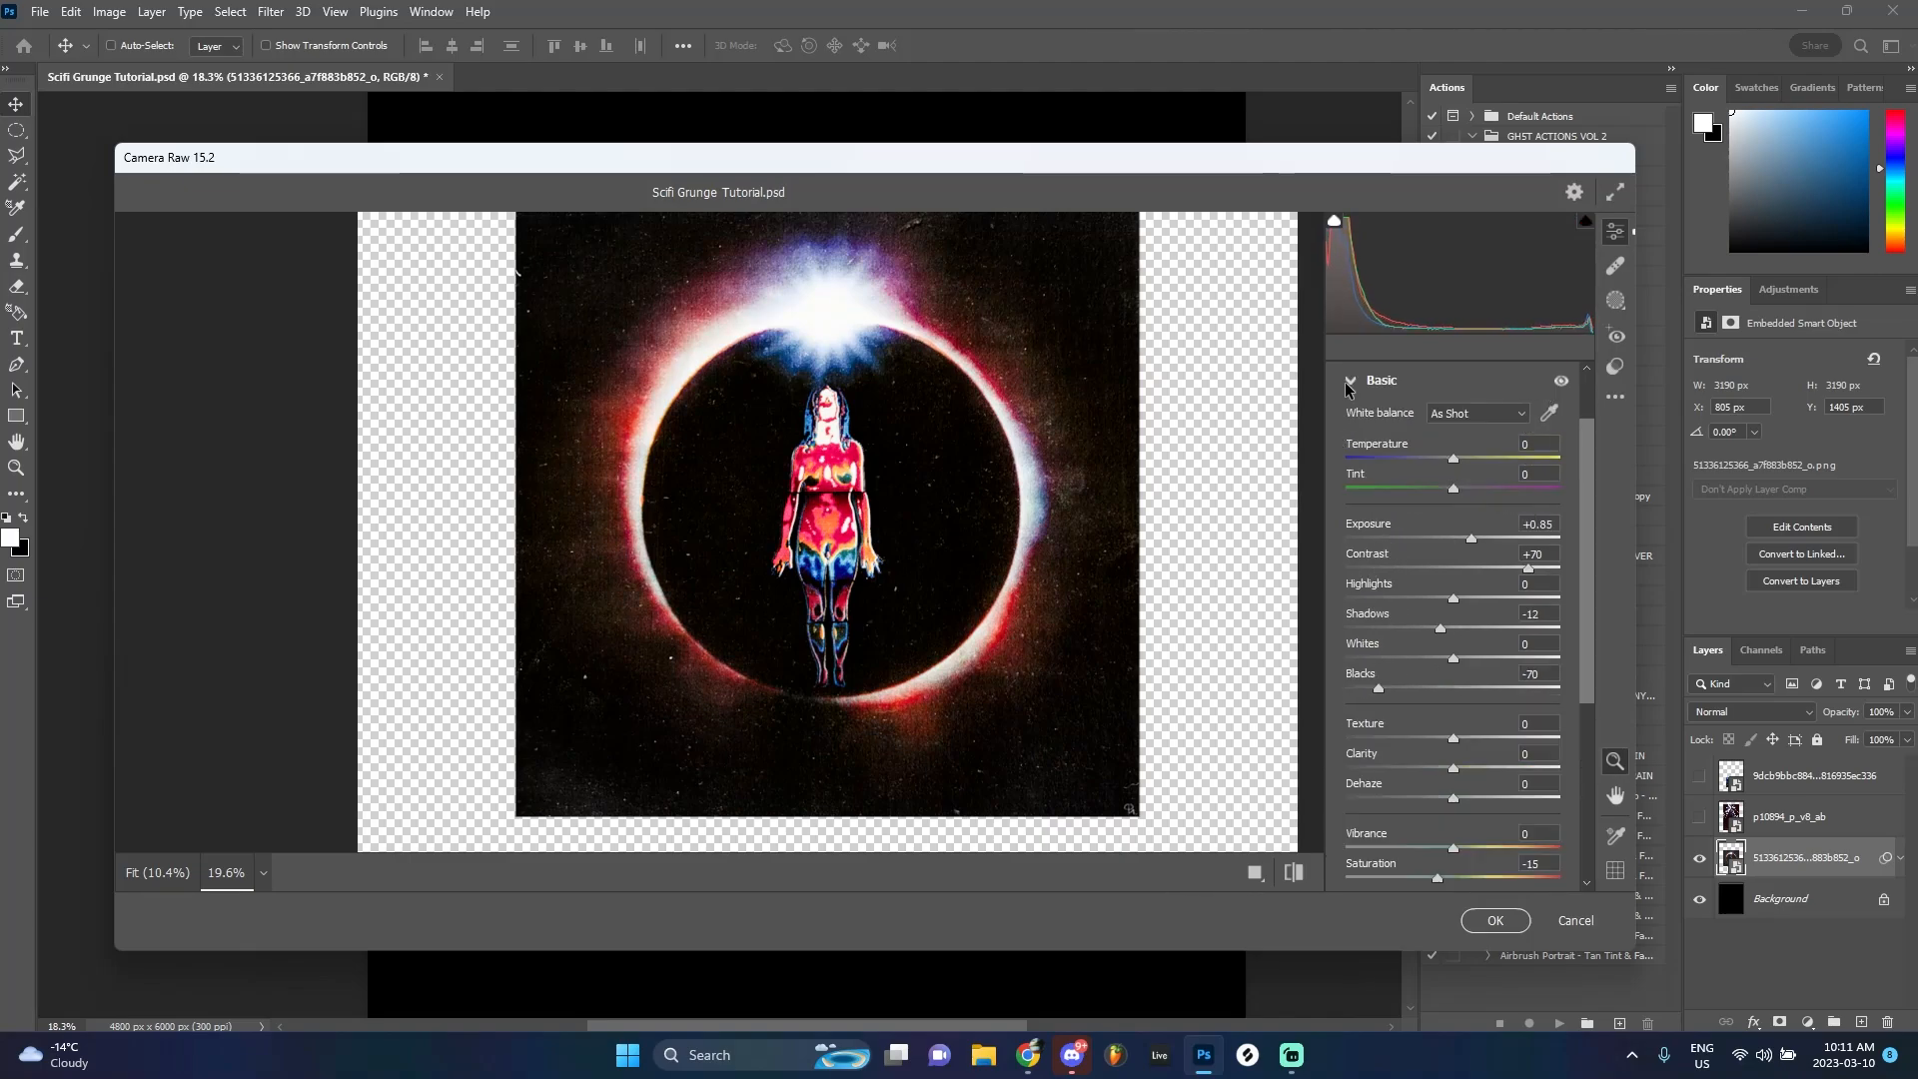
{"action": "left_click", "coordinate": [1352, 381]}
{"action": "left_click", "coordinate": [1562, 460]}
{"action": "left_click", "coordinate": [1562, 460]}
{"action": "left_click", "coordinate": [1562, 461]}
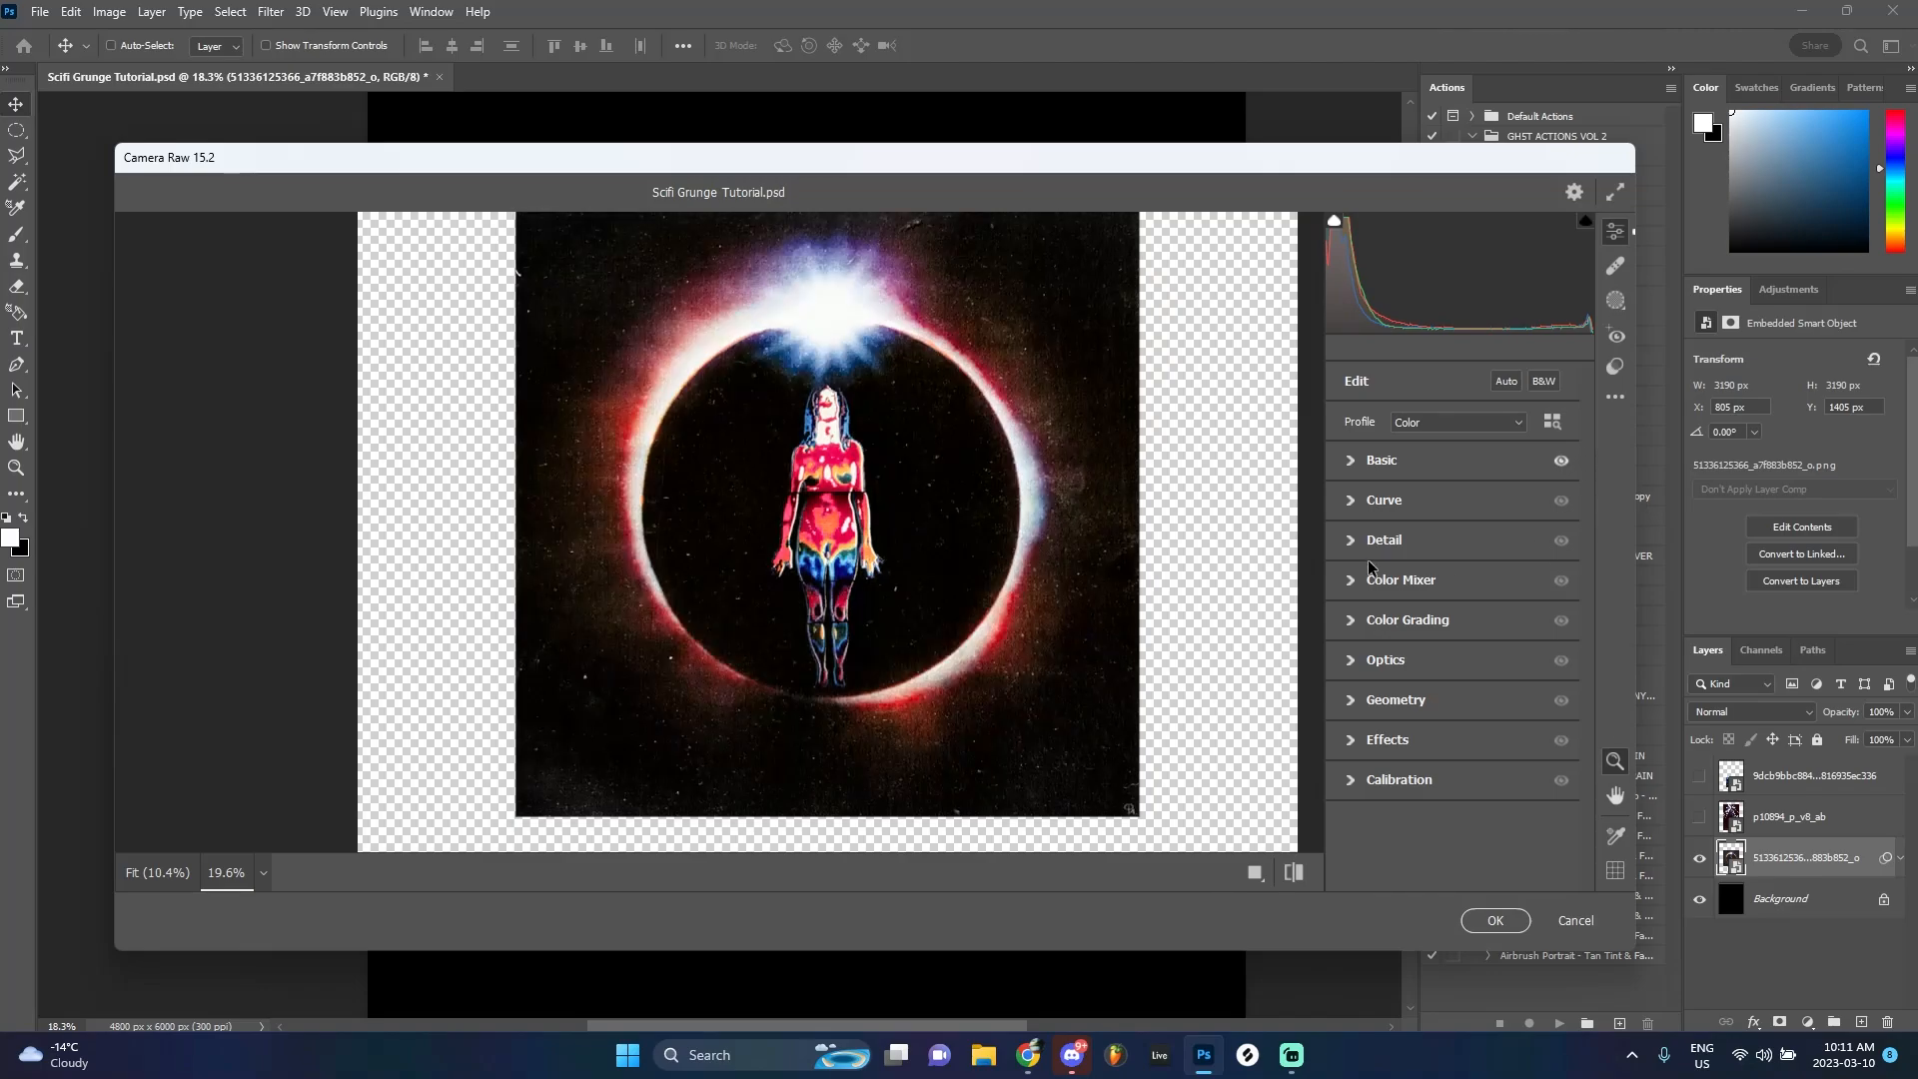
Set Sharpening to 150, Noise Reduction to 58 and Color Noise Reduction to 100, and apply the Camera Raw filter
{"action": "left_click", "coordinate": [1368, 548]}
{"action": "left_click_drag", "start_coordinate": [1405, 613], "coordinate": [1320, 644]}
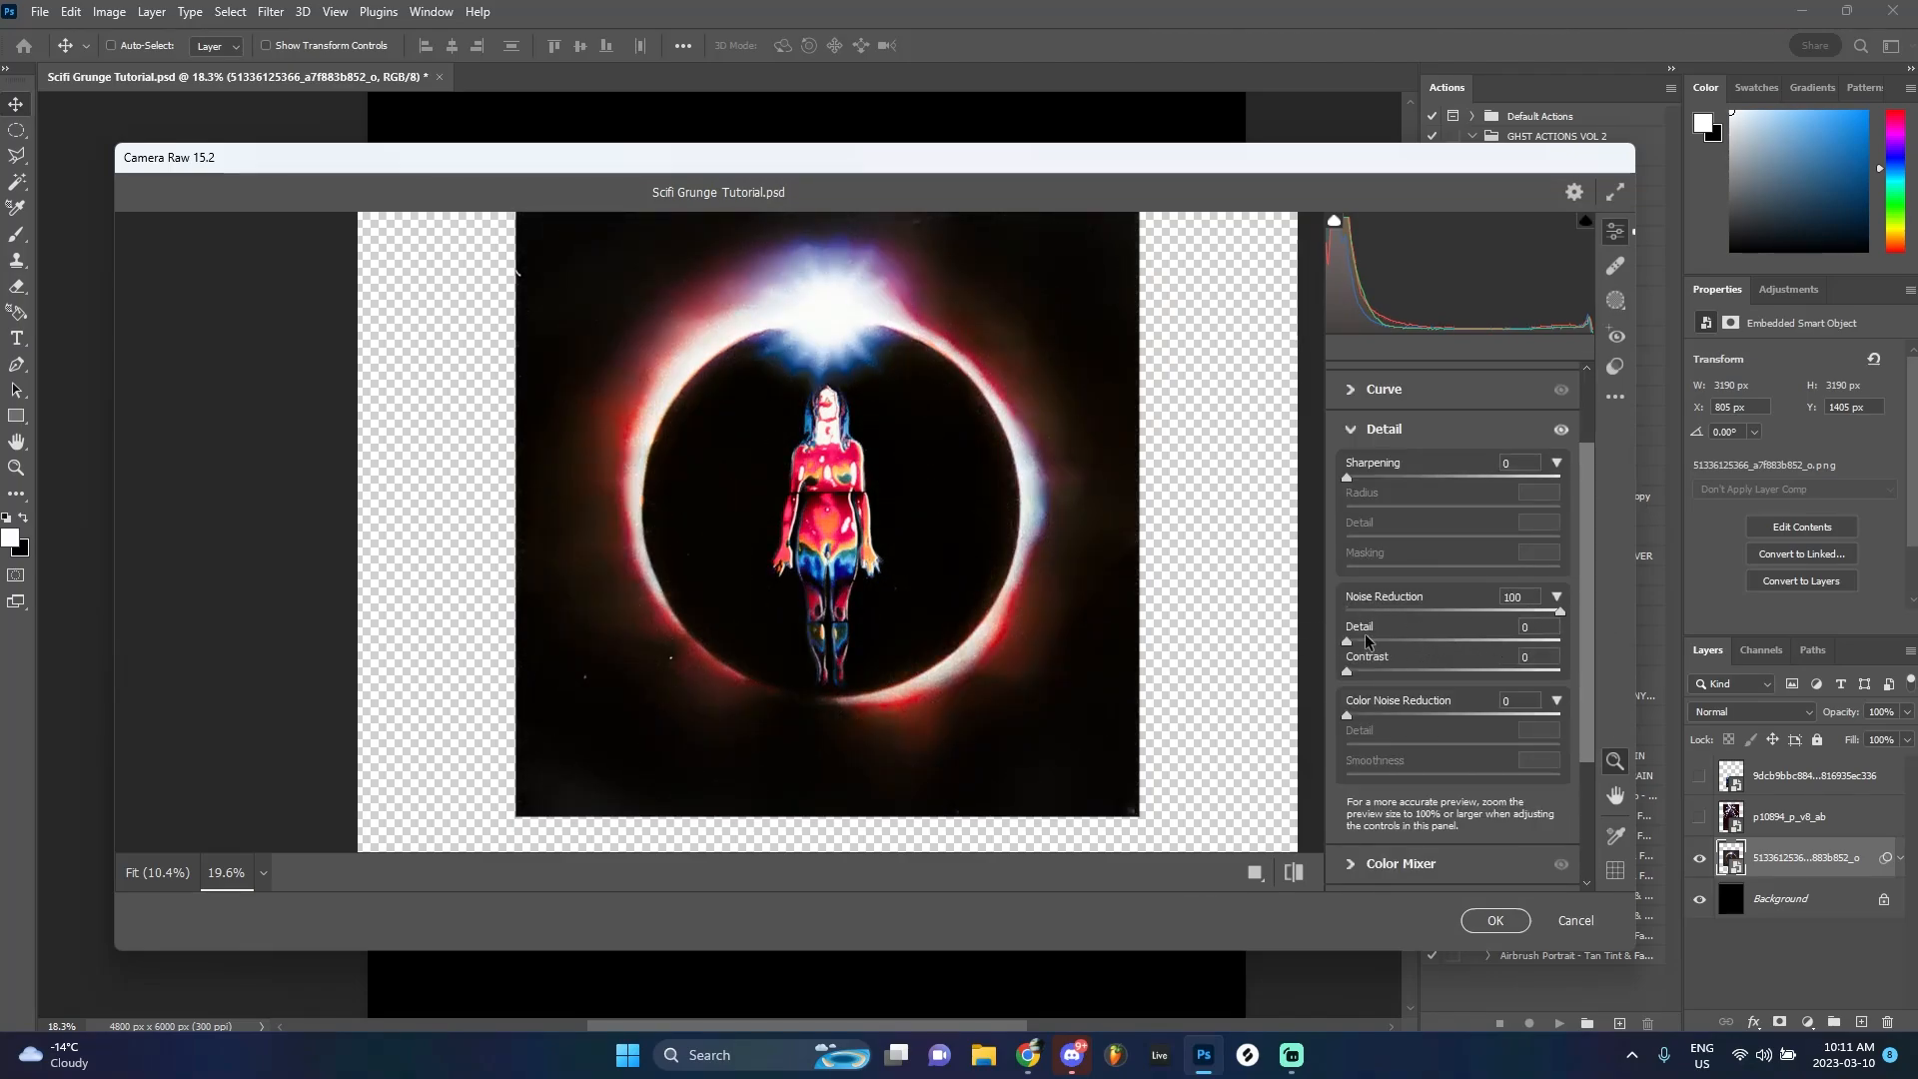
{"action": "left_click_drag", "start_coordinate": [1346, 478], "coordinate": [1564, 480]}
{"action": "scroll", "coordinate": [914, 493], "scroll_direction": "up", "scroll_amount": 4}
{"action": "scroll", "coordinate": [914, 493], "scroll_direction": "down", "scroll_amount": 2}
{"action": "scroll", "coordinate": [914, 493], "scroll_direction": "down", "scroll_amount": 2}
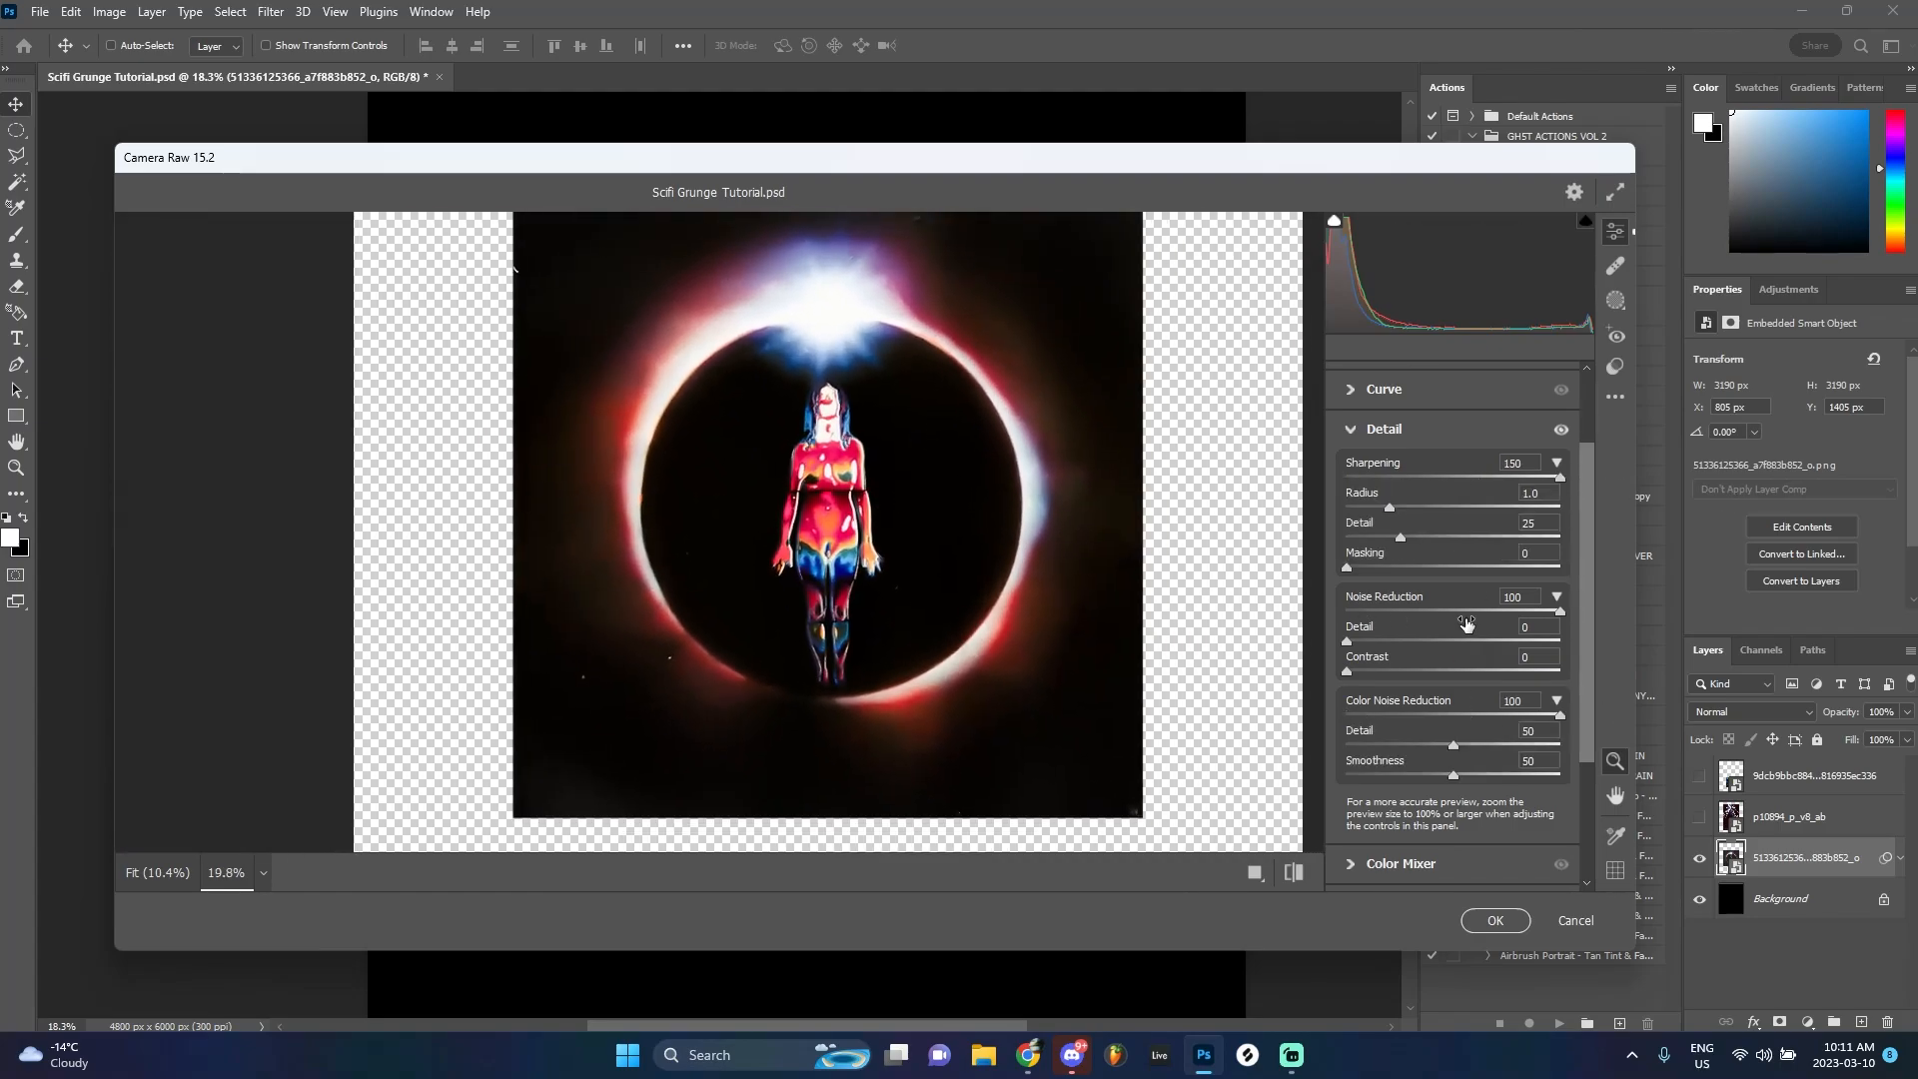
{"action": "mouse_move", "coordinate": [1468, 615]}
{"action": "left_mouse_down"}
{"action": "mouse_move", "coordinate": [1316, 608]}
{"action": "mouse_move", "coordinate": [1468, 609]}
{"action": "left_mouse_up"}
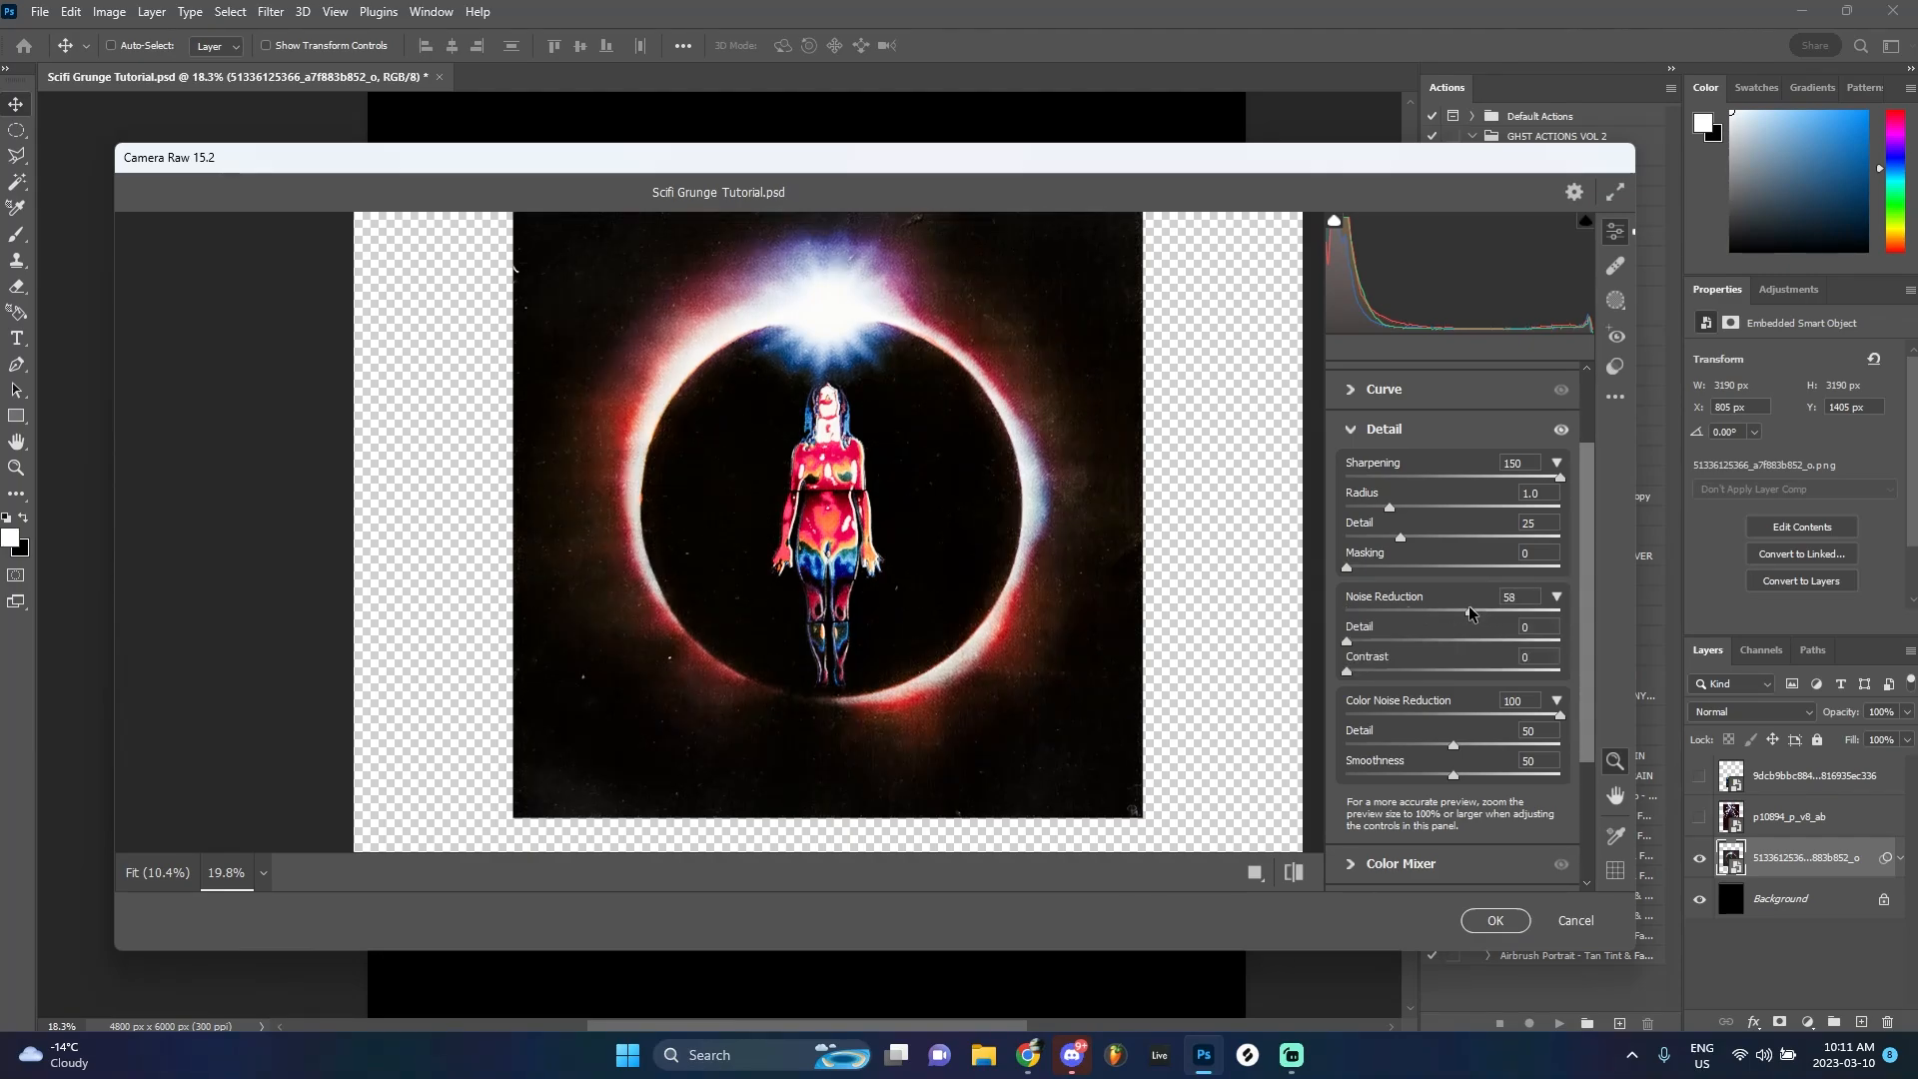
{"action": "left_click", "coordinate": [1504, 921]}
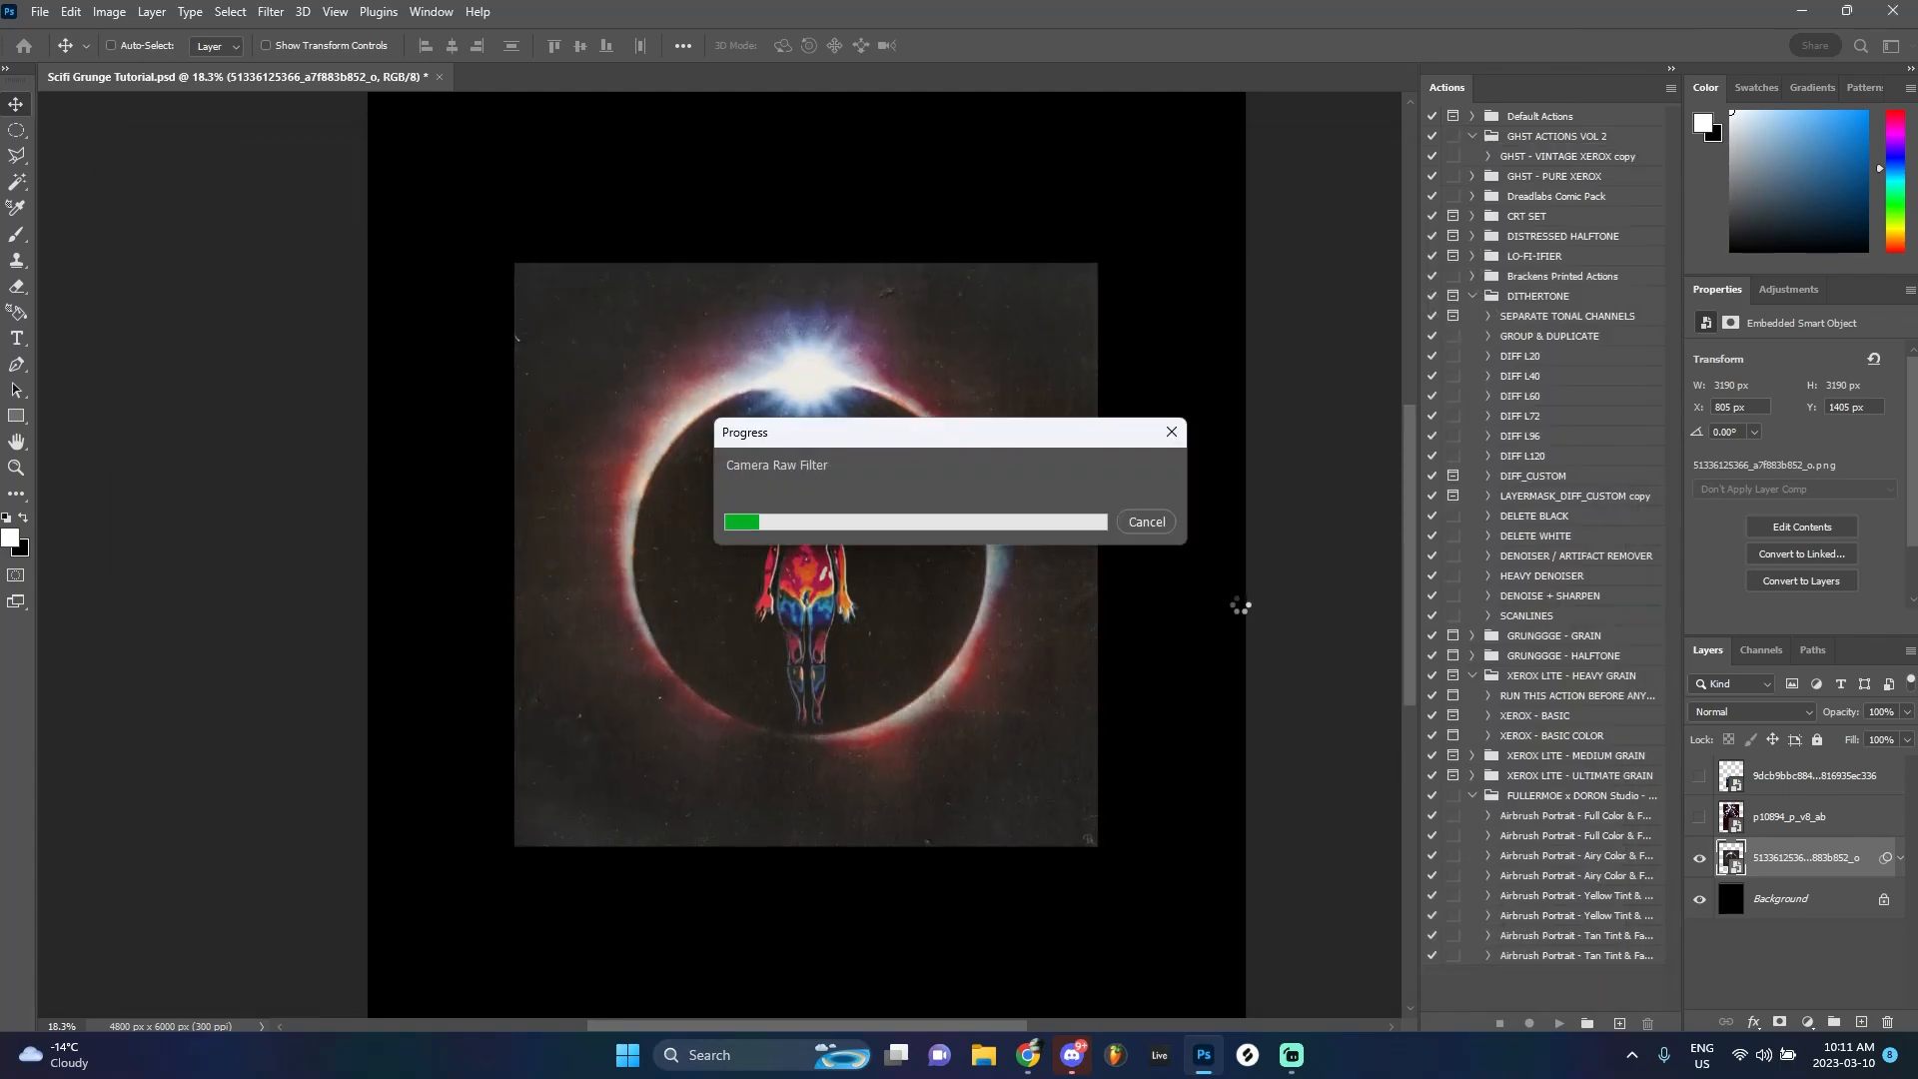
Rasterize the filtered eclipse smart object into a pixel layer
{"action": "scroll", "coordinate": [764, 660], "scroll_direction": "up", "scroll_amount": 3}
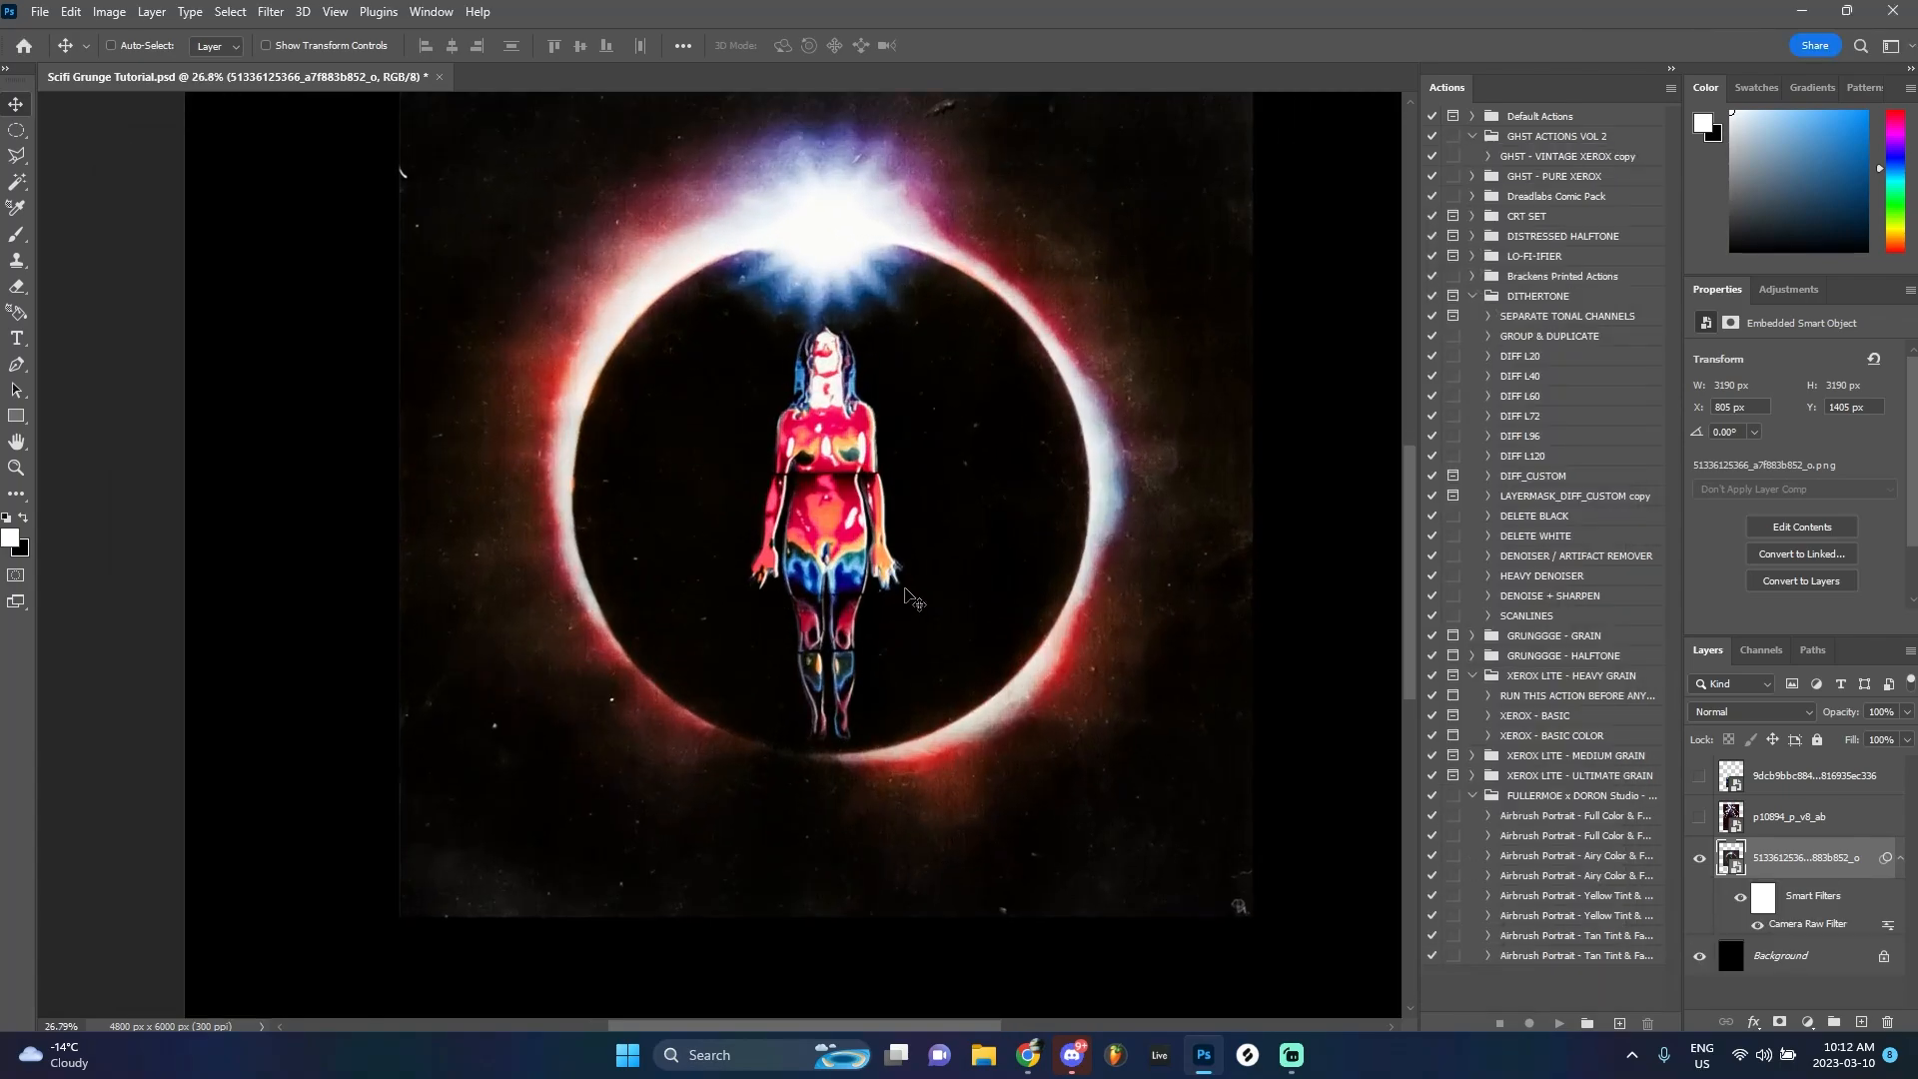
{"action": "right_click", "coordinate": [1775, 864]}
{"action": "left_click", "coordinate": [1583, 542]}
{"action": "scroll", "coordinate": [939, 659], "scroll_direction": "down", "scroll_amount": 2}
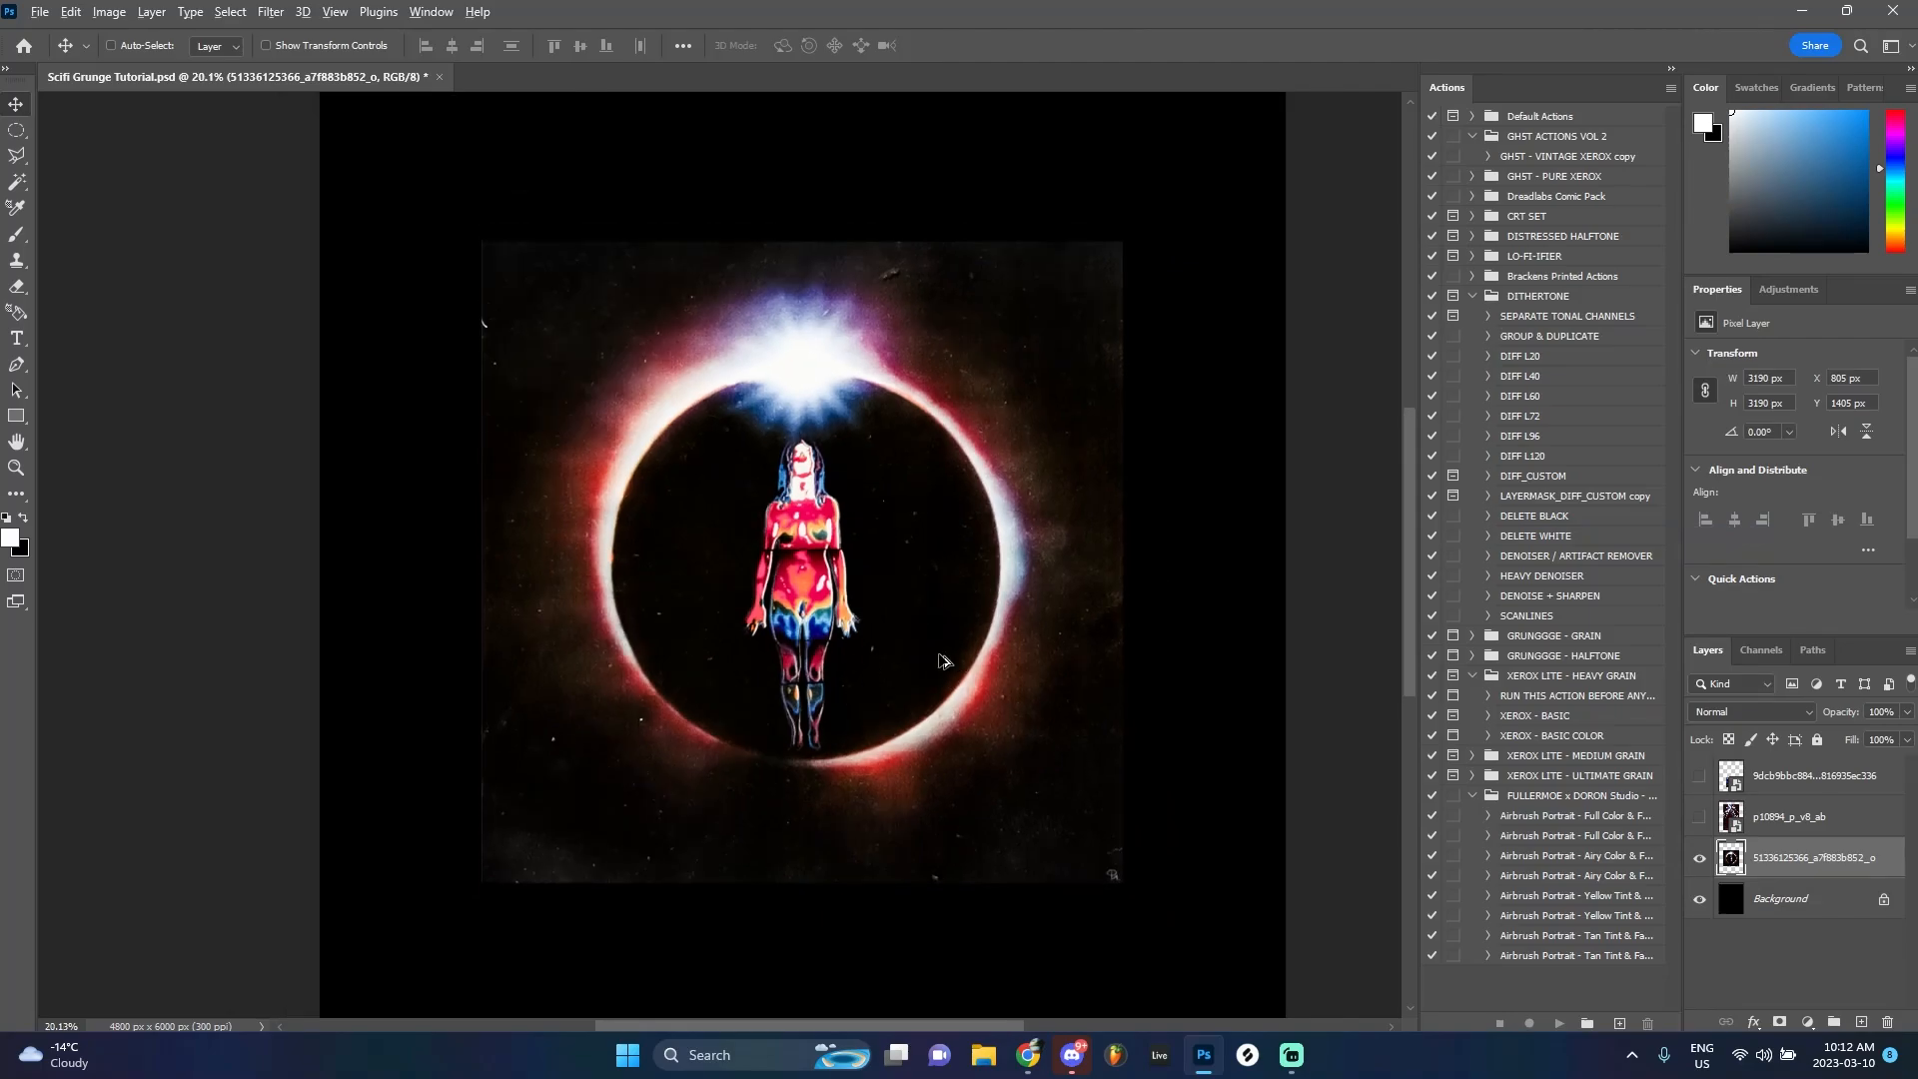
{"action": "scroll", "coordinate": [943, 660], "scroll_direction": "down", "scroll_amount": 1}
Duplicate the black Background layer and group the copy with the three image layers under the name TEMPLATE
{"action": "left_click", "coordinate": [1763, 904]}
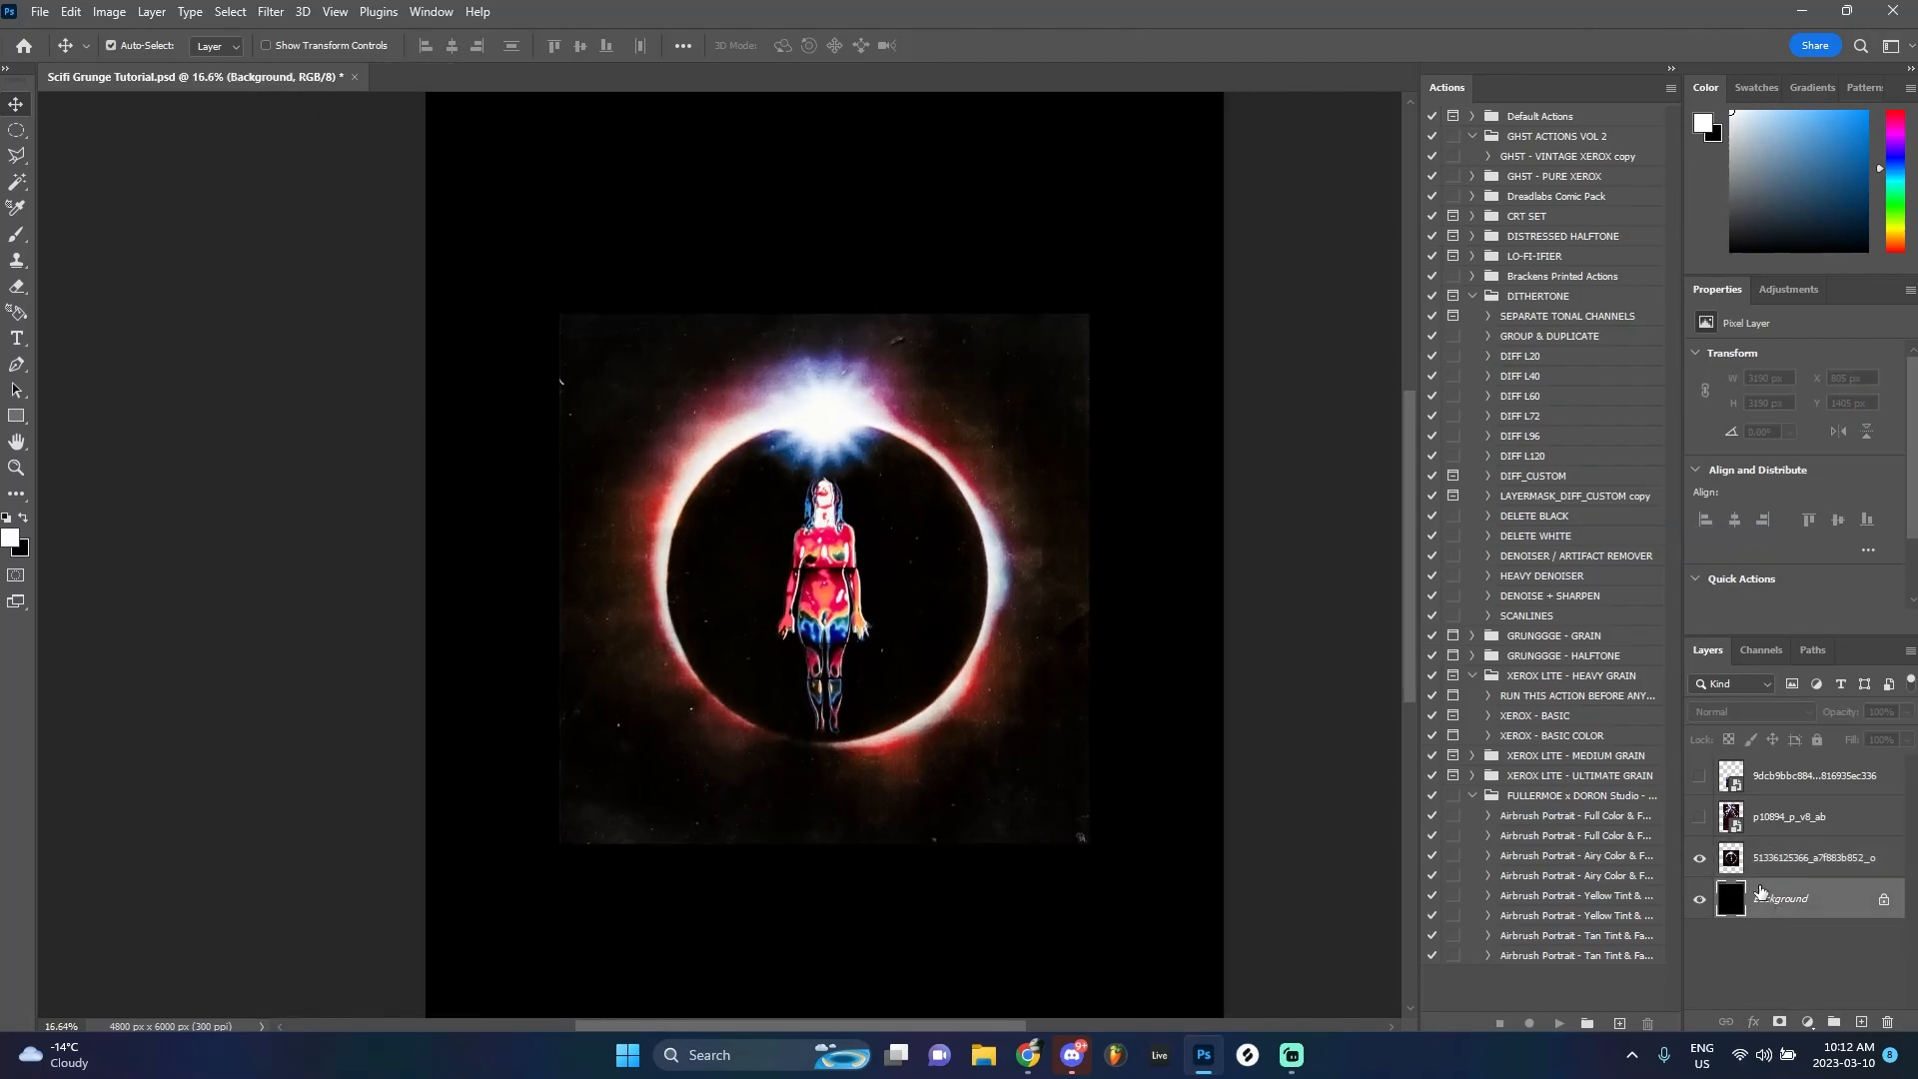
{"action": "key", "text": "ctrl+j"}
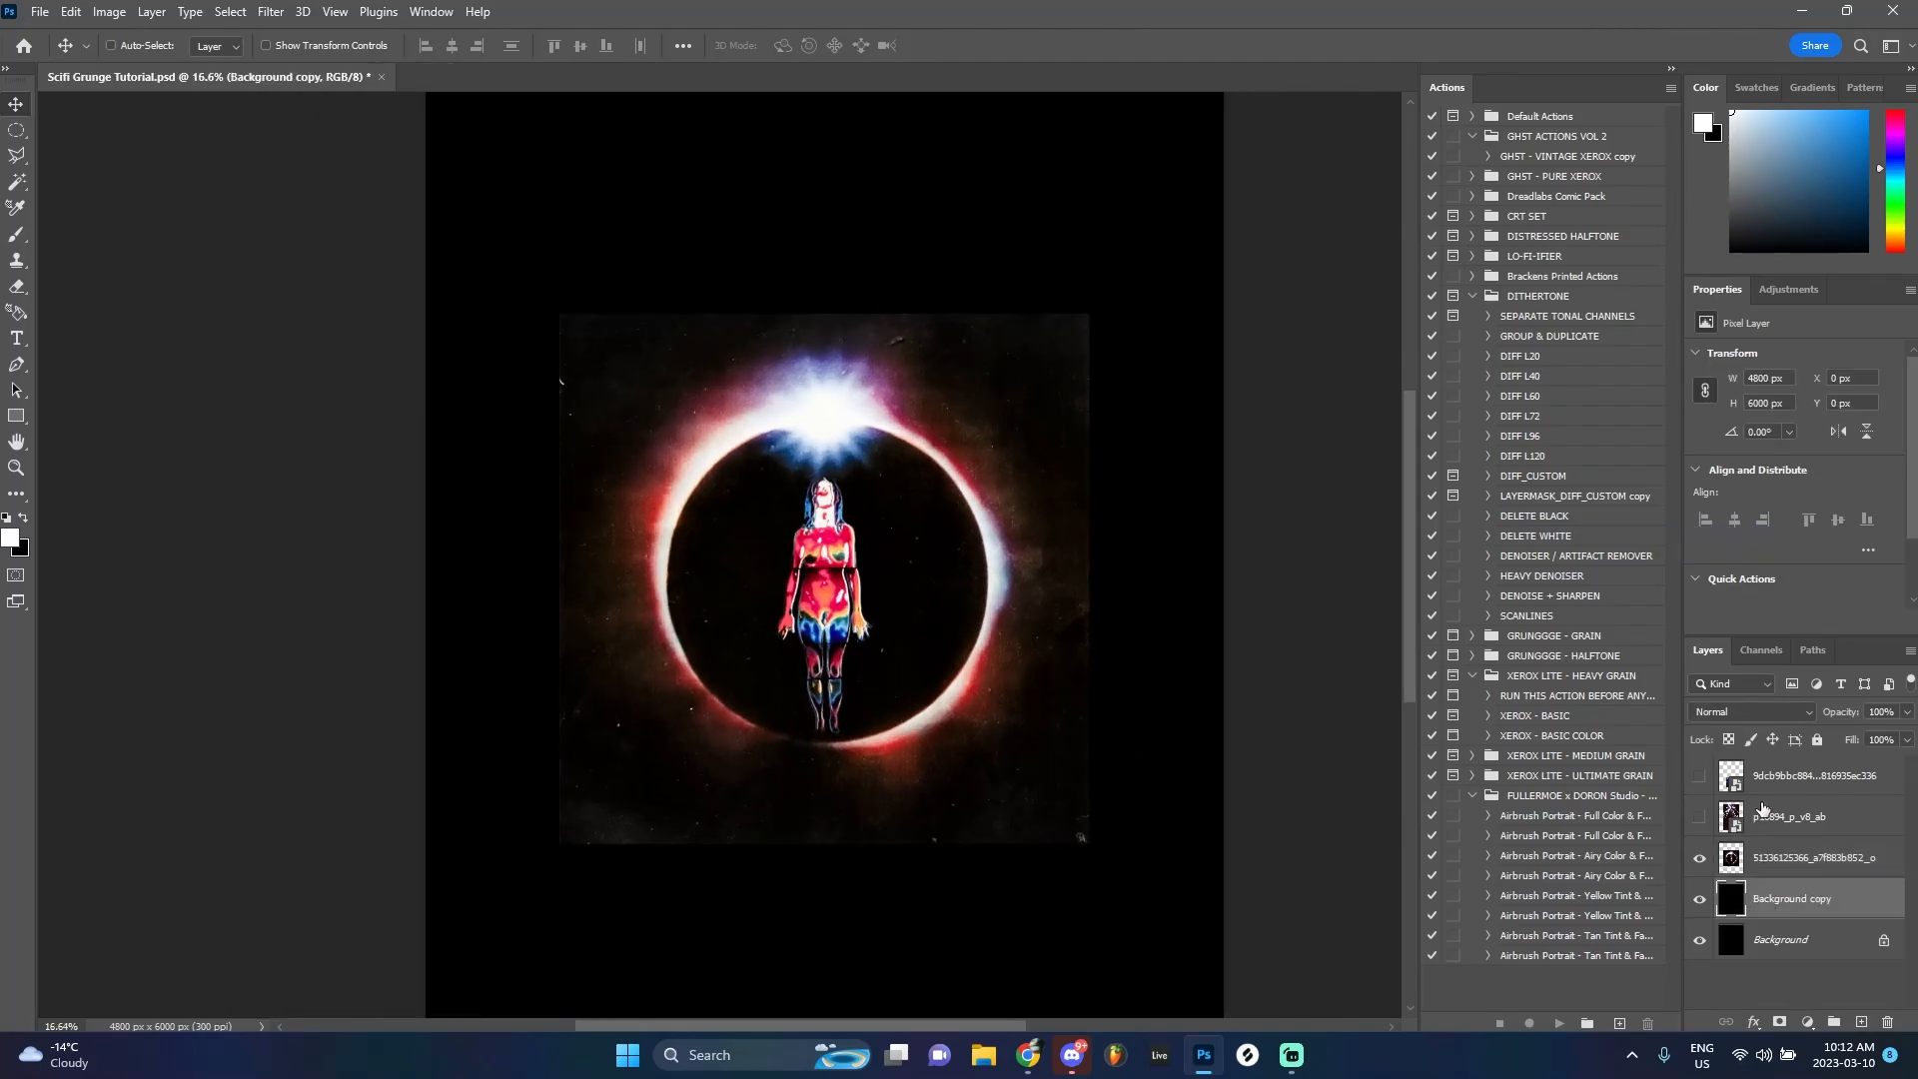
{"action": "left_click", "coordinate": [1798, 777], "text": "shift"}
{"action": "key", "text": "ctrl+g"}
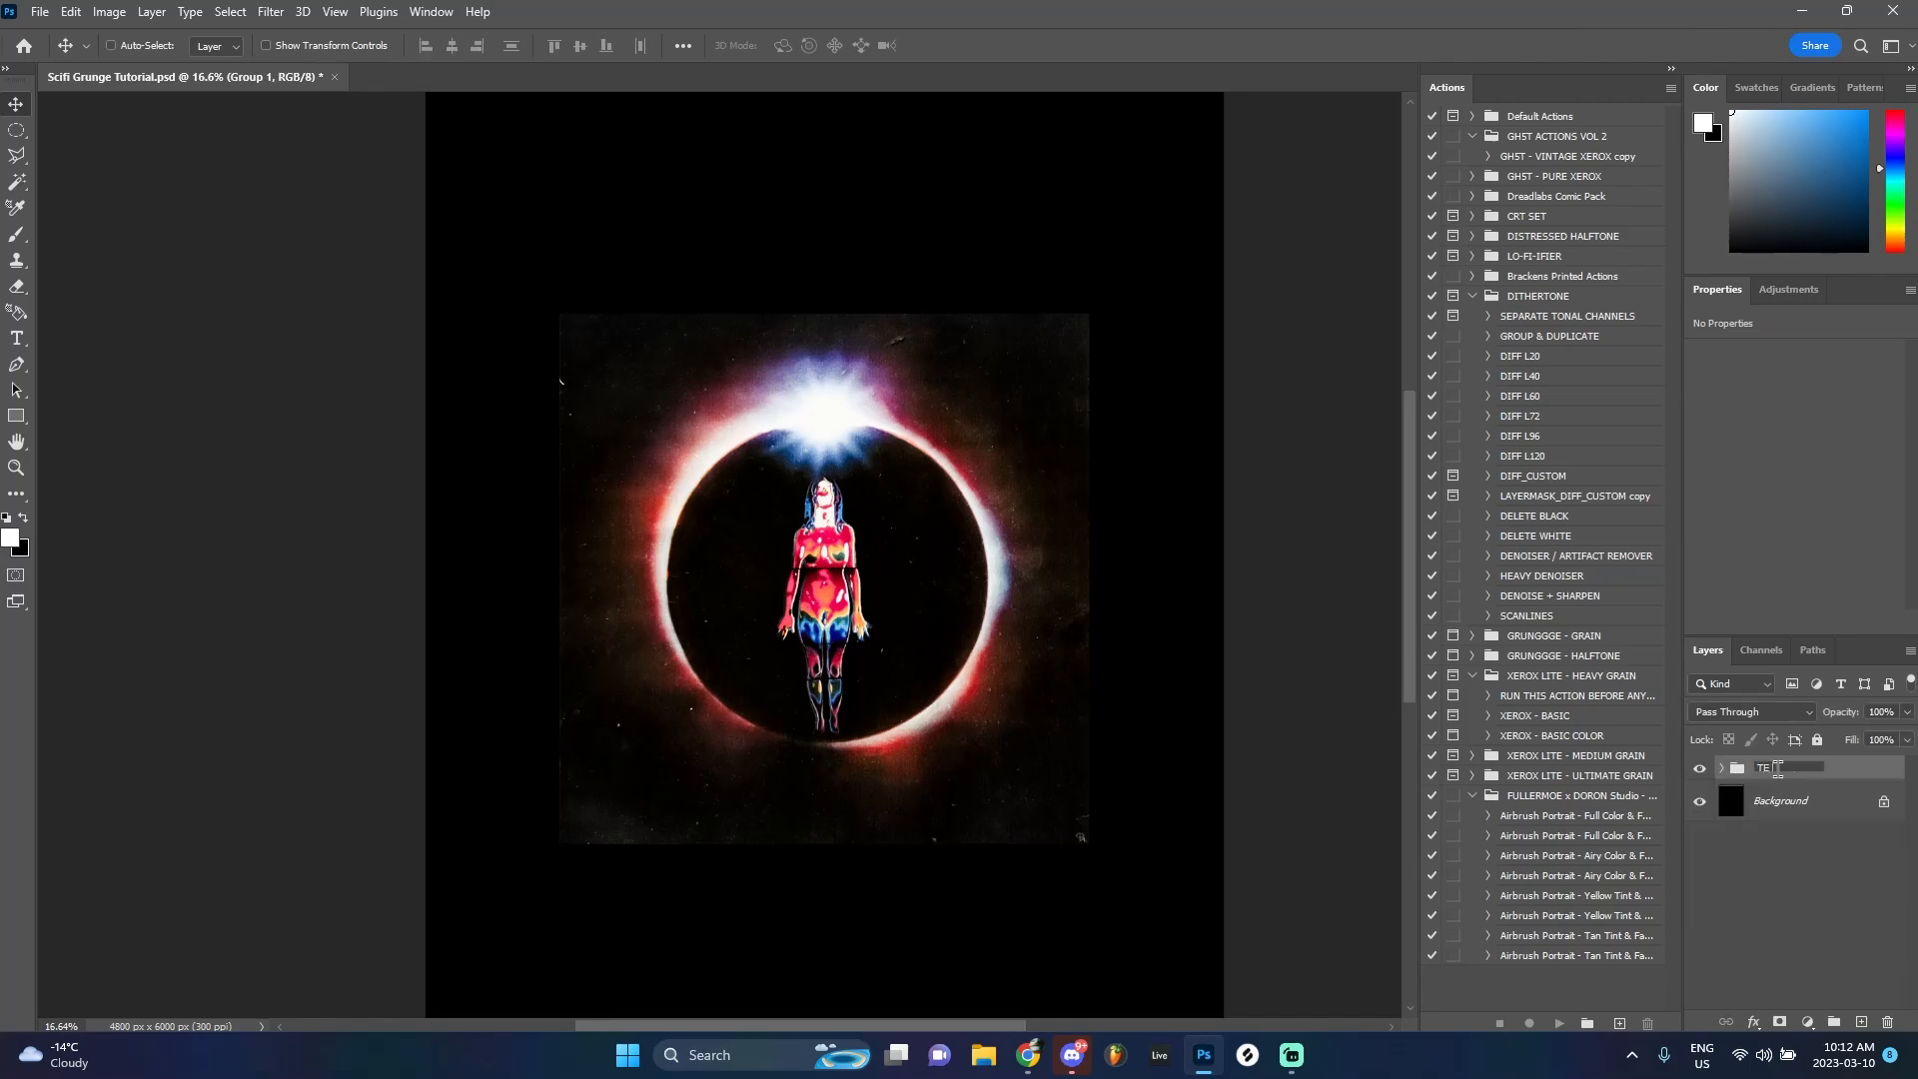
Inside TEMPLATE, group the three image layers as DESIGN and add empty groups named TEXTURES and ADJUSTMENTS above it
{"action": "left_click", "coordinate": [1719, 769]}
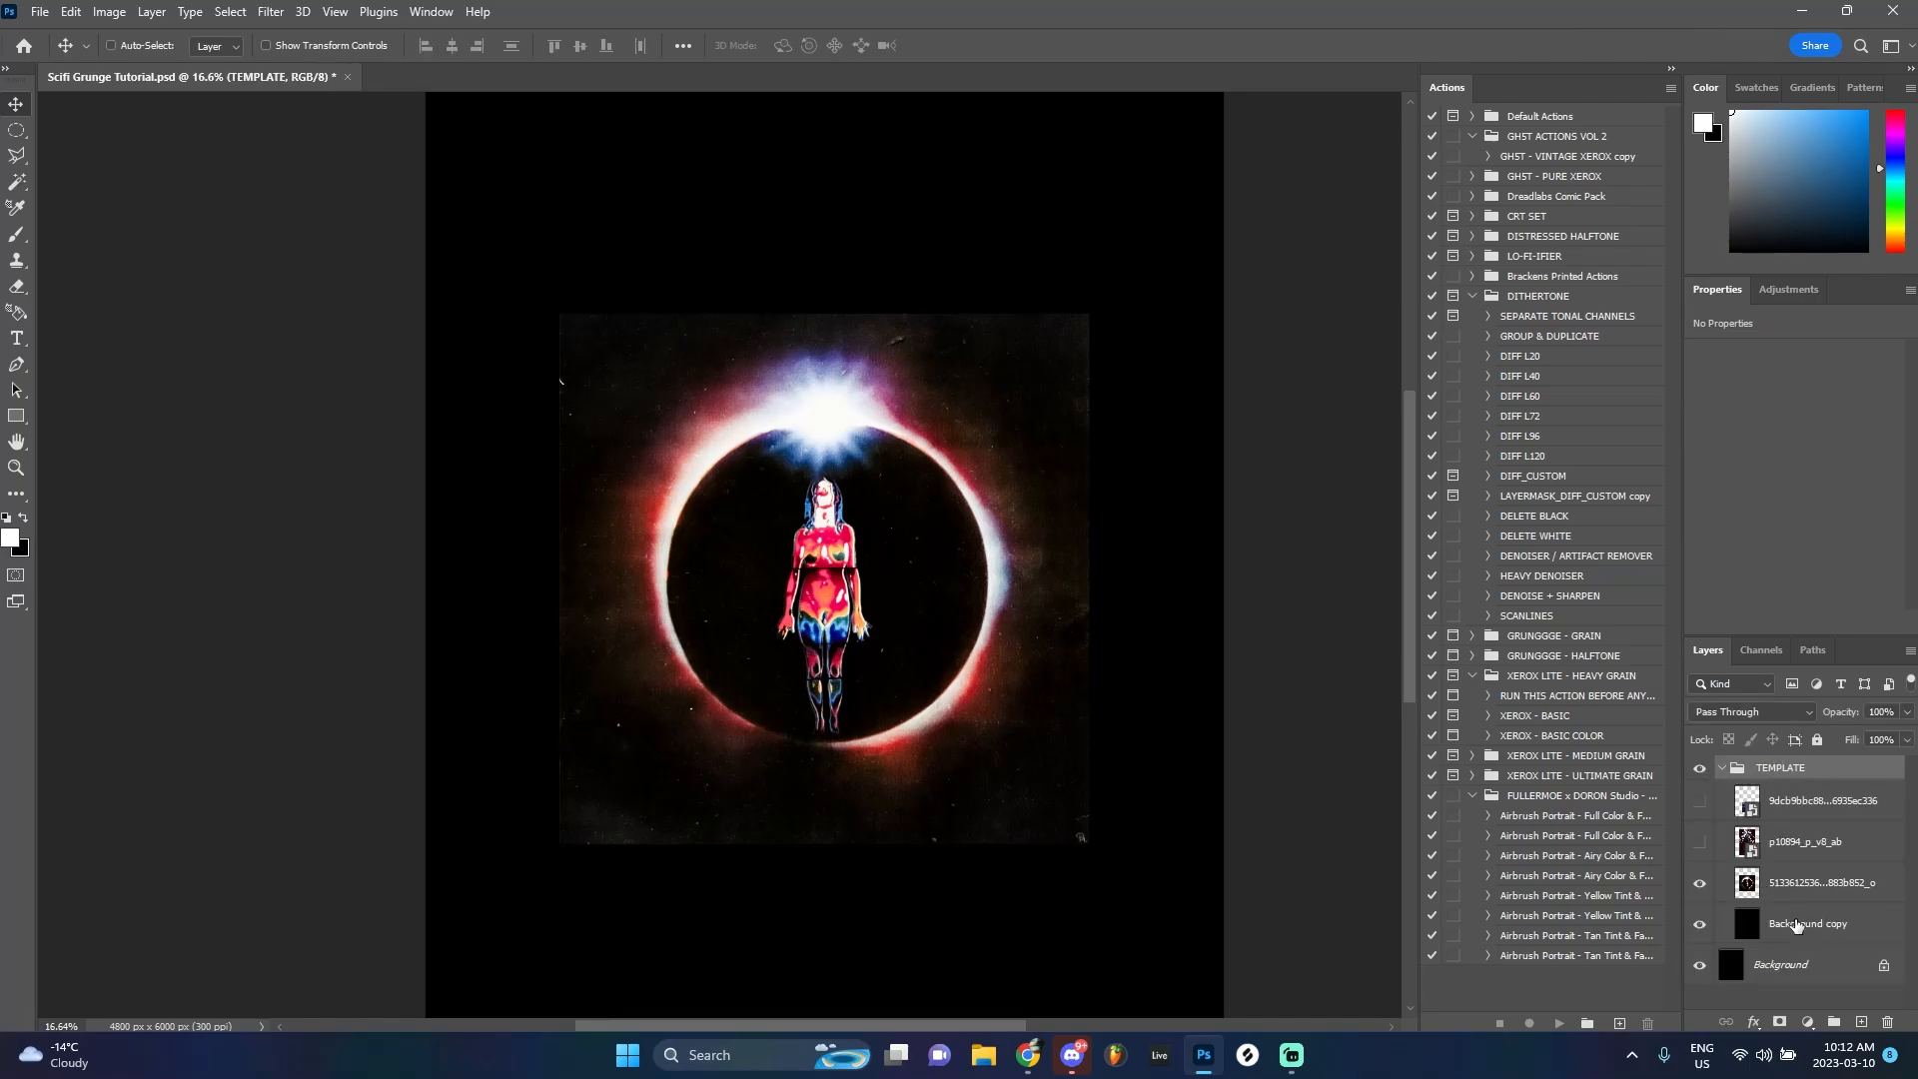
{"action": "double_click", "coordinate": [1780, 792]}
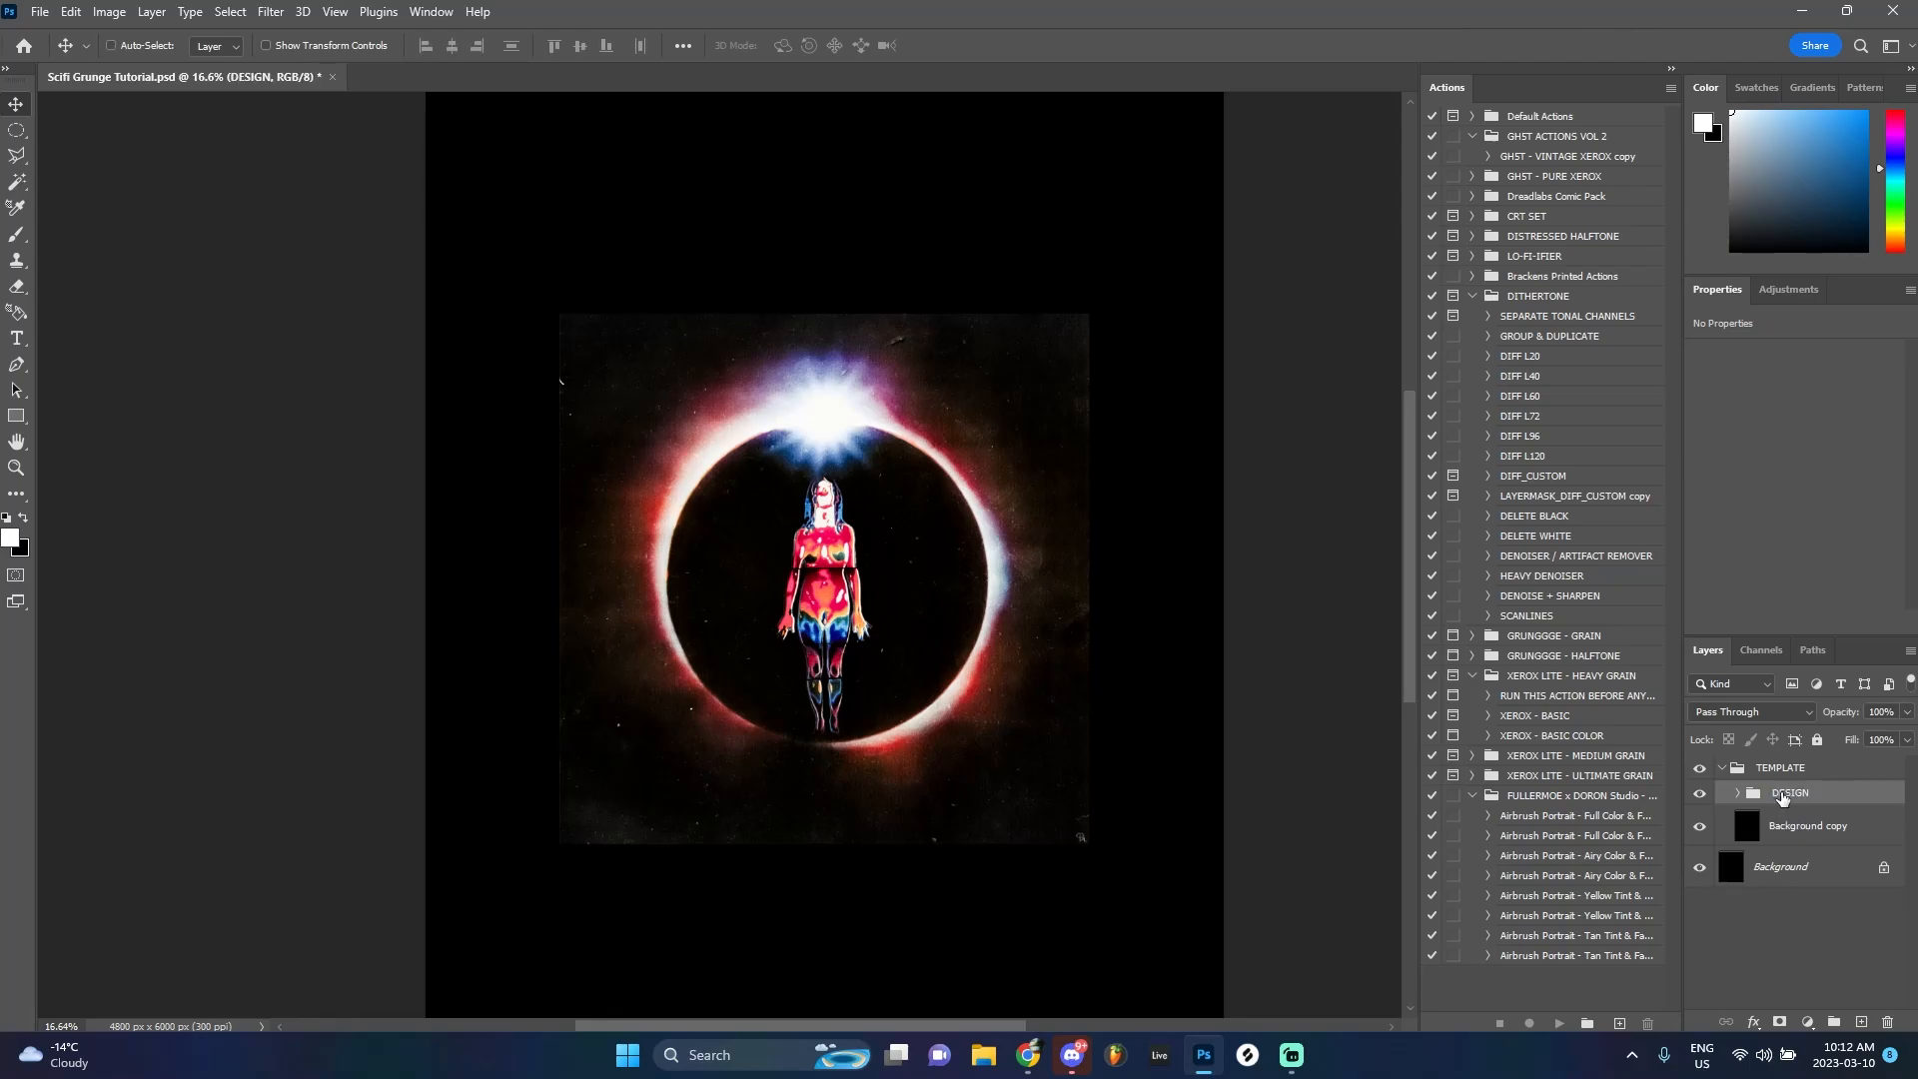
{"action": "left_click", "coordinate": [1834, 1022]}
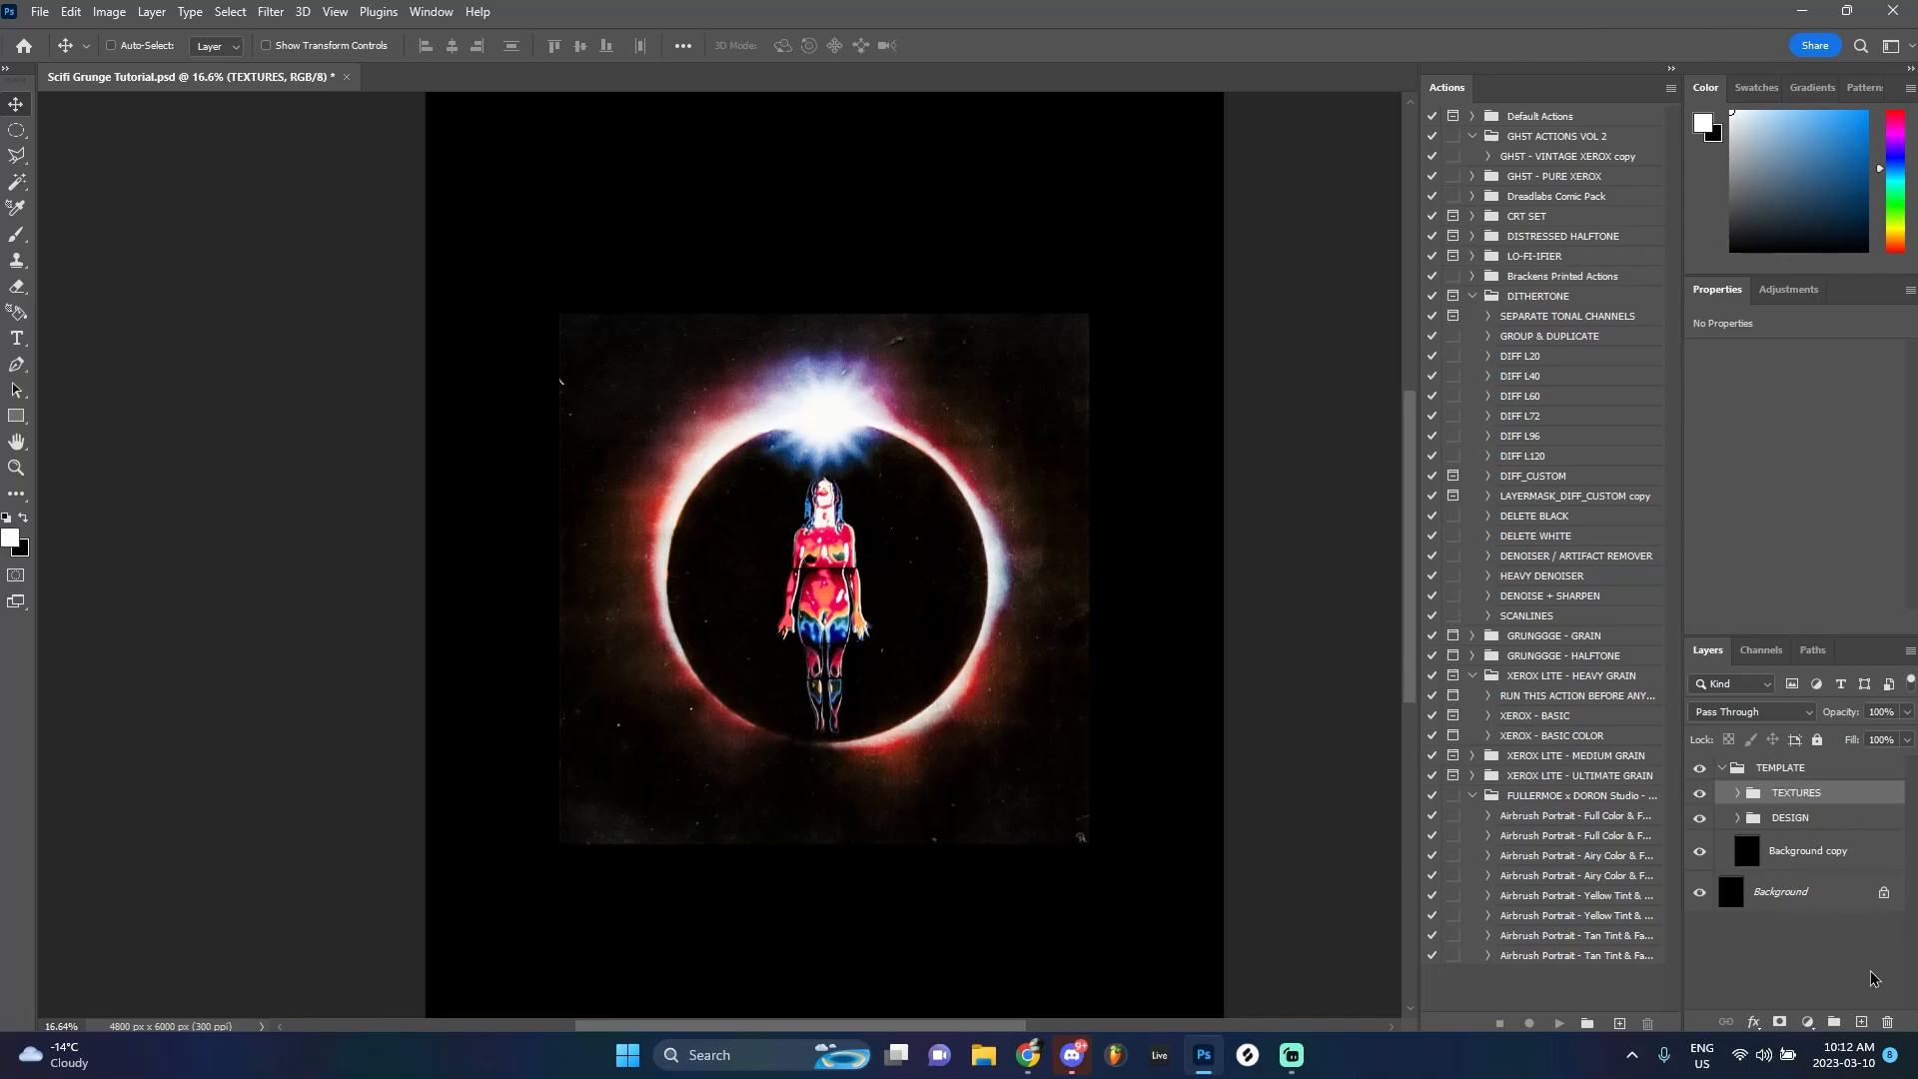
{"action": "left_click", "coordinate": [1834, 1023]}
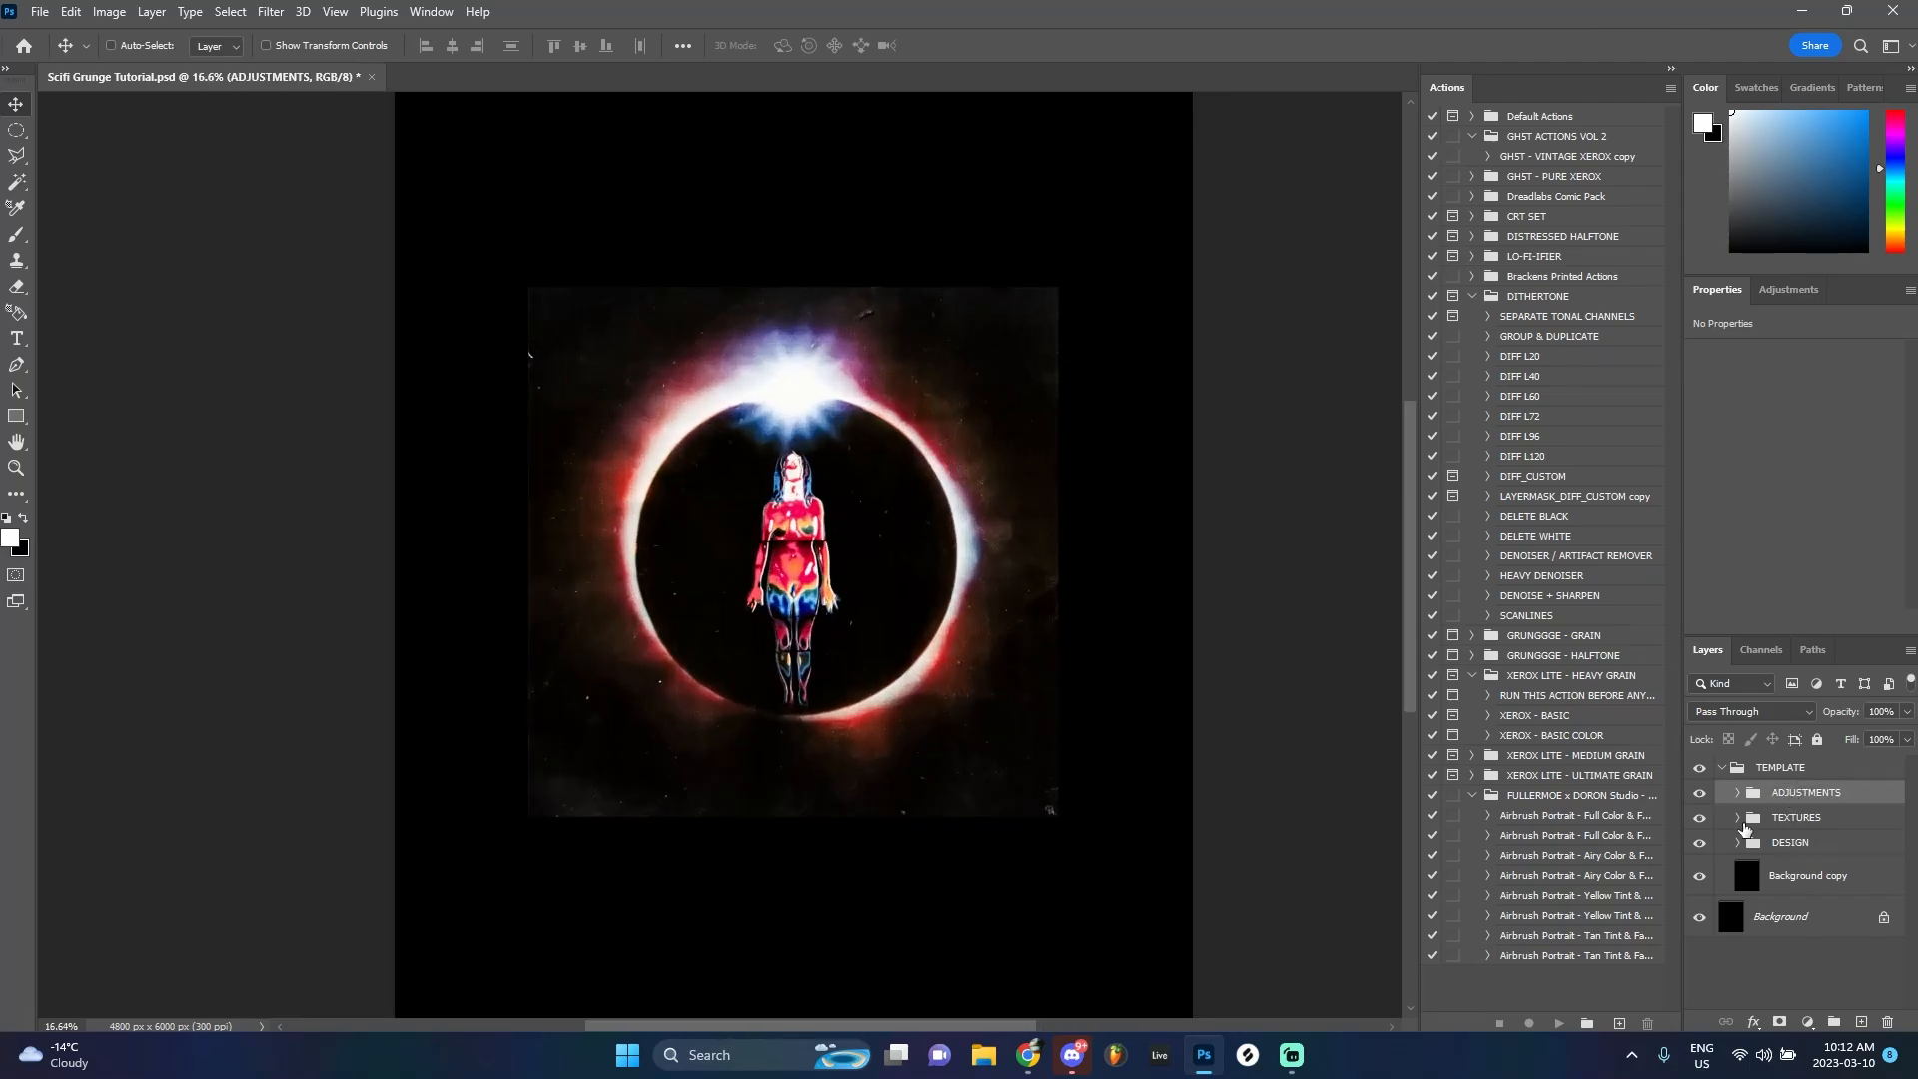
Add a layer mask to the eclipse layer and paint its outer edges black with a soft 900 px brush to blend them out
{"action": "left_click", "coordinate": [1763, 849]}
{"action": "left_click", "coordinate": [1737, 842]}
{"action": "left_click", "coordinate": [1826, 888]}
{"action": "left_click", "coordinate": [1807, 954]}
{"action": "scroll", "coordinate": [1802, 949], "scroll_direction": "down", "scroll_amount": 1}
{"action": "scroll", "coordinate": [827, 721], "scroll_direction": "up", "scroll_amount": 2}
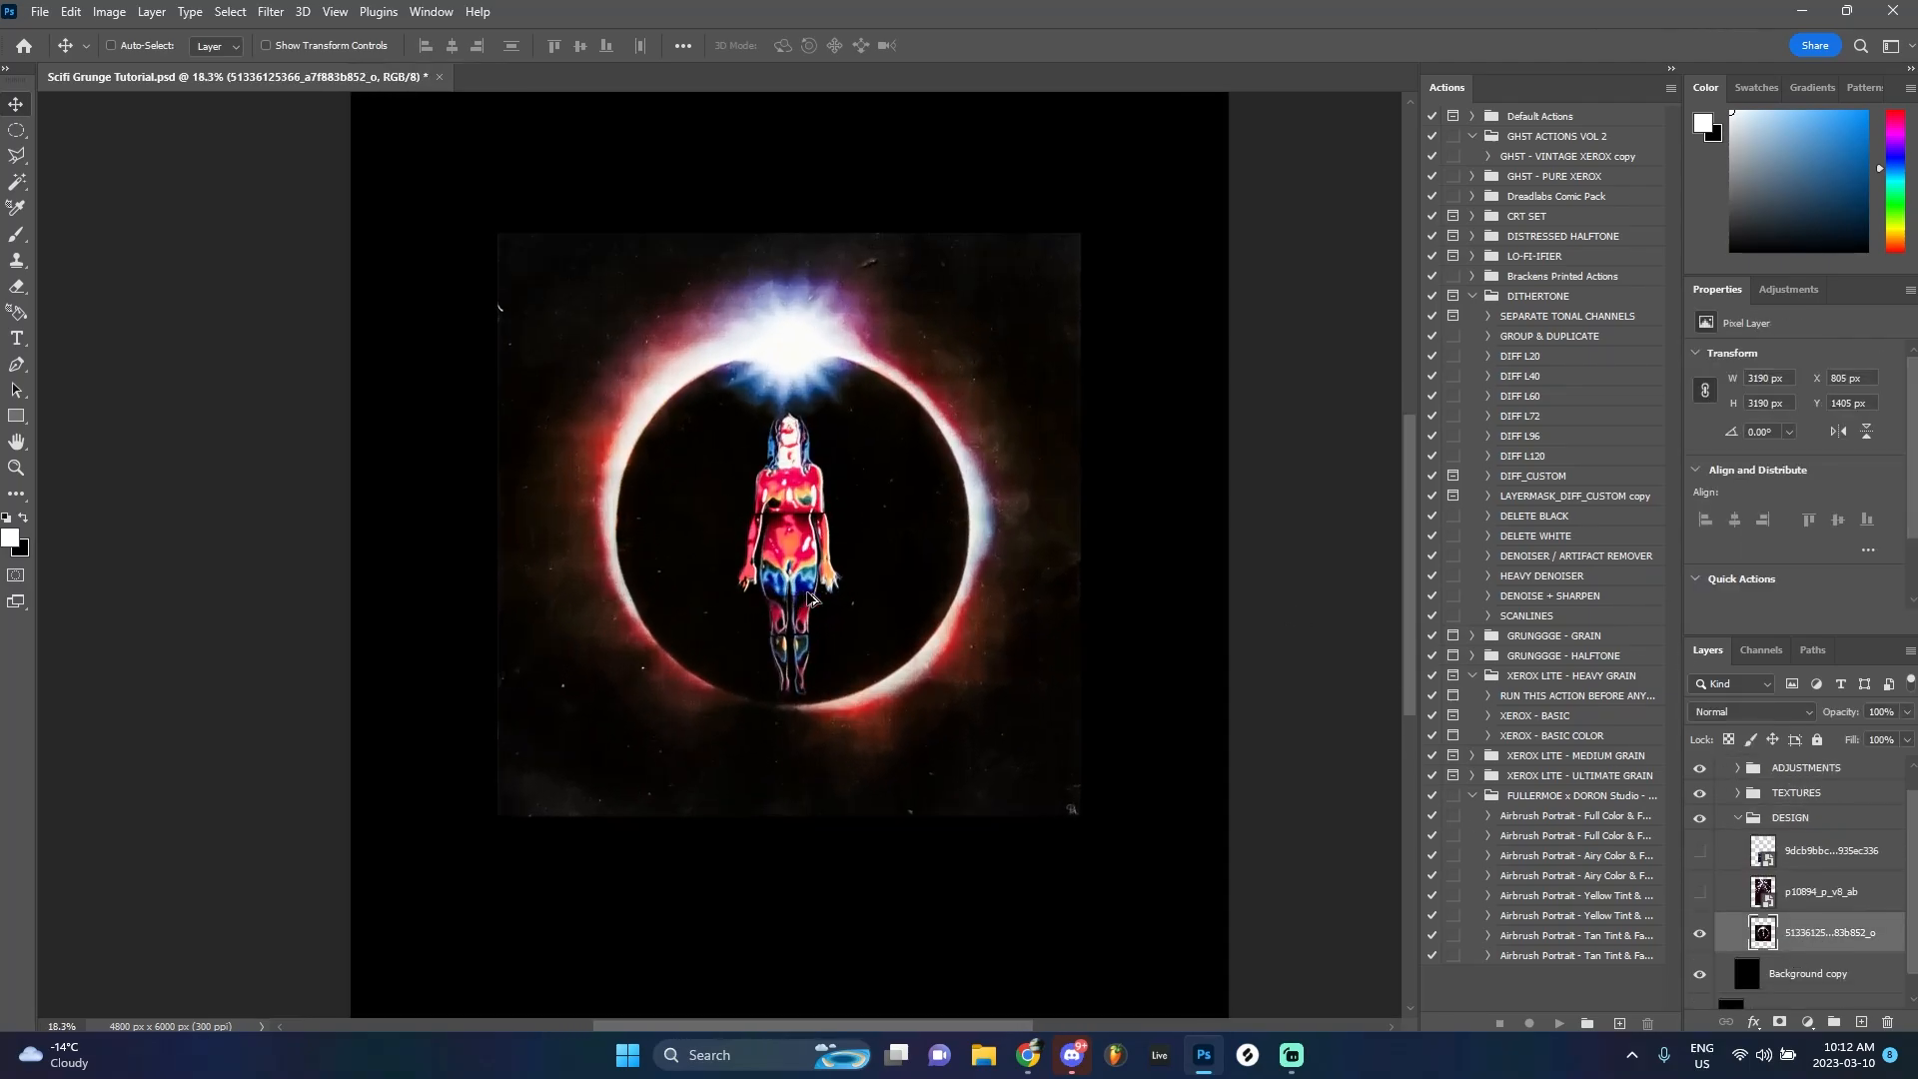
{"action": "left_click", "coordinate": [1783, 1020]}
{"action": "key", "text": "b"}
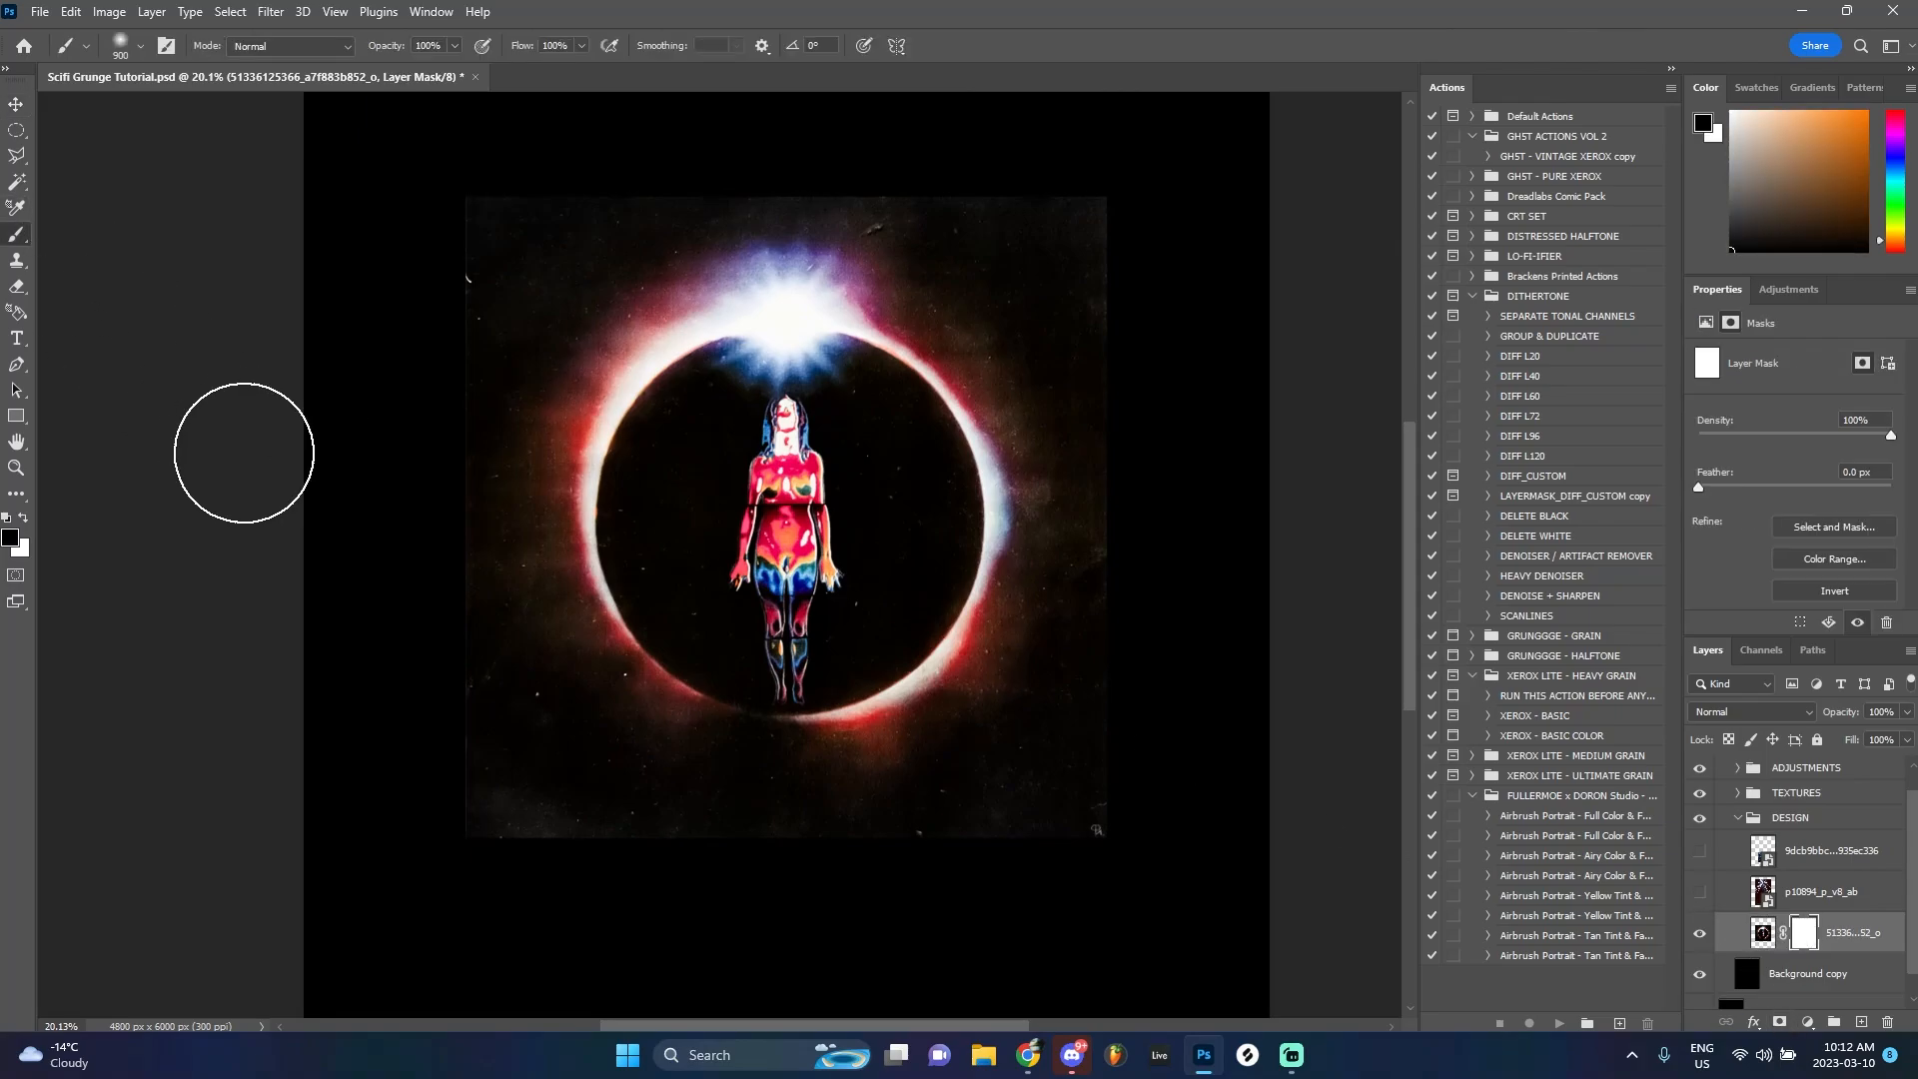
{"action": "left_click", "coordinate": [499, 814]}
{"action": "mouse_move", "coordinate": [499, 814]}
{"action": "left_mouse_down"}
{"action": "mouse_move", "coordinate": [1003, 856]}
{"action": "mouse_move", "coordinate": [1117, 771]}
{"action": "mouse_move", "coordinate": [1113, 213]}
{"action": "mouse_move", "coordinate": [843, 144]}
{"action": "mouse_move", "coordinate": [1075, 235]}
{"action": "mouse_move", "coordinate": [693, 116]}
{"action": "mouse_move", "coordinate": [664, 152]}
{"action": "mouse_move", "coordinate": [761, 135]}
{"action": "mouse_move", "coordinate": [511, 191]}
{"action": "mouse_move", "coordinate": [421, 332]}
{"action": "mouse_move", "coordinate": [407, 711]}
{"action": "mouse_move", "coordinate": [406, 476]}
{"action": "mouse_move", "coordinate": [429, 689]}
{"action": "left_mouse_up"}
Examine how the eclipse's masked edges blend into the black background
{"action": "scroll", "coordinate": [1718, 972], "scroll_direction": "down", "scroll_amount": 1}
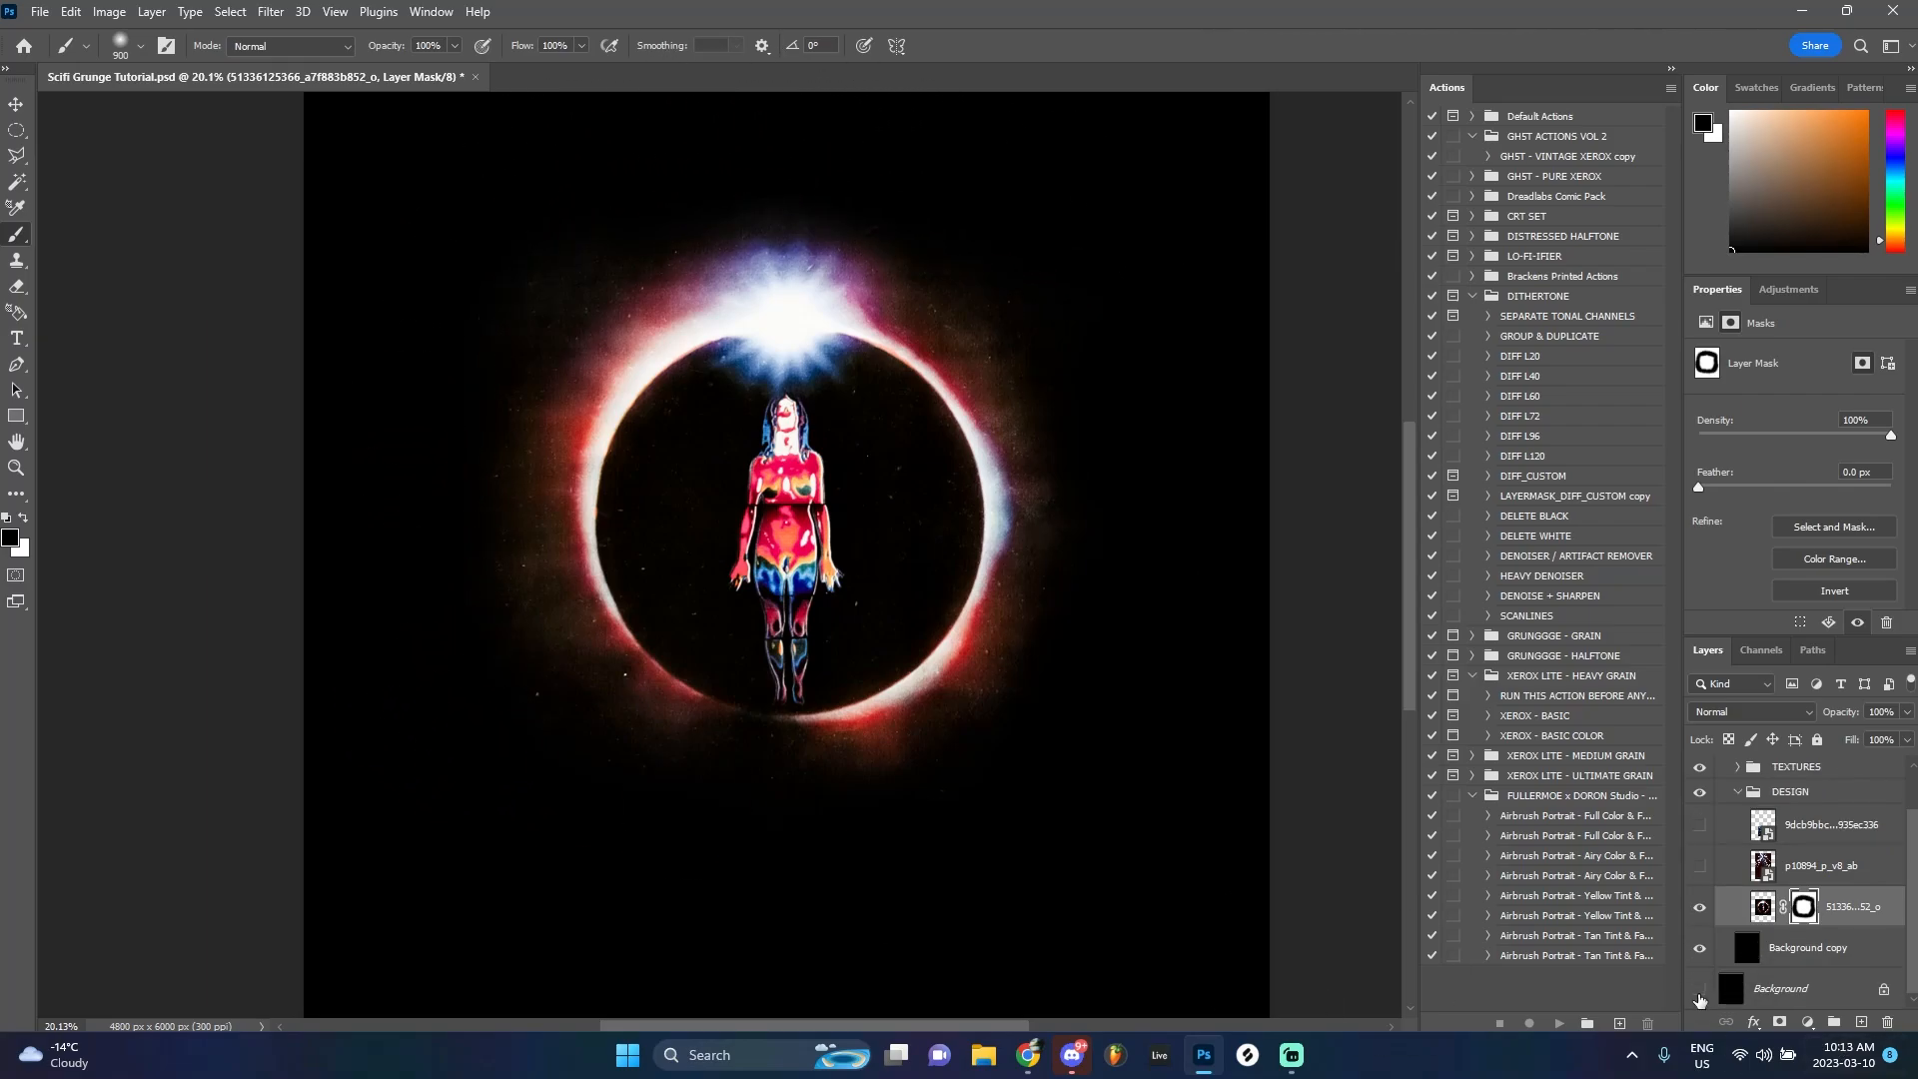
{"action": "mouse_move", "coordinate": [1698, 995]}
{"action": "left_mouse_down"}
{"action": "mouse_move", "coordinate": [1698, 956]}
{"action": "mouse_move", "coordinate": [1698, 989]}
{"action": "left_mouse_up"}
{"action": "scroll", "coordinate": [689, 311], "scroll_direction": "up", "scroll_amount": 4}
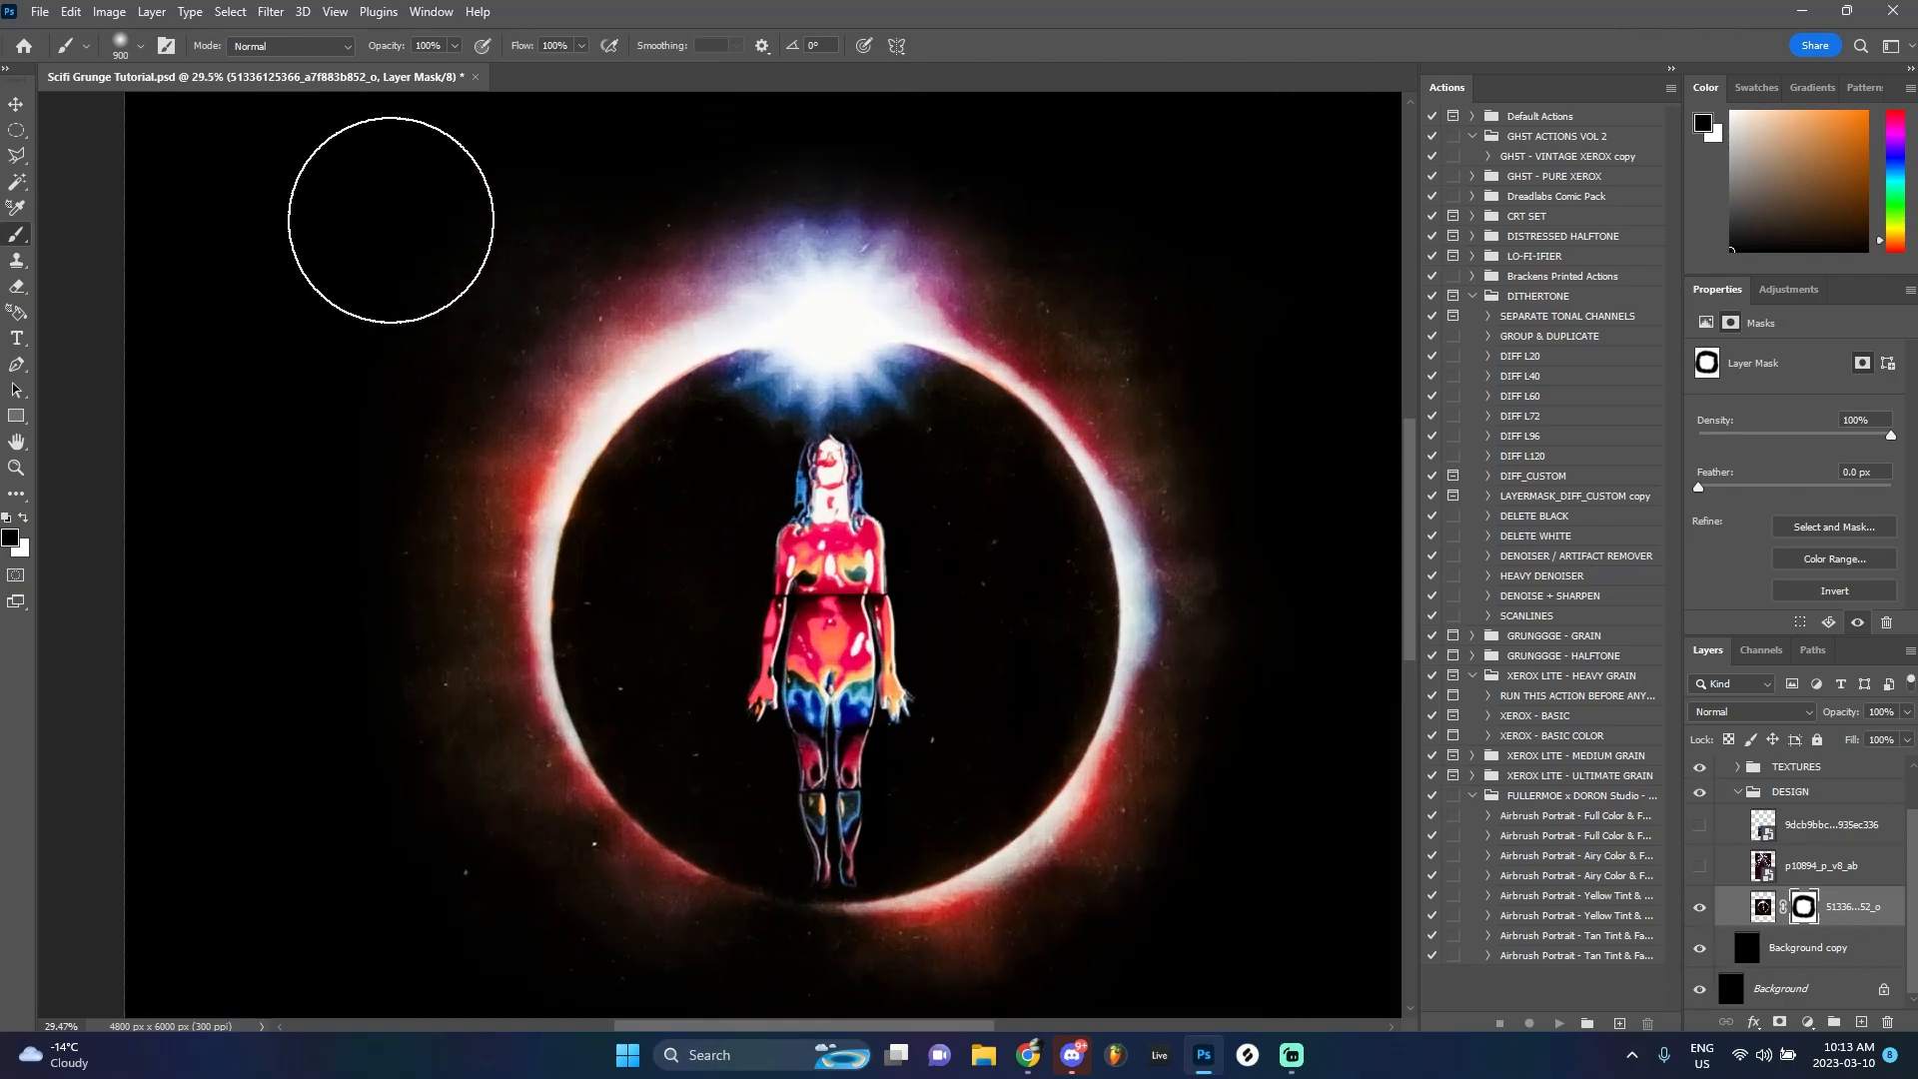
{"action": "scroll", "coordinate": [380, 660], "scroll_direction": "down", "scroll_amount": 2}
{"action": "scroll", "coordinate": [1033, 429], "scroll_direction": "down", "scroll_amount": 1}
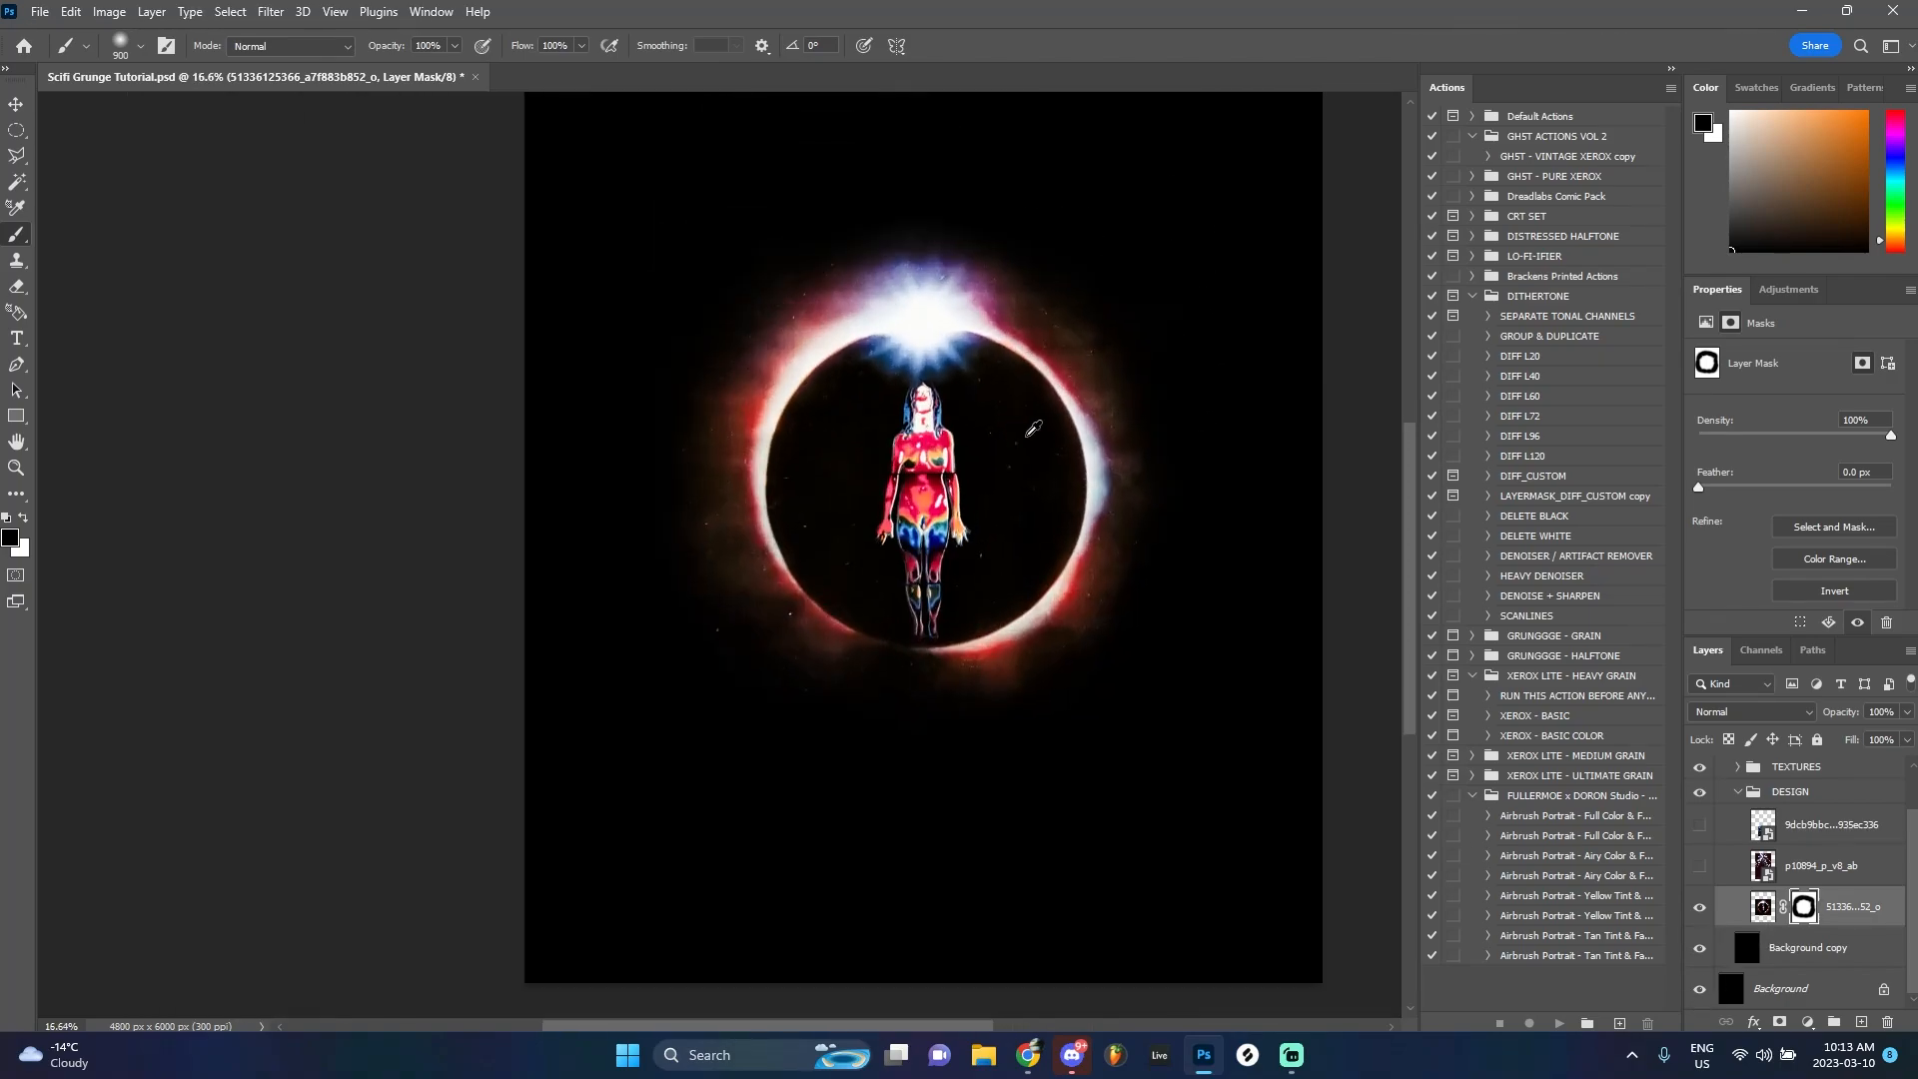
{"action": "scroll", "coordinate": [1109, 618], "scroll_direction": "up", "scroll_amount": 2}
{"action": "scroll", "coordinate": [1122, 625], "scroll_direction": "down", "scroll_amount": 2}
{"action": "scroll", "coordinate": [1185, 625], "scroll_direction": "up", "scroll_amount": 1}
{"action": "scroll", "coordinate": [1125, 626], "scroll_direction": "down", "scroll_amount": 2}
Move the eclipse image down about 64 px, keeping it centred horizontally on the canvas
{"action": "key", "text": "ctrl+2"}
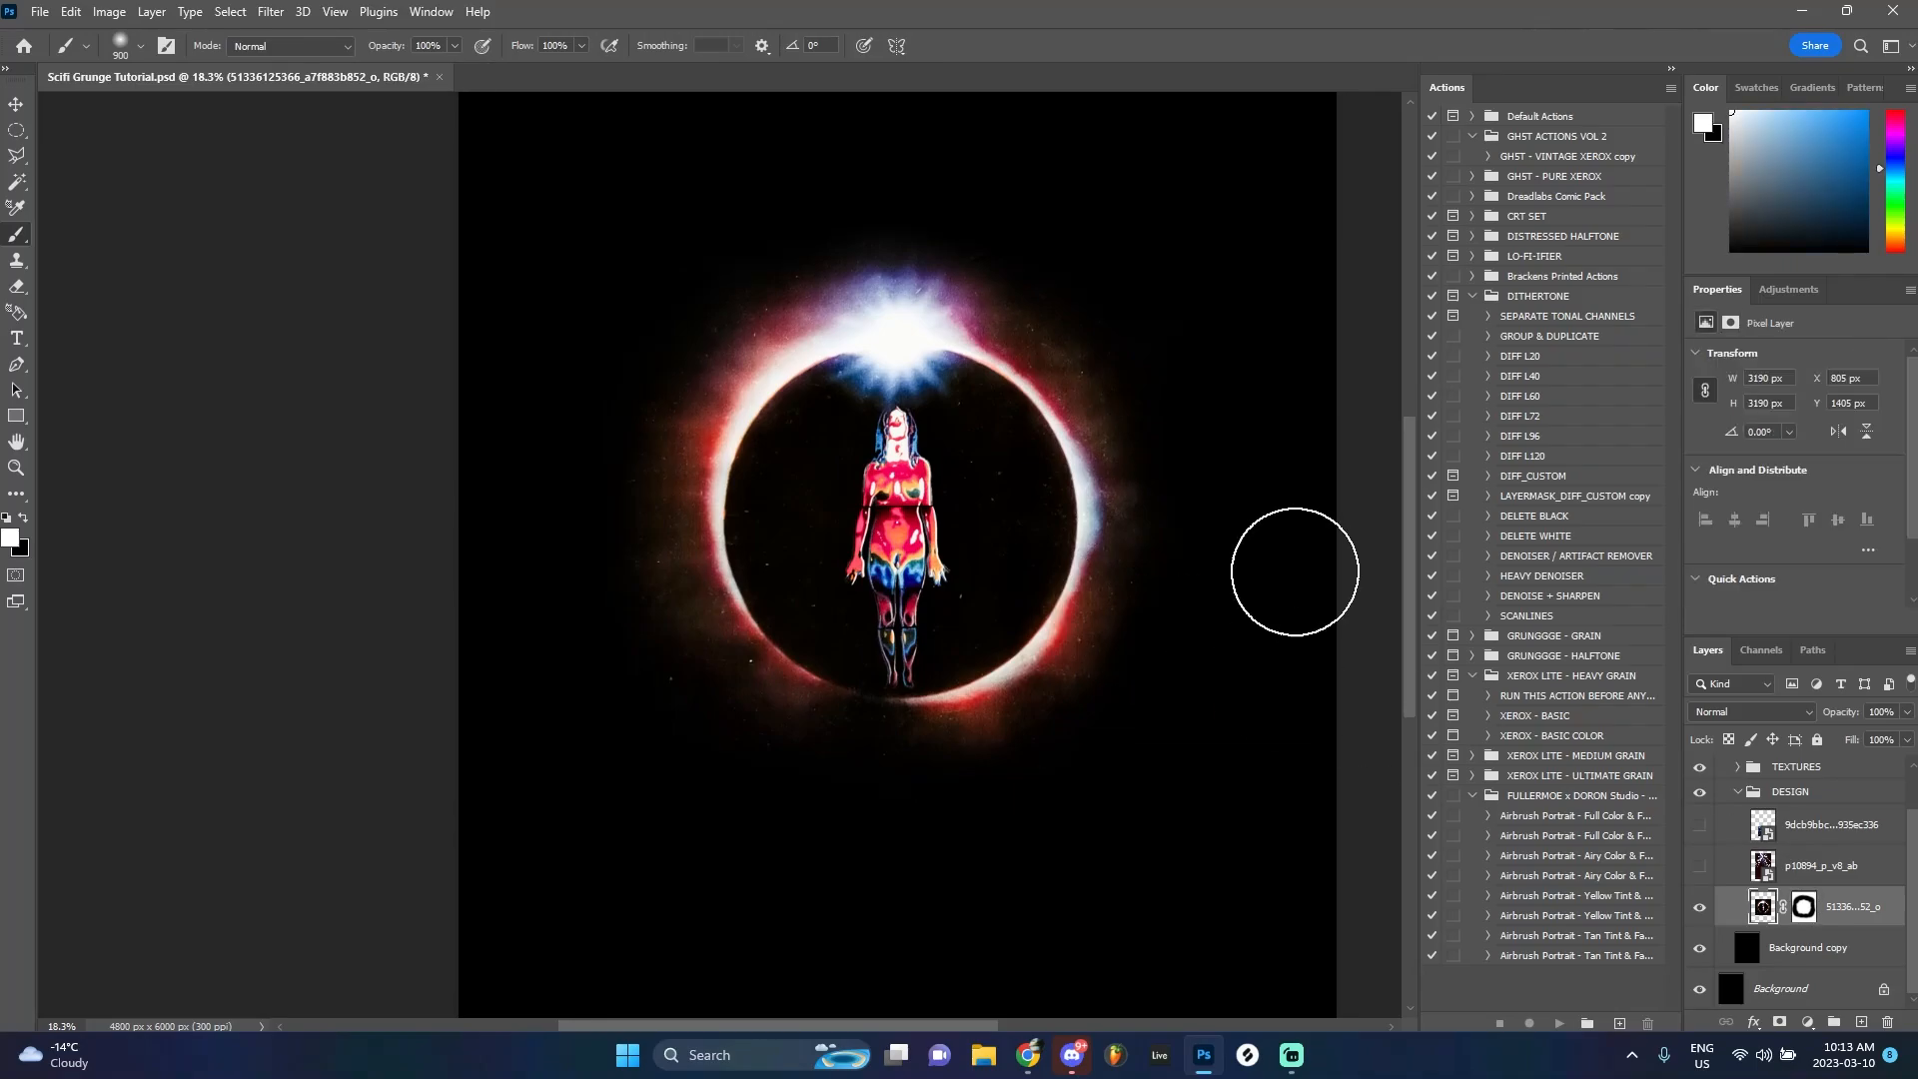
{"action": "key", "text": "v"}
{"action": "scroll", "coordinate": [733, 400], "scroll_direction": "down", "scroll_amount": 2}
{"action": "key", "text": "ctrl+t"}
{"action": "left_click_drag", "start_coordinate": [903, 472], "coordinate": [903, 480]}
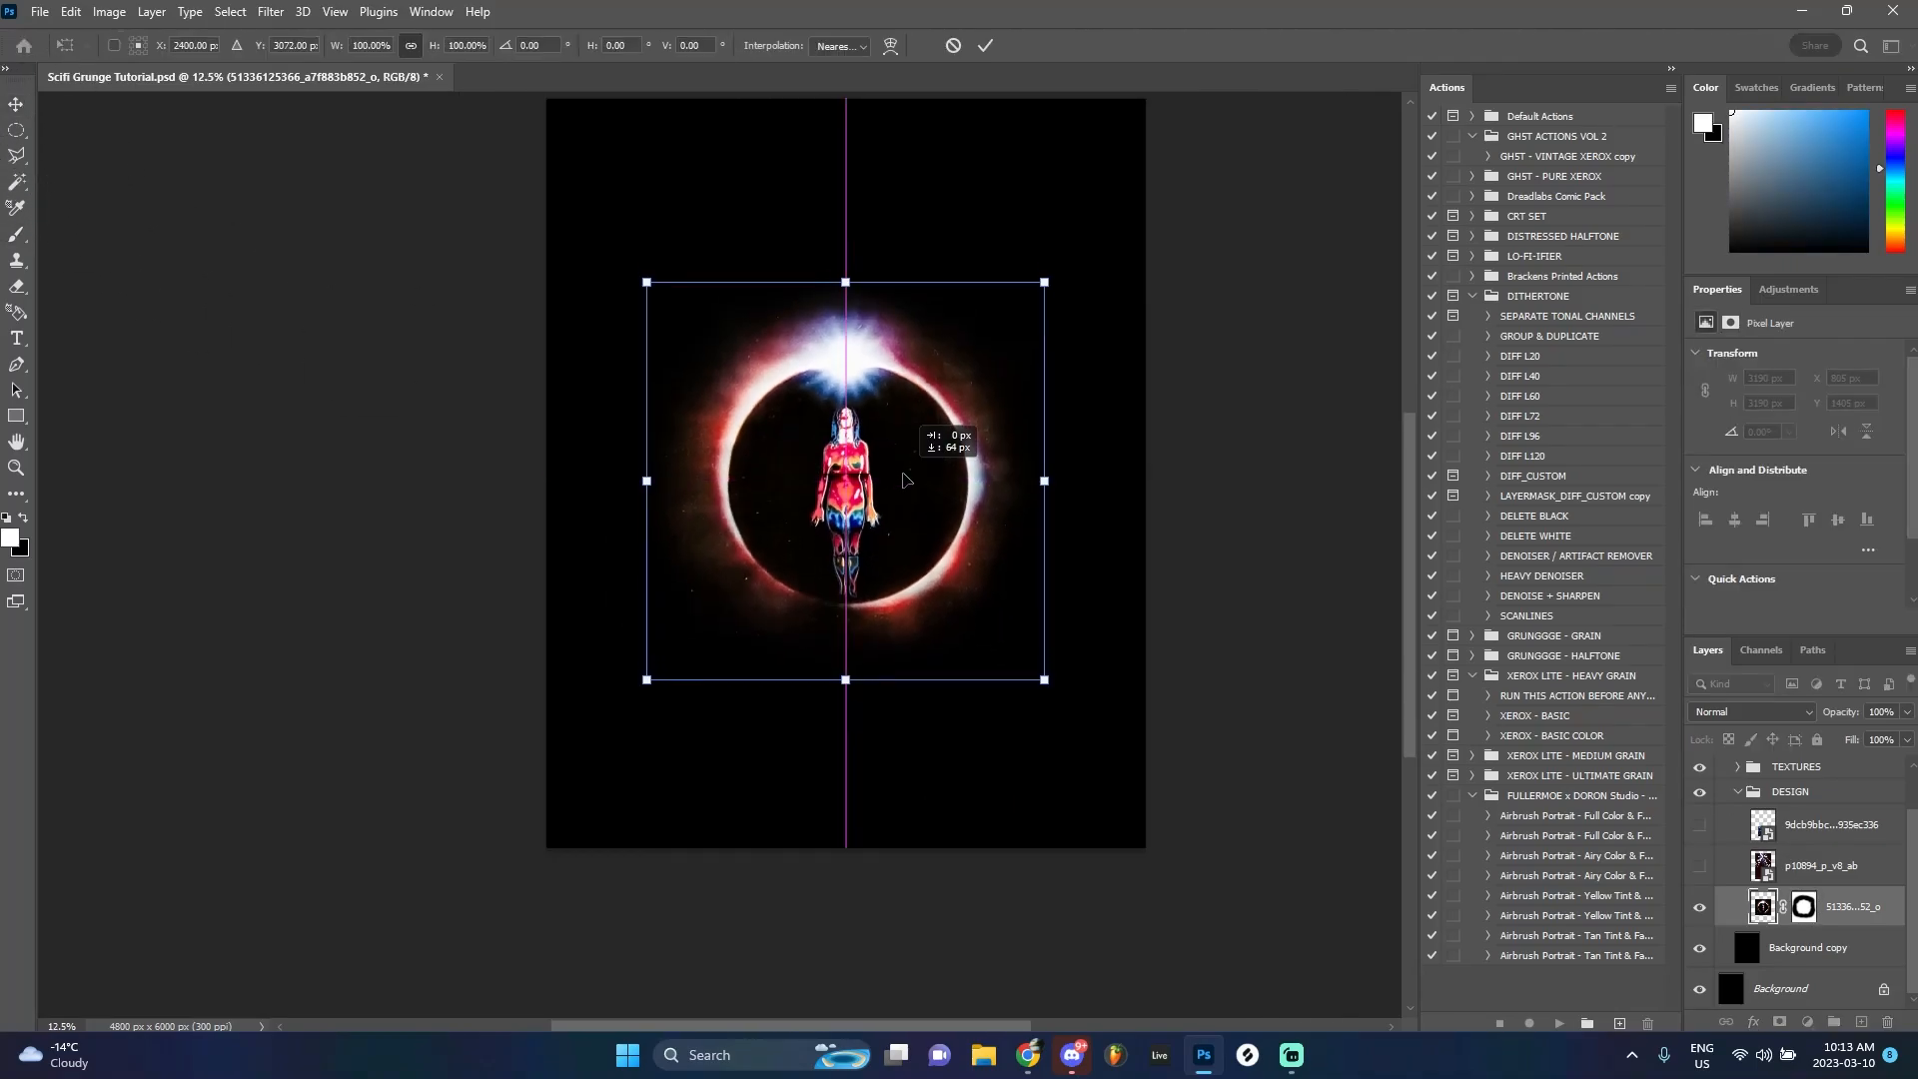
{"action": "key", "text": "Return"}
Preview the Poltergeist III poster layer briefly, and show the blue lightning figure layer with the poster and eclipse hidden
{"action": "scroll", "coordinate": [902, 499], "scroll_direction": "up", "scroll_amount": 1}
{"action": "left_click", "coordinate": [1699, 866]}
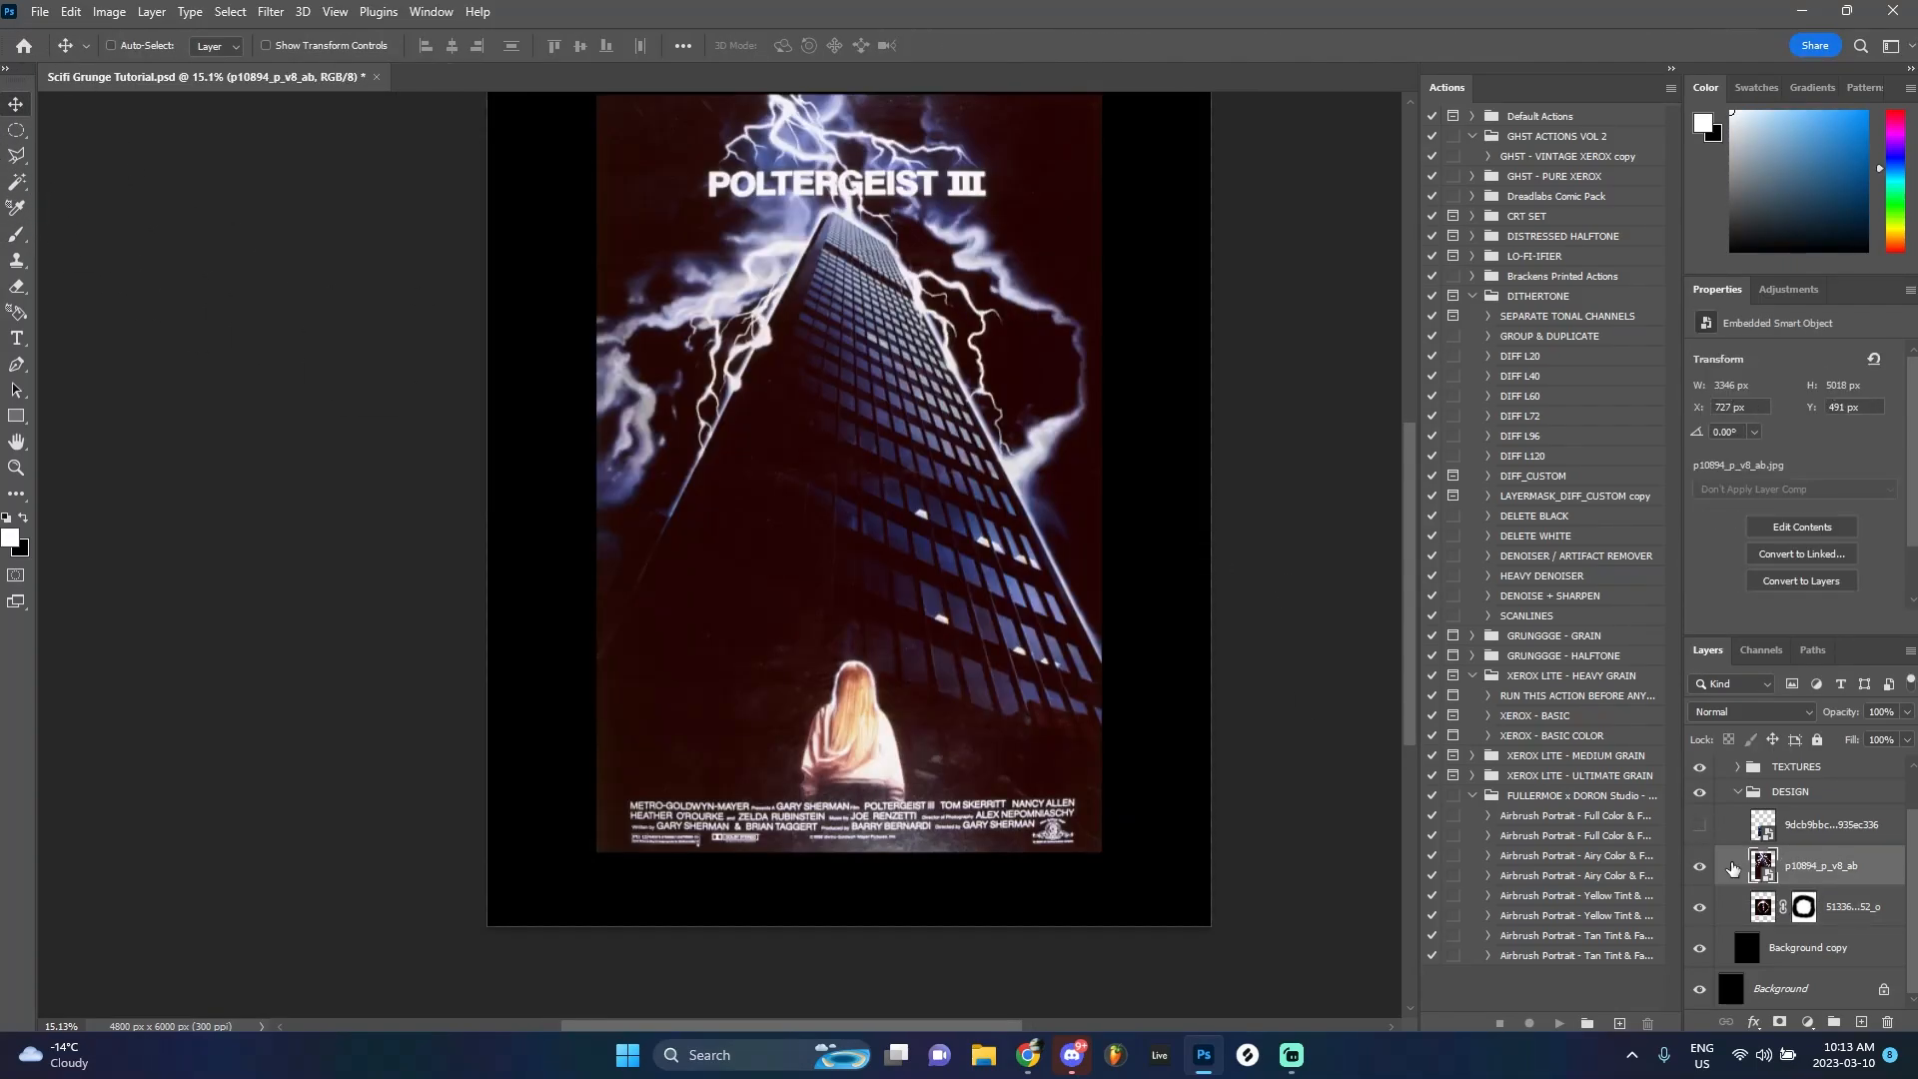
{"action": "left_click", "coordinate": [1699, 865]}
{"action": "left_click", "coordinate": [1699, 825]}
{"action": "left_click", "coordinate": [1808, 825]}
{"action": "left_click", "coordinate": [1699, 905]}
Scale the lightning figure image to about 156% and move it up to the canvas's upper middle, centred horizontally
{"action": "key", "text": "ctrl+t"}
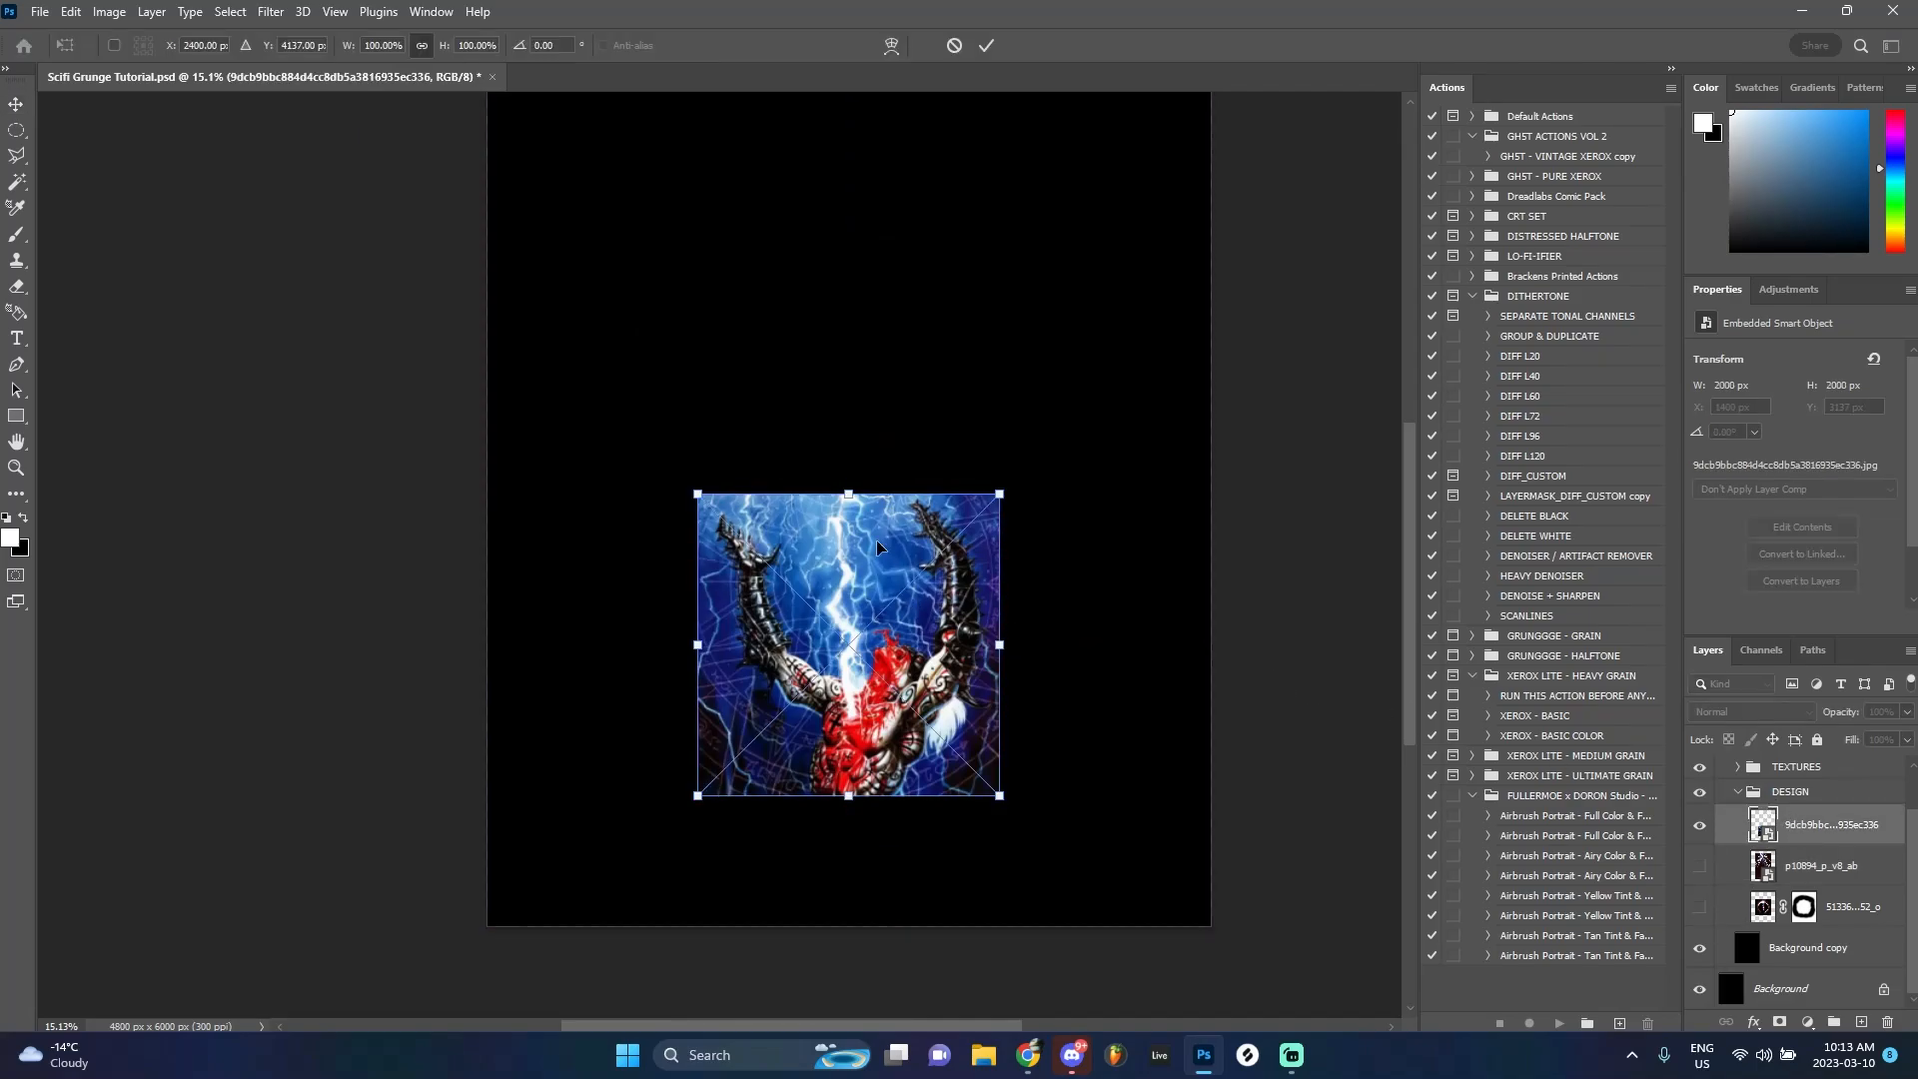
{"action": "mouse_move", "coordinate": [849, 494]}
{"action": "left_mouse_down"}
{"action": "mouse_move", "coordinate": [849, 421]}
{"action": "mouse_move", "coordinate": [847, 465]}
{"action": "left_mouse_up"}
{"action": "left_click_drag", "start_coordinate": [849, 387], "coordinate": [849, 213]}
{"action": "left_click_drag", "start_coordinate": [836, 396], "coordinate": [836, 421]}
{"action": "left_click_drag", "start_coordinate": [848, 237], "coordinate": [848, 313]}
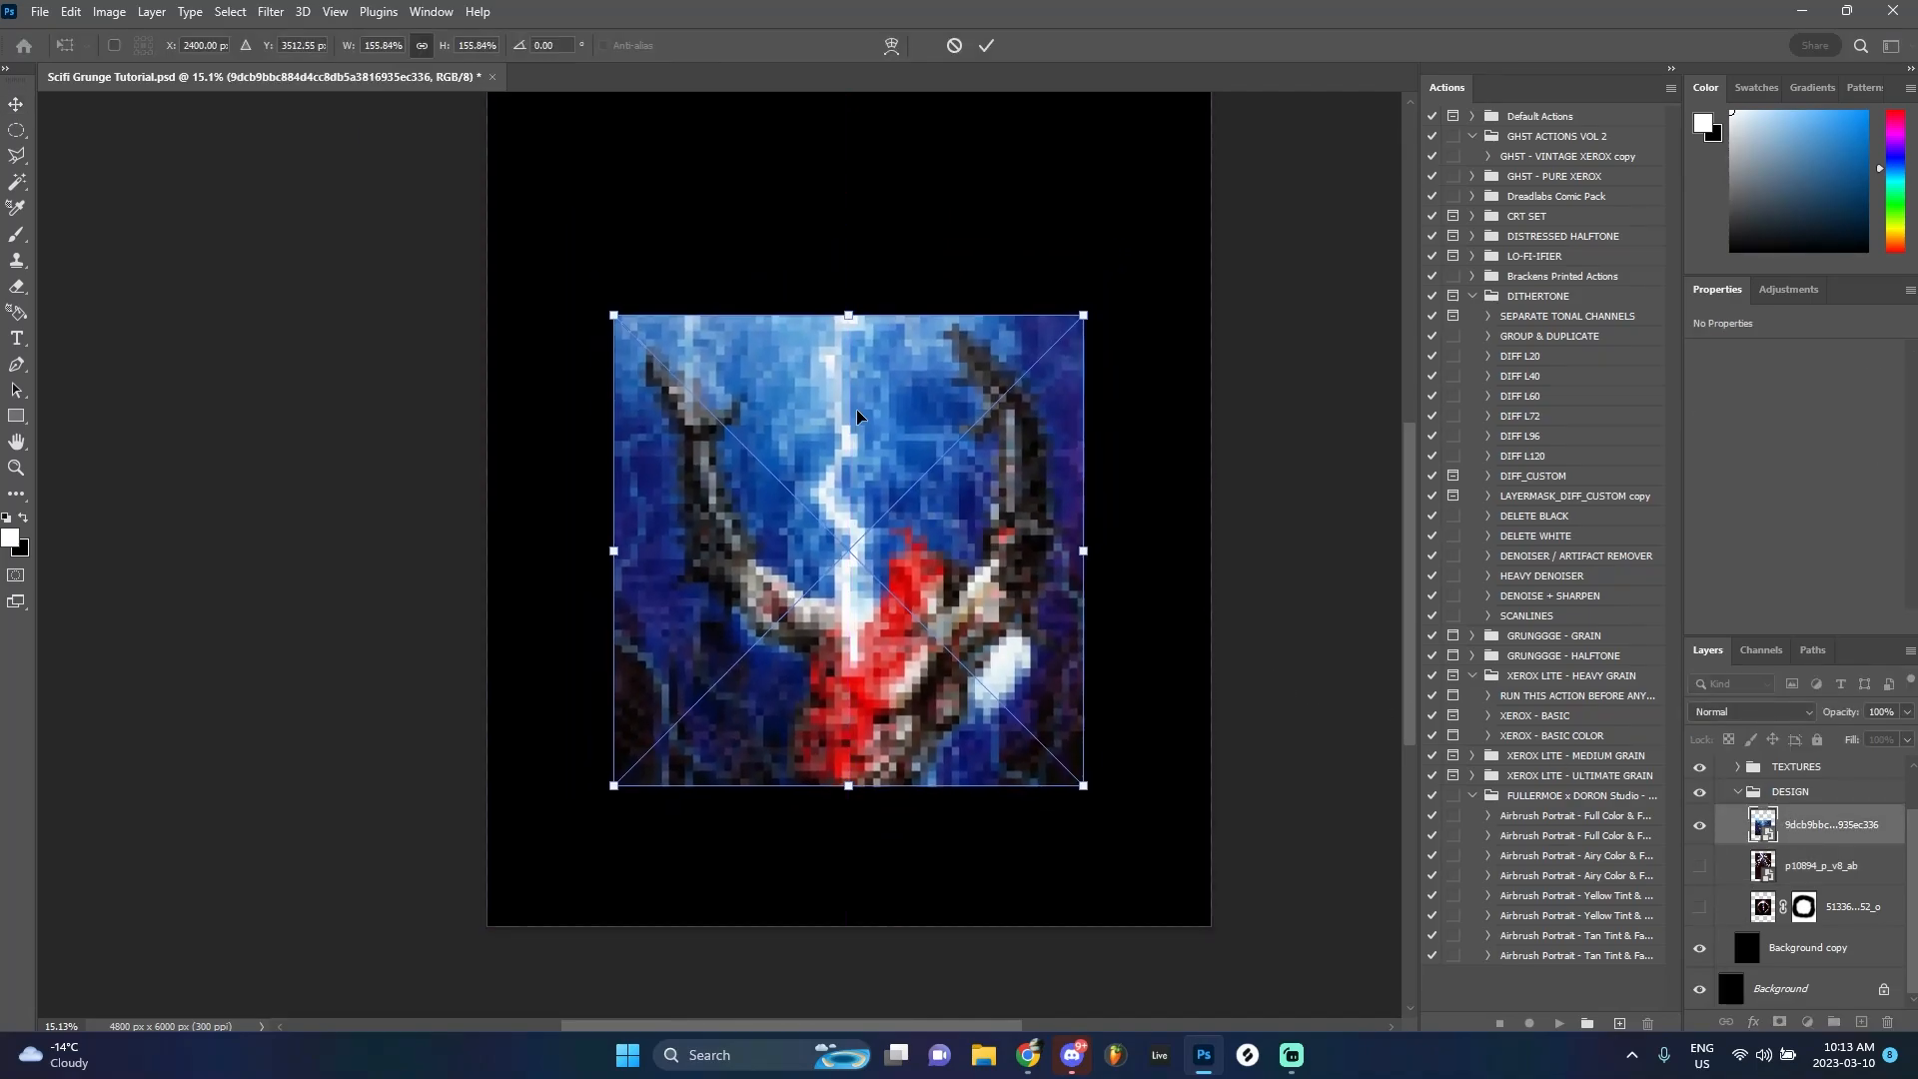
{"action": "left_click_drag", "start_coordinate": [849, 419], "coordinate": [849, 345]}
{"action": "left_click", "coordinate": [987, 46]}
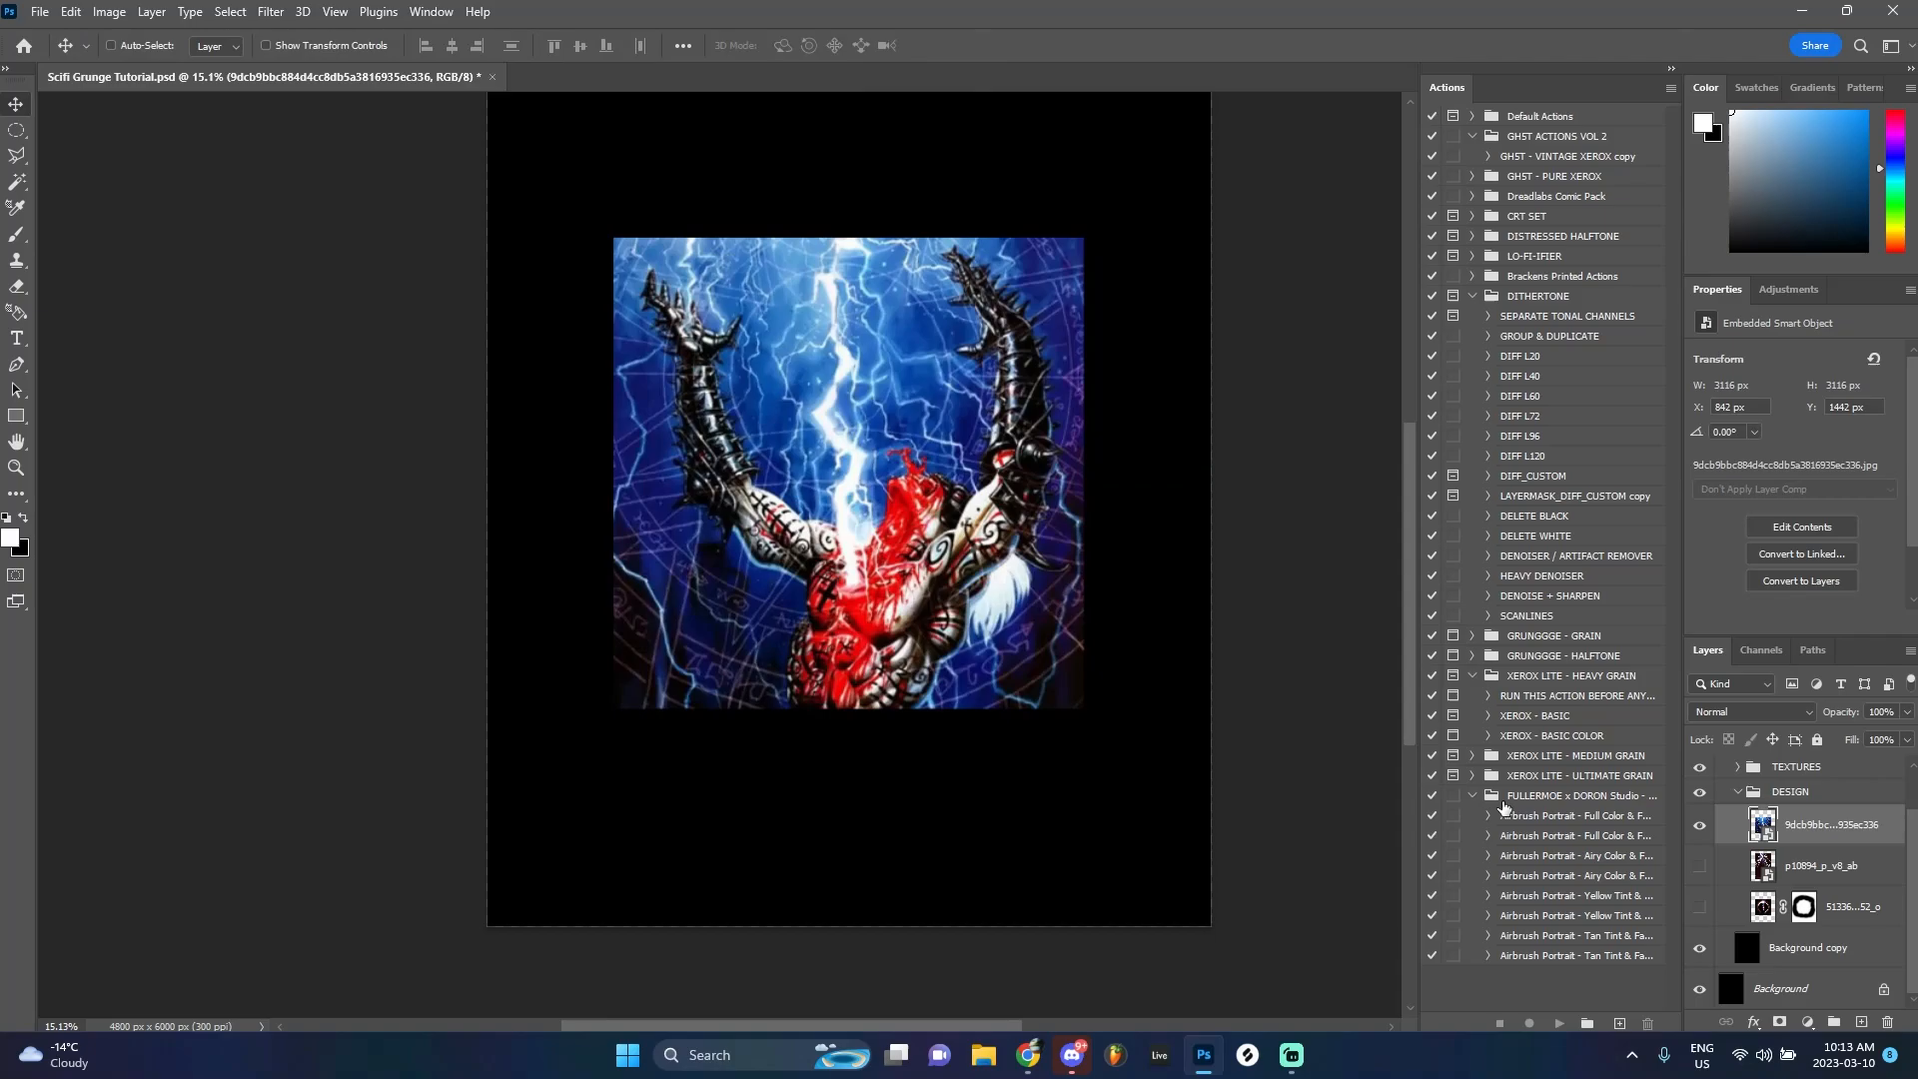
Rasterize the lightning figure layer and open it in the Camera Raw Filter
{"action": "right_click", "coordinate": [1820, 825]}
{"action": "left_click", "coordinate": [1628, 535]}
{"action": "left_click", "coordinate": [271, 11]}
{"action": "left_click", "coordinate": [400, 168]}
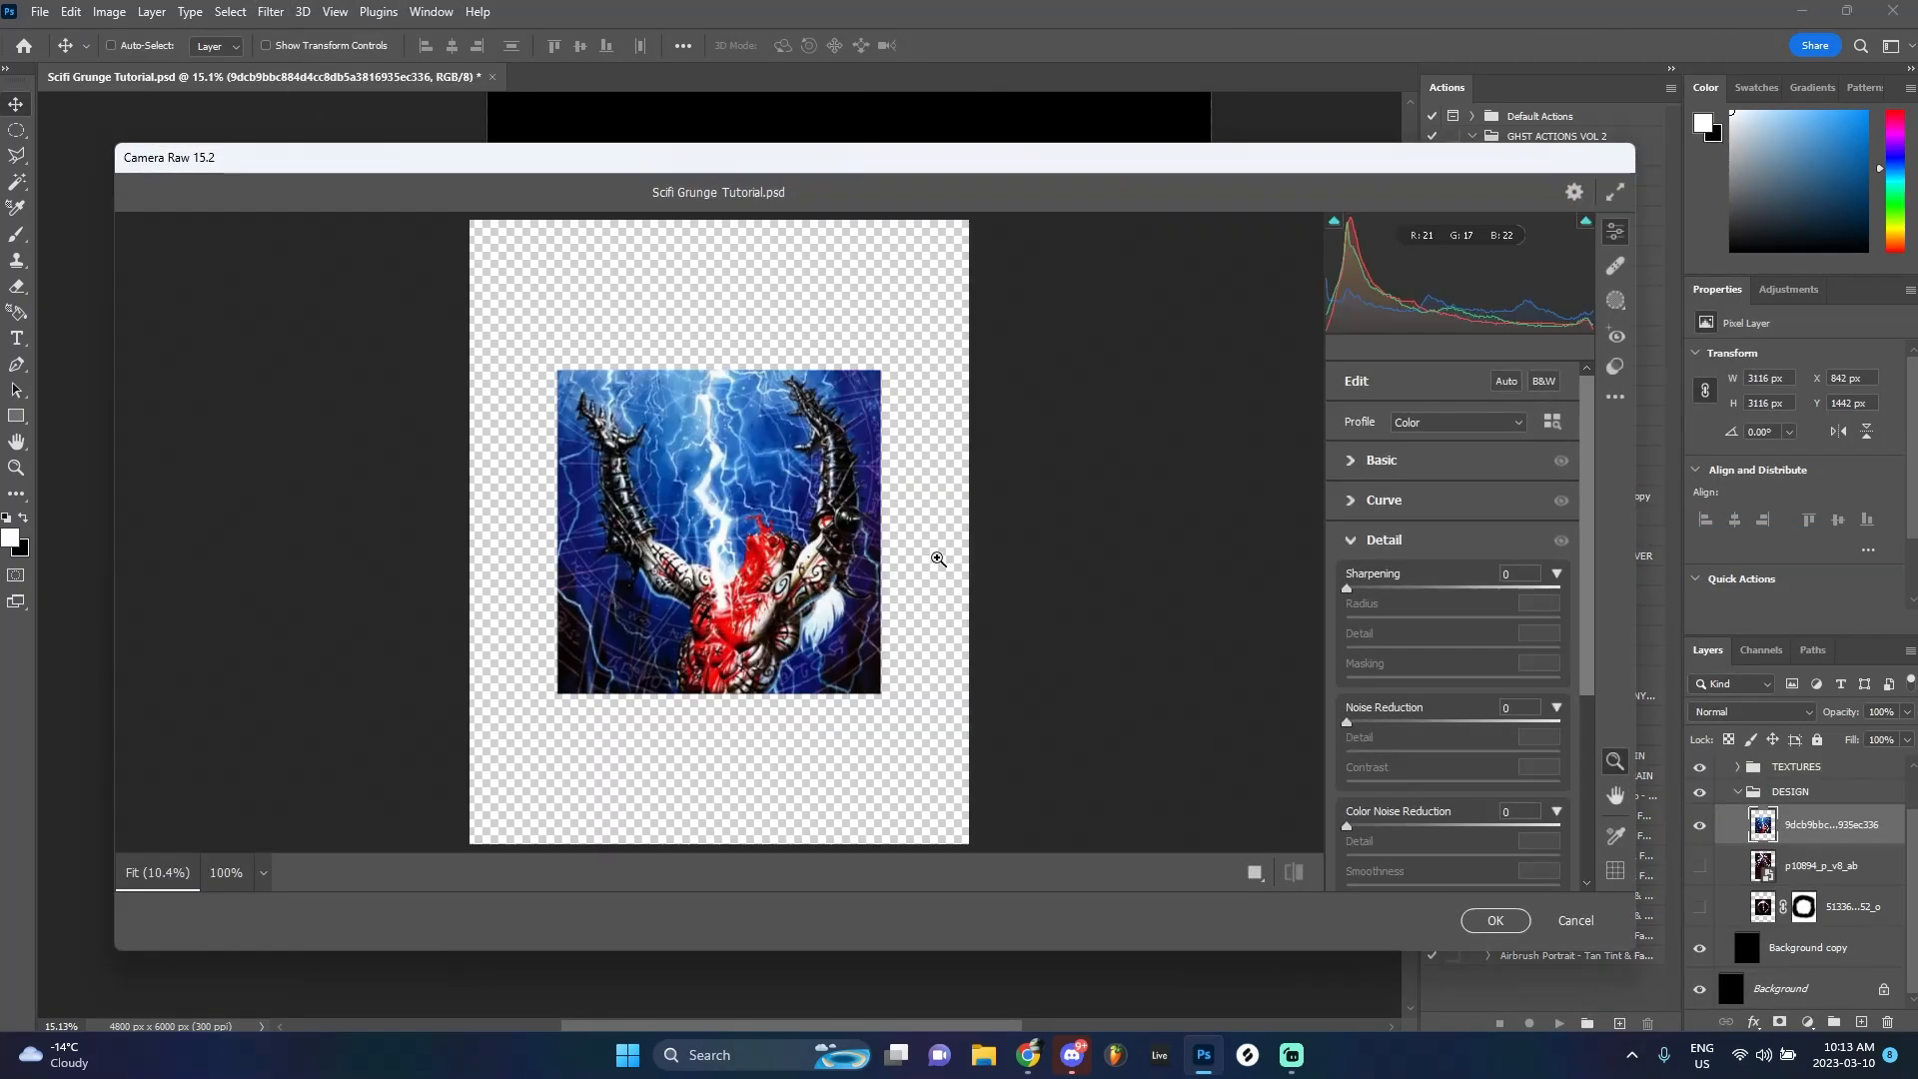
Grade the lightning figure's basic tones: Exposure +0.20, Contrast +31, Shadows -15, Blacks -42 and Saturation -20
{"action": "scroll", "coordinate": [932, 552], "scroll_direction": "up", "scroll_amount": 2}
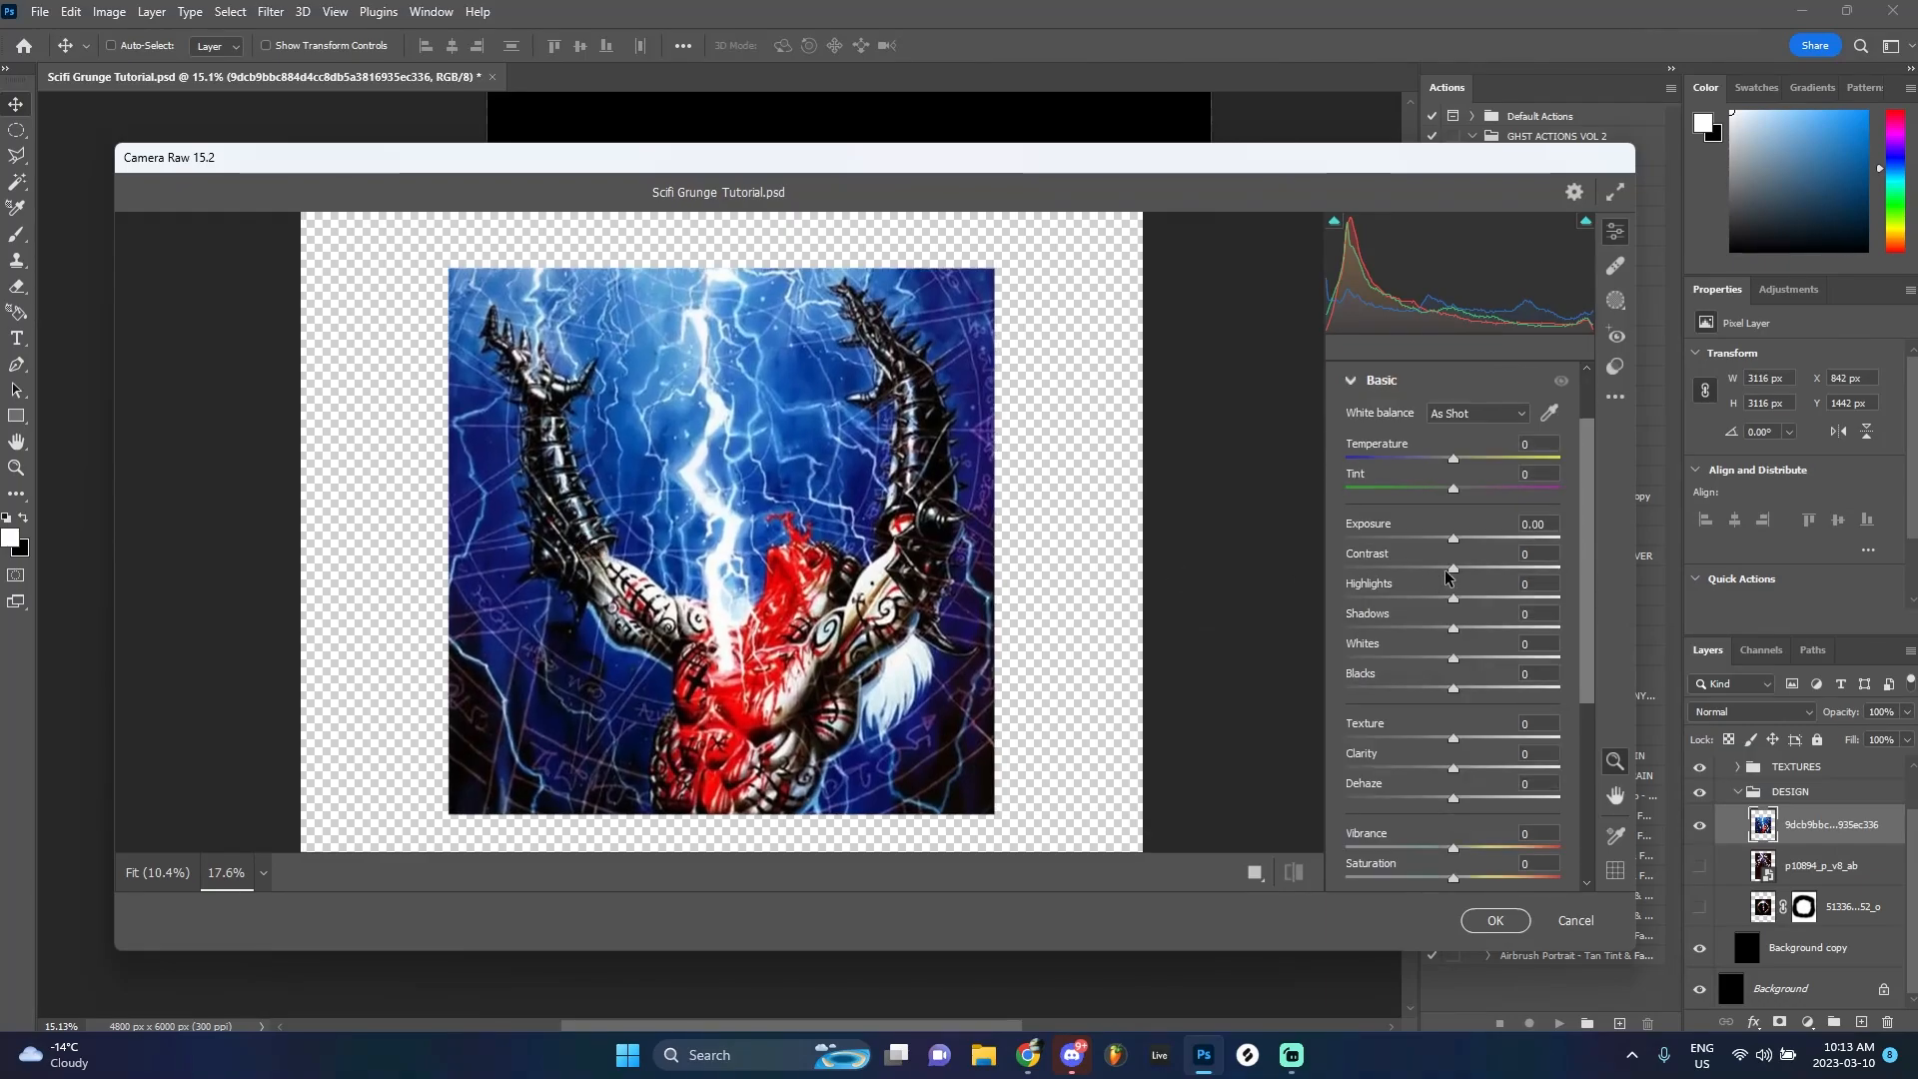
{"action": "mouse_move", "coordinate": [1452, 569]}
{"action": "left_mouse_down"}
{"action": "mouse_move", "coordinate": [1488, 567]}
{"action": "mouse_move", "coordinate": [1458, 539]}
{"action": "left_mouse_up"}
{"action": "left_click_drag", "start_coordinate": [1453, 688], "coordinate": [1408, 689]}
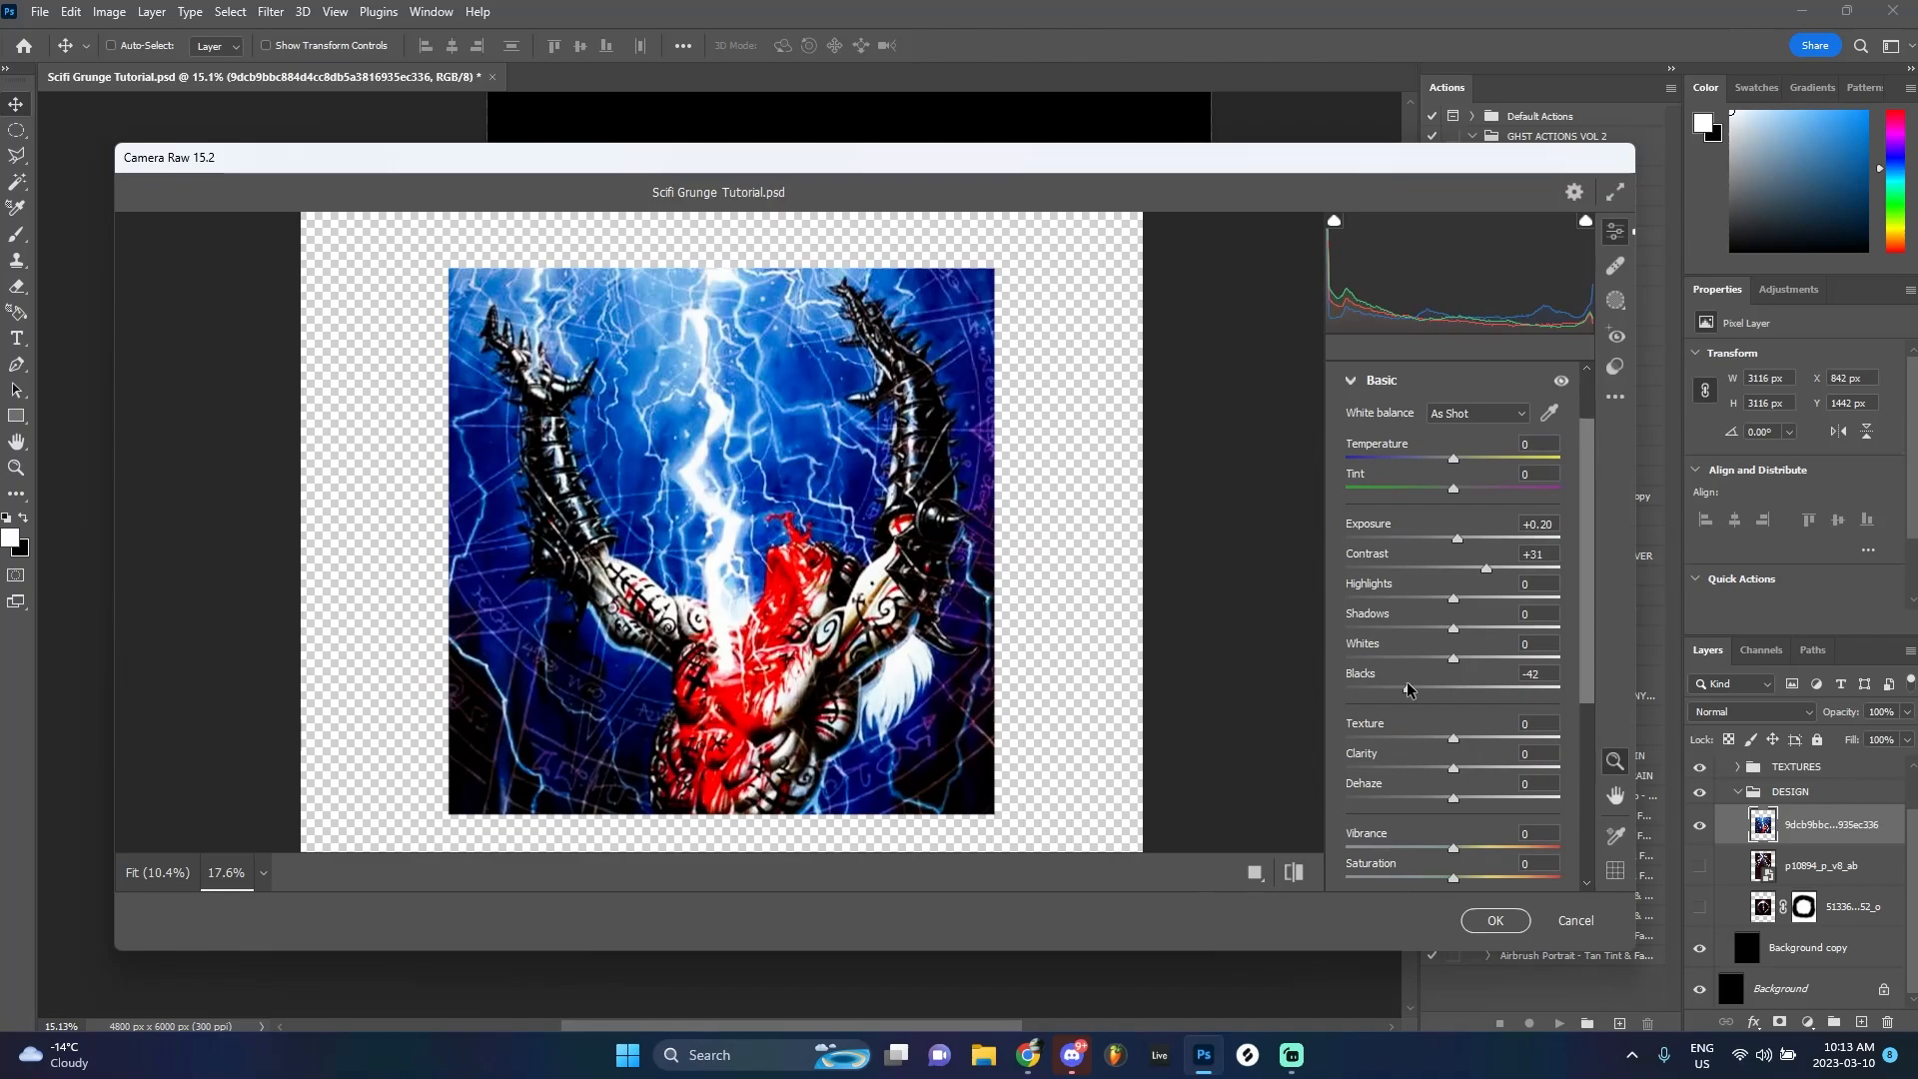
{"action": "left_click", "coordinate": [1426, 629]}
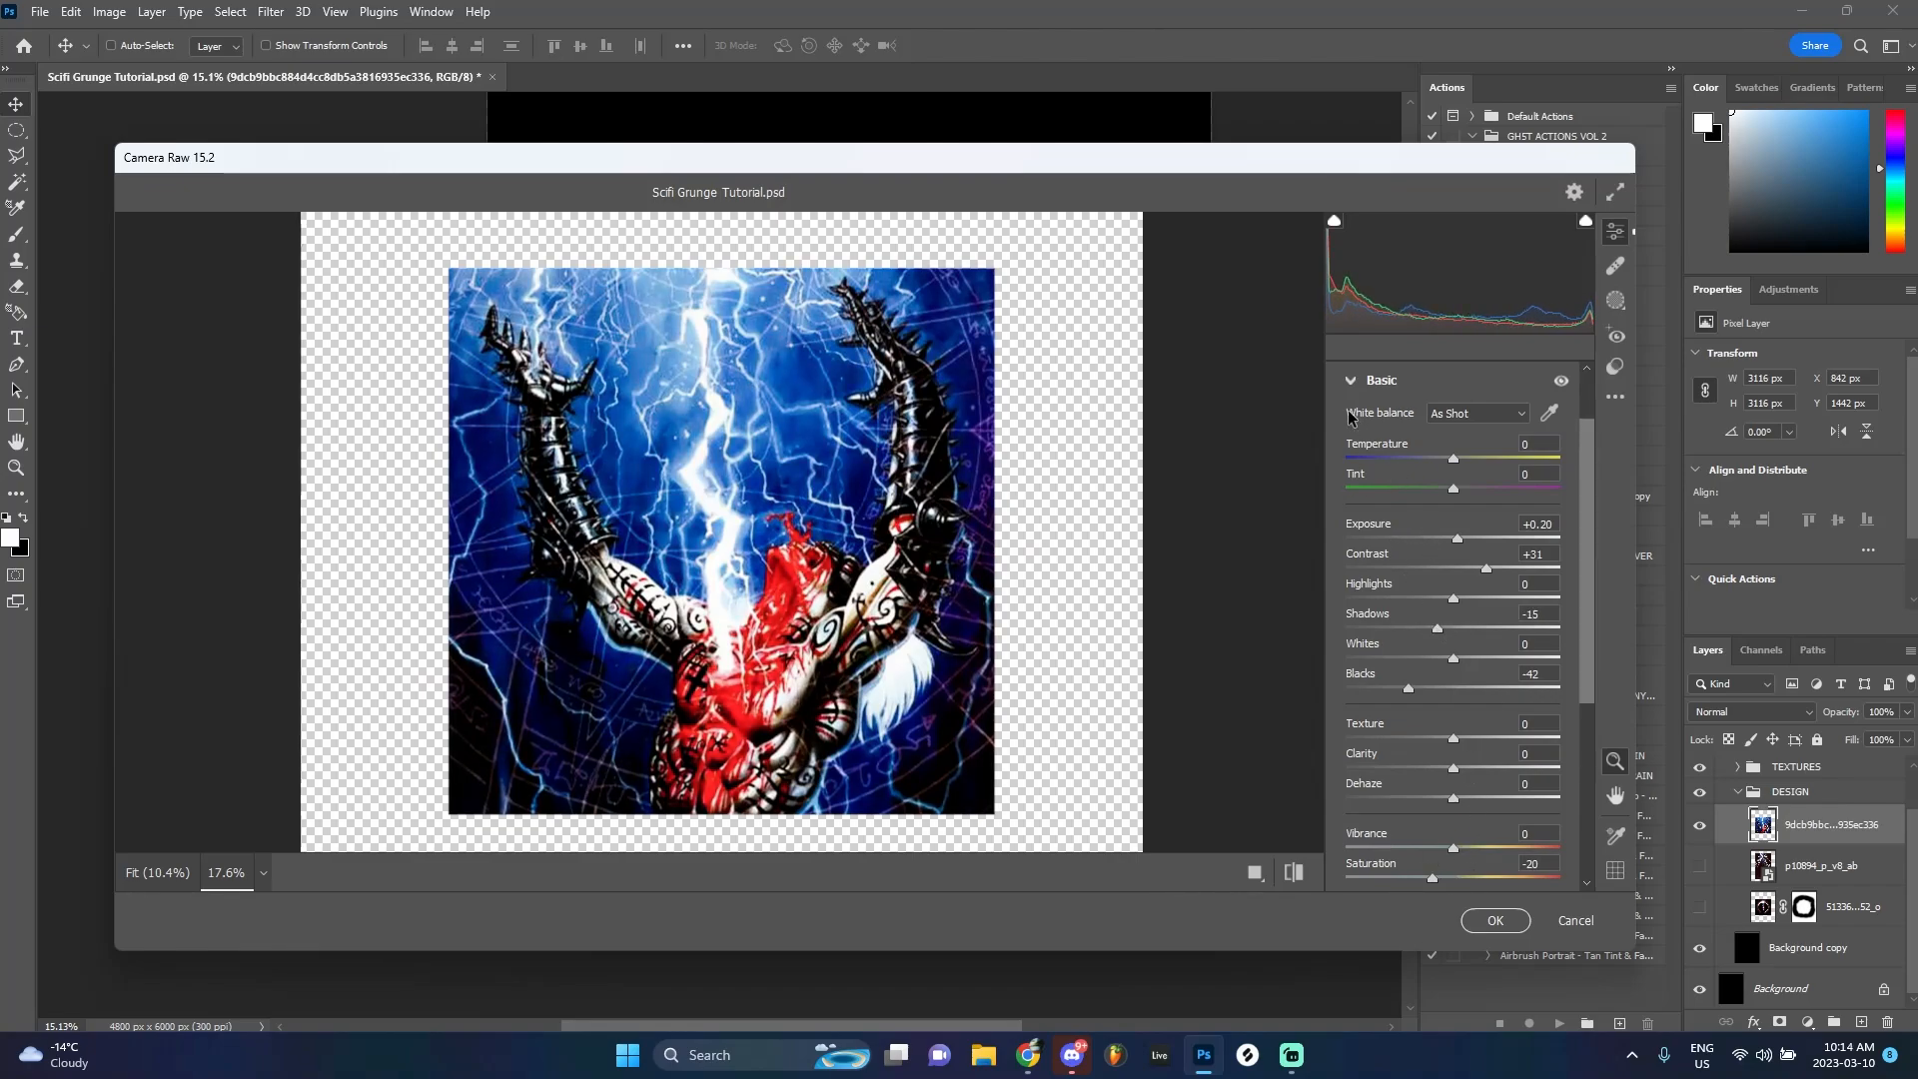
{"action": "left_click", "coordinate": [1547, 384]}
{"action": "left_click", "coordinate": [1563, 460]}
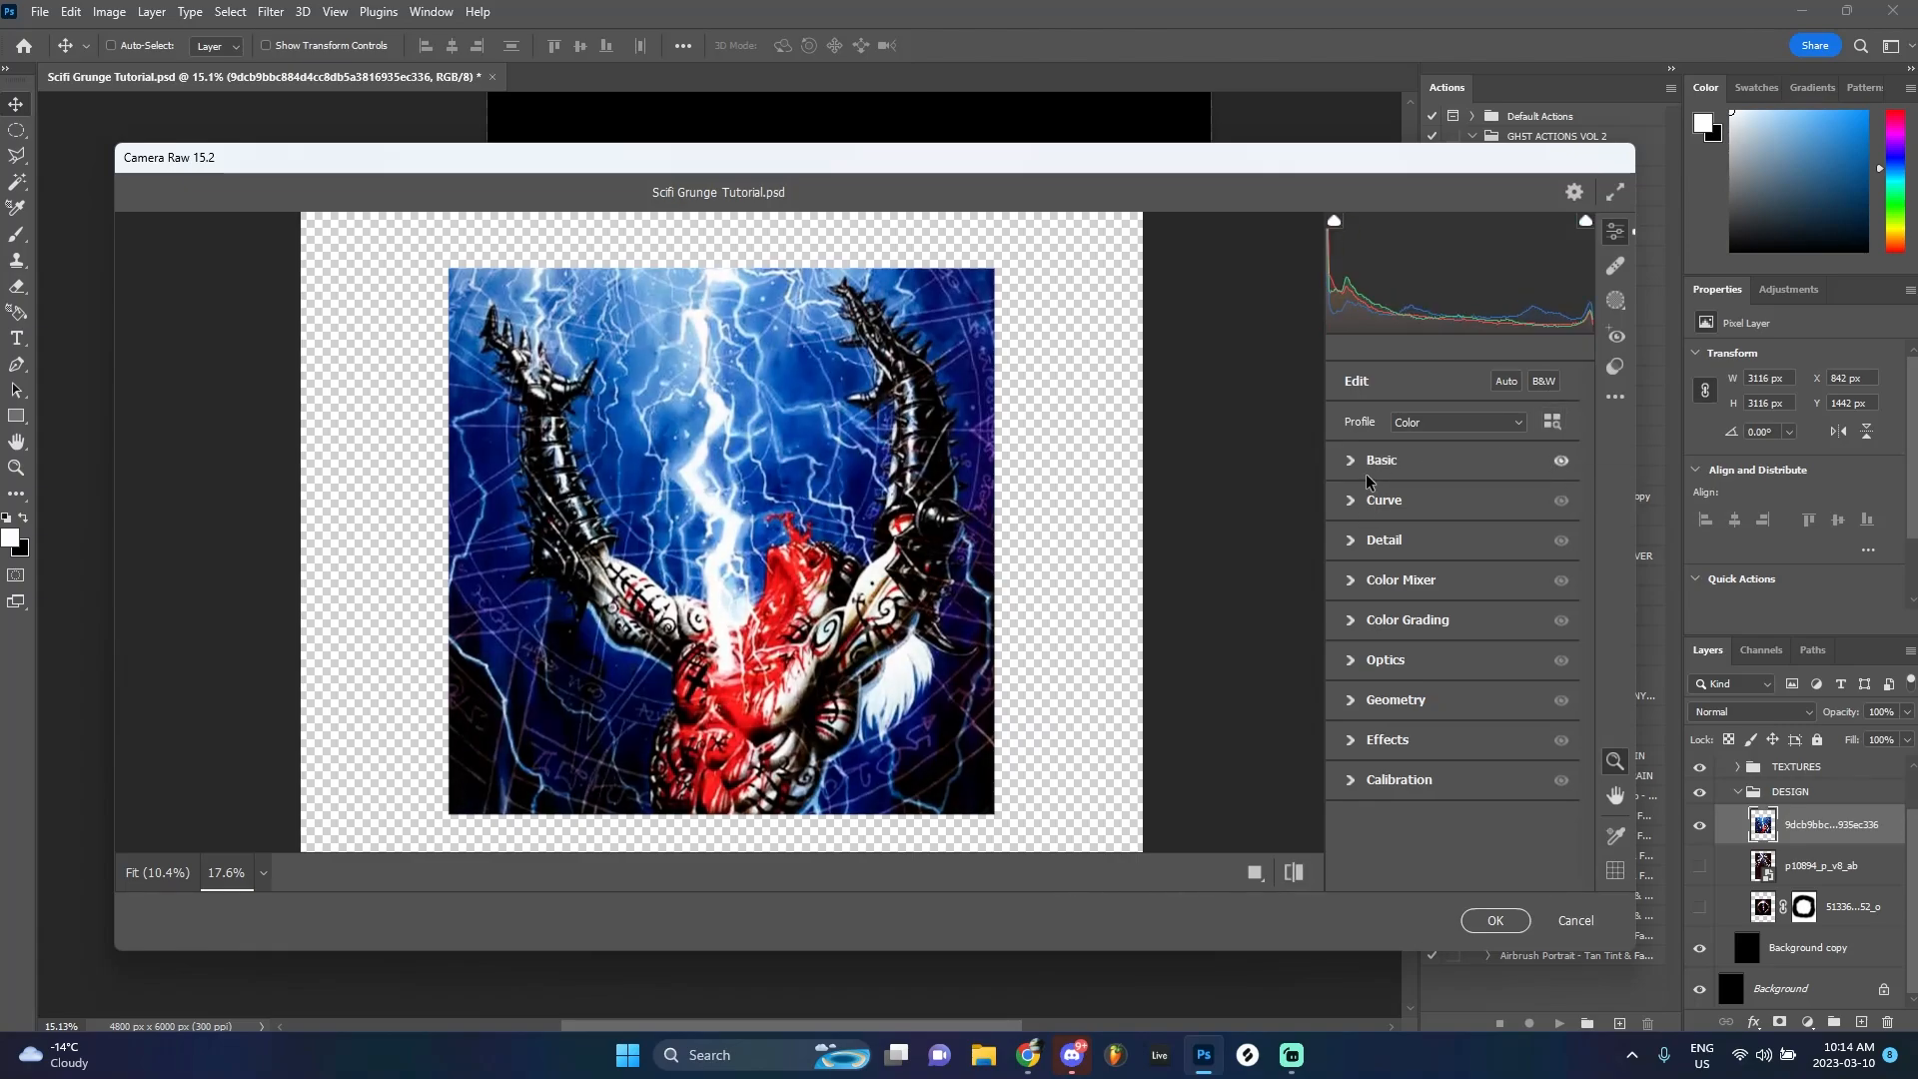
Set Sharpening to 83 and Noise Reduction to 64, raise Color Noise Reduction fully, and apply the Camera Raw Filter
{"action": "left_click", "coordinate": [1352, 542]}
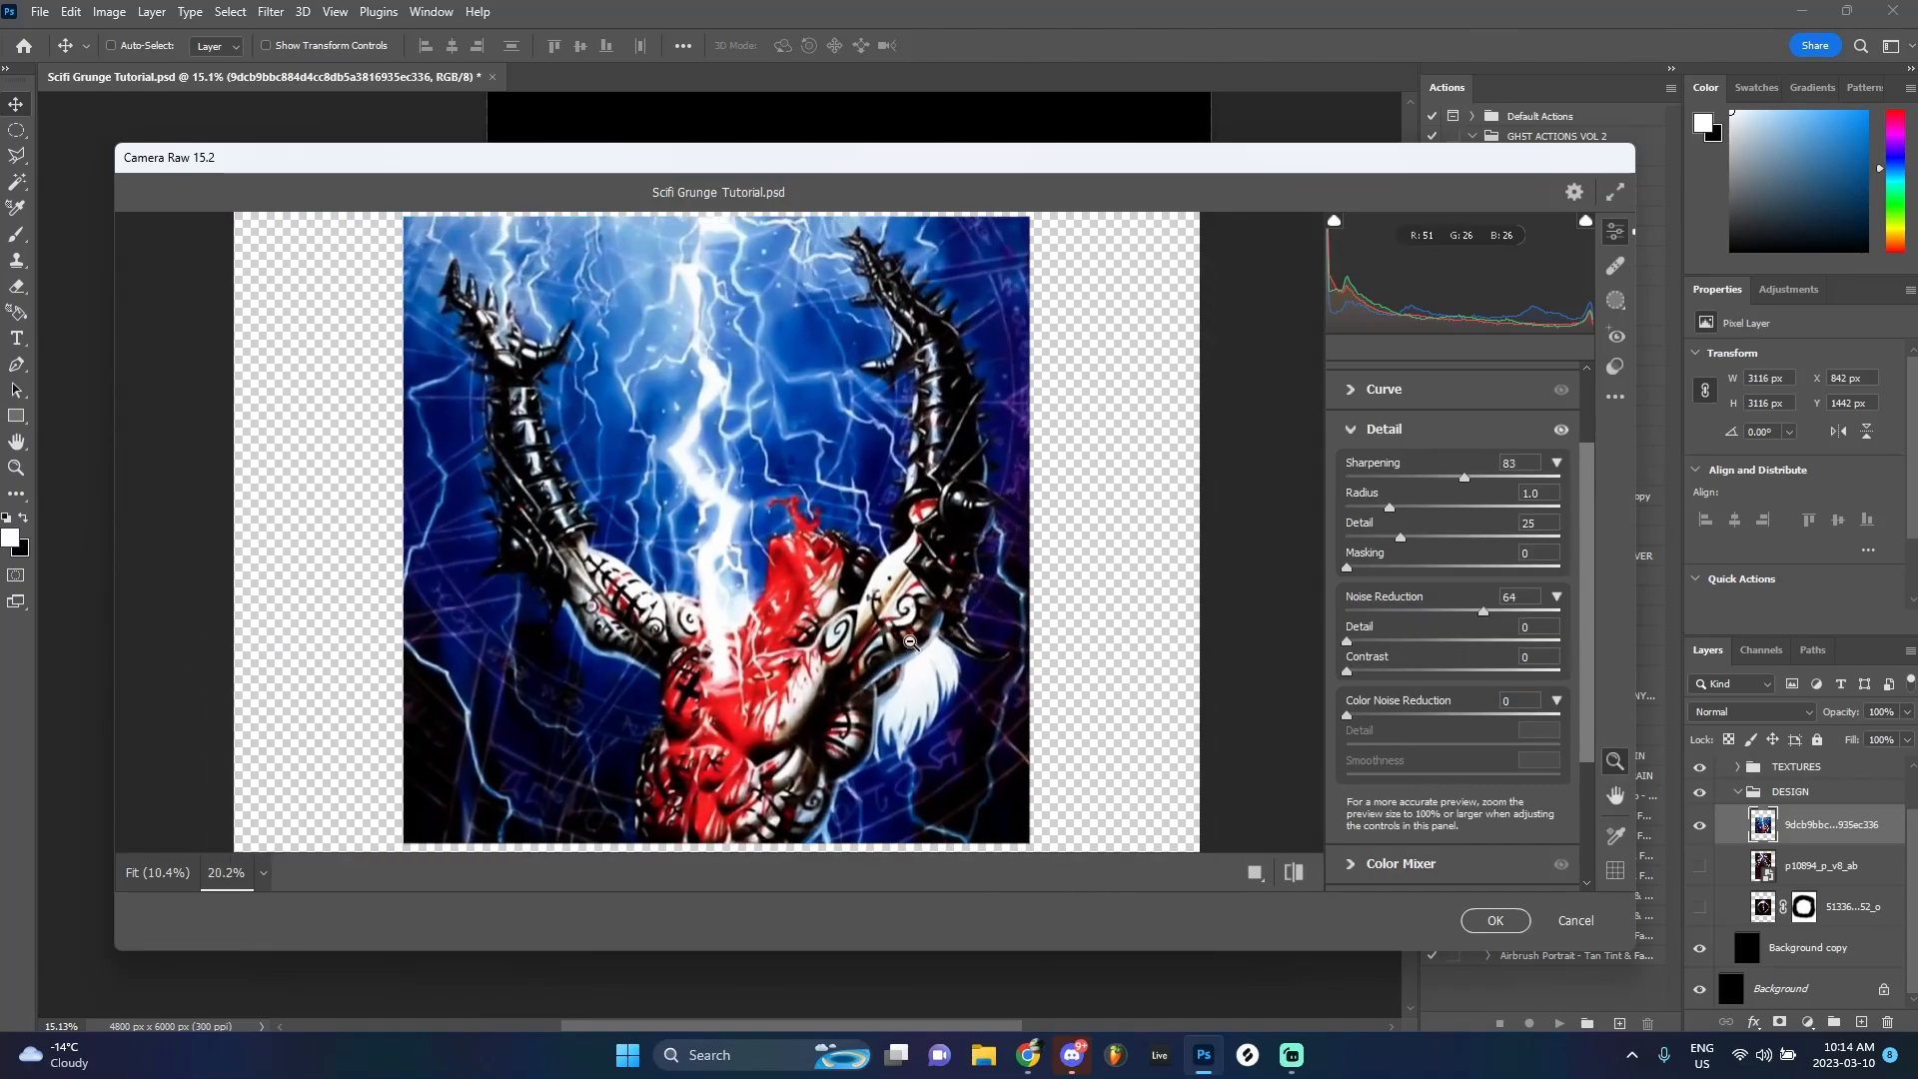
{"action": "left_click_drag", "start_coordinate": [1346, 715], "coordinate": [1599, 729]}
{"action": "left_click", "coordinate": [1498, 926]}
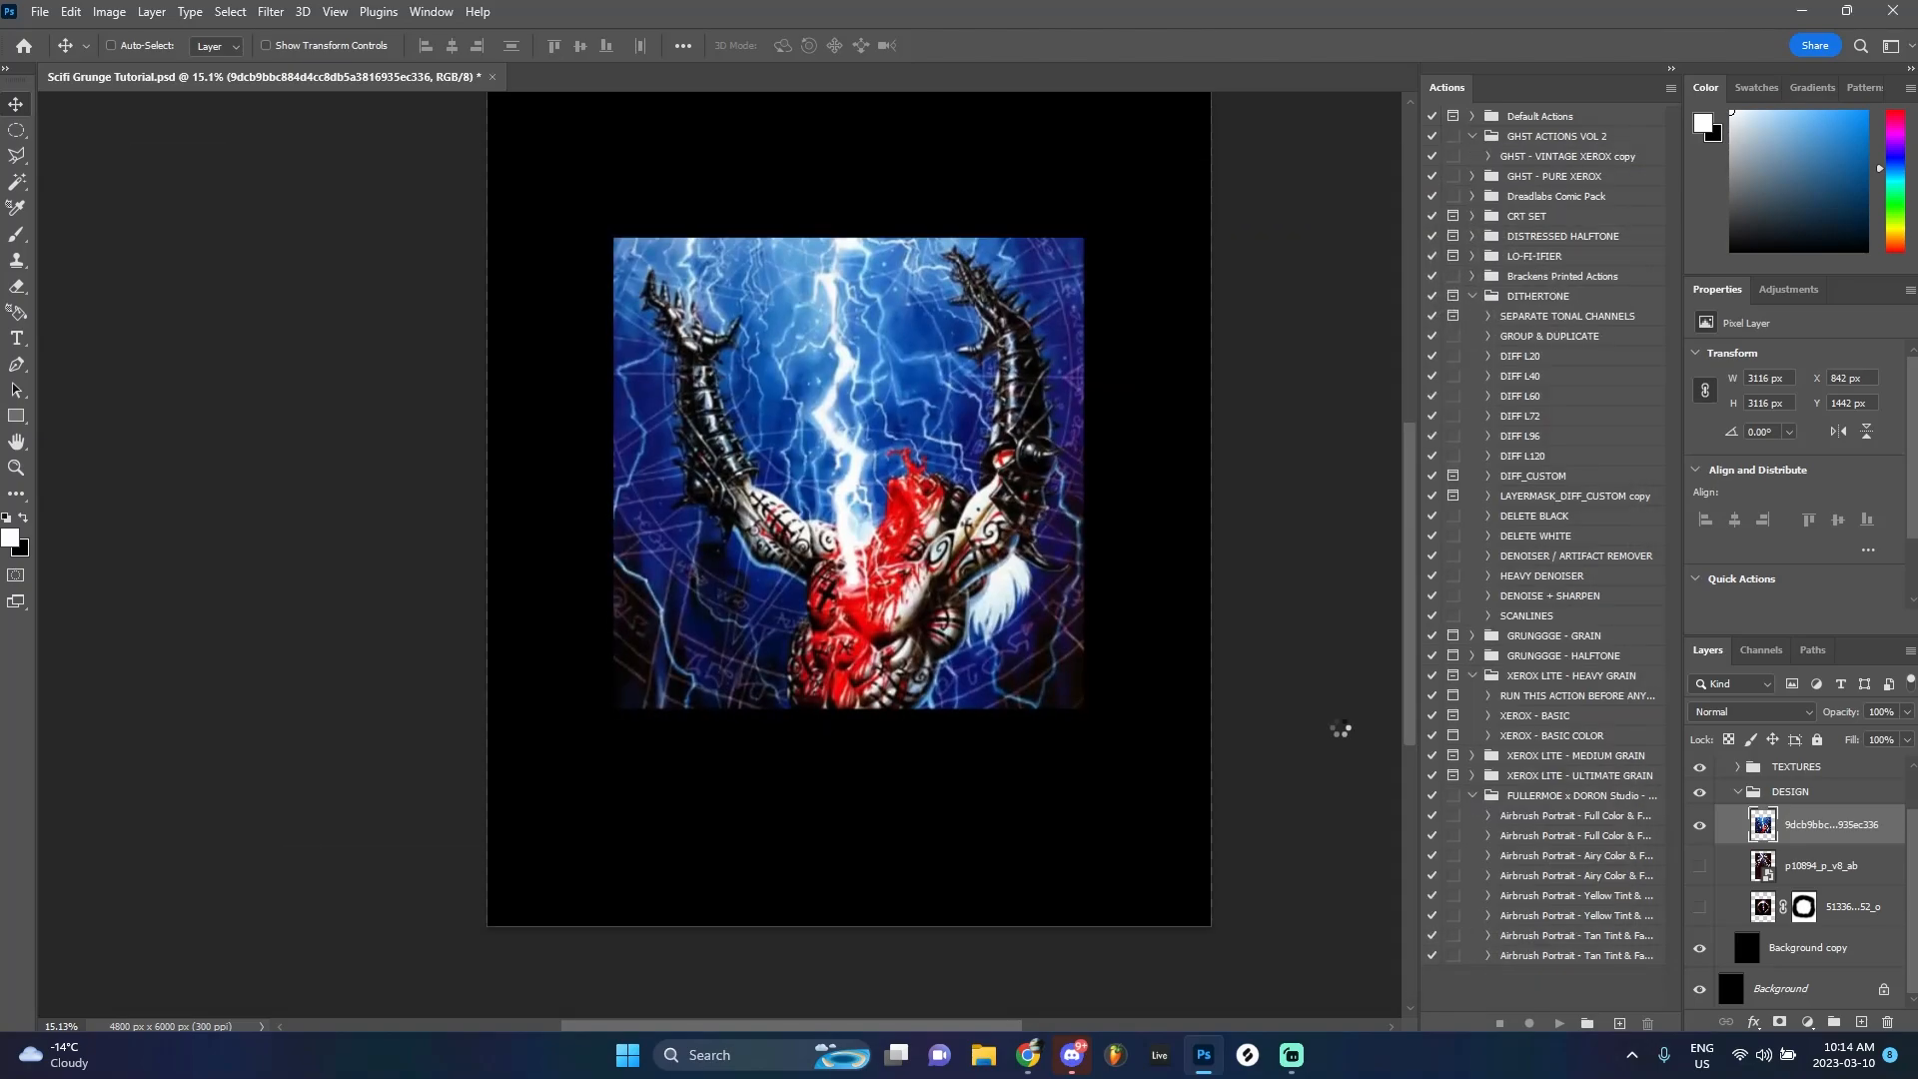
Hide the lightning figure and move the eclipse image up to Y 1075 px, keeping it centred horizontally
{"action": "scroll", "coordinate": [929, 549], "scroll_direction": "down", "scroll_amount": 2}
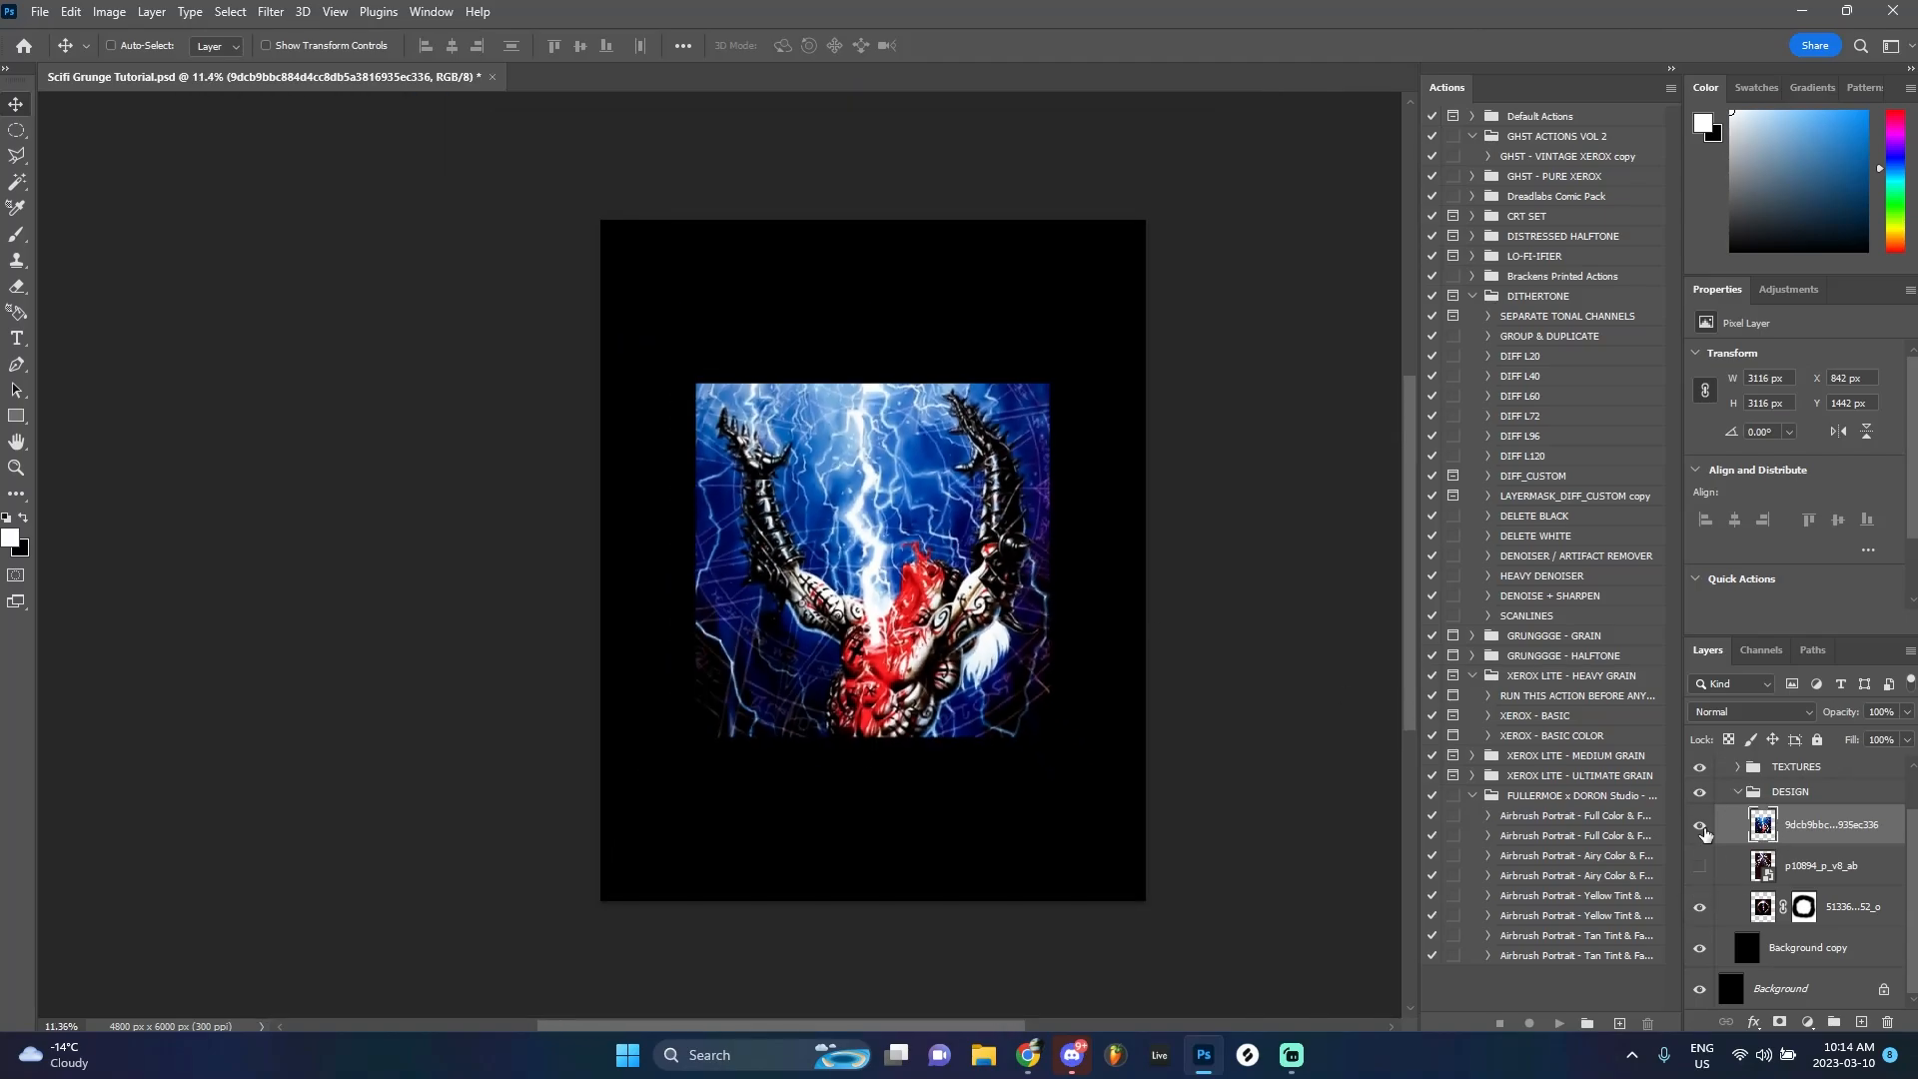
{"action": "left_click", "coordinate": [1700, 825]}
{"action": "left_click", "coordinate": [1847, 906]}
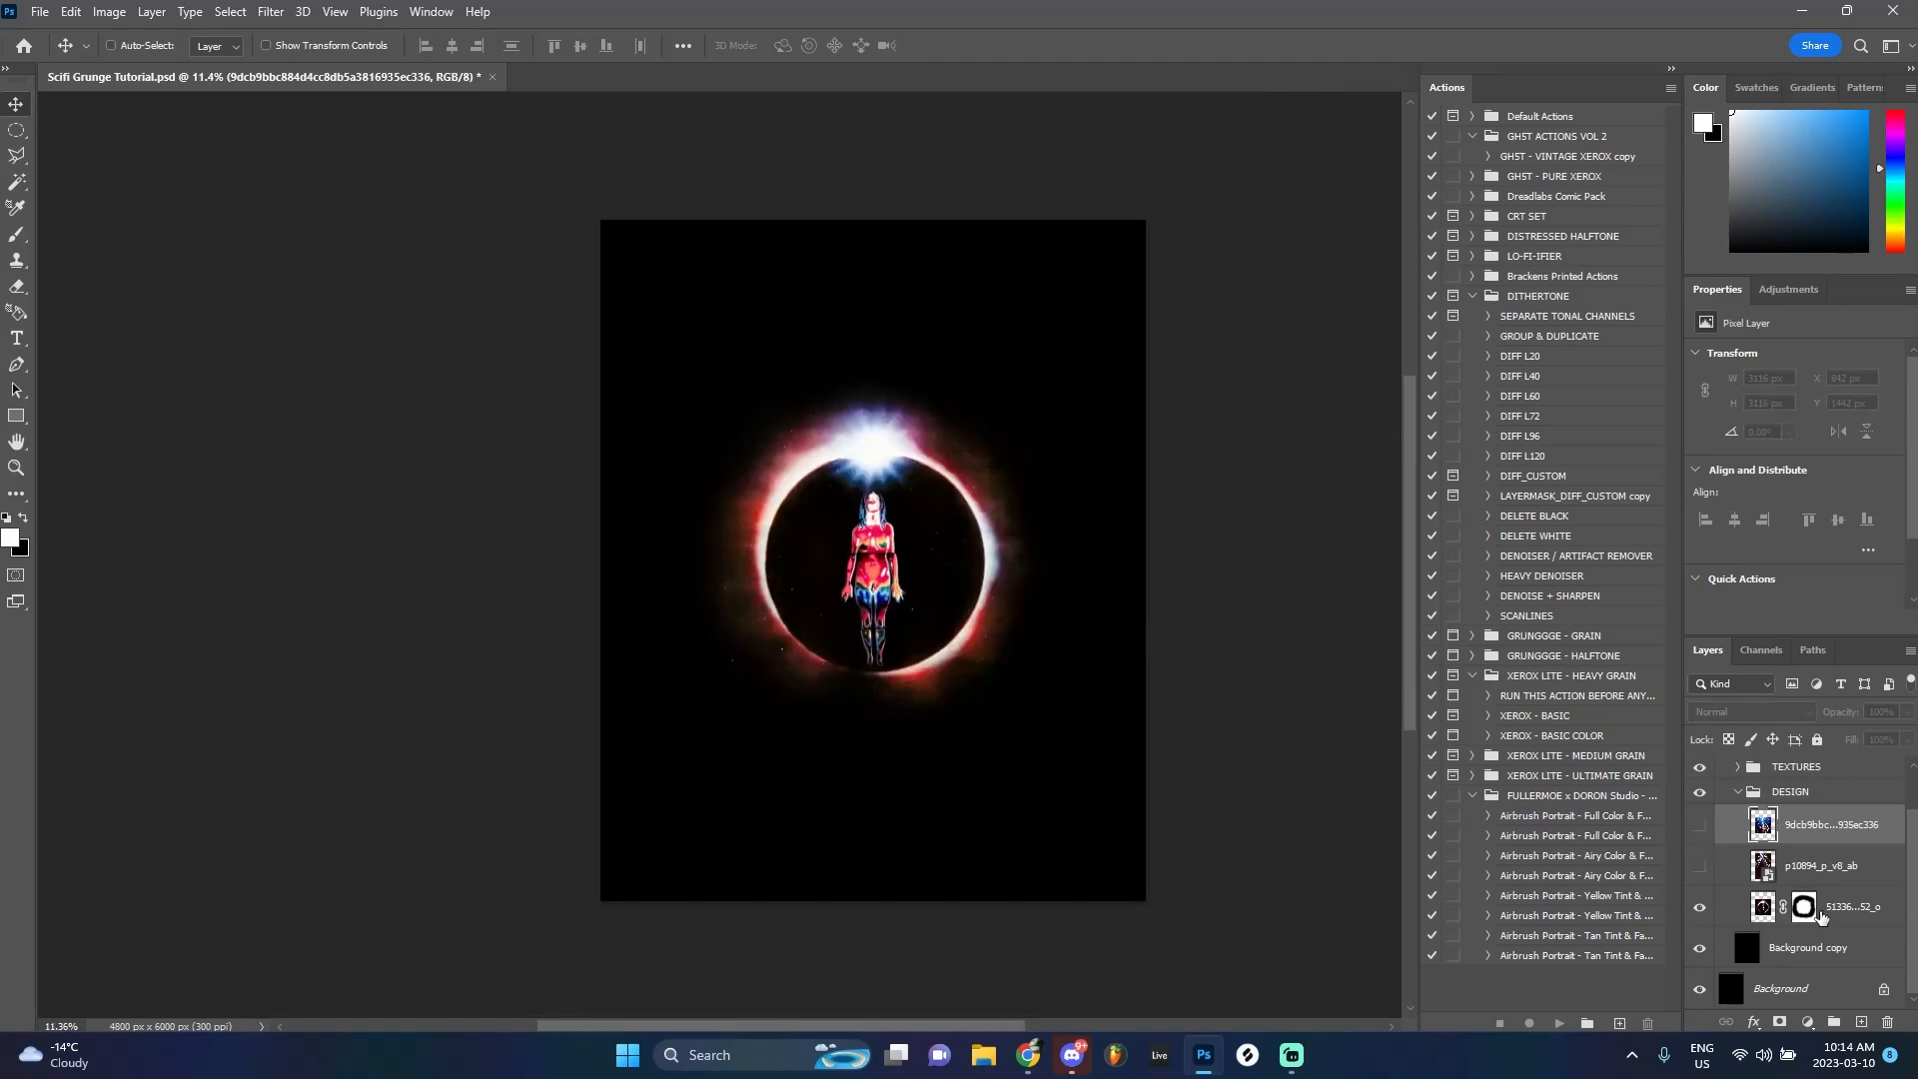
{"action": "scroll", "coordinate": [1049, 711], "scroll_direction": "up", "scroll_amount": 2}
{"action": "left_click_drag", "start_coordinate": [849, 569], "coordinate": [844, 506]}
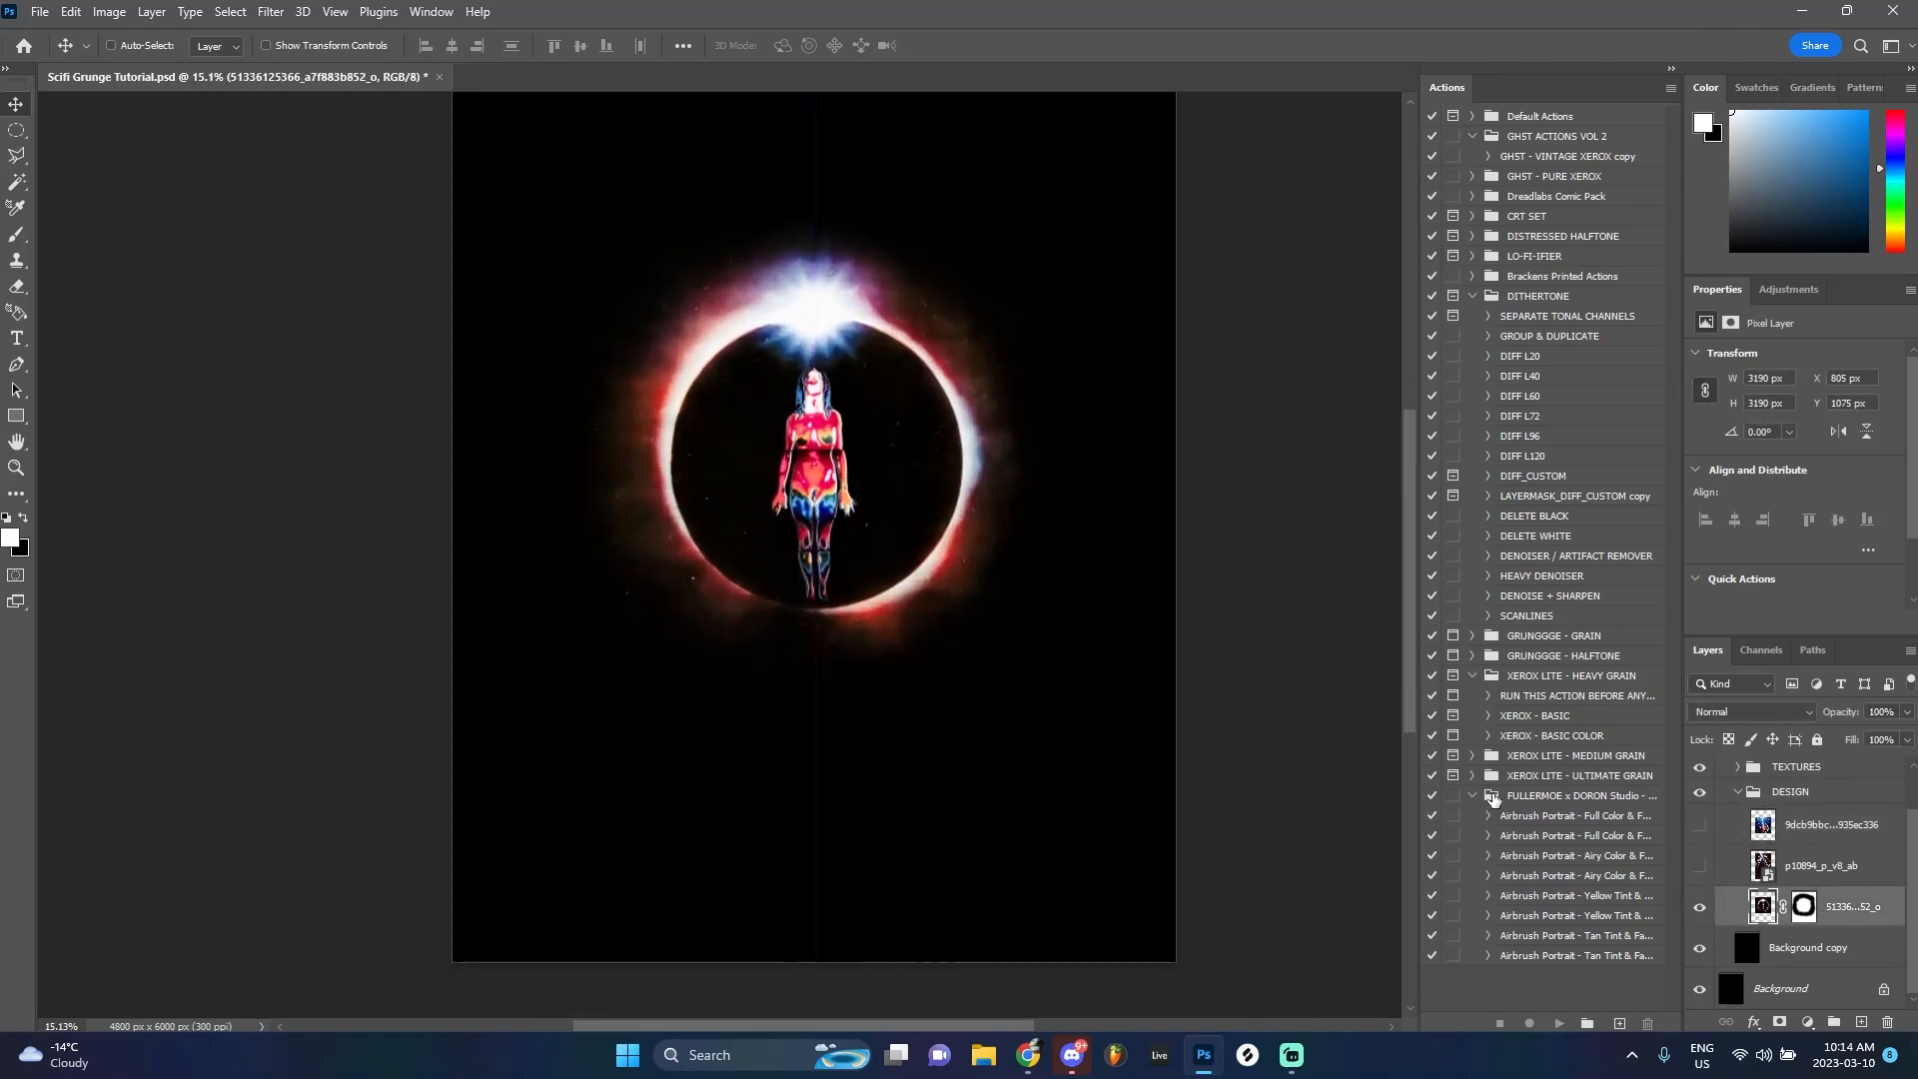
Show the lightning figure layer, place it below the poster layer, and move the image down to Y 2585 px
{"action": "left_click", "coordinate": [1700, 826]}
{"action": "left_click_drag", "start_coordinate": [1802, 823], "coordinate": [1798, 865]}
{"action": "left_click_drag", "start_coordinate": [945, 455], "coordinate": [945, 623]}
{"action": "scroll", "coordinate": [945, 624], "scroll_direction": "down", "scroll_amount": 1}
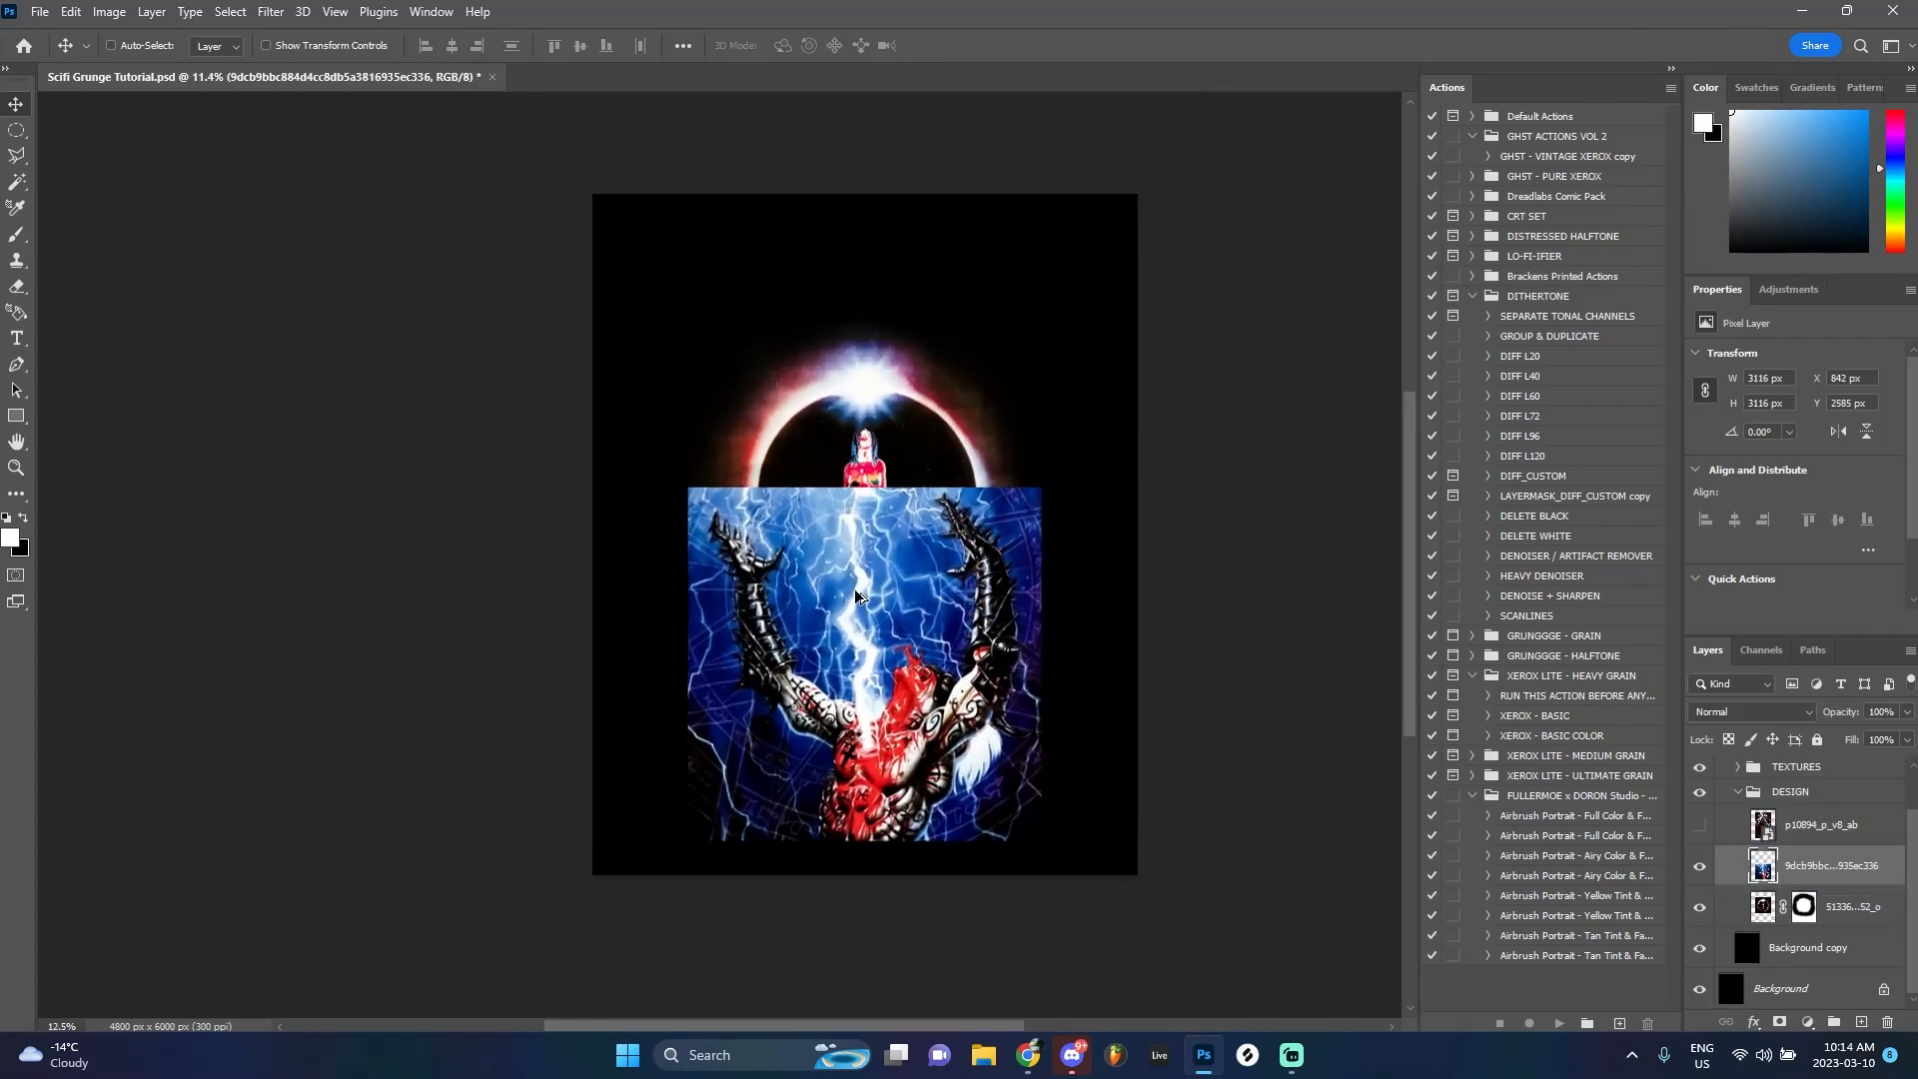
Scale the lightning figure image down to 2701 px square and centre it below the eclipse's upper half at Y 2670 px
{"action": "key", "text": "ctrl+t"}
{"action": "left_click_drag", "start_coordinate": [813, 443], "coordinate": [872, 527]}
{"action": "left_click_drag", "start_coordinate": [878, 589], "coordinate": [878, 545]}
{"action": "left_click", "coordinate": [1284, 544]}
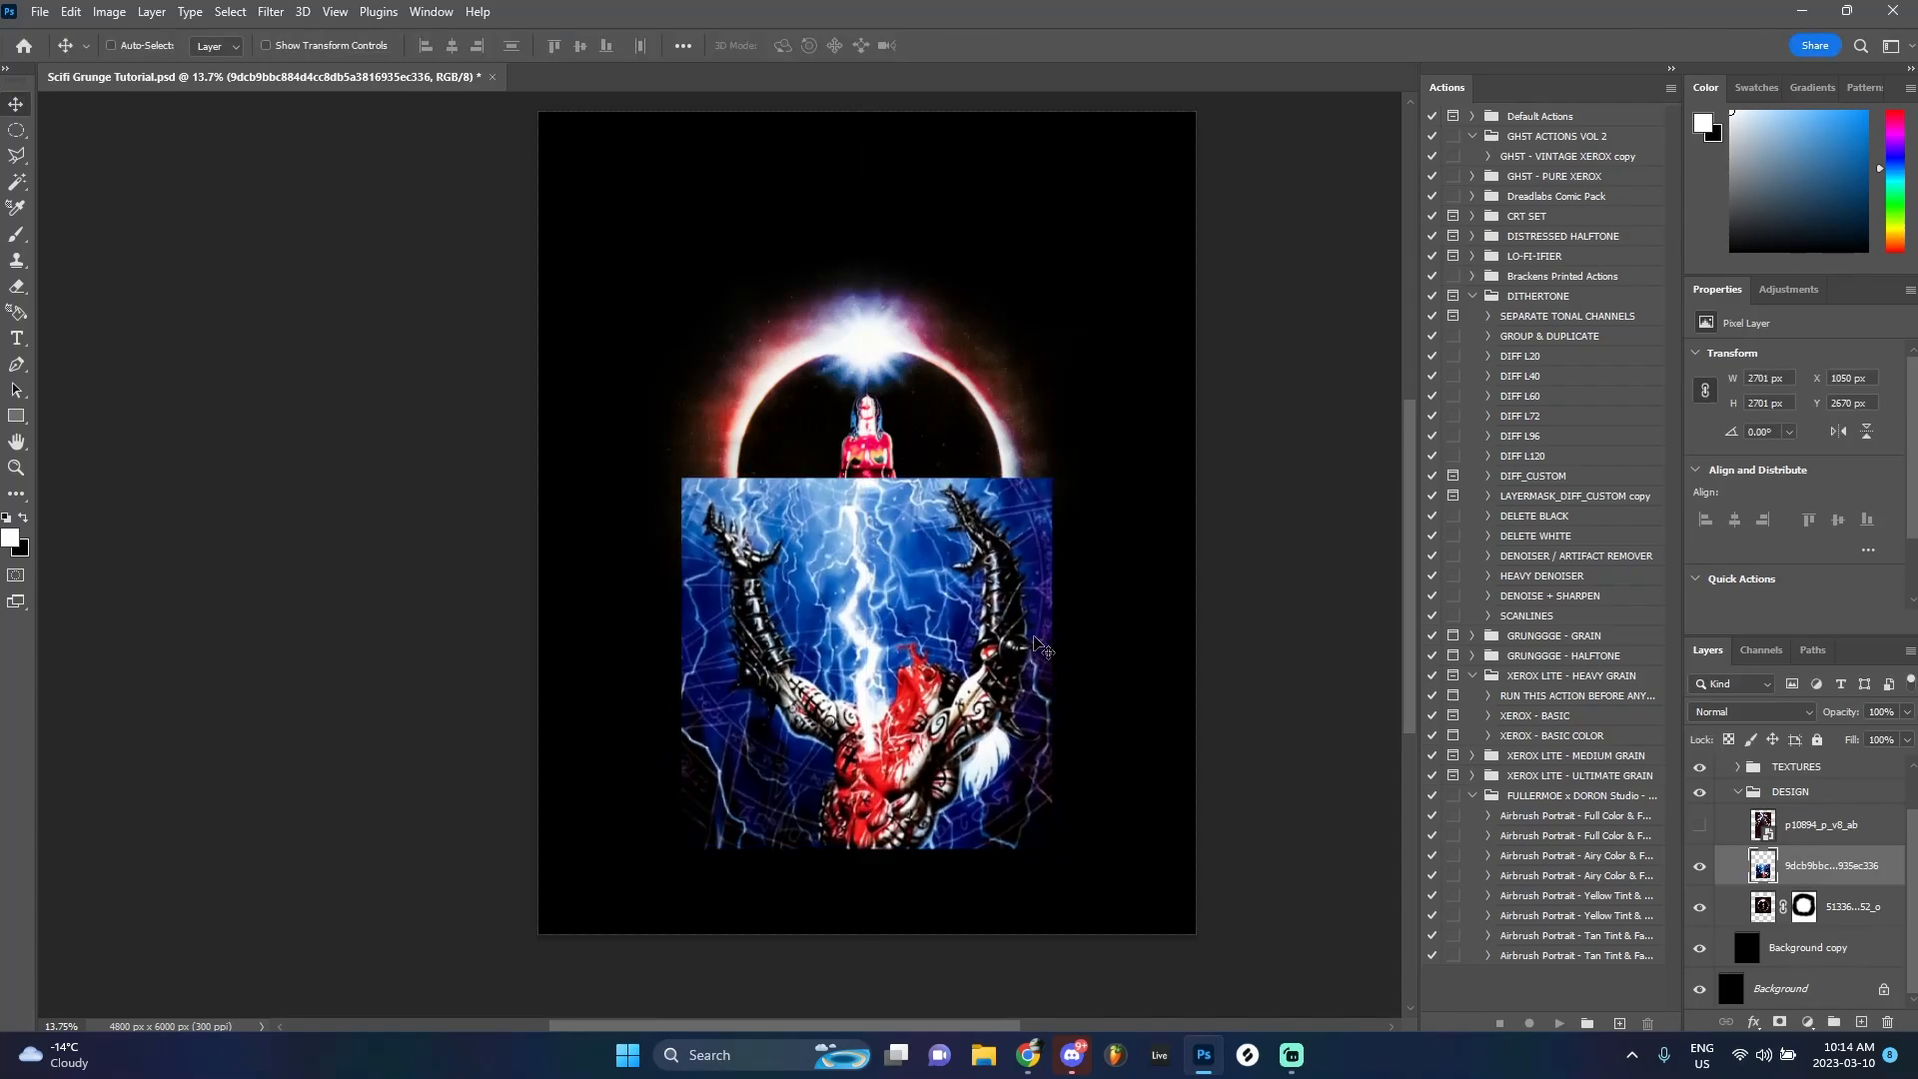
{"action": "scroll", "coordinate": [1039, 648], "scroll_direction": "up", "scroll_amount": 3}
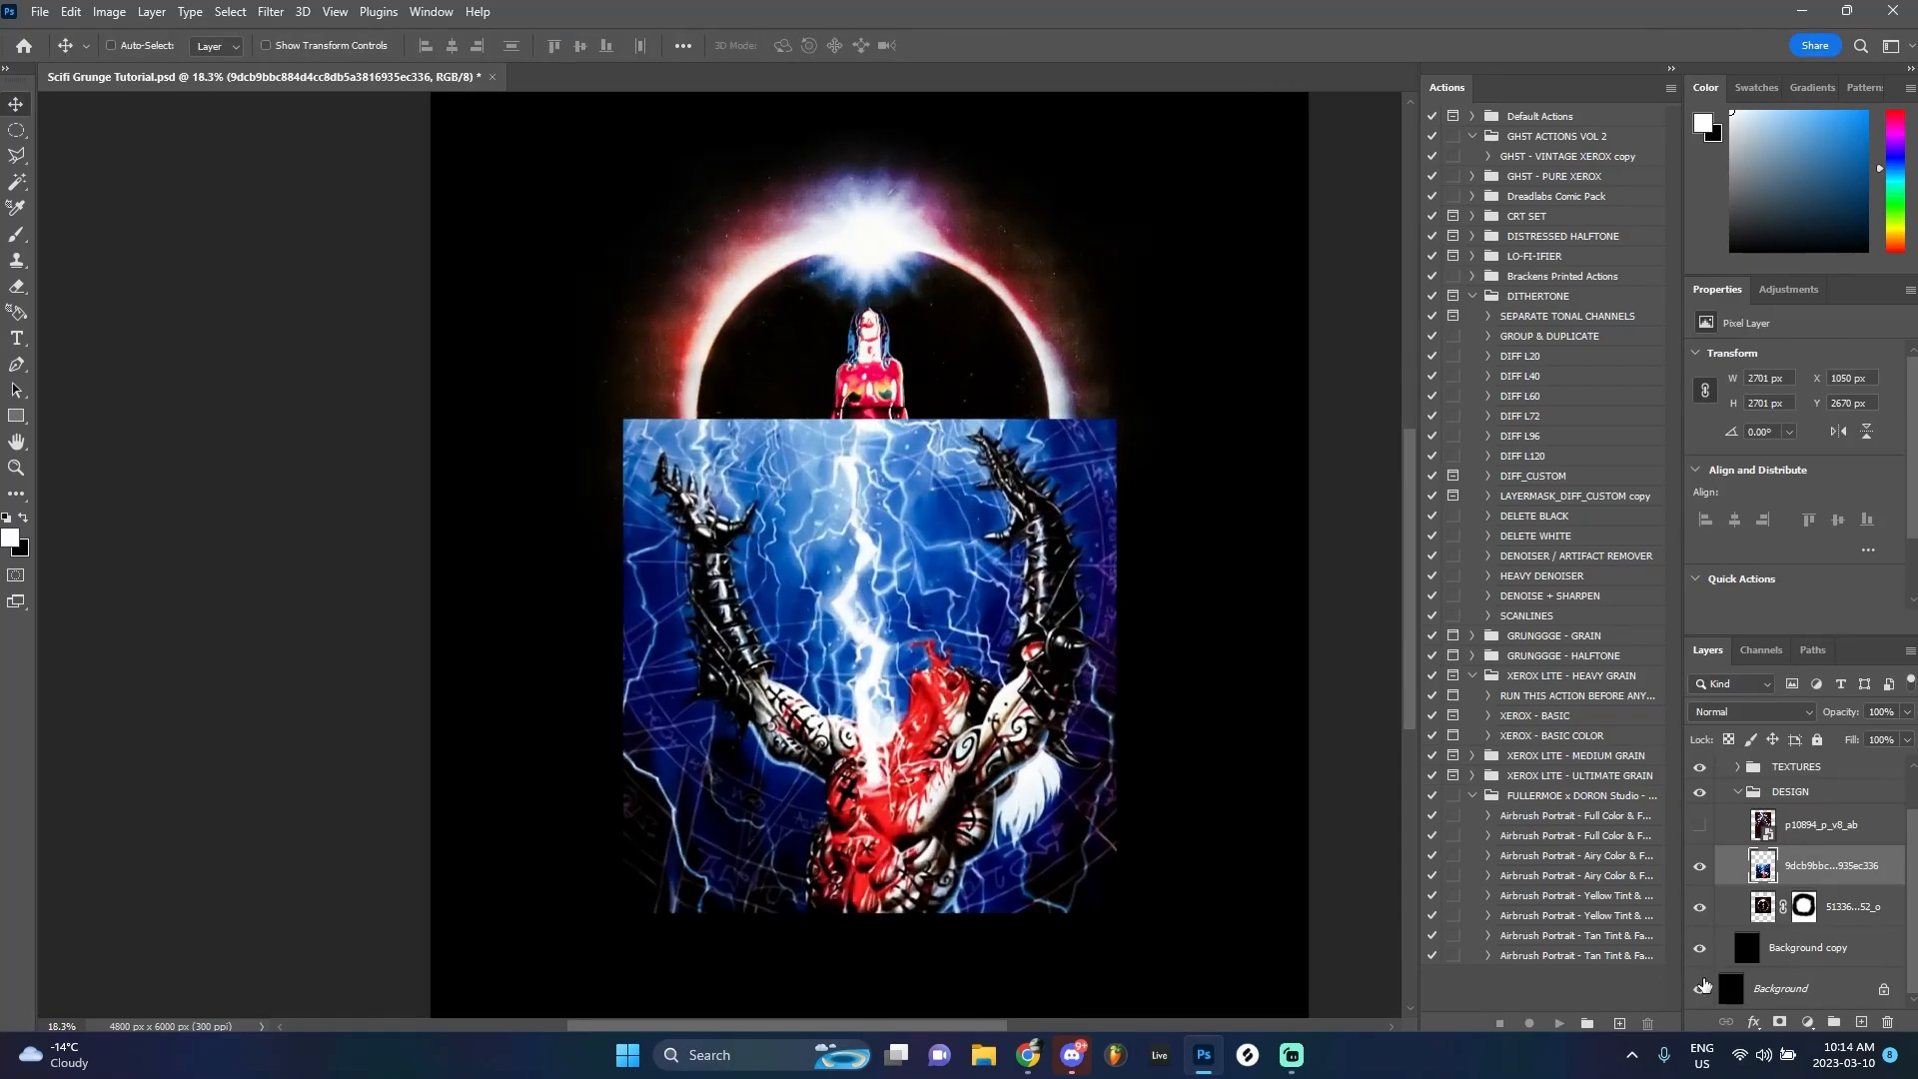
{"action": "left_click", "coordinate": [1709, 709]}
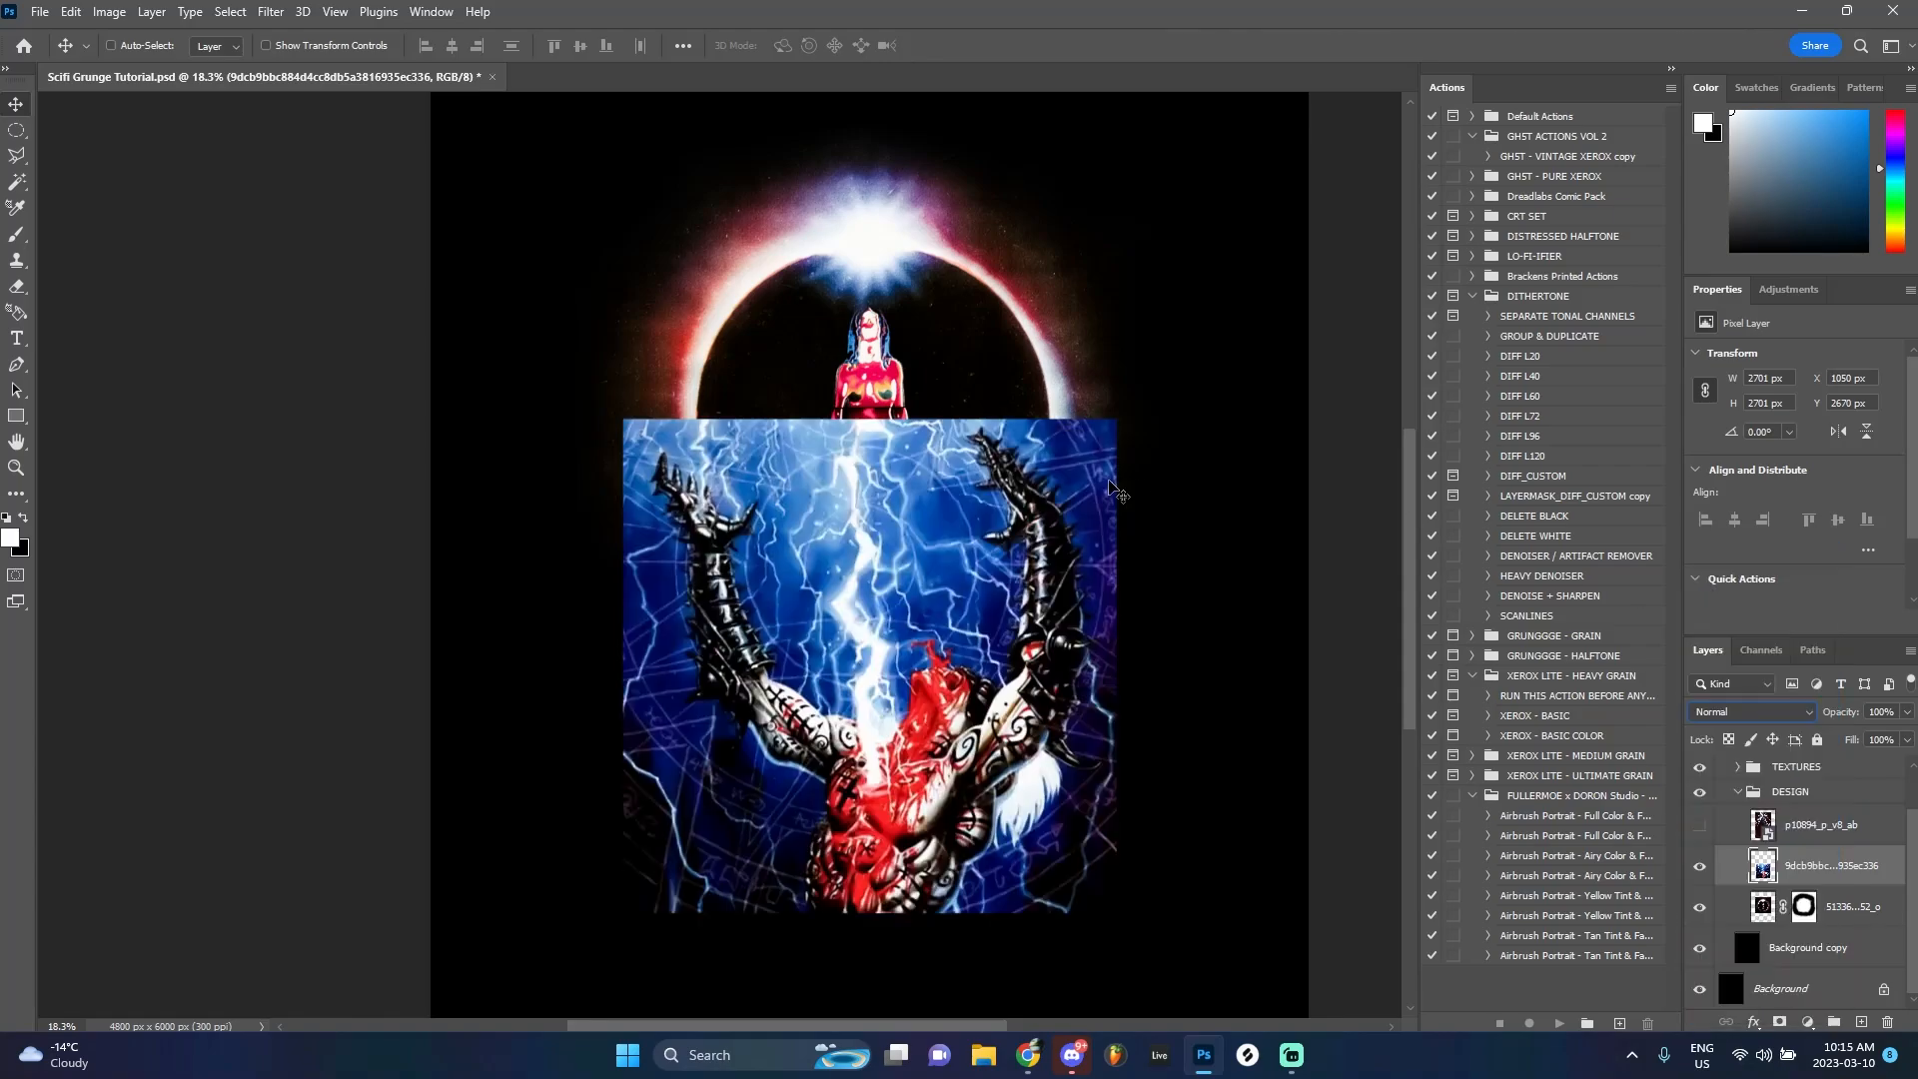
{"action": "scroll", "coordinate": [1057, 605], "scroll_direction": "down", "scroll_amount": 1}
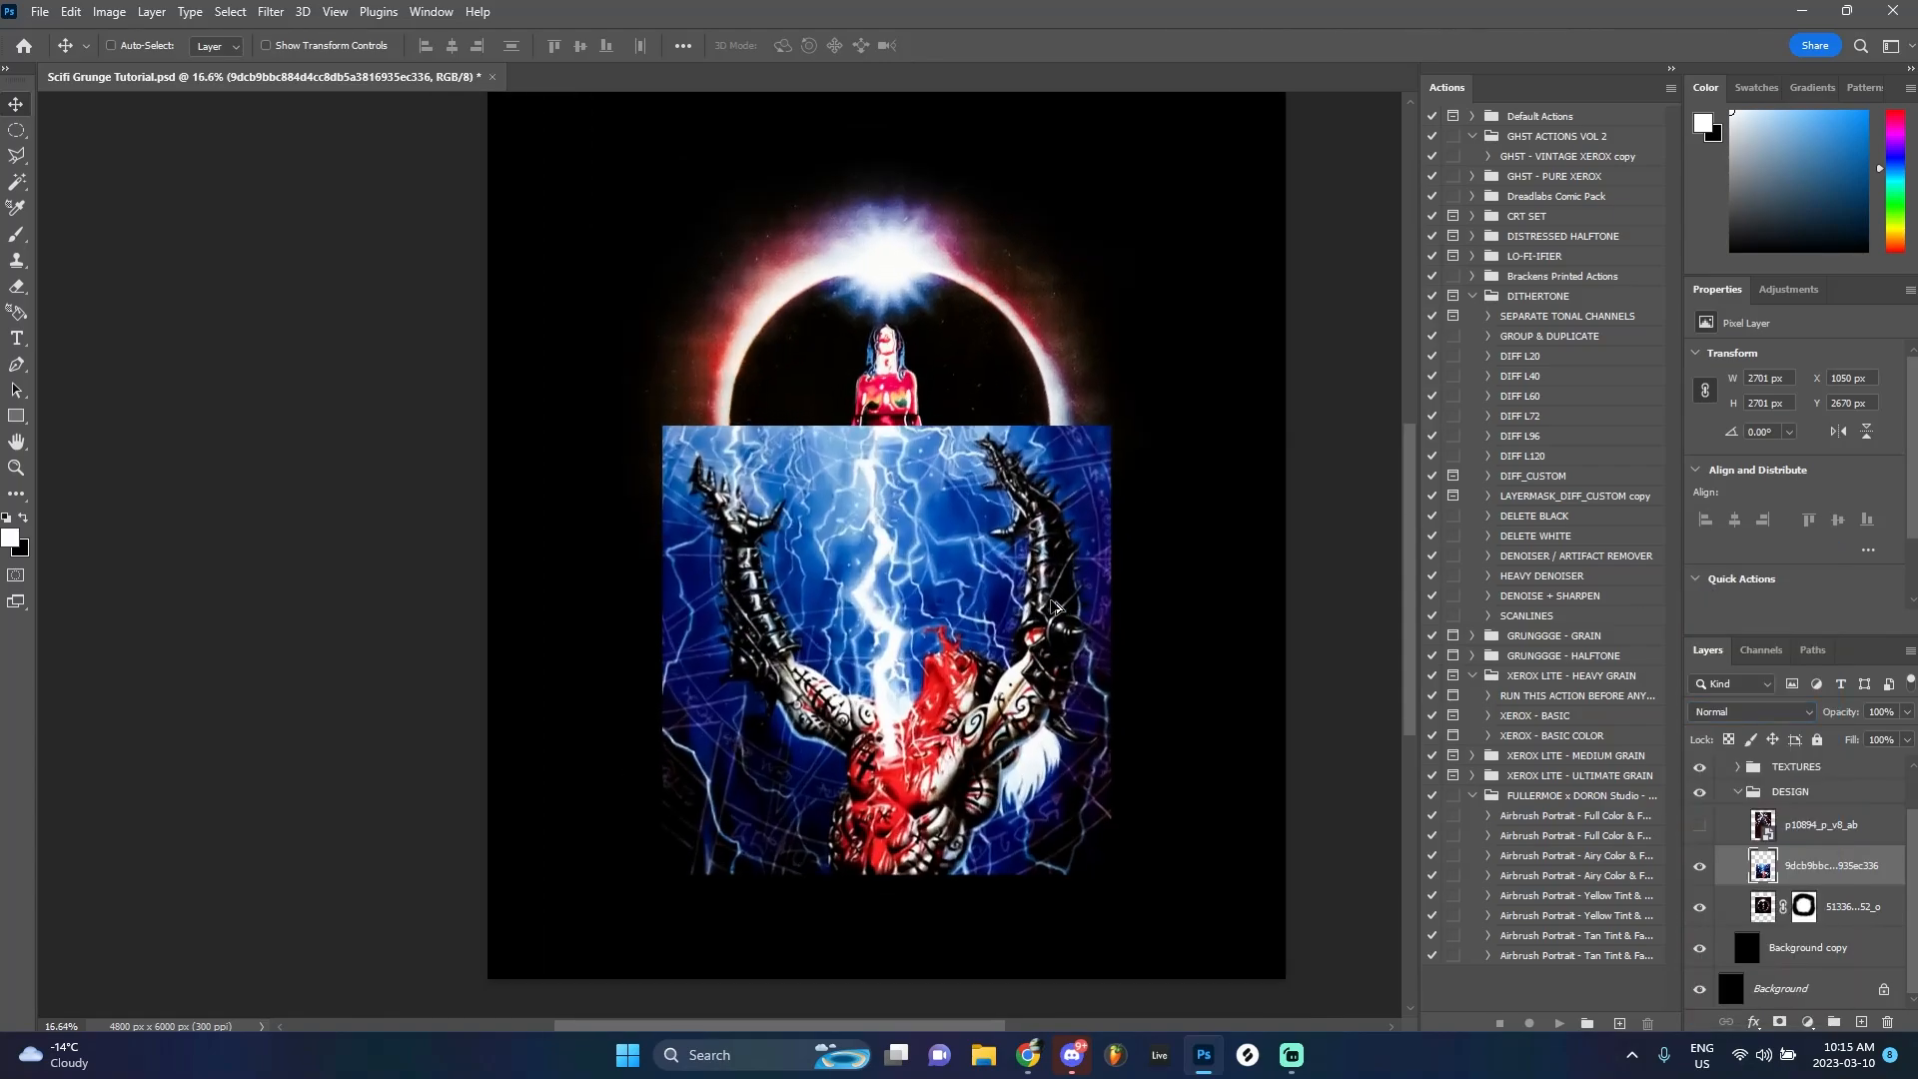
Add a layer mask to the lightning figure and fade out its square outer edges with a large soft black brush
{"action": "left_click", "coordinate": [1779, 1022]}
{"action": "key", "text": "b"}
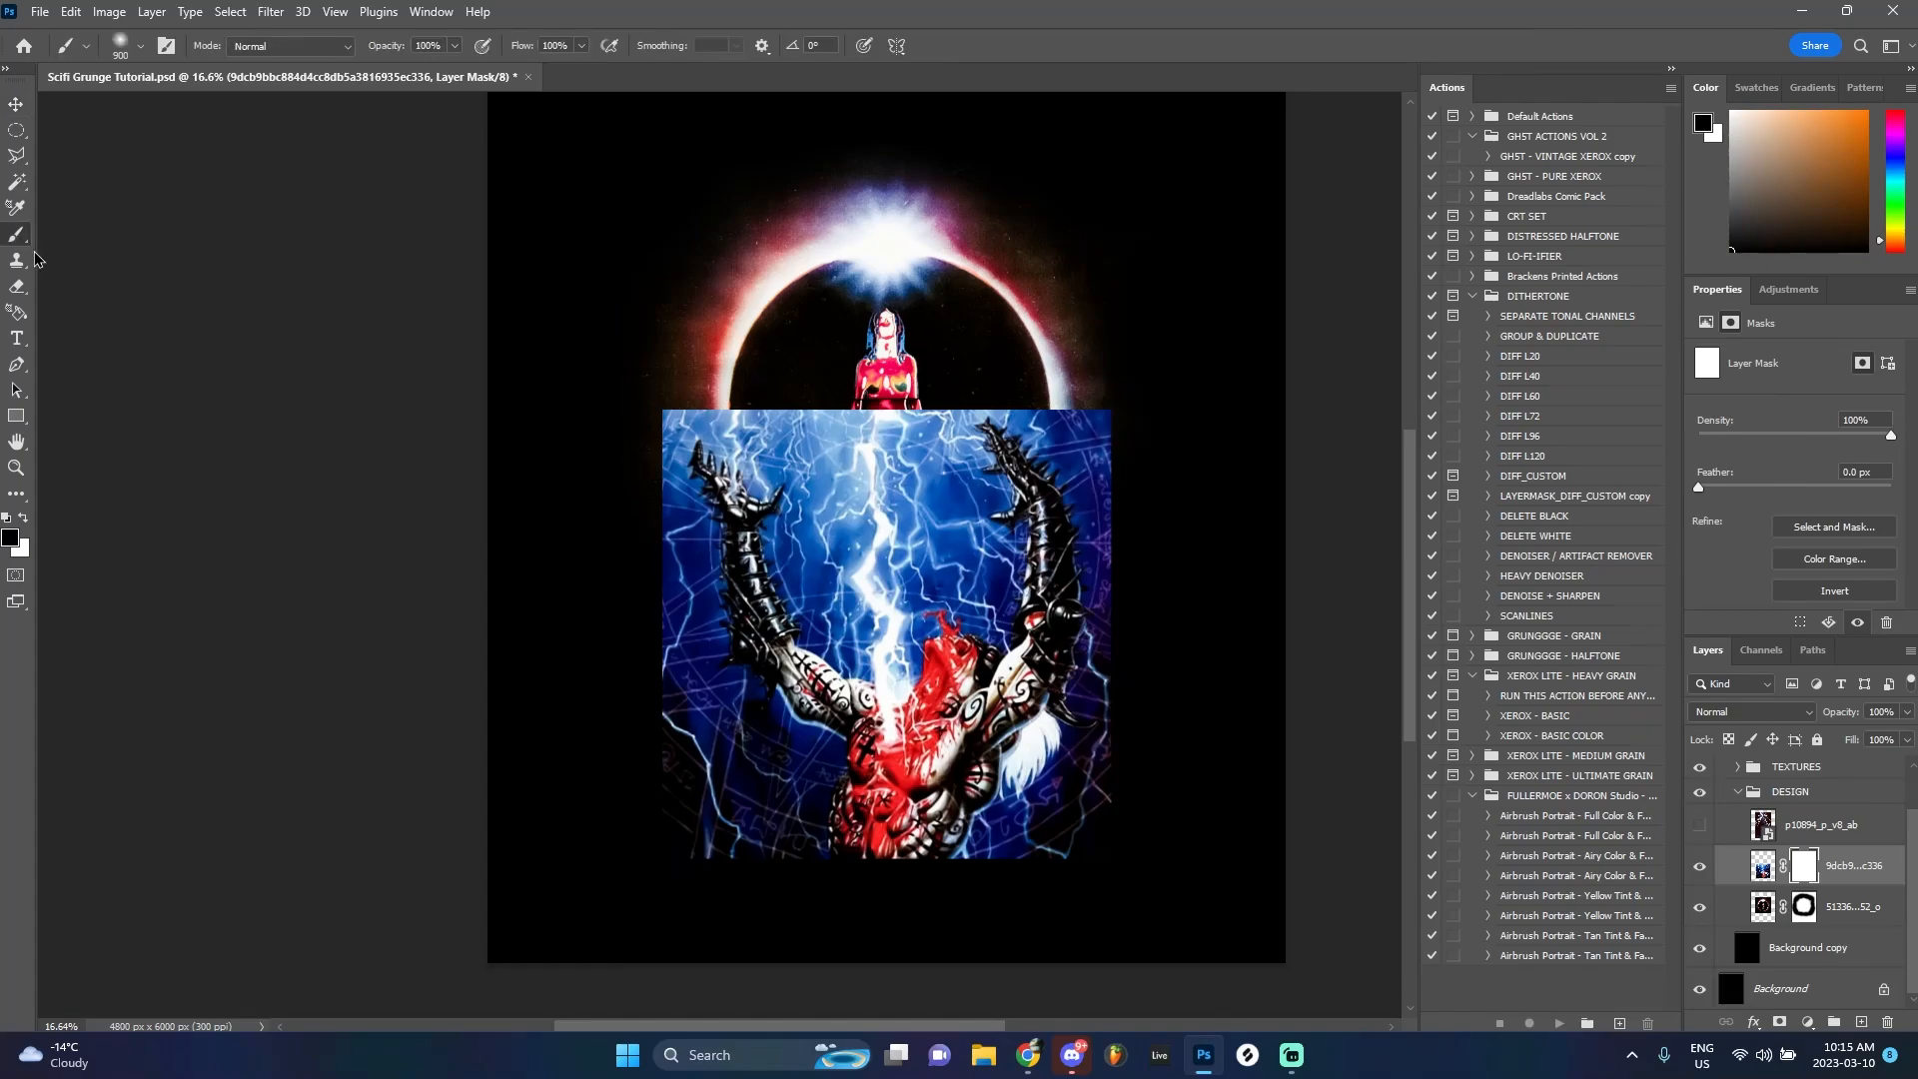
{"action": "scroll", "coordinate": [599, 595], "scroll_direction": "up", "scroll_amount": 1}
{"action": "mouse_move", "coordinate": [668, 734]}
{"action": "left_mouse_down"}
{"action": "mouse_move", "coordinate": [737, 754]}
{"action": "mouse_move", "coordinate": [699, 733]}
{"action": "mouse_move", "coordinate": [827, 813]}
{"action": "mouse_move", "coordinate": [1038, 842]}
{"action": "mouse_move", "coordinate": [1140, 807]}
{"action": "mouse_move", "coordinate": [1262, 710]}
{"action": "mouse_move", "coordinate": [1290, 594]}
{"action": "mouse_move", "coordinate": [1282, 289]}
{"action": "mouse_move", "coordinate": [1251, 210]}
{"action": "mouse_move", "coordinate": [1221, 186]}
{"action": "mouse_move", "coordinate": [1031, 159]}
{"action": "mouse_move", "coordinate": [1148, 161]}
{"action": "left_mouse_up"}
{"action": "key", "text": "bracketleft"}
{"action": "key", "text": "bracketleft"}
{"action": "mouse_move", "coordinate": [886, 199]}
{"action": "left_mouse_down"}
{"action": "mouse_move", "coordinate": [698, 163]}
{"action": "mouse_move", "coordinate": [873, 179]}
{"action": "mouse_move", "coordinate": [882, 248]}
{"action": "left_mouse_up"}
{"action": "scroll", "coordinate": [891, 437], "scroll_direction": "down", "scroll_amount": 4}
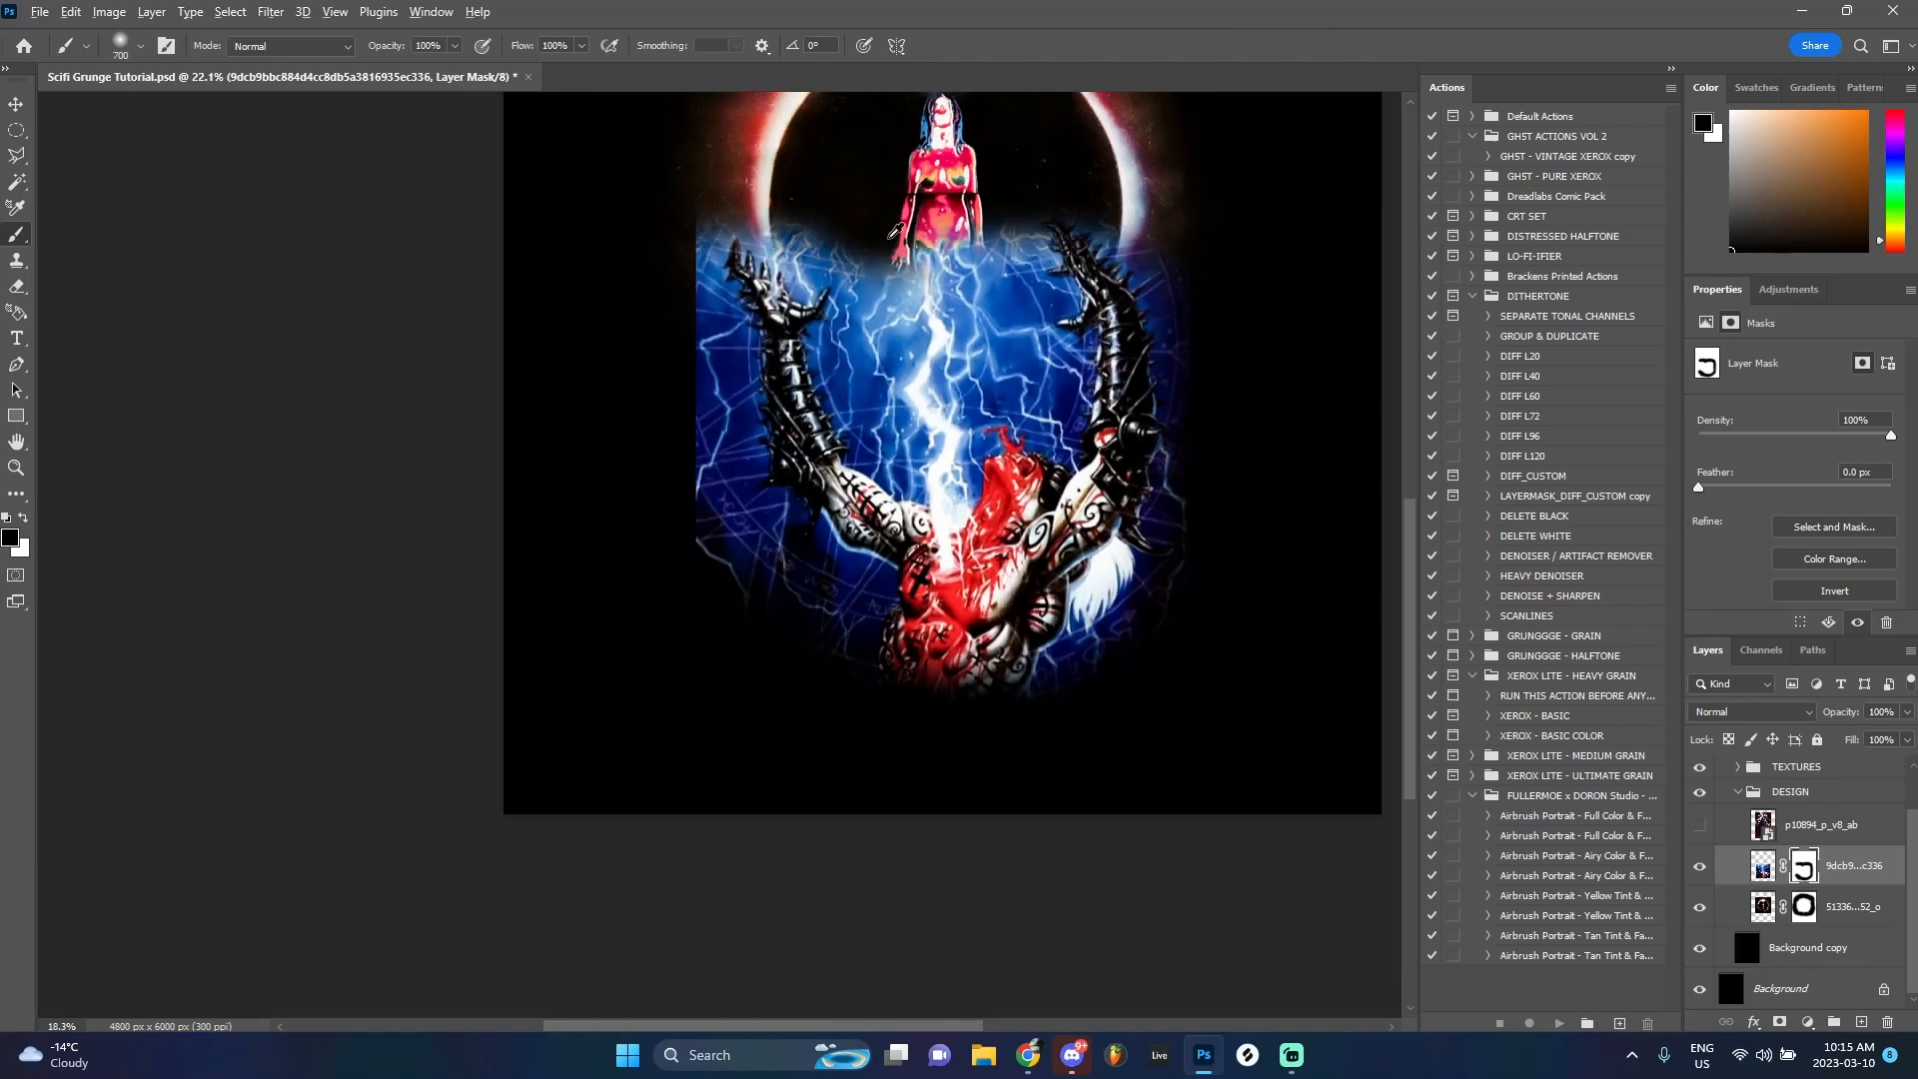
{"action": "scroll", "coordinate": [707, 711], "scroll_direction": "up", "scroll_amount": 2}
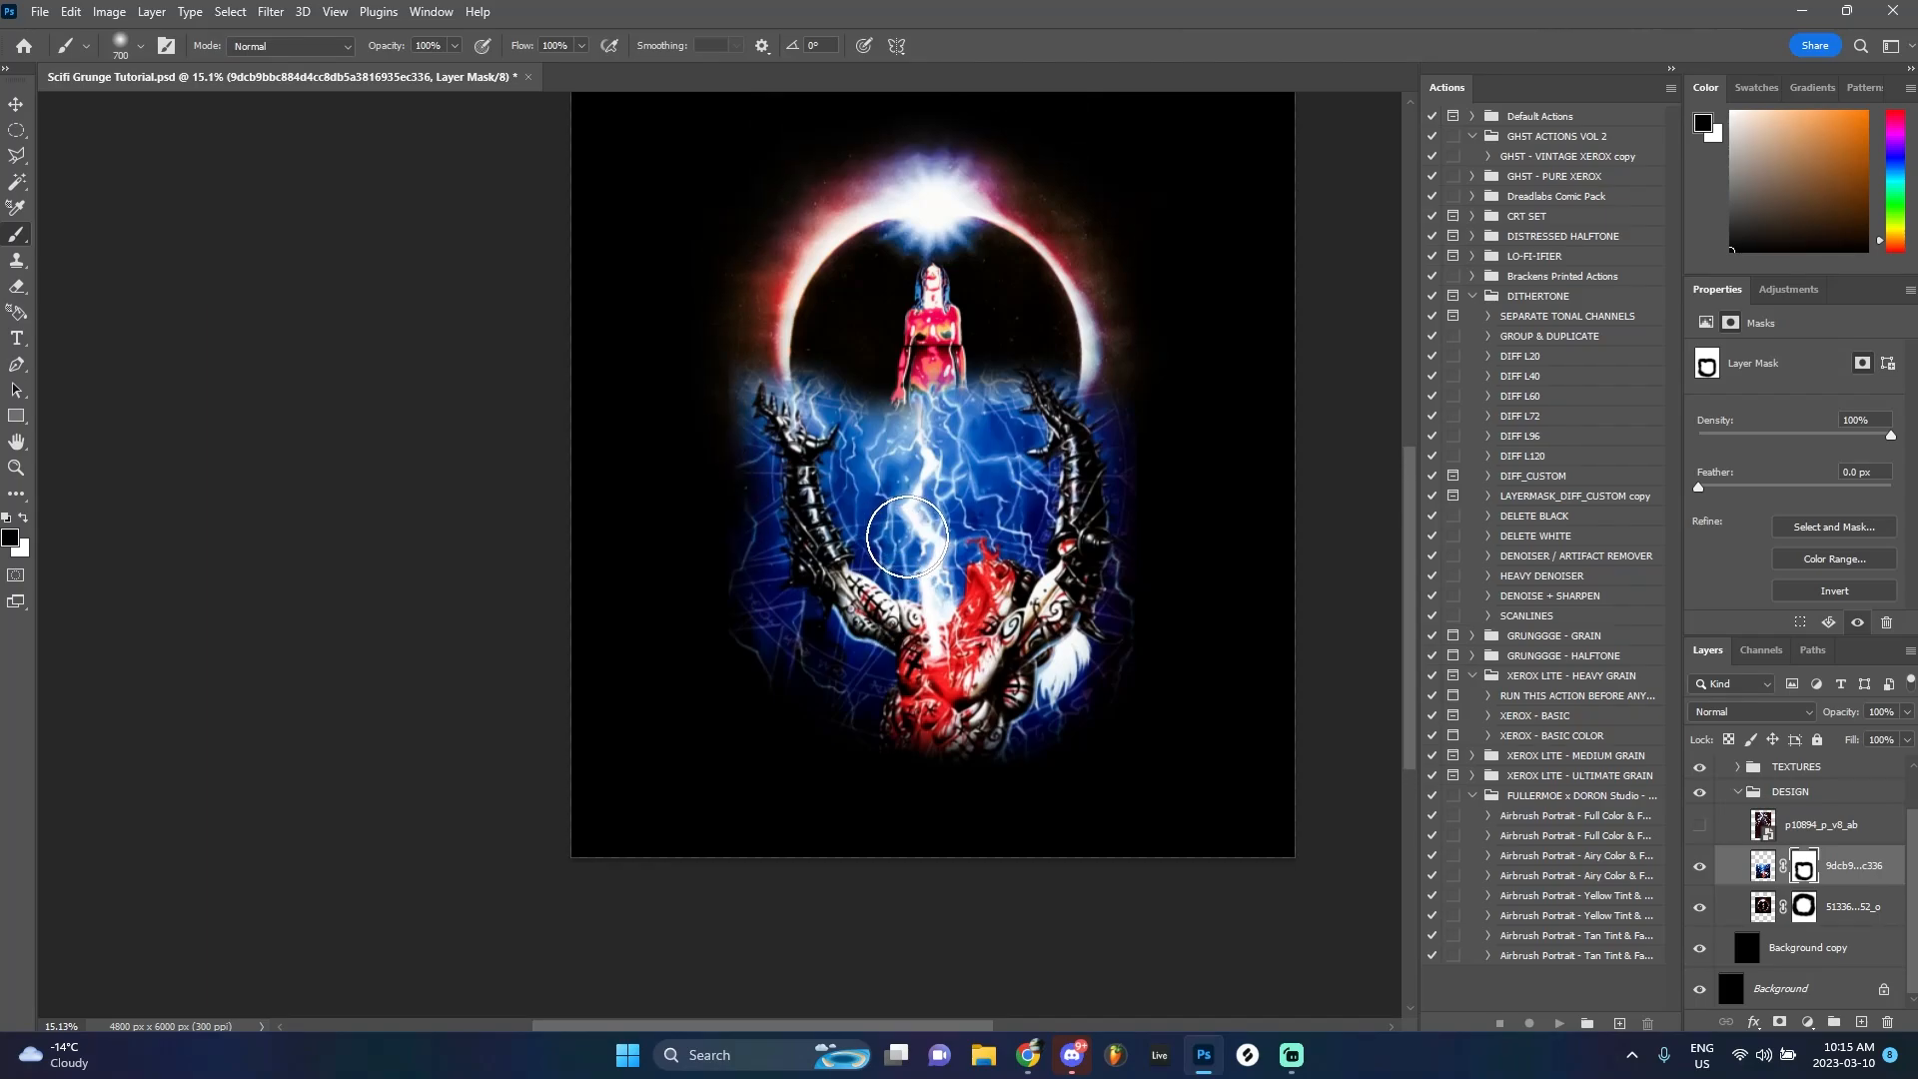
{"action": "scroll", "coordinate": [1039, 540], "scroll_direction": "up", "scroll_amount": 2}
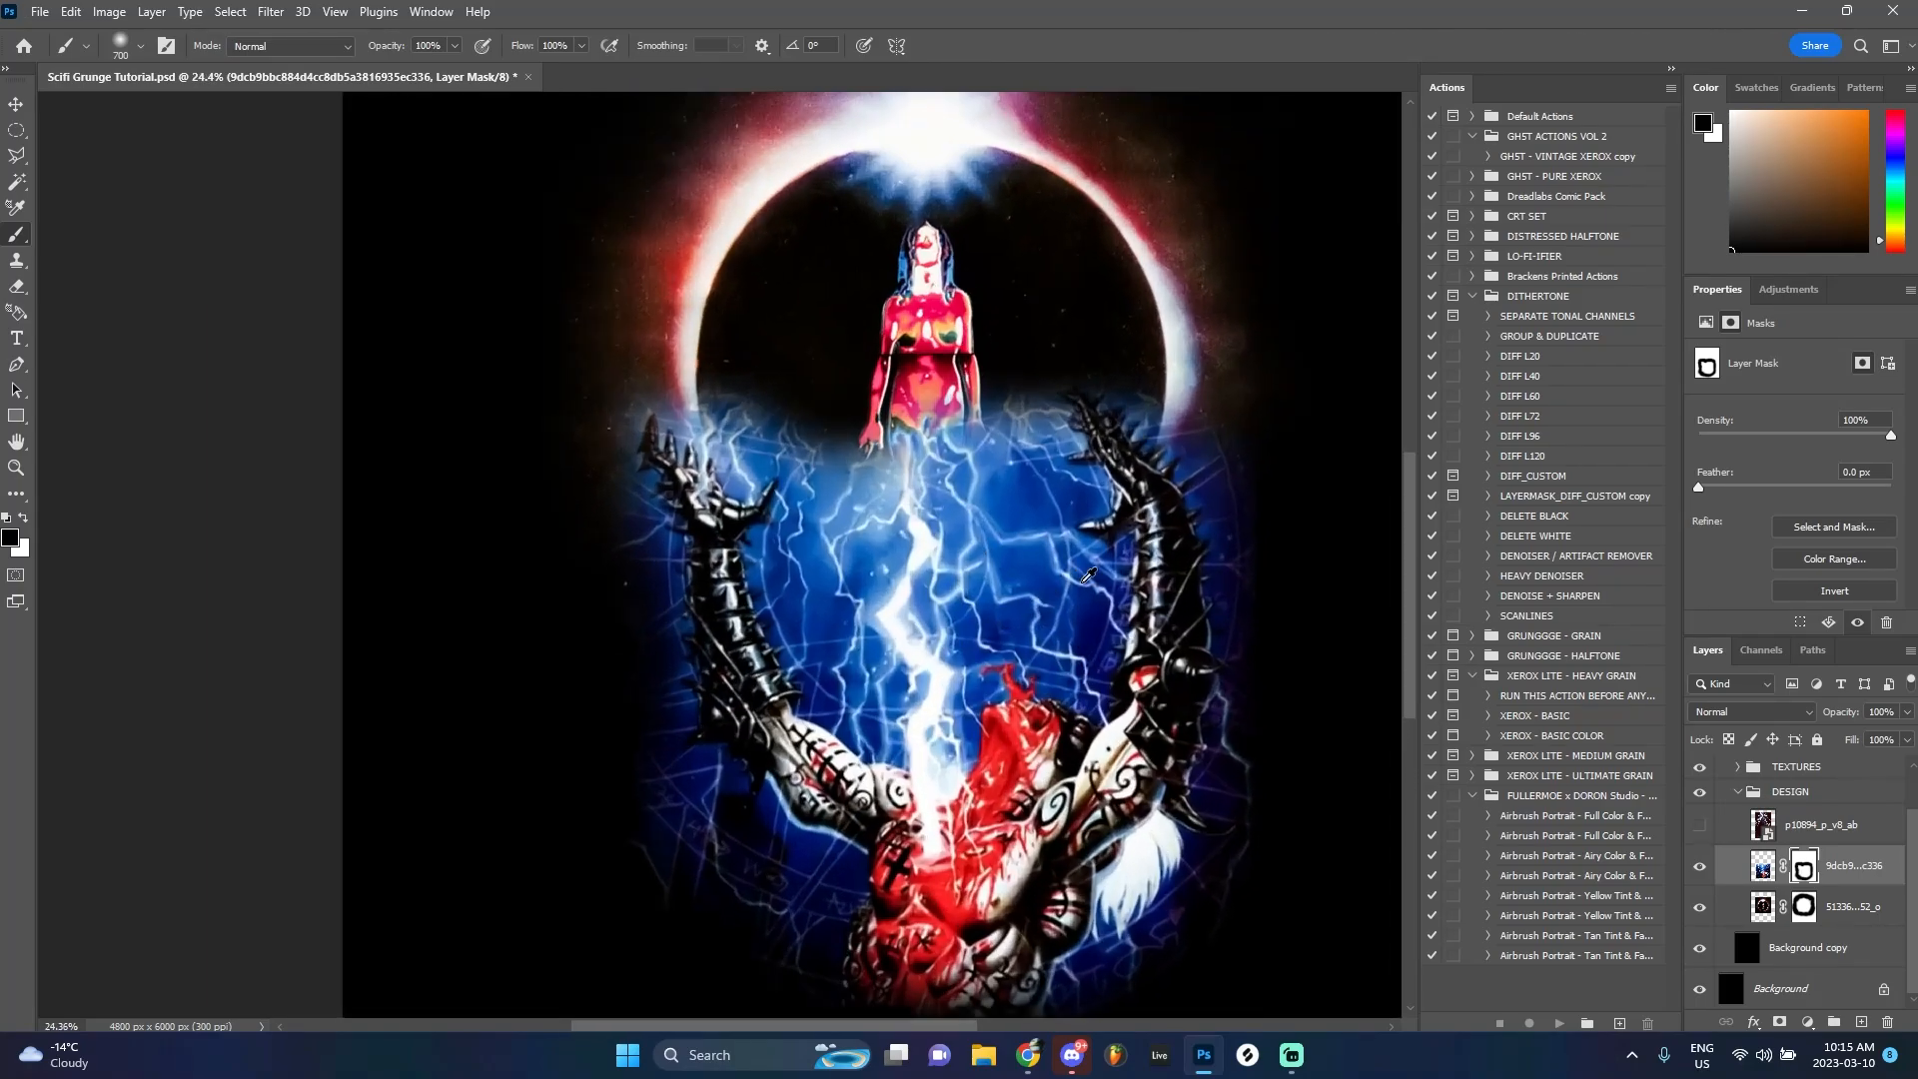
Mask out the blue background between the raised arms with a 300 px brush, uncovering the woman and eclipse but keeping the central lightning bolt
{"action": "key", "text": "bracketleft"}
{"action": "key", "text": "bracketleft"}
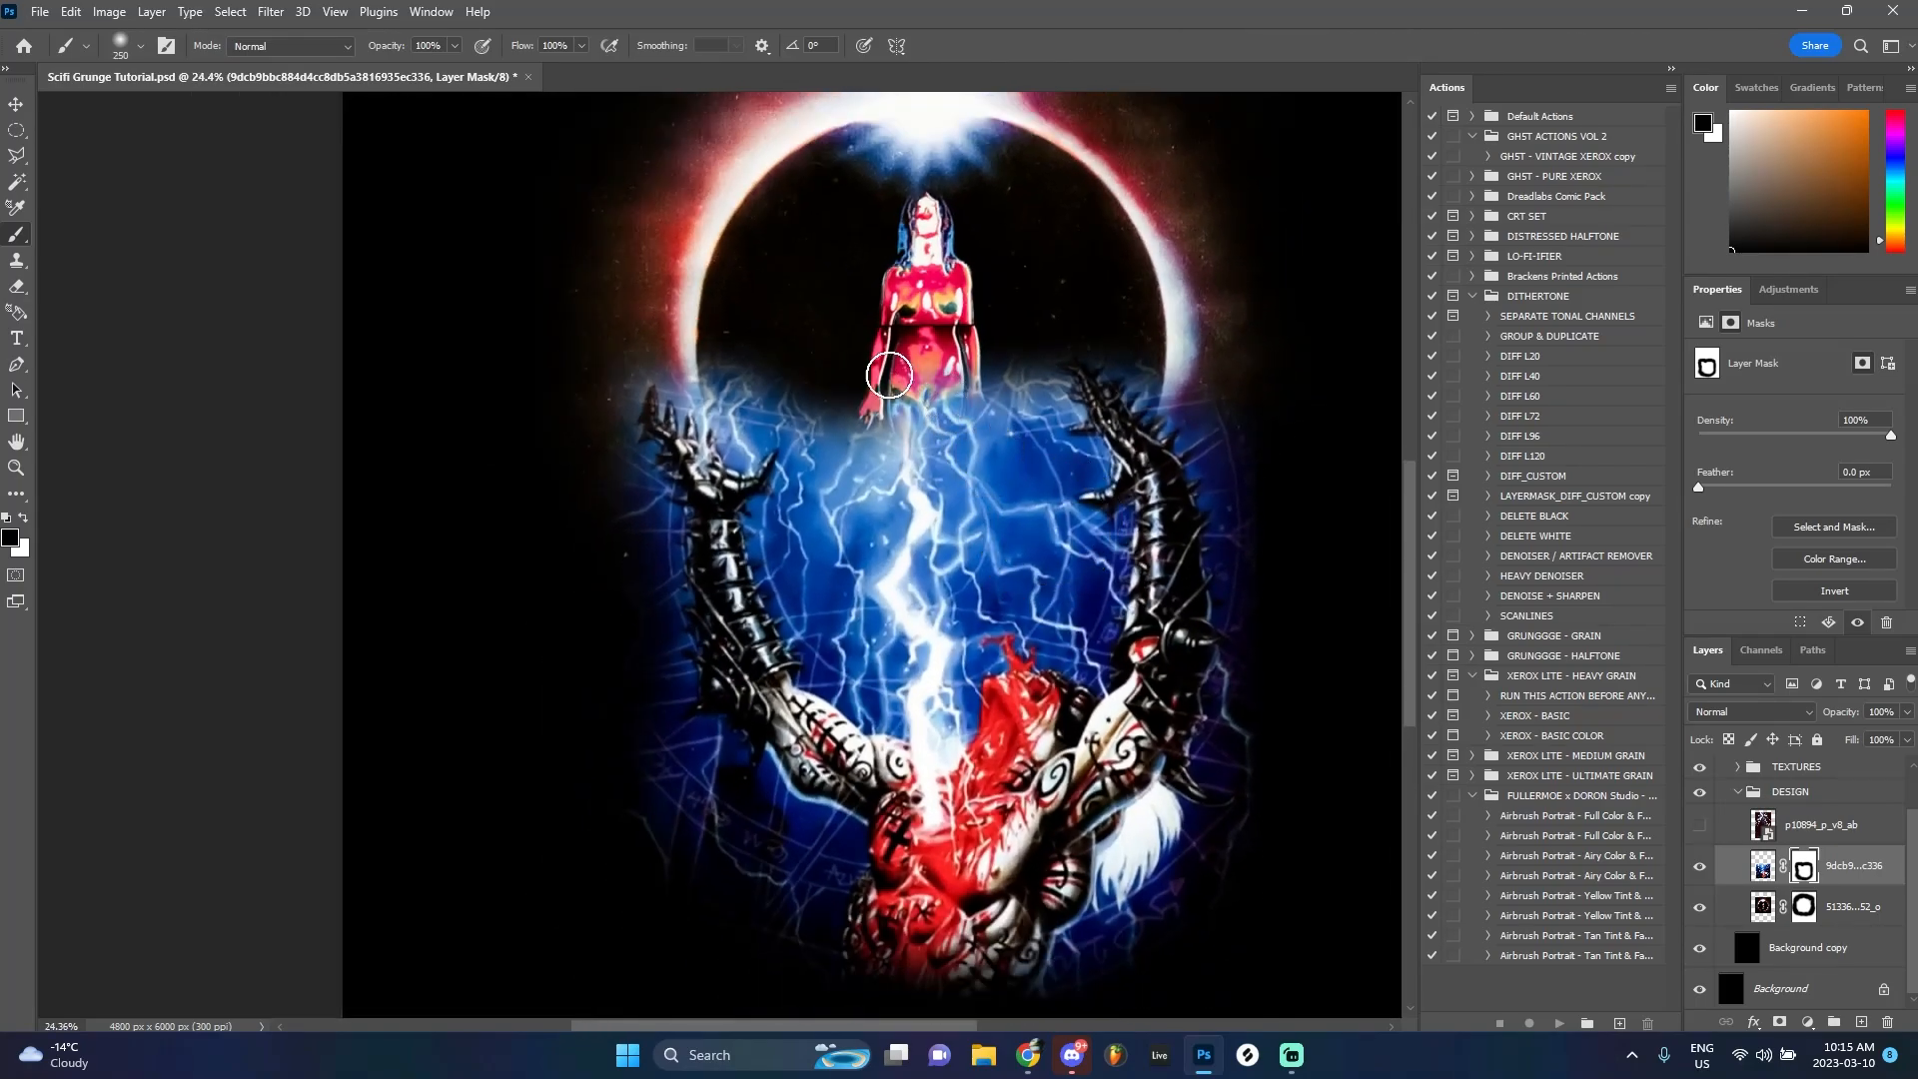
{"action": "mouse_move", "coordinate": [889, 375]}
{"action": "left_mouse_down"}
{"action": "mouse_move", "coordinate": [949, 452]}
{"action": "mouse_move", "coordinate": [987, 449]}
{"action": "mouse_move", "coordinate": [1017, 389]}
{"action": "mouse_move", "coordinate": [1024, 472]}
{"action": "mouse_move", "coordinate": [976, 510]}
{"action": "mouse_move", "coordinate": [976, 580]}
{"action": "mouse_move", "coordinate": [1047, 603]}
{"action": "mouse_move", "coordinate": [1054, 445]}
{"action": "left_mouse_up"}
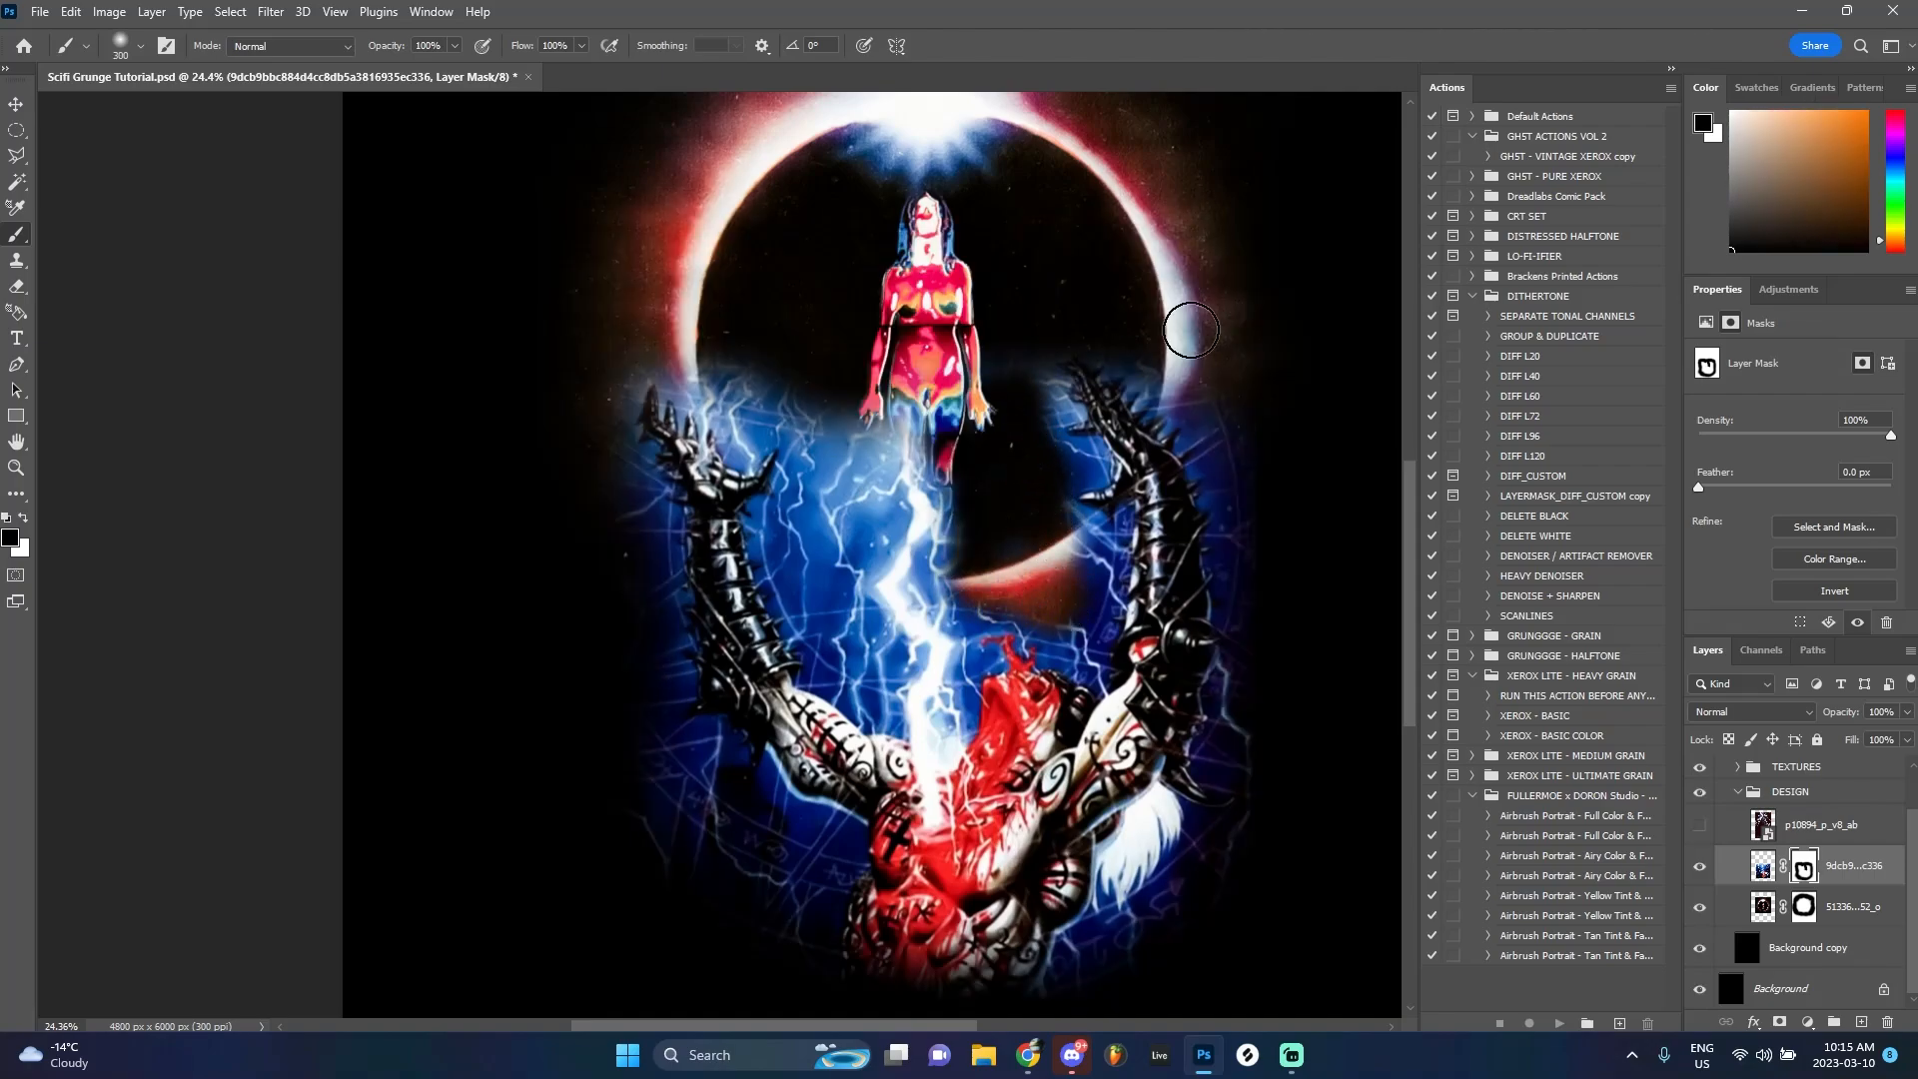
{"action": "mouse_move", "coordinate": [796, 411]}
{"action": "left_mouse_down"}
{"action": "mouse_move", "coordinate": [852, 629]}
{"action": "mouse_move", "coordinate": [838, 420]}
{"action": "mouse_move", "coordinate": [826, 607]}
{"action": "mouse_move", "coordinate": [864, 685]}
{"action": "left_mouse_up"}
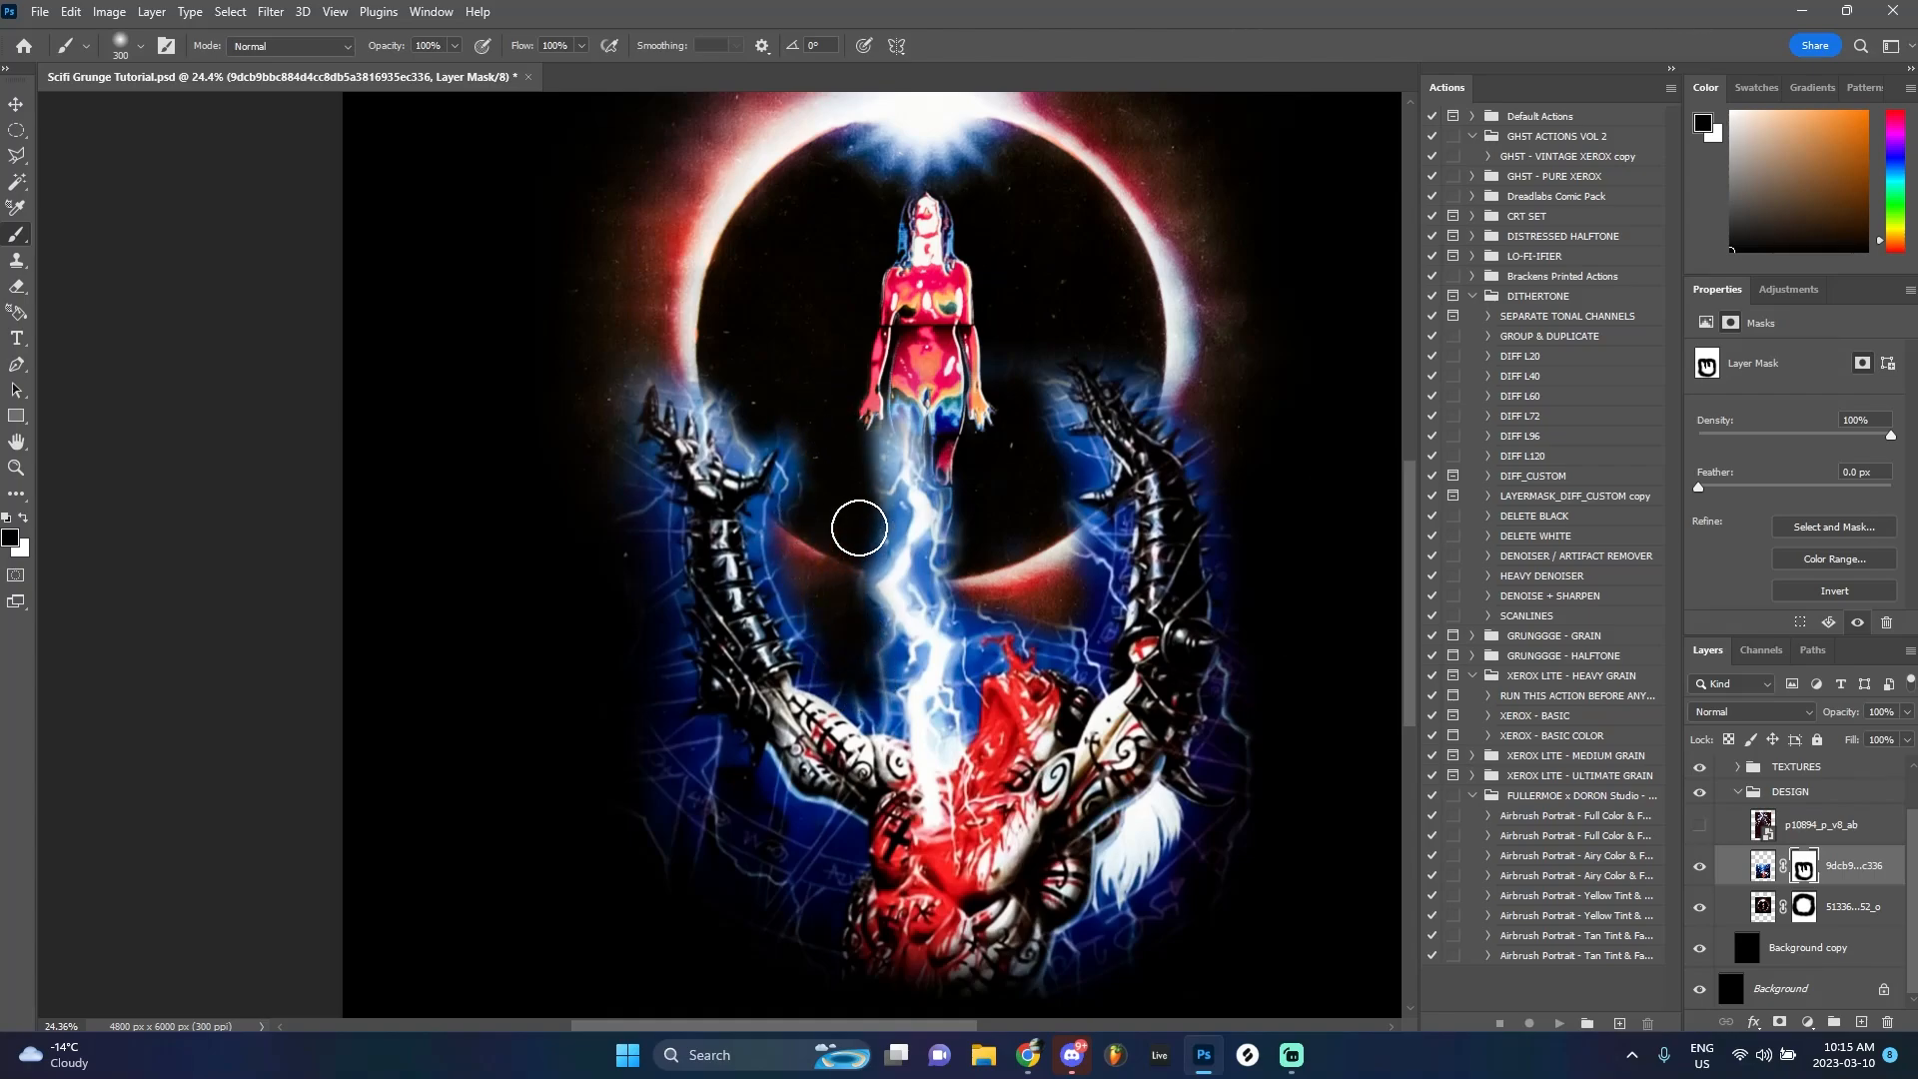
{"action": "left_click_drag", "start_coordinate": [859, 528], "coordinate": [1025, 597]}
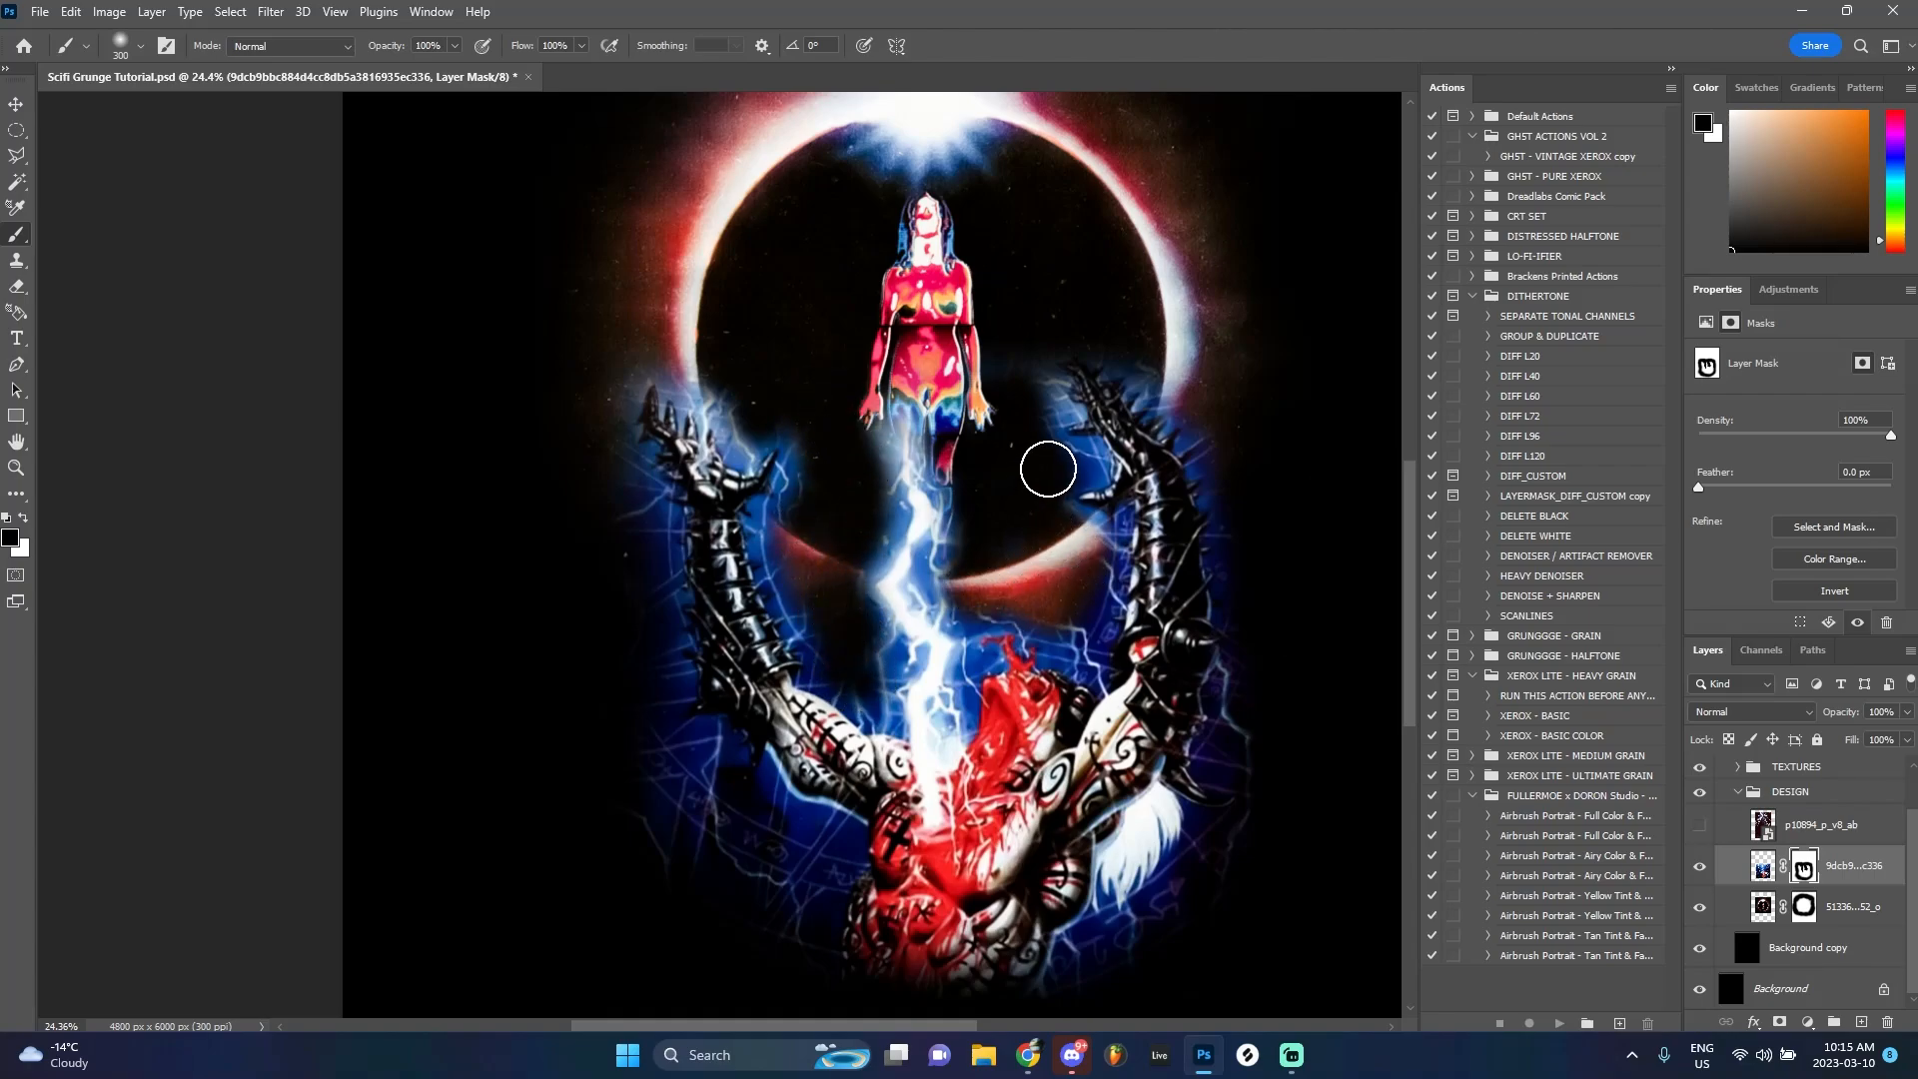
Refine the lightning figure's mask around the raised hands with a 125 px soft brush, removing leftover blue glow
{"action": "scroll", "coordinate": [1081, 576], "scroll_direction": "down", "scroll_amount": 3}
{"action": "scroll", "coordinate": [977, 569], "scroll_direction": "up", "scroll_amount": 3}
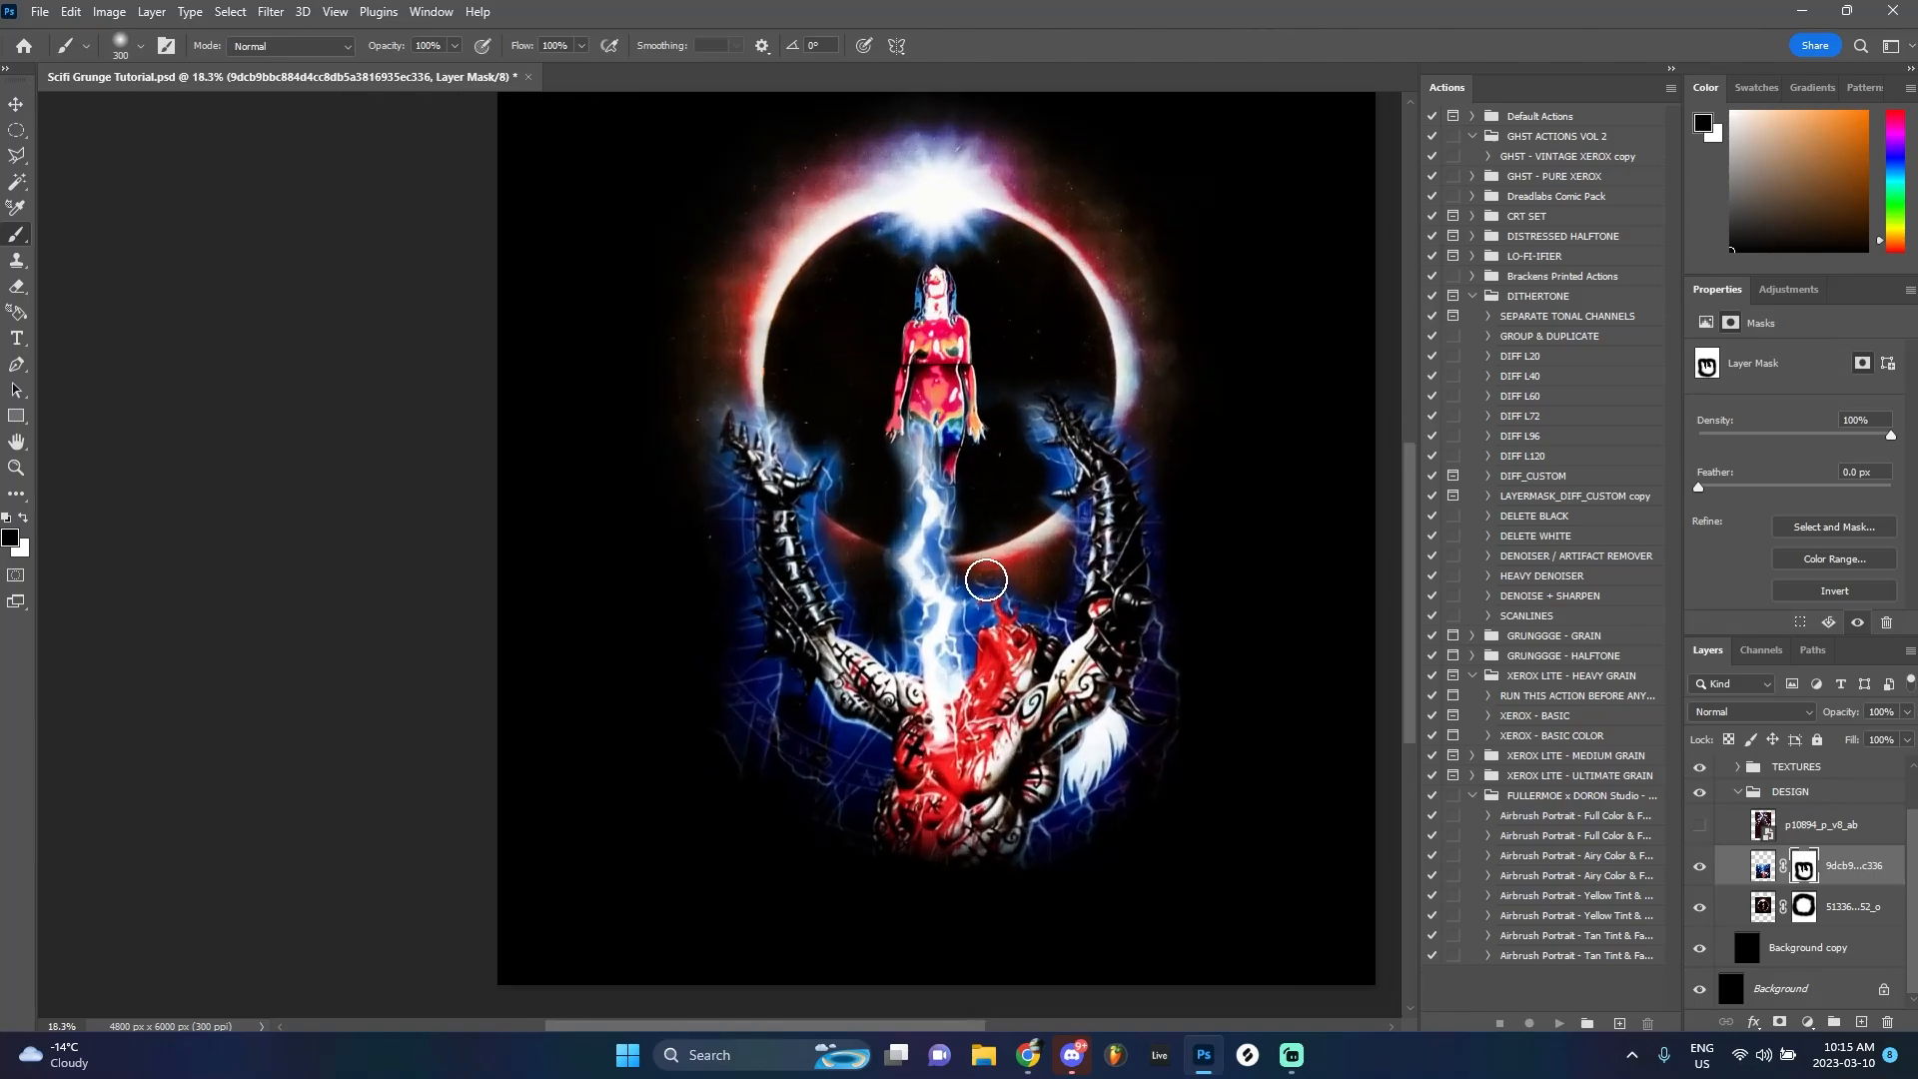
{"action": "scroll", "coordinate": [889, 464], "scroll_direction": "up", "scroll_amount": 3}
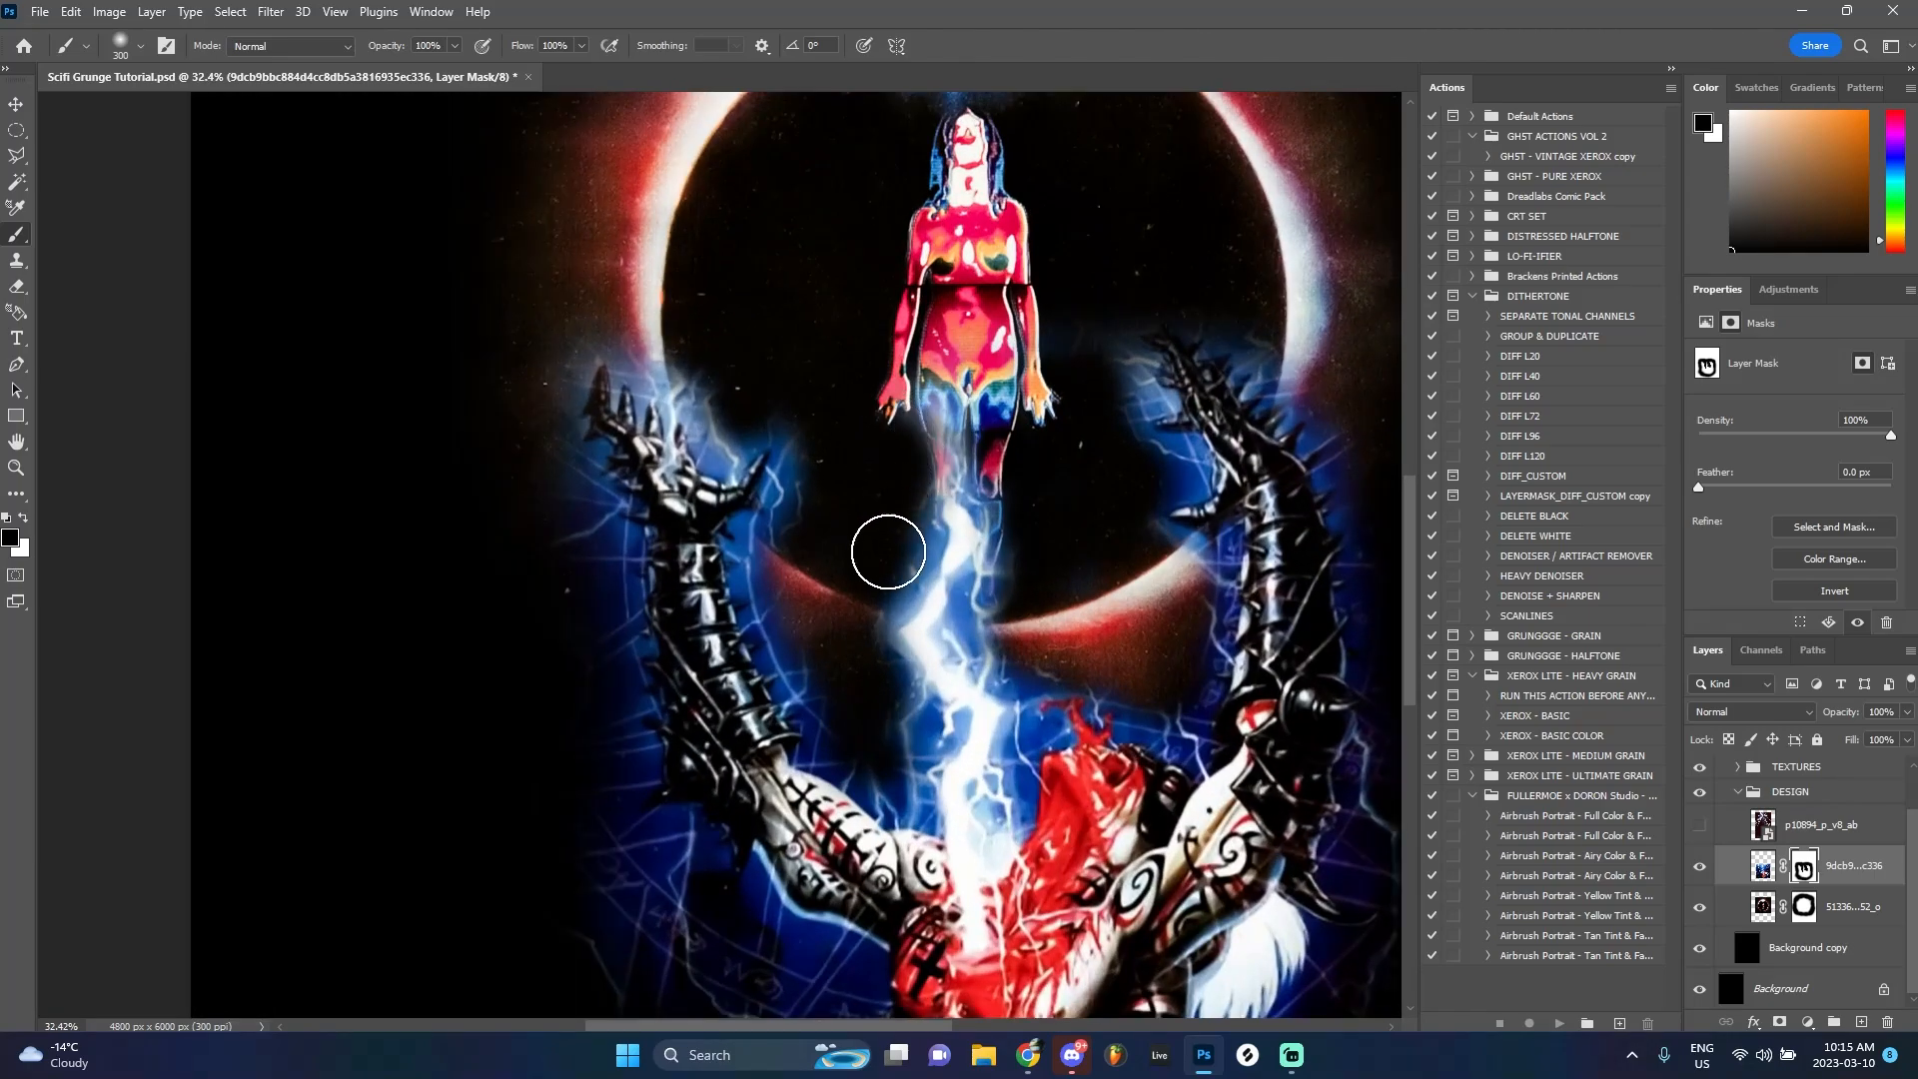
{"action": "scroll", "coordinate": [882, 548], "scroll_direction": "down", "scroll_amount": 4}
{"action": "scroll", "coordinate": [828, 743], "scroll_direction": "up", "scroll_amount": 2}
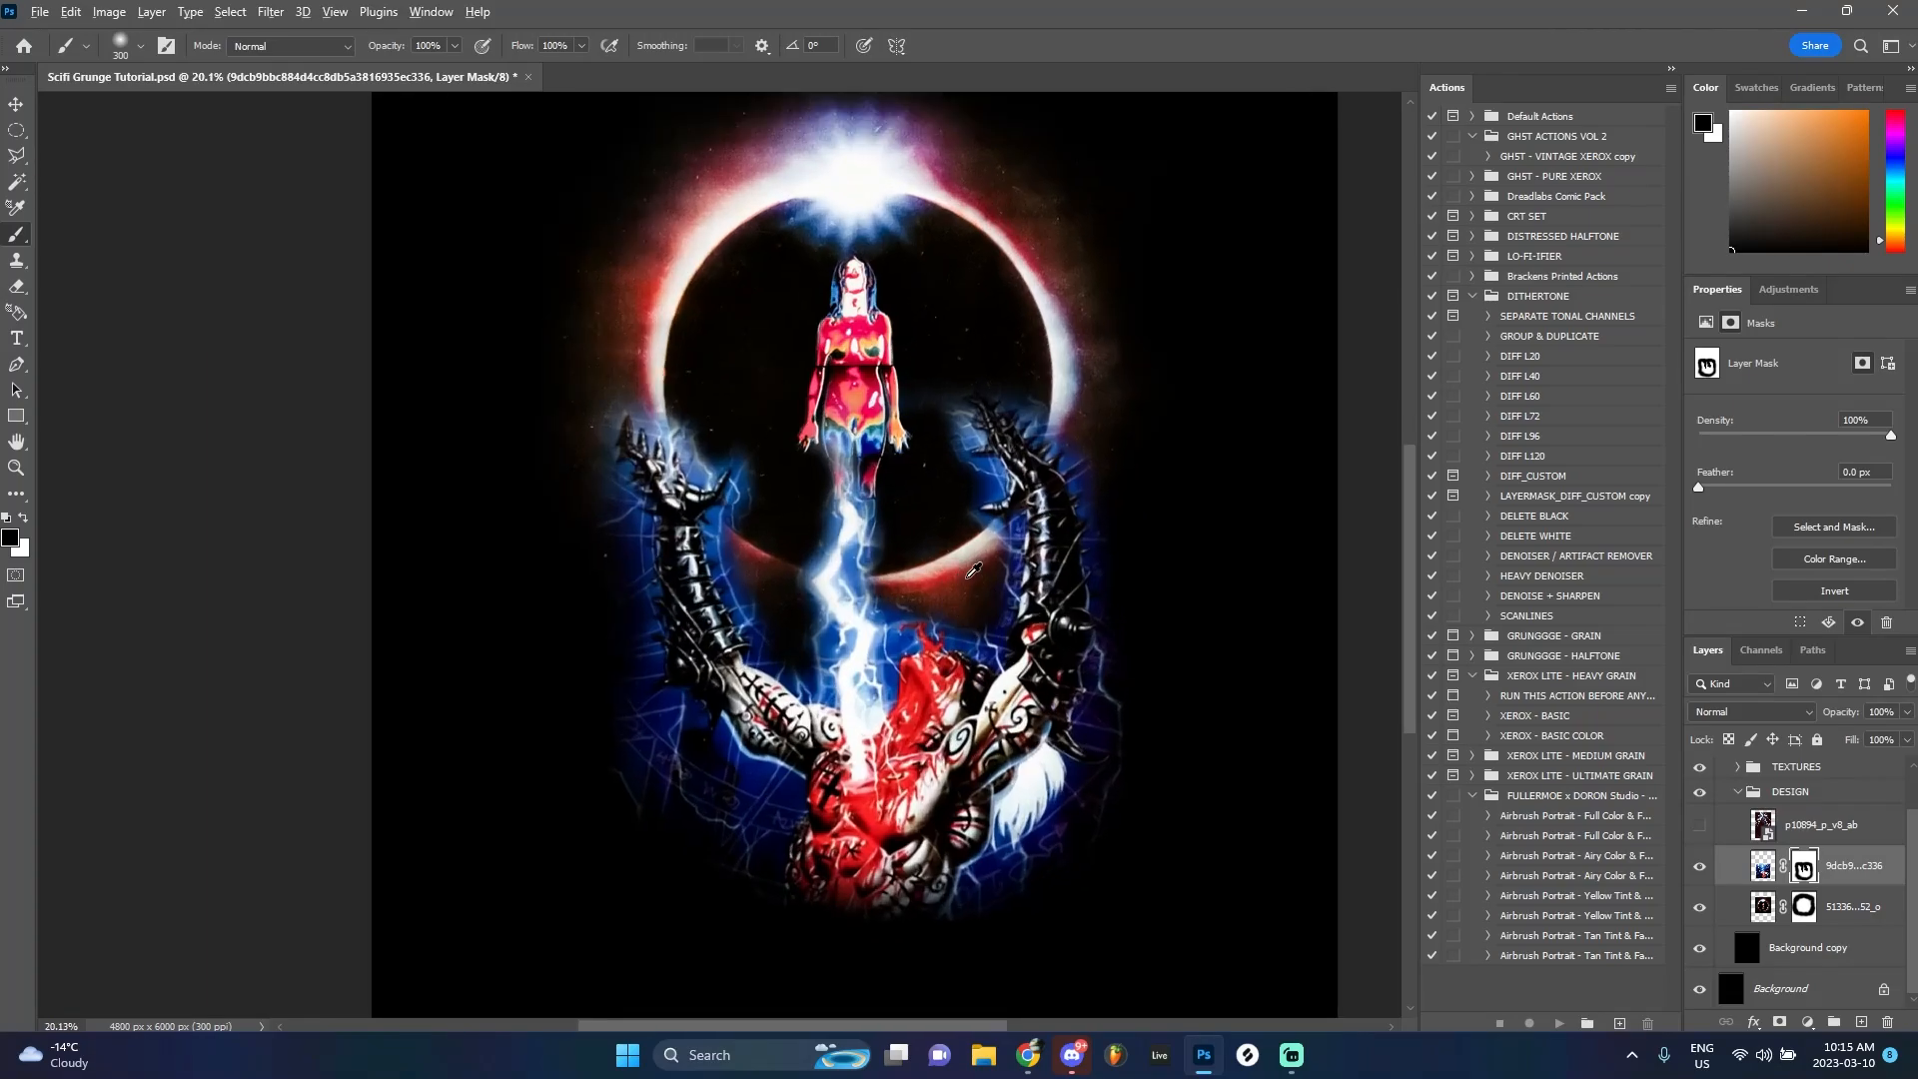
{"action": "scroll", "coordinate": [899, 599], "scroll_direction": "down", "scroll_amount": 1}
{"action": "scroll", "coordinate": [1009, 445], "scroll_direction": "up", "scroll_amount": 3}
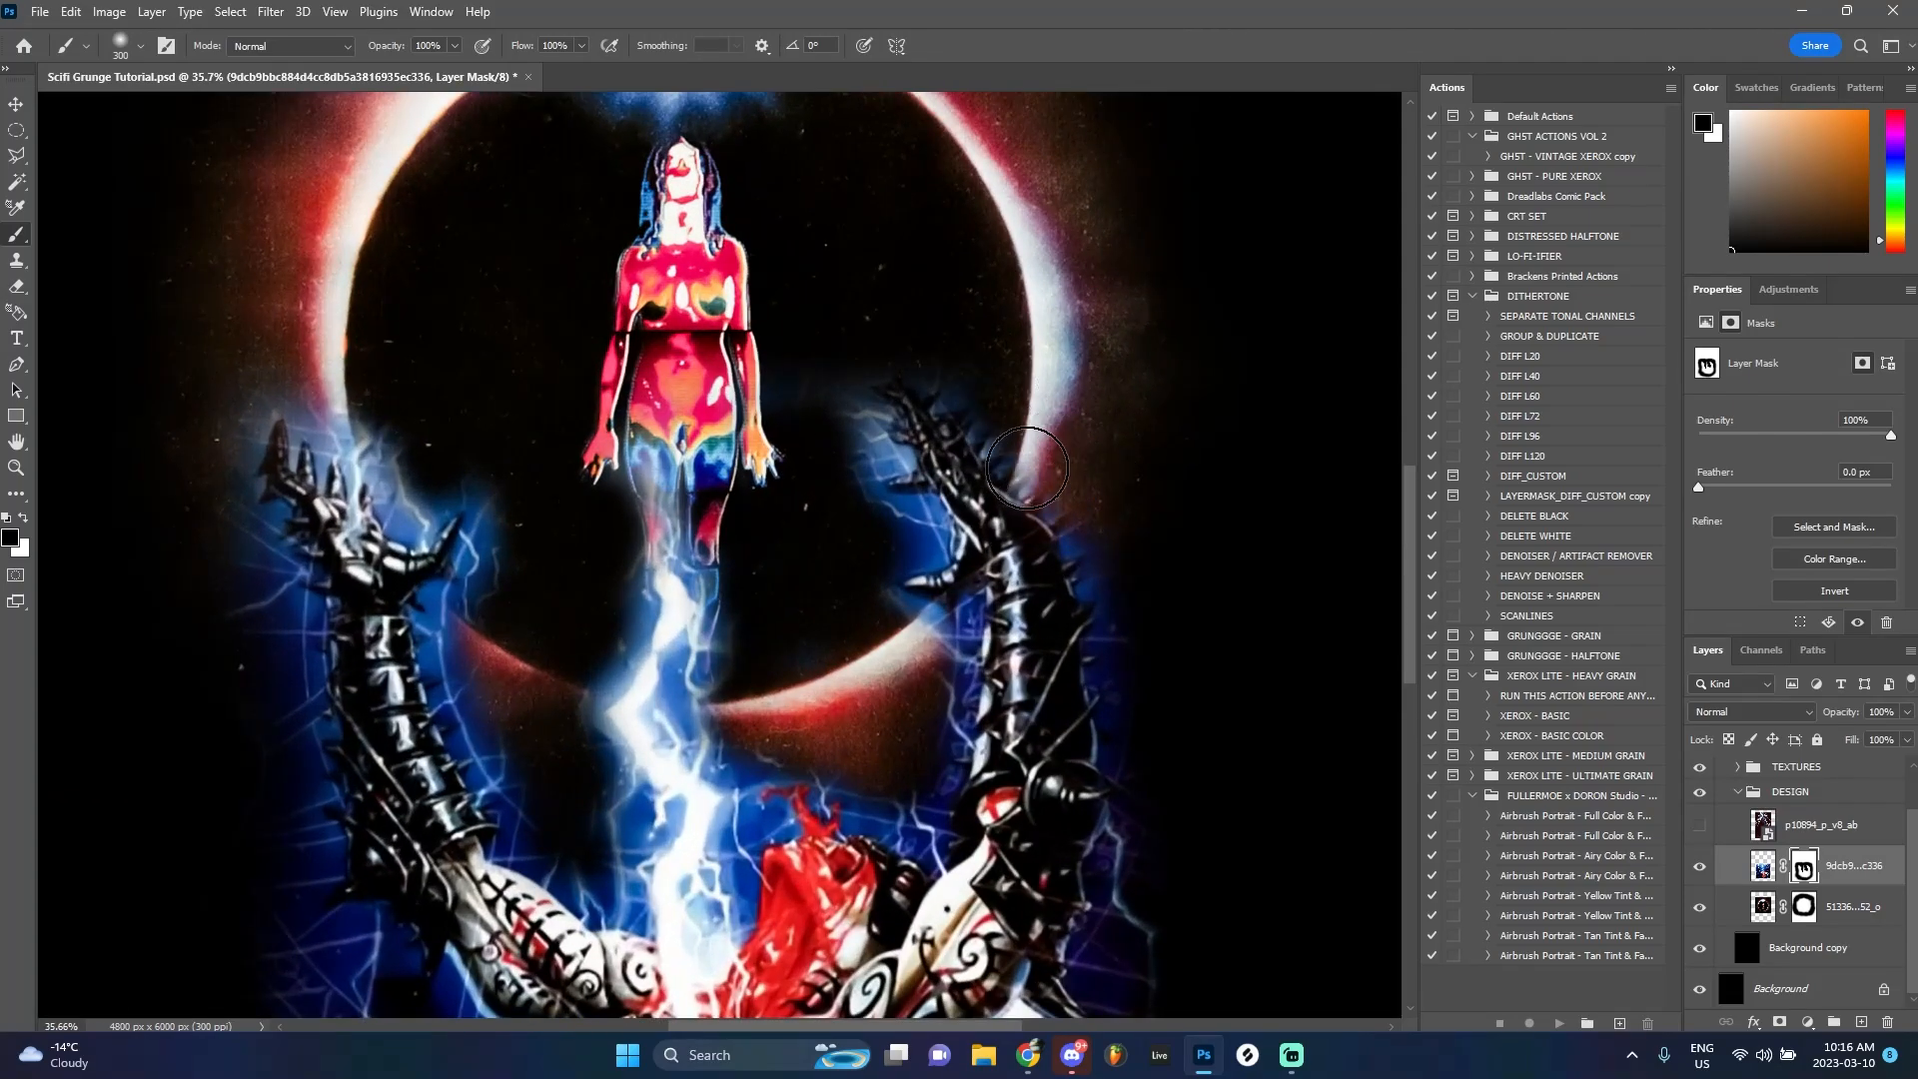
{"action": "scroll", "coordinate": [853, 577], "scroll_direction": "up", "scroll_amount": 1}
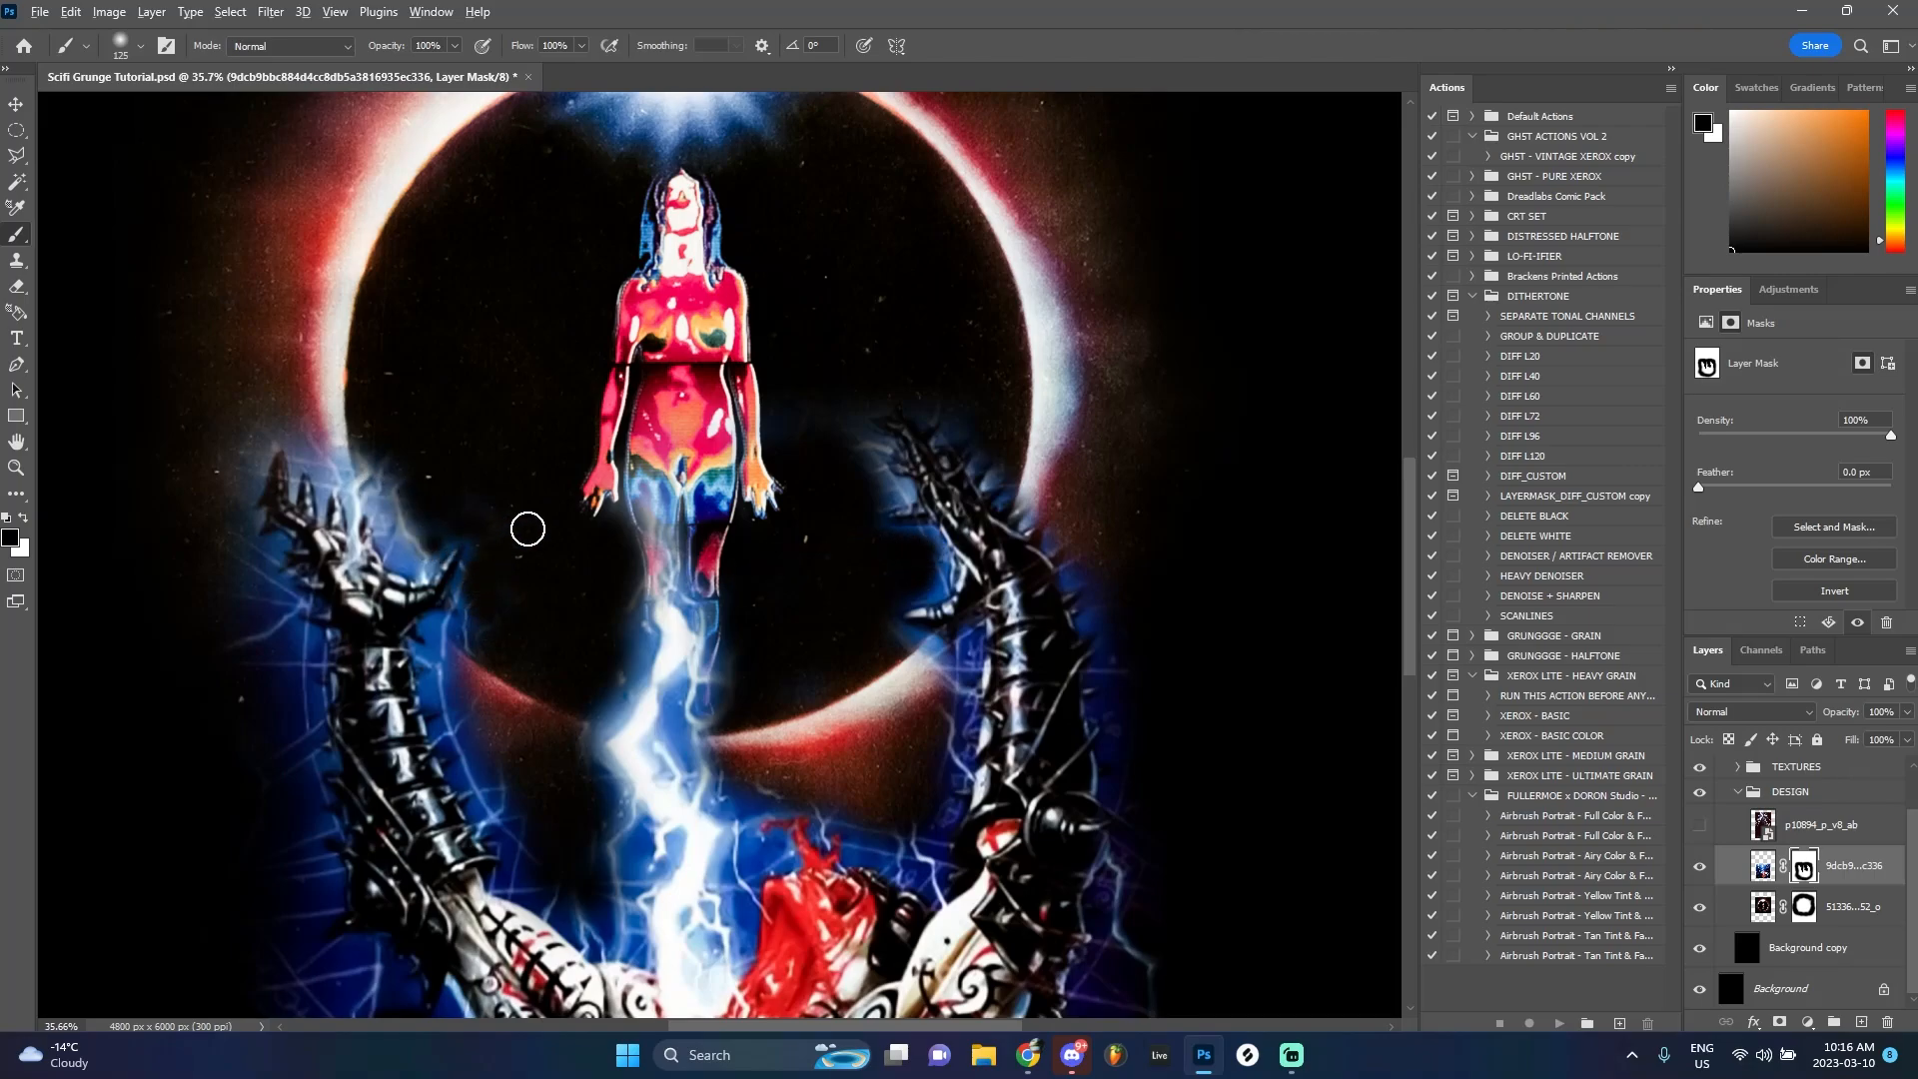
{"action": "scroll", "coordinate": [528, 529], "scroll_direction": "down", "scroll_amount": 3}
{"action": "scroll", "coordinate": [440, 569], "scroll_direction": "up", "scroll_amount": 3}
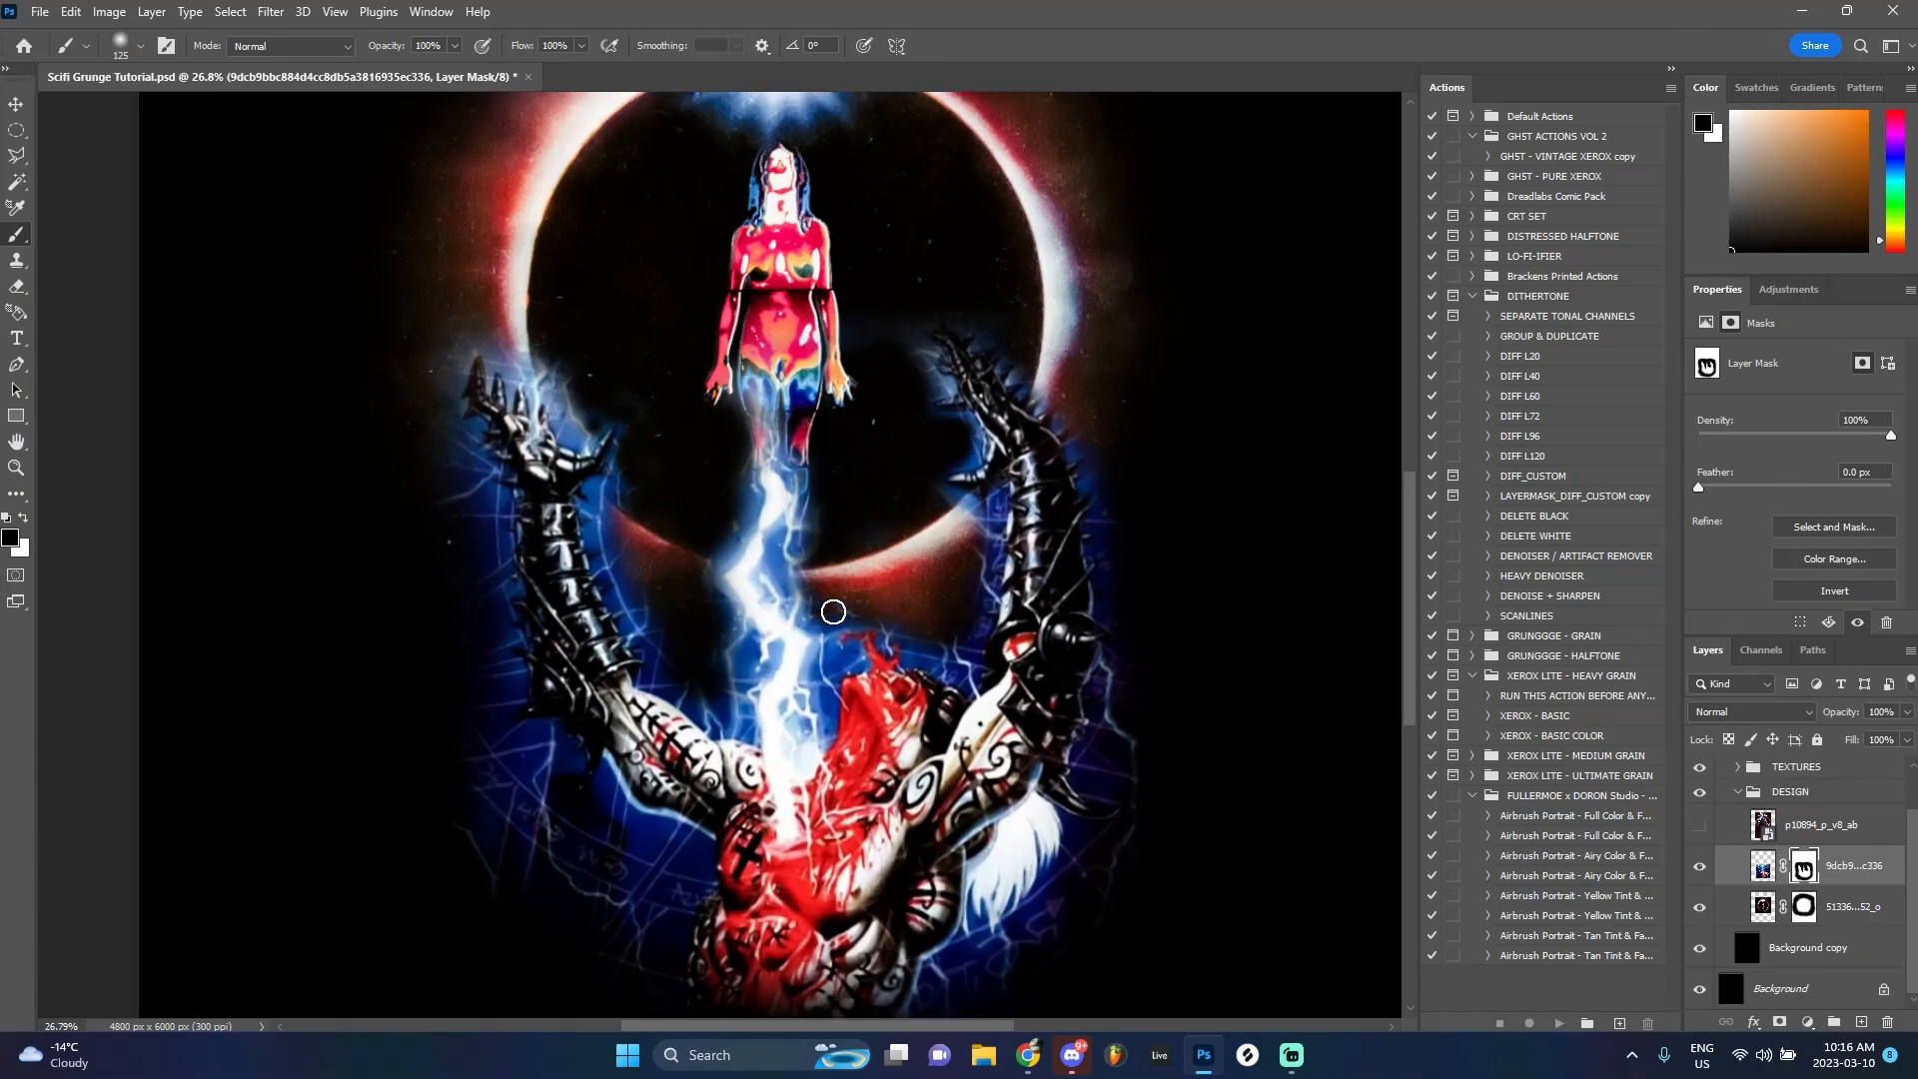
{"action": "scroll", "coordinate": [964, 620], "scroll_direction": "down", "scroll_amount": 4}
Add a Threshold adjustment layer directly above the lightning figure layer
{"action": "left_click", "coordinate": [17, 105]}
{"action": "left_click_drag", "start_coordinate": [685, 415], "coordinate": [671, 419]}
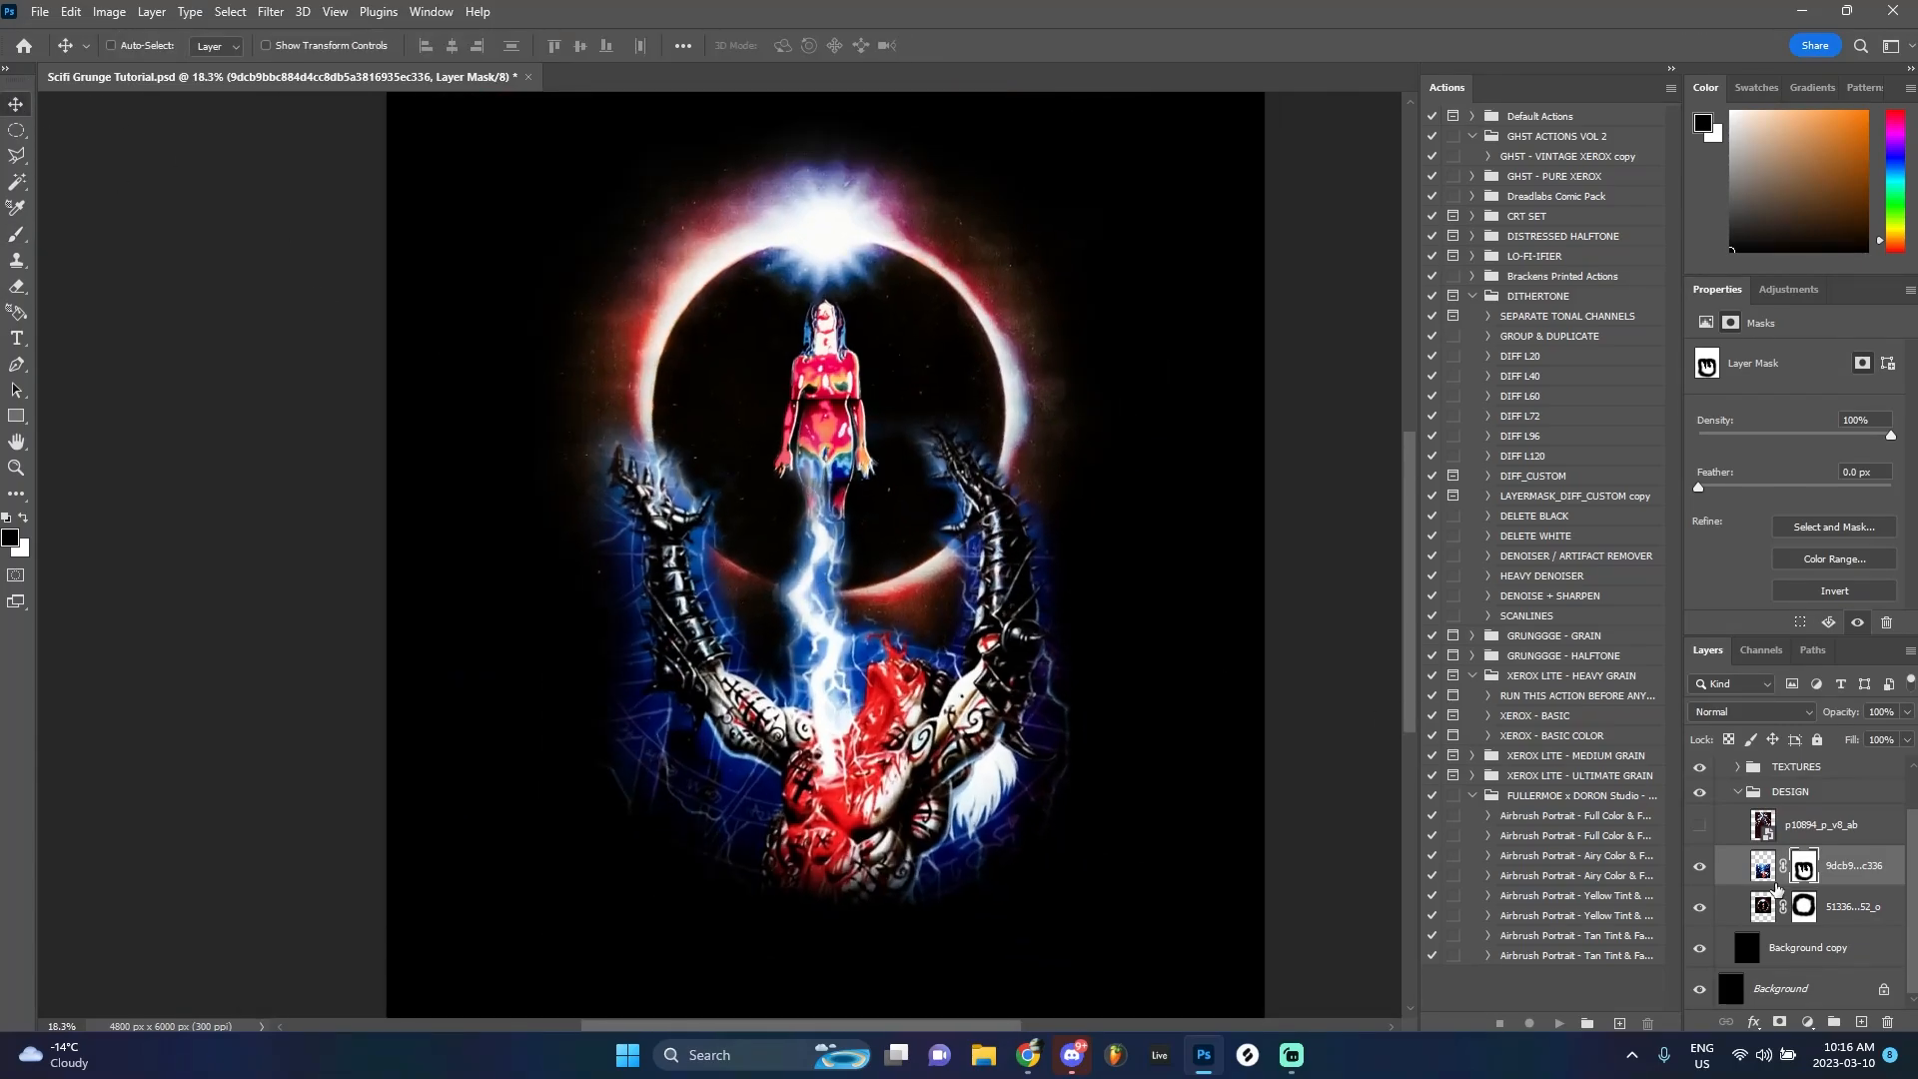
{"action": "left_click", "coordinate": [1764, 871]}
{"action": "left_click", "coordinate": [1807, 1022]}
{"action": "left_click", "coordinate": [1803, 968]}
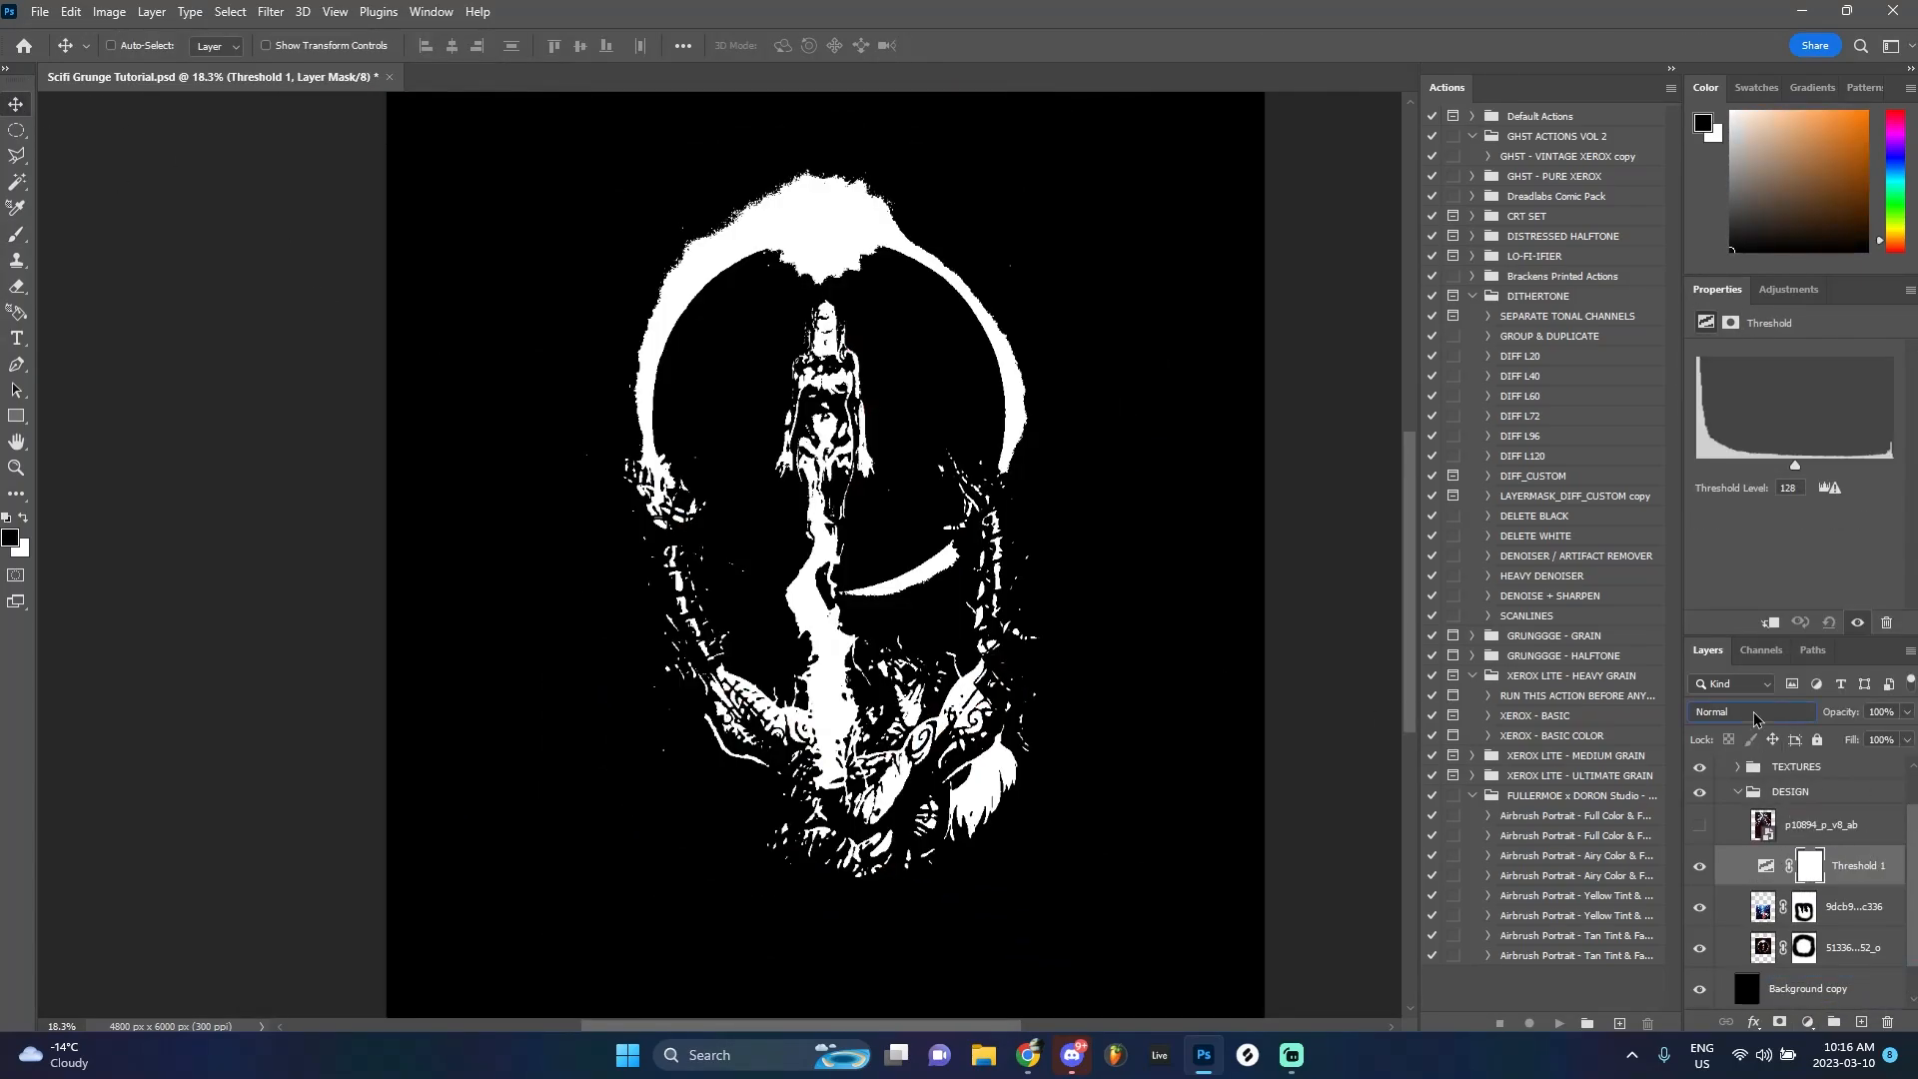
Set the Threshold layer's blend mode to Multiply and its threshold level to 35
{"action": "left_click", "coordinate": [1754, 717]}
{"action": "left_click", "coordinate": [1750, 611]}
{"action": "left_click_drag", "start_coordinate": [1795, 466], "coordinate": [1731, 469]}
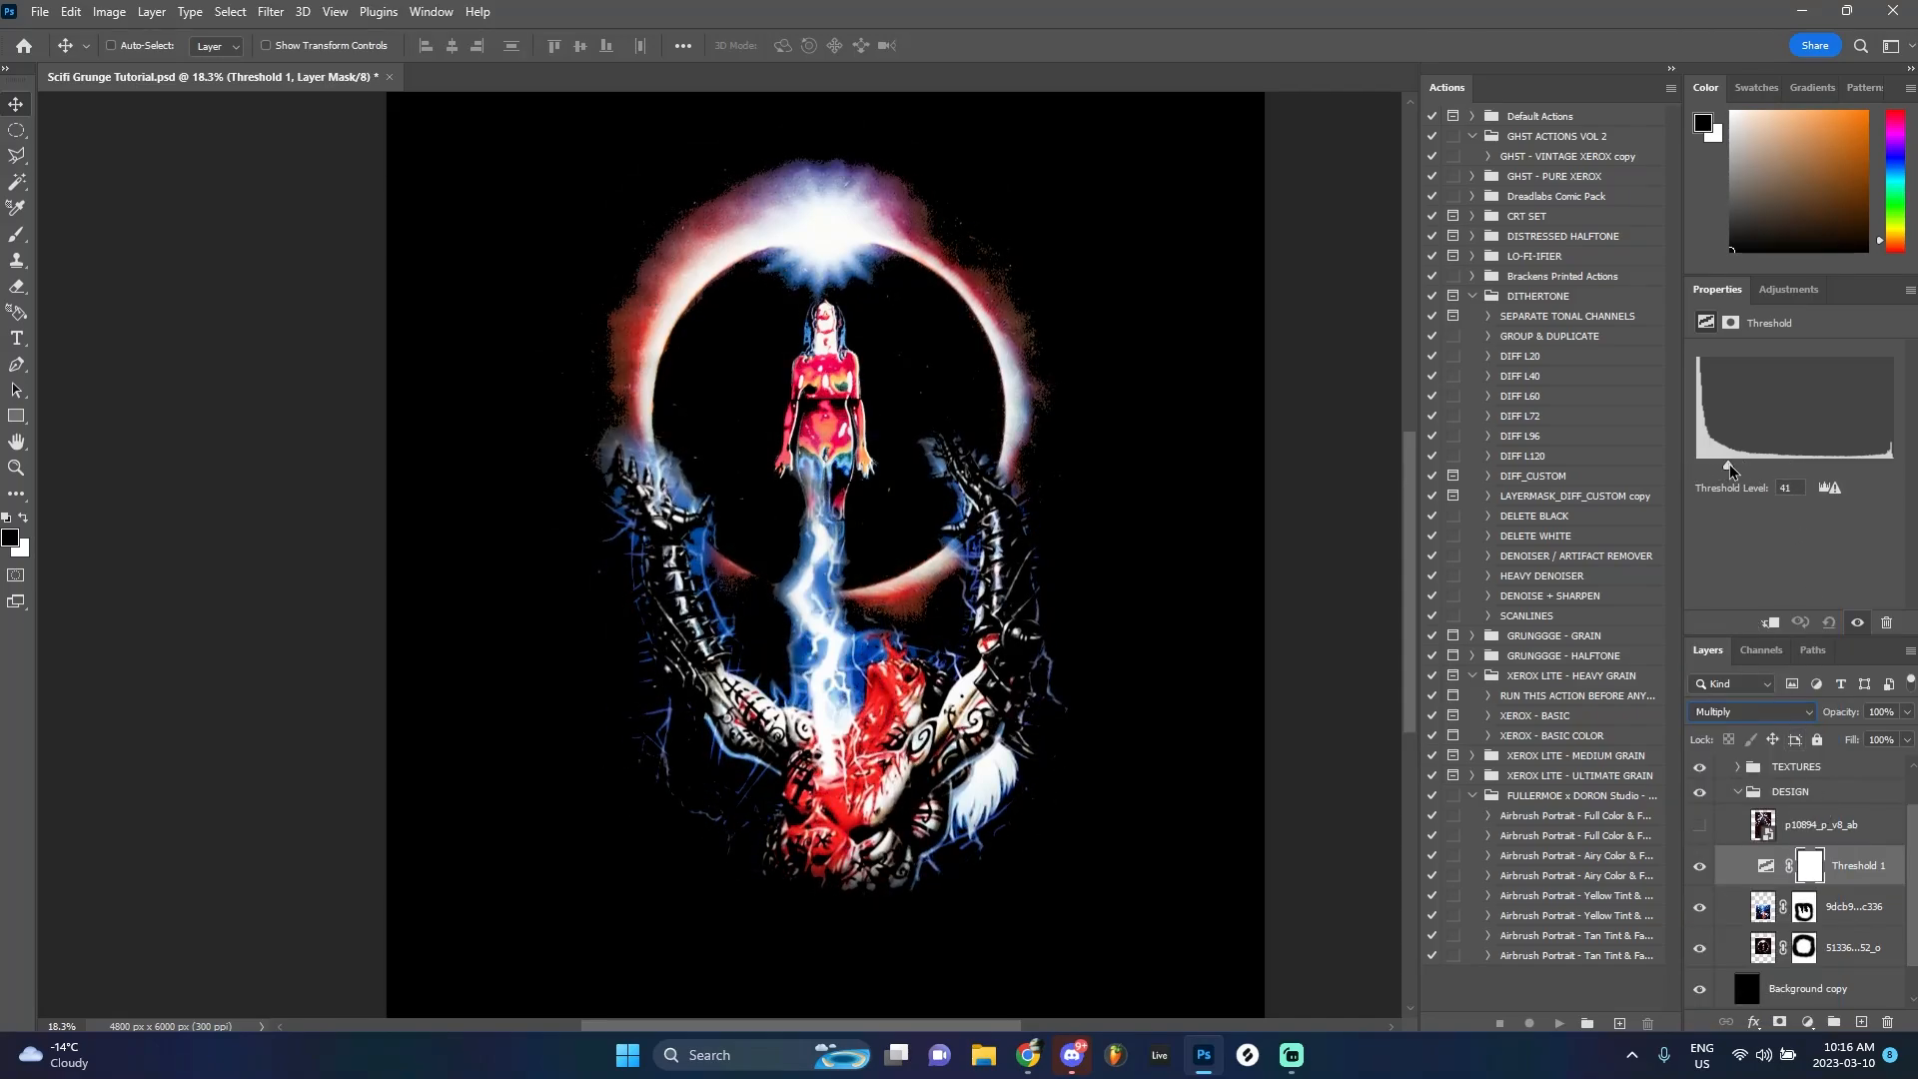
{"action": "left_click", "coordinate": [1865, 908]}
{"action": "left_click", "coordinate": [1862, 879]}
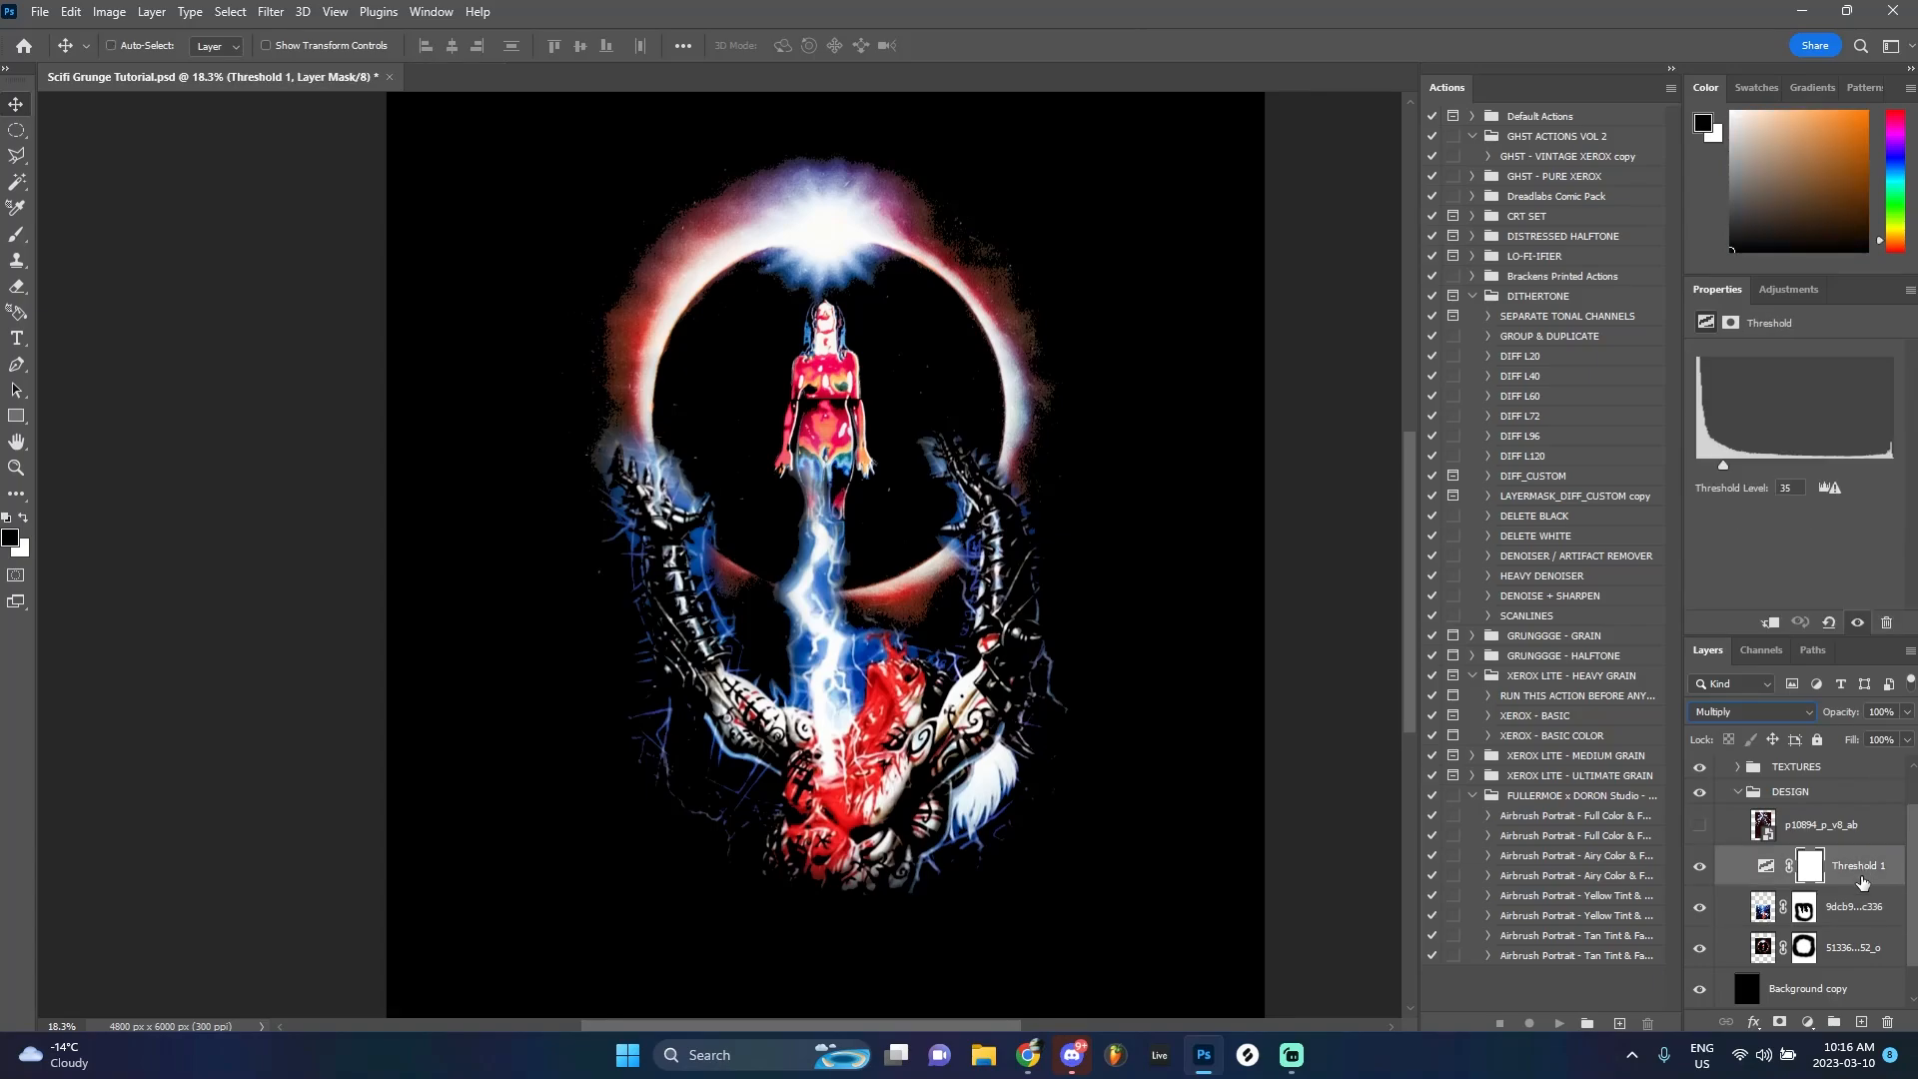
{"action": "left_click", "coordinate": [1760, 867]}
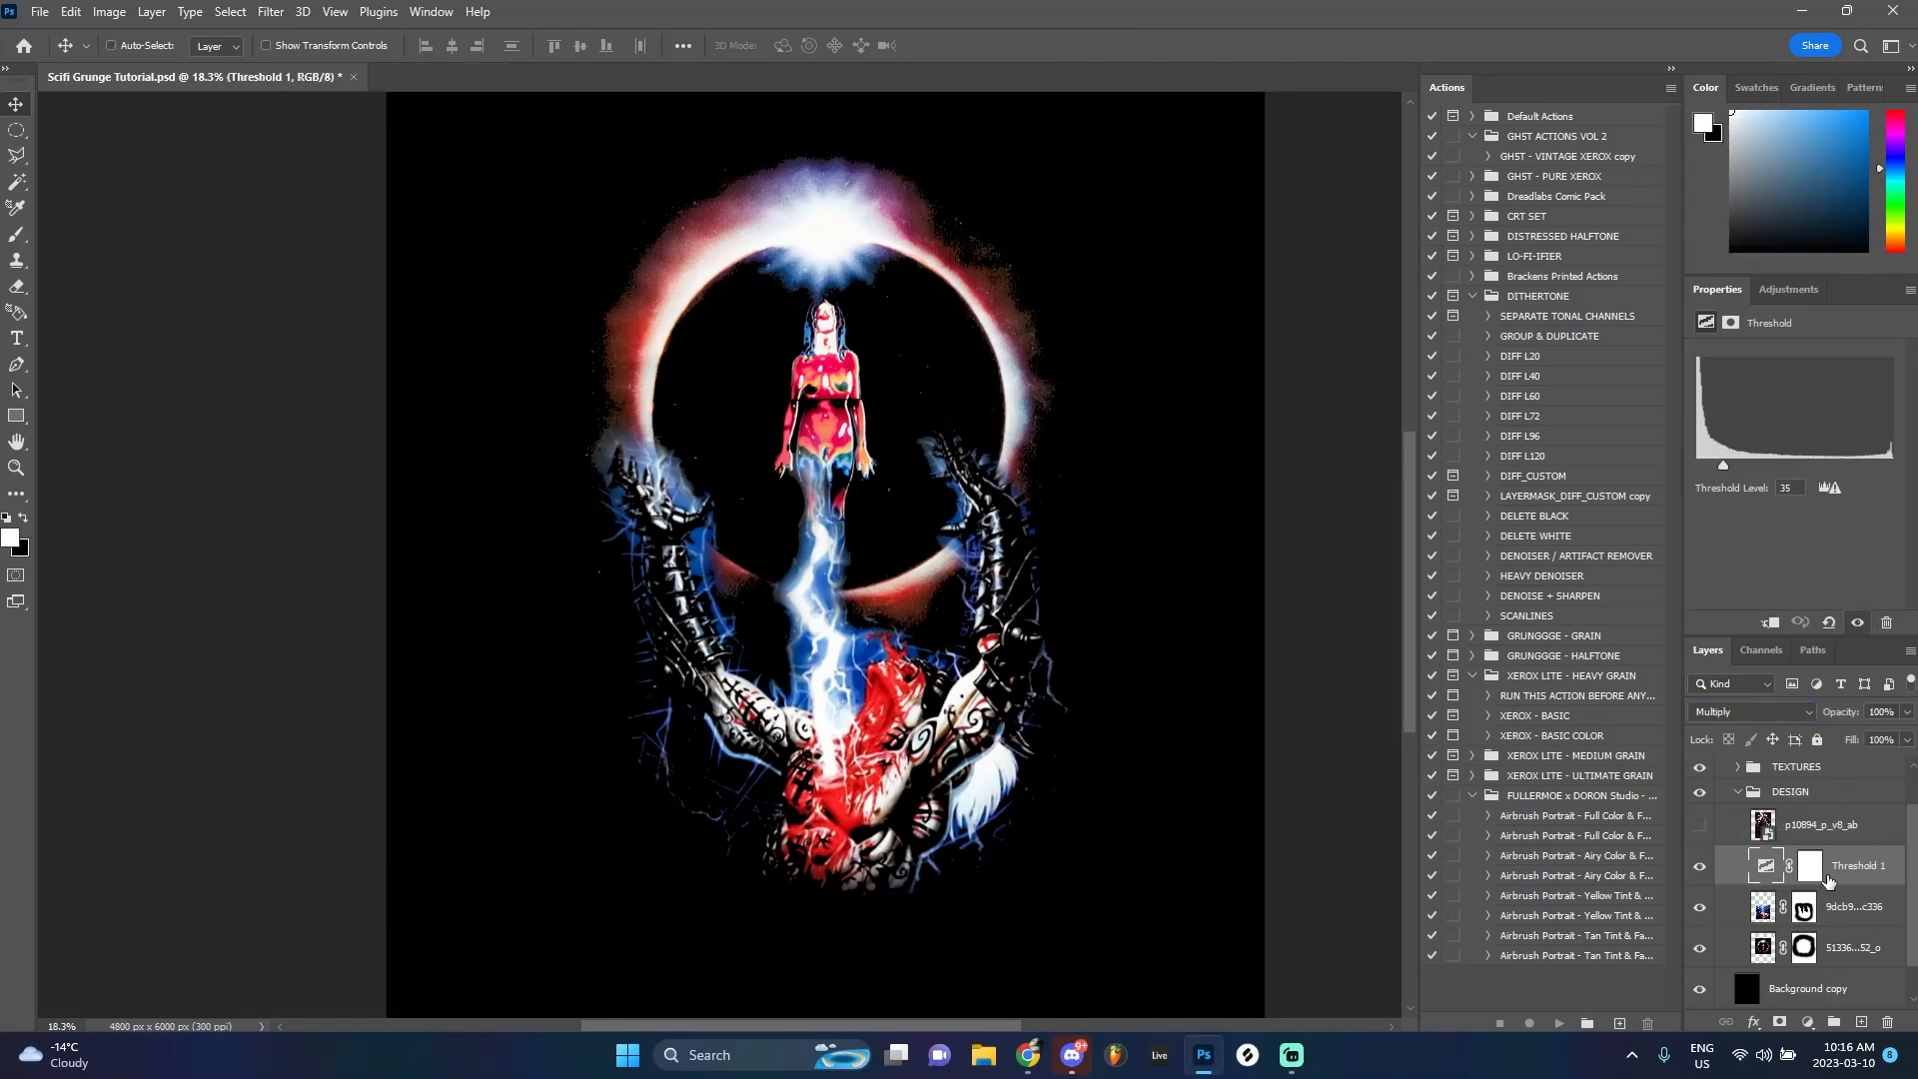
{"action": "scroll", "coordinate": [949, 587], "scroll_direction": "down", "scroll_amount": 1}
{"action": "scroll", "coordinate": [1757, 864], "scroll_direction": "up", "scroll_amount": 1}
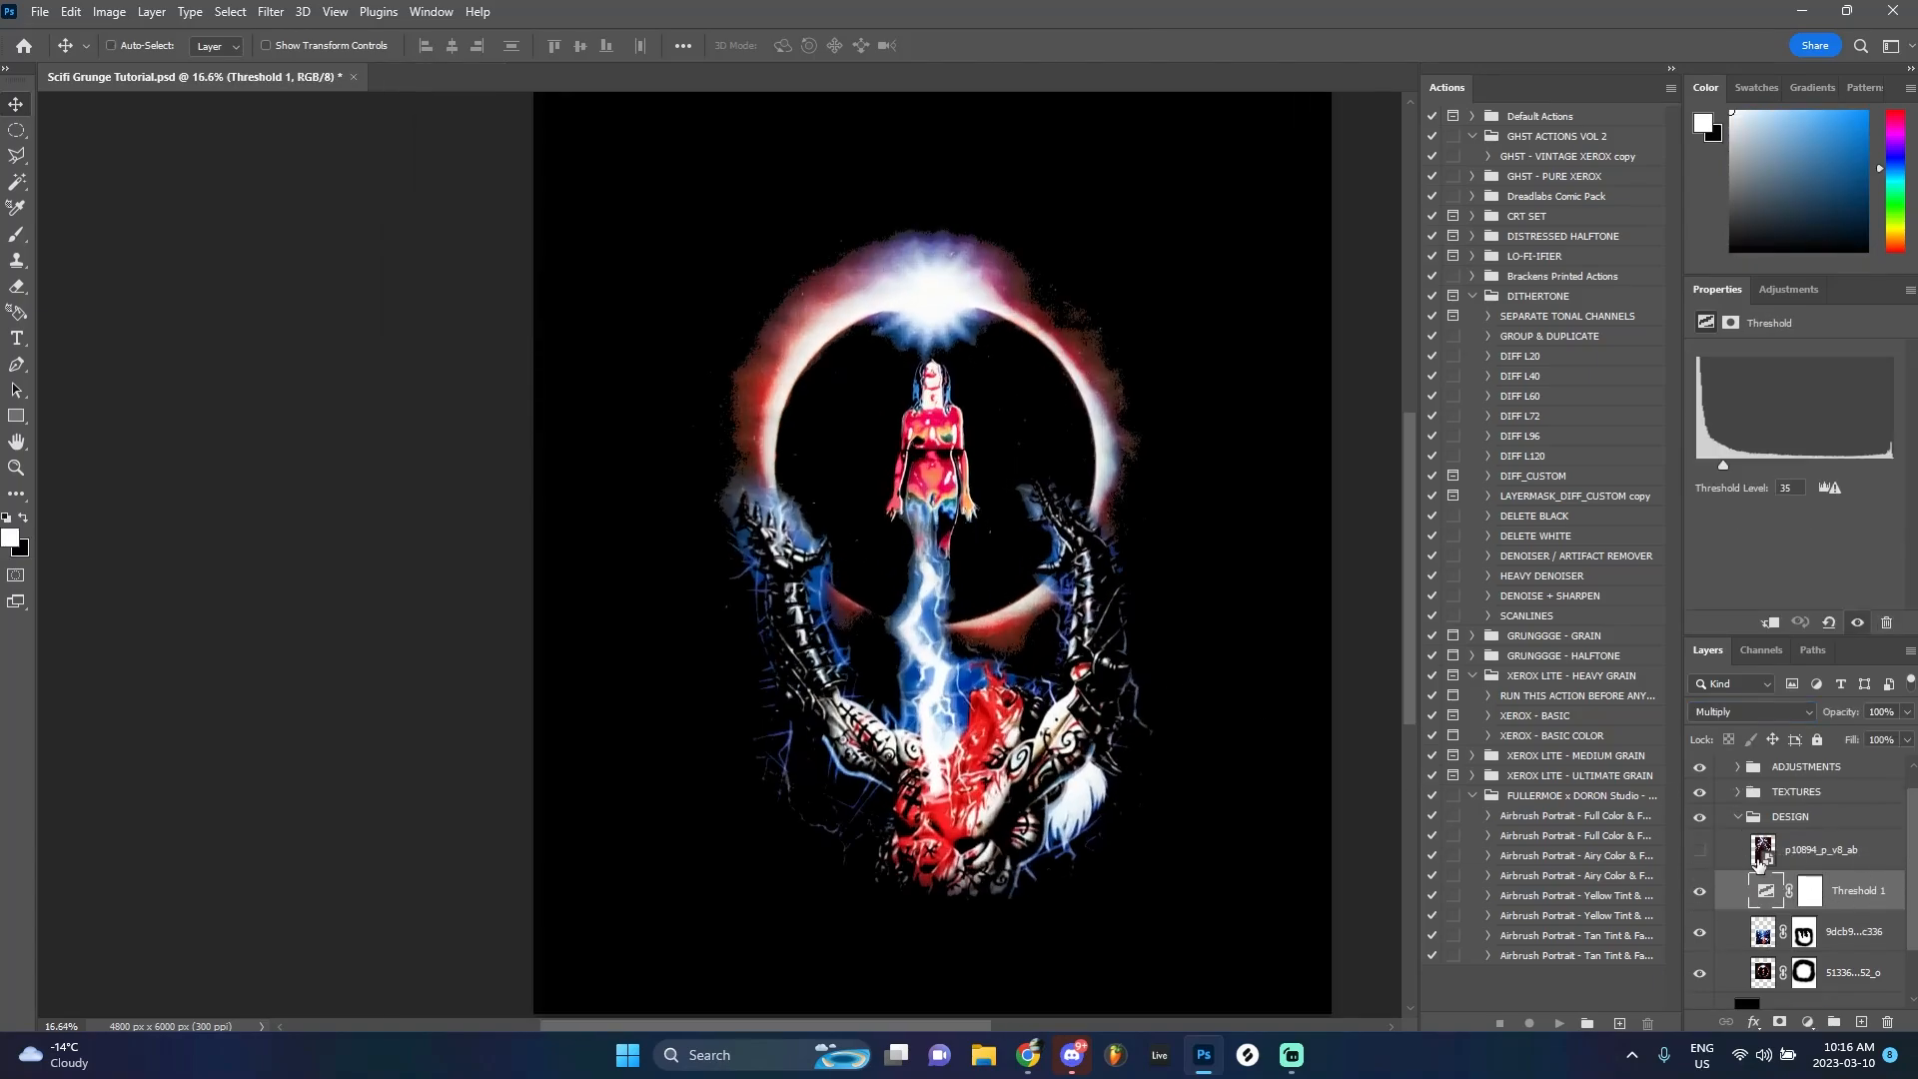
{"action": "left_click", "coordinate": [1864, 937]}
{"action": "left_click", "coordinate": [1853, 891]}
{"action": "scroll", "coordinate": [1846, 888], "scroll_direction": "up", "scroll_amount": 1}
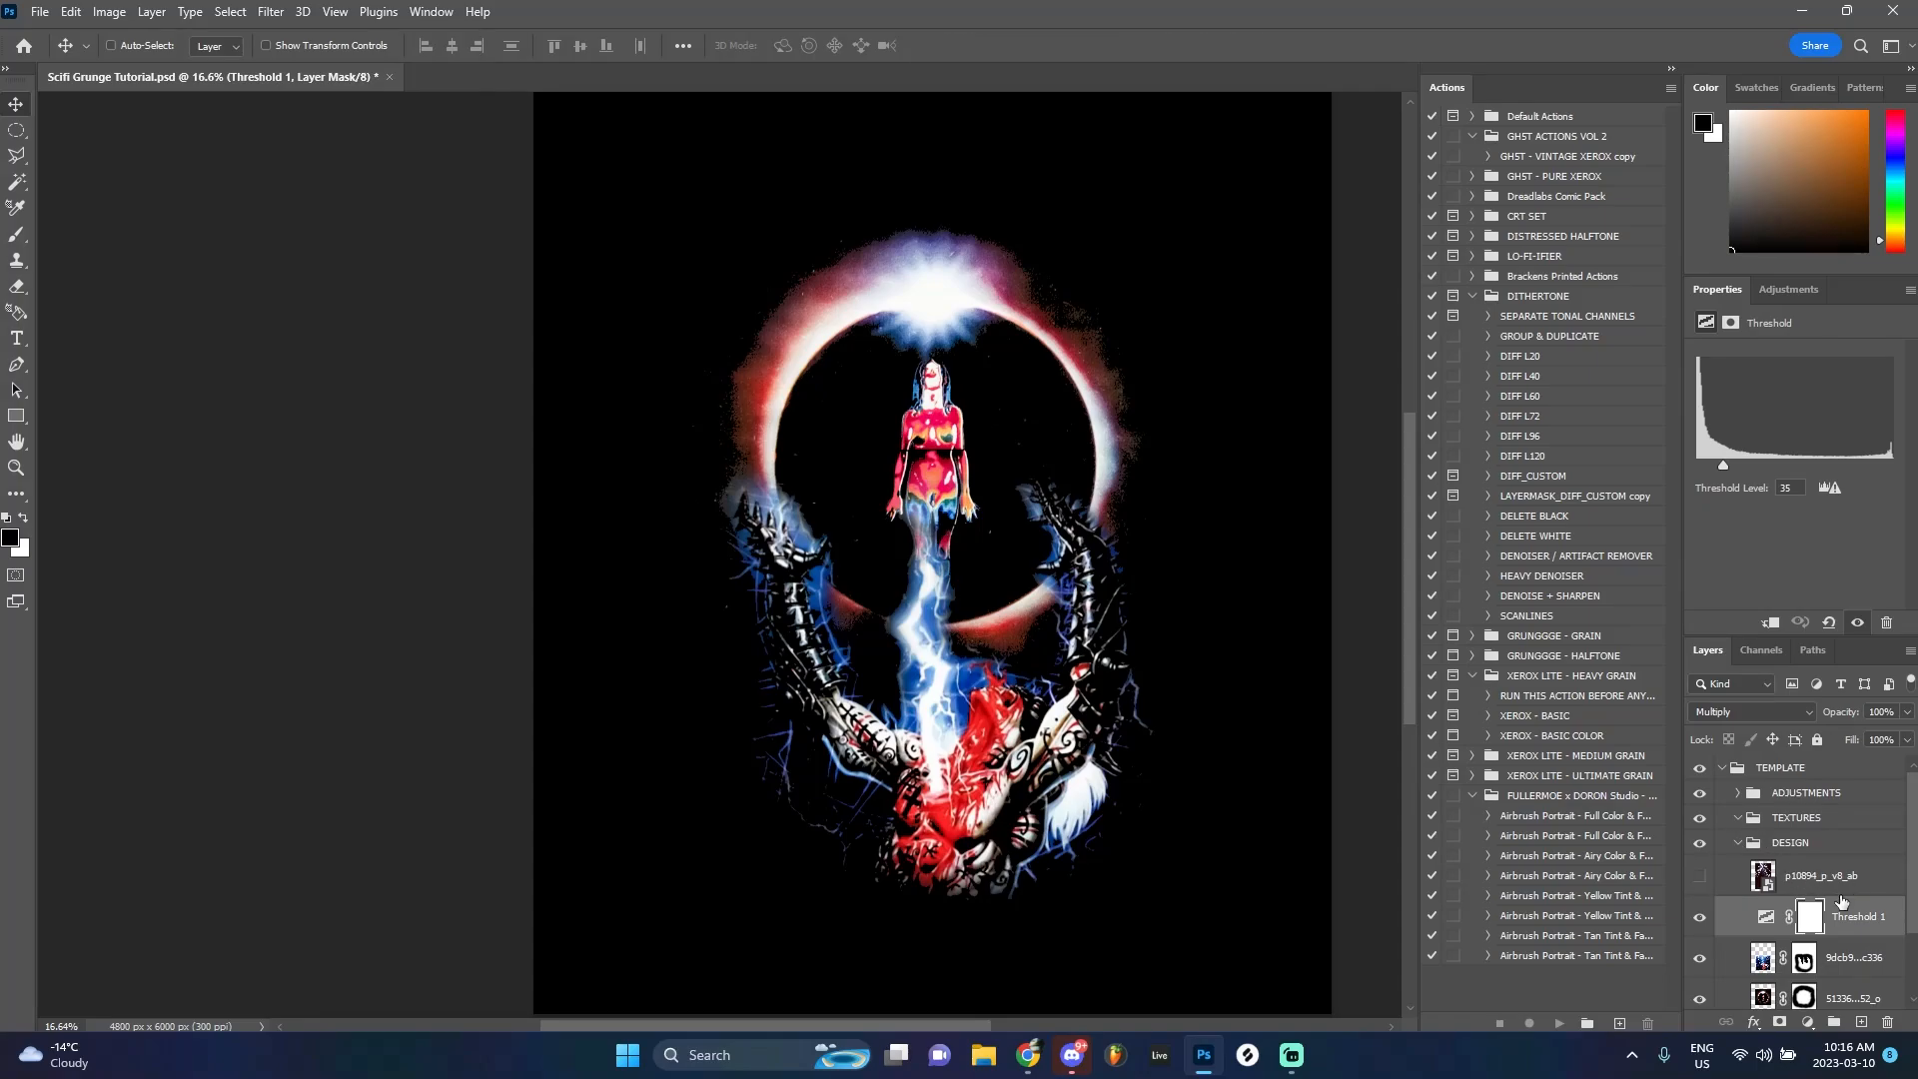
Move the Threshold layer into the TEXTURES group and hide it
{"action": "left_click_drag", "start_coordinate": [1841, 900], "coordinate": [1813, 824]}
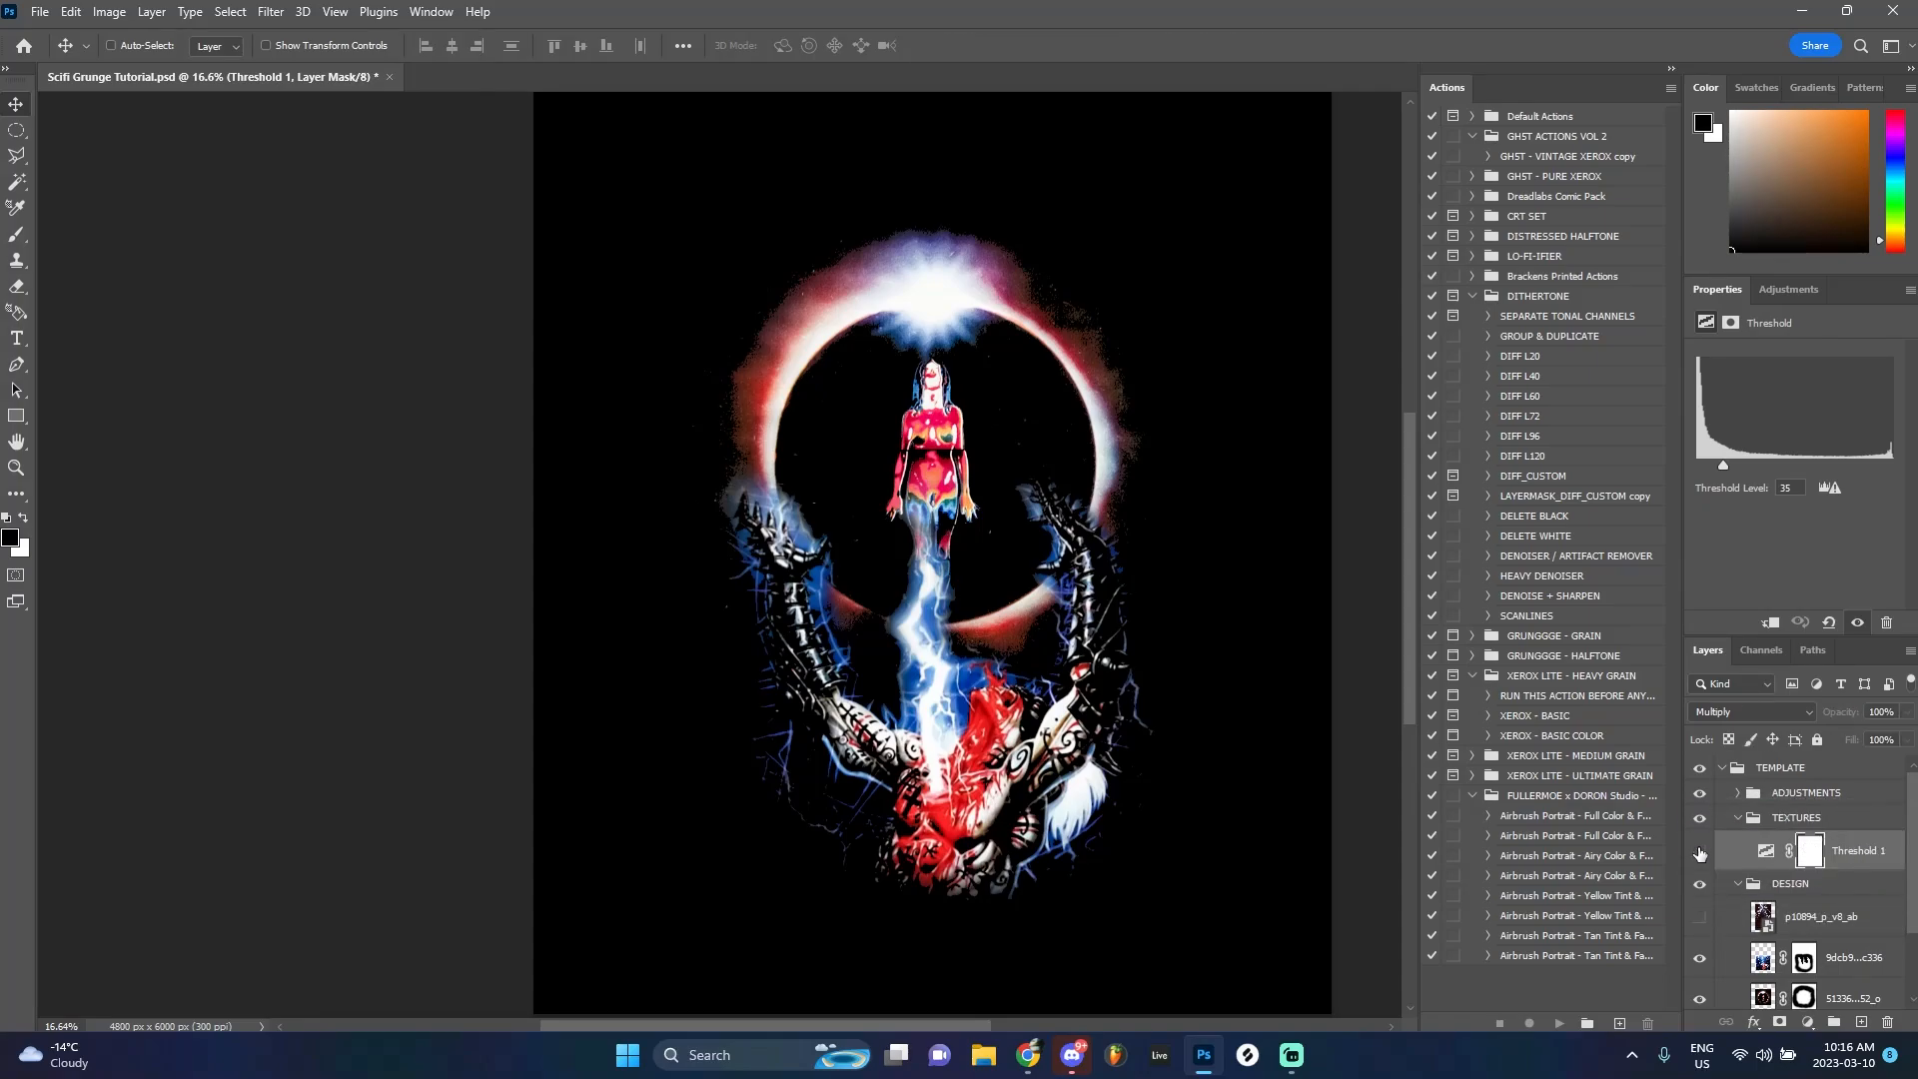
{"action": "left_click", "coordinate": [1699, 852]}
Add a new layer below the Threshold layer in the TEXTURES group and fill it with 50% Gray at 100% opacity
{"action": "left_click", "coordinate": [1797, 883]}
{"action": "left_click", "coordinate": [1861, 1021]}
{"action": "left_click_drag", "start_coordinate": [1831, 887], "coordinate": [1830, 877]}
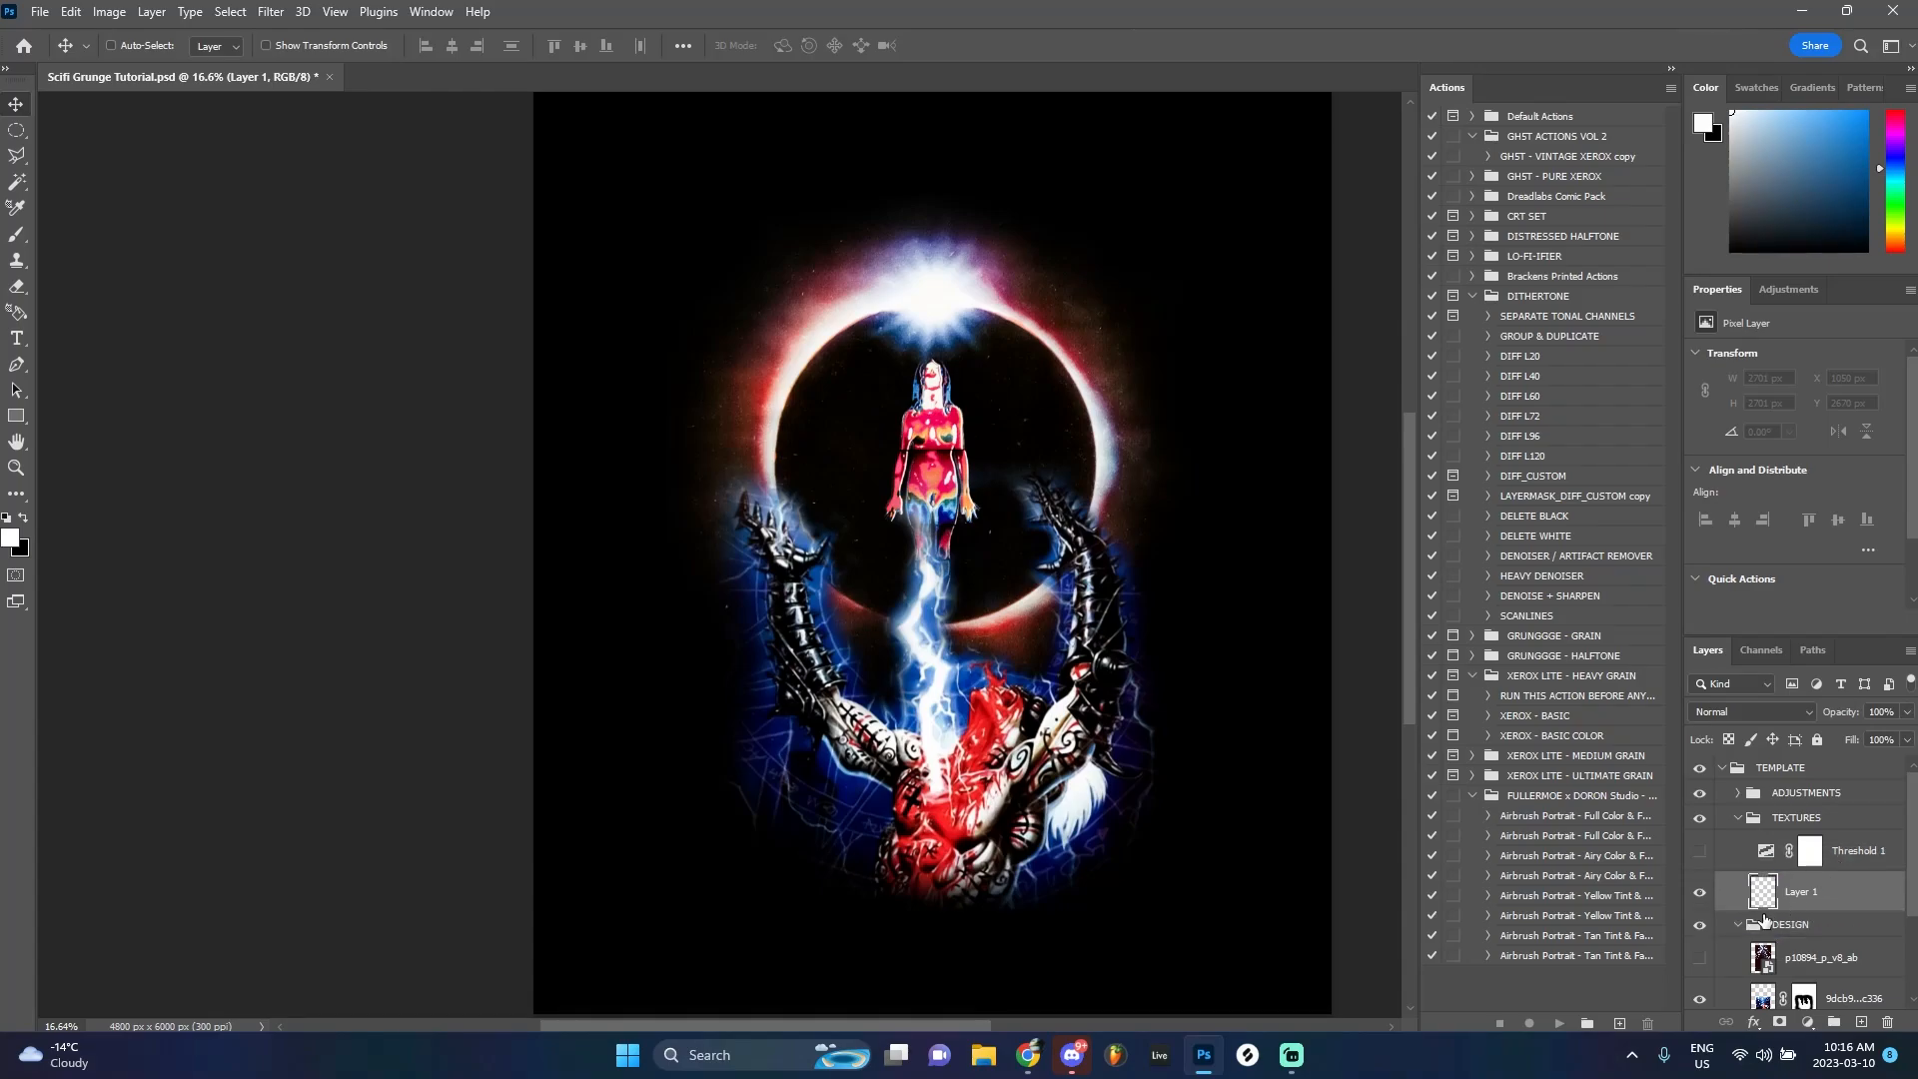
{"action": "scroll", "coordinate": [1138, 635], "scroll_direction": "up", "scroll_amount": 1}
{"action": "scroll", "coordinate": [1080, 635], "scroll_direction": "up", "scroll_amount": 1}
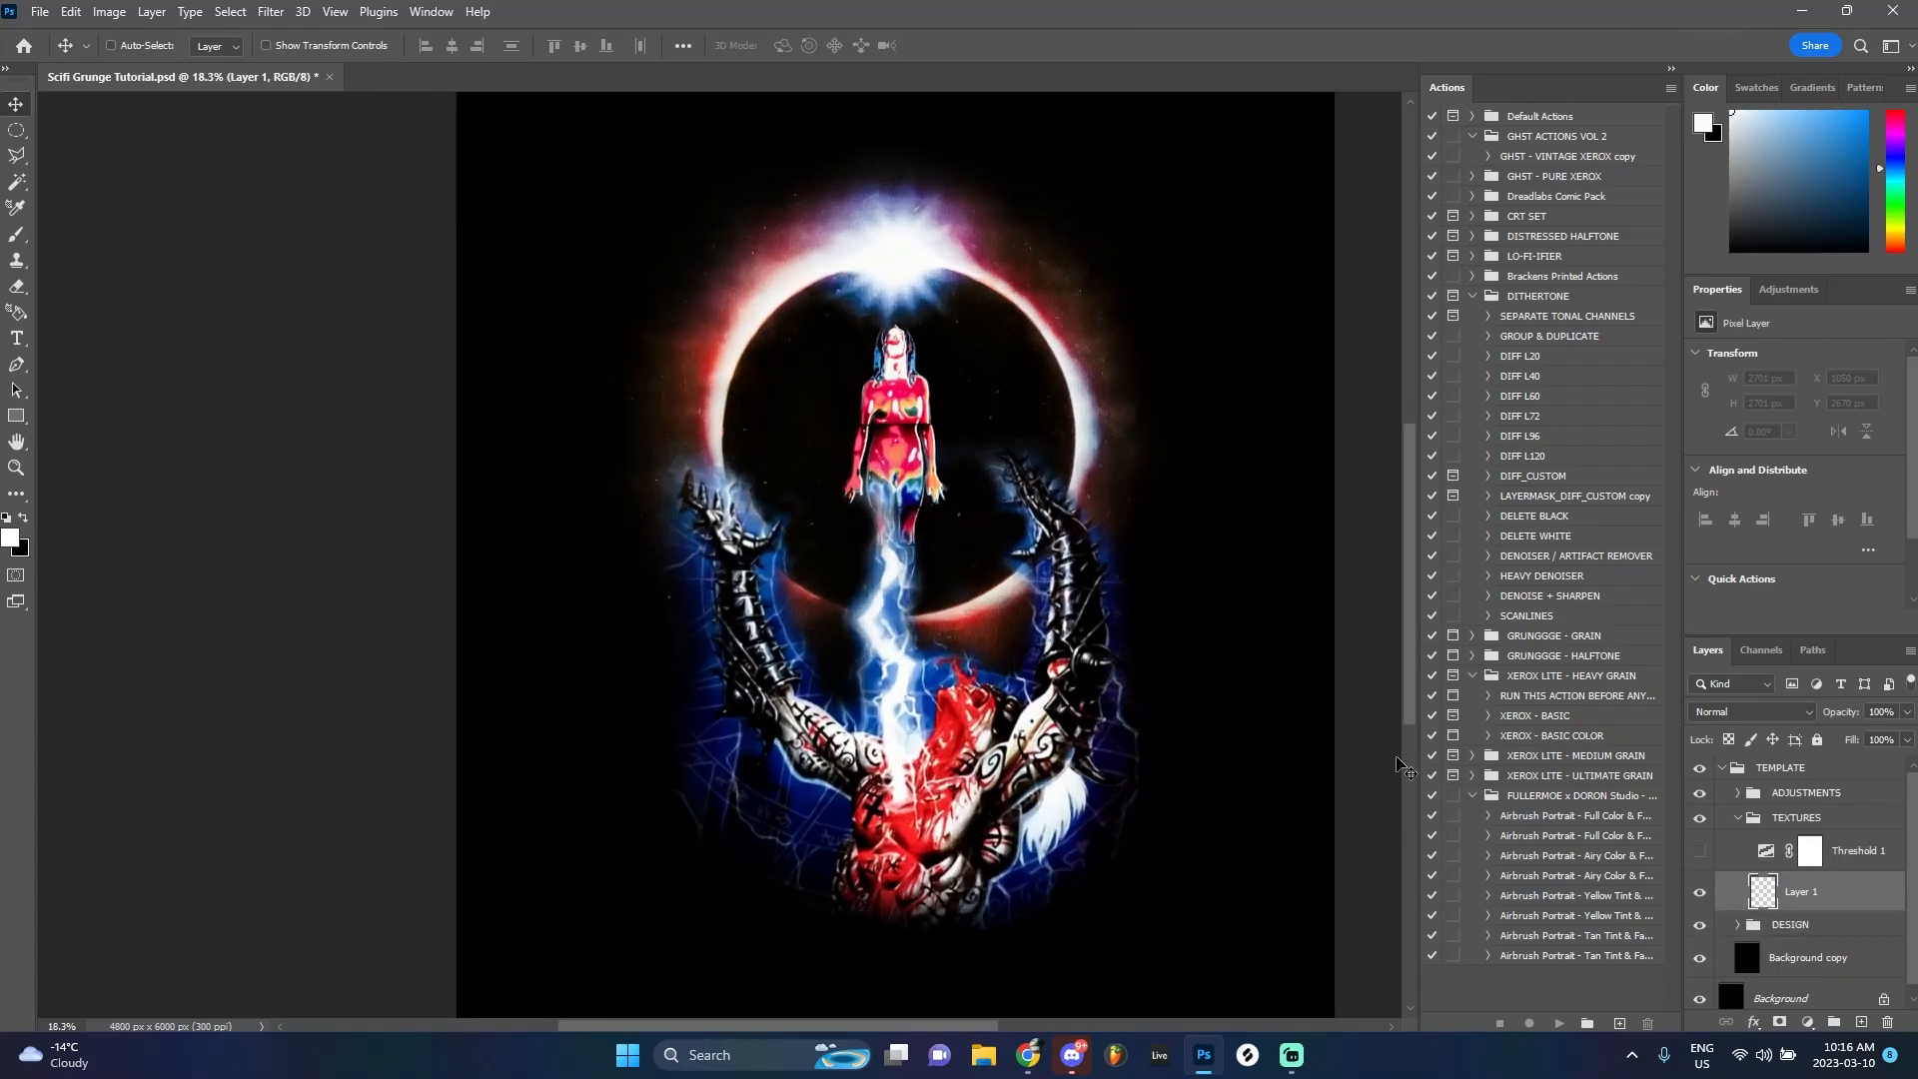
{"action": "key", "text": "shift+F5"}
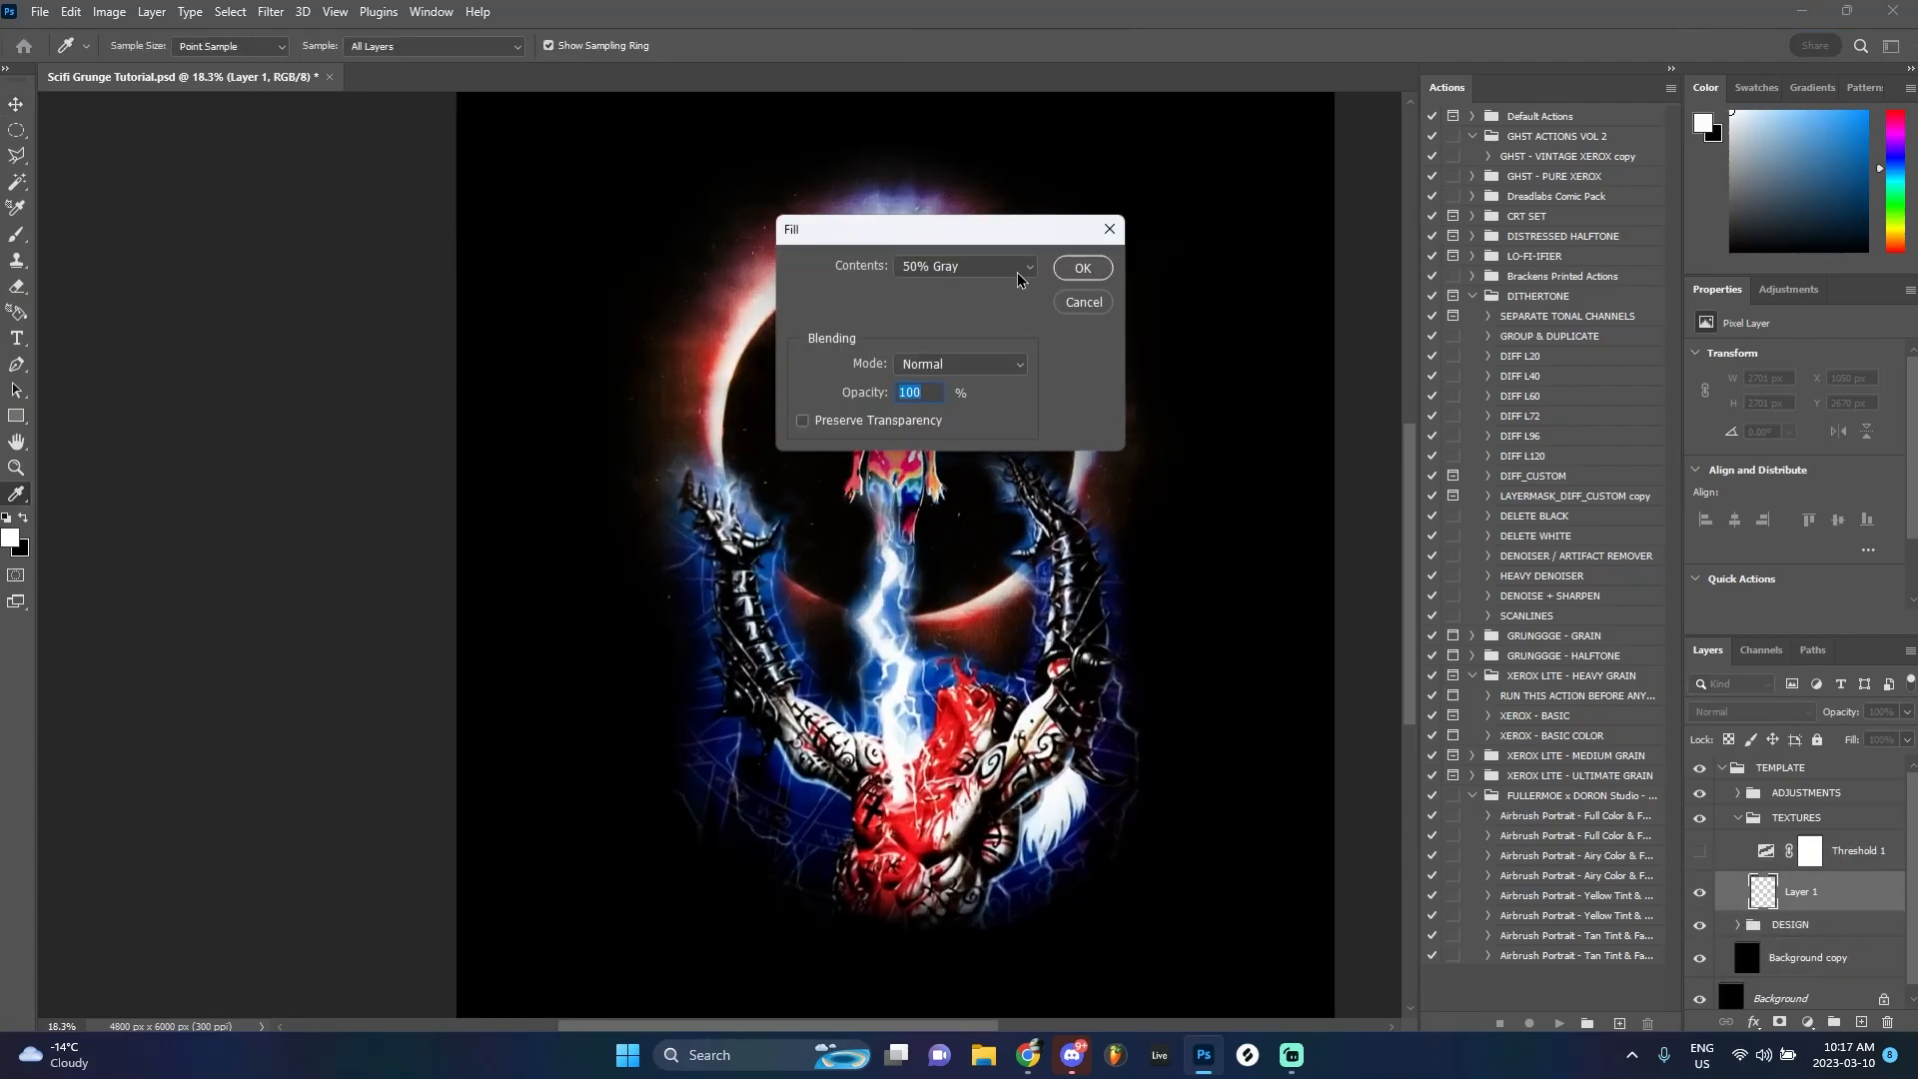
{"action": "left_click_drag", "start_coordinate": [969, 226], "coordinate": [951, 290]}
{"action": "left_click", "coordinate": [947, 327]}
{"action": "left_click", "coordinate": [1072, 344]}
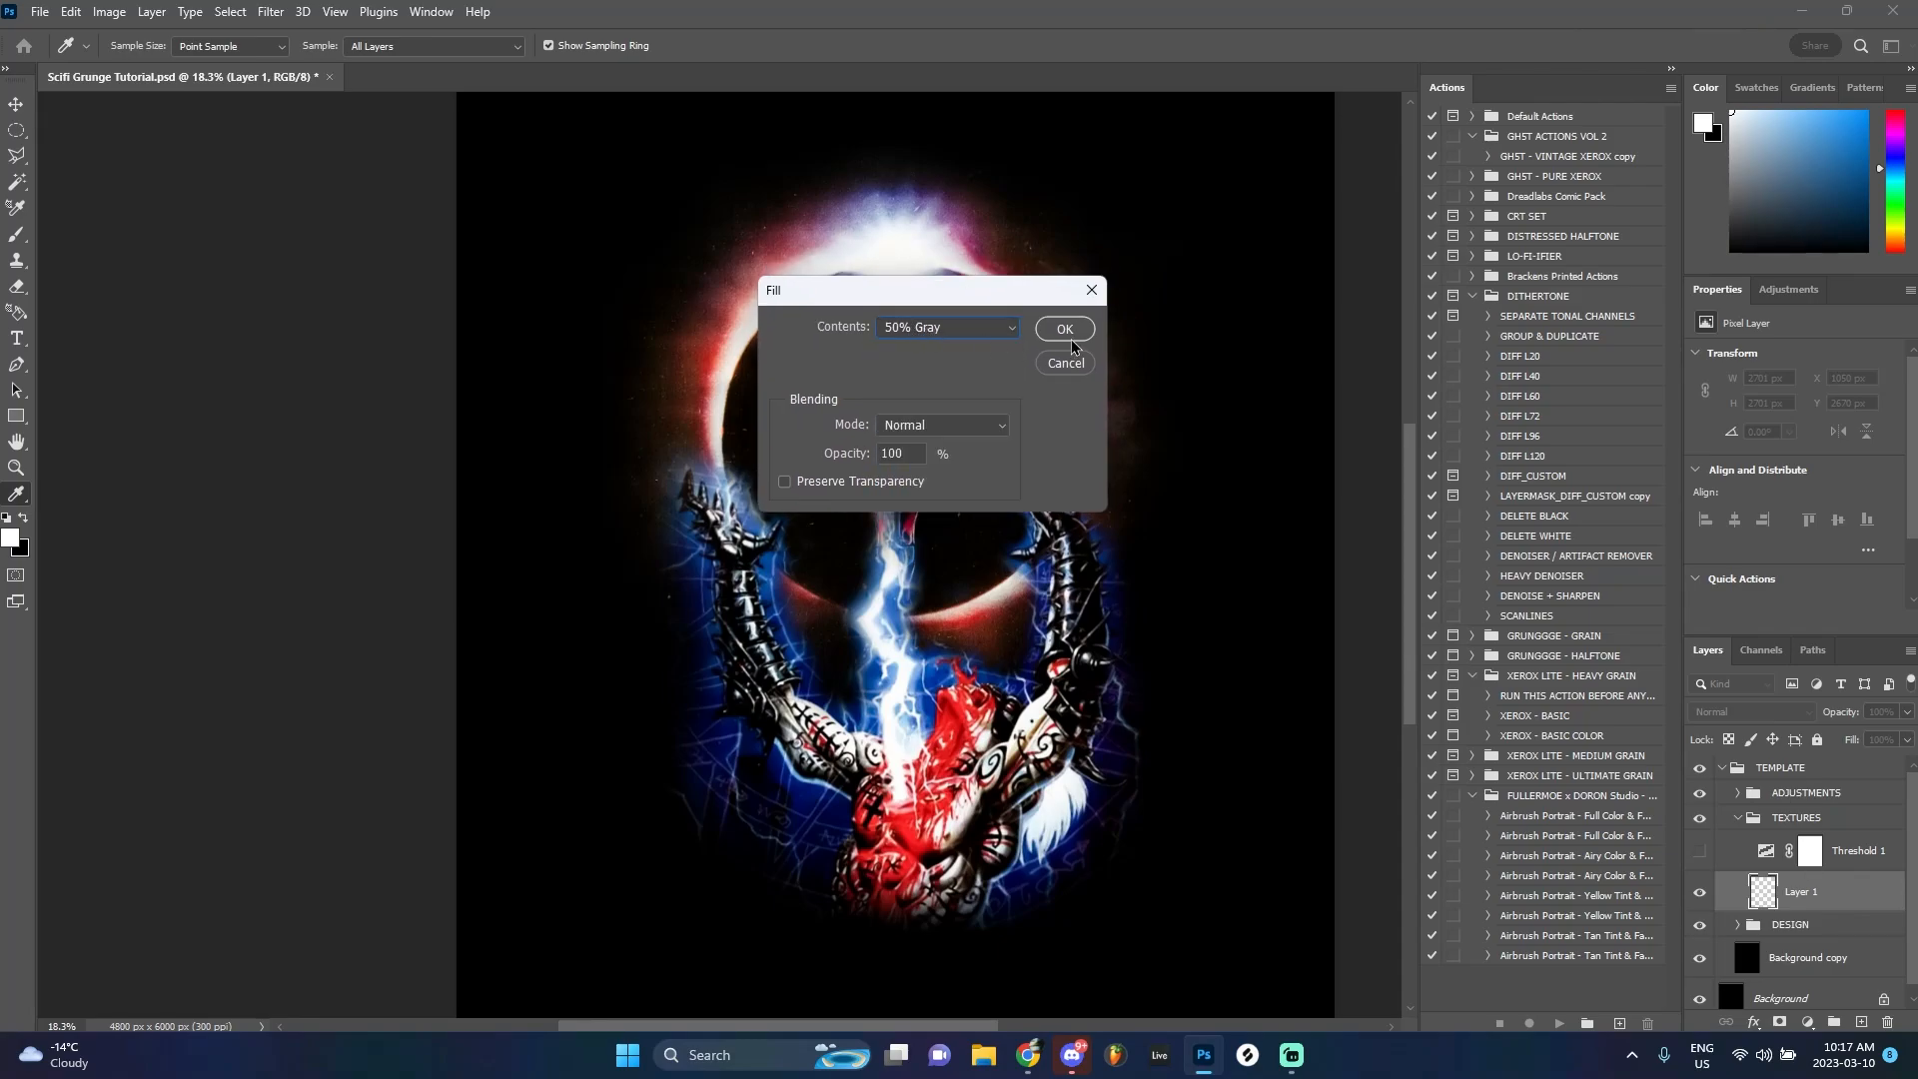
{"action": "left_click", "coordinate": [1065, 330]}
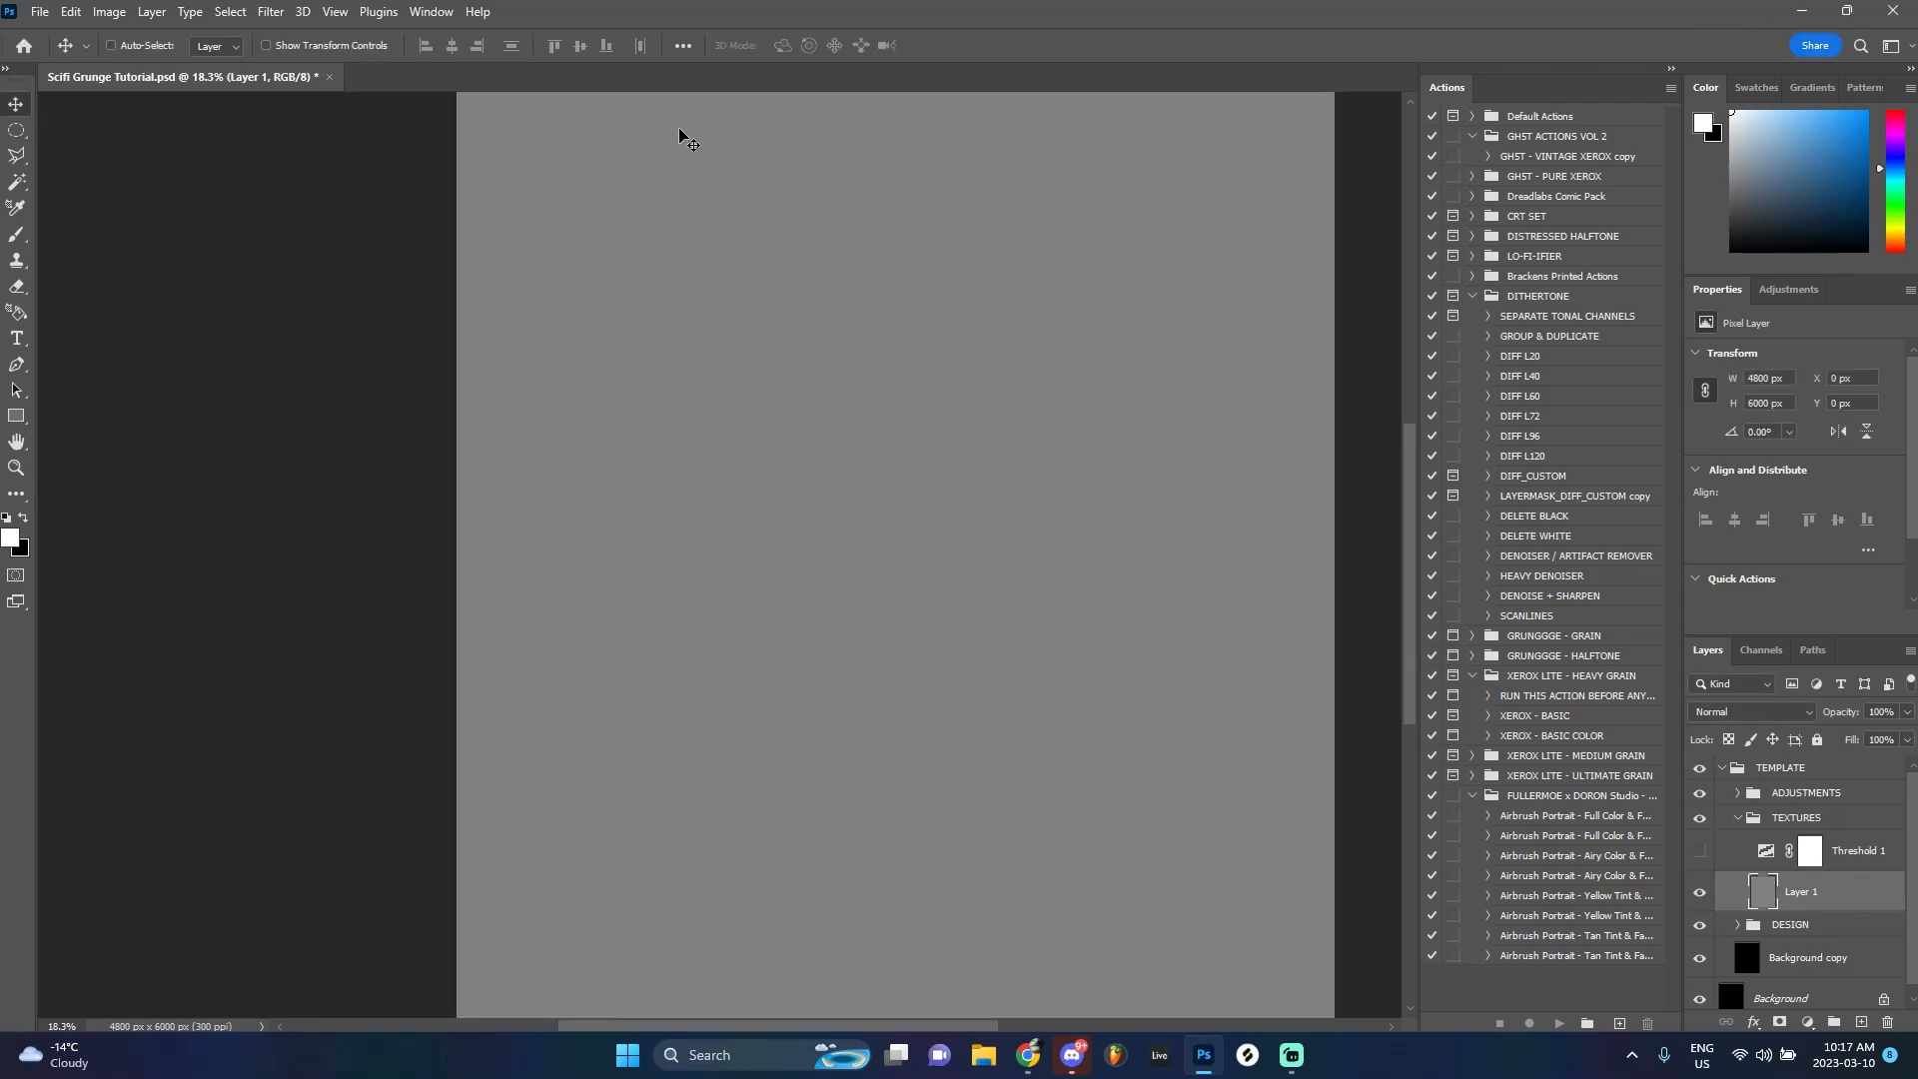
Apply the Camera Raw Filter to the gray layer with Grain at 100 and an increased grain size
{"action": "left_click", "coordinate": [270, 11]}
{"action": "left_click", "coordinate": [333, 163]}
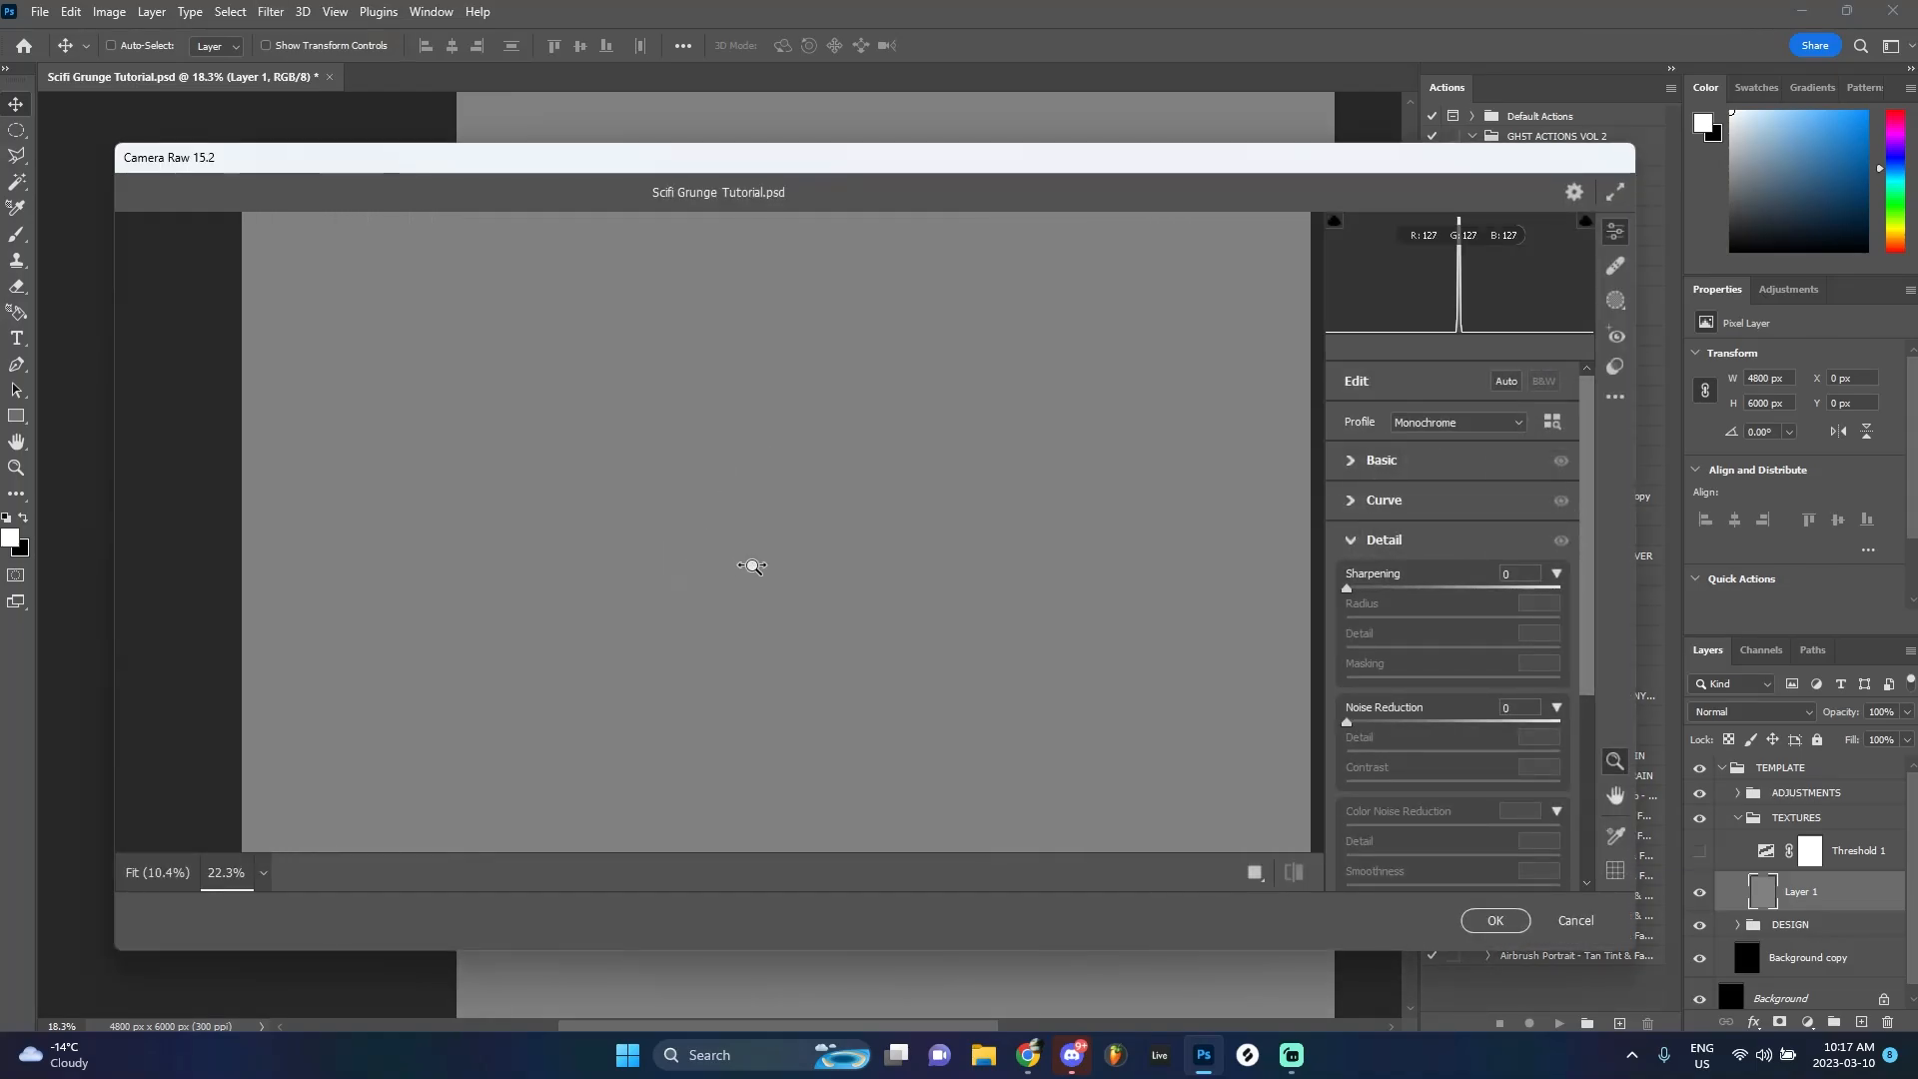
{"action": "left_click", "coordinate": [1377, 739]}
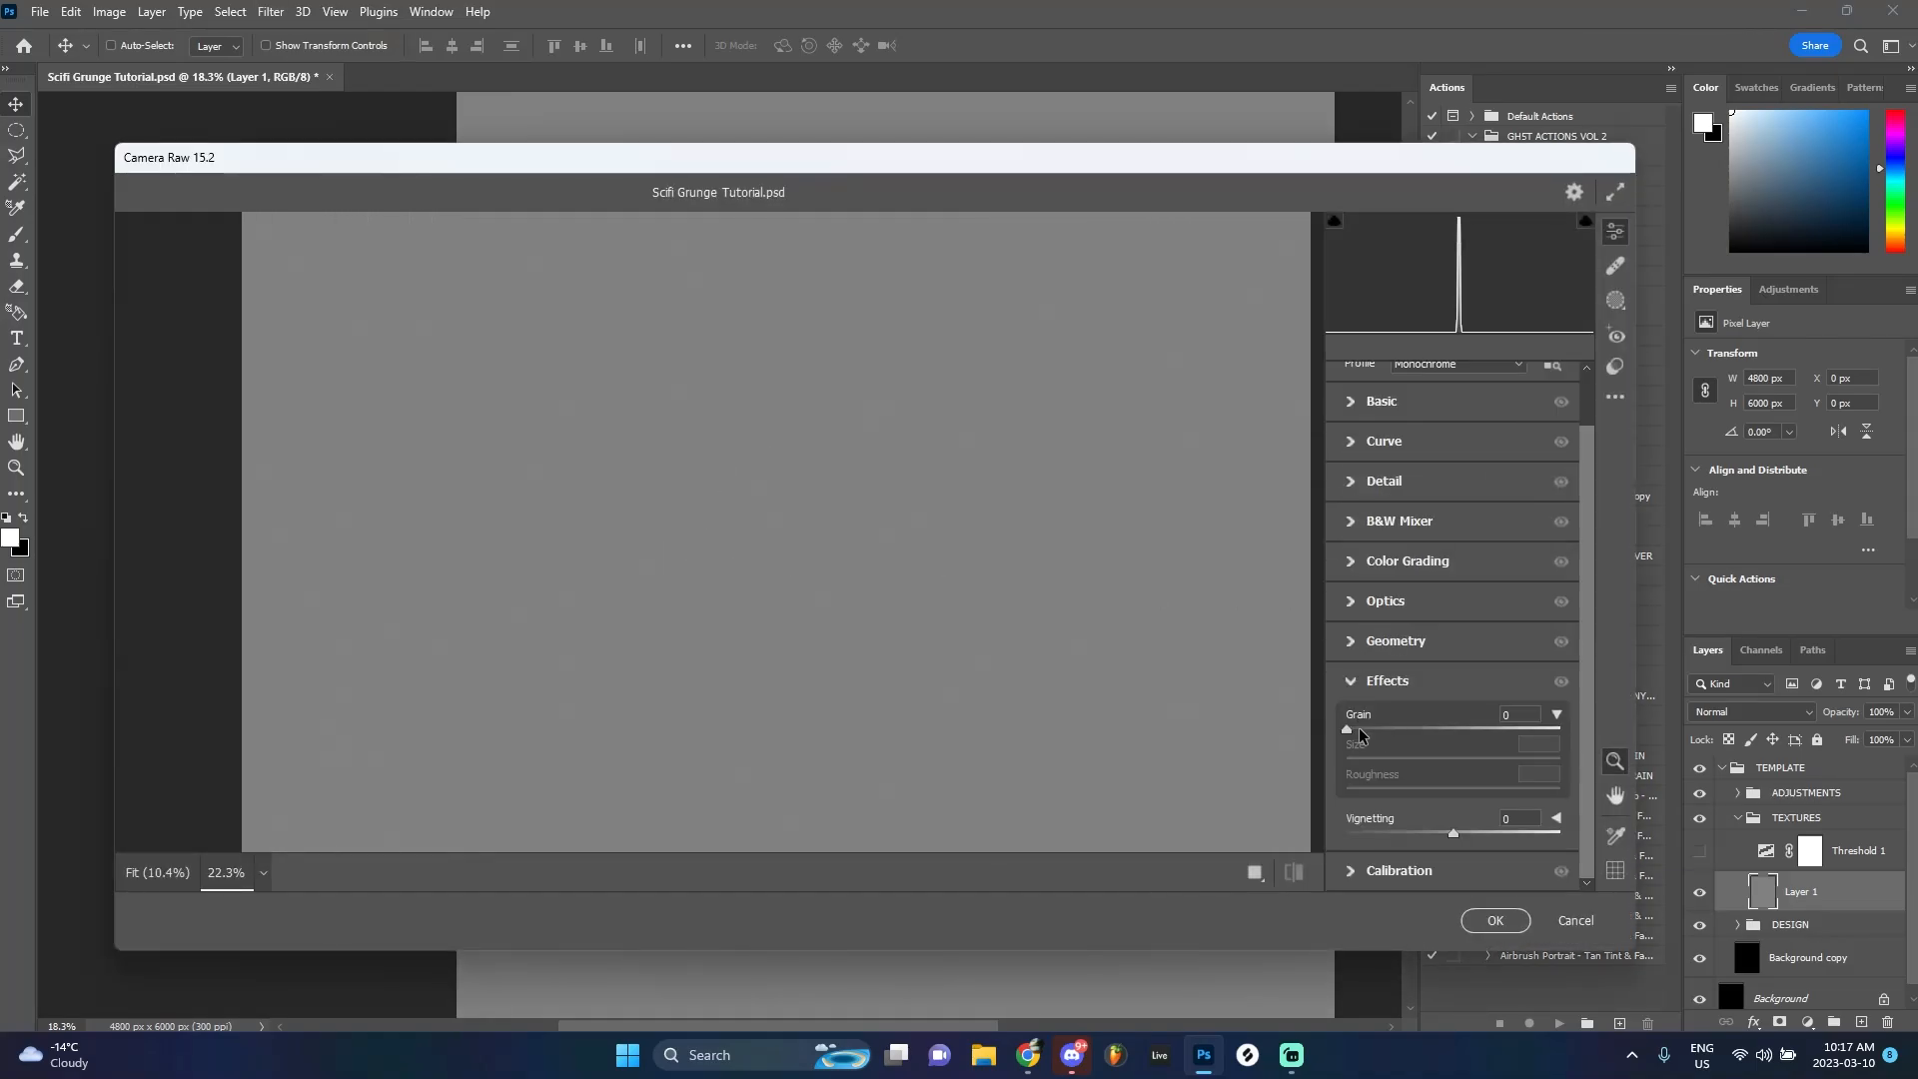
{"action": "left_click_drag", "start_coordinate": [1358, 734], "coordinate": [1588, 744]}
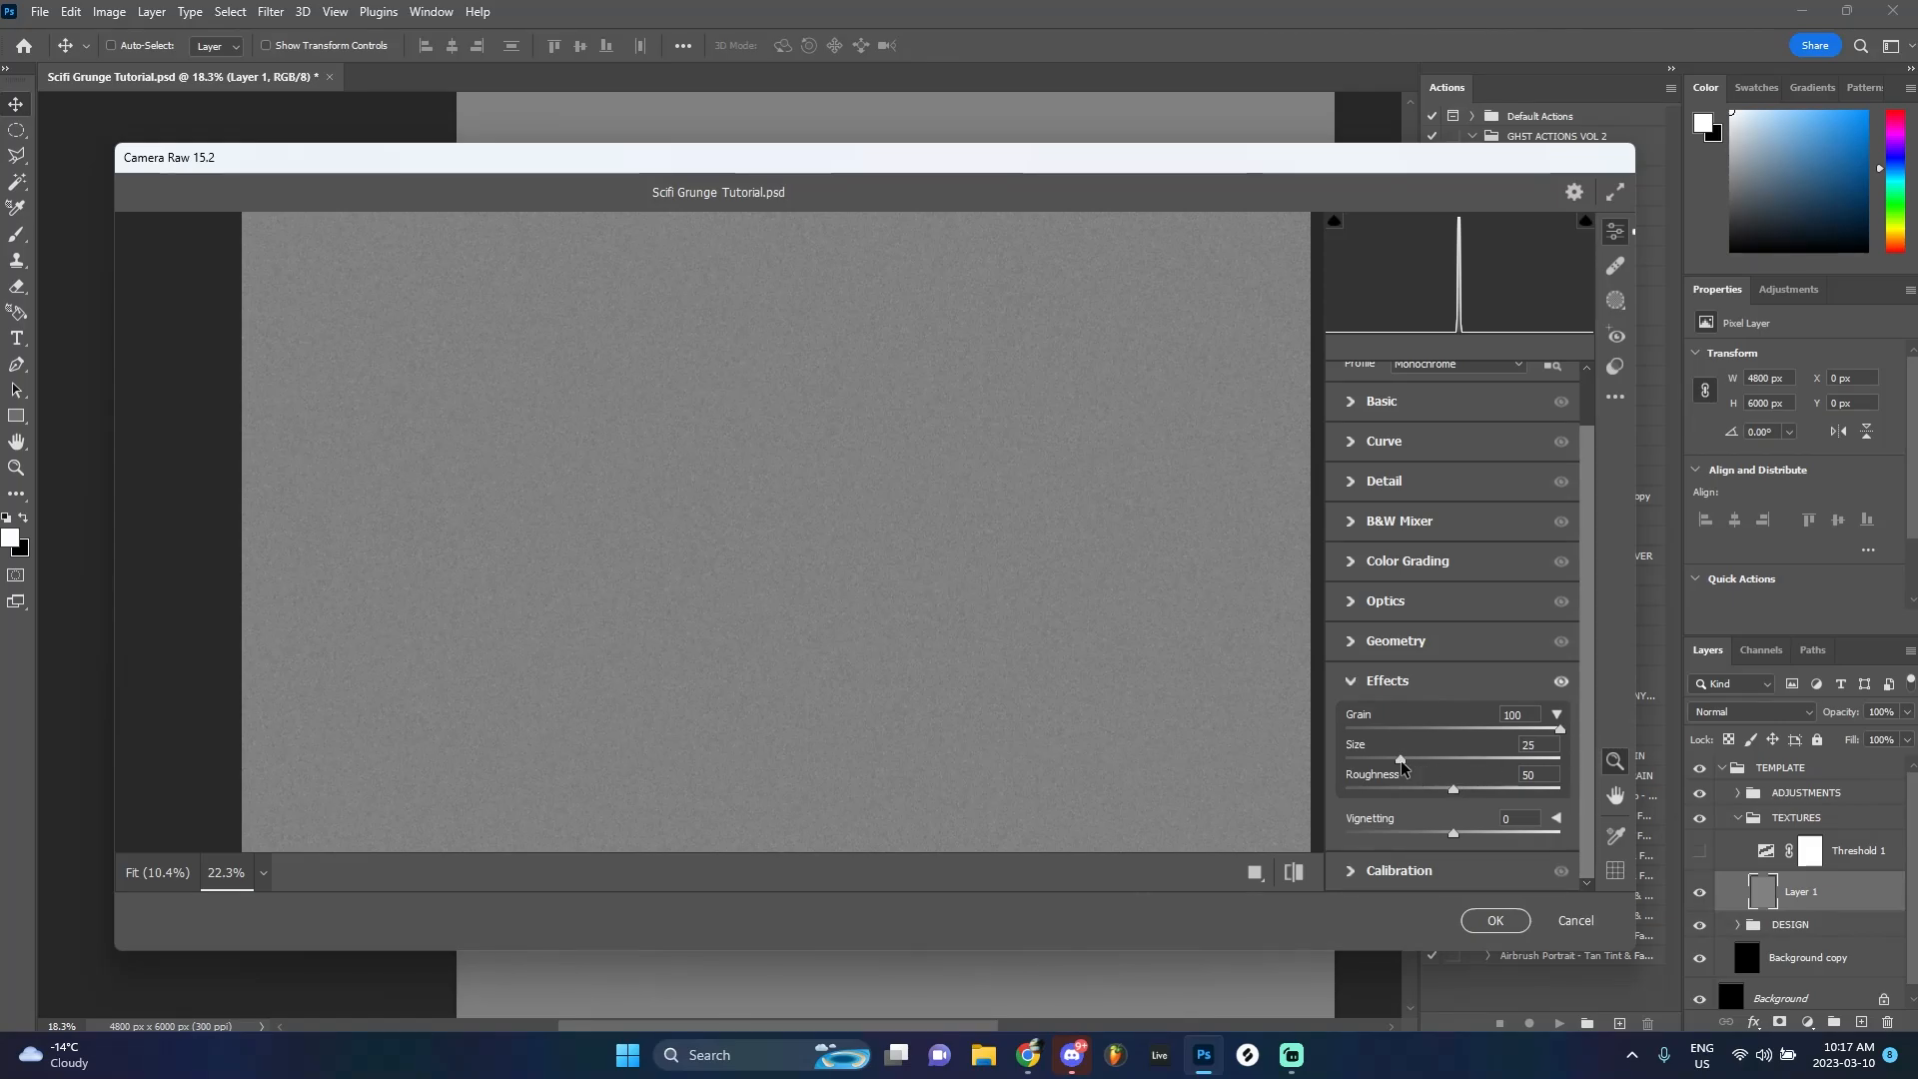
{"action": "left_click_drag", "start_coordinate": [1400, 762], "coordinate": [1494, 788]}
{"action": "left_click", "coordinate": [1489, 917]}
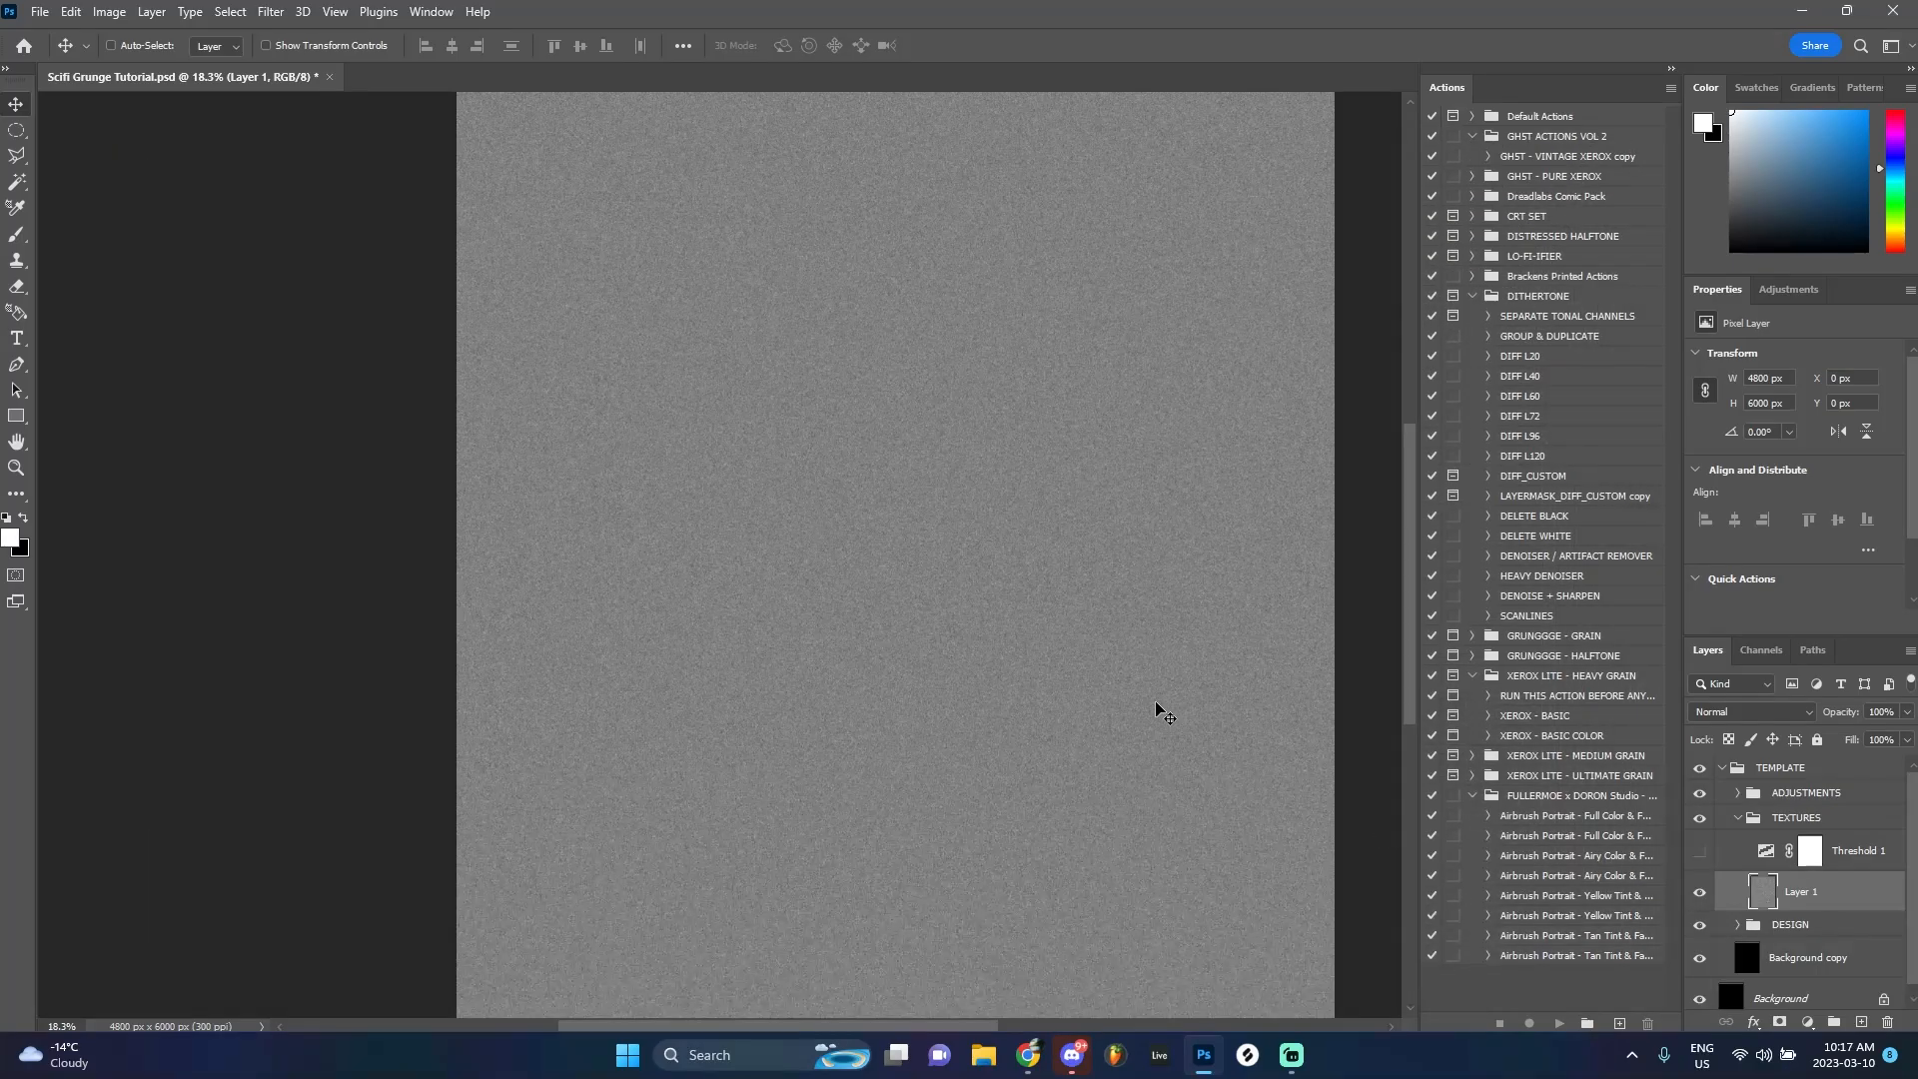
Set the gray grain layer's blend mode to Overlay
{"action": "left_click", "coordinate": [1743, 710]}
{"action": "left_click", "coordinate": [1736, 767]}
{"action": "scroll", "coordinate": [1273, 807], "scroll_direction": "up", "scroll_amount": 6}
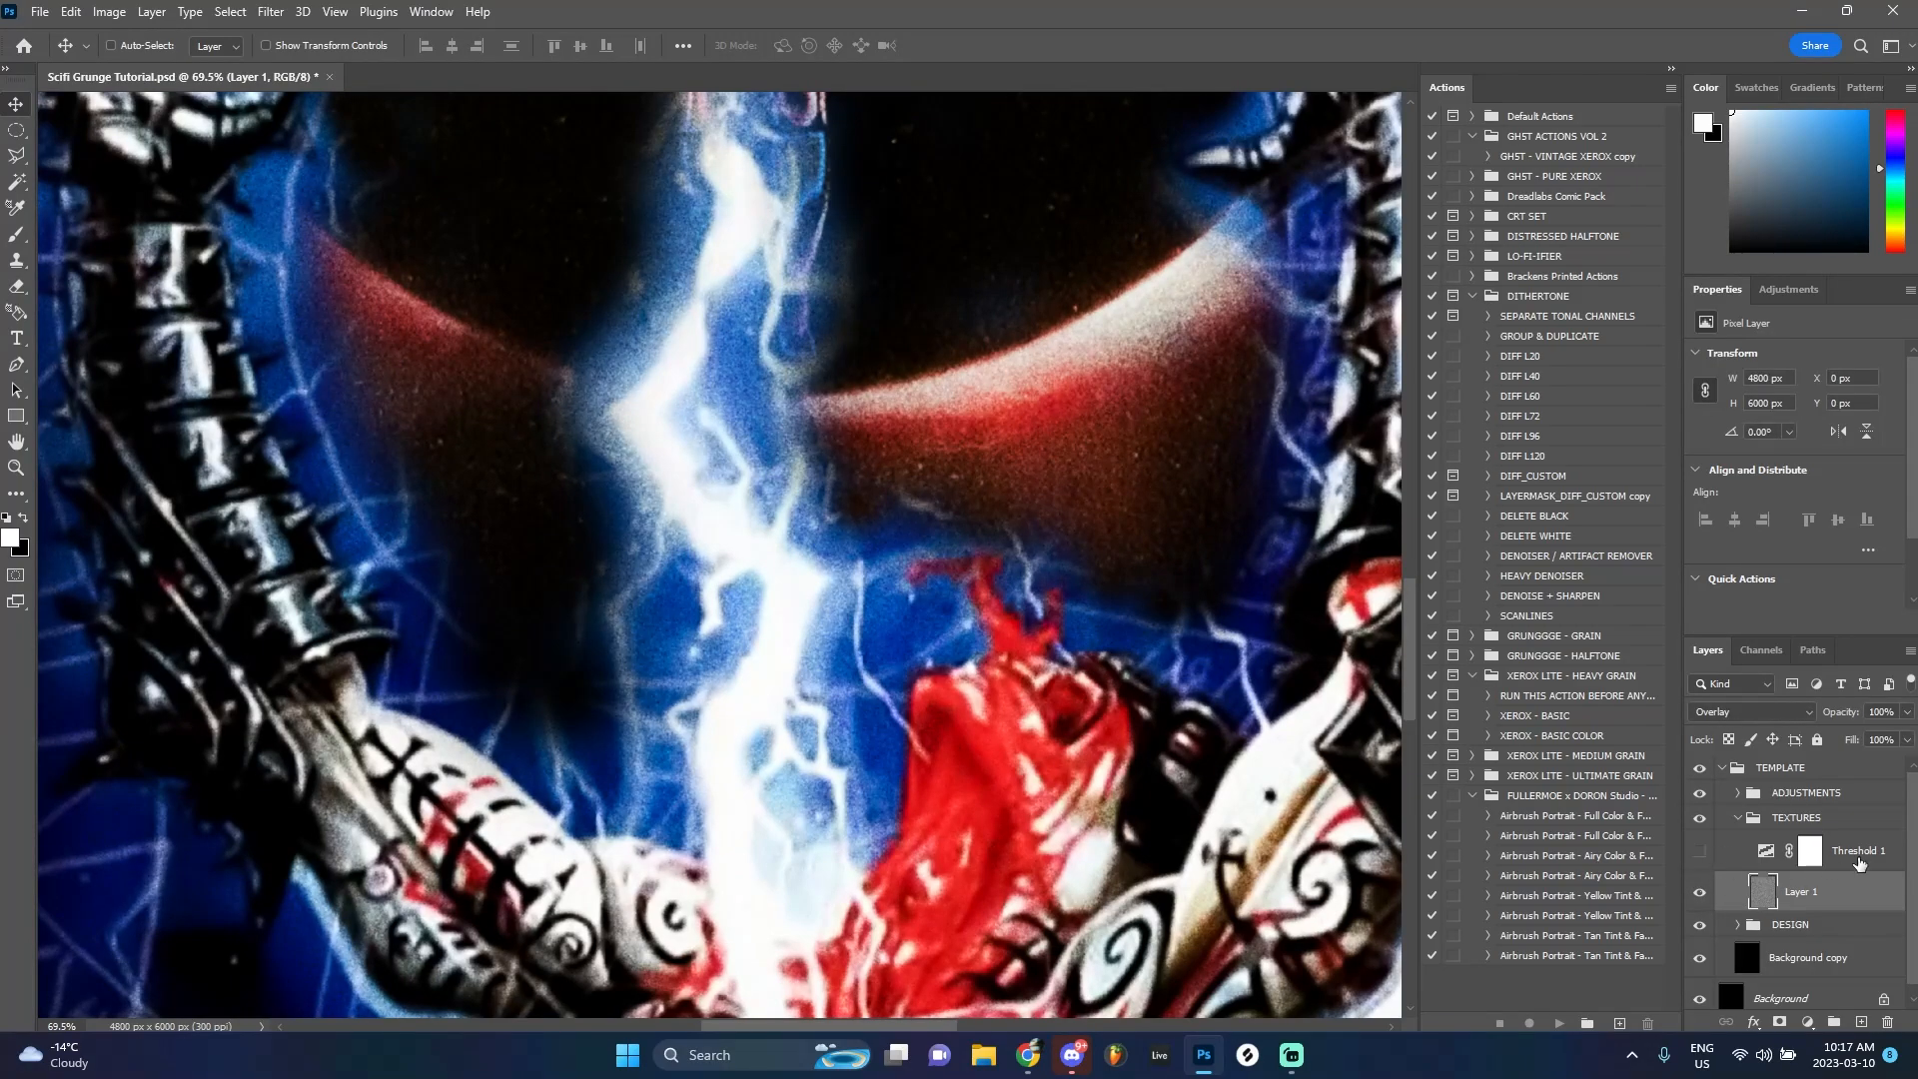
Turn the Threshold layer back on and inspect the grain on the eclipse and figure
{"action": "left_click", "coordinate": [1858, 859]}
{"action": "left_click", "coordinate": [1699, 850]}
{"action": "scroll", "coordinate": [1004, 642], "scroll_direction": "down", "scroll_amount": 5}
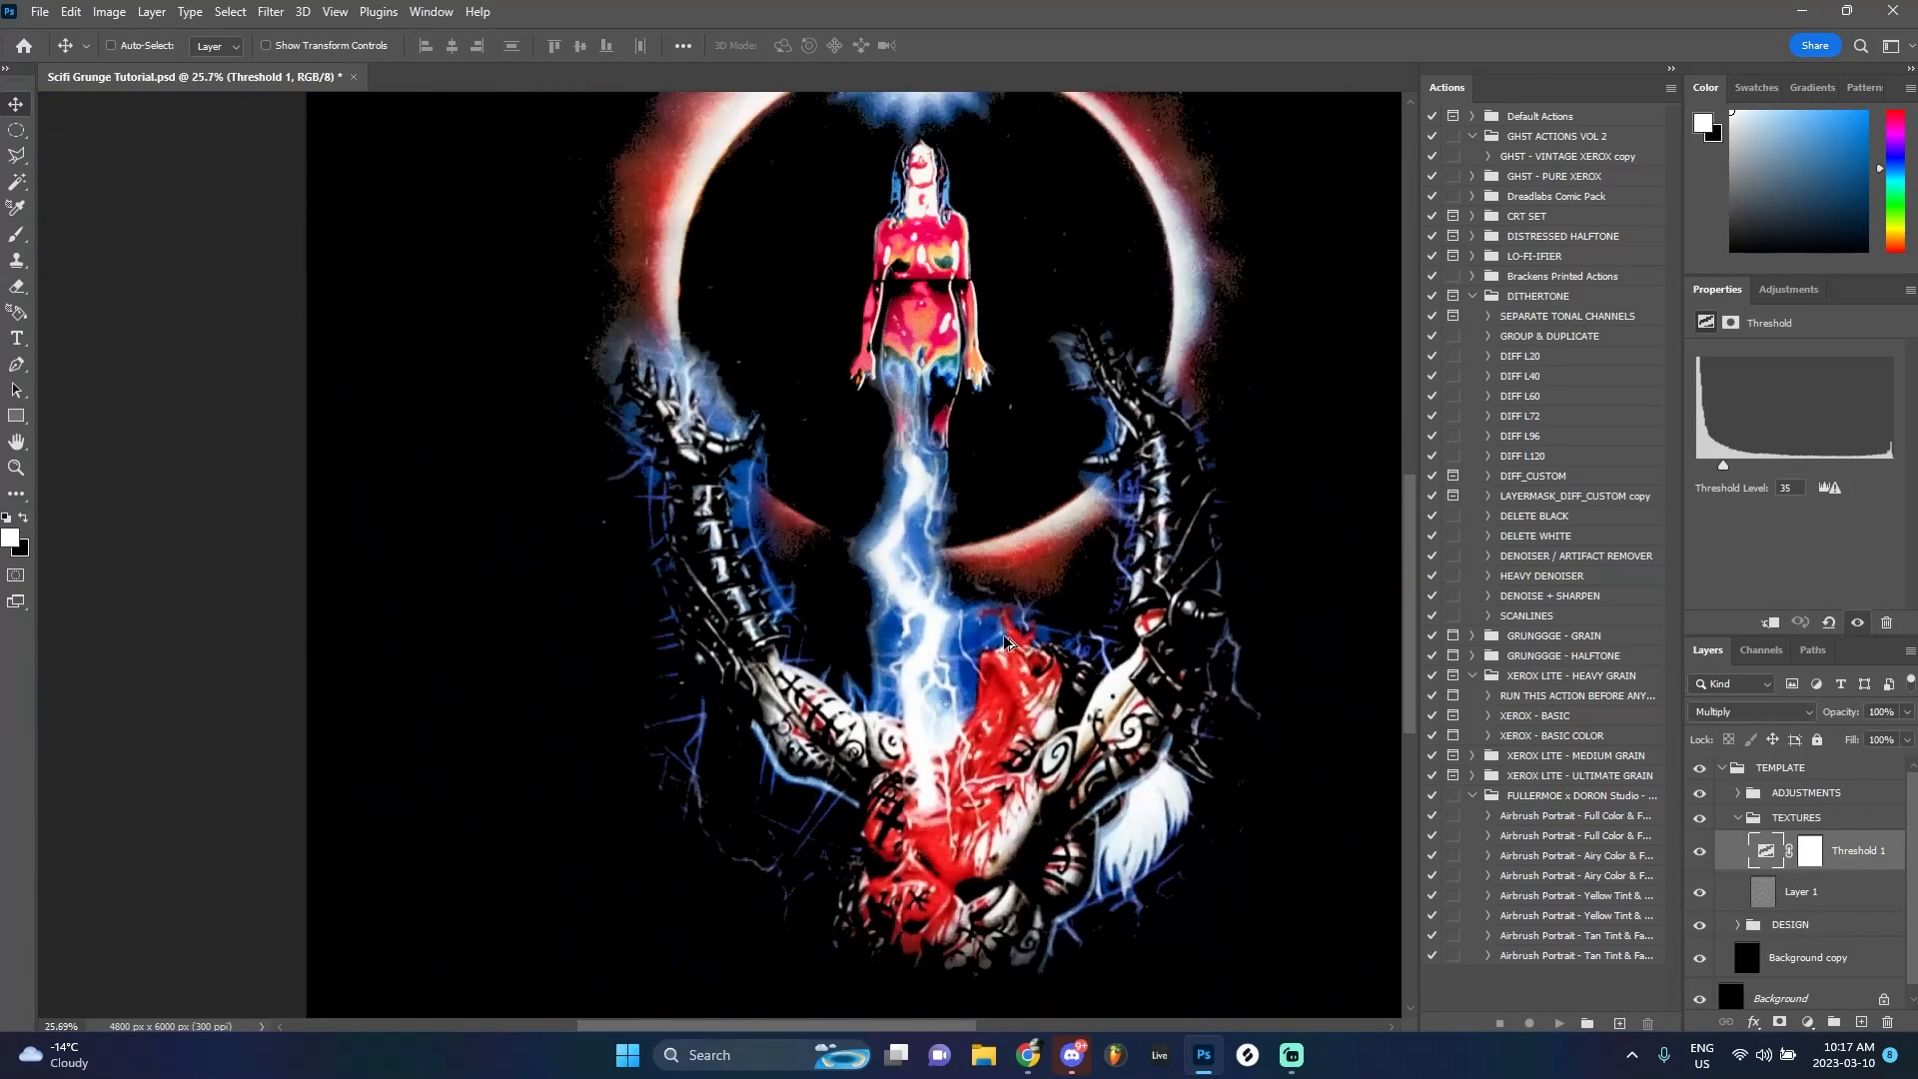
{"action": "scroll", "coordinate": [1004, 643], "scroll_direction": "up", "scroll_amount": 2}
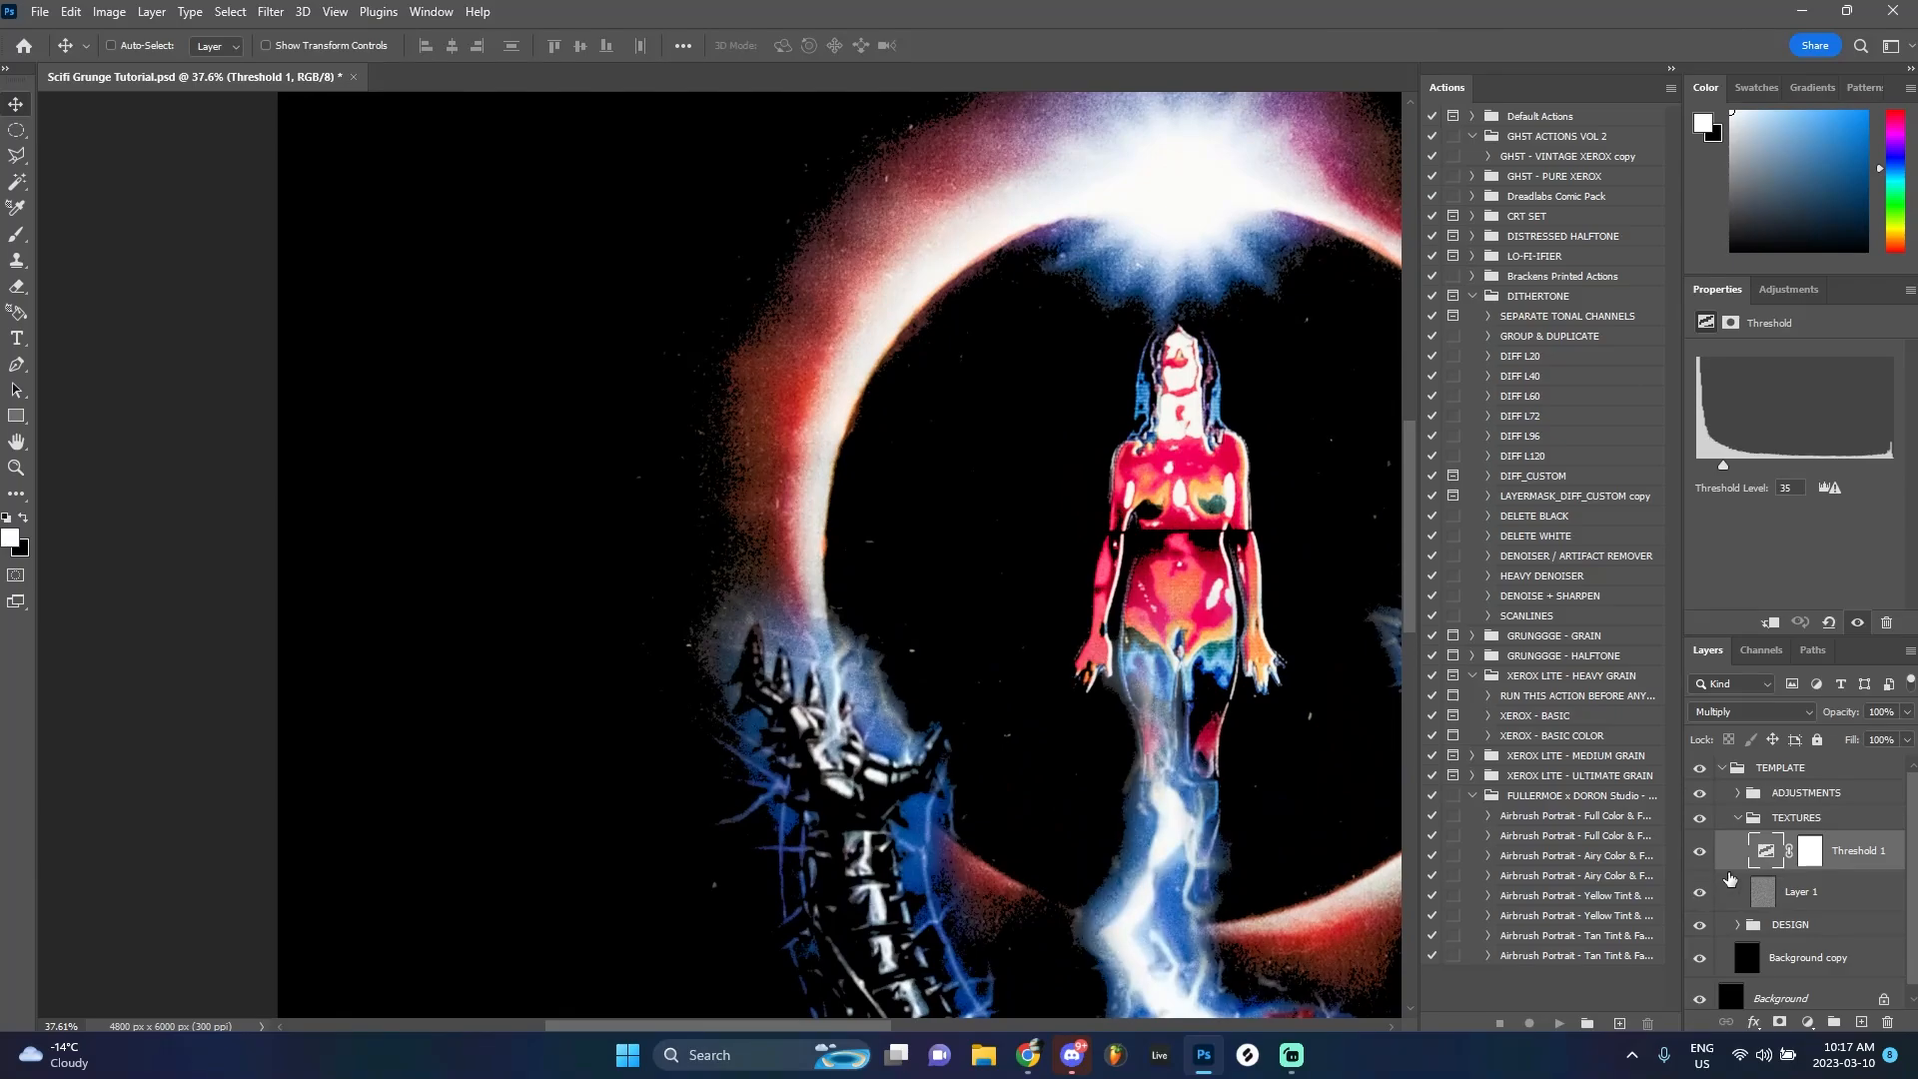
{"action": "scroll", "coordinate": [1230, 734], "scroll_direction": "down", "scroll_amount": 3}
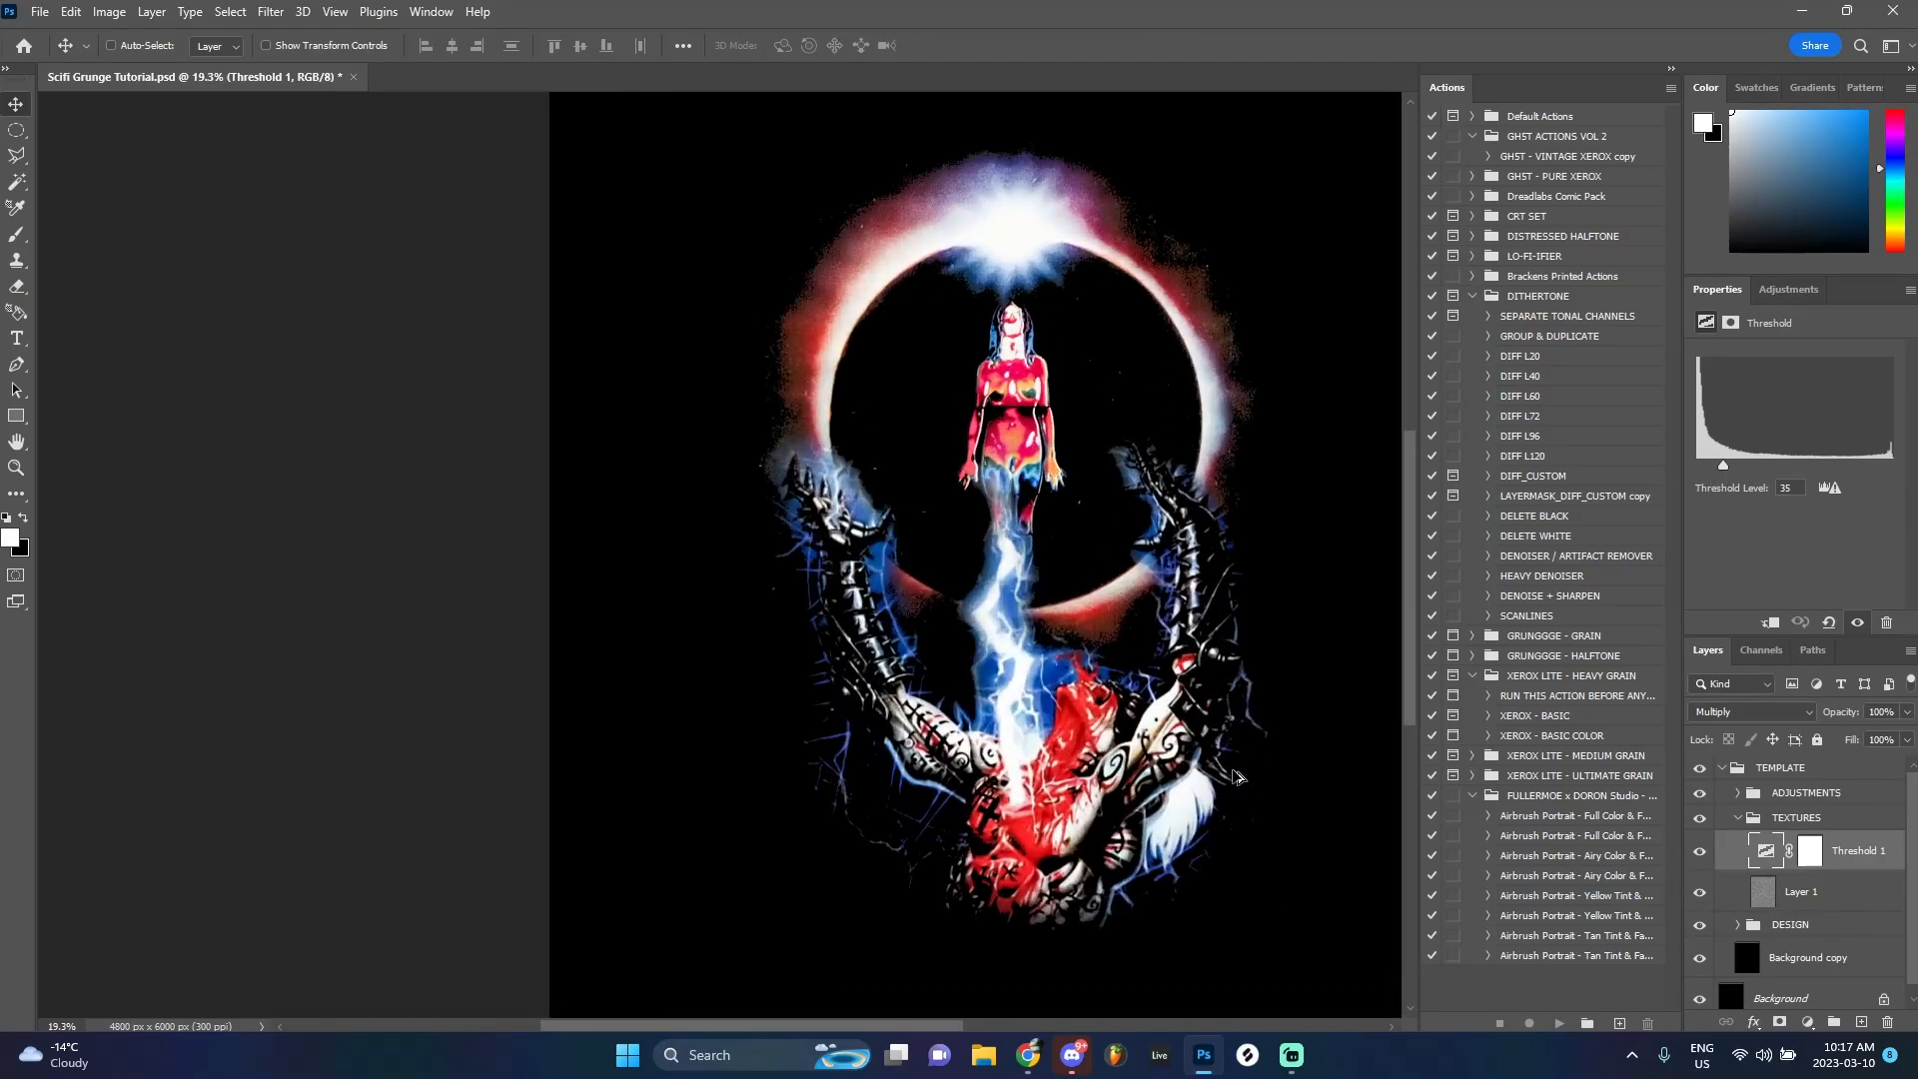
Duplicate the grain layer and set the copy's blend mode to Soft Light
{"action": "left_click", "coordinate": [1789, 892]}
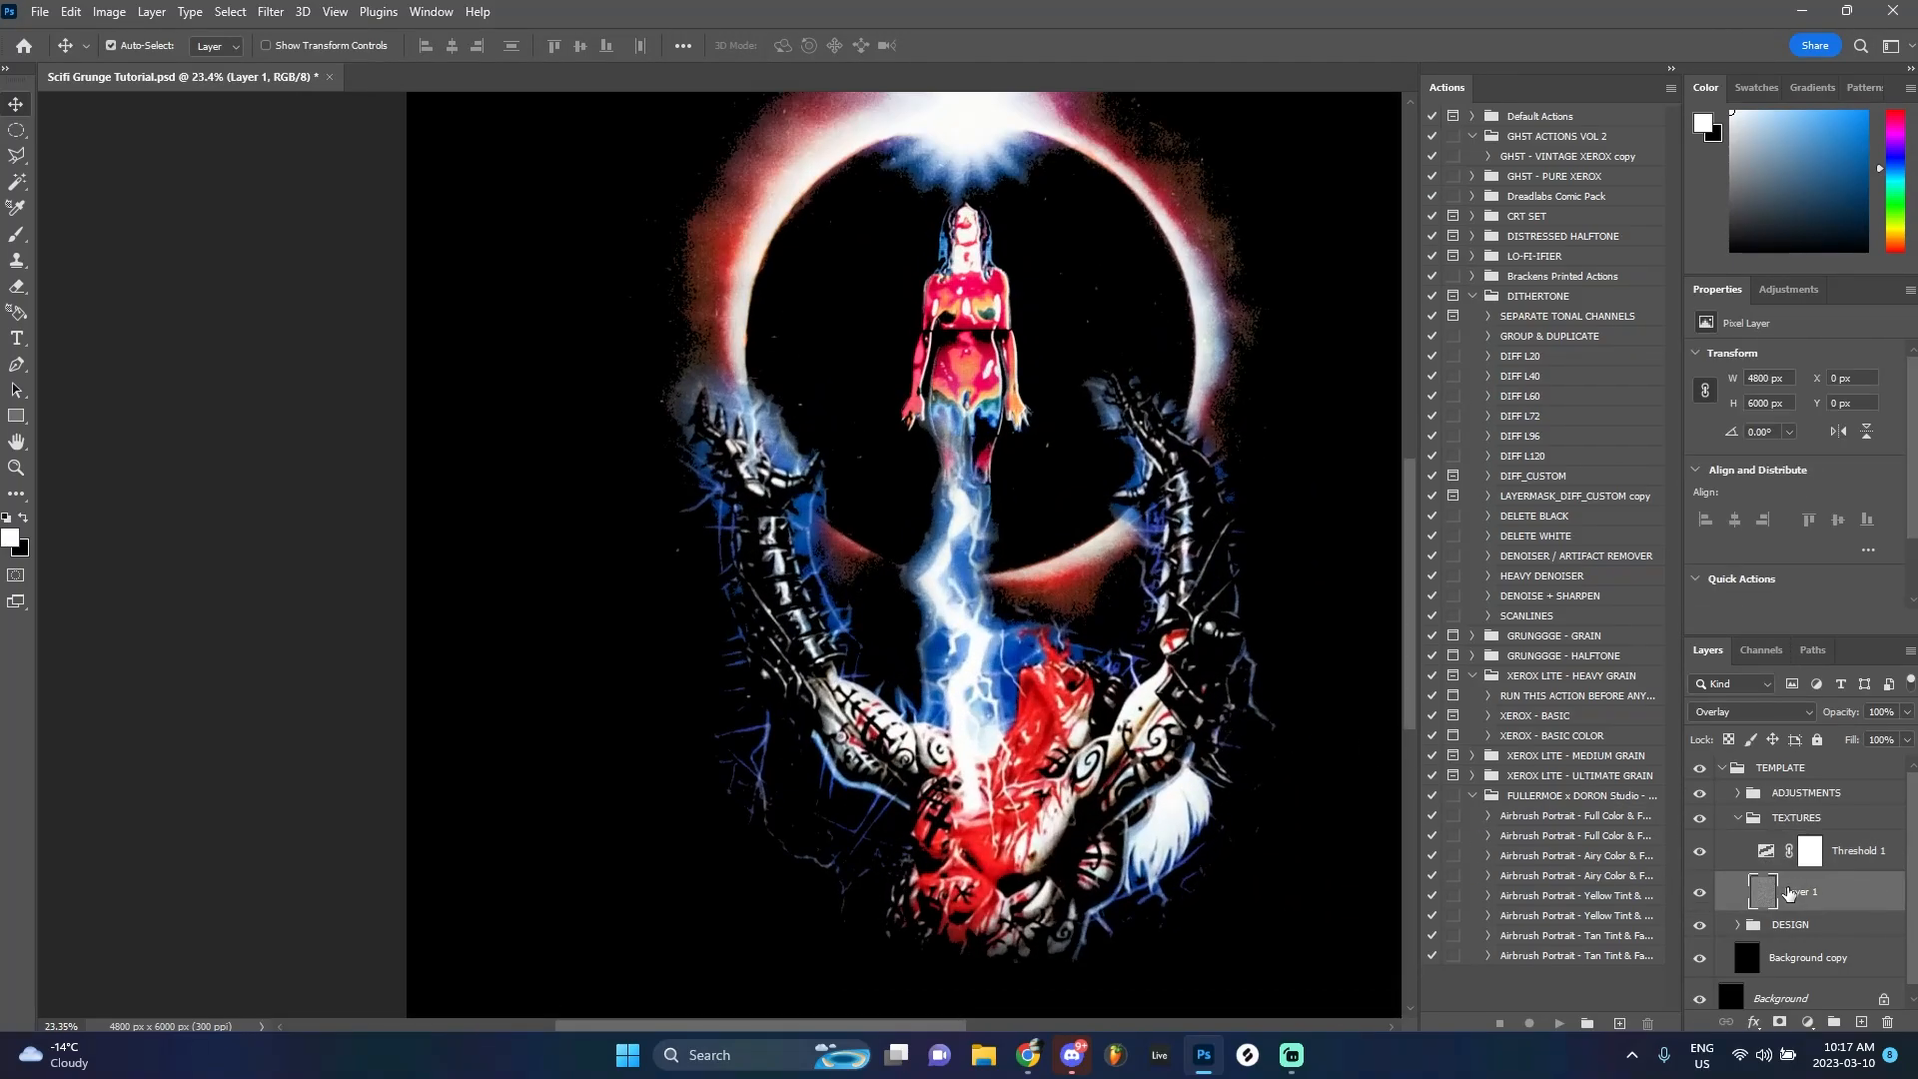
{"action": "key", "text": "ctrl+j"}
{"action": "left_click", "coordinate": [1748, 711]}
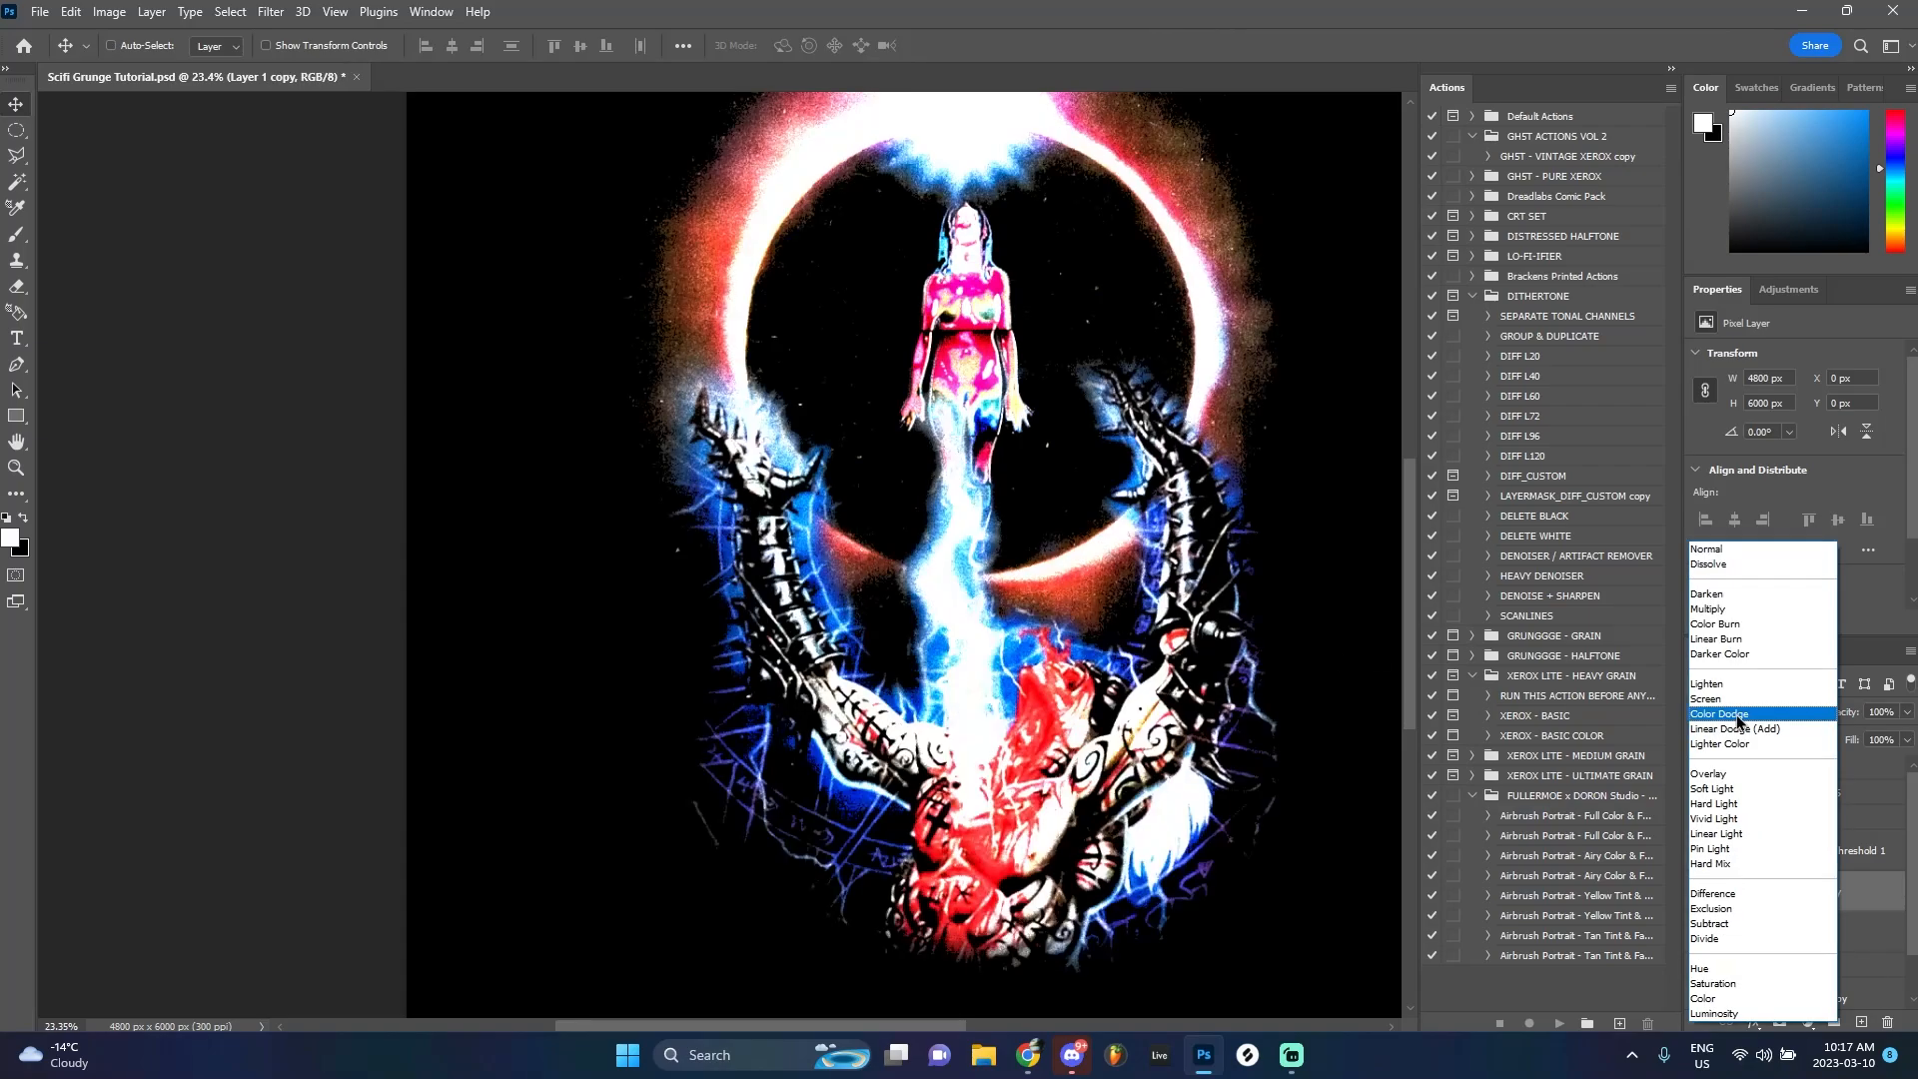
{"action": "left_click", "coordinate": [1736, 775]}
{"action": "scroll", "coordinate": [1136, 656], "scroll_direction": "up", "scroll_amount": 1}
{"action": "scroll", "coordinate": [1136, 656], "scroll_direction": "up", "scroll_amount": 4}
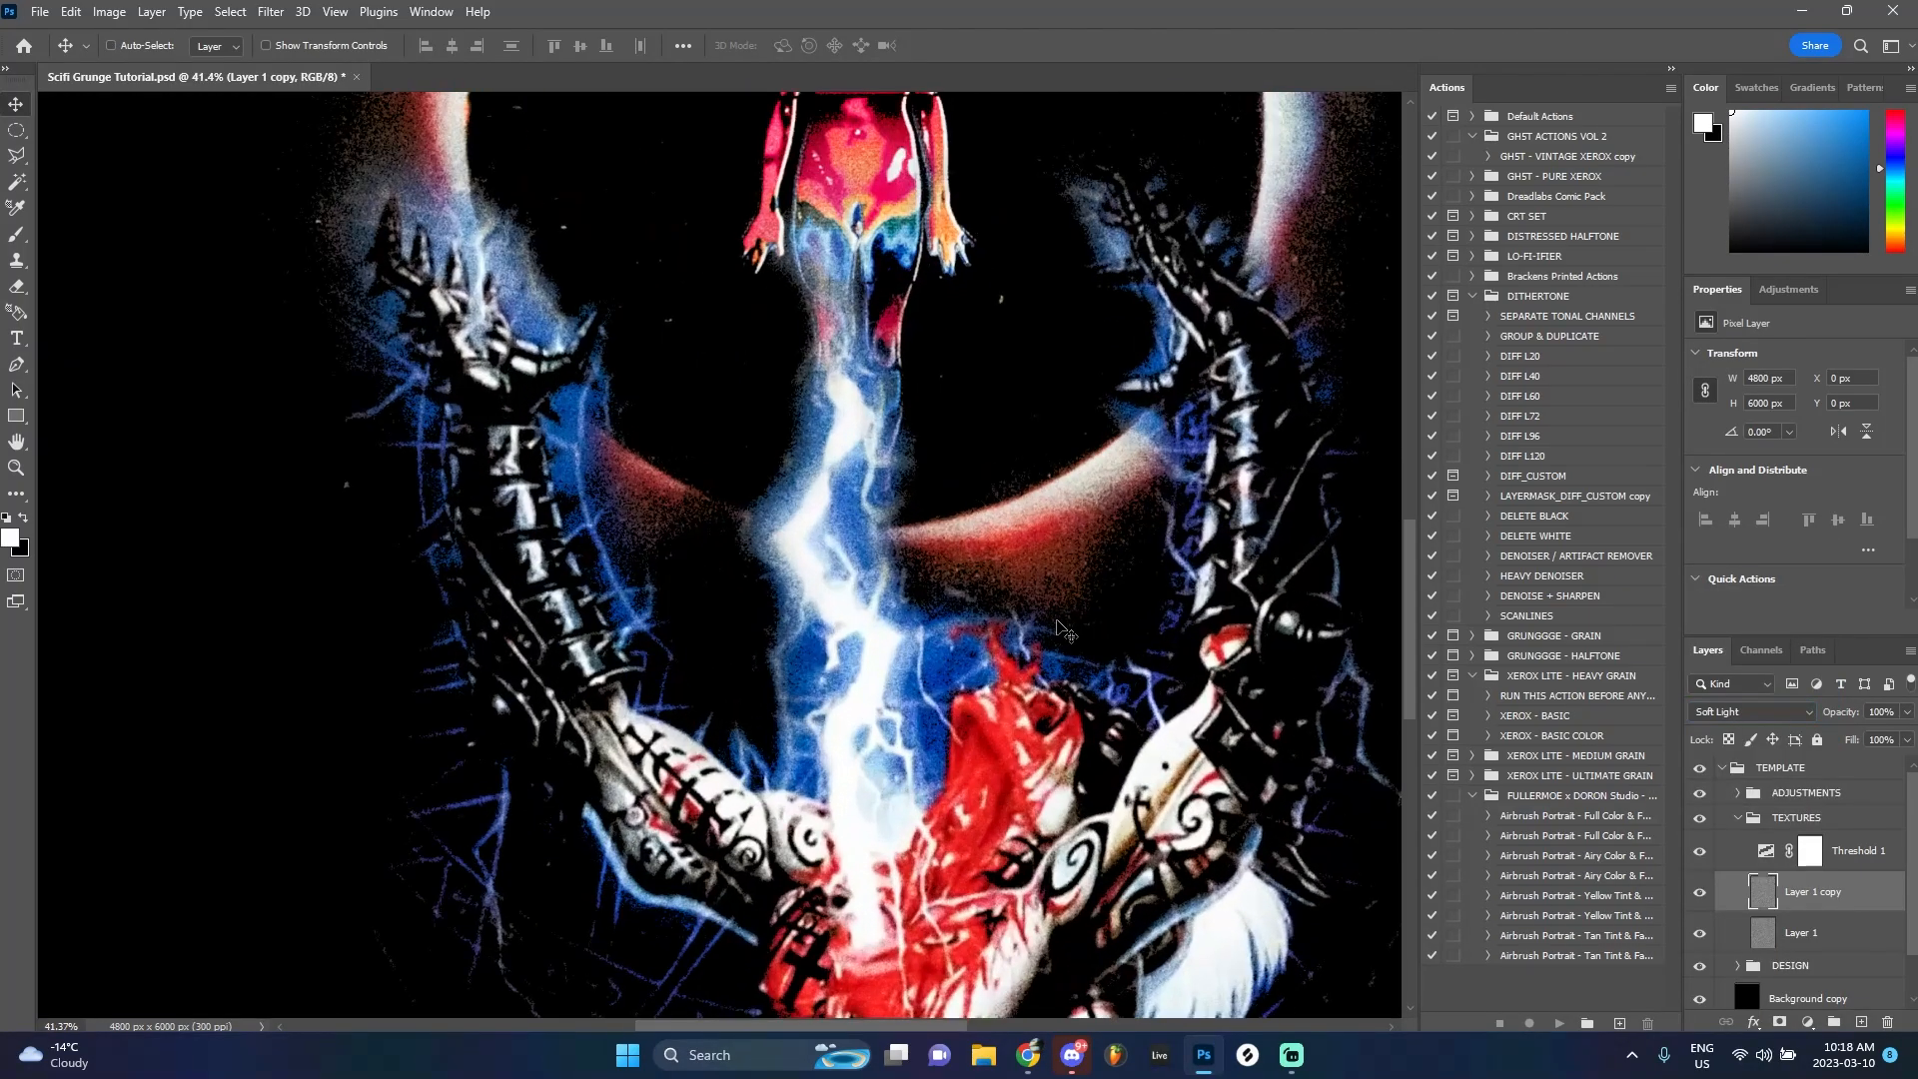
Group the two grain layers together
{"action": "left_click", "coordinate": [1804, 930], "text": "shift"}
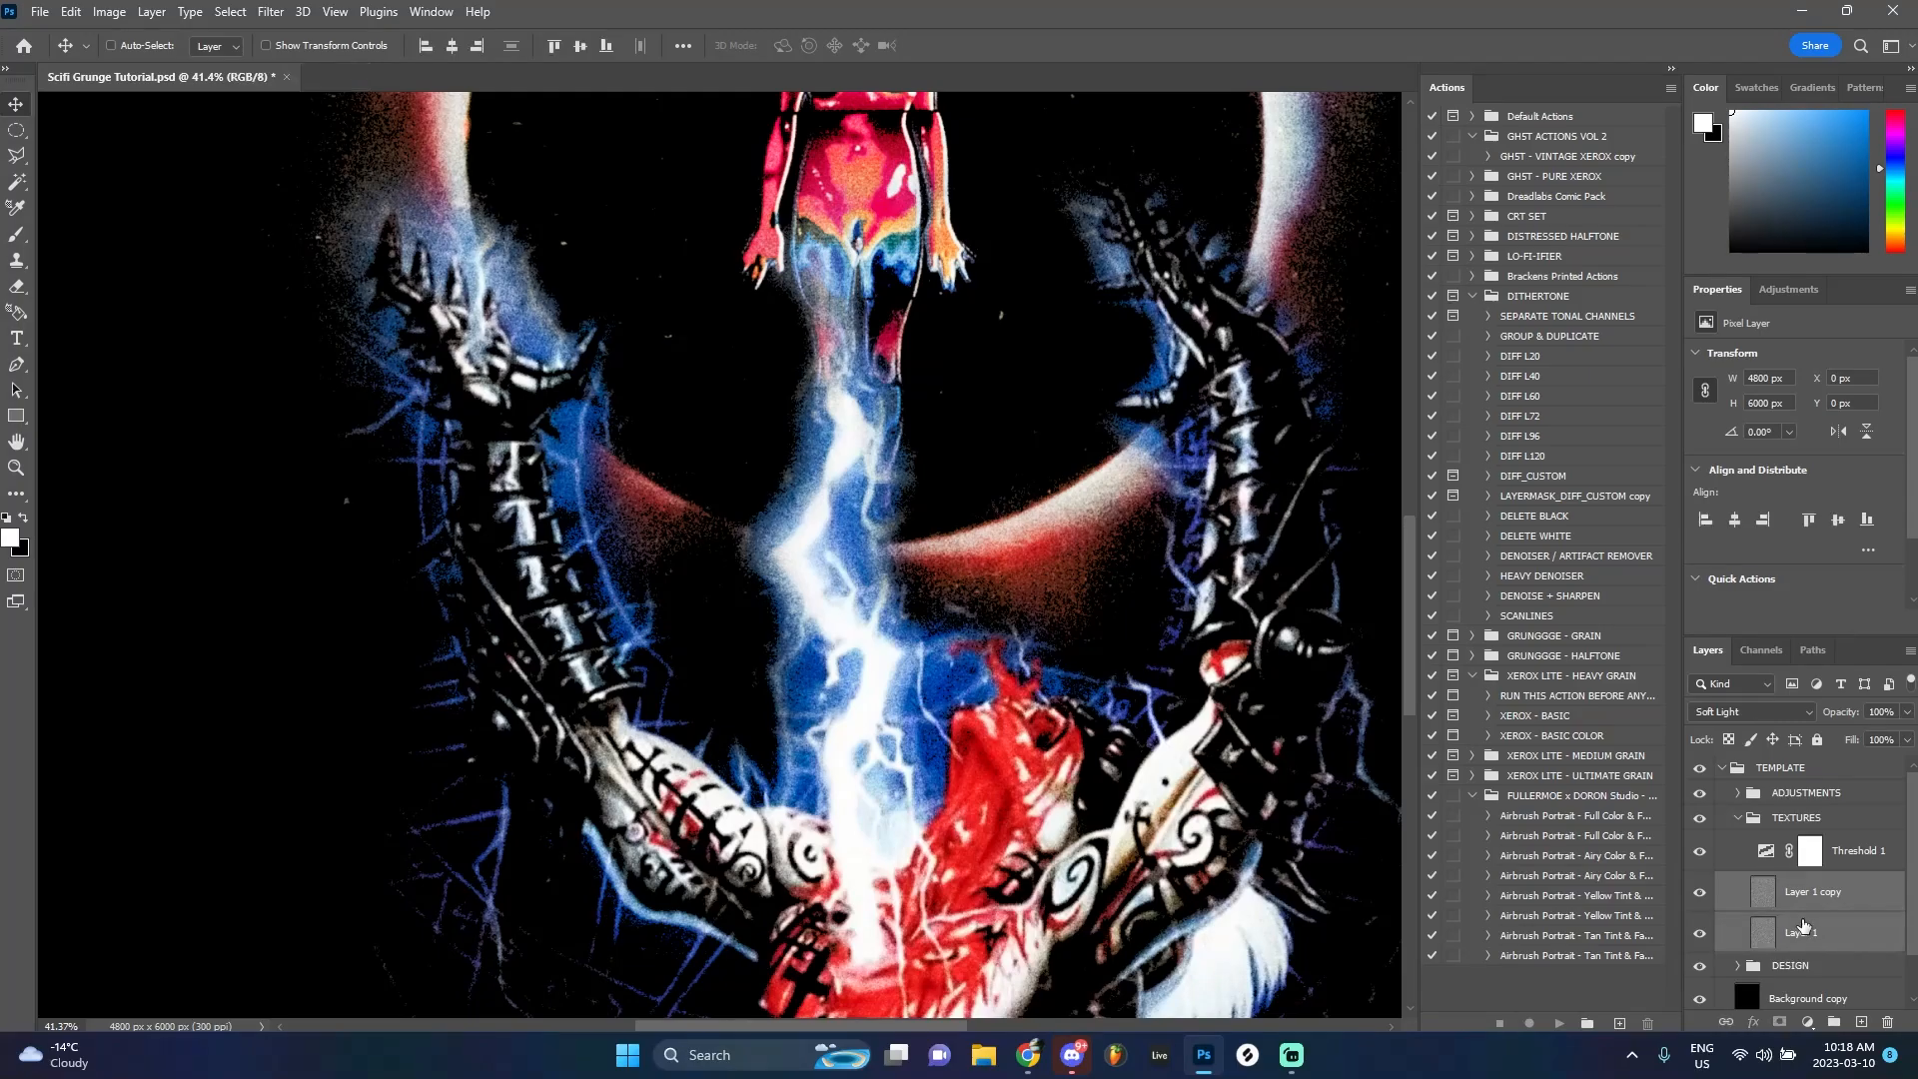
{"action": "key", "text": "ctrl+g"}
Try a duplicate of the grain layer group and undo it
{"action": "key", "text": "ctrl+j"}
{"action": "scroll", "coordinate": [1074, 504], "scroll_direction": "down", "scroll_amount": 2}
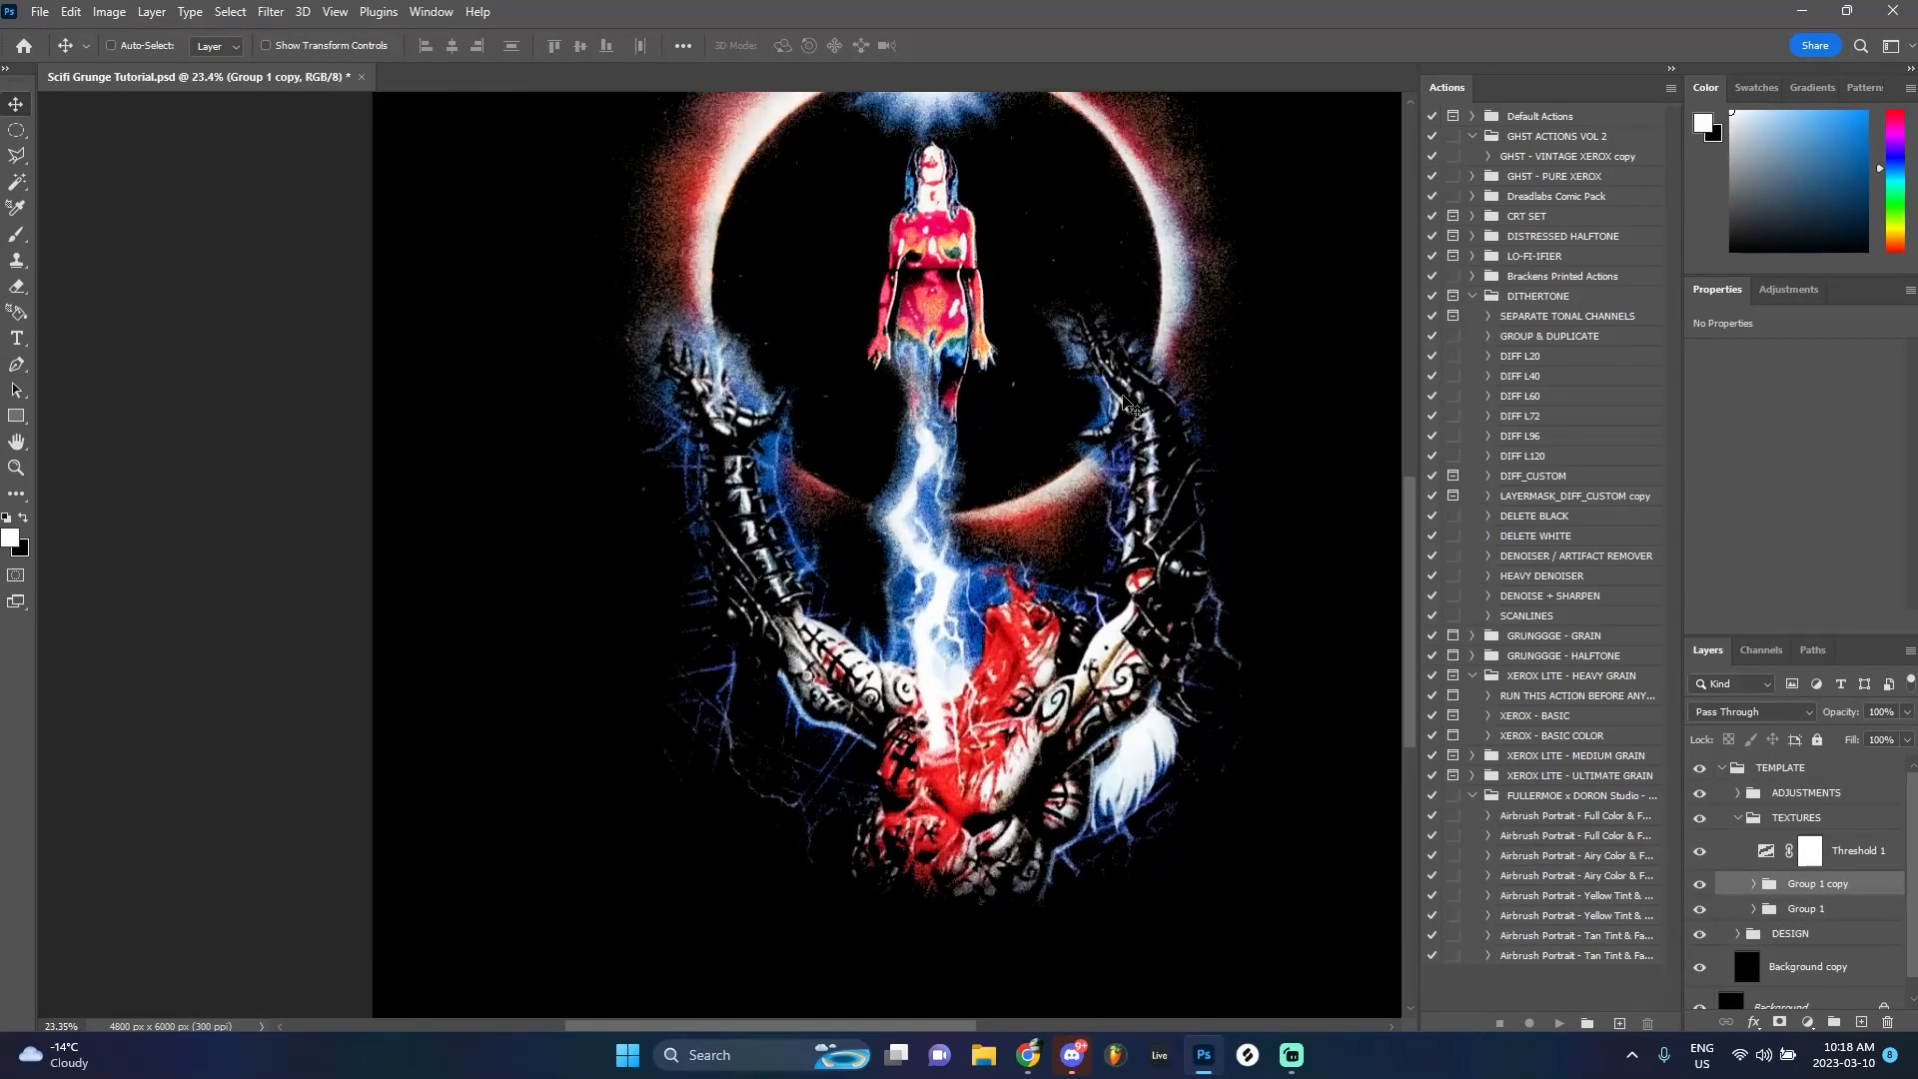
{"action": "key", "text": "ctrl+z"}
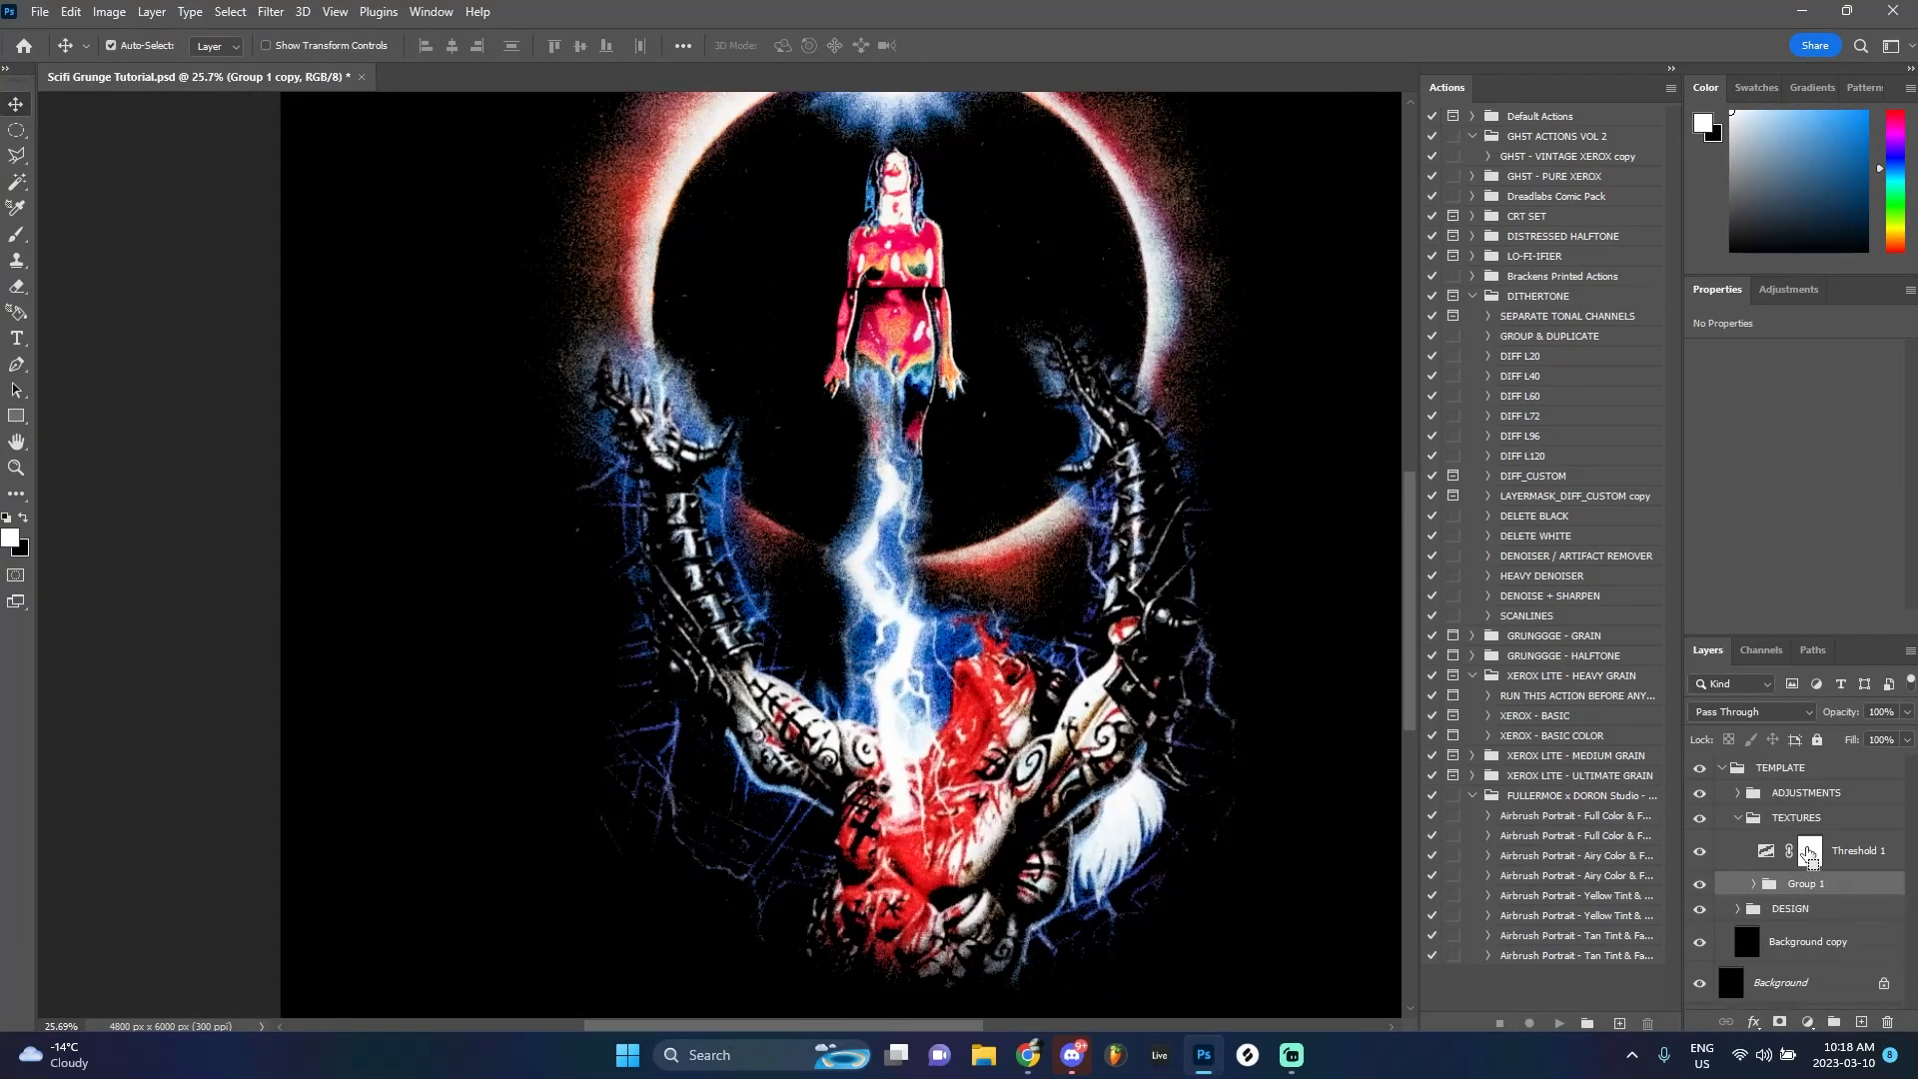
Rename the group of grain layers as NOISE
{"action": "double_click", "coordinate": [1803, 884]}
Set the Threshold layer's level to 44, hiding the lightning figure layer only while adjusting it
{"action": "left_click", "coordinate": [1810, 850]}
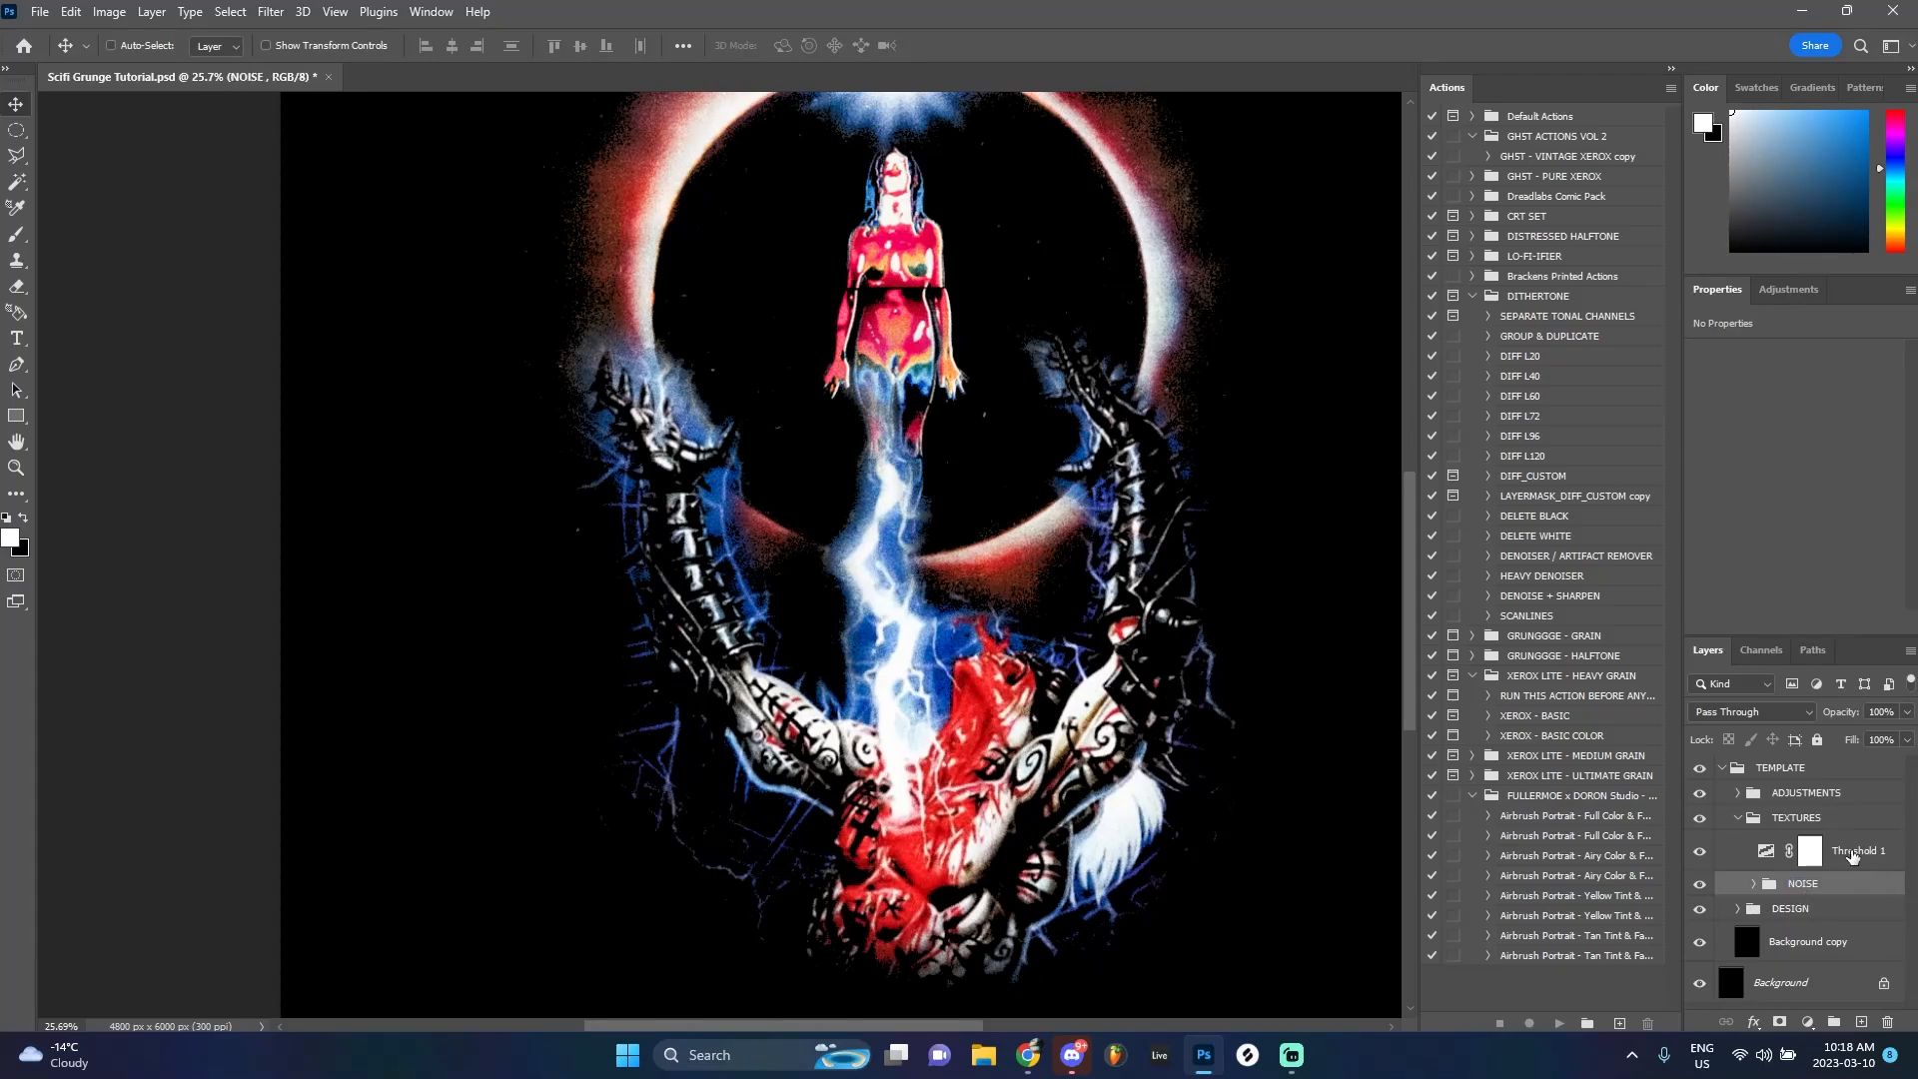
{"action": "scroll", "coordinate": [1245, 634], "scroll_direction": "down", "scroll_amount": 1}
{"action": "left_click", "coordinate": [1737, 909]}
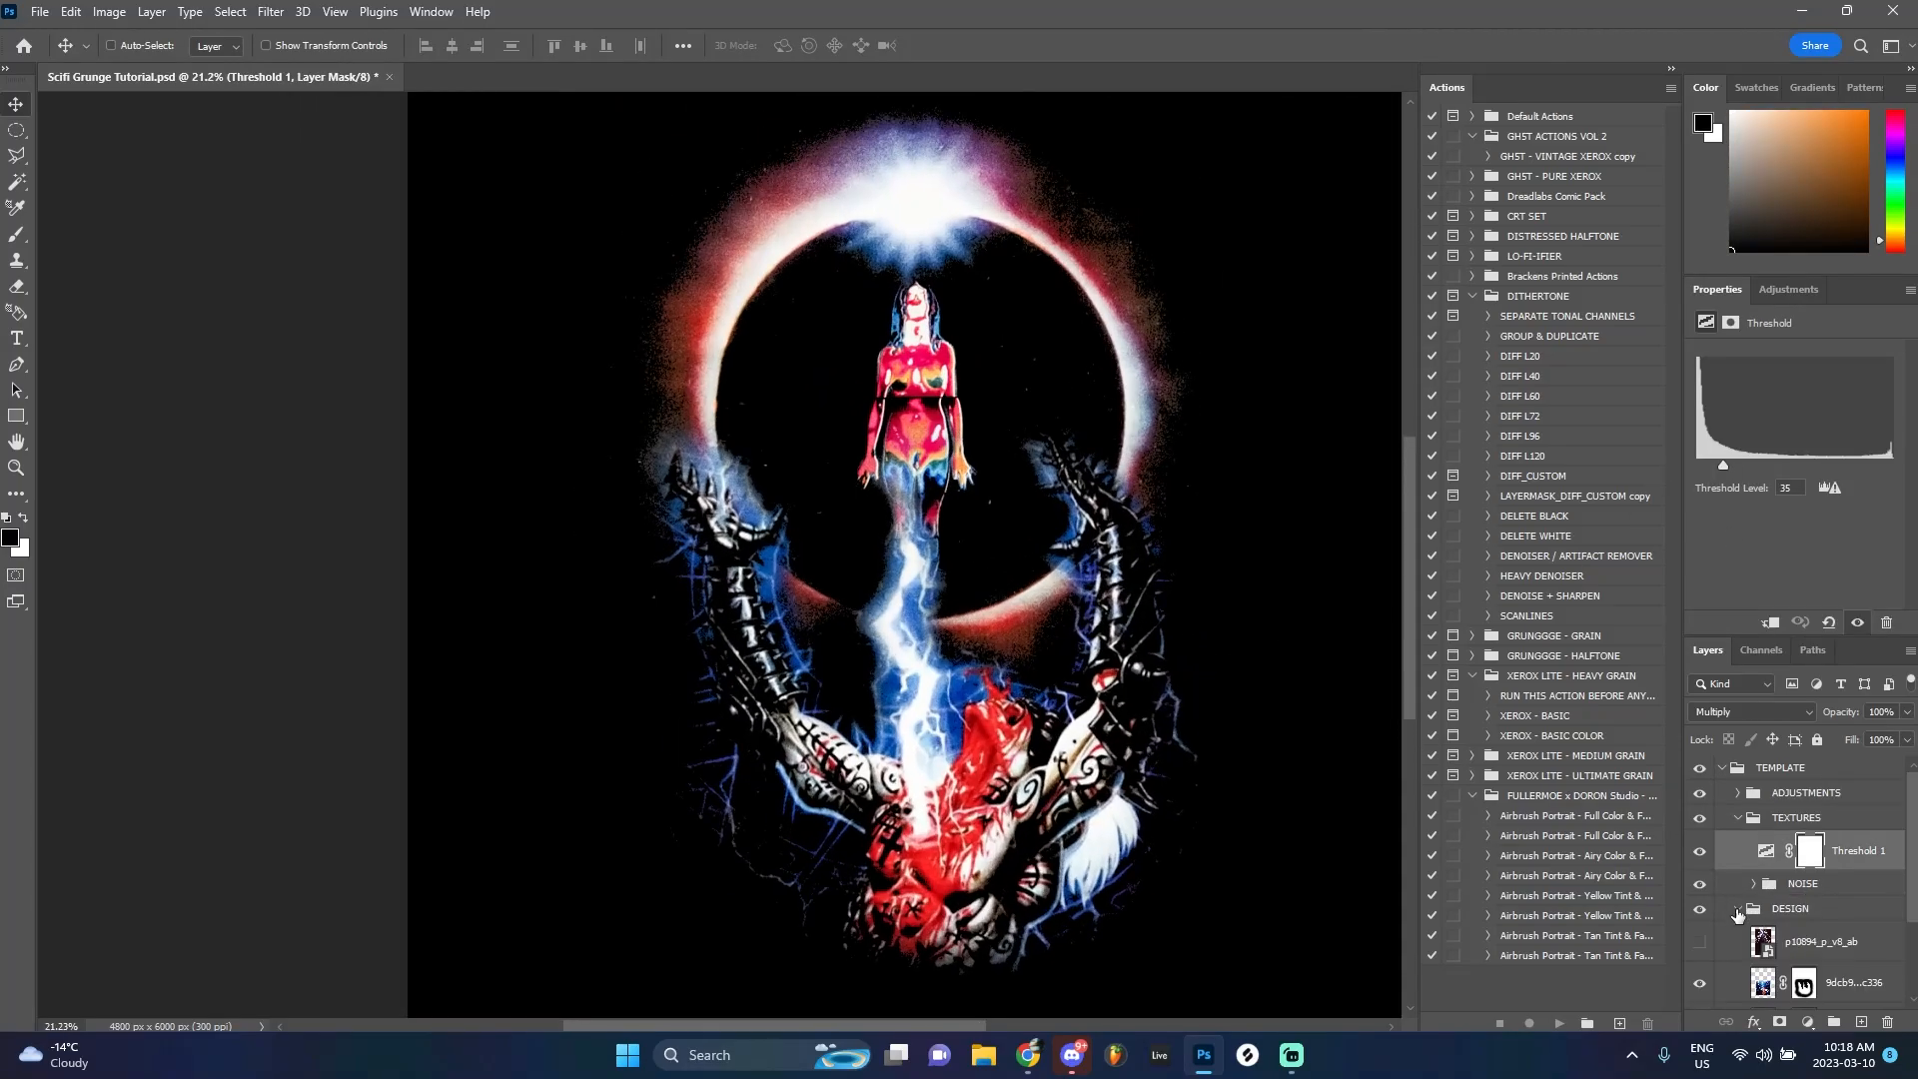
{"action": "scroll", "coordinate": [1712, 941], "scroll_direction": "down", "scroll_amount": 1}
{"action": "left_click", "coordinate": [1699, 975]}
{"action": "left_click", "coordinate": [1699, 975]}
{"action": "left_click", "coordinate": [1699, 934]}
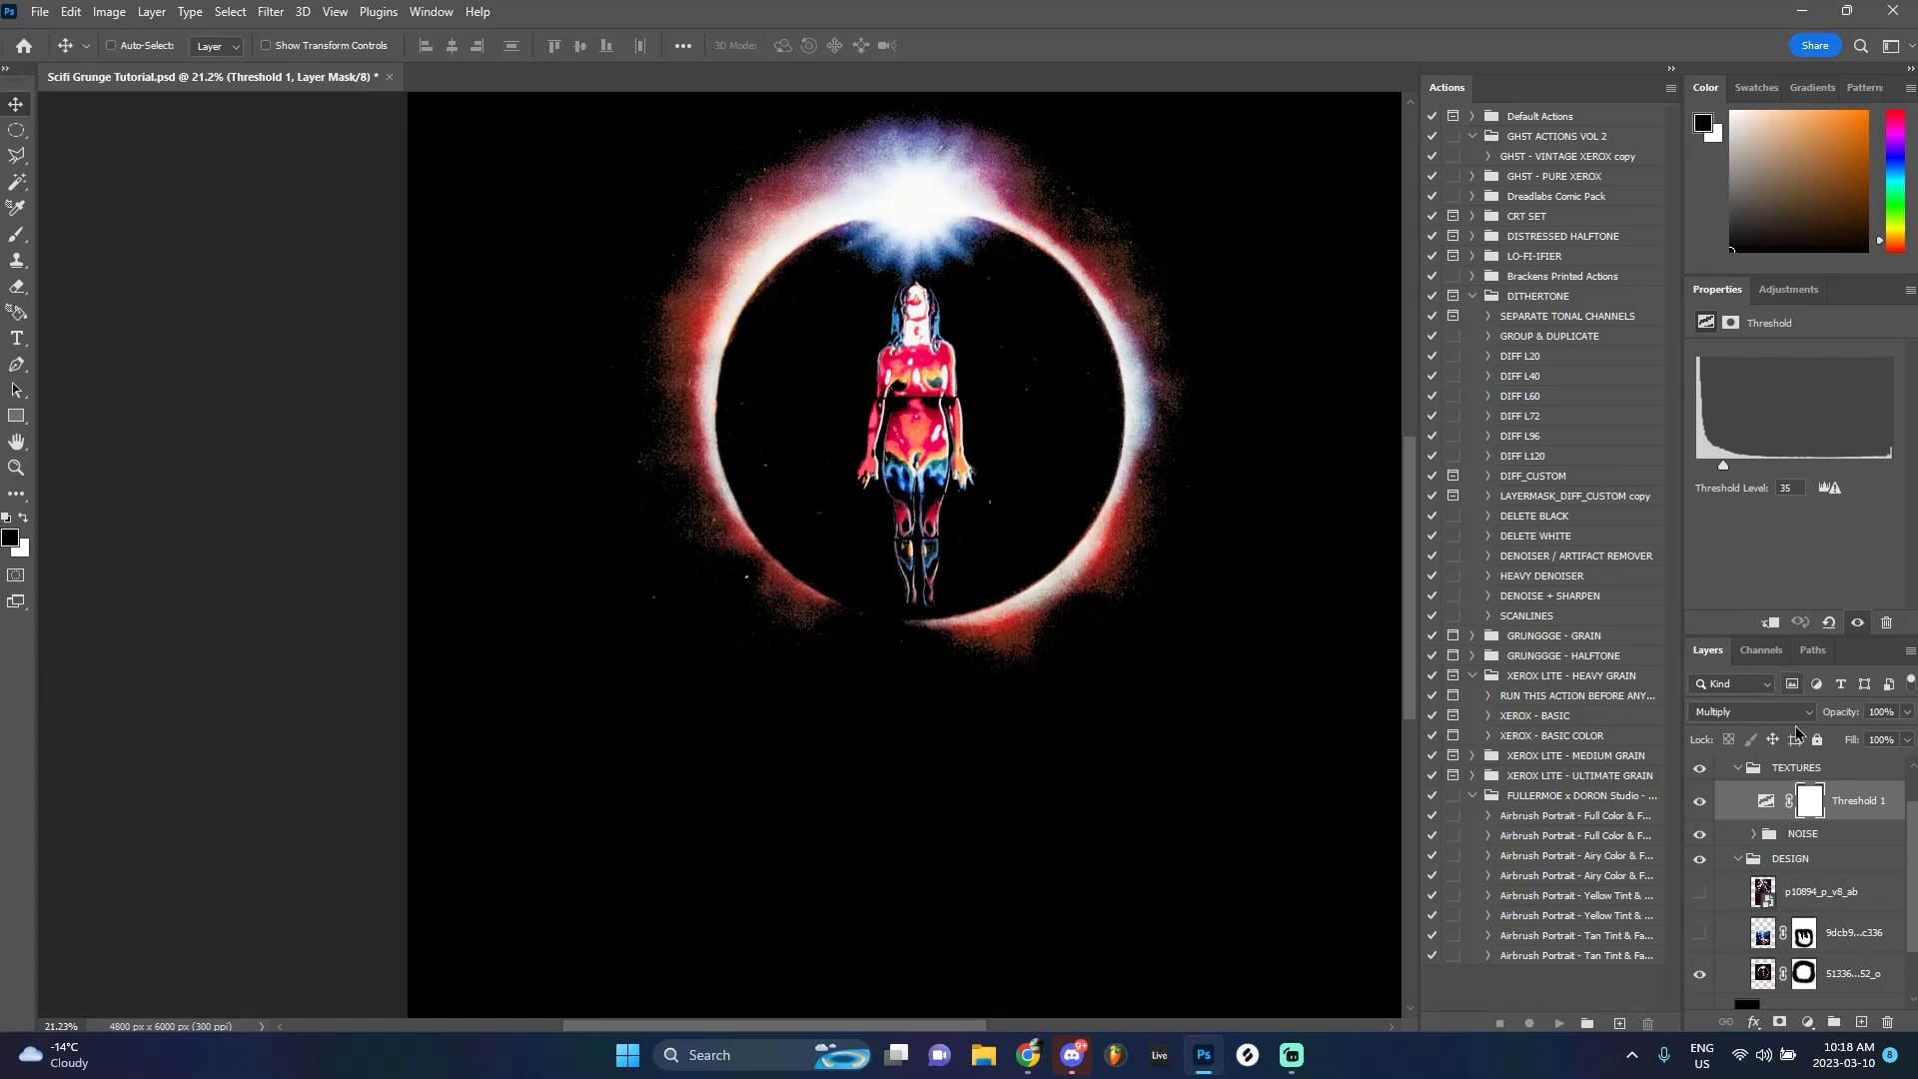
{"action": "mouse_move", "coordinate": [1722, 469]}
{"action": "left_mouse_down"}
{"action": "mouse_move", "coordinate": [1749, 464]}
{"action": "mouse_move", "coordinate": [1733, 459]}
{"action": "left_mouse_up"}
{"action": "left_click", "coordinate": [1699, 934]}
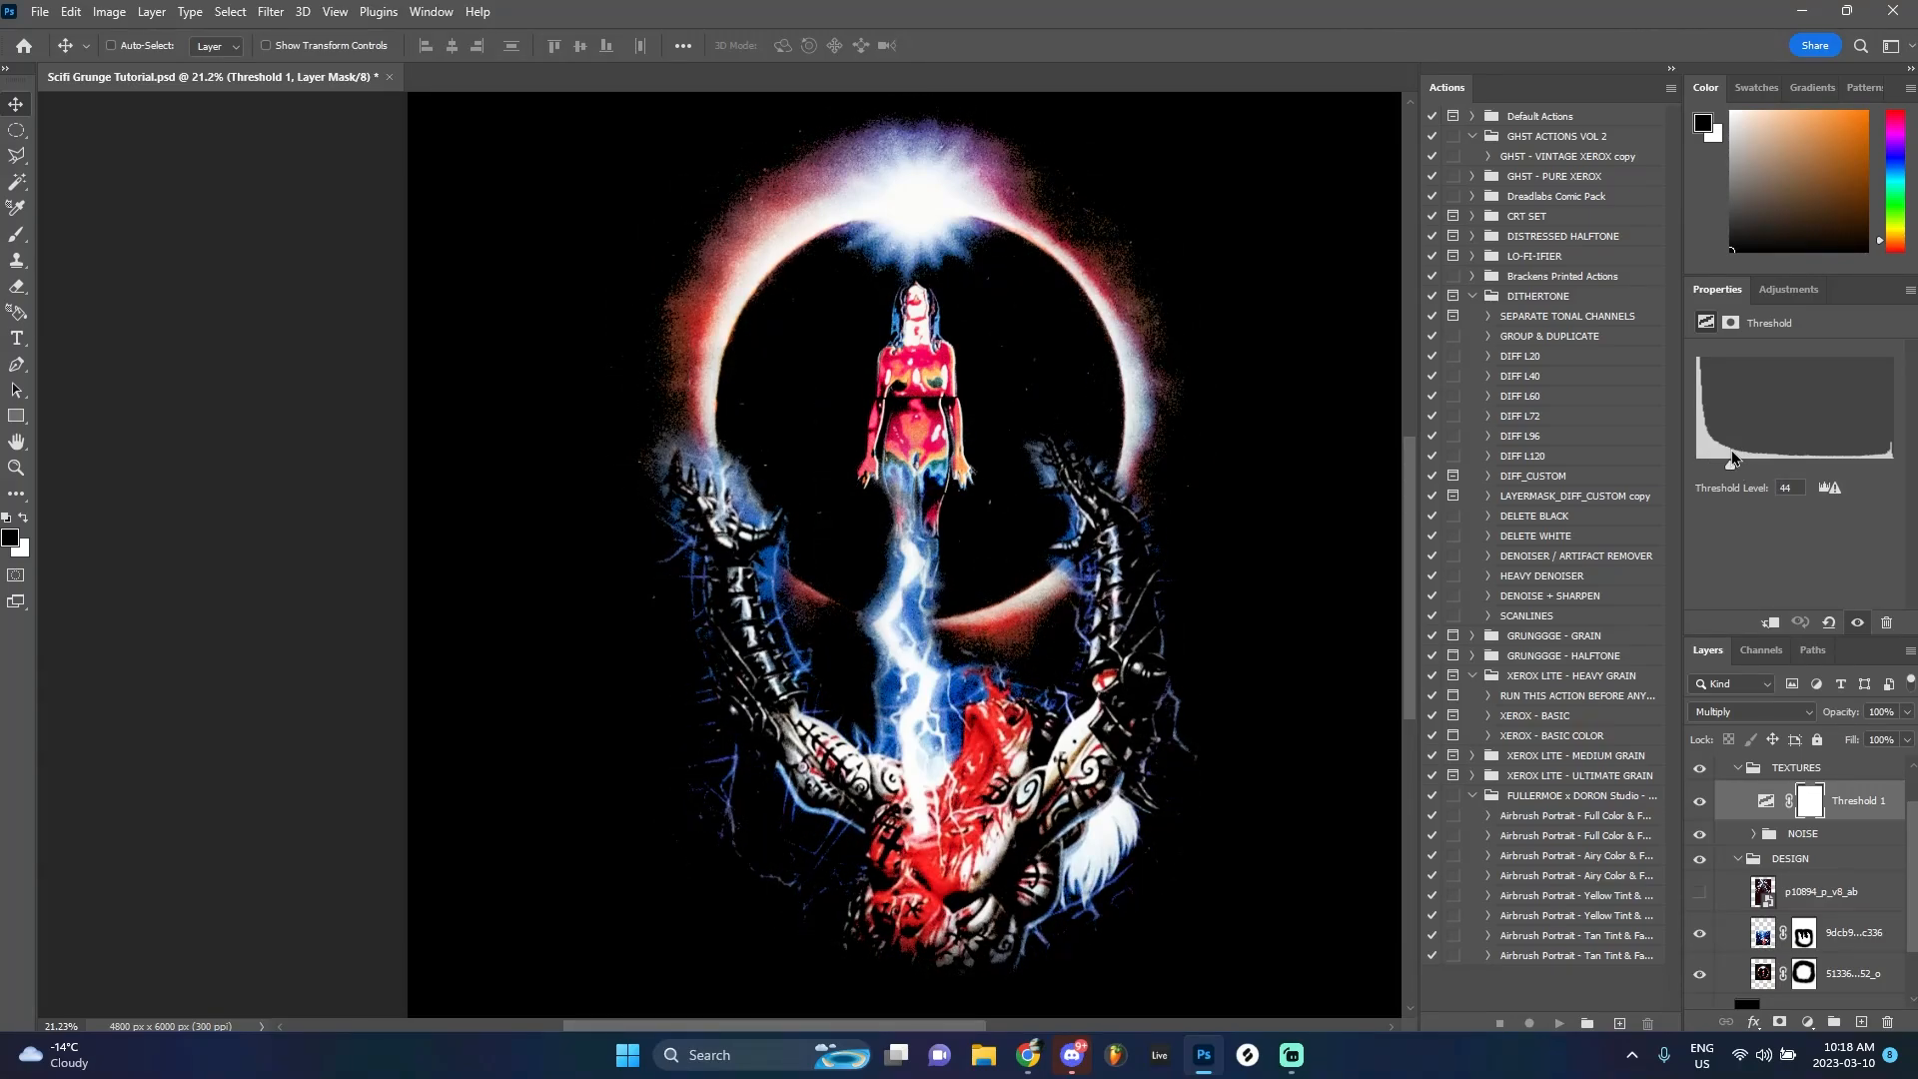
Try flipping the lightning figure layer horizontally with Free Transform
{"action": "left_click", "coordinate": [1859, 943]}
{"action": "key", "text": "x"}
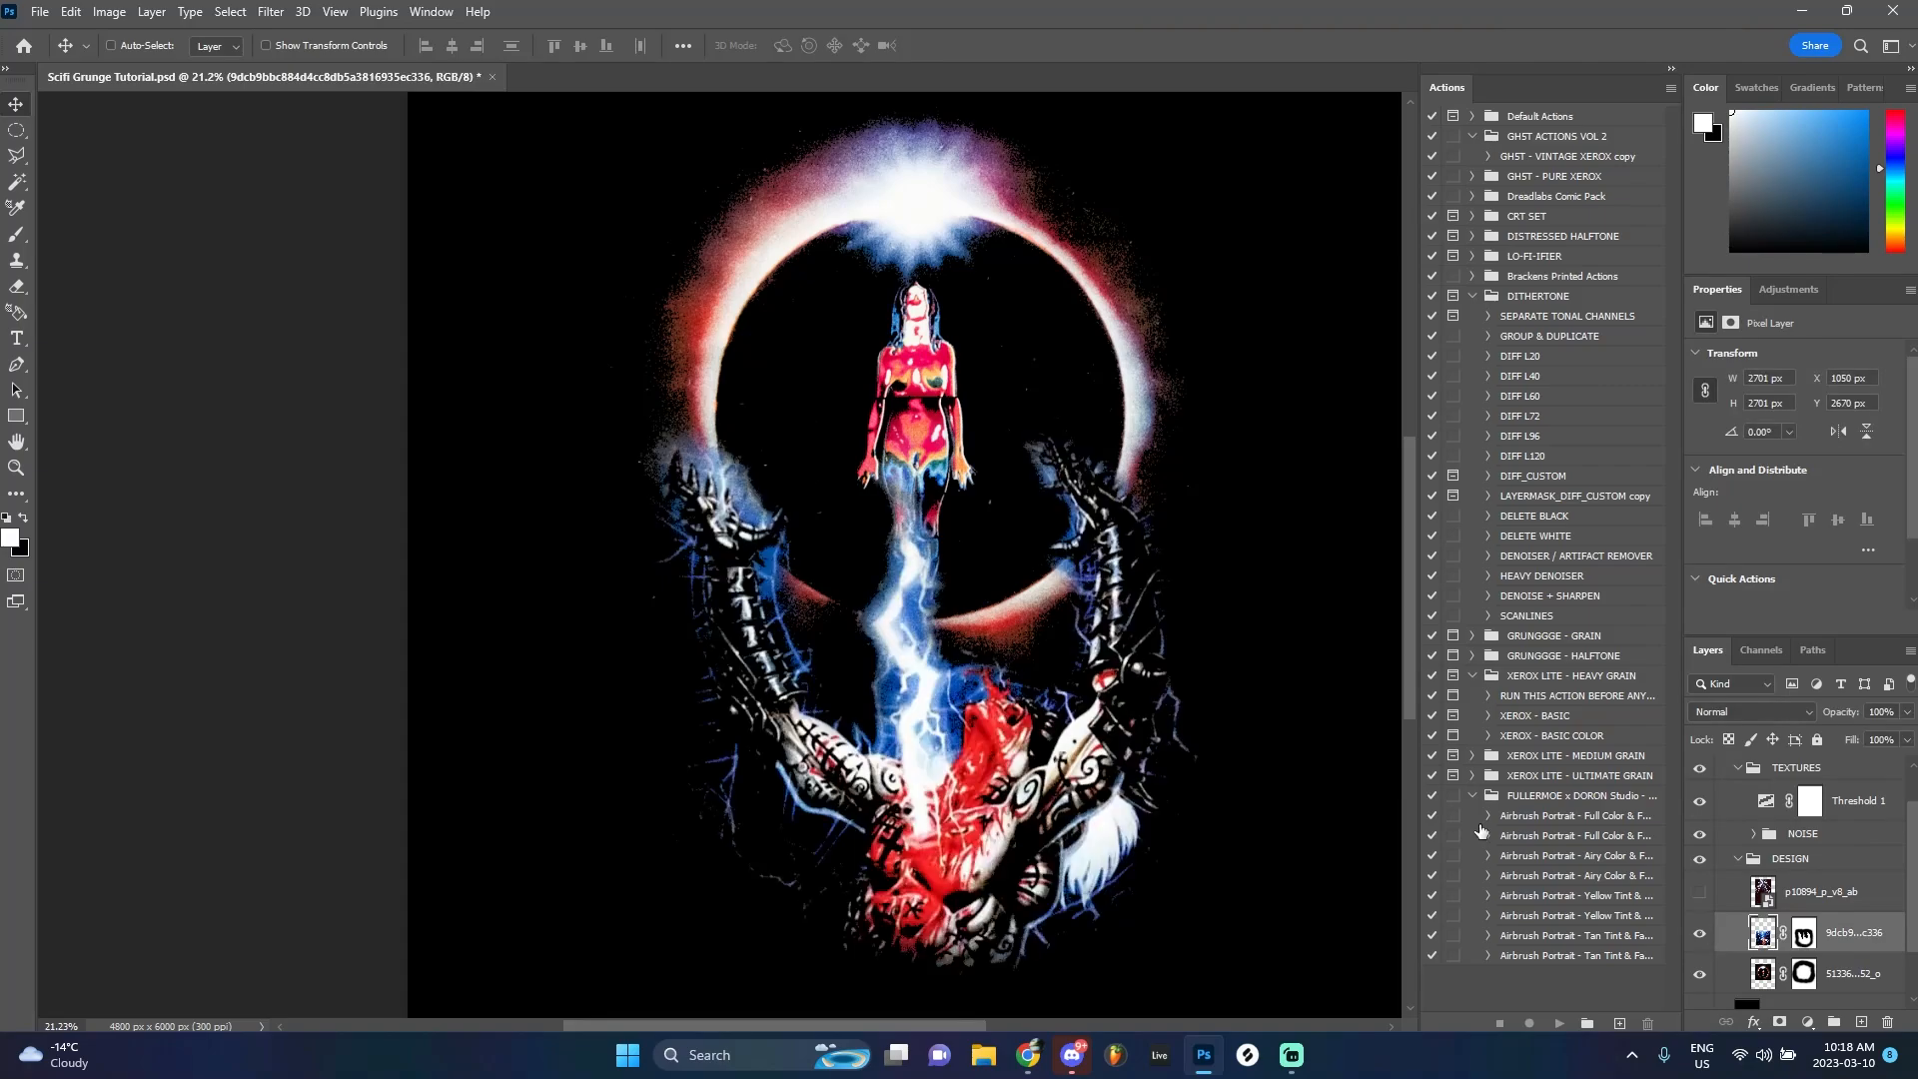
{"action": "scroll", "coordinate": [1252, 702], "scroll_direction": "down", "scroll_amount": 2}
{"action": "key", "text": "ctrl+t"}
{"action": "right_click", "coordinate": [1099, 700]}
{"action": "left_click", "coordinate": [1139, 642]}
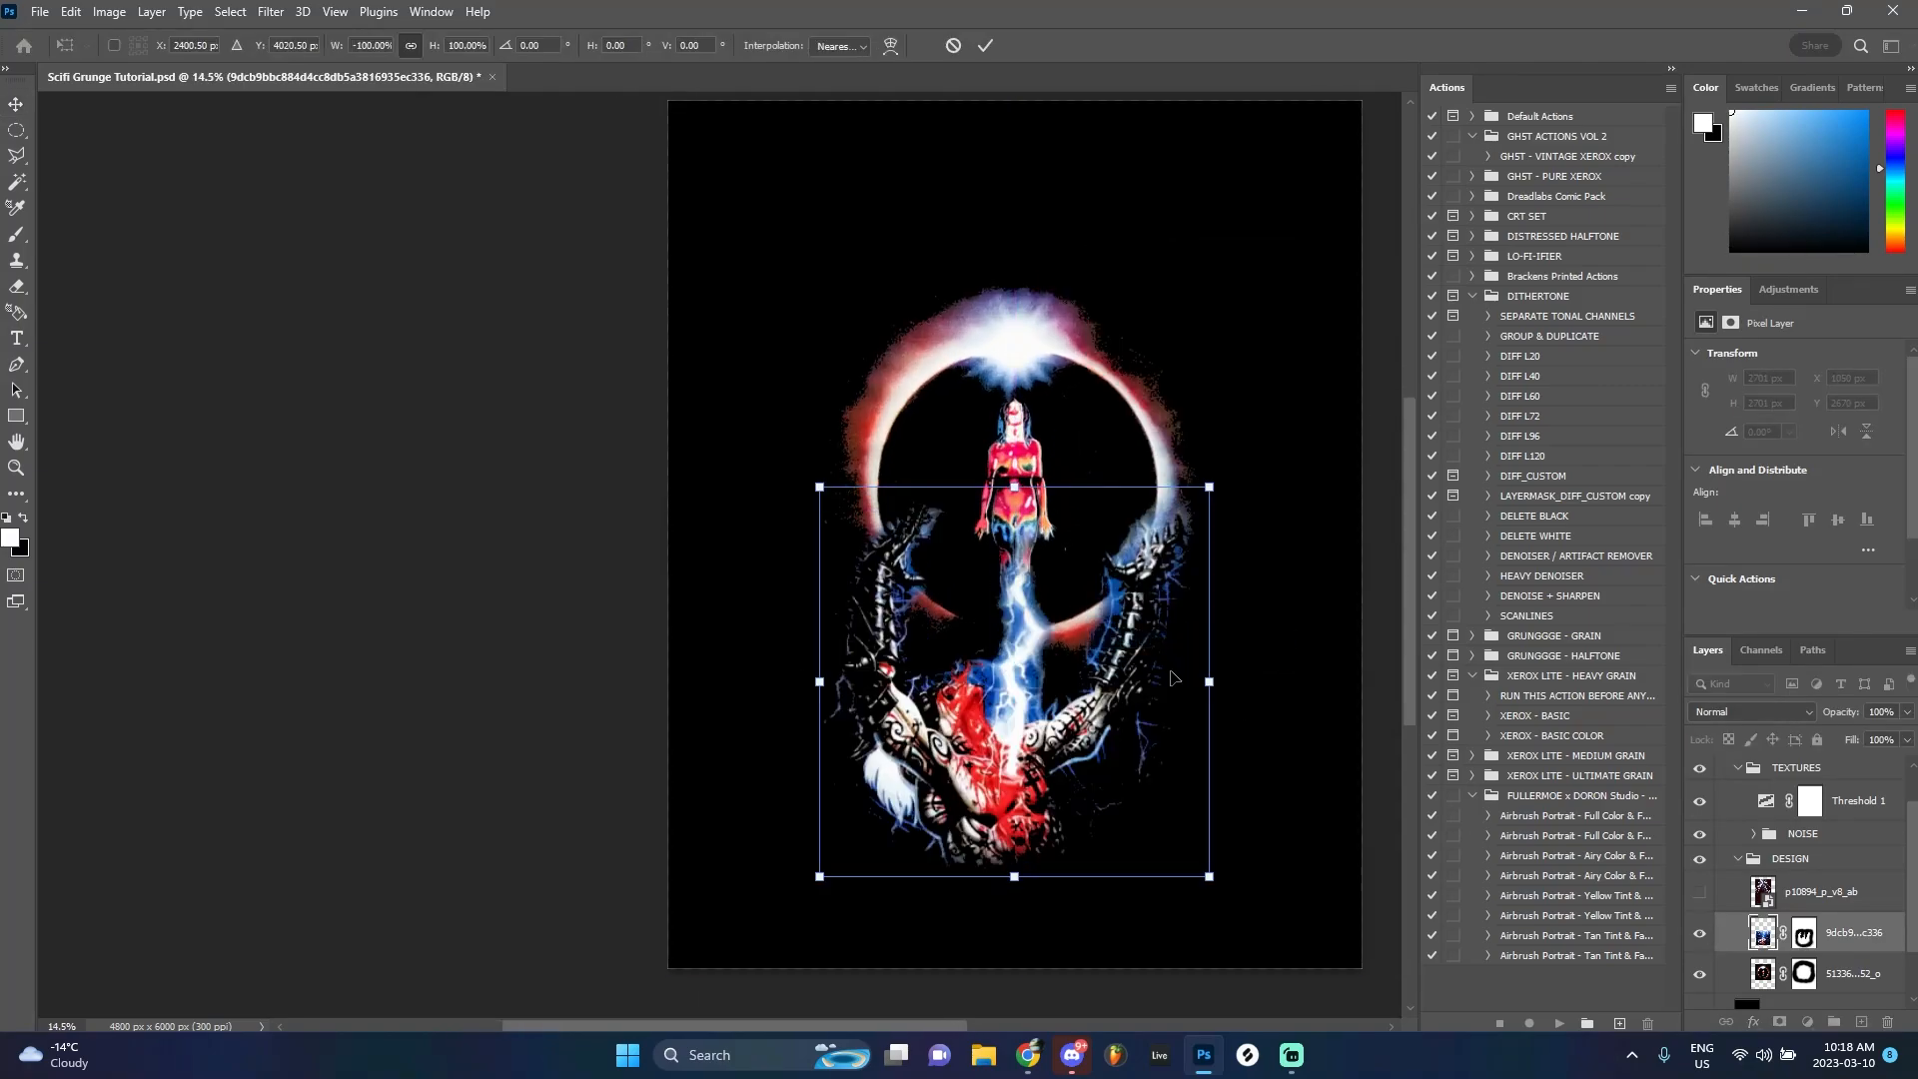
{"action": "left_click", "coordinate": [953, 45]}
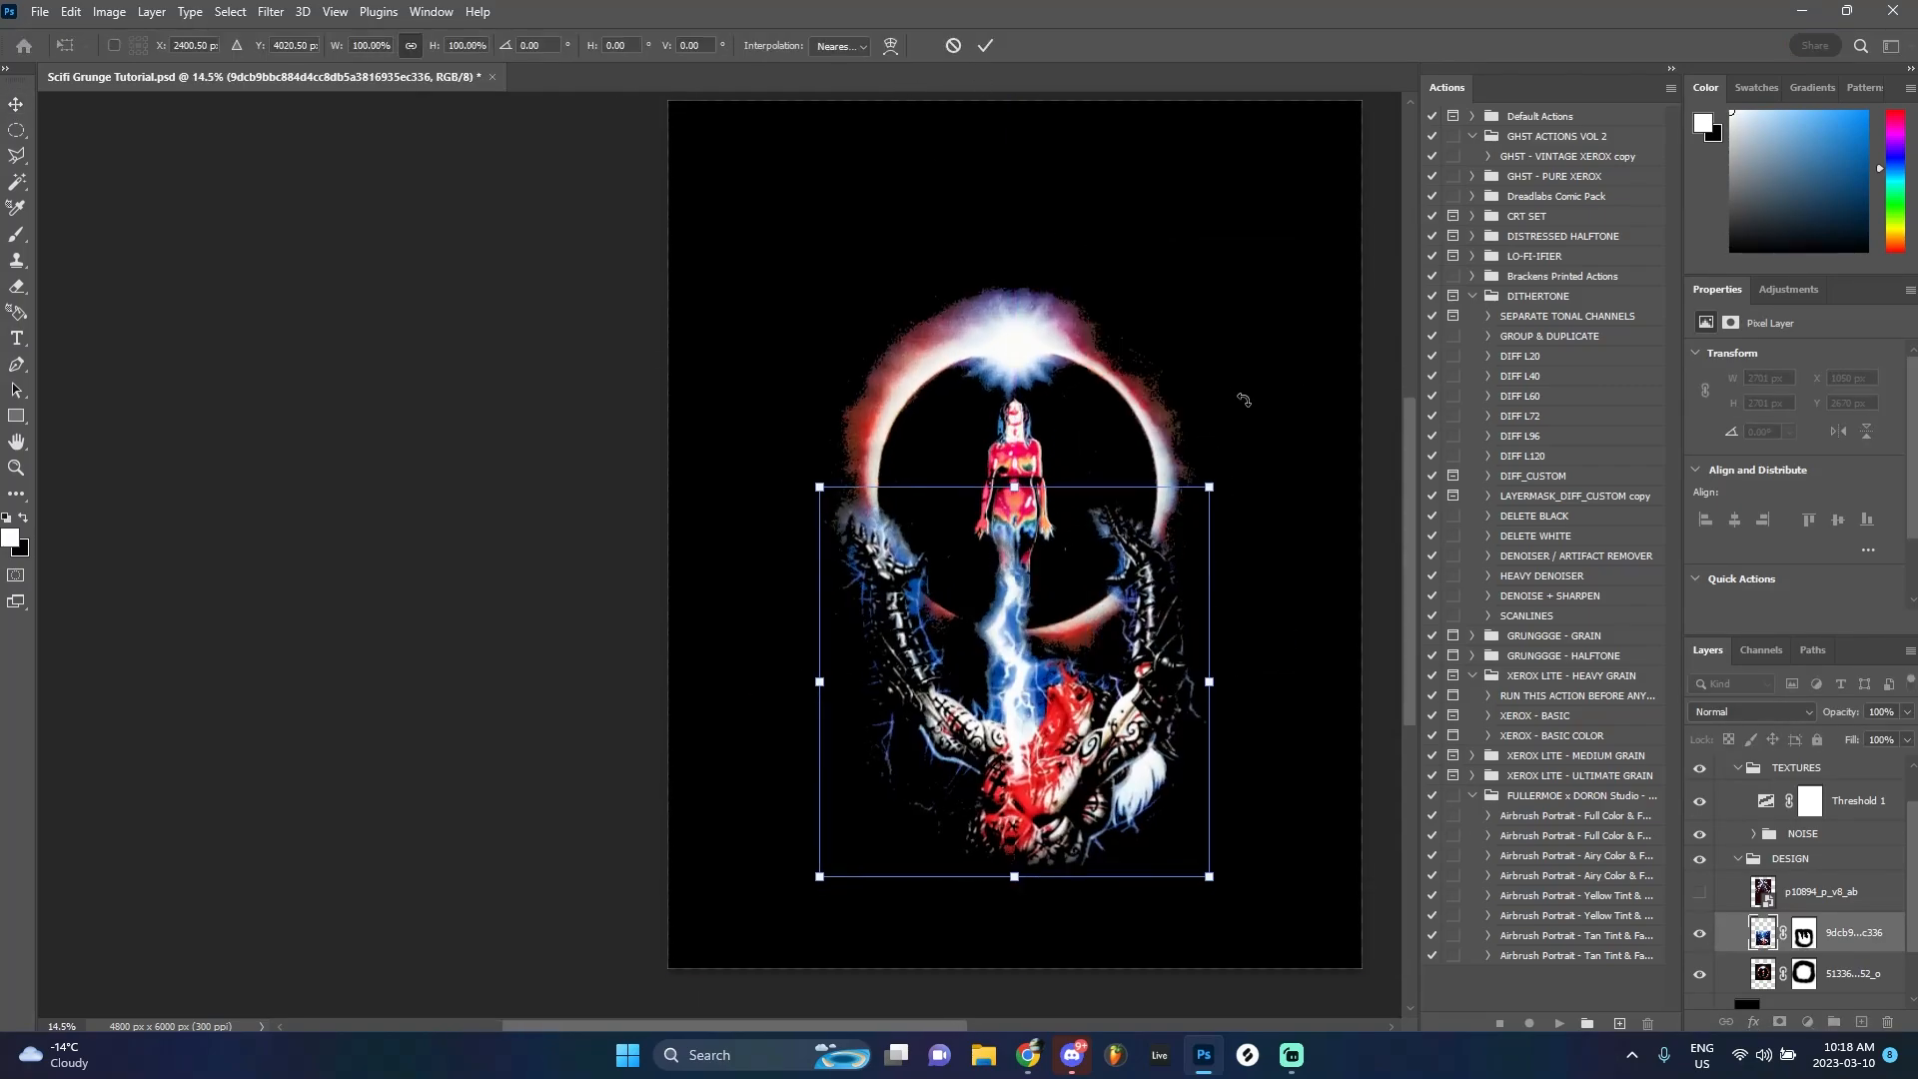
Mask out the lightning figure's raised hand over the eclipse's left edge with a 400 px soft black brush
{"action": "scroll", "coordinate": [1084, 549], "scroll_direction": "up", "scroll_amount": 8}
{"action": "left_click", "coordinate": [1804, 936]}
{"action": "scroll", "coordinate": [956, 616], "scroll_direction": "down", "scroll_amount": 3}
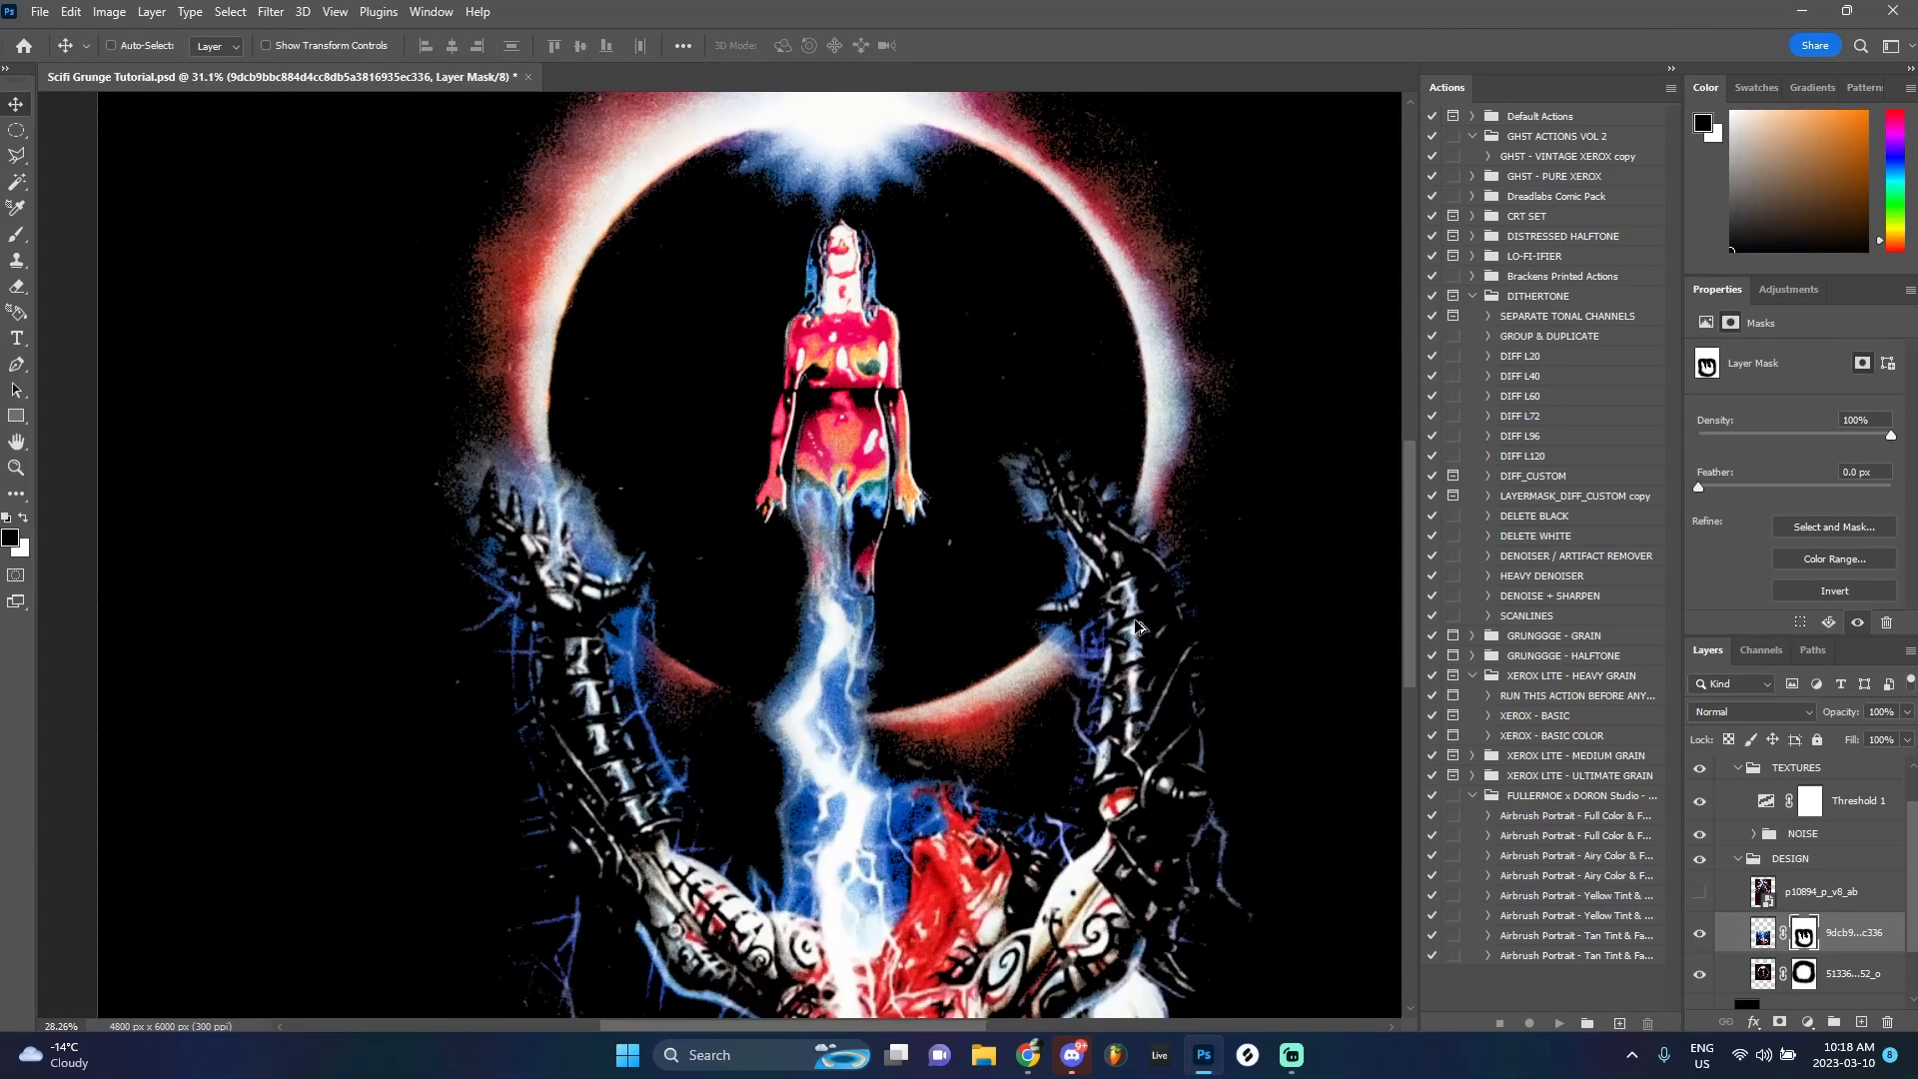
{"action": "scroll", "coordinate": [577, 524], "scroll_direction": "up", "scroll_amount": 2}
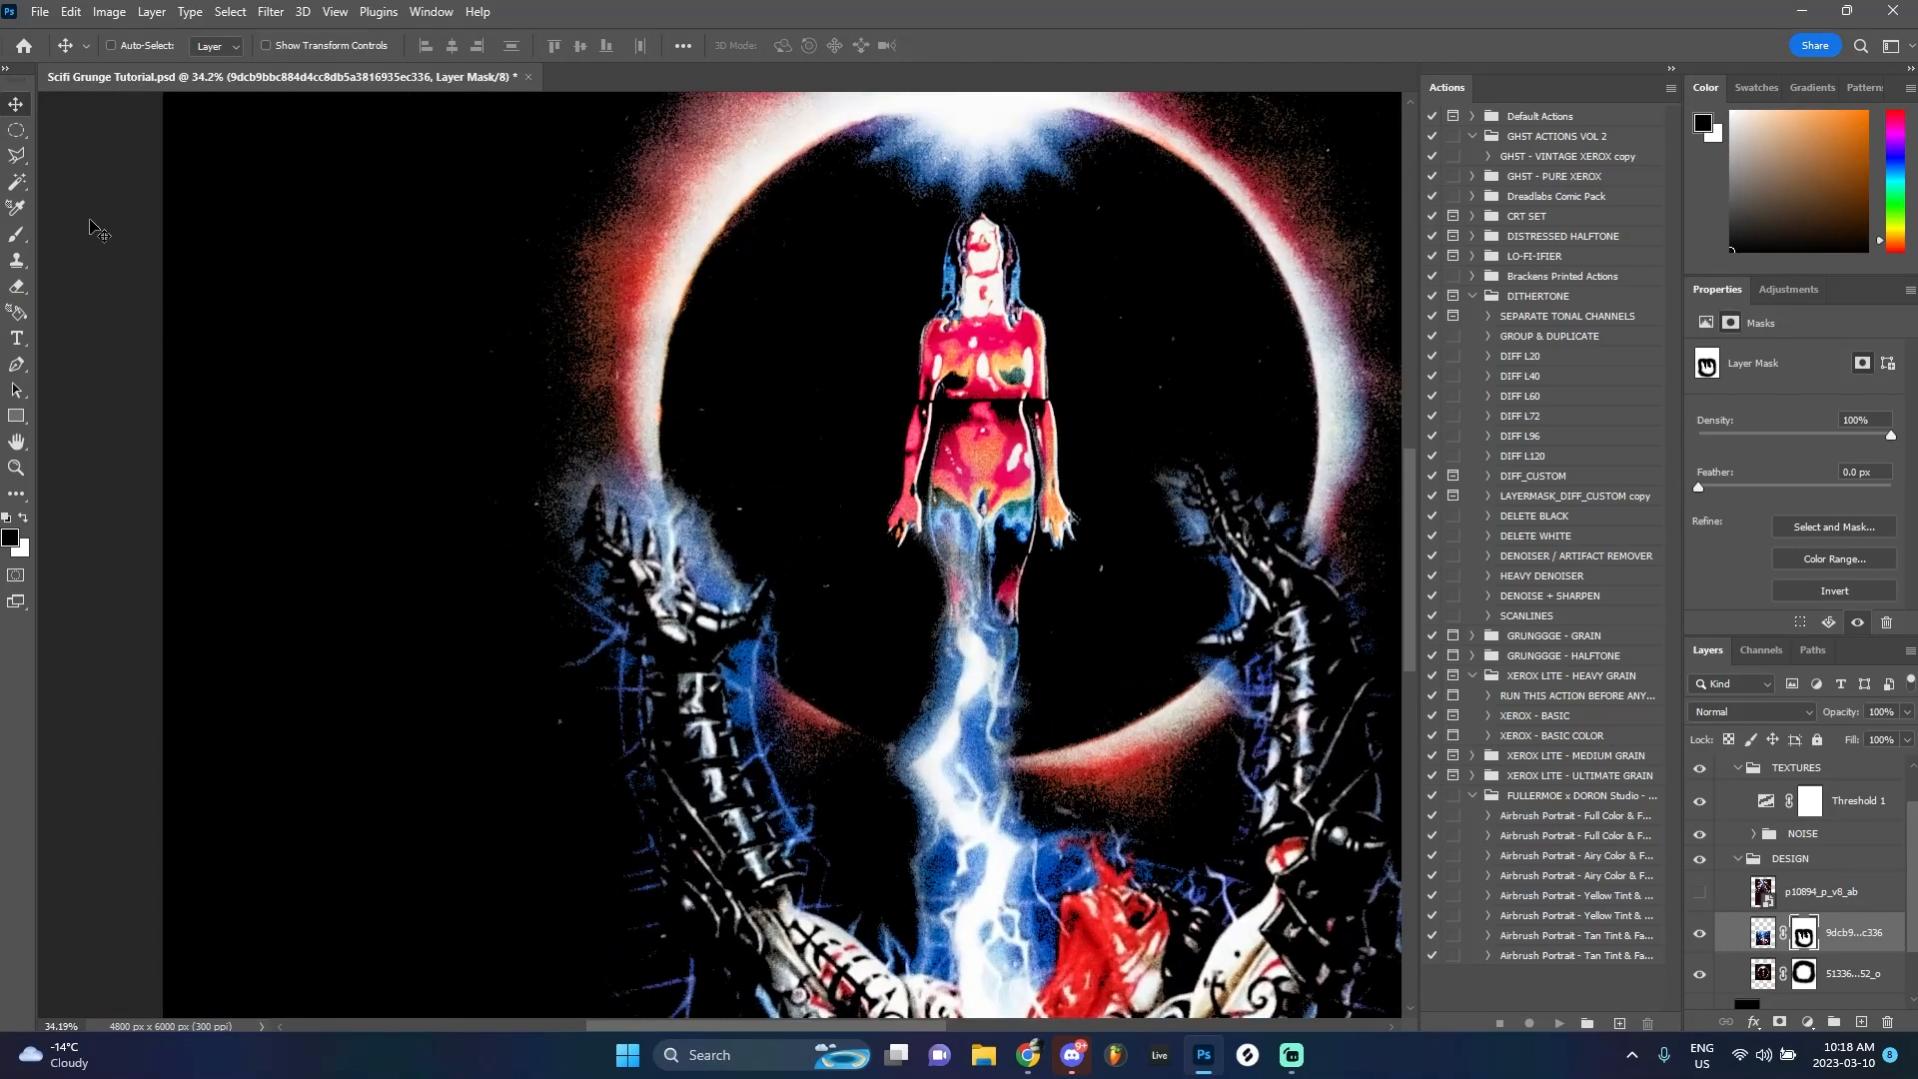
{"action": "left_click", "coordinate": [22, 242]}
{"action": "key", "text": "]"}
{"action": "key", "text": "]"}
{"action": "key", "text": "]"}
{"action": "key", "text": "]"}
{"action": "key", "text": "]"}
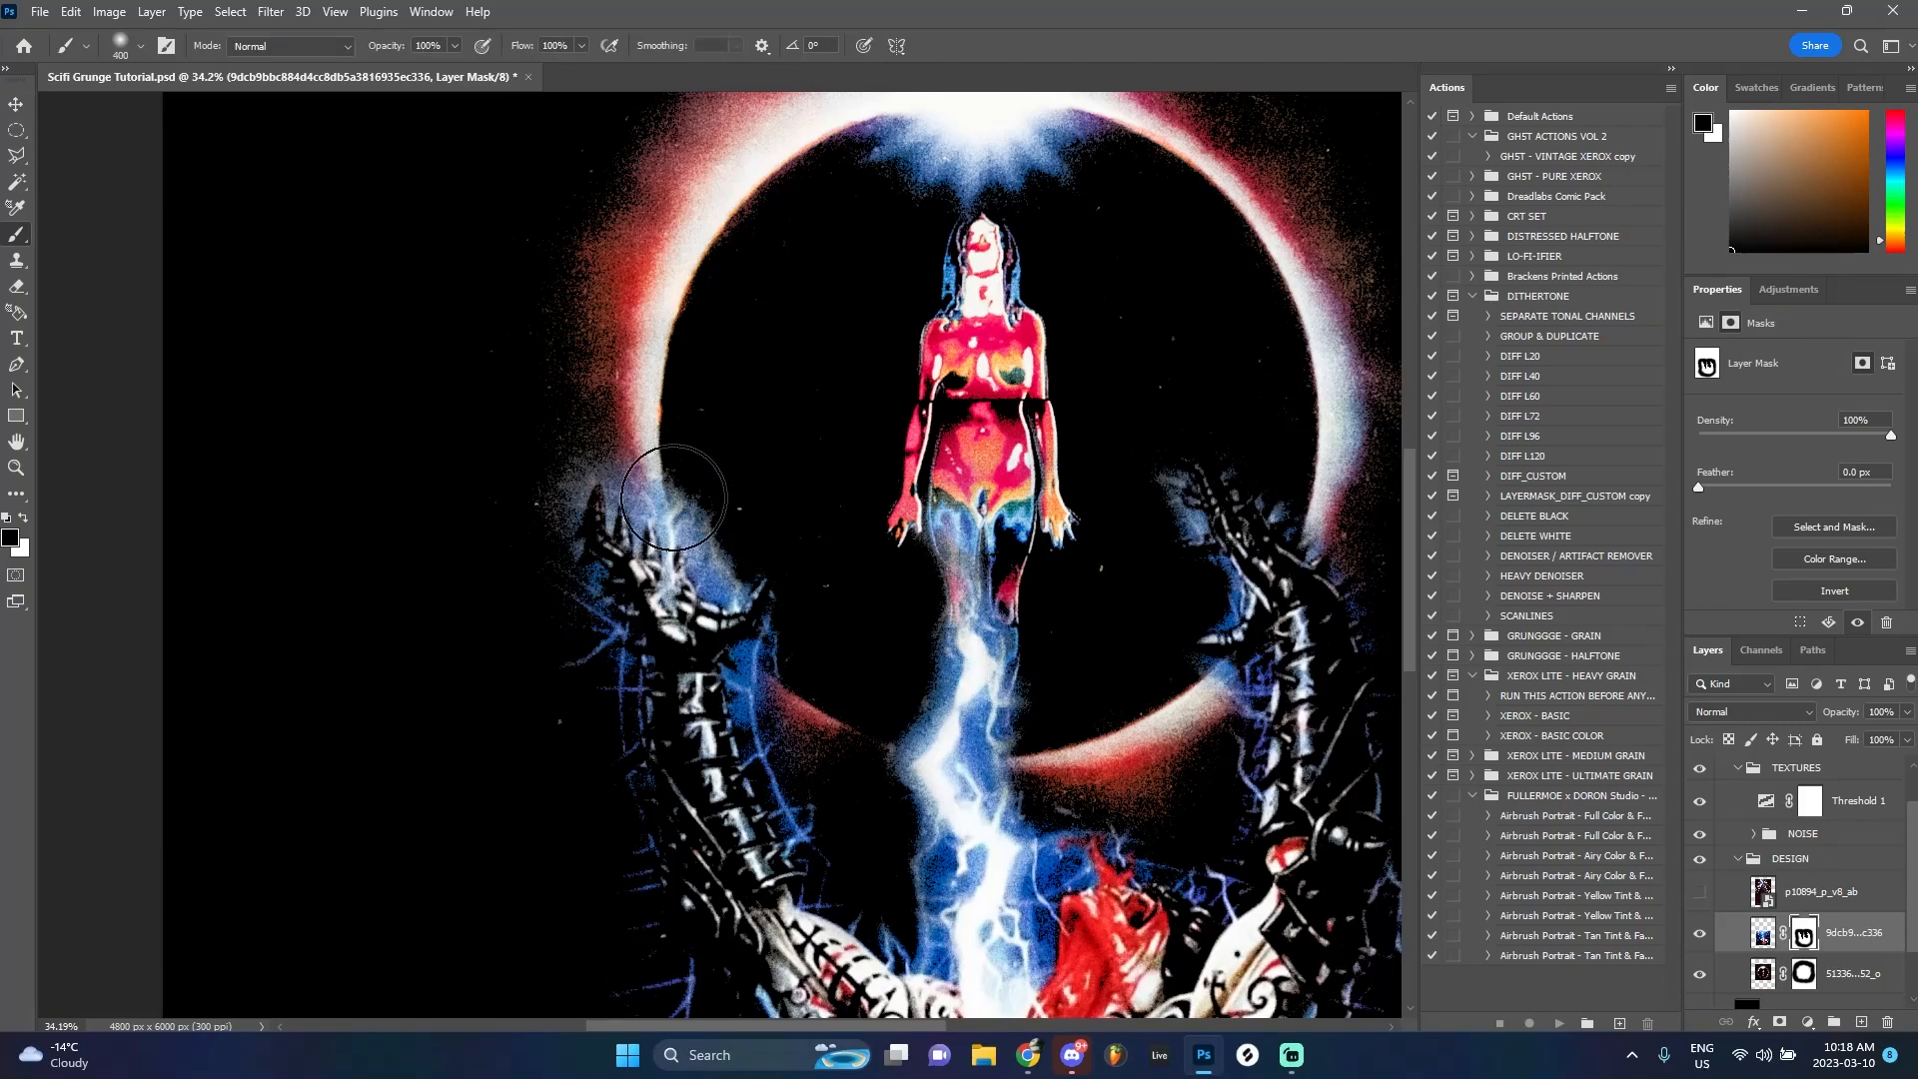
{"action": "mouse_move", "coordinate": [673, 501]}
{"action": "left_mouse_down"}
{"action": "mouse_move", "coordinate": [782, 673]}
{"action": "mouse_move", "coordinate": [714, 630]}
{"action": "mouse_move", "coordinate": [753, 571]}
{"action": "left_mouse_up"}
{"action": "scroll", "coordinate": [782, 672], "scroll_direction": "down", "scroll_amount": 2}
{"action": "scroll", "coordinate": [756, 639], "scroll_direction": "down", "scroll_amount": 4}
{"action": "scroll", "coordinate": [756, 575], "scroll_direction": "up", "scroll_amount": 5}
{"action": "scroll", "coordinate": [650, 417], "scroll_direction": "down", "scroll_amount": 3}
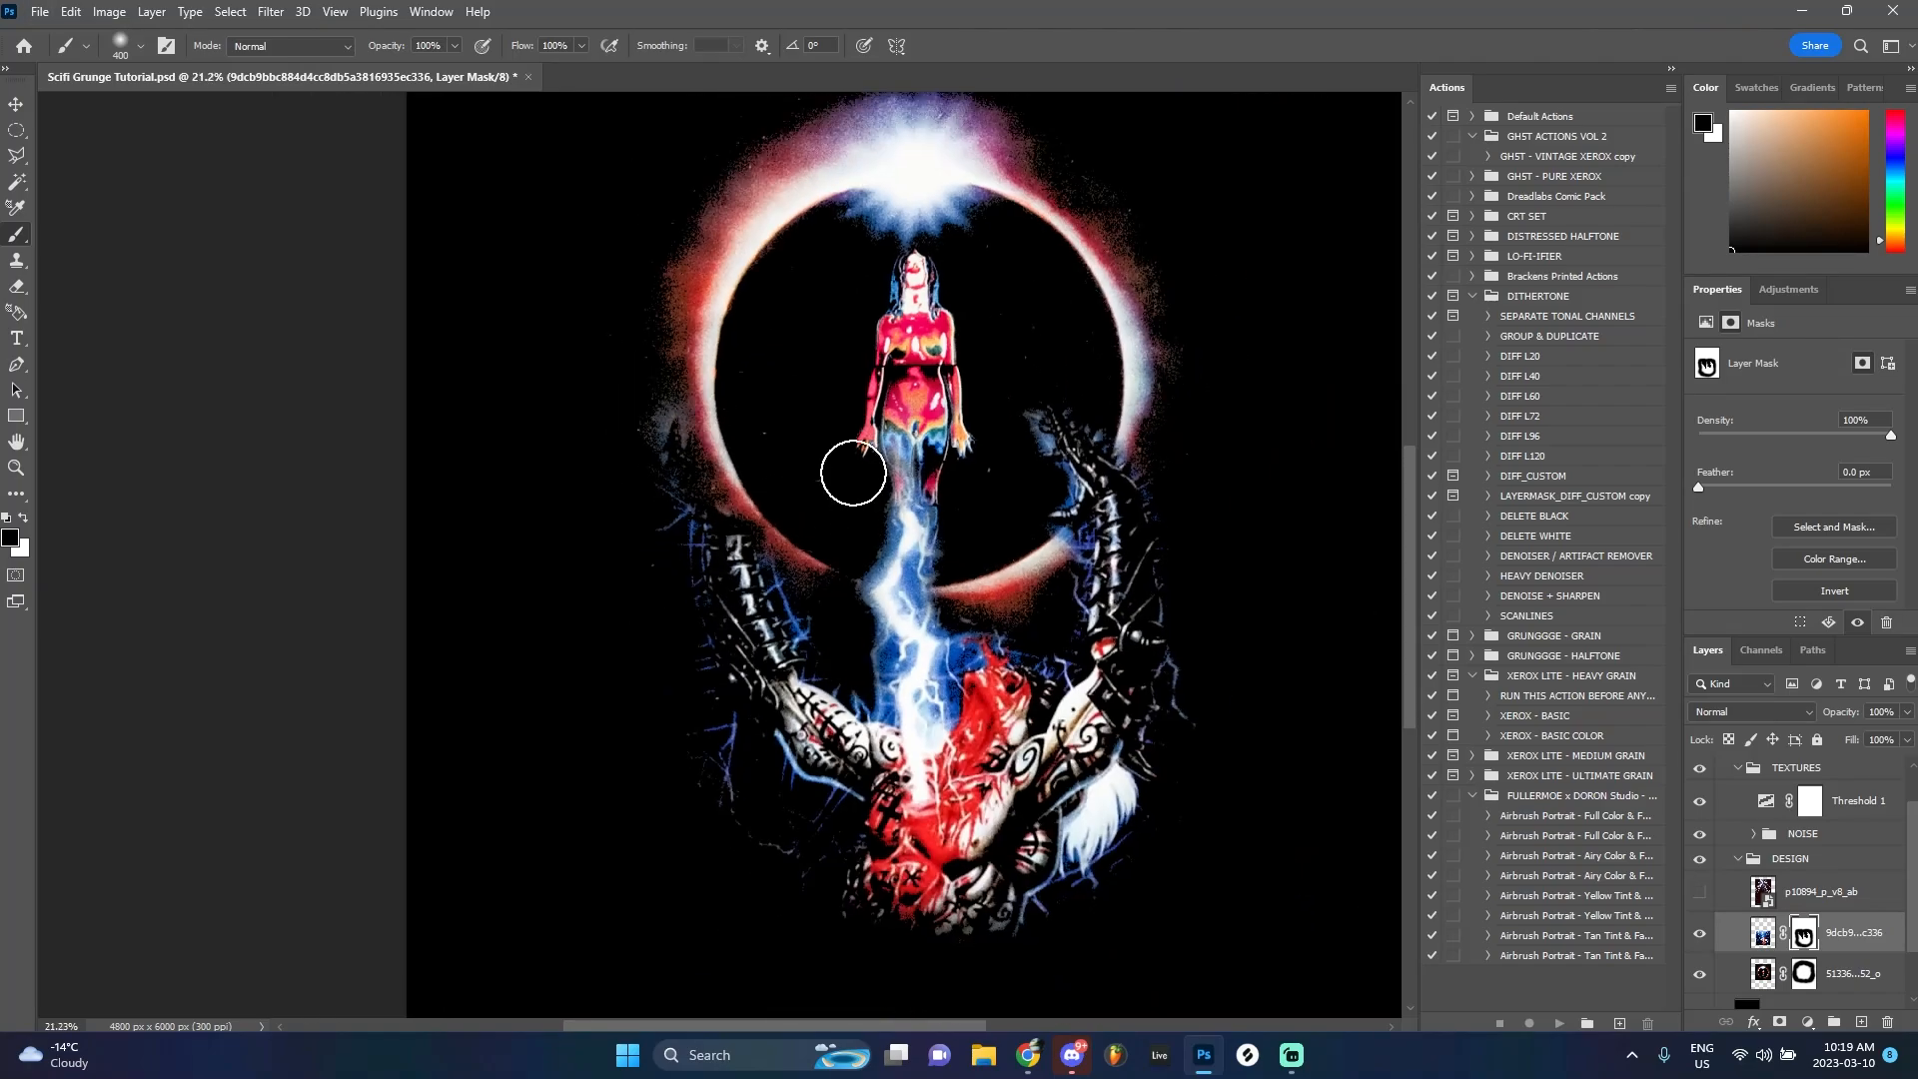
Scale the lightning figure down slightly so its raised arms sit lower on the eclipse
{"action": "scroll", "coordinate": [635, 635], "scroll_direction": "down", "scroll_amount": 1}
{"action": "key", "text": "ctrl+t"}
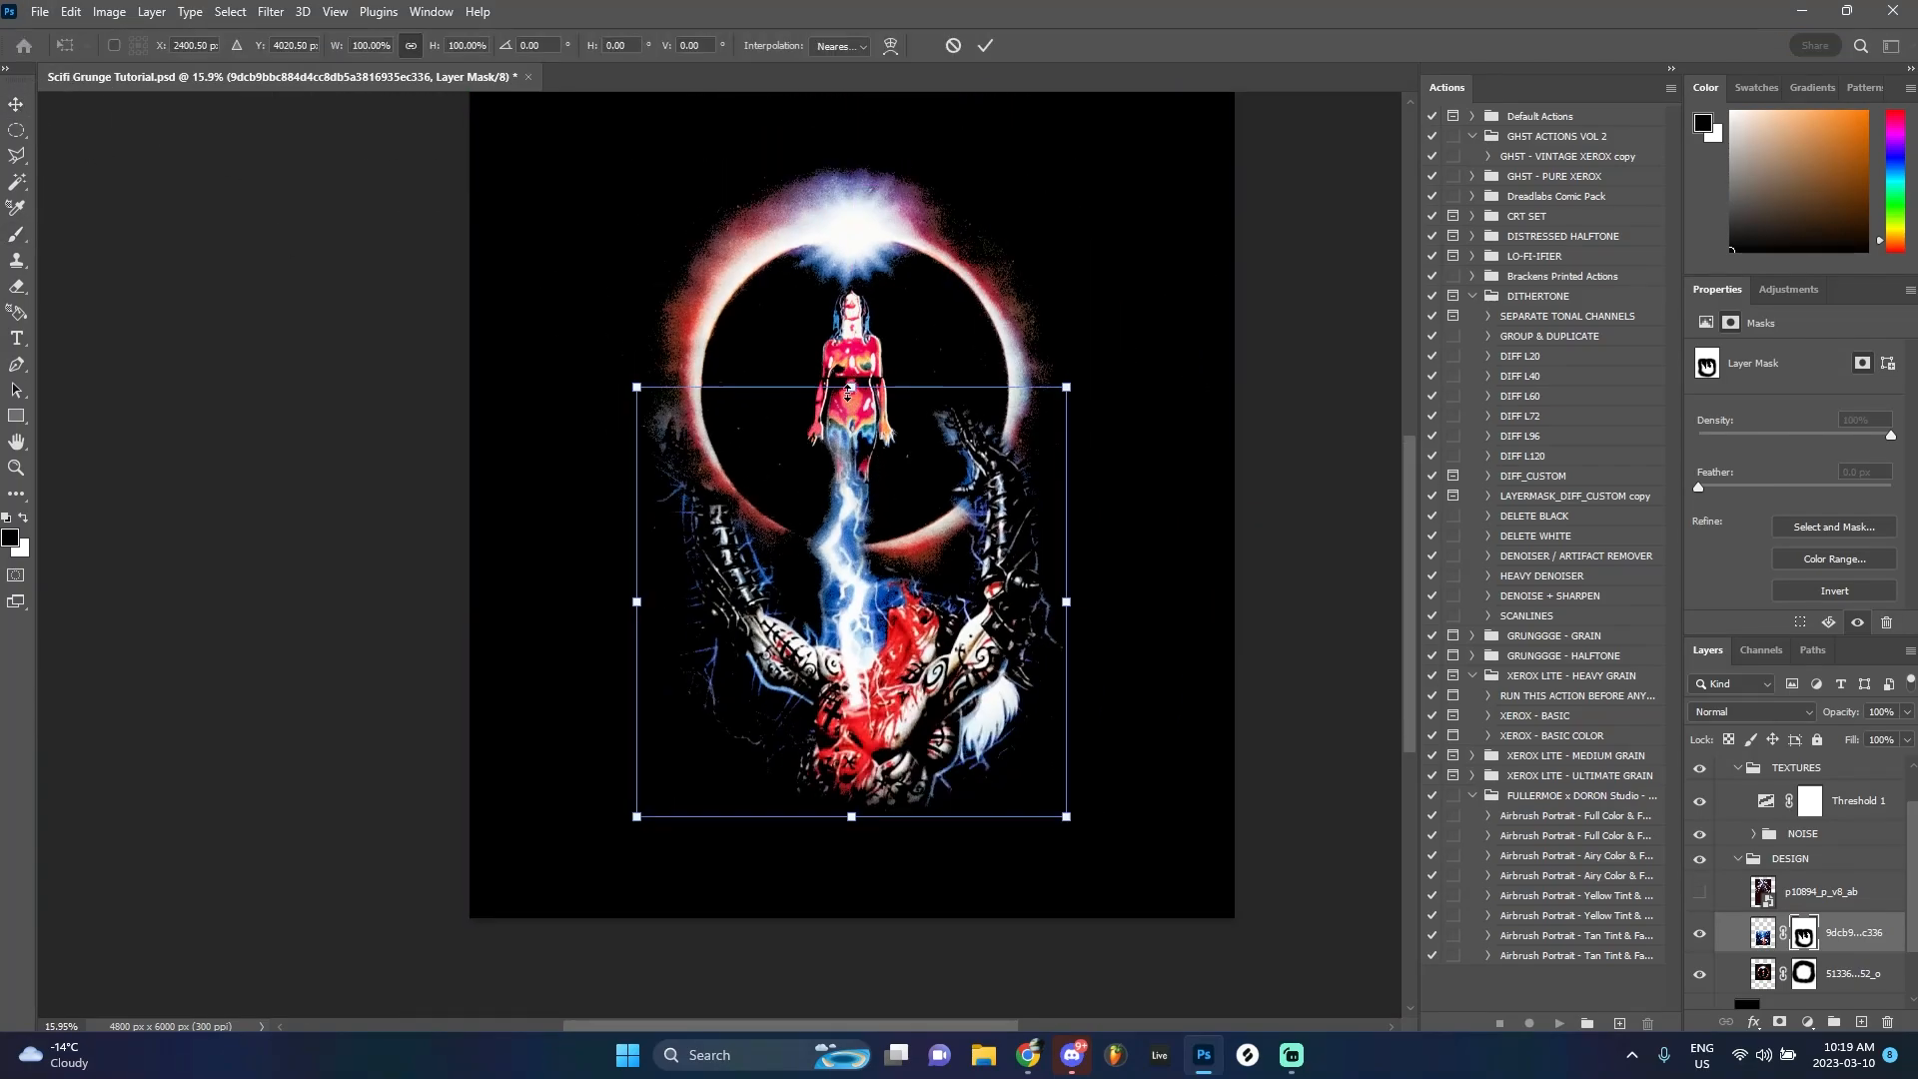
{"action": "left_click_drag", "start_coordinate": [848, 391], "coordinate": [865, 465]}
{"action": "key", "text": "Return"}
Restore the lightning figure's left hand over the eclipse edge, using white and black with a 400 px soft brush on its mask
{"action": "scroll", "coordinate": [756, 476], "scroll_direction": "up", "scroll_amount": 8}
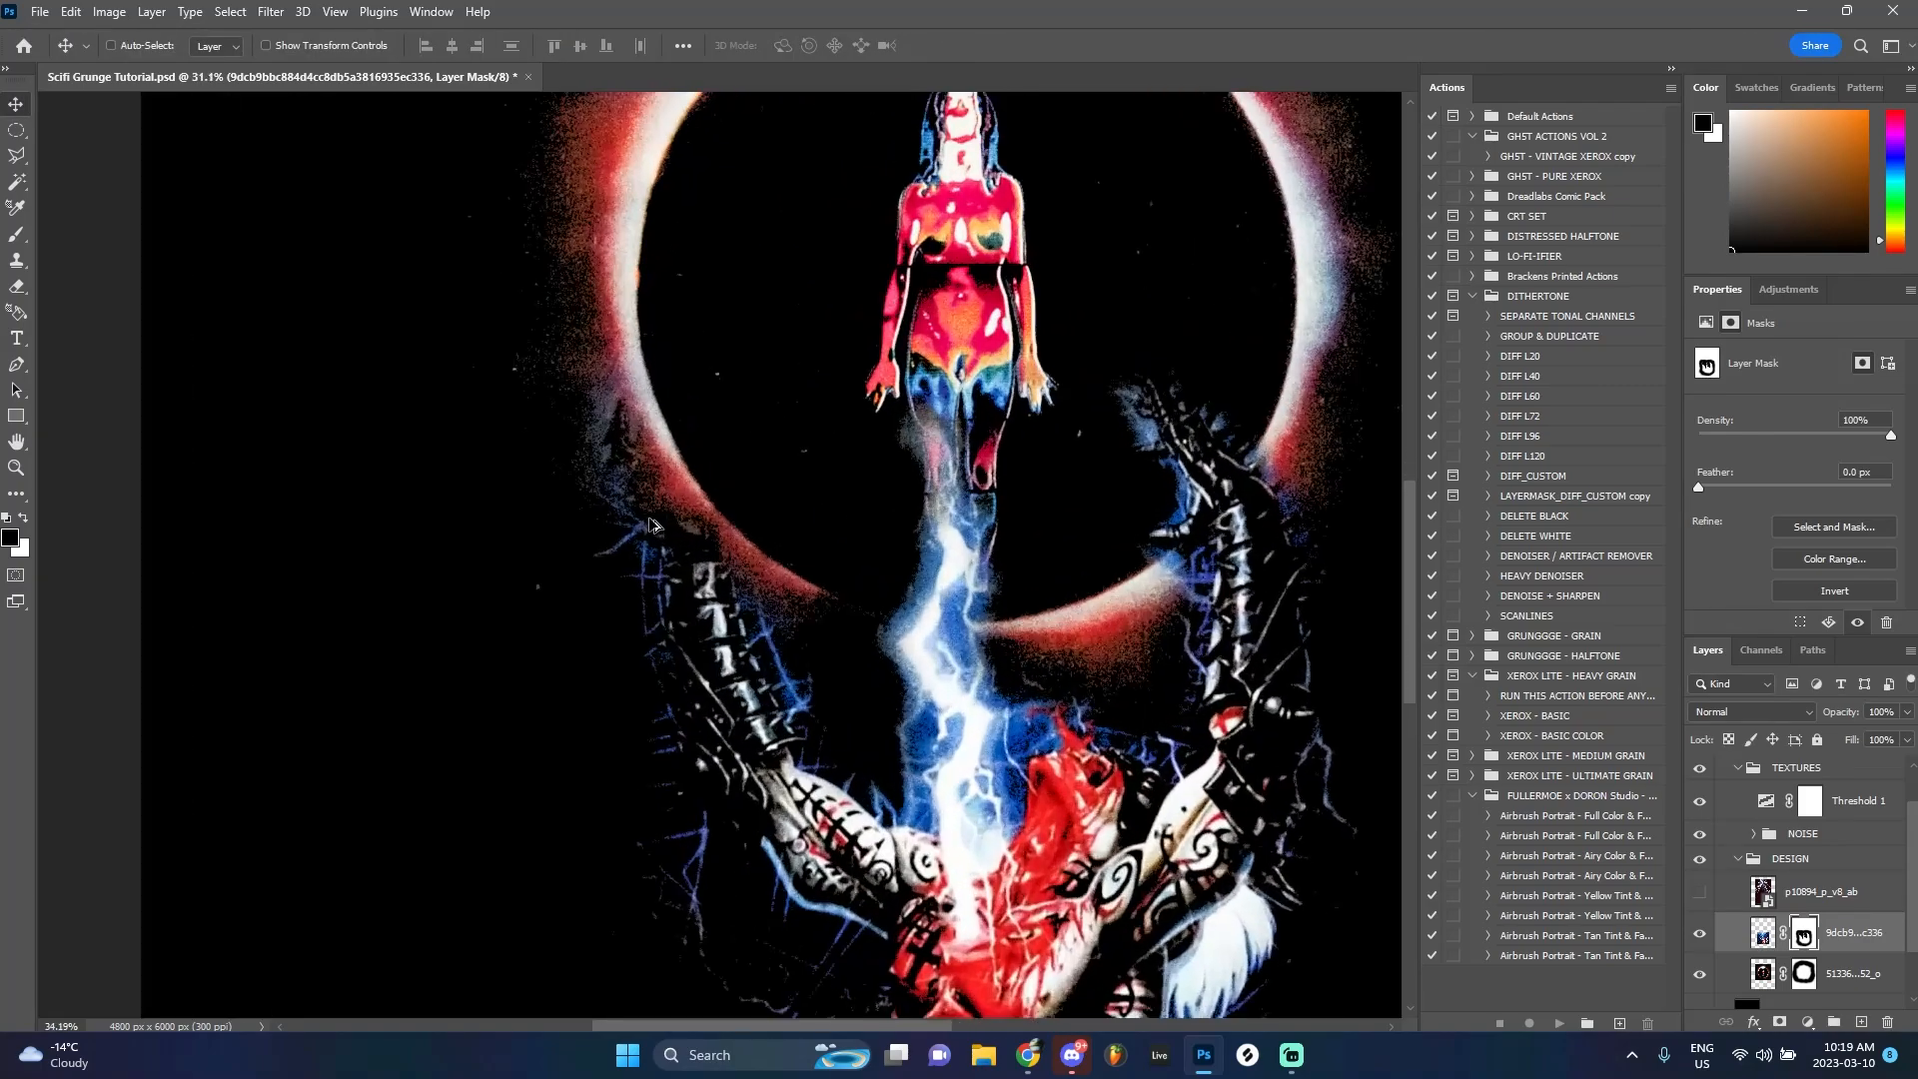
{"action": "scroll", "coordinate": [706, 513], "scroll_direction": "down", "scroll_amount": 3}
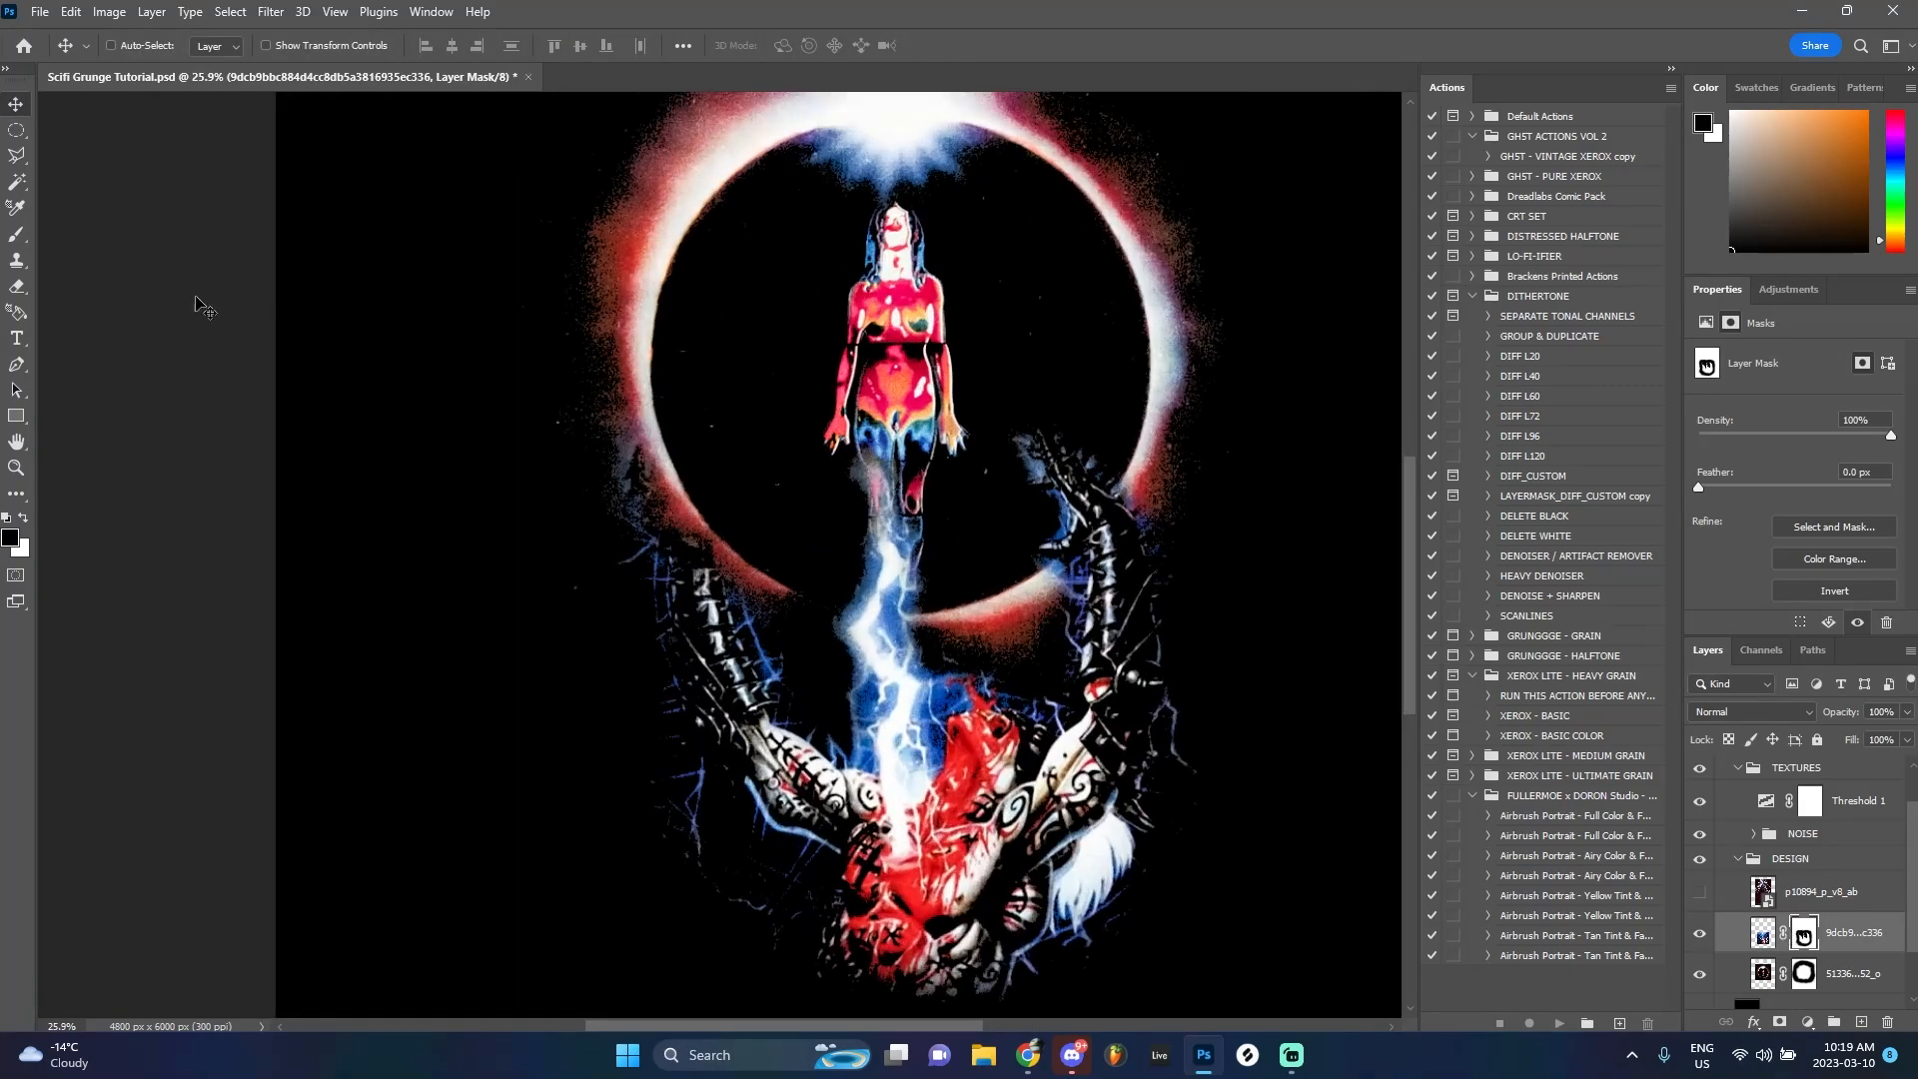
{"action": "key", "text": "b"}
{"action": "key", "text": "x"}
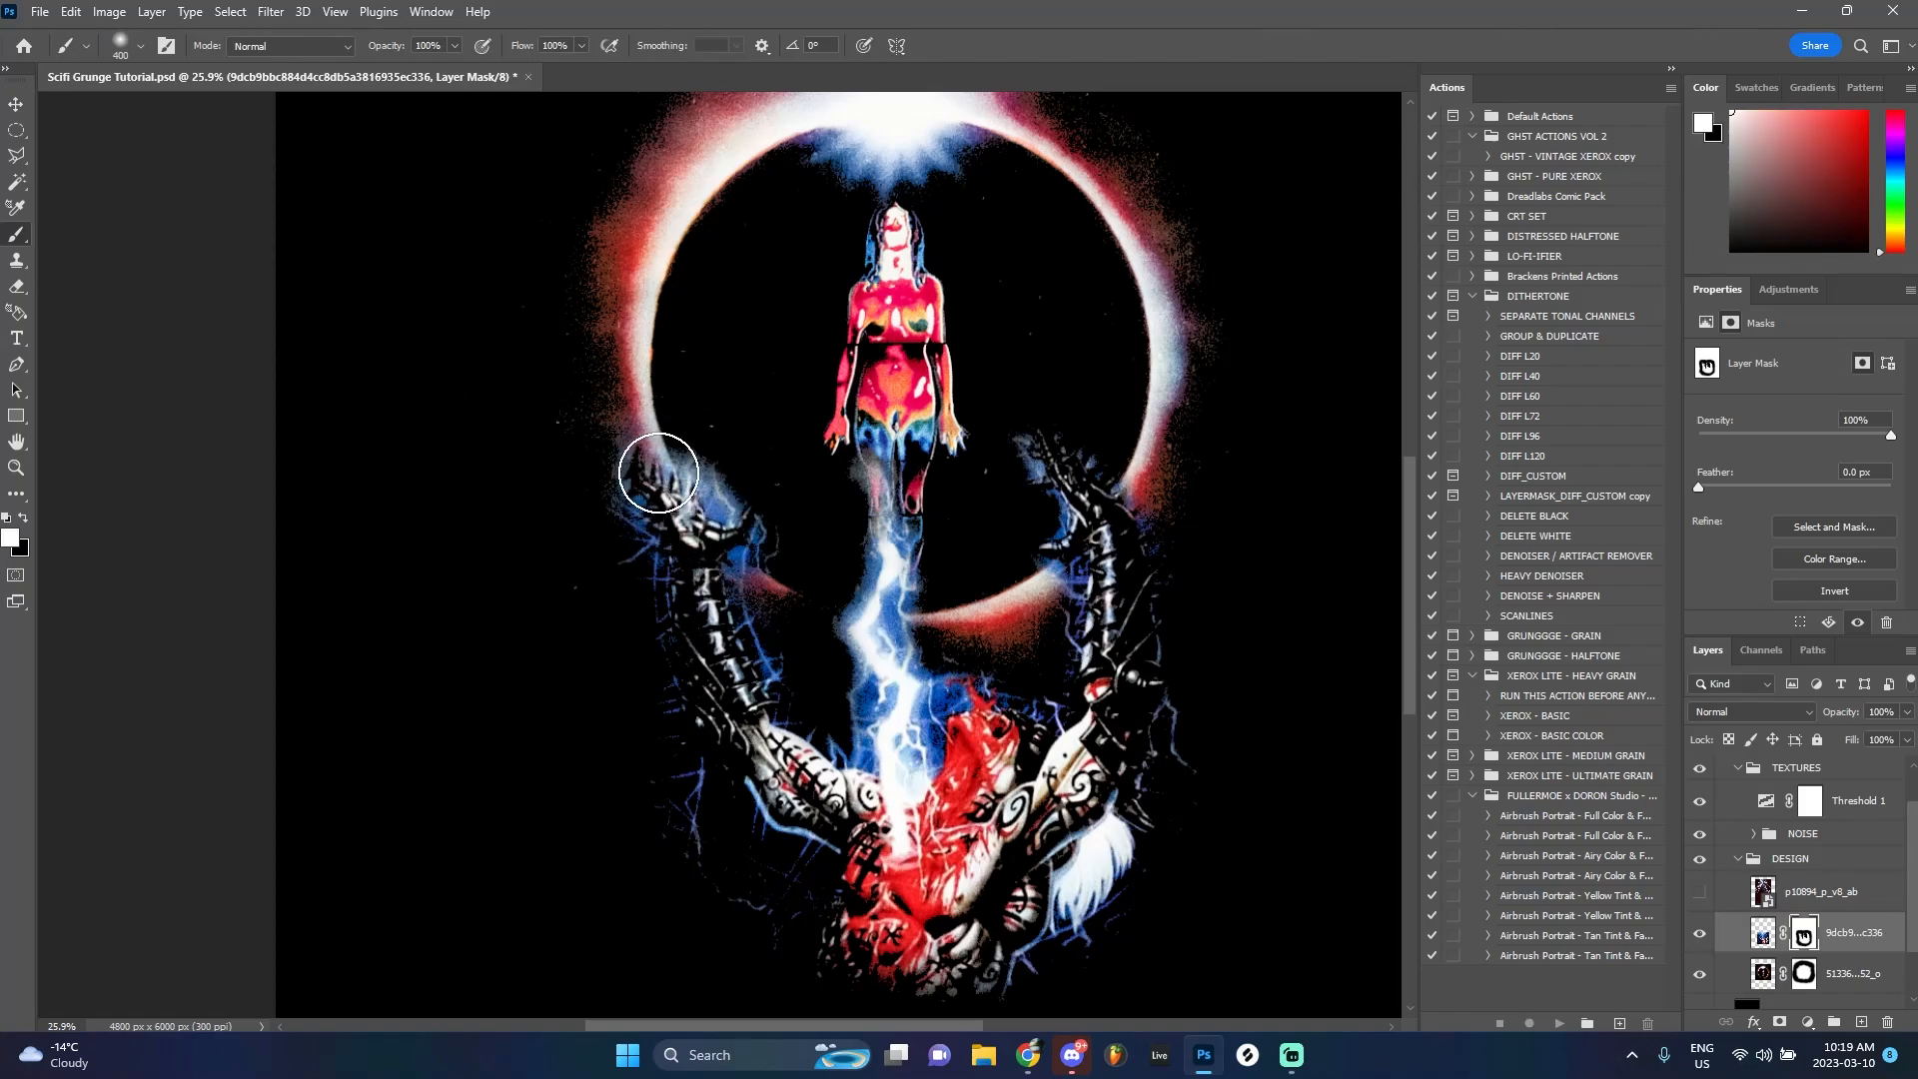
{"action": "scroll", "coordinate": [680, 467], "scroll_direction": "up", "scroll_amount": 1}
{"action": "key", "text": "x"}
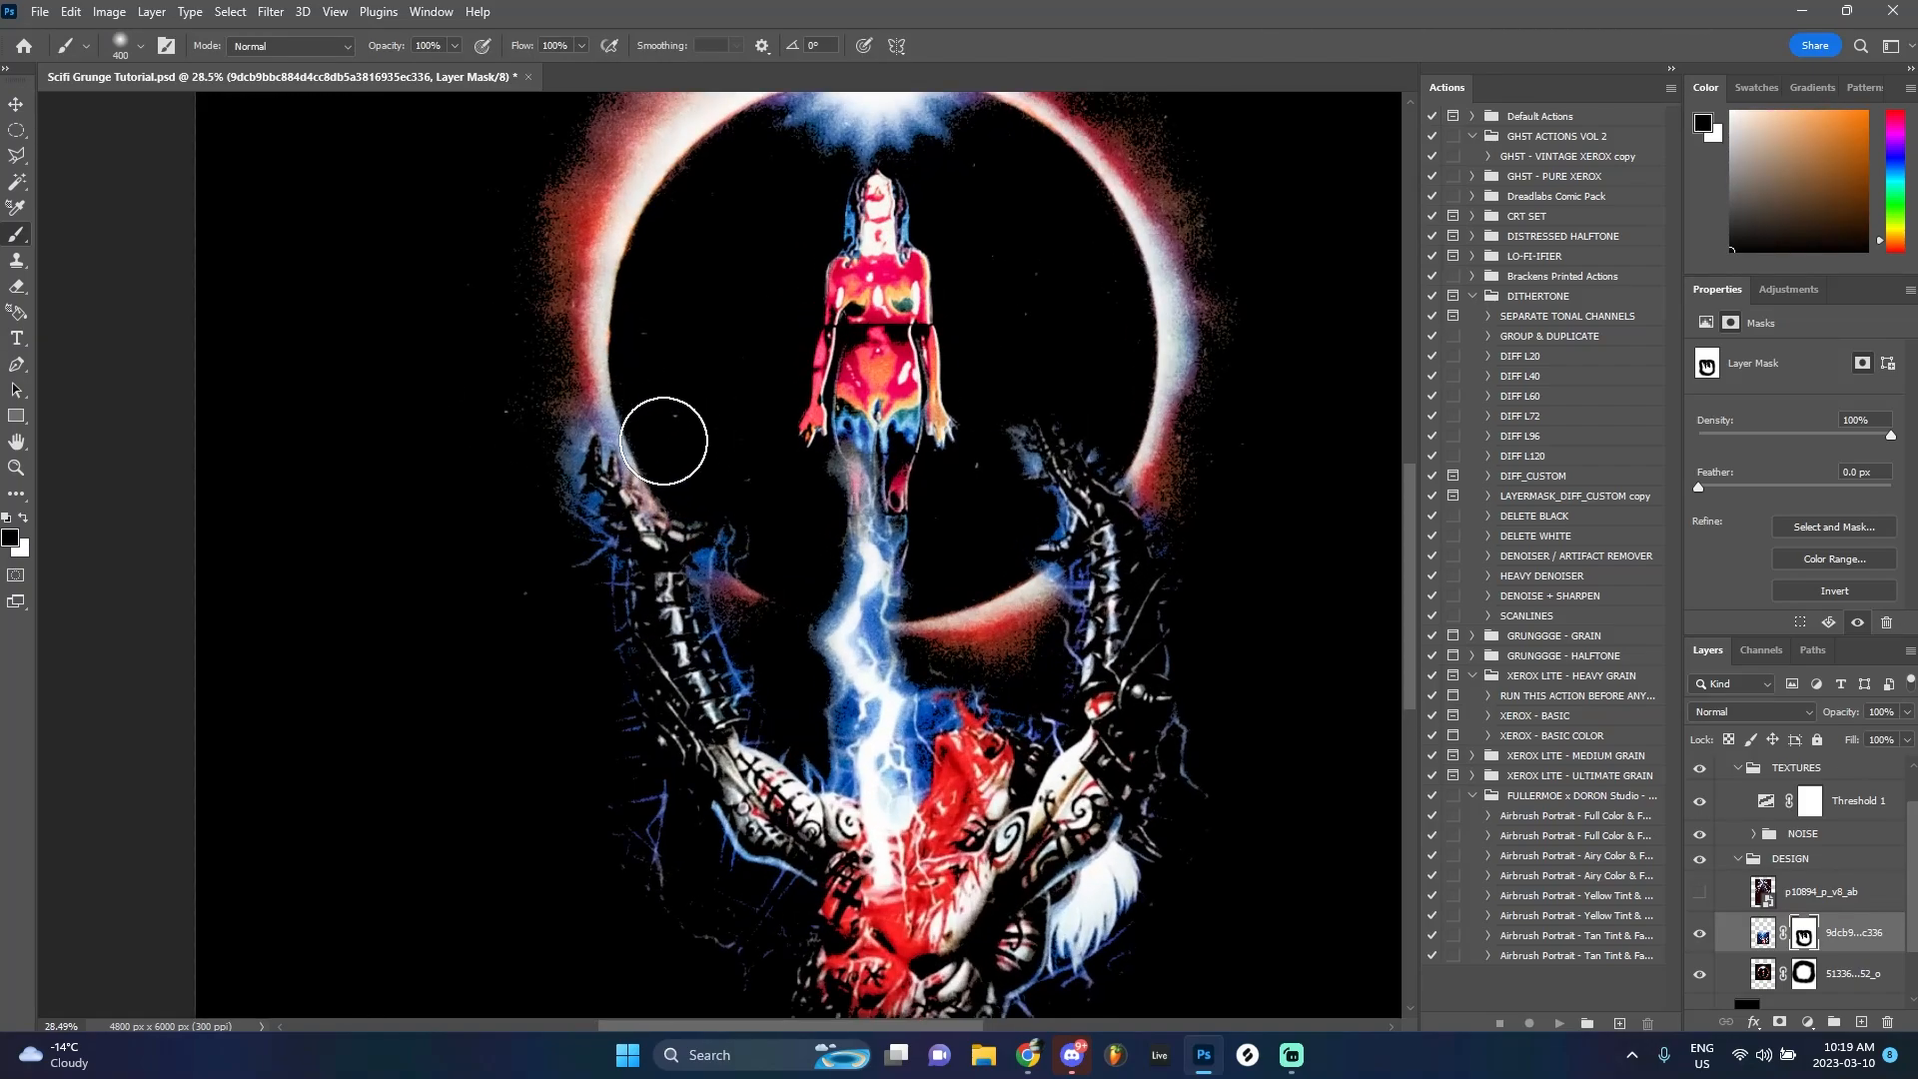
{"action": "left_click_drag", "start_coordinate": [664, 440], "coordinate": [556, 409]}
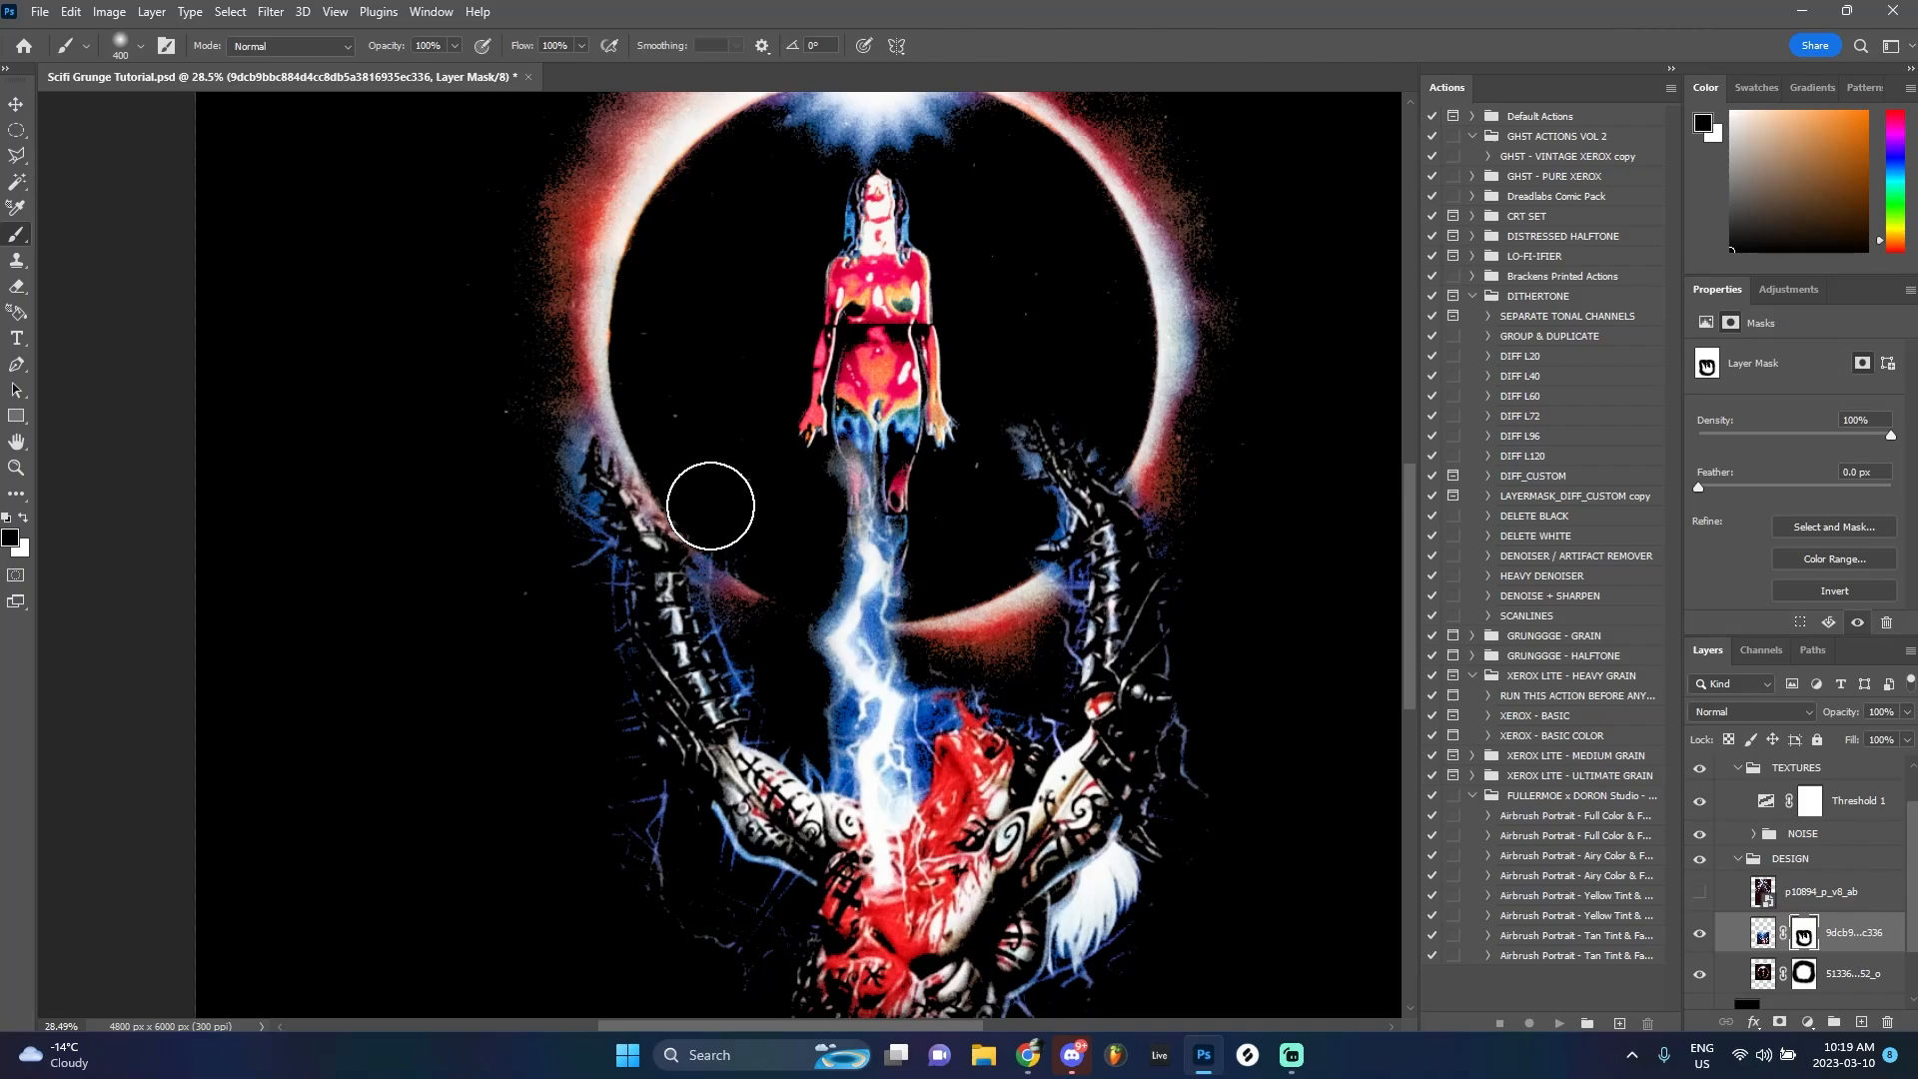
{"action": "scroll", "coordinate": [769, 520], "scroll_direction": "down", "scroll_amount": 3}
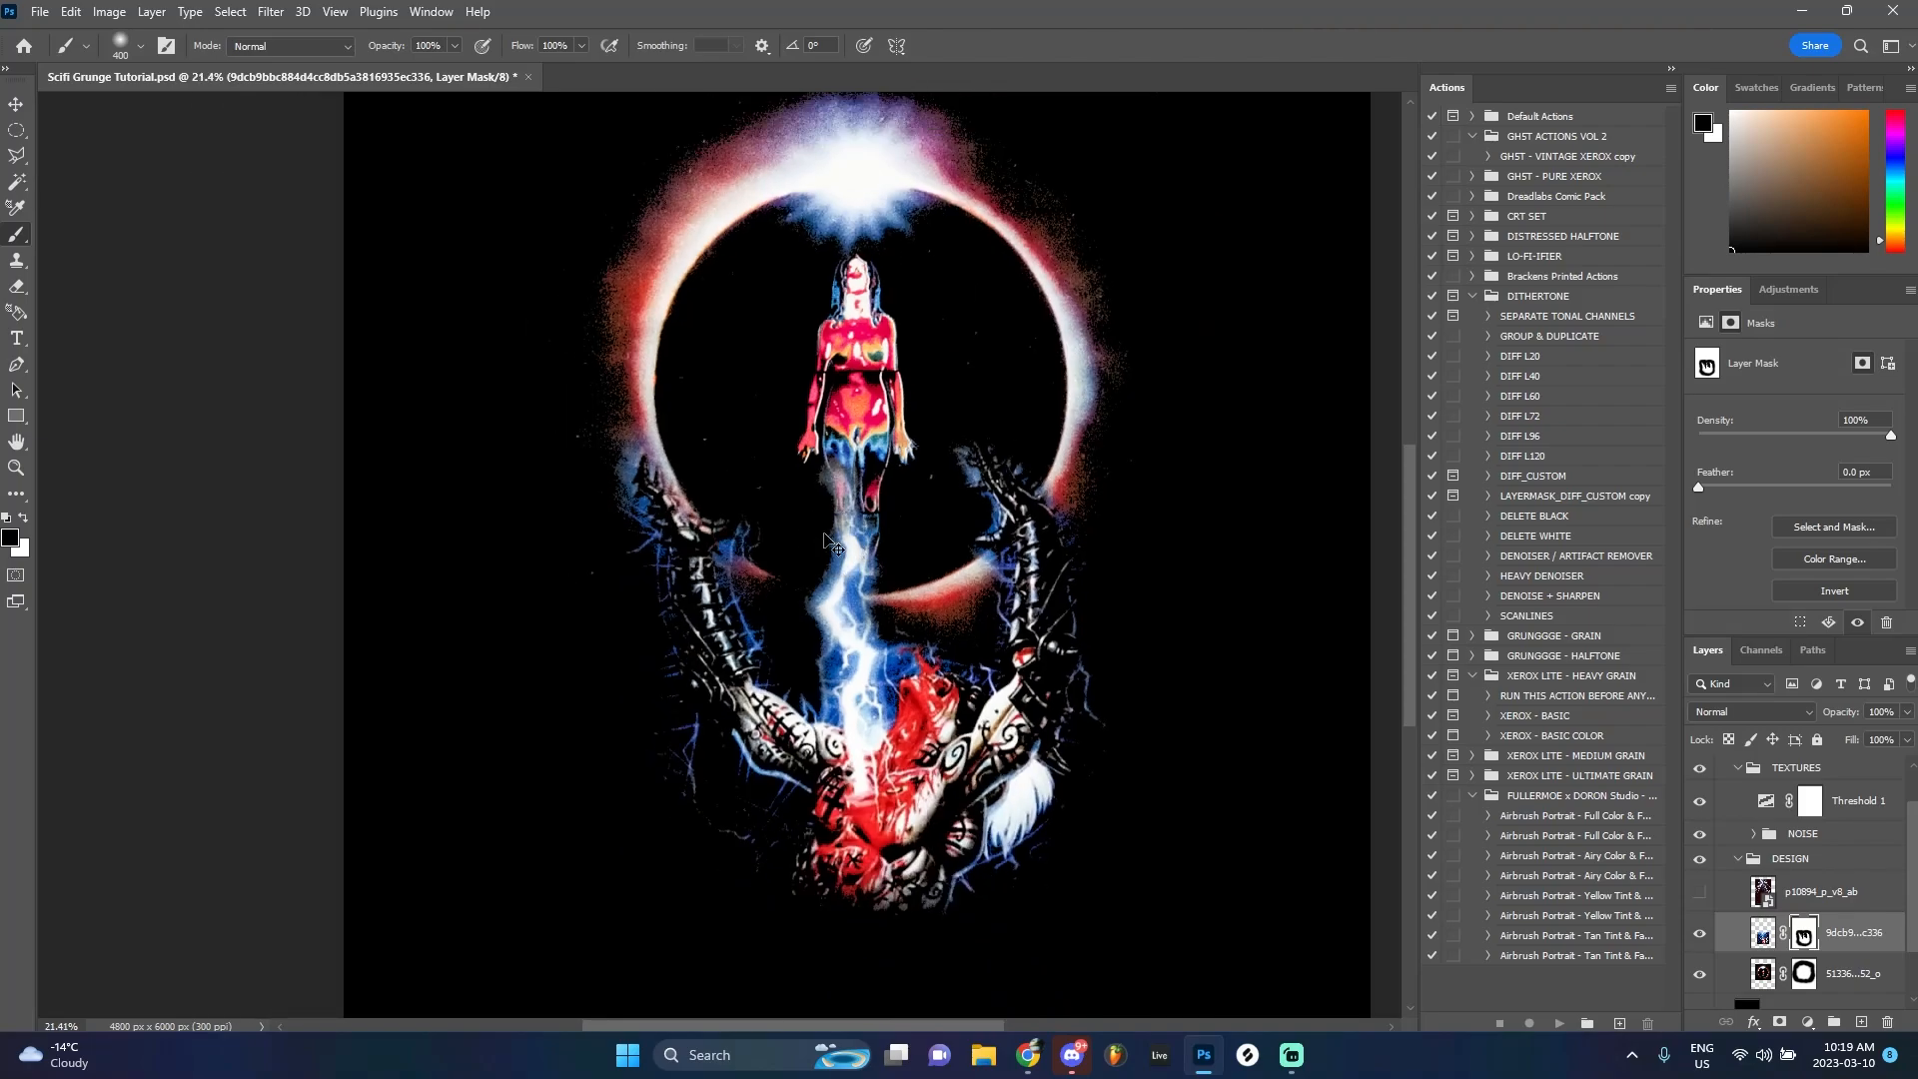
Move the lightning figure slightly down so its raised hands sit lower against the eclipse
{"action": "key", "text": "v"}
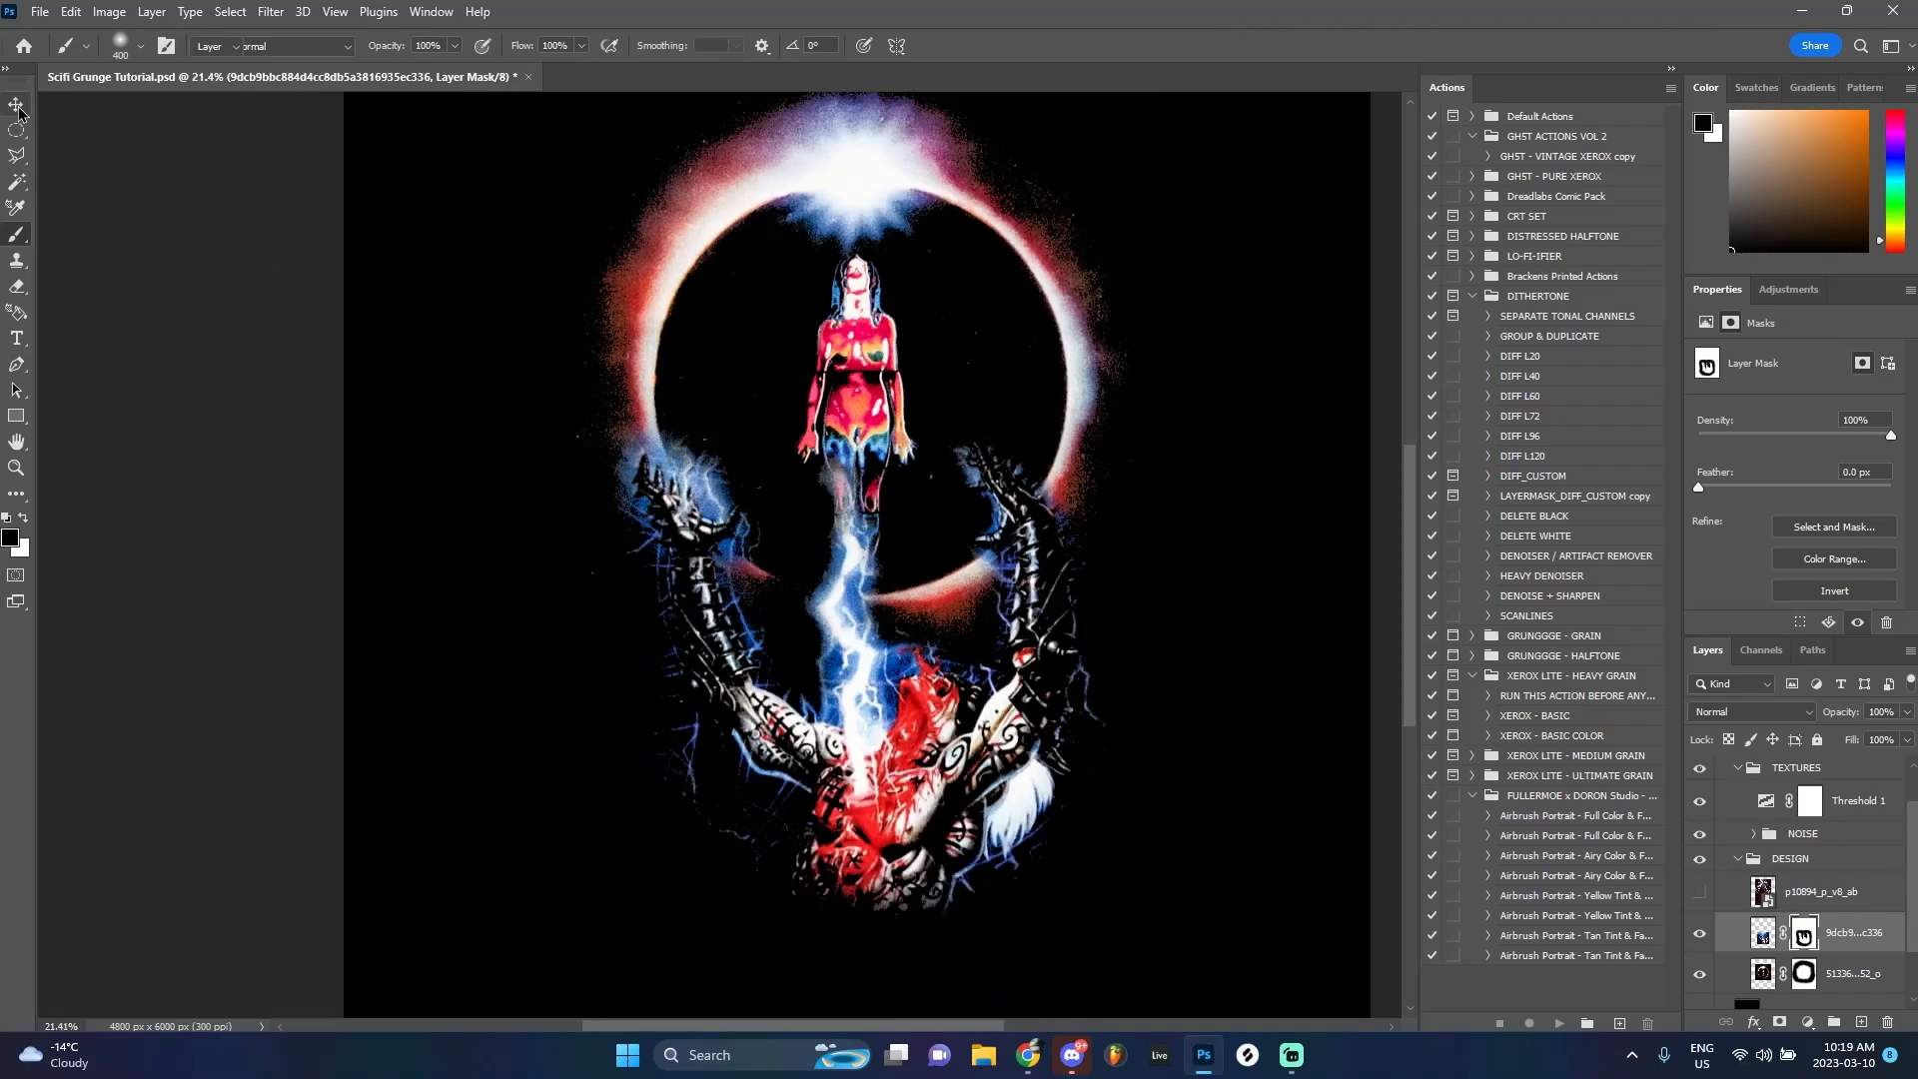
{"action": "scroll", "coordinate": [879, 545], "scroll_direction": "up", "scroll_amount": 2}
{"action": "left_click_drag", "start_coordinate": [959, 521], "coordinate": [959, 568]}
{"action": "scroll", "coordinate": [959, 567], "scroll_direction": "down", "scroll_amount": 4}
{"action": "scroll", "coordinate": [844, 552], "scroll_direction": "up", "scroll_amount": 8}
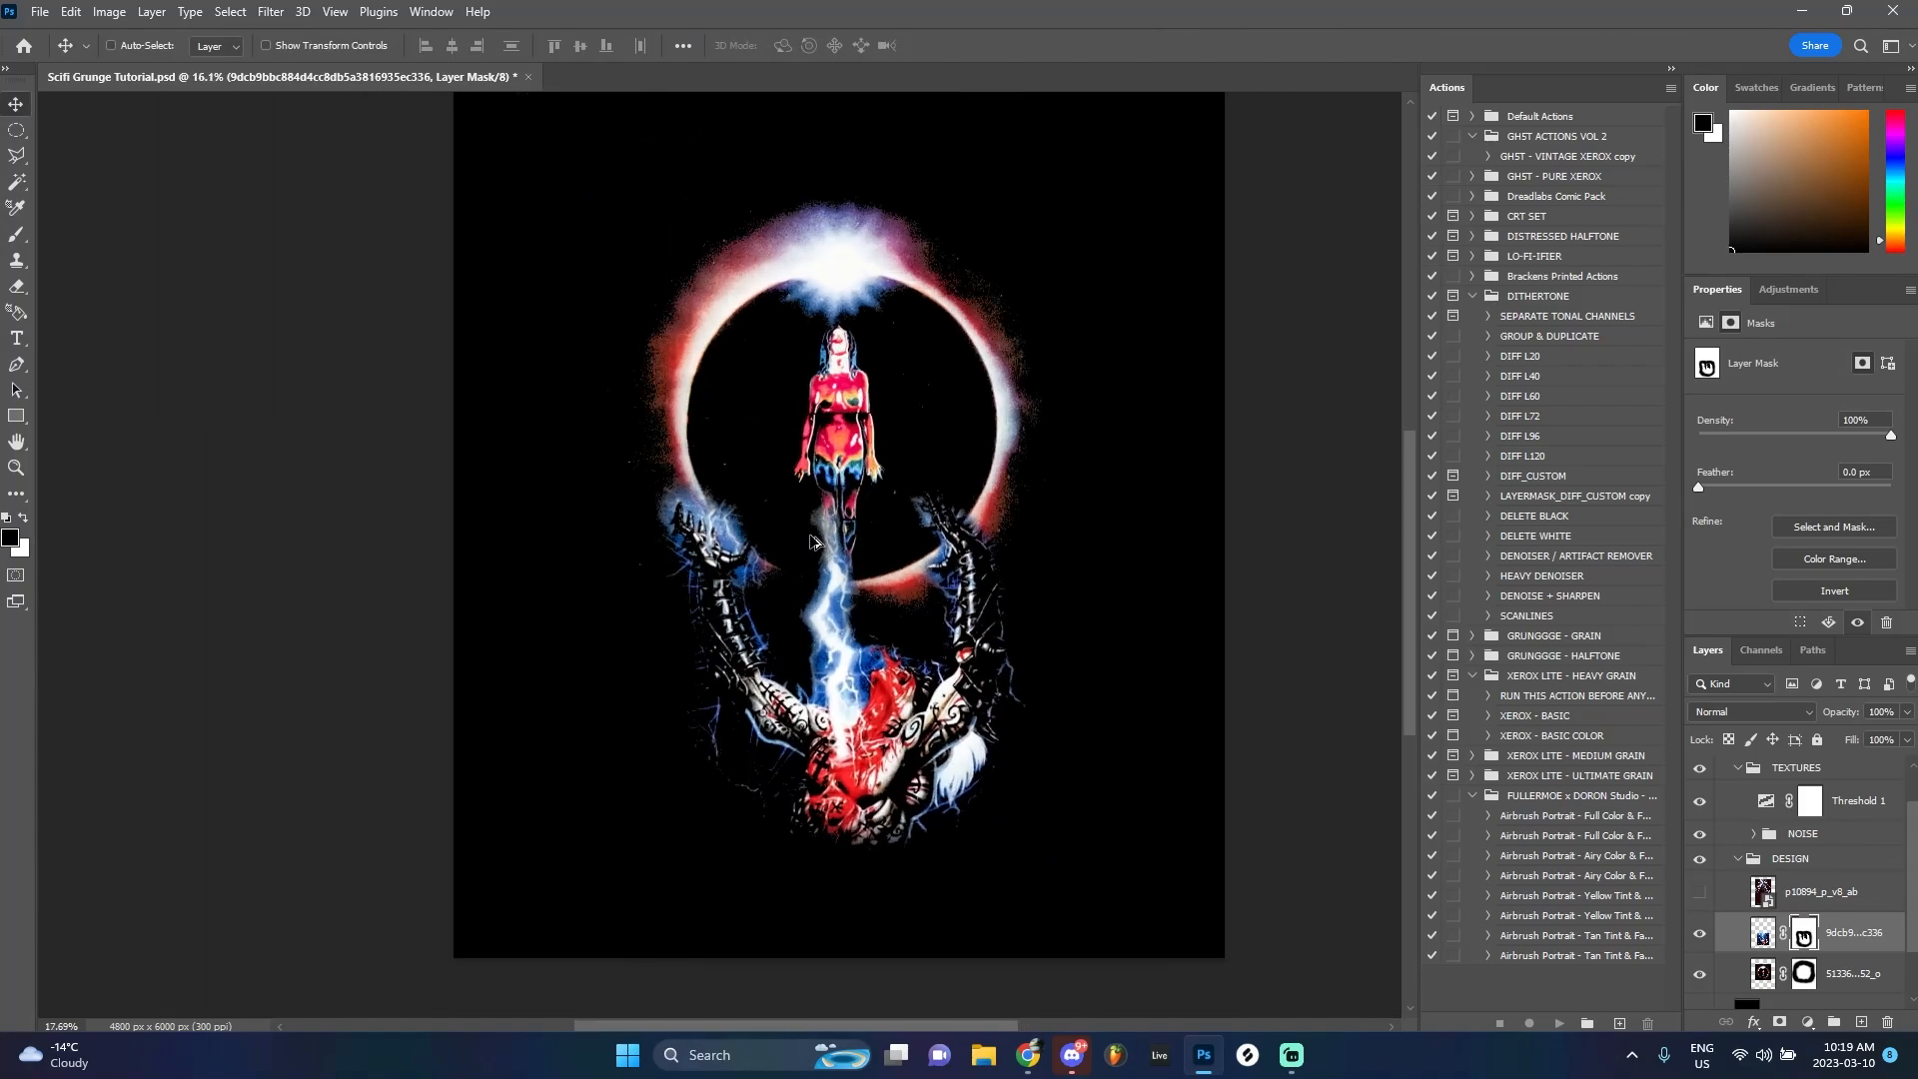
Rework the mask around the left hand, revealing the thumb in white and trimming its blue glow with a 200 px black brush
{"action": "key", "text": "b"}
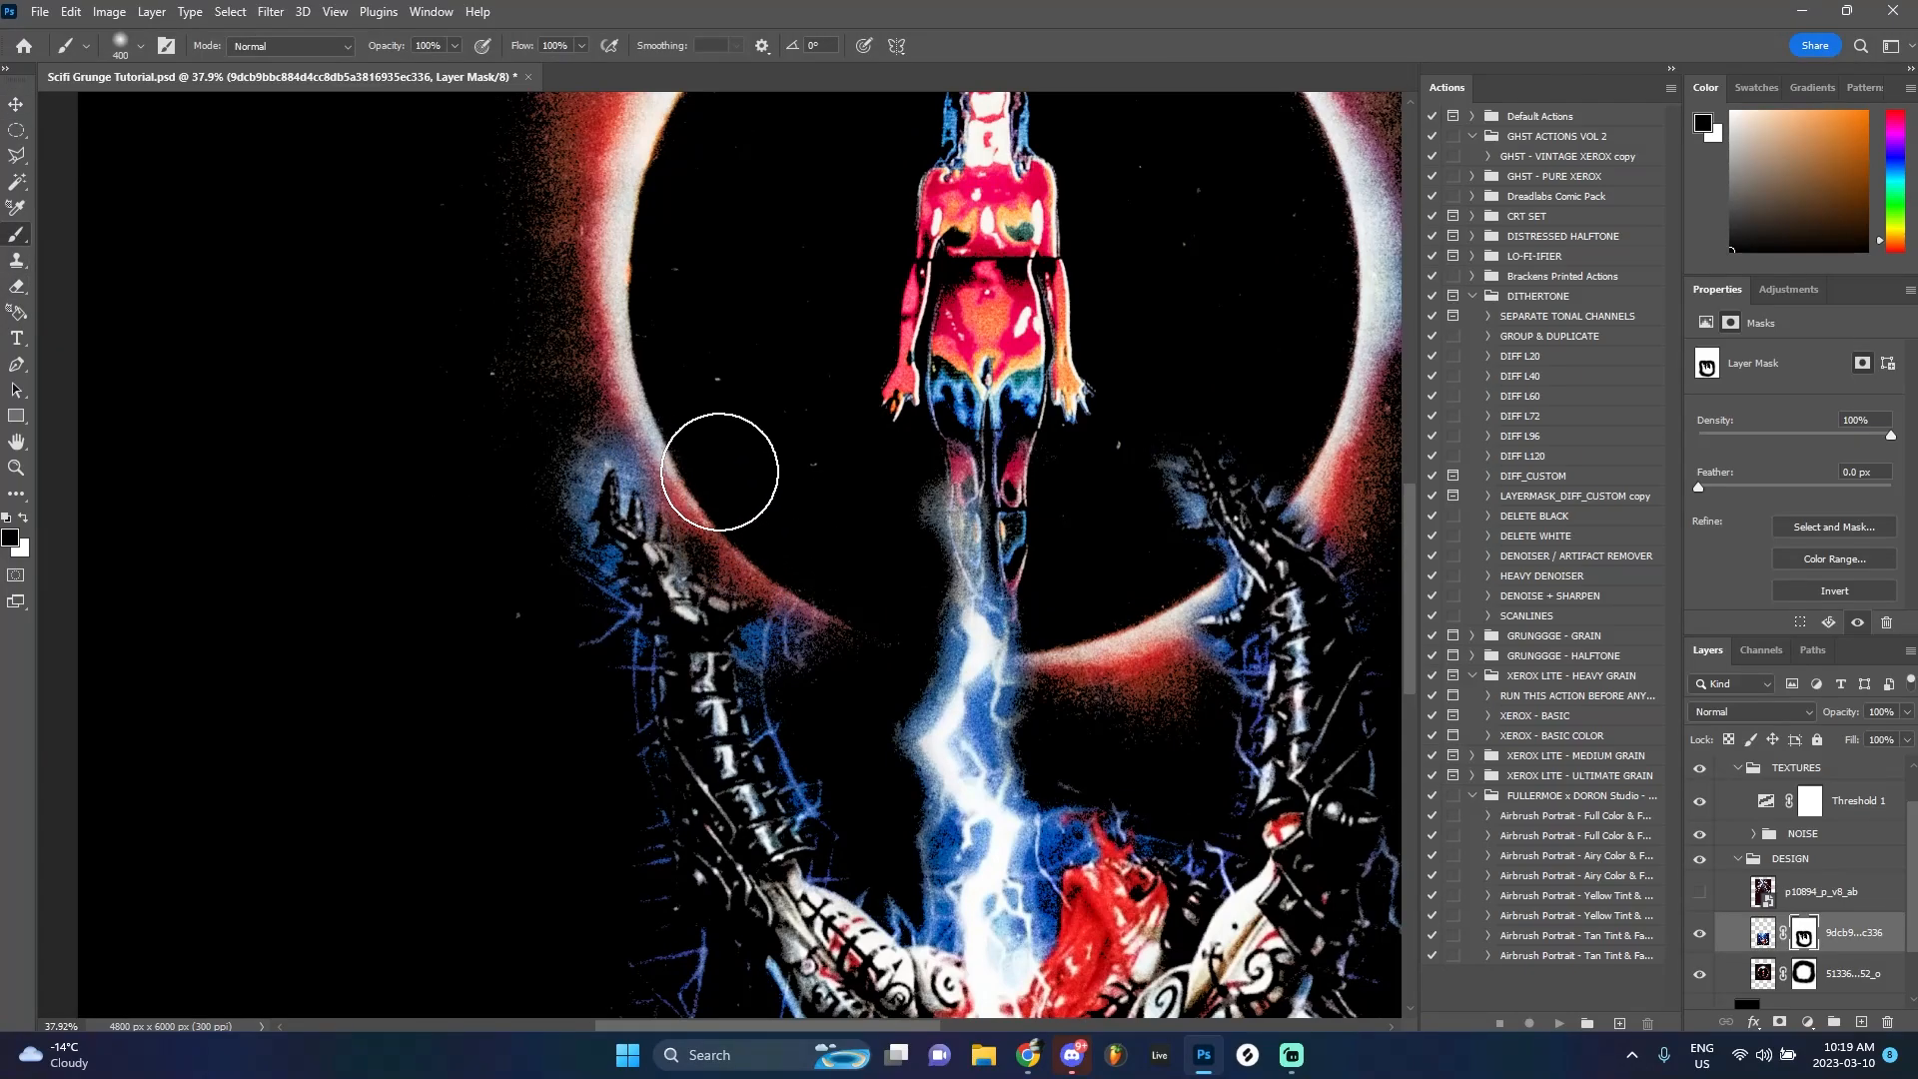
{"action": "scroll", "coordinate": [769, 474], "scroll_direction": "down", "scroll_amount": 3}
{"action": "scroll", "coordinate": [764, 514], "scroll_direction": "up", "scroll_amount": 2}
{"action": "key", "text": "x"}
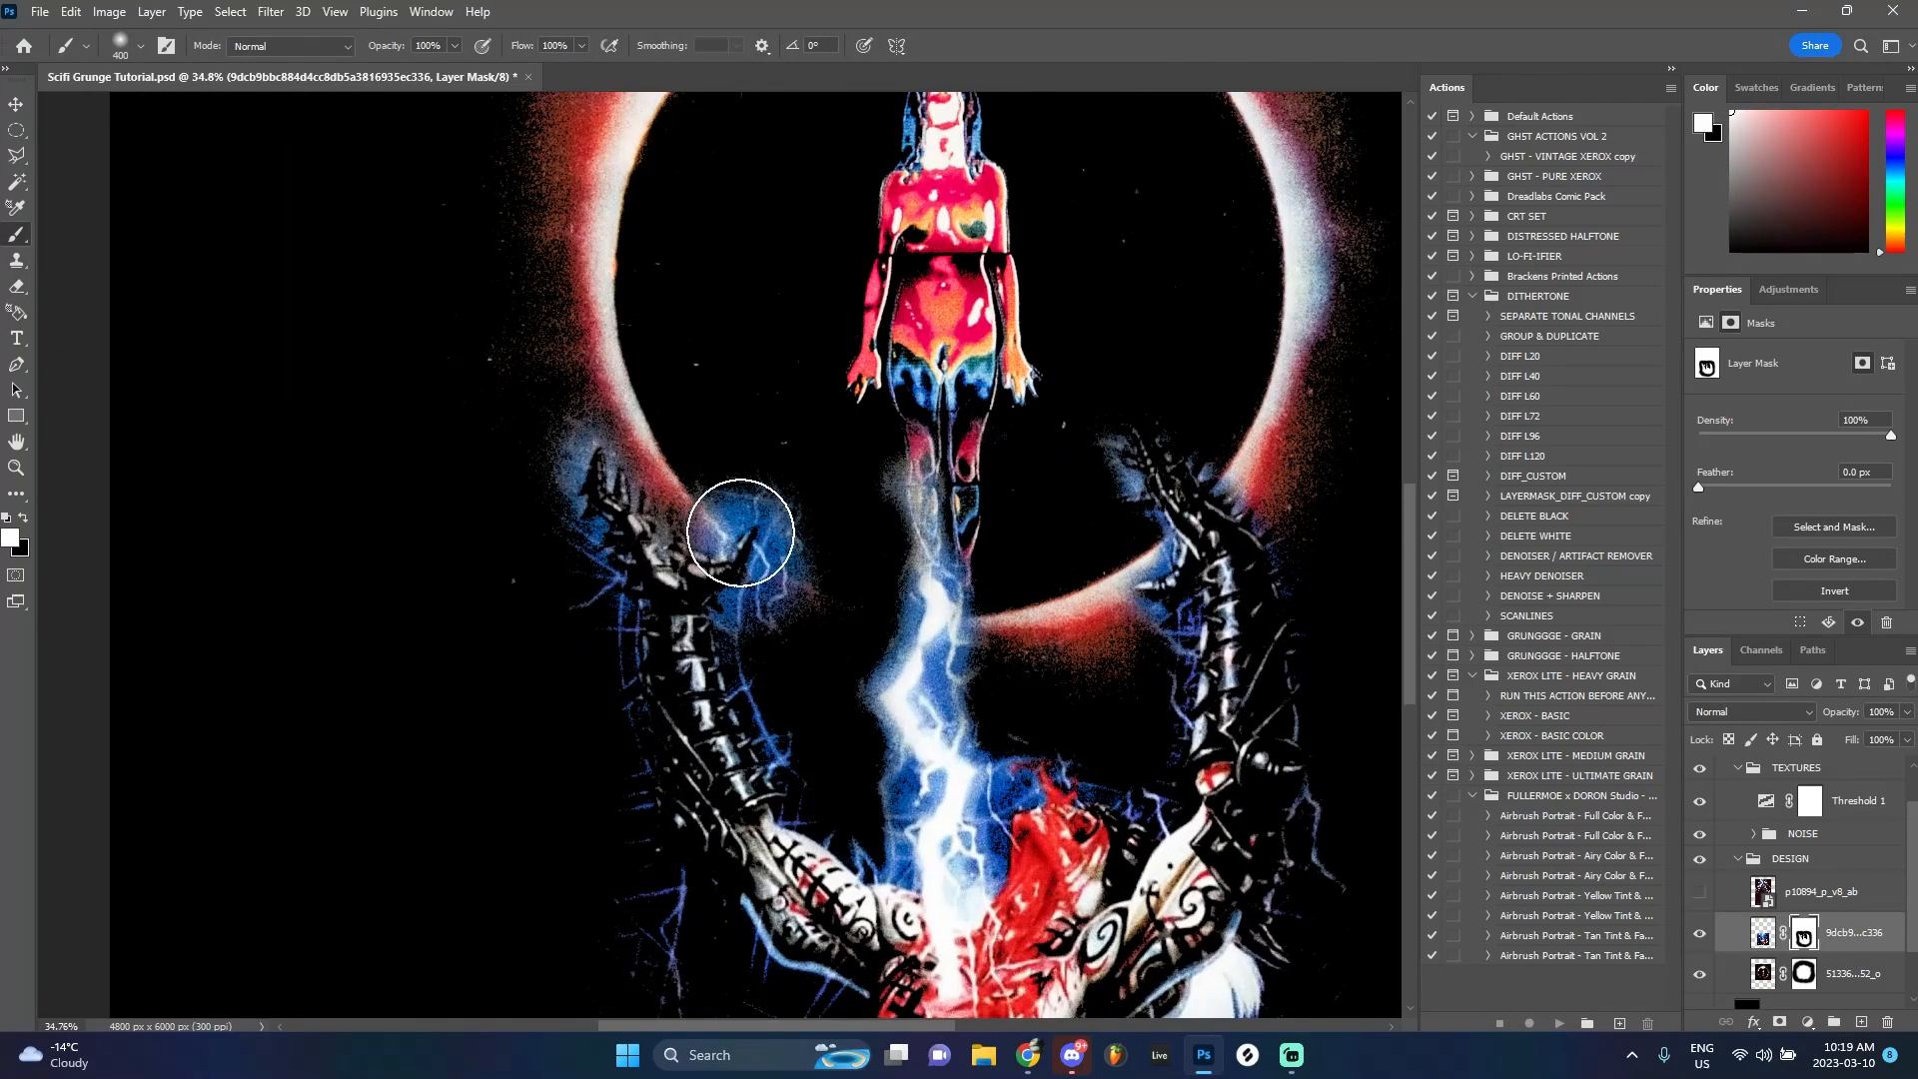
{"action": "key", "text": "x"}
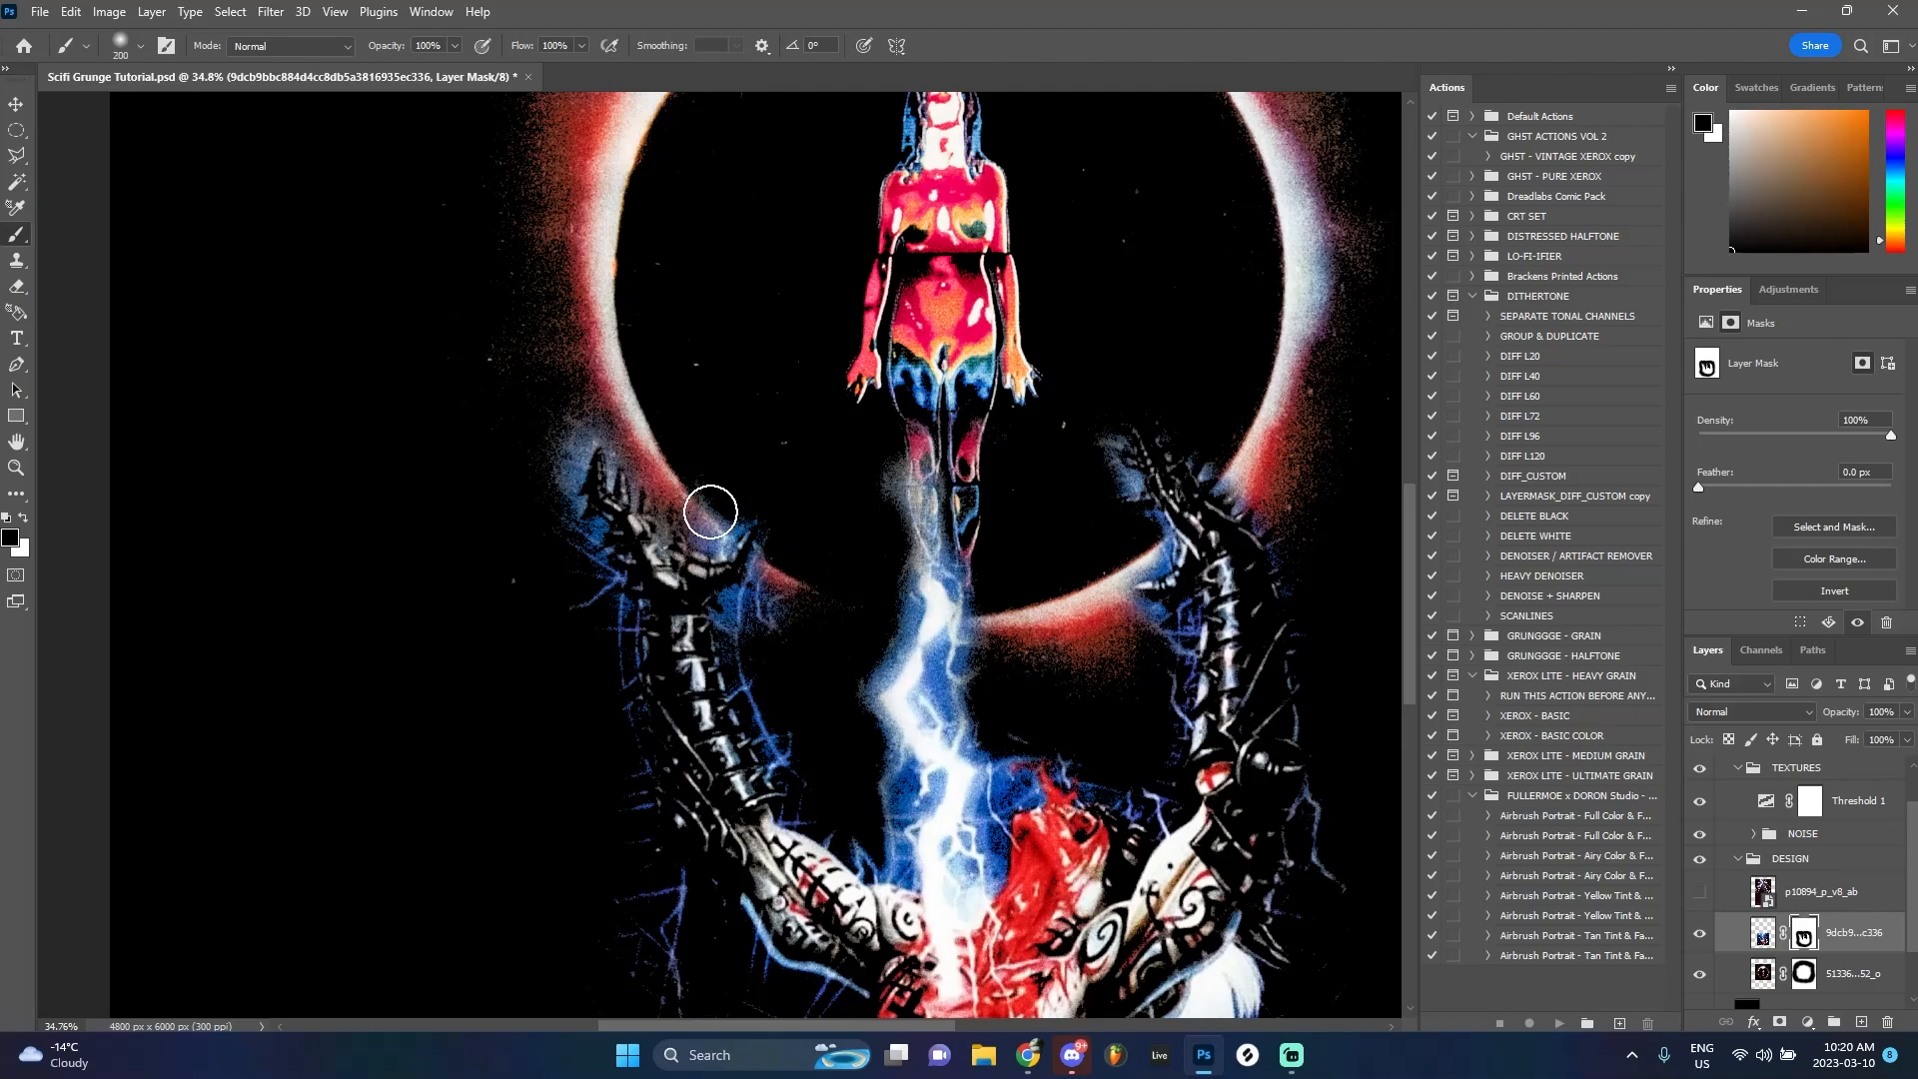
{"action": "scroll", "coordinate": [750, 504], "scroll_direction": "down", "scroll_amount": 1}
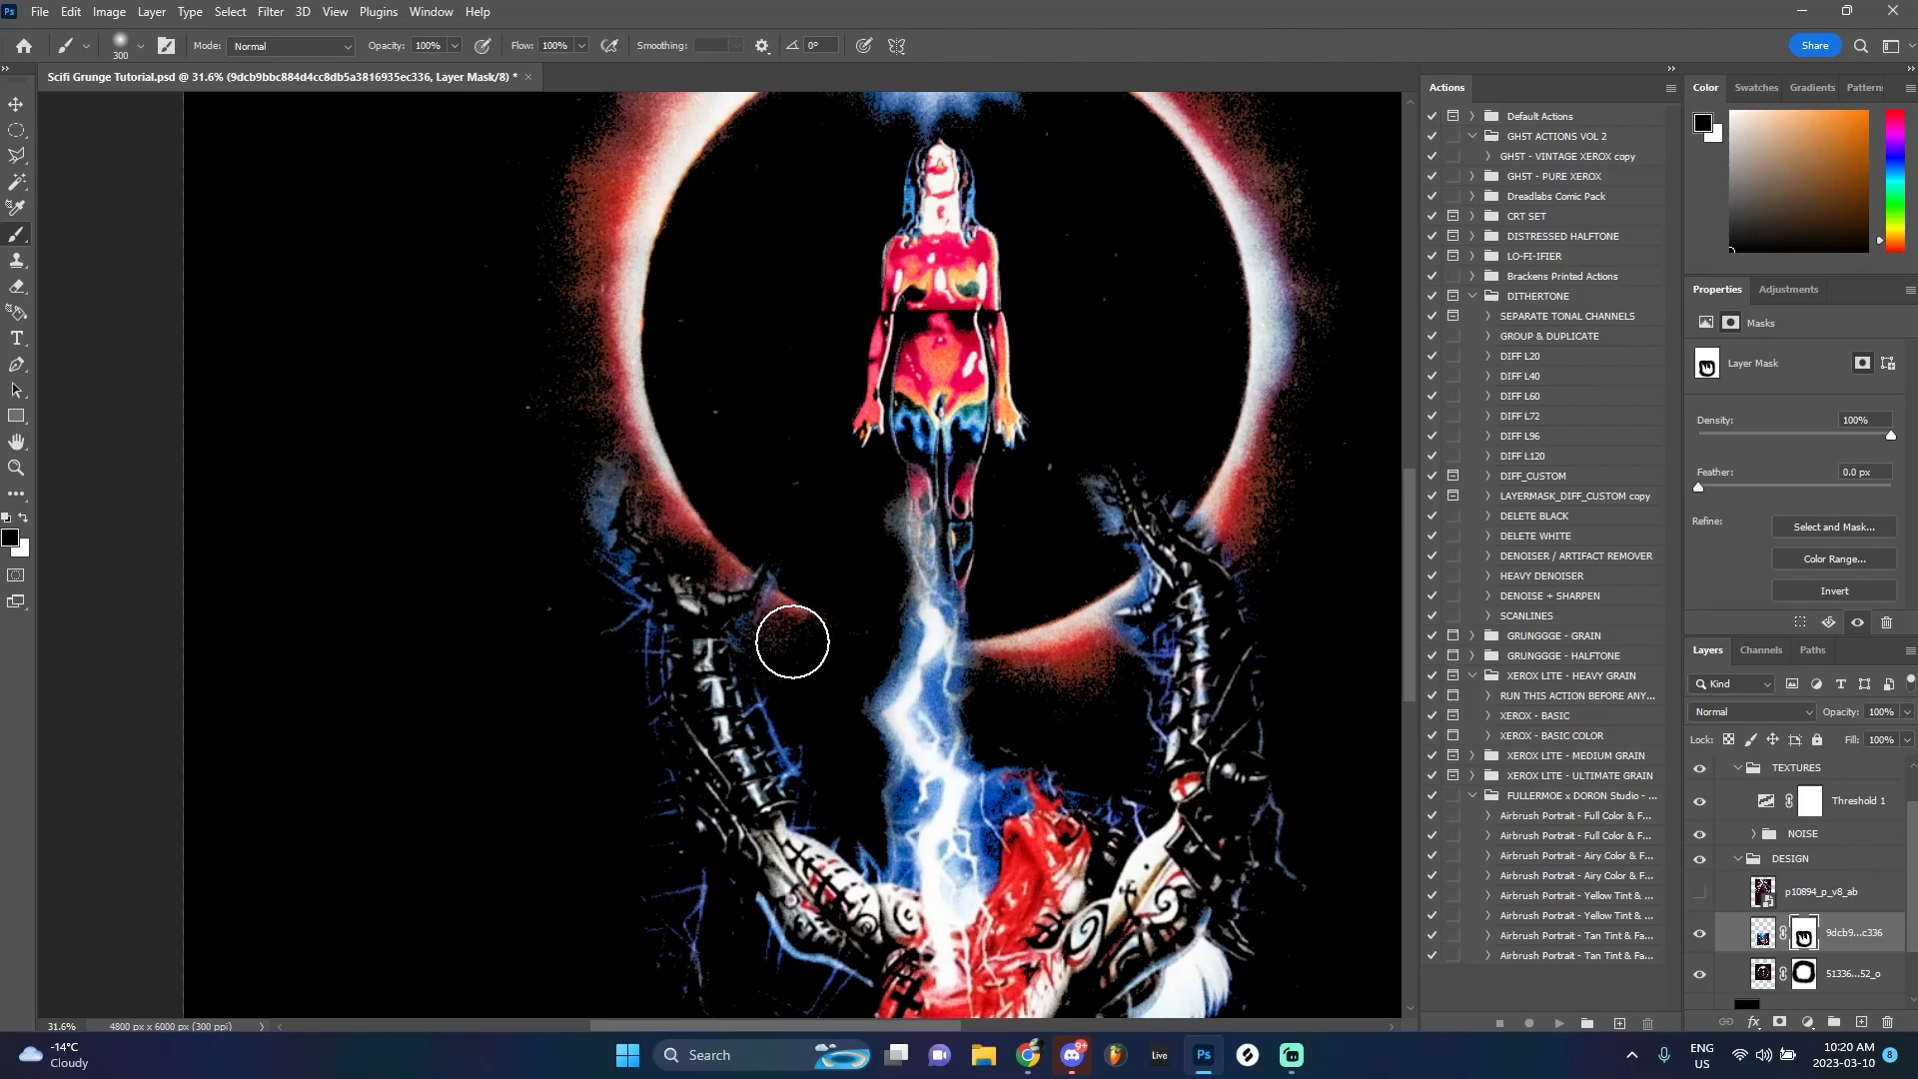
Clean the mask between the left thumb and the eclipse's lower-left rim with a 300 px soft brush
{"action": "key", "text": "x"}
{"action": "scroll", "coordinate": [814, 629], "scroll_direction": "down", "scroll_amount": 2}
{"action": "key", "text": "x"}
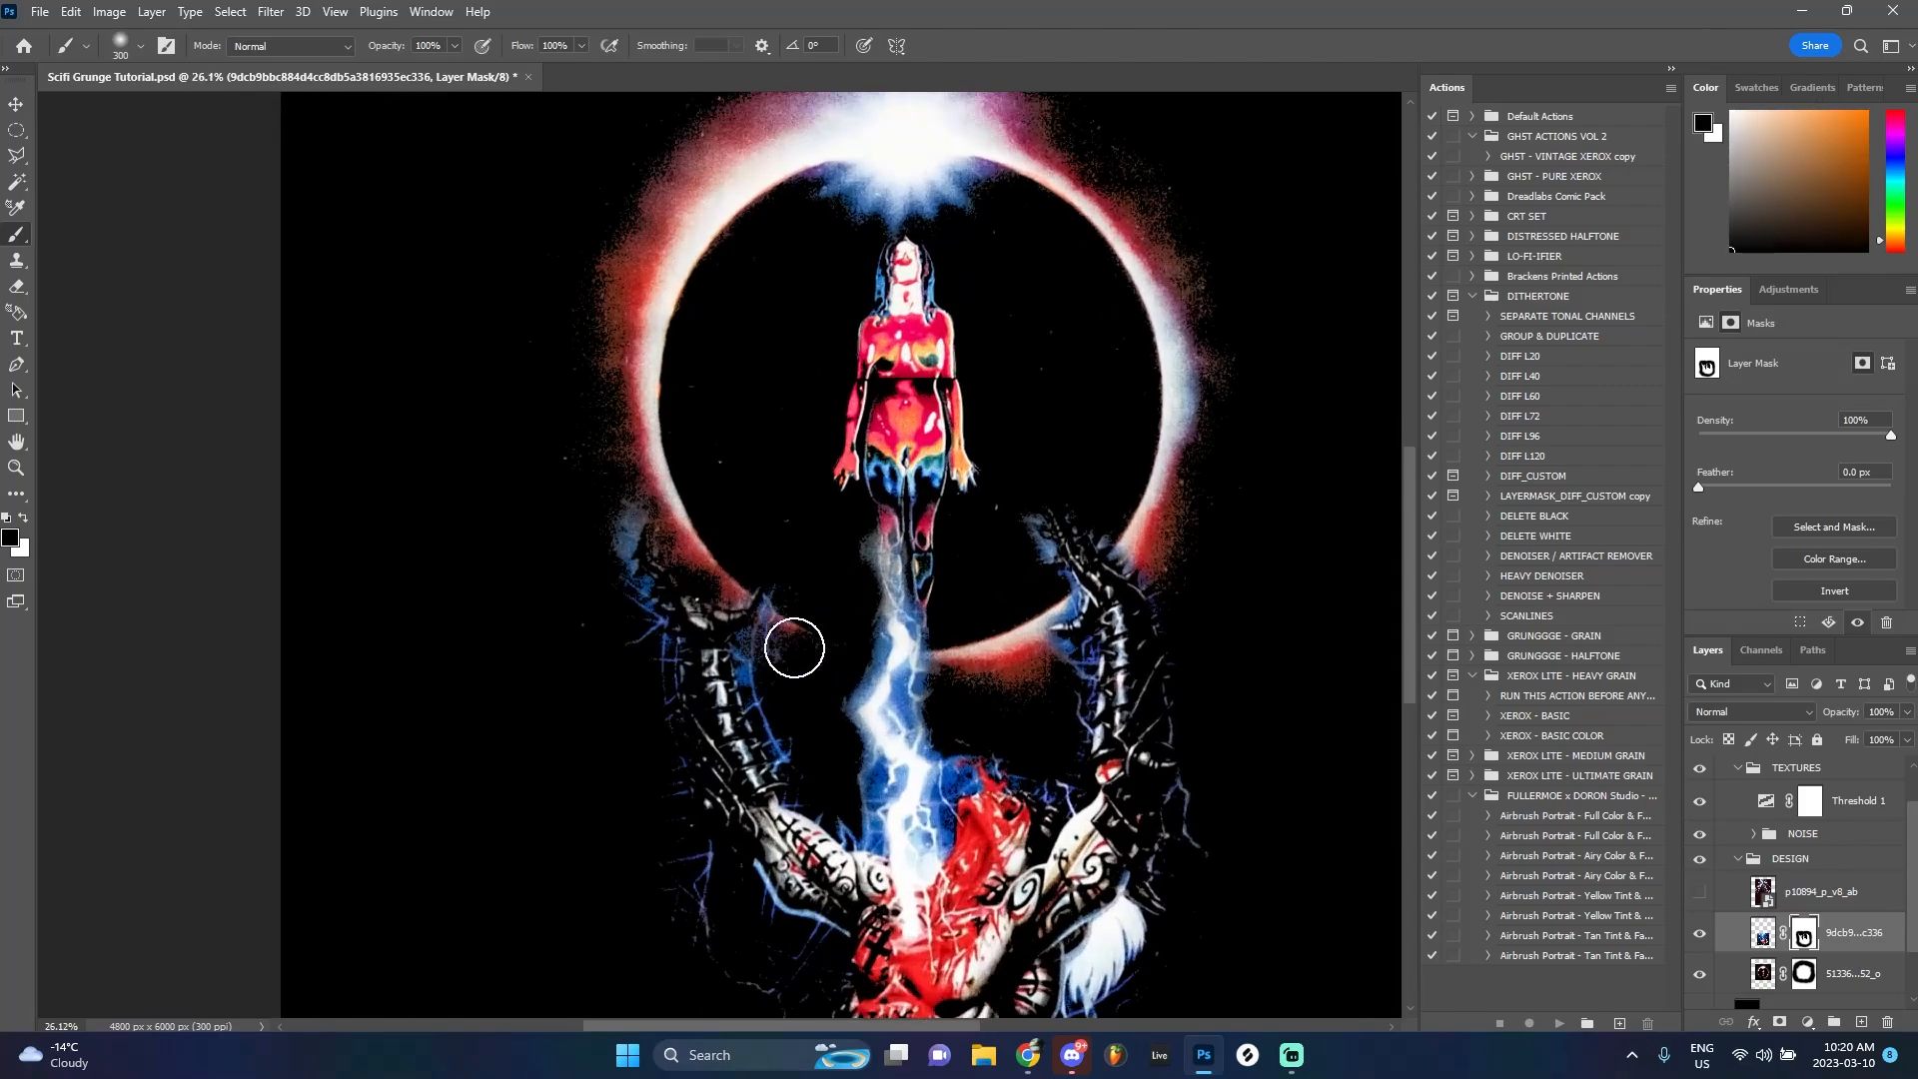
{"action": "key", "text": "x"}
{"action": "left_click", "coordinate": [746, 596]}
{"action": "key", "text": "x"}
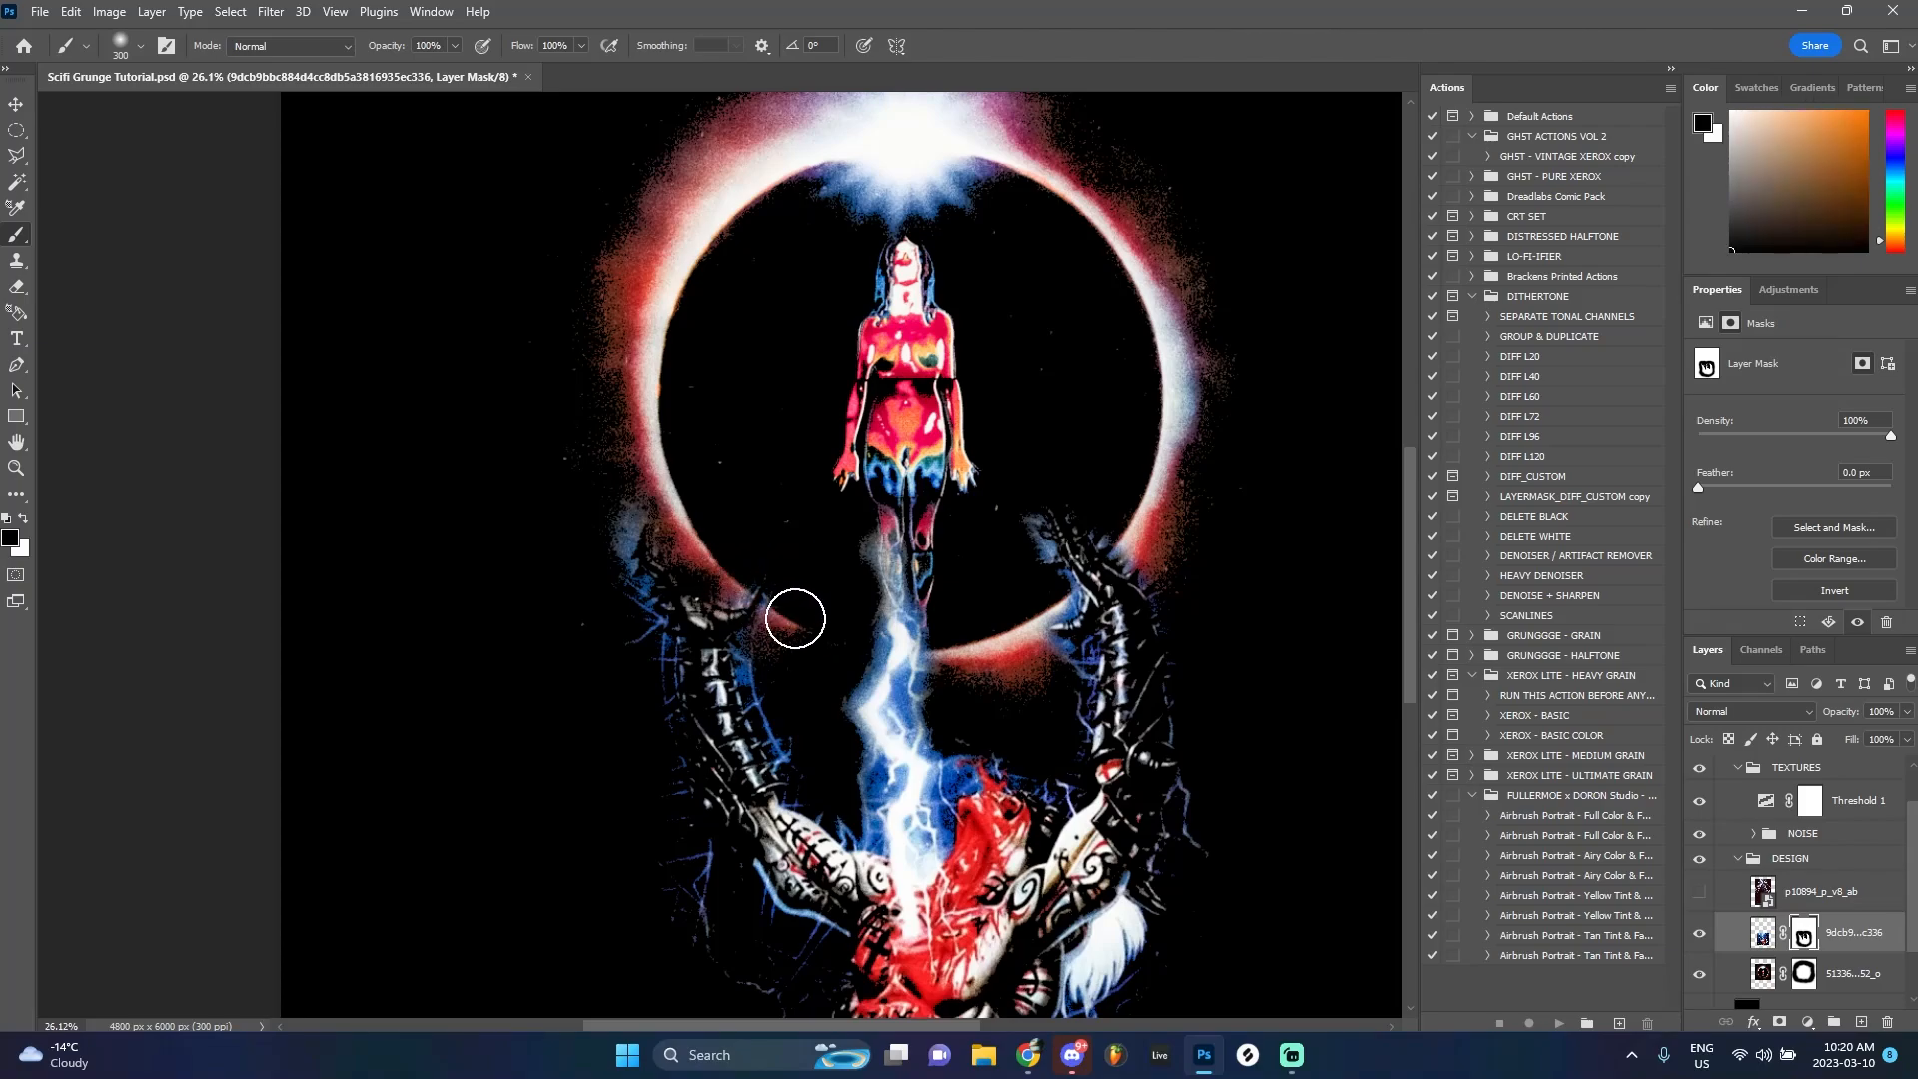
Reveal the left thumb's tip over the eclipse rim in white, then mask out its surrounding blue glow with a 100 px black brush
{"action": "key", "text": "bracketleft"}
{"action": "key", "text": "bracketleft"}
{"action": "scroll", "coordinate": [795, 619], "scroll_direction": "up", "scroll_amount": 8}
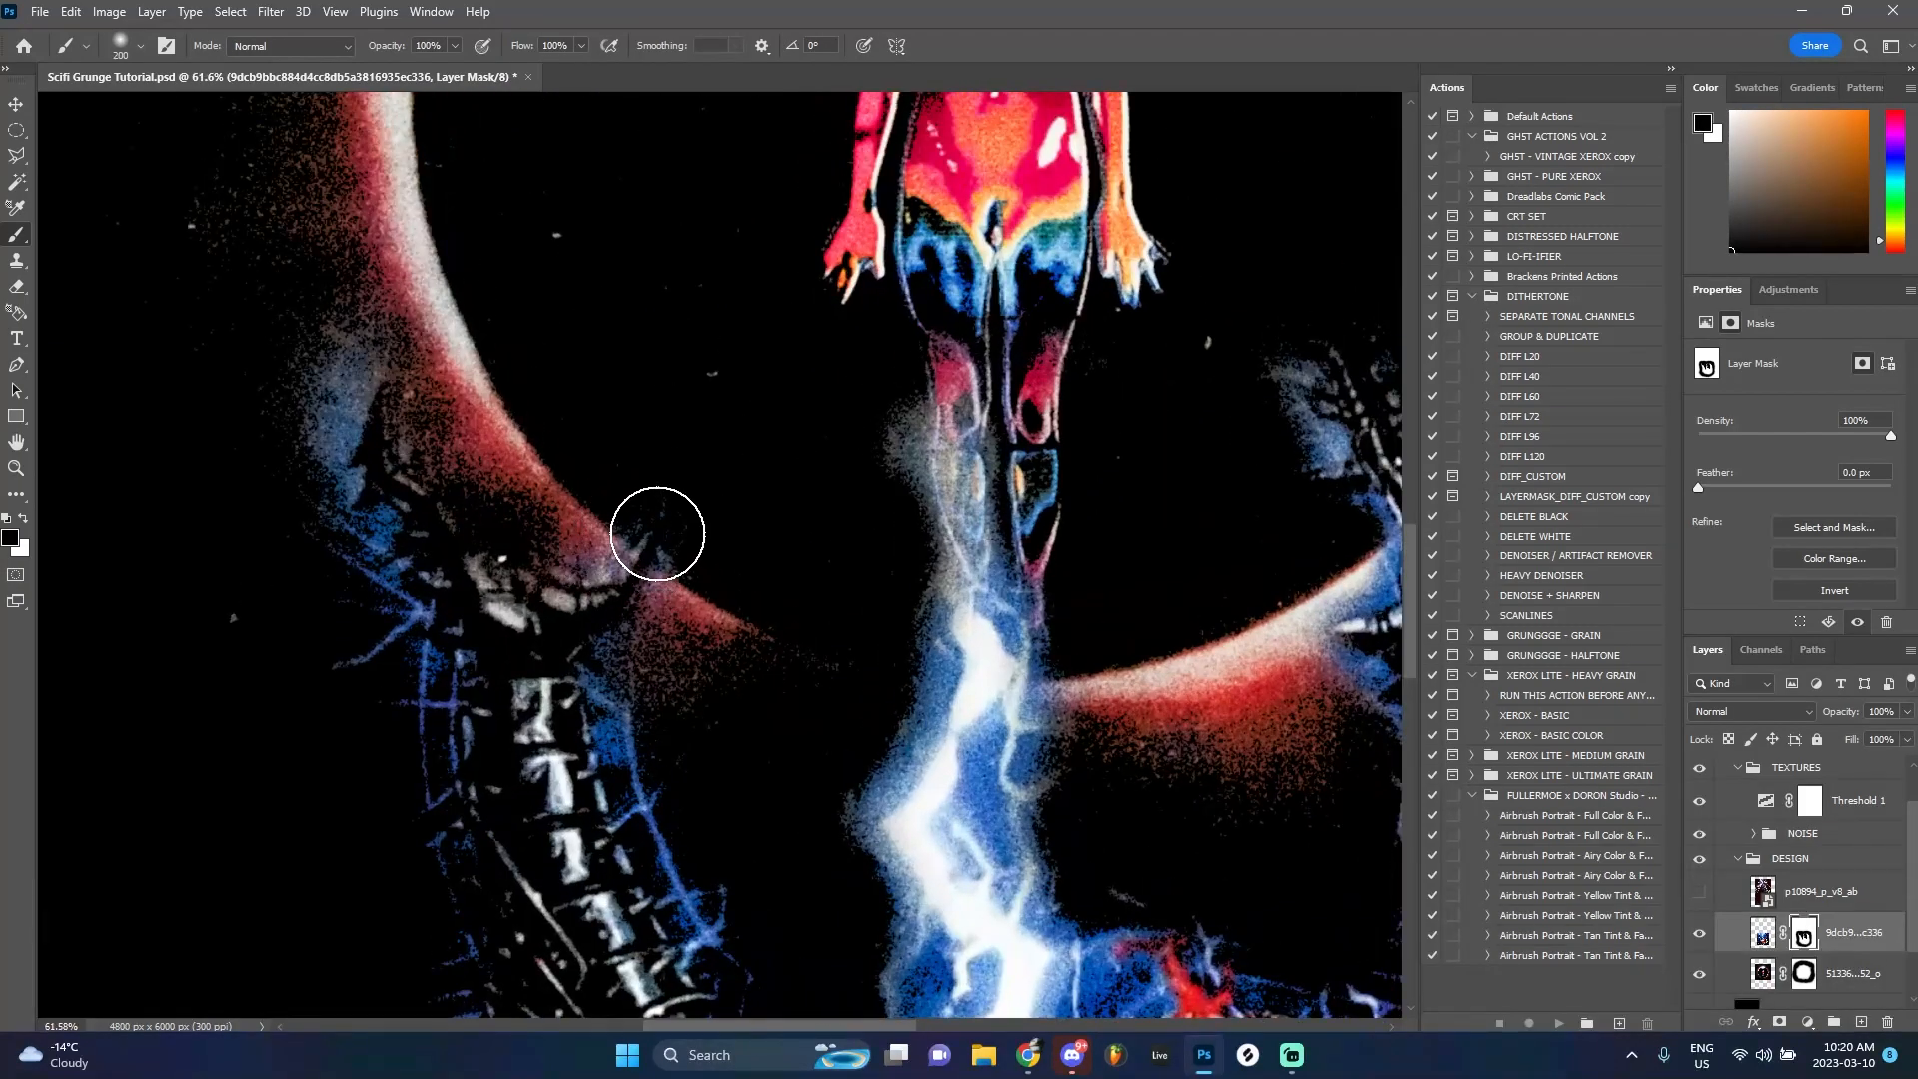
{"action": "key", "text": "x"}
{"action": "mouse_move", "coordinate": [626, 582]}
{"action": "left_mouse_down"}
{"action": "mouse_move", "coordinate": [668, 520]}
{"action": "mouse_move", "coordinate": [616, 573]}
{"action": "left_mouse_up"}
{"action": "scroll", "coordinate": [590, 568], "scroll_direction": "up", "scroll_amount": 7}
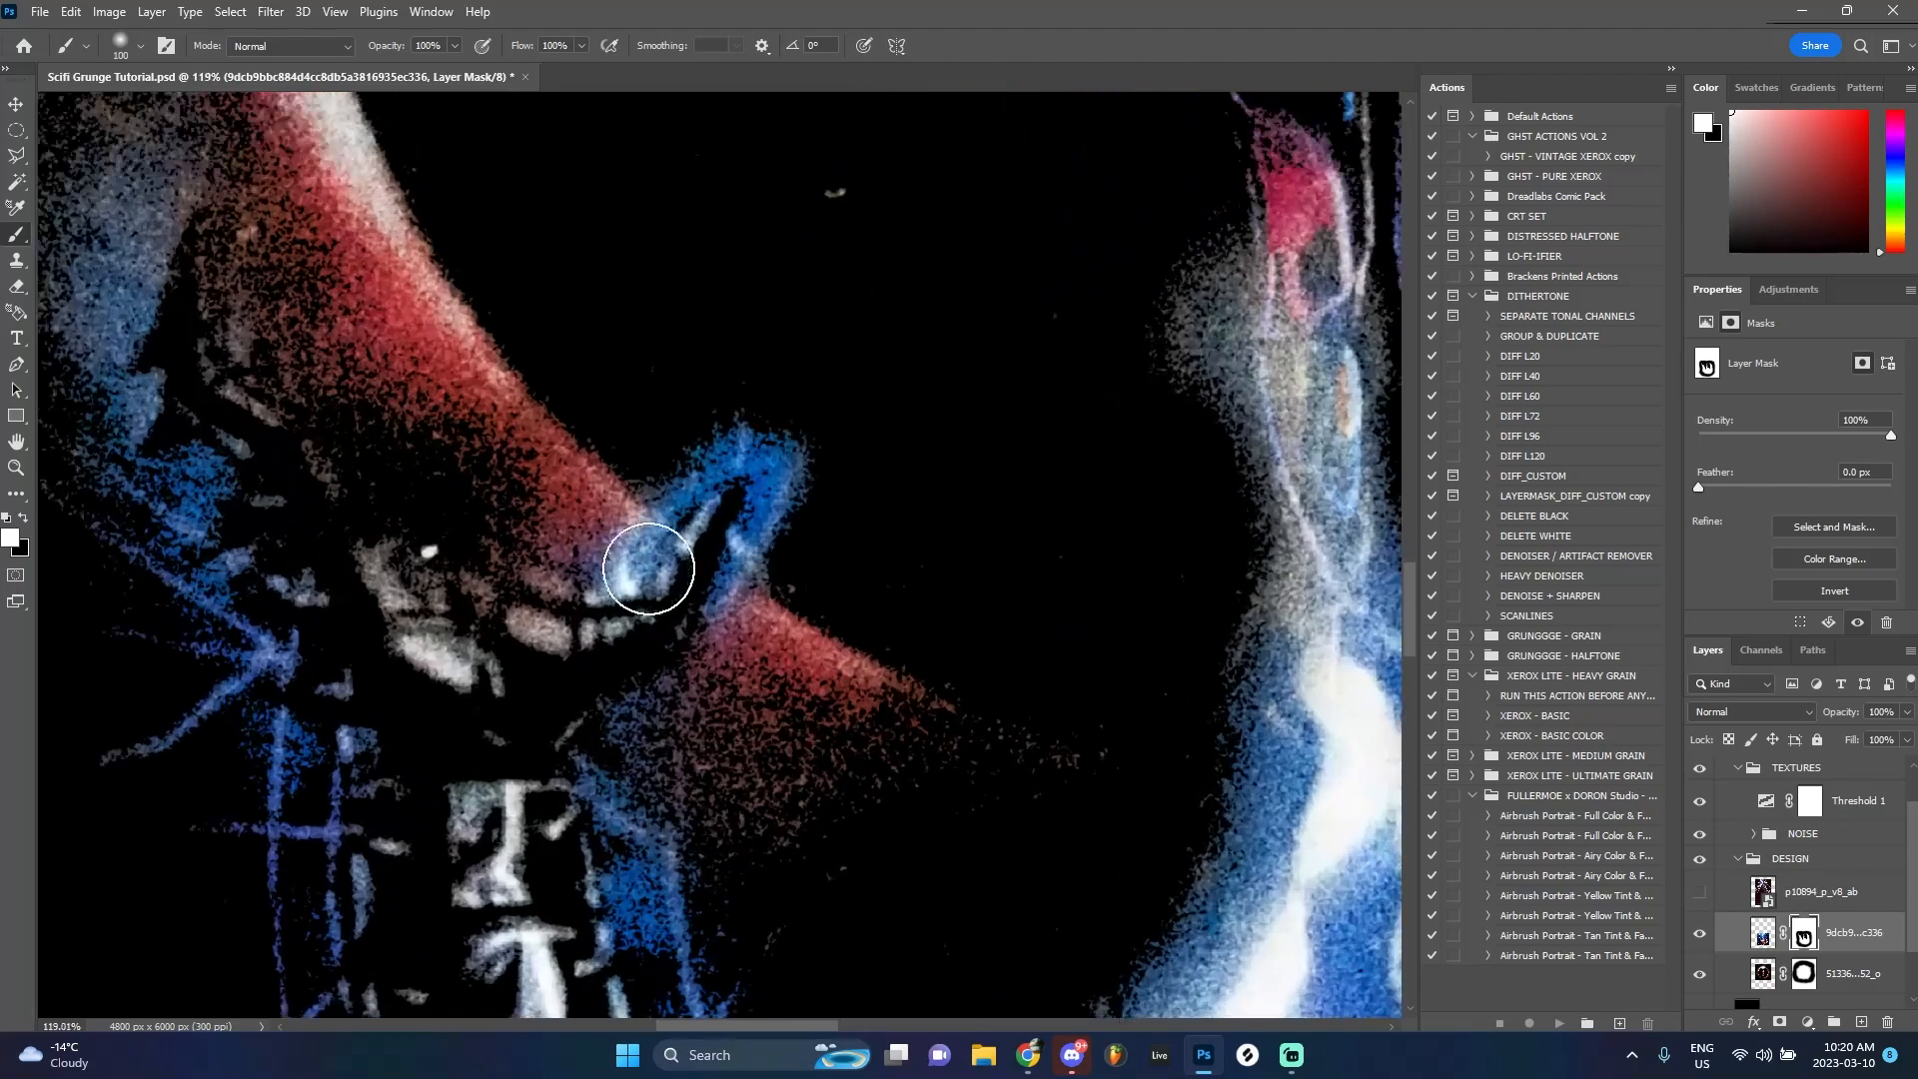
{"action": "key", "text": "x"}
{"action": "mouse_move", "coordinate": [749, 615]}
{"action": "left_mouse_down"}
{"action": "mouse_move", "coordinate": [803, 471]}
{"action": "mouse_move", "coordinate": [708, 423]}
{"action": "mouse_move", "coordinate": [626, 480]}
{"action": "mouse_move", "coordinate": [606, 522]}
{"action": "mouse_move", "coordinate": [713, 436]}
{"action": "mouse_move", "coordinate": [780, 567]}
{"action": "mouse_move", "coordinate": [746, 610]}
{"action": "left_mouse_up"}
{"action": "scroll", "coordinate": [759, 619], "scroll_direction": "down", "scroll_amount": 15}
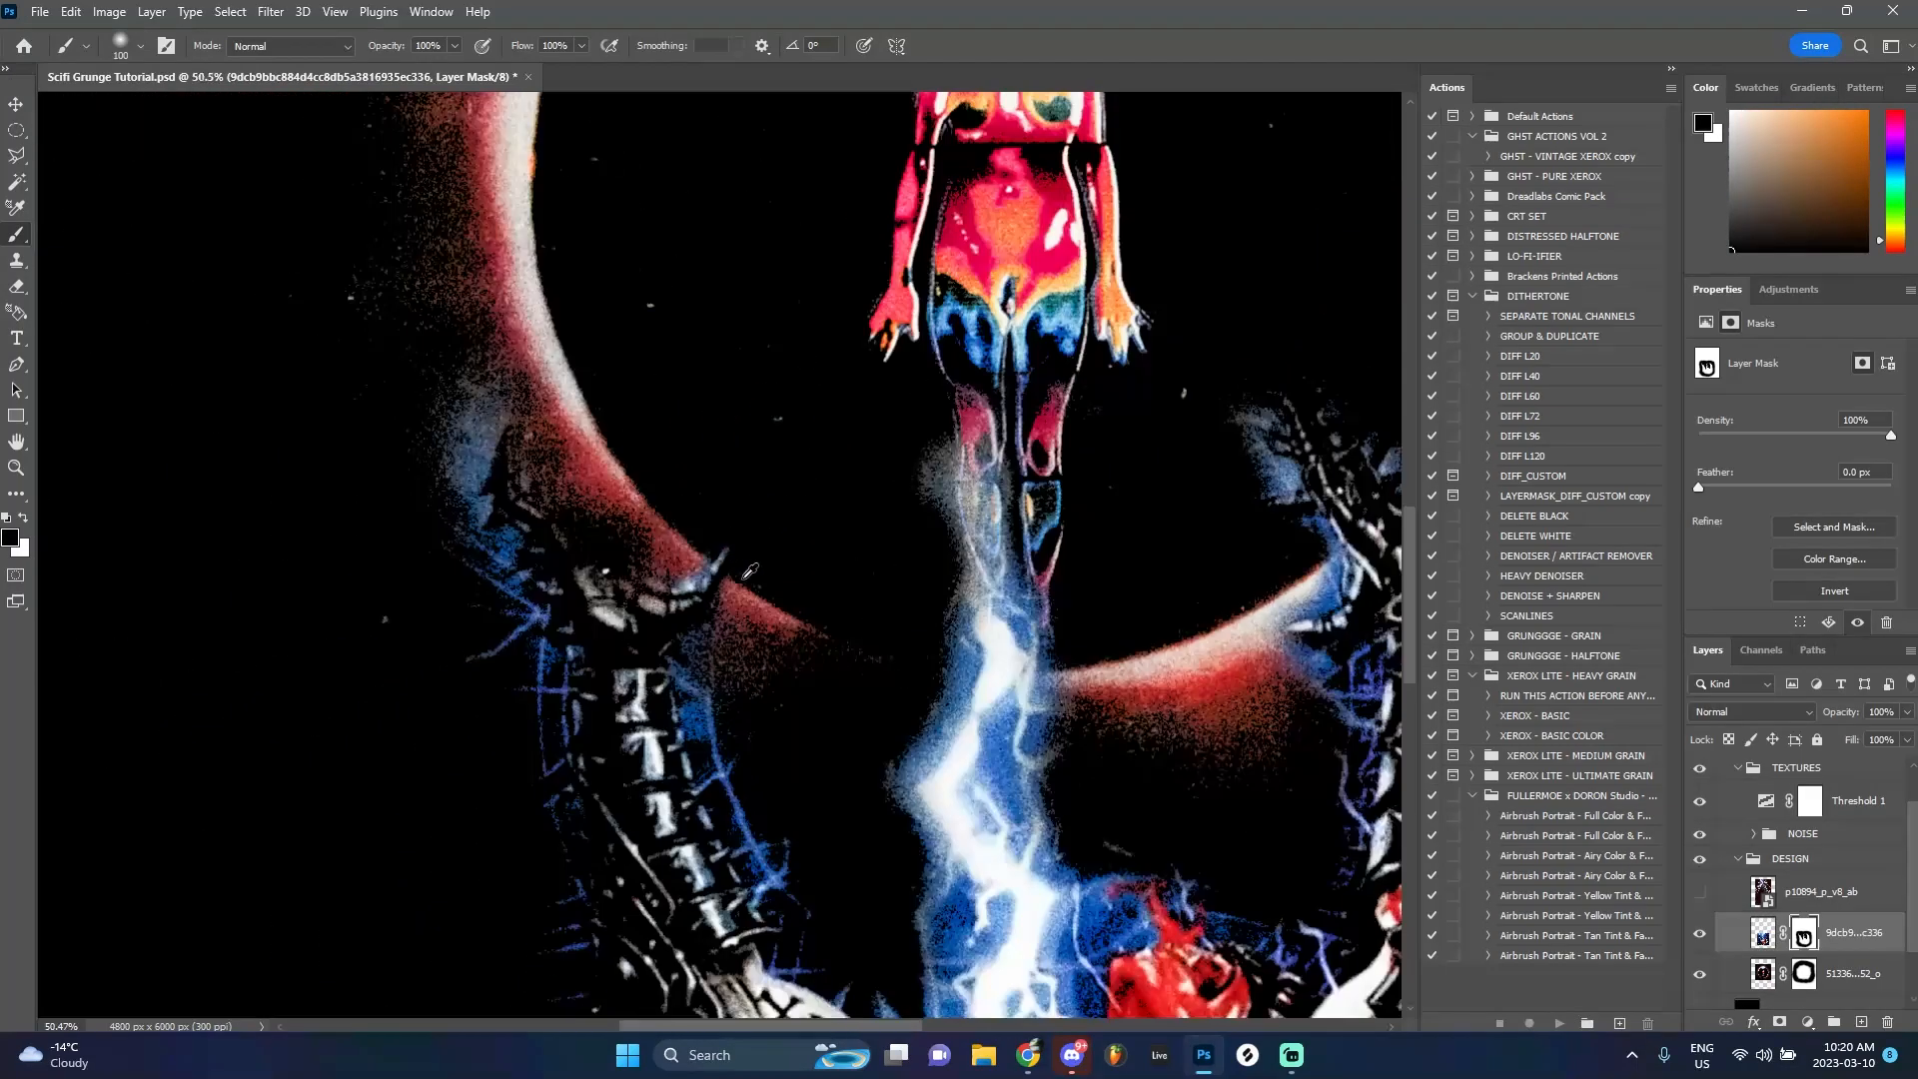
{"action": "scroll", "coordinate": [739, 578], "scroll_direction": "up", "scroll_amount": 4}
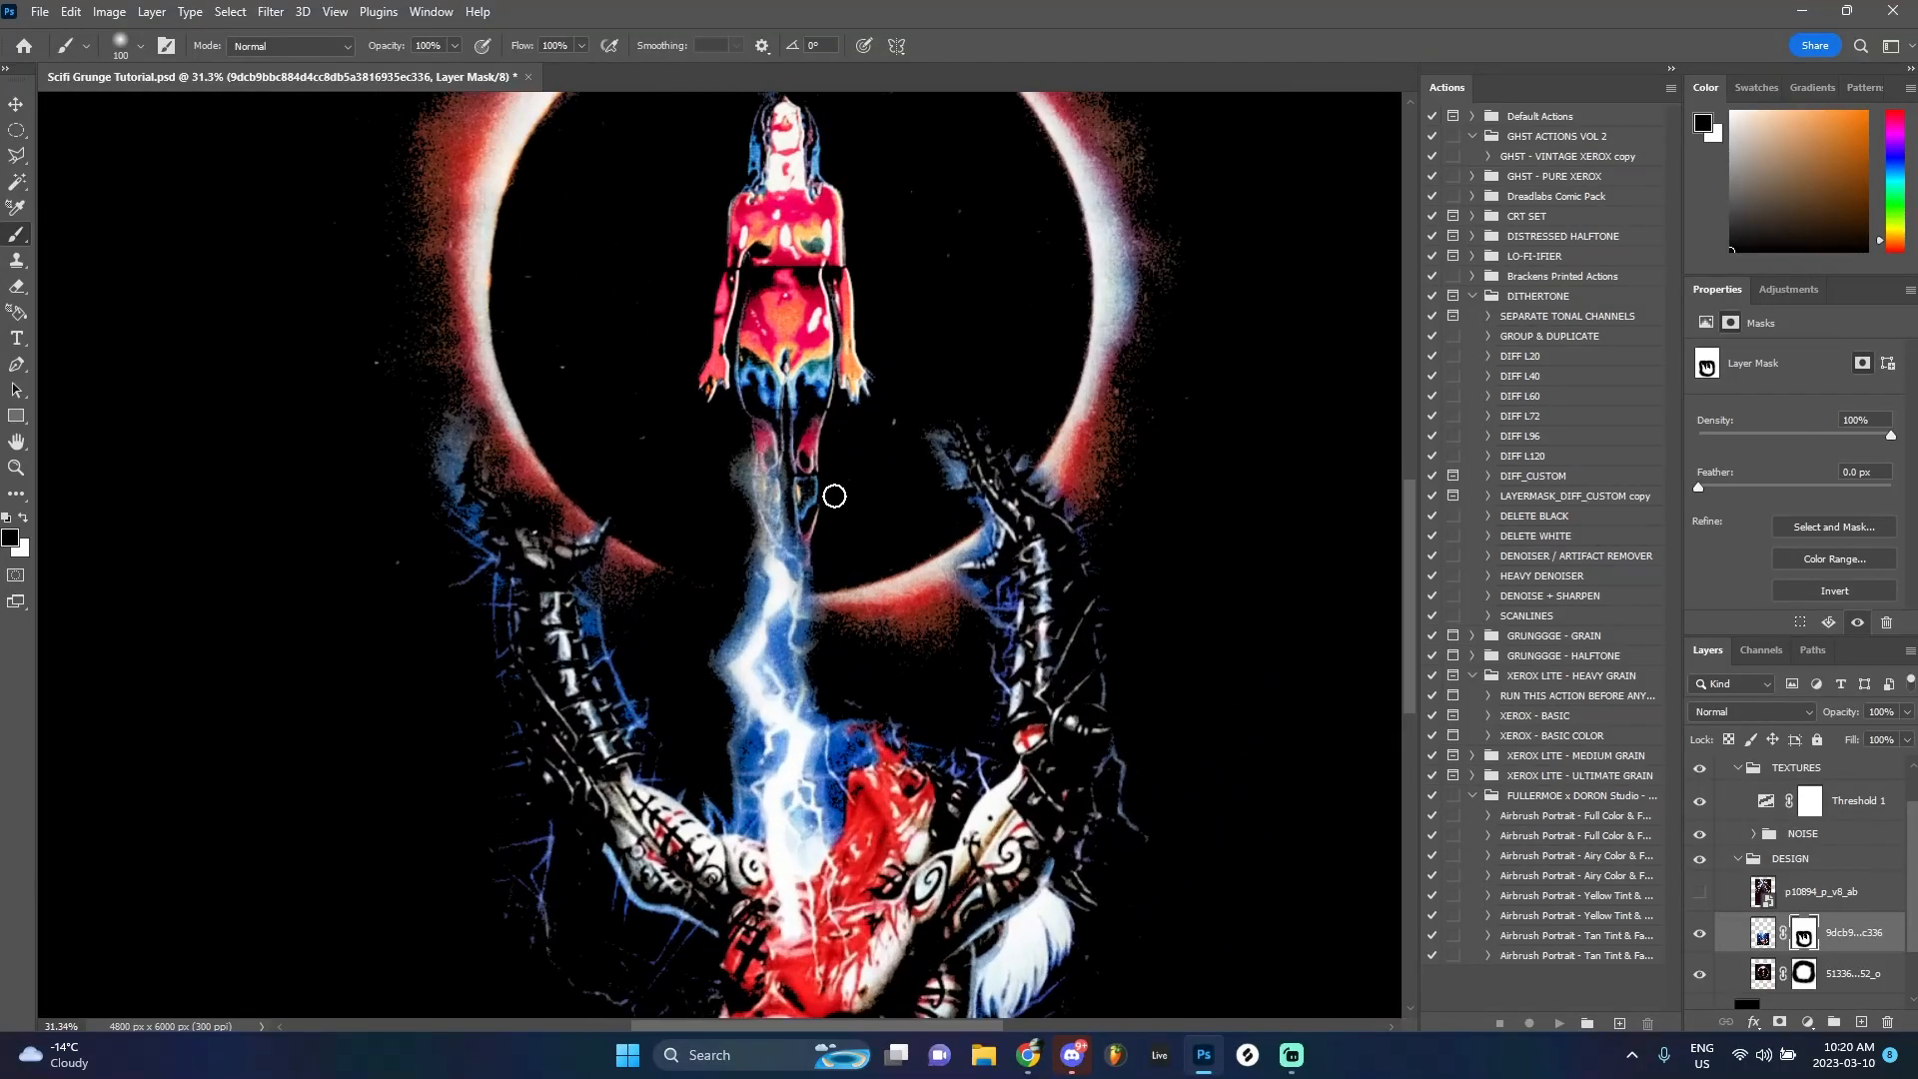
Paint white on the figure's mask over the woman's lower legs to reveal the lightning there, using a soft brush of up to 200 px
{"action": "key", "text": "x"}
{"action": "mouse_move", "coordinate": [790, 509]}
{"action": "left_mouse_down"}
{"action": "mouse_move", "coordinate": [774, 469]}
{"action": "mouse_move", "coordinate": [814, 540]}
{"action": "mouse_move", "coordinate": [752, 511]}
{"action": "mouse_move", "coordinate": [774, 544]}
{"action": "mouse_move", "coordinate": [832, 526]}
{"action": "left_mouse_up"}
{"action": "scroll", "coordinate": [752, 511], "scroll_direction": "down", "scroll_amount": 2}
{"action": "key", "text": "x"}
{"action": "key", "text": "x"}
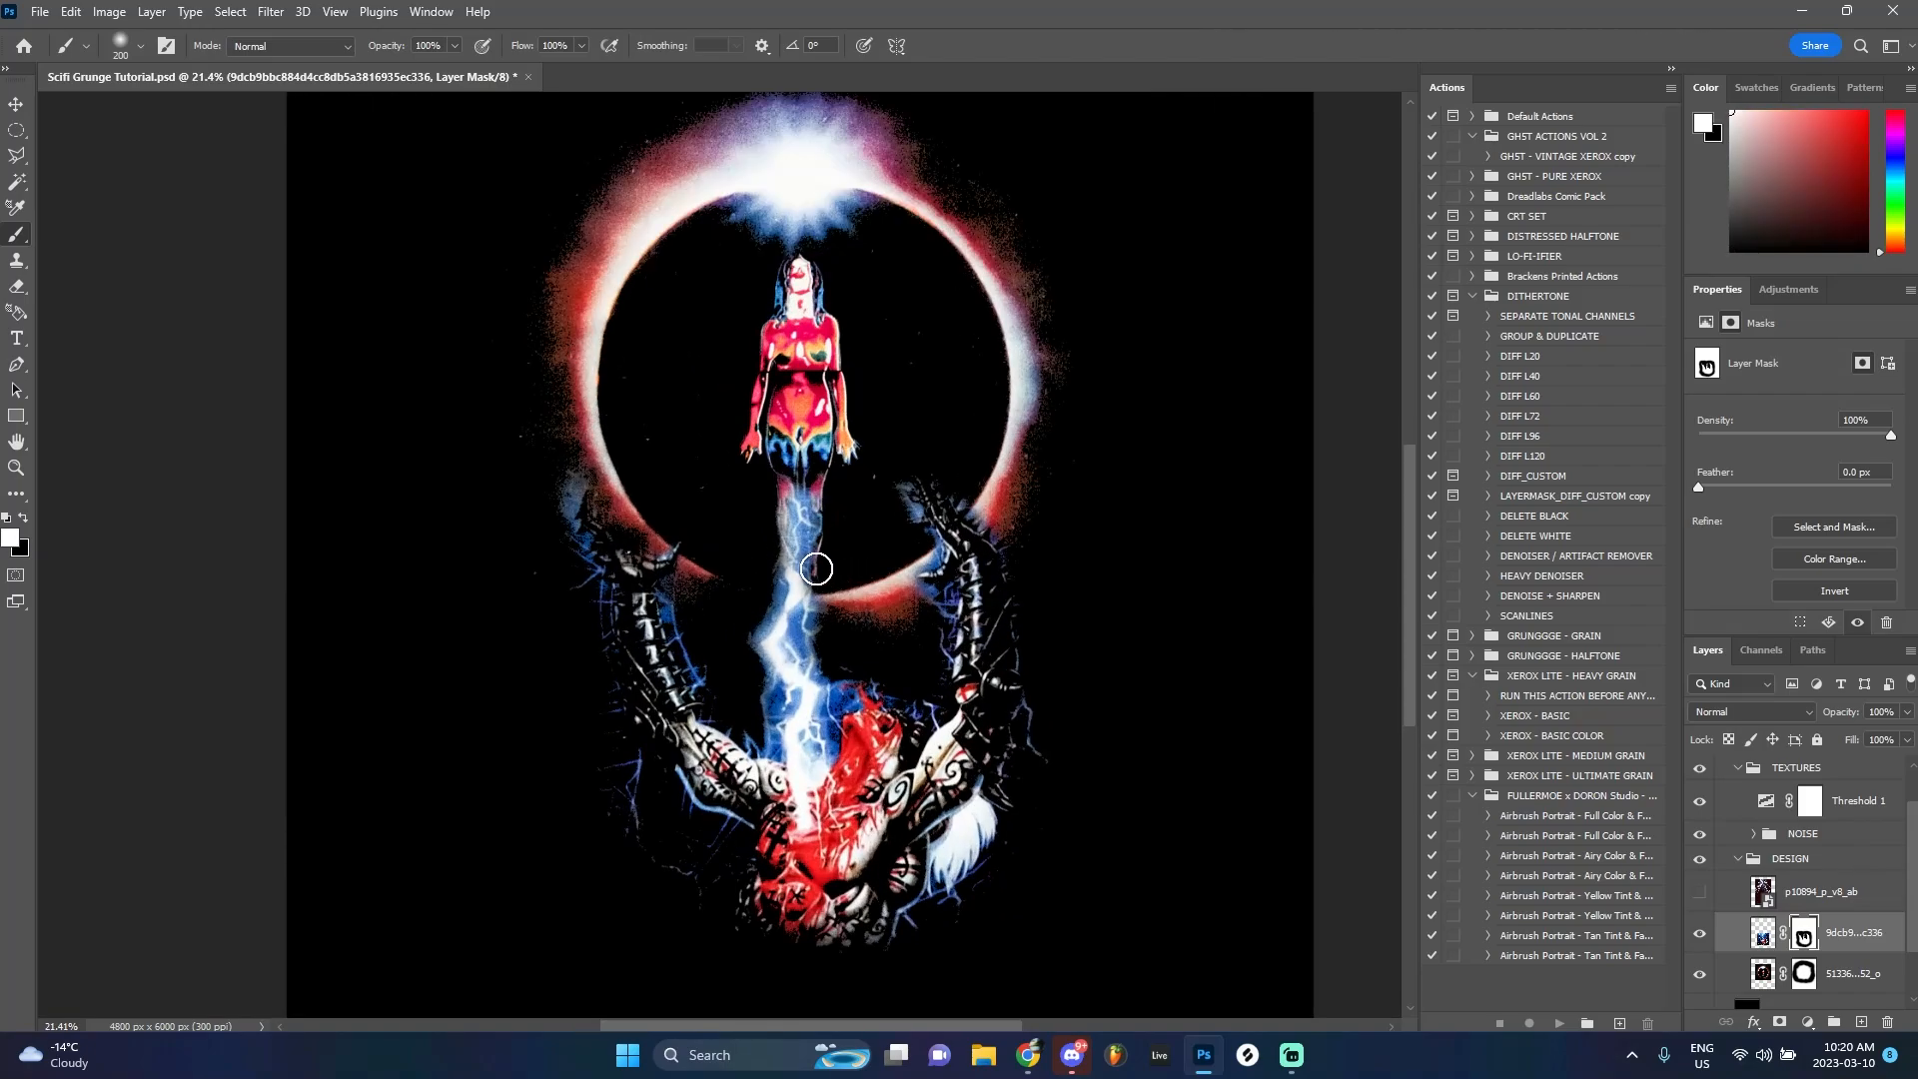
Mask out the lightning figure's right hand over the eclipse's lower-right rim with a 400 px soft black brush on its layer mask
{"action": "scroll", "coordinate": [939, 530], "scroll_direction": "up", "scroll_amount": 2}
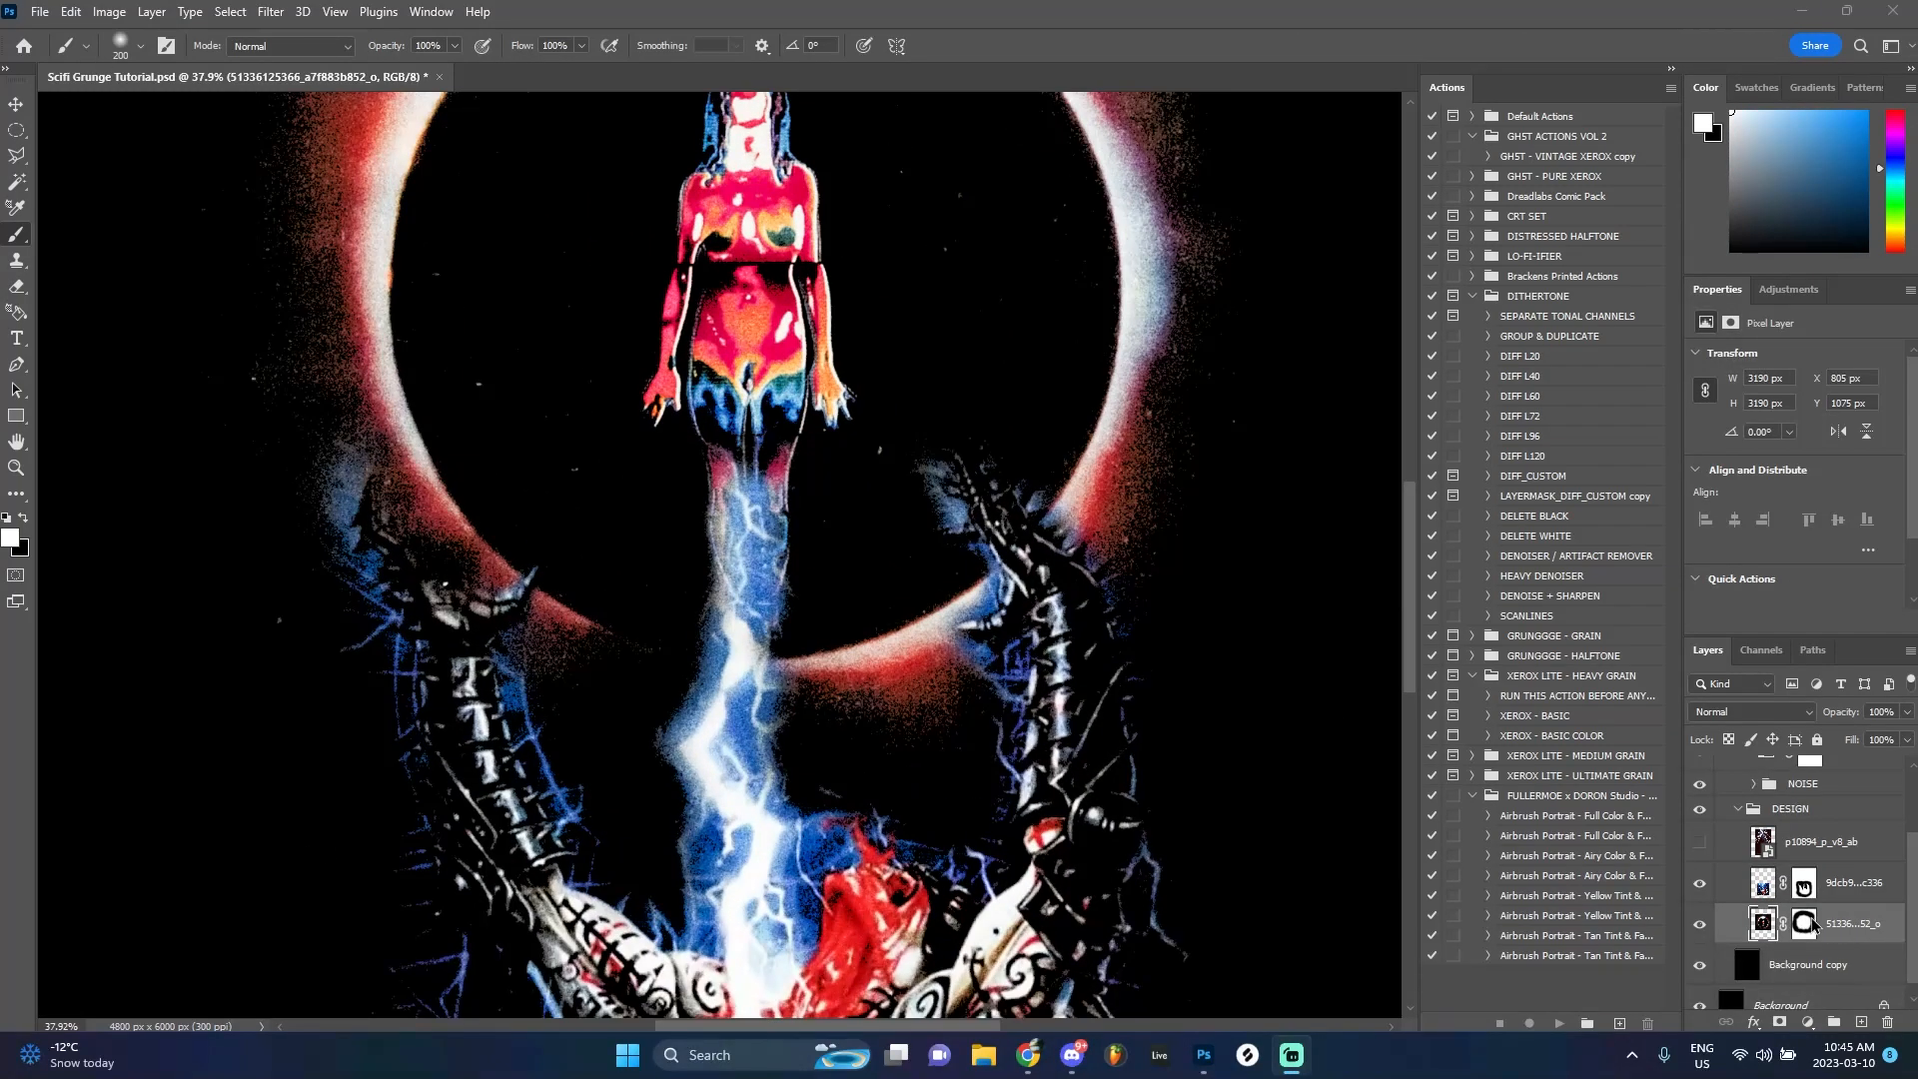
{"action": "left_click", "coordinate": [1804, 883]}
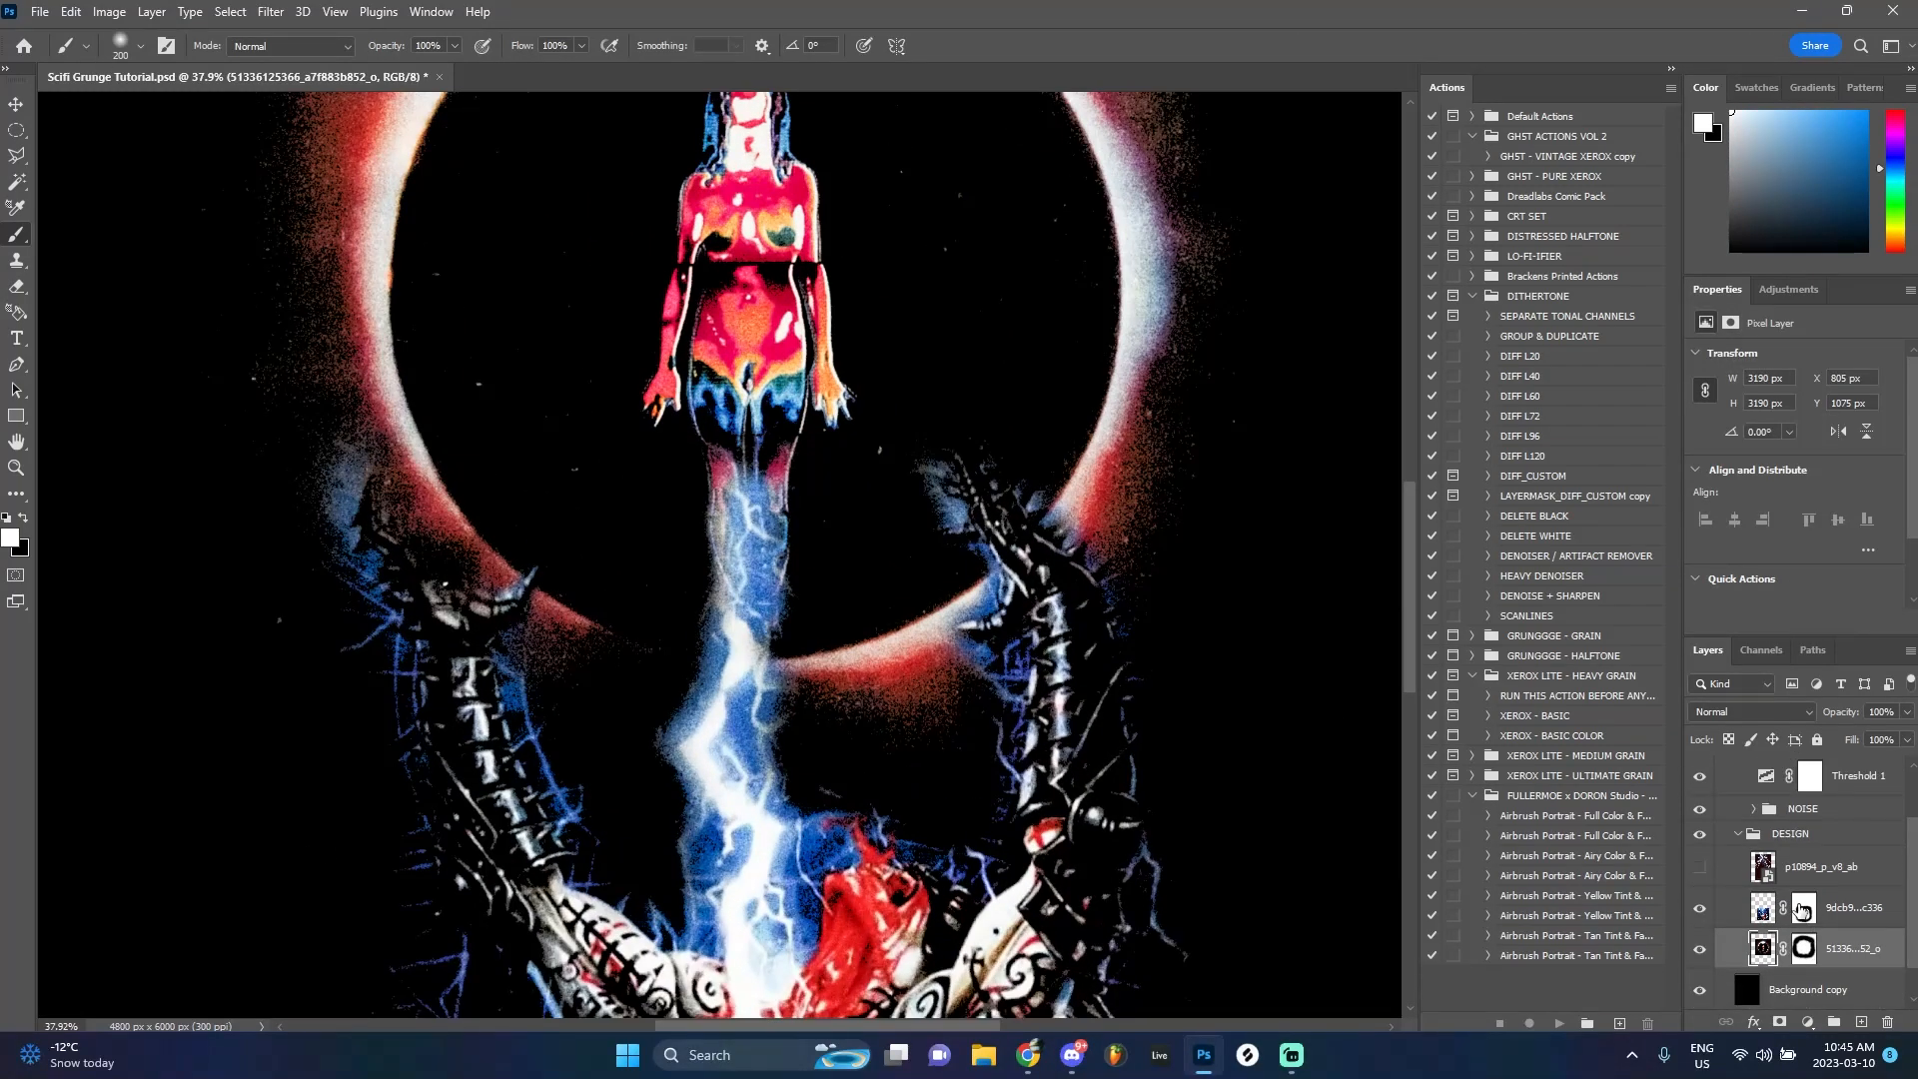
{"action": "scroll", "coordinate": [992, 514], "scroll_direction": "up", "scroll_amount": 1}
{"action": "key", "text": "bracketright"}
{"action": "key", "text": "bracketright"}
{"action": "key", "text": "bracketright"}
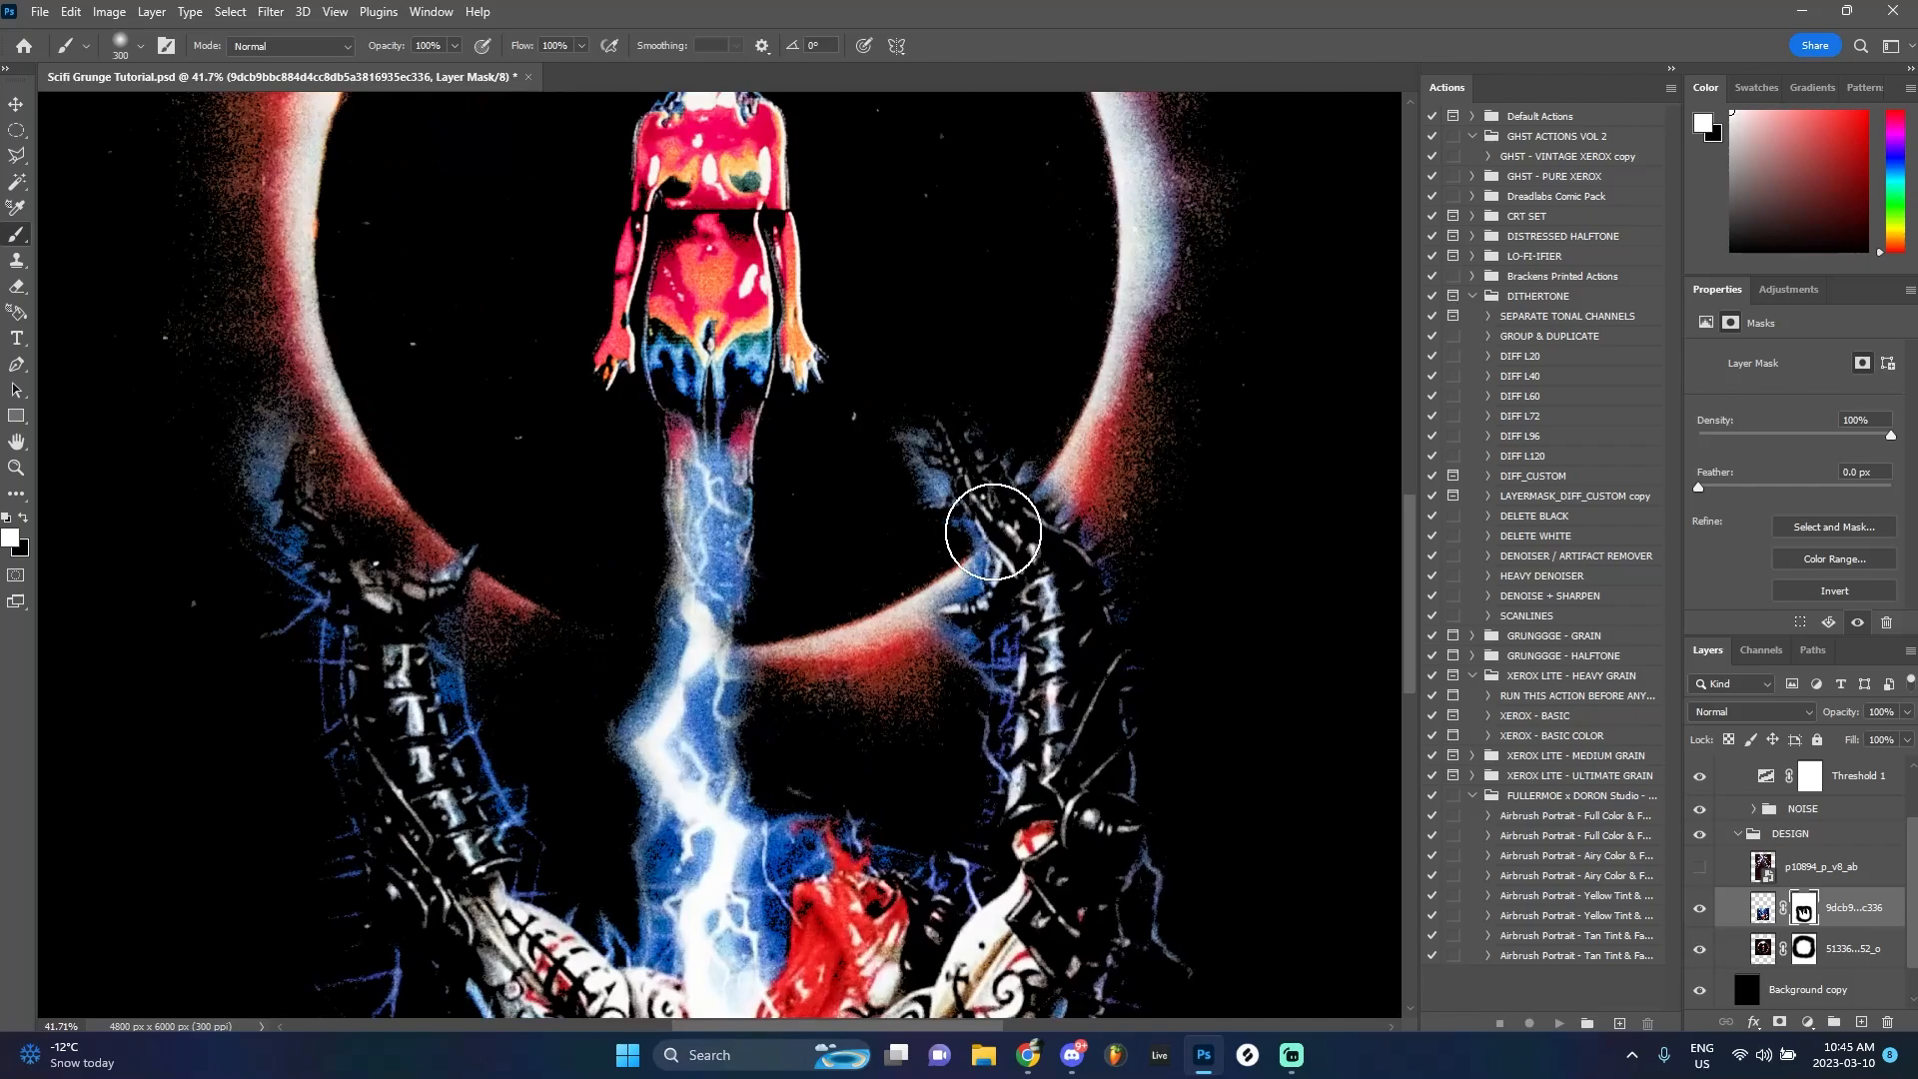
{"action": "key", "text": "x"}
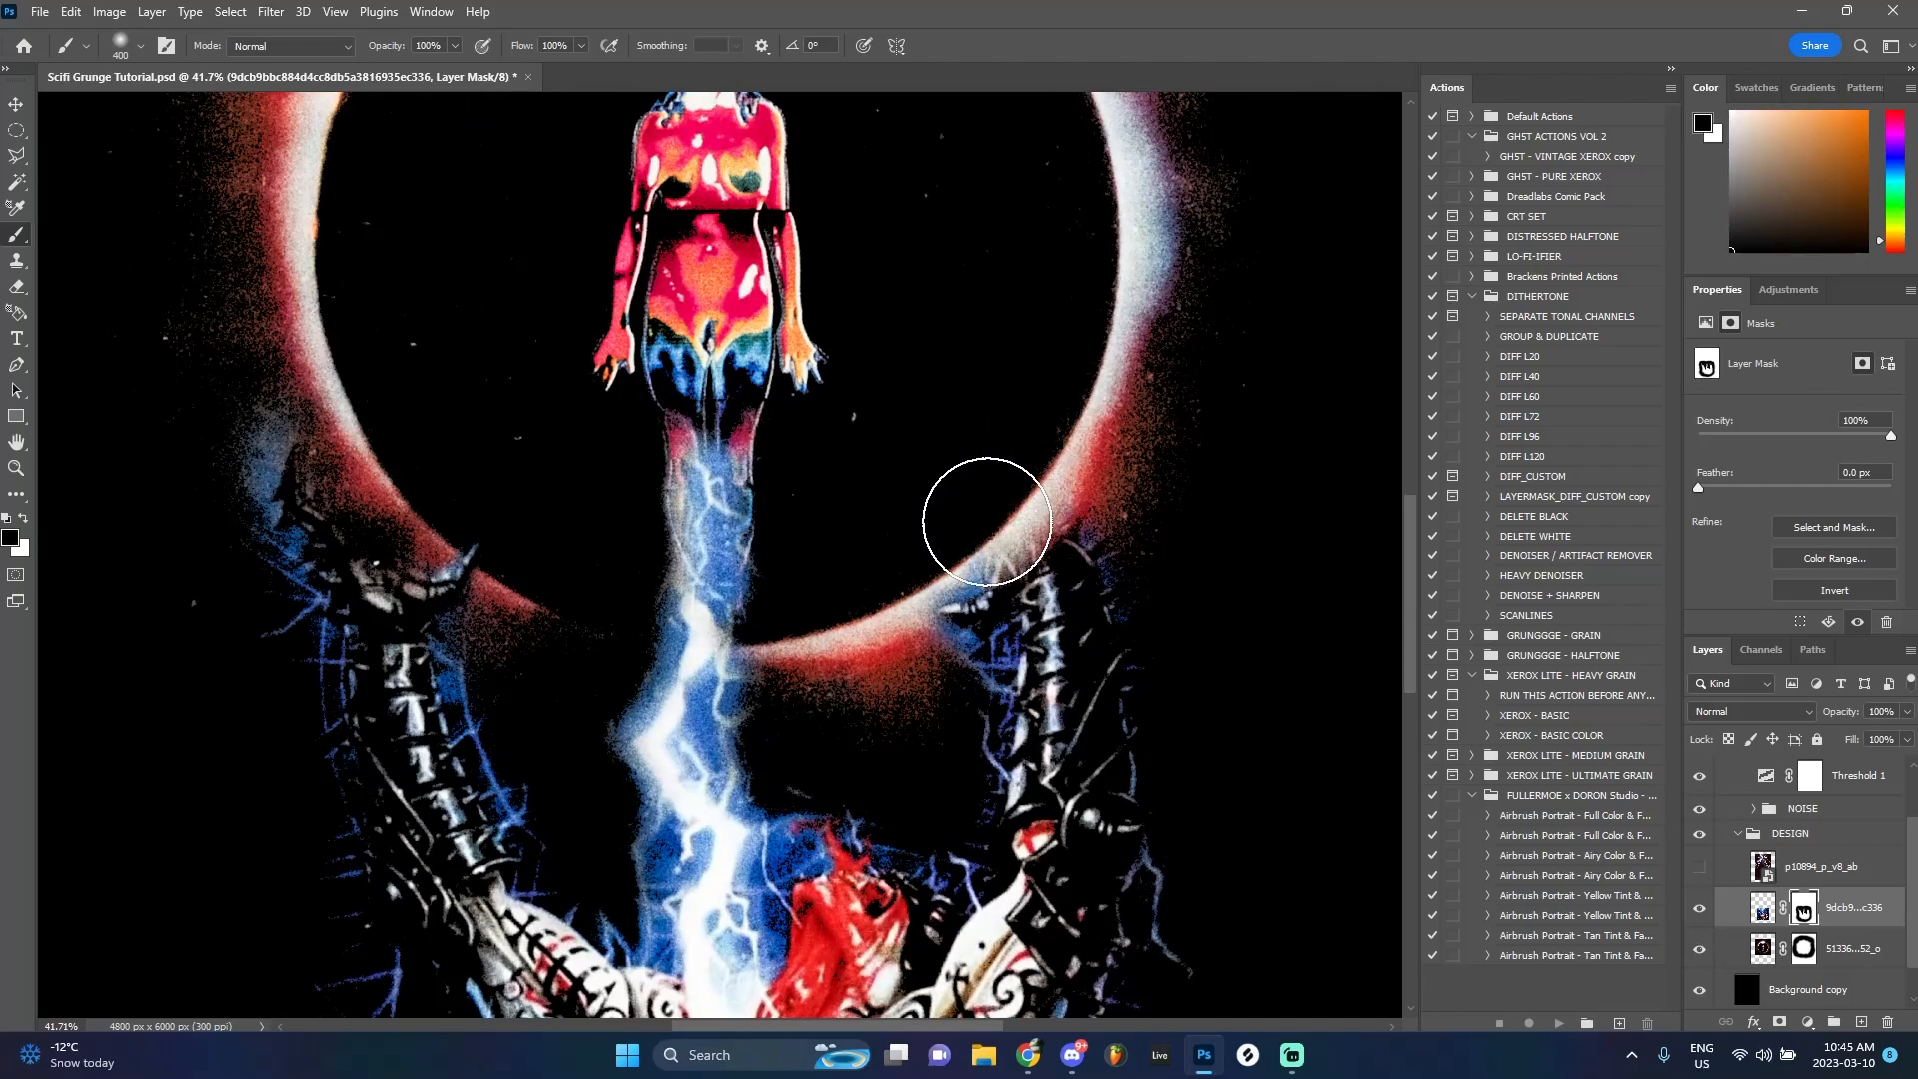
{"action": "scroll", "coordinate": [939, 572], "scroll_direction": "down", "scroll_amount": 1}
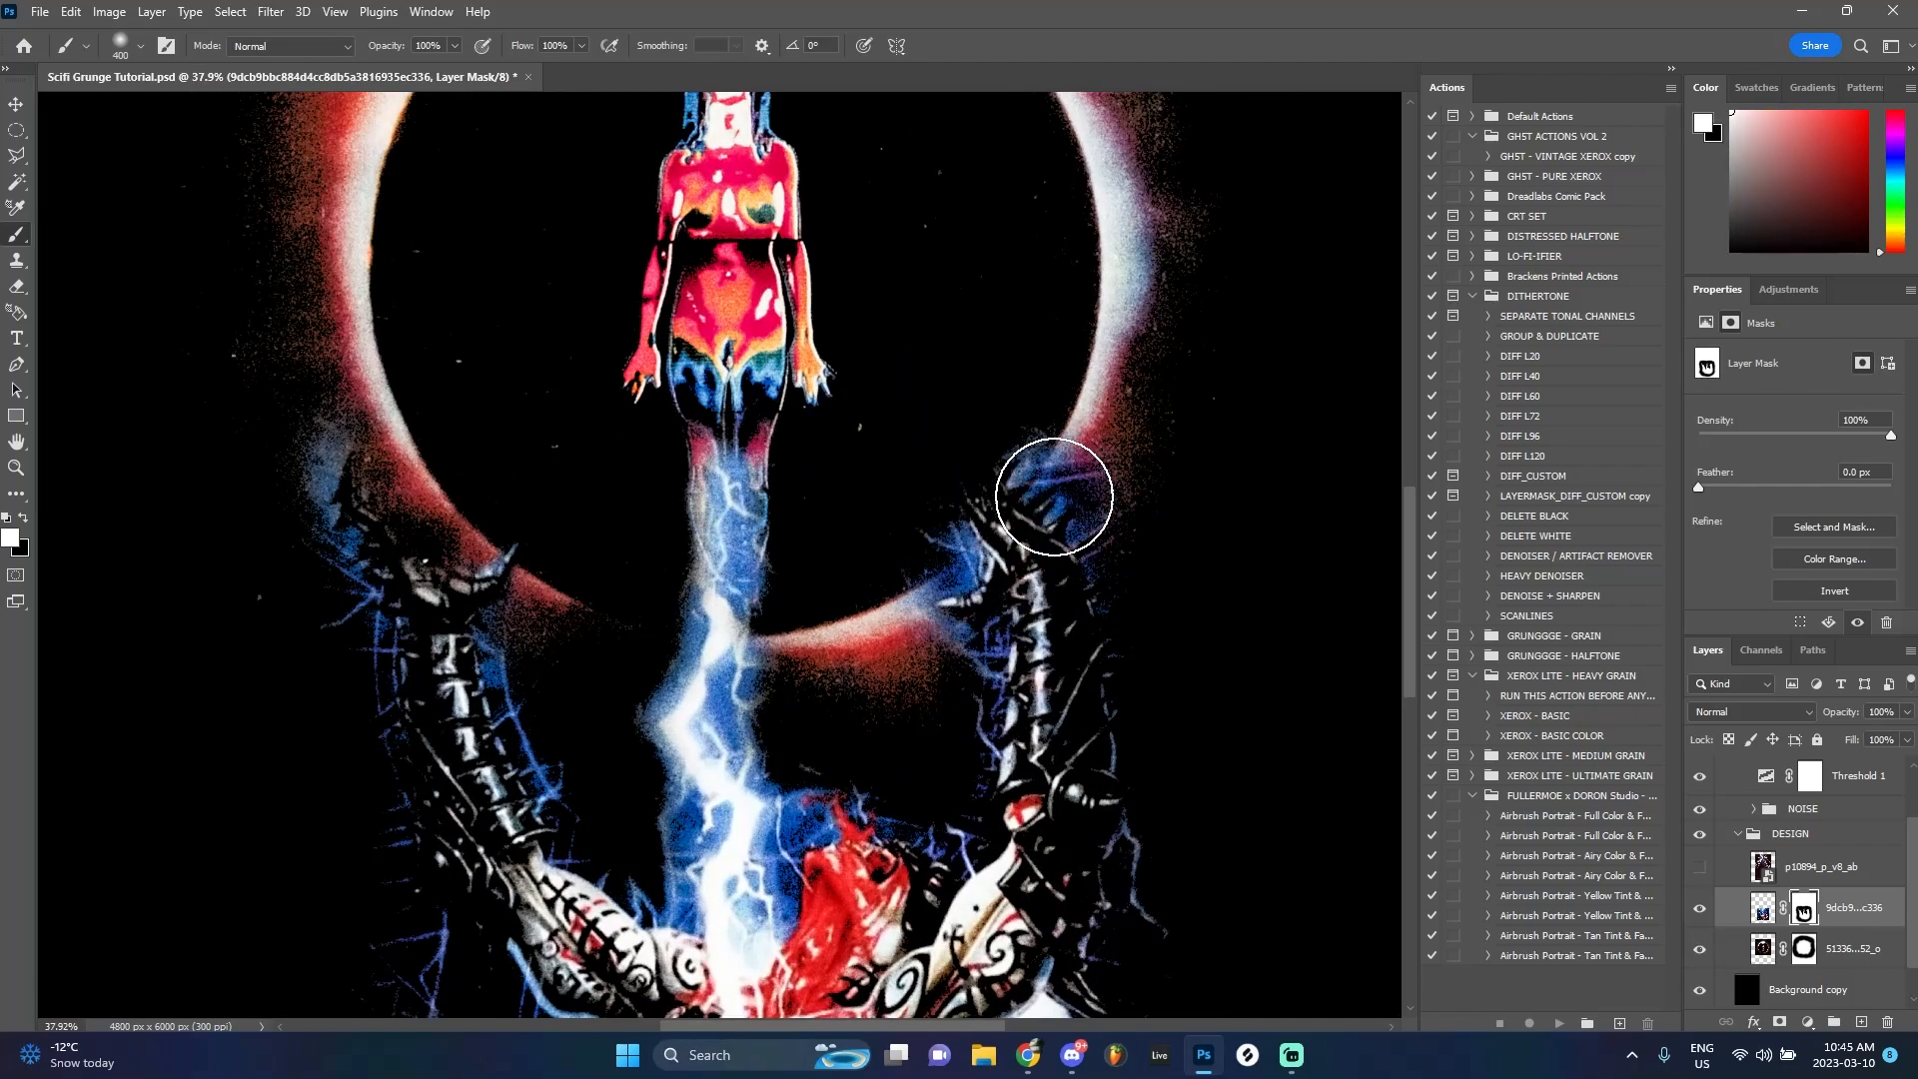
{"action": "scroll", "coordinate": [1094, 493], "scroll_direction": "down", "scroll_amount": 4}
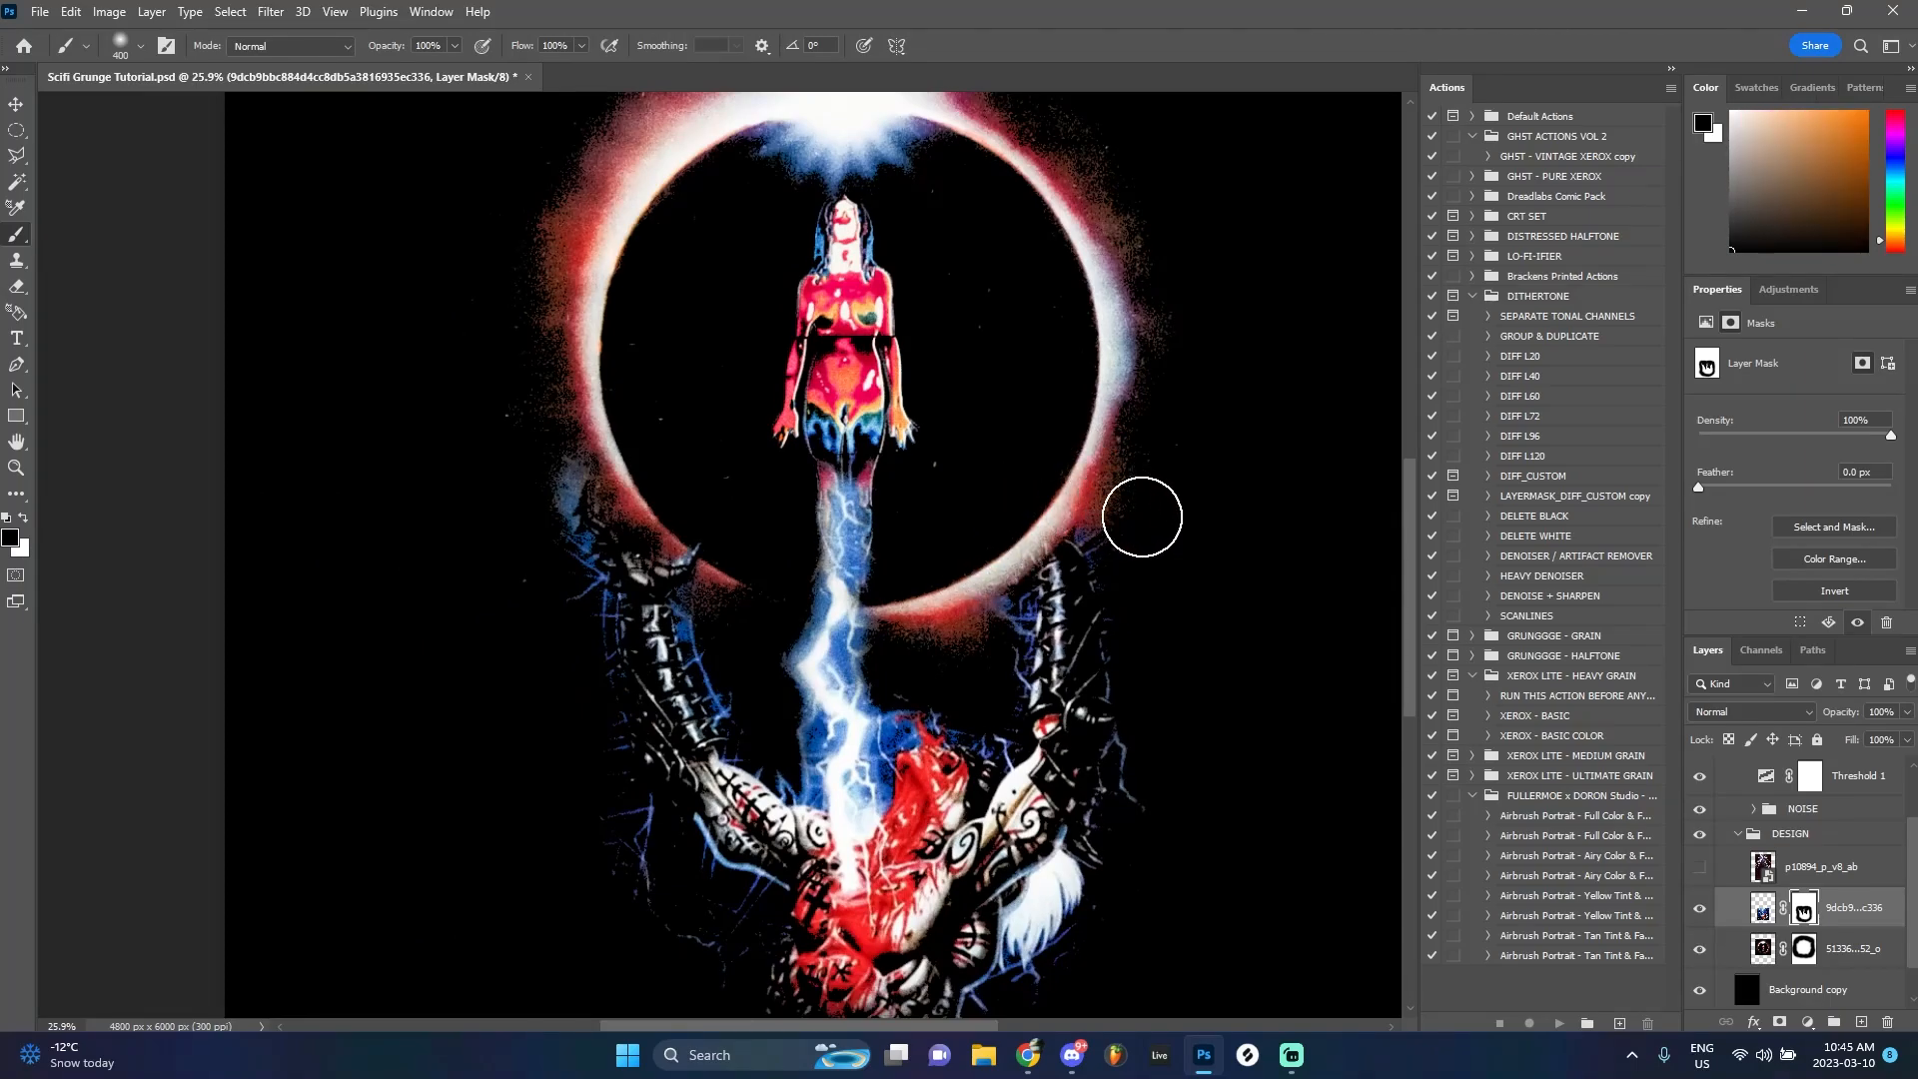
Touch up the mask where the right forearm meets the eclipse rim, fading its upper end with the 400 px black brush
{"action": "scroll", "coordinate": [1145, 519], "scroll_direction": "down", "scroll_amount": 1}
{"action": "scroll", "coordinate": [1139, 539], "scroll_direction": "up", "scroll_amount": 1}
{"action": "scroll", "coordinate": [1135, 565], "scroll_direction": "down", "scroll_amount": 5}
{"action": "scroll", "coordinate": [1129, 570], "scroll_direction": "up", "scroll_amount": 4}
{"action": "scroll", "coordinate": [1137, 562], "scroll_direction": "up", "scroll_amount": 1}
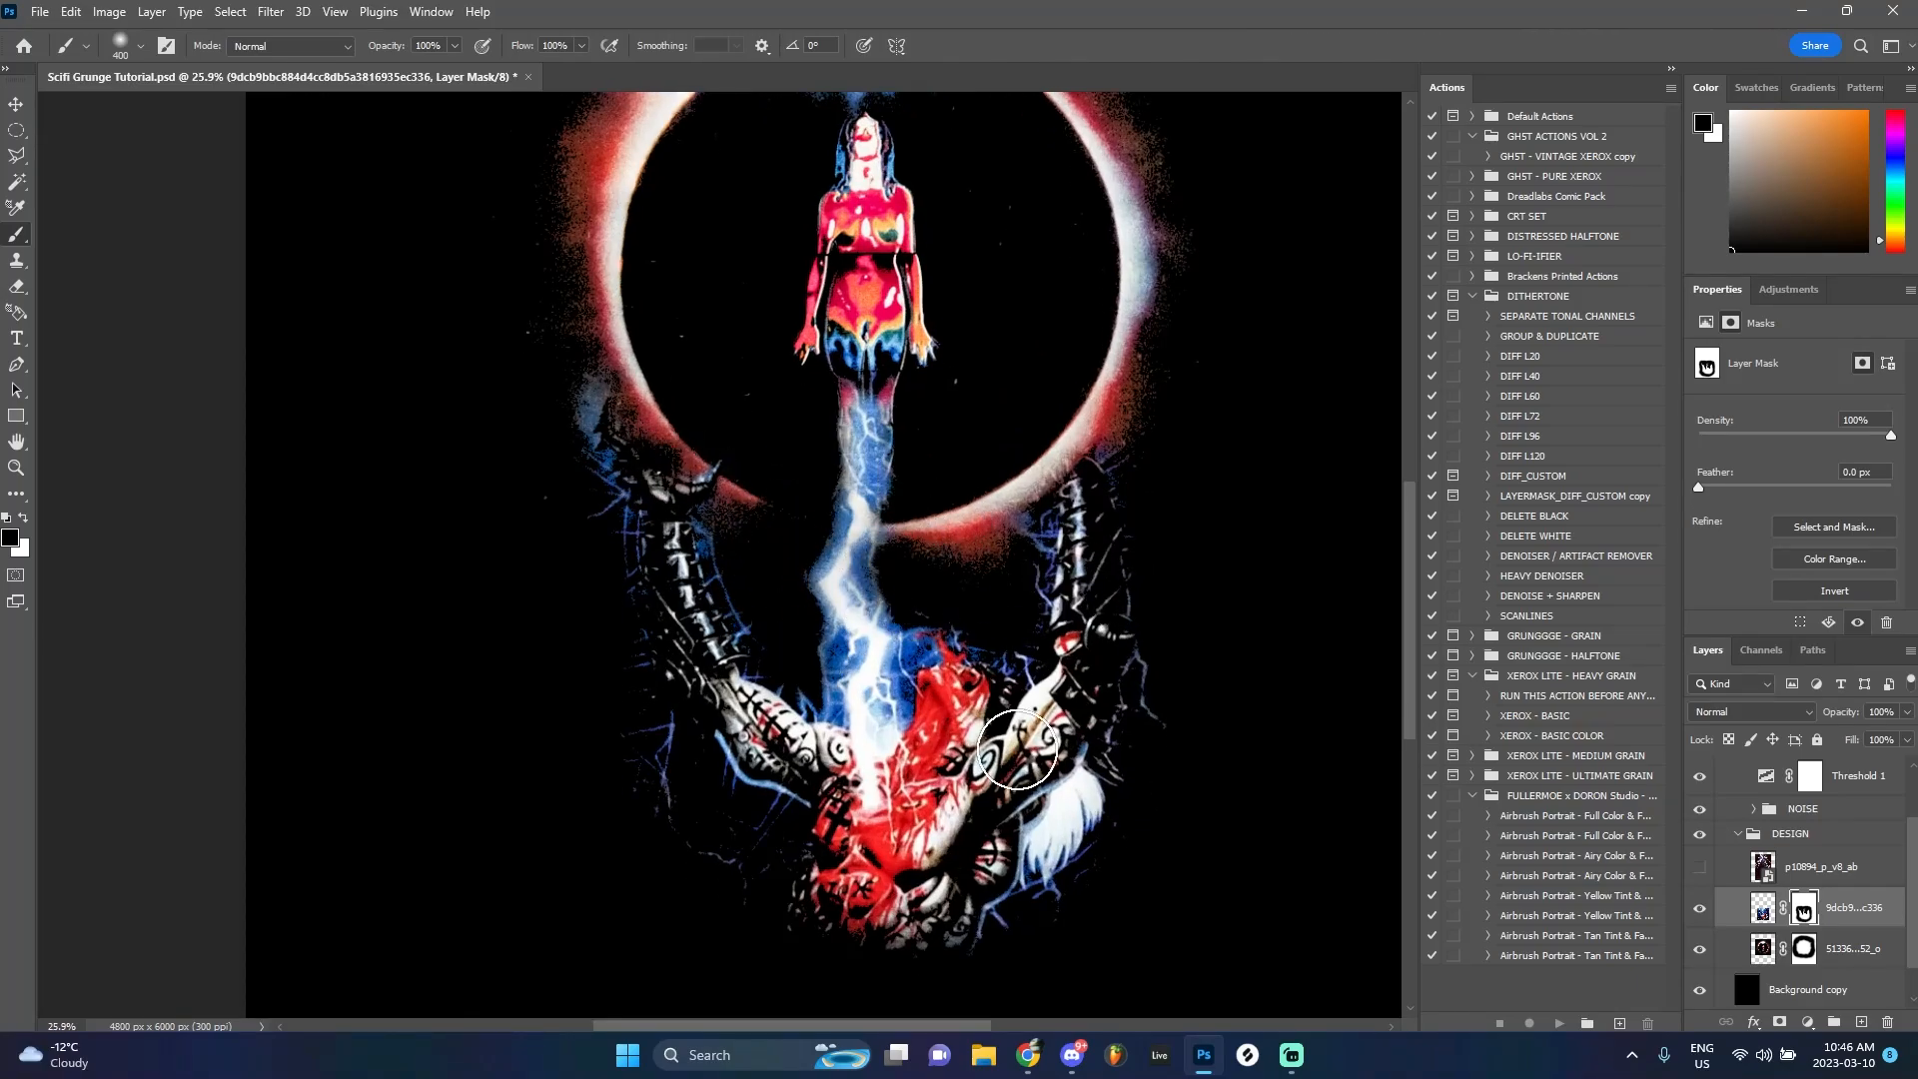
{"action": "scroll", "coordinate": [939, 500], "scroll_direction": "down", "scroll_amount": 5}
{"action": "scroll", "coordinate": [1046, 499], "scroll_direction": "up", "scroll_amount": 1}
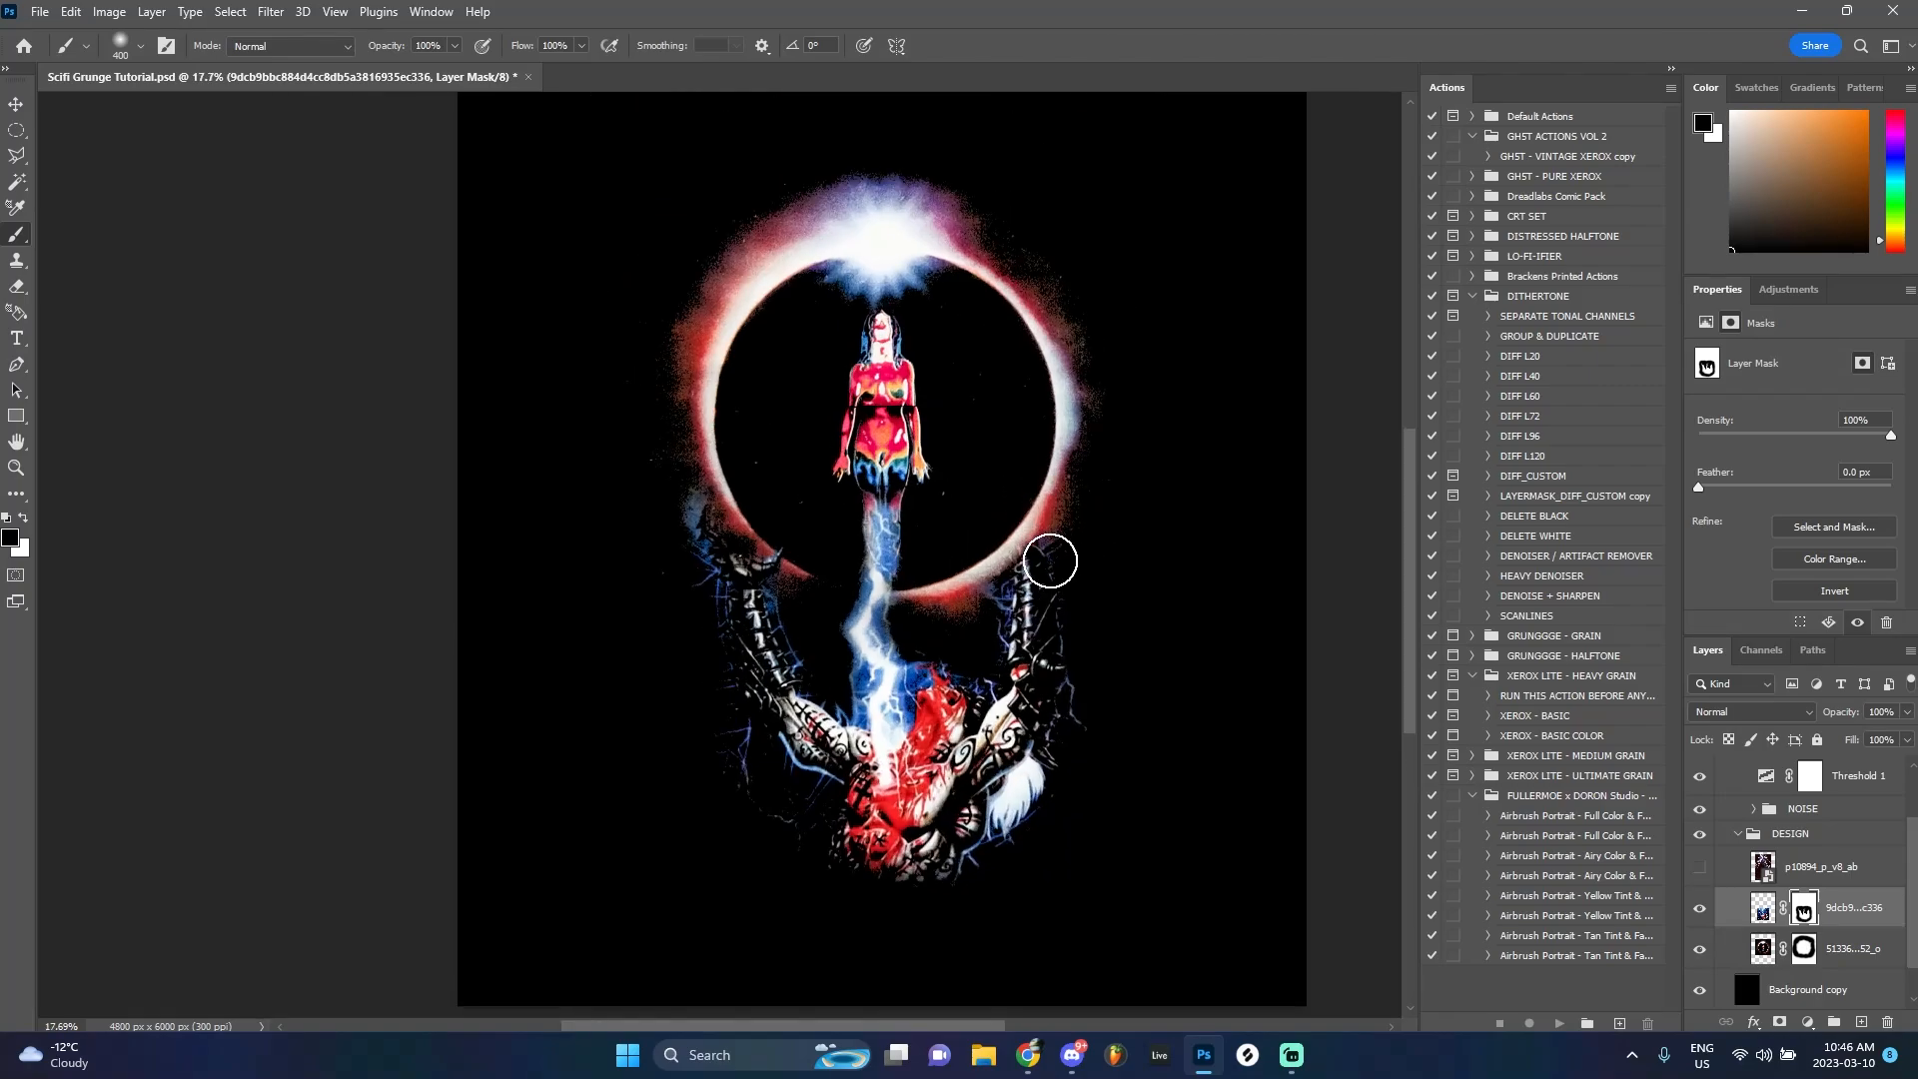
{"action": "key", "text": "x"}
{"action": "key", "text": "x"}
{"action": "scroll", "coordinate": [1028, 540], "scroll_direction": "up", "scroll_amount": 3}
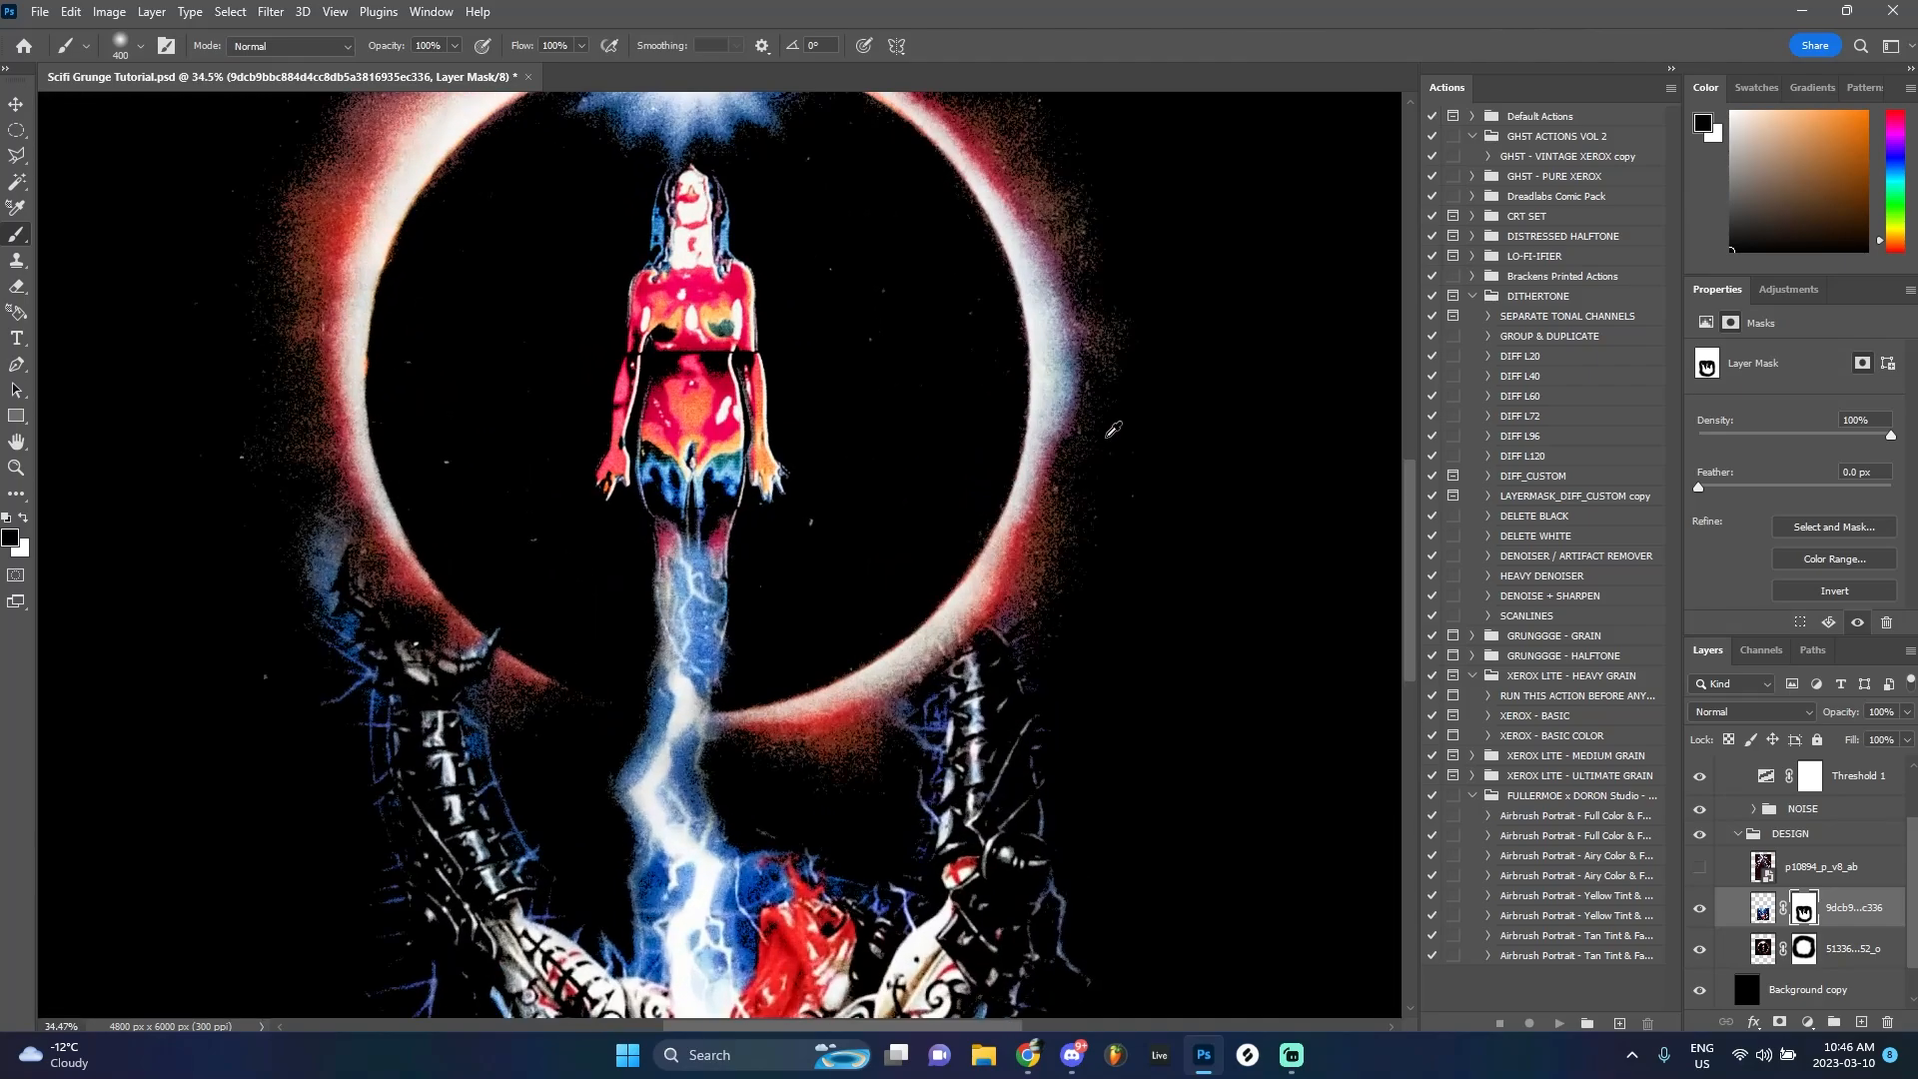
{"action": "scroll", "coordinate": [993, 546], "scroll_direction": "down", "scroll_amount": 2}
{"action": "scroll", "coordinate": [989, 546], "scroll_direction": "down", "scroll_amount": 2}
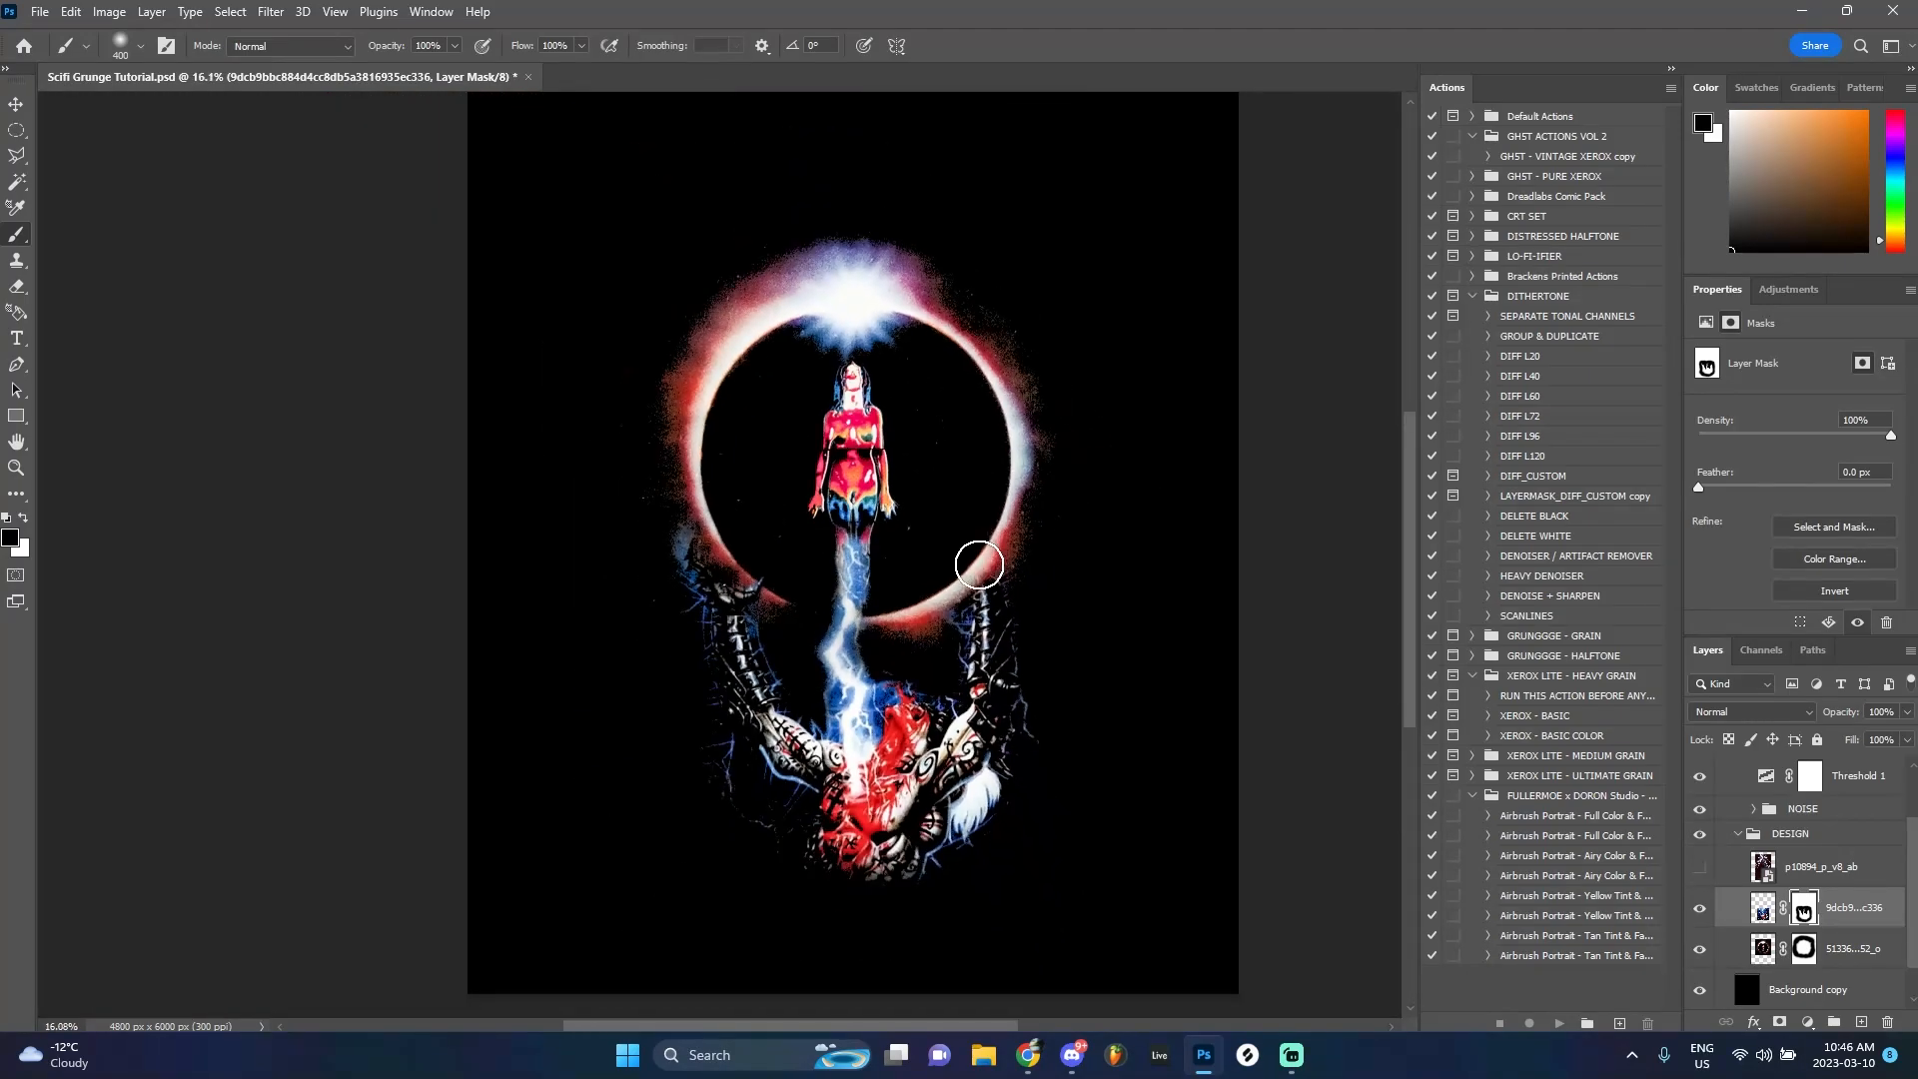
{"action": "scroll", "coordinate": [979, 565], "scroll_direction": "up", "scroll_amount": 2}
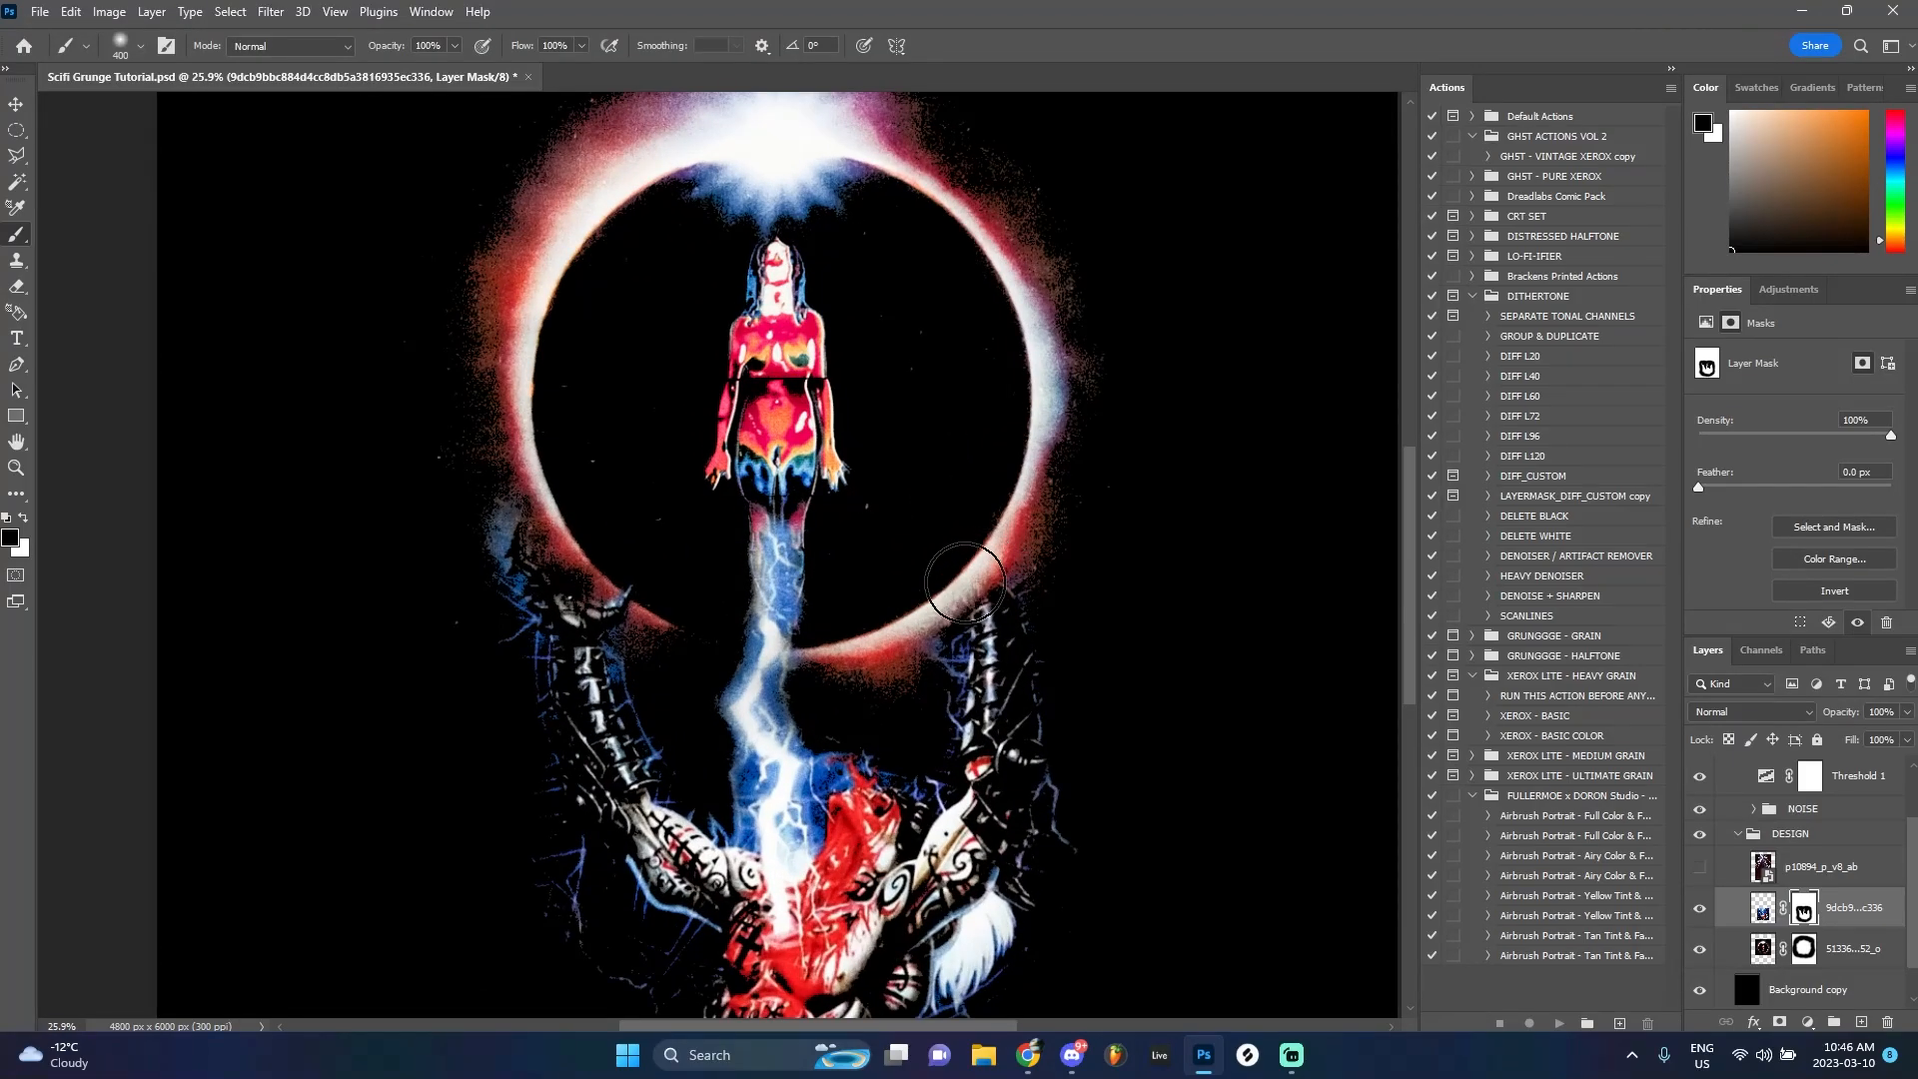
{"action": "scroll", "coordinate": [959, 605], "scroll_direction": "down", "scroll_amount": 1}
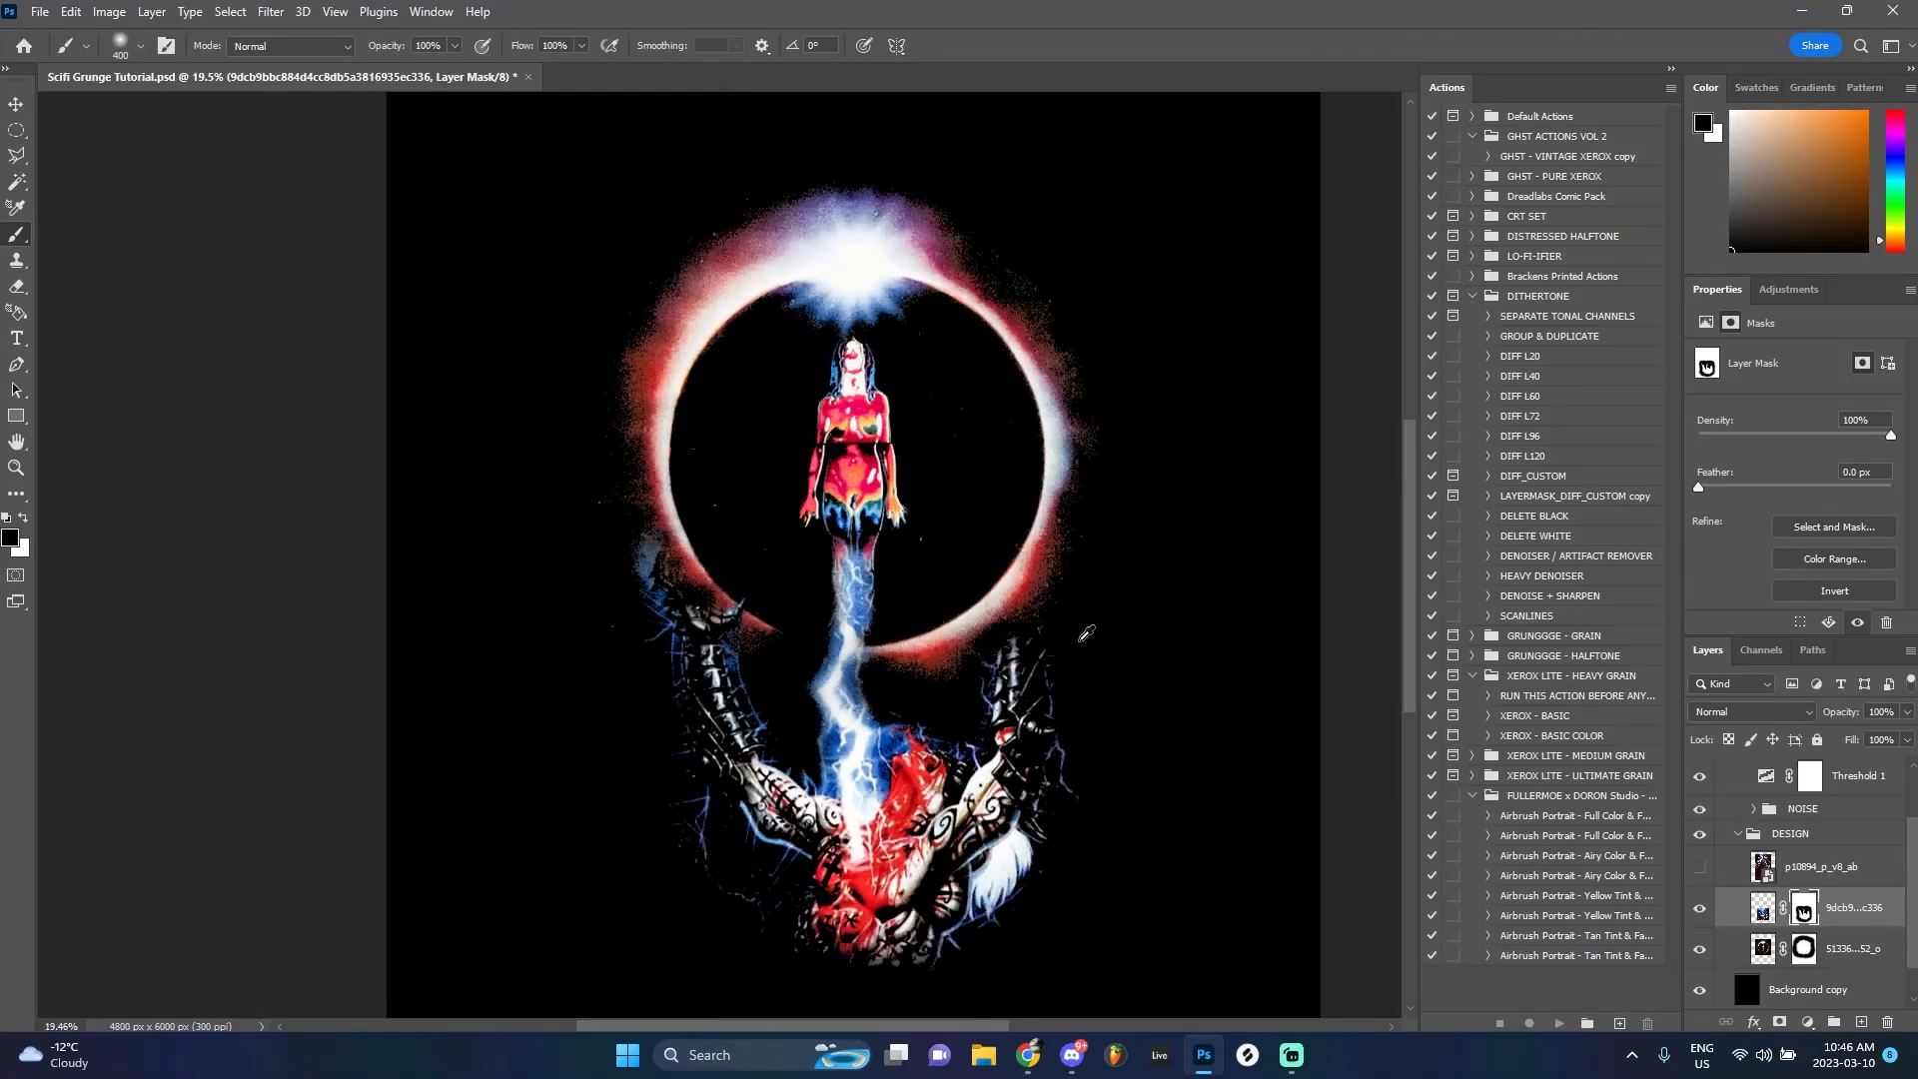
{"action": "scroll", "coordinate": [1009, 615], "scroll_direction": "up", "scroll_amount": 1}
{"action": "scroll", "coordinate": [999, 609], "scroll_direction": "down", "scroll_amount": 2}
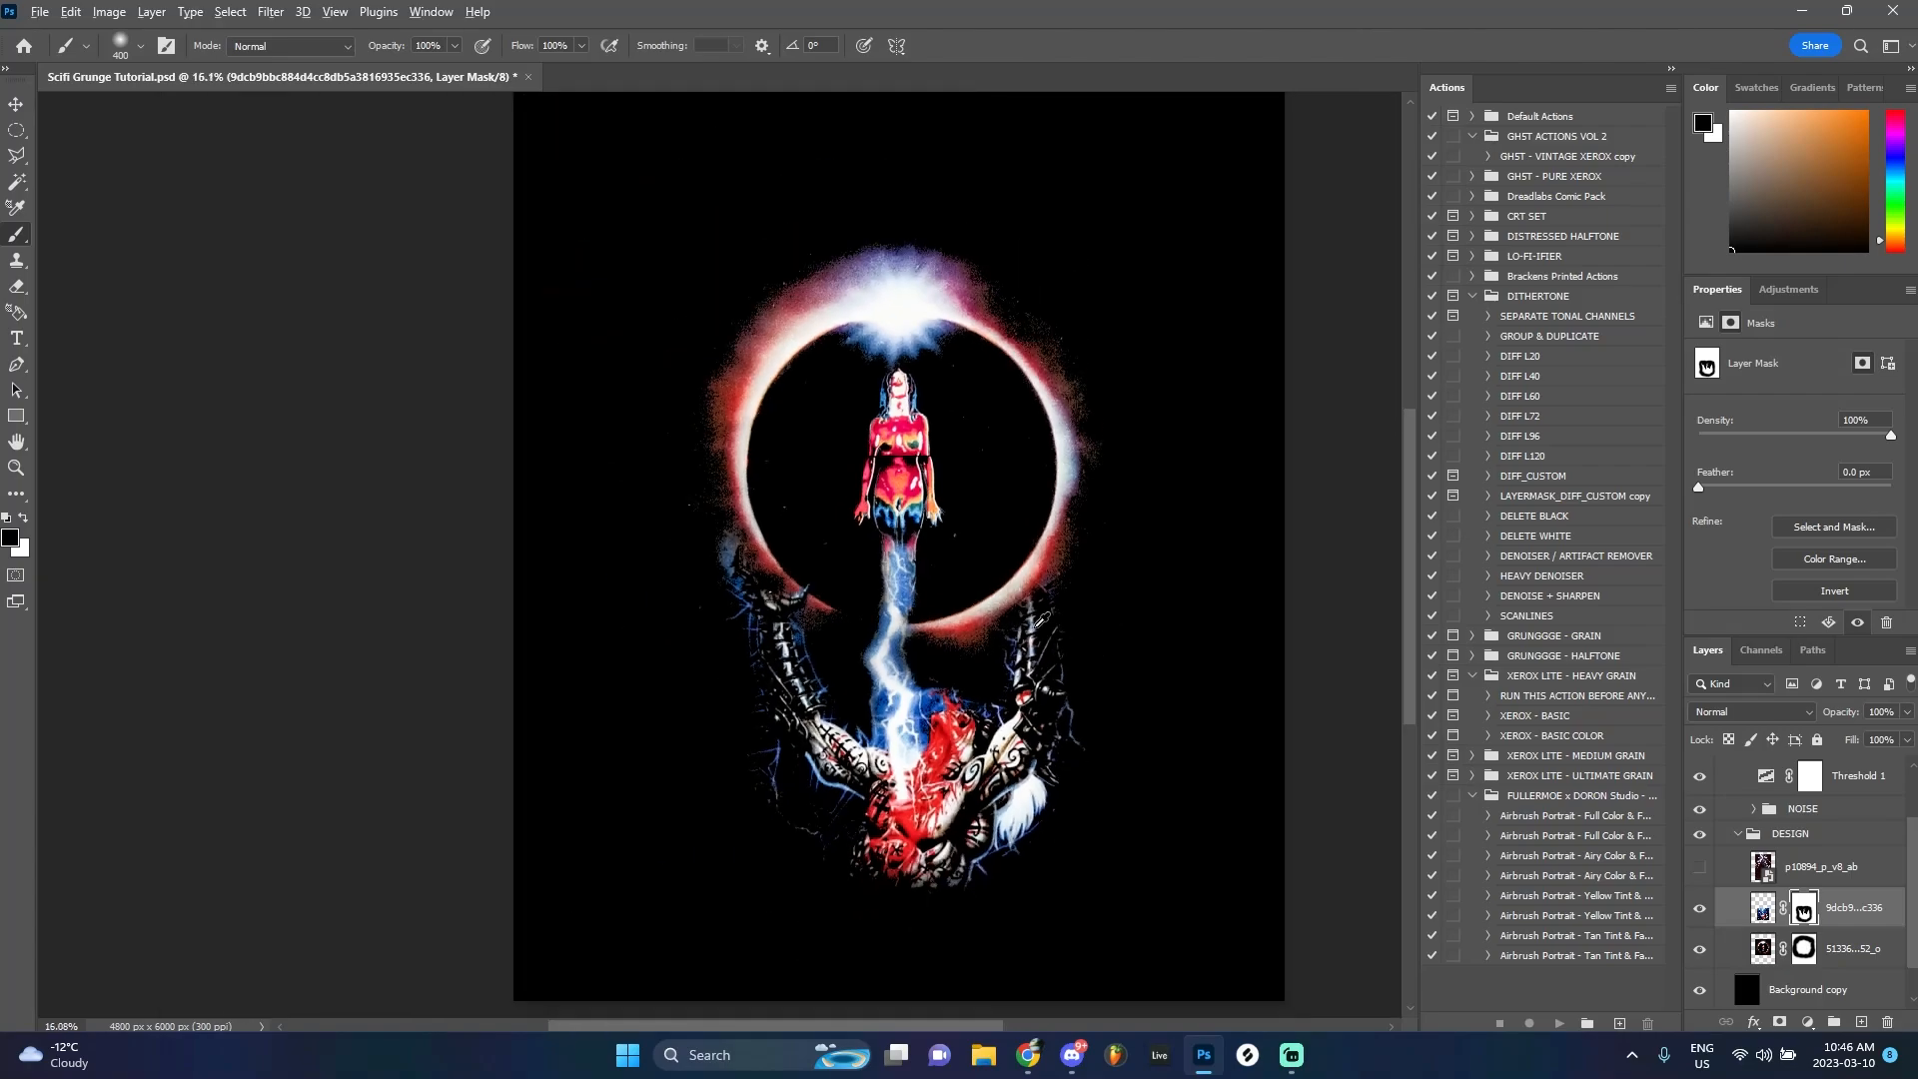
{"action": "scroll", "coordinate": [891, 571], "scroll_direction": "up", "scroll_amount": 2}
{"action": "scroll", "coordinate": [799, 568], "scroll_direction": "up", "scroll_amount": 2}
Select the lightning figure layer and the eclipse layer together with the Move tool active
{"action": "left_click", "coordinate": [16, 105]}
{"action": "scroll", "coordinate": [839, 587], "scroll_direction": "down", "scroll_amount": 1}
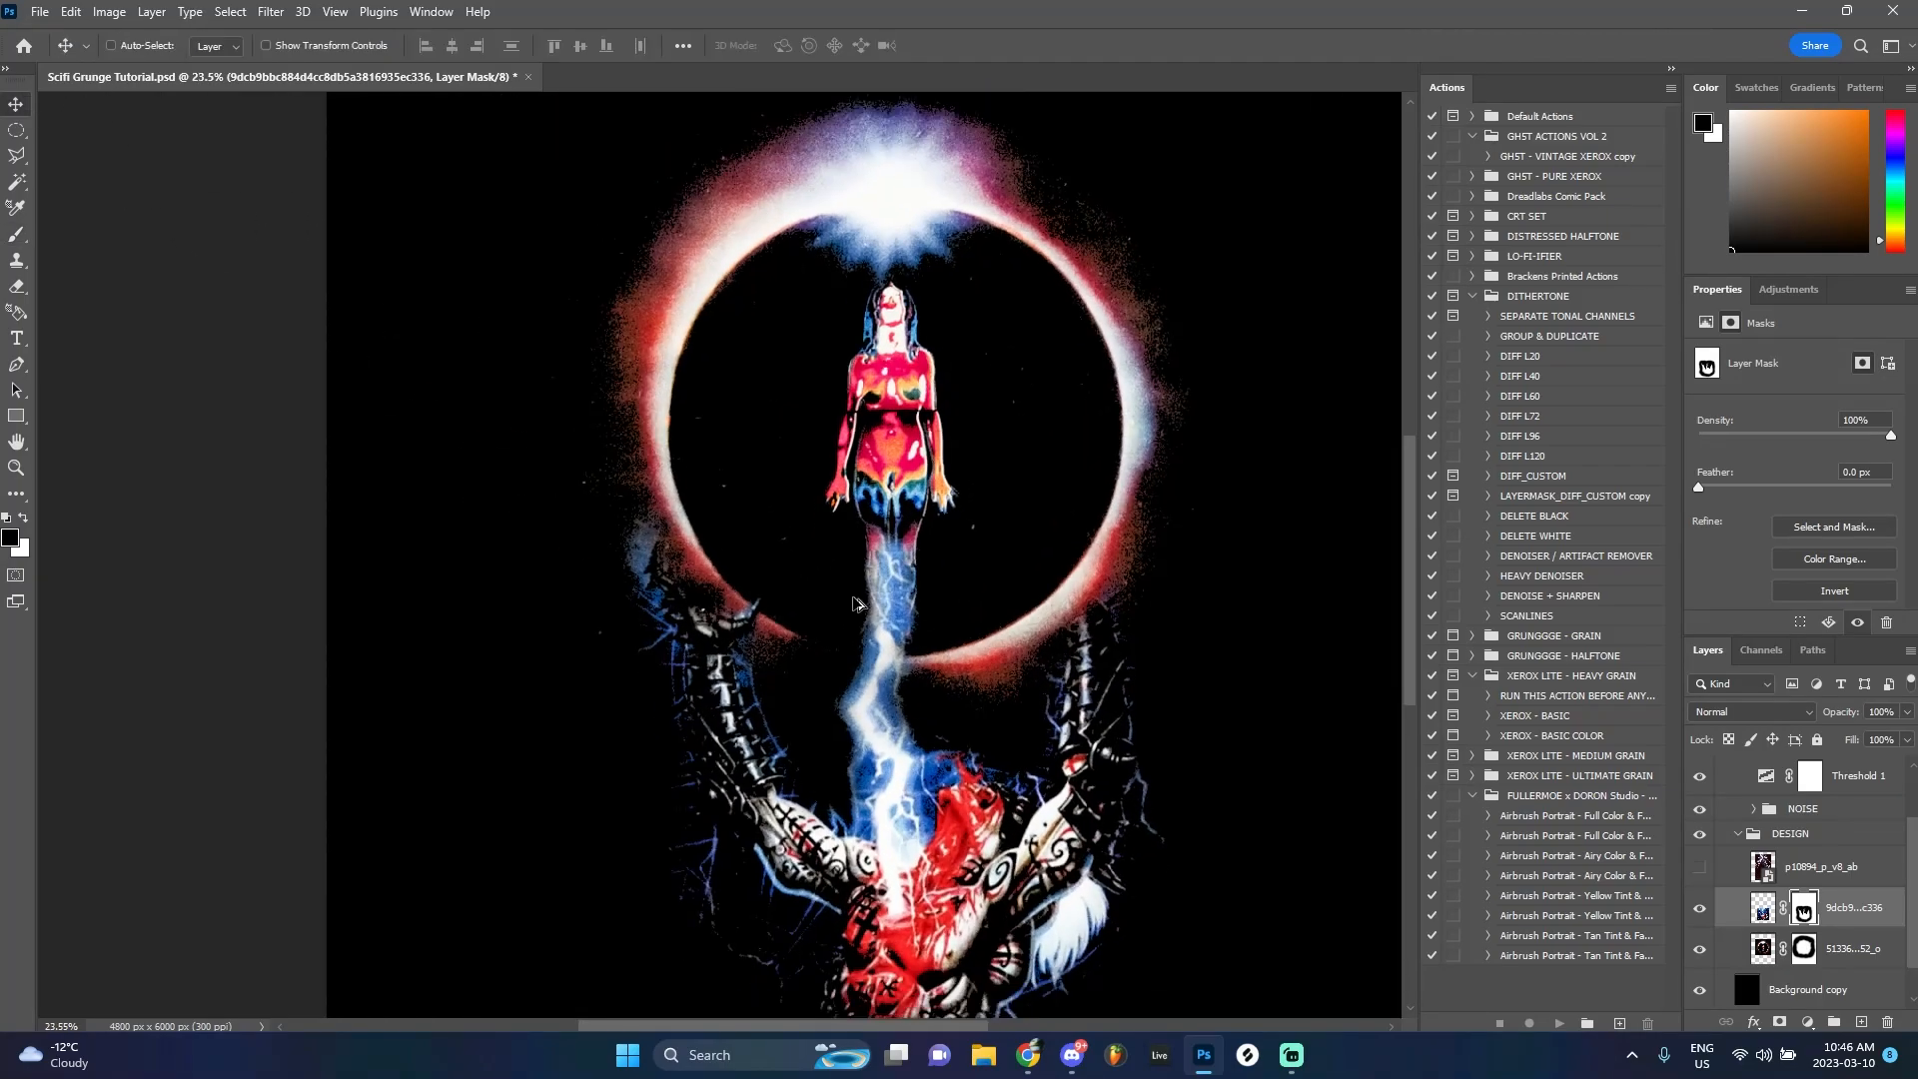
{"action": "scroll", "coordinate": [854, 584], "scroll_direction": "up", "scroll_amount": 3}
{"action": "scroll", "coordinate": [680, 590], "scroll_direction": "down", "scroll_amount": 5}
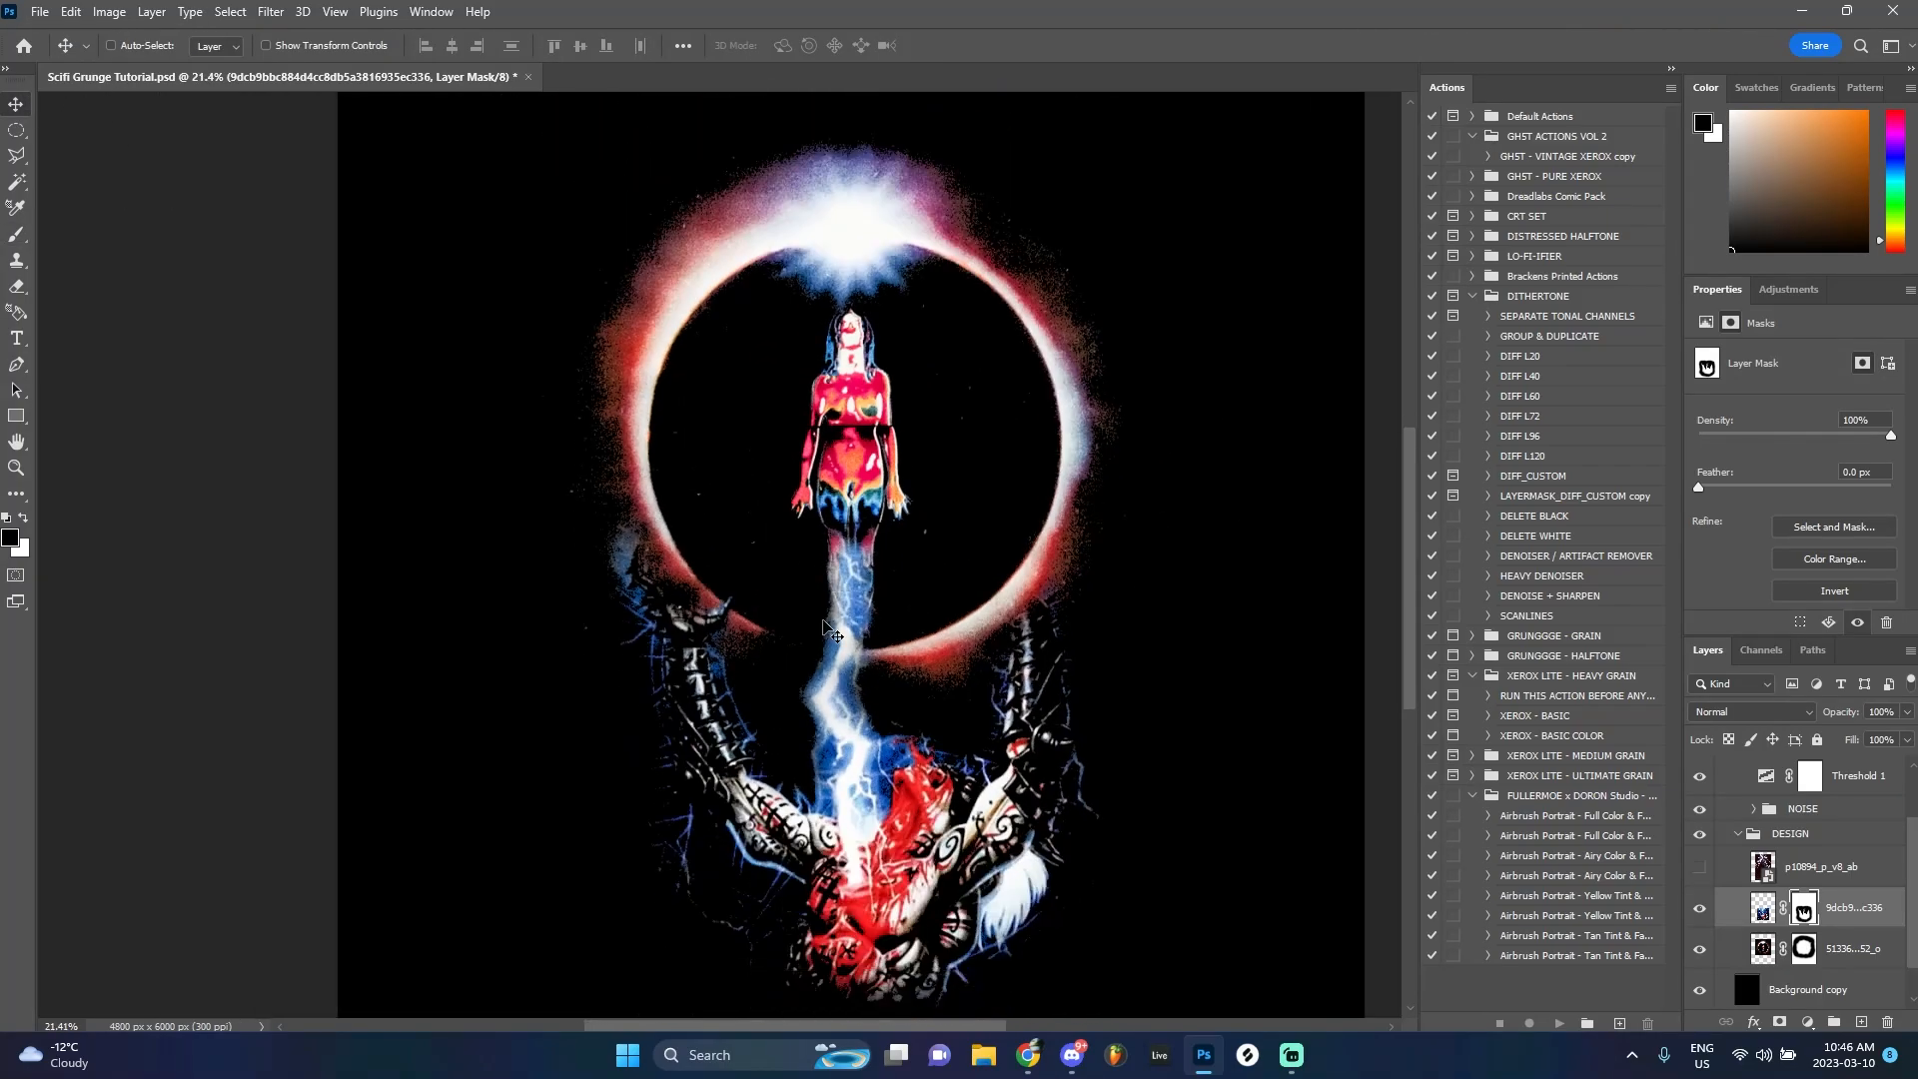
{"action": "key", "text": "x"}
{"action": "left_click", "coordinate": [1819, 956], "text": "shift"}
{"action": "key", "text": "ctrl+t"}
{"action": "left_click_drag", "start_coordinate": [980, 541], "coordinate": [972, 519]}
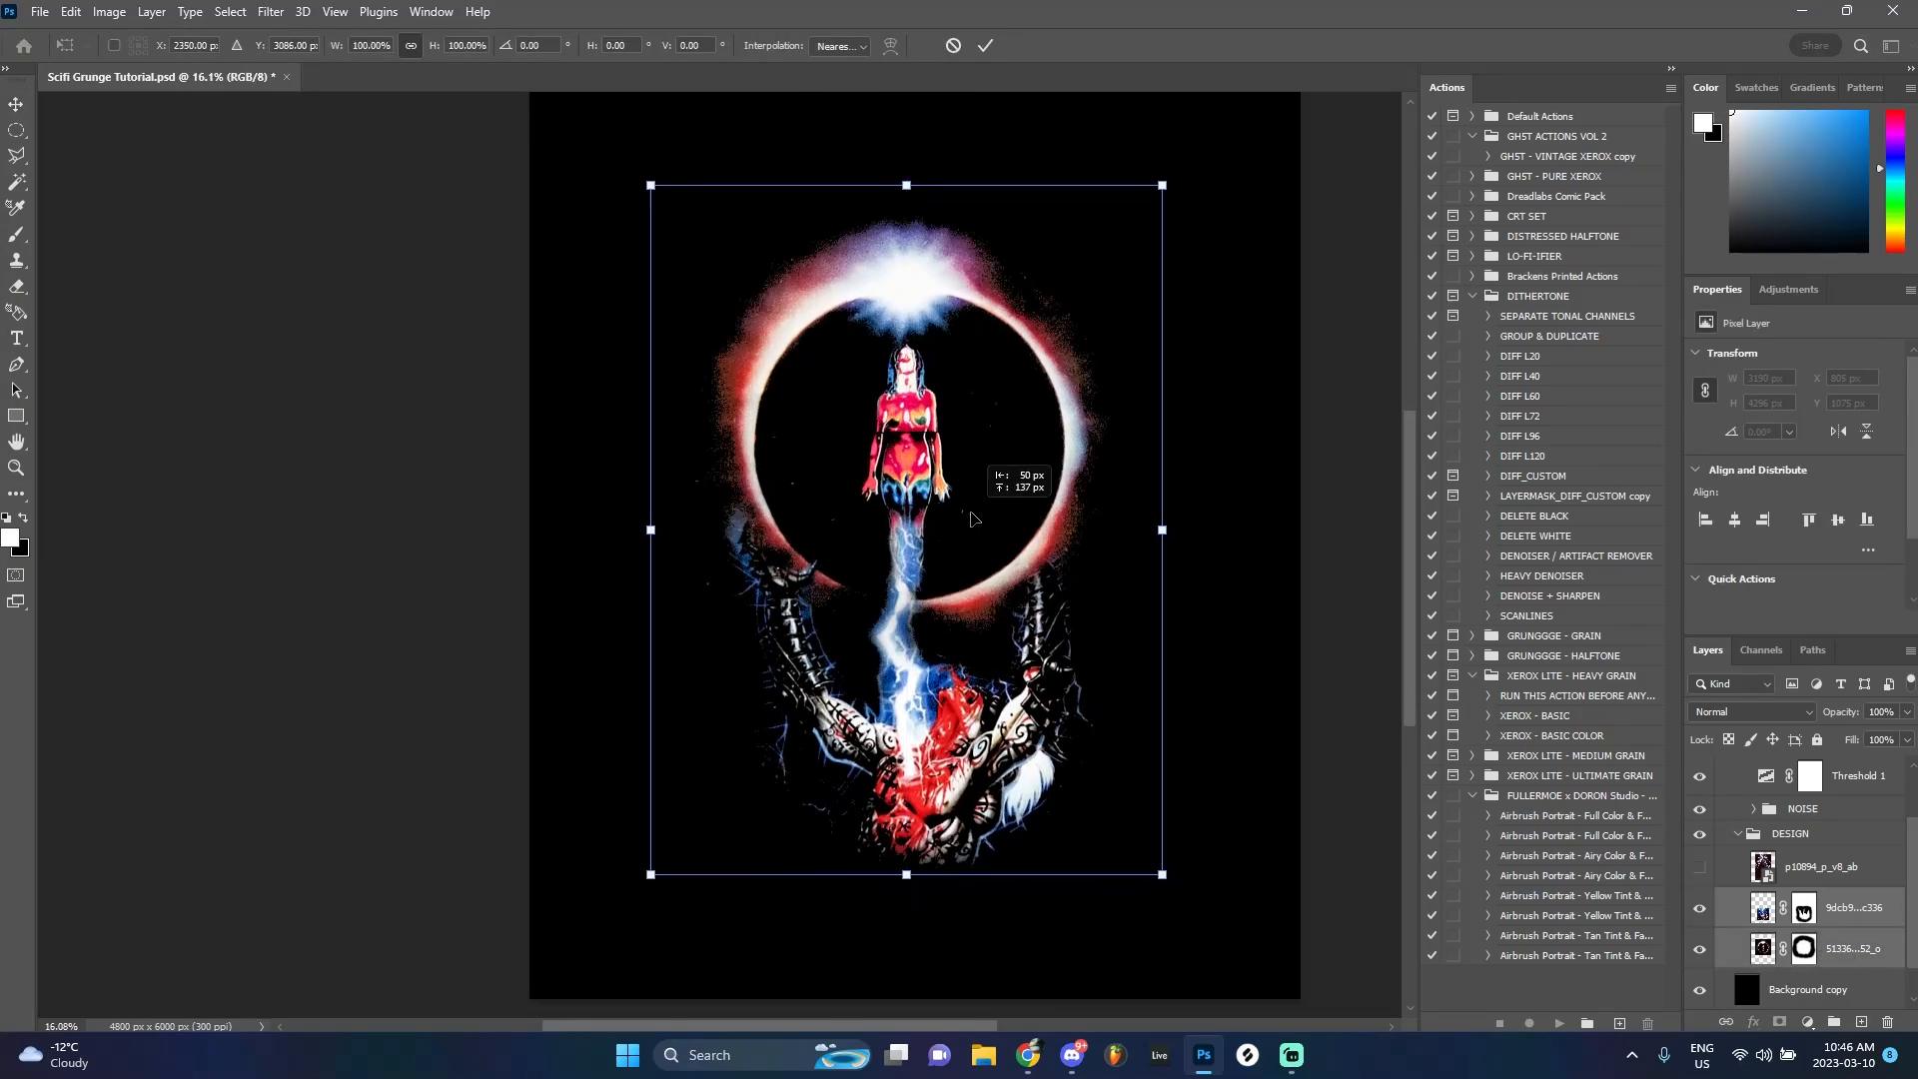
{"action": "left_click", "coordinate": [953, 47]}
Scale the lightning figure and eclipse layers up together to 102.13%, keeping them horizontally centred on the canvas
{"action": "scroll", "coordinate": [999, 372], "scroll_direction": "down", "scroll_amount": 5}
{"action": "scroll", "coordinate": [1007, 529], "scroll_direction": "up", "scroll_amount": 2}
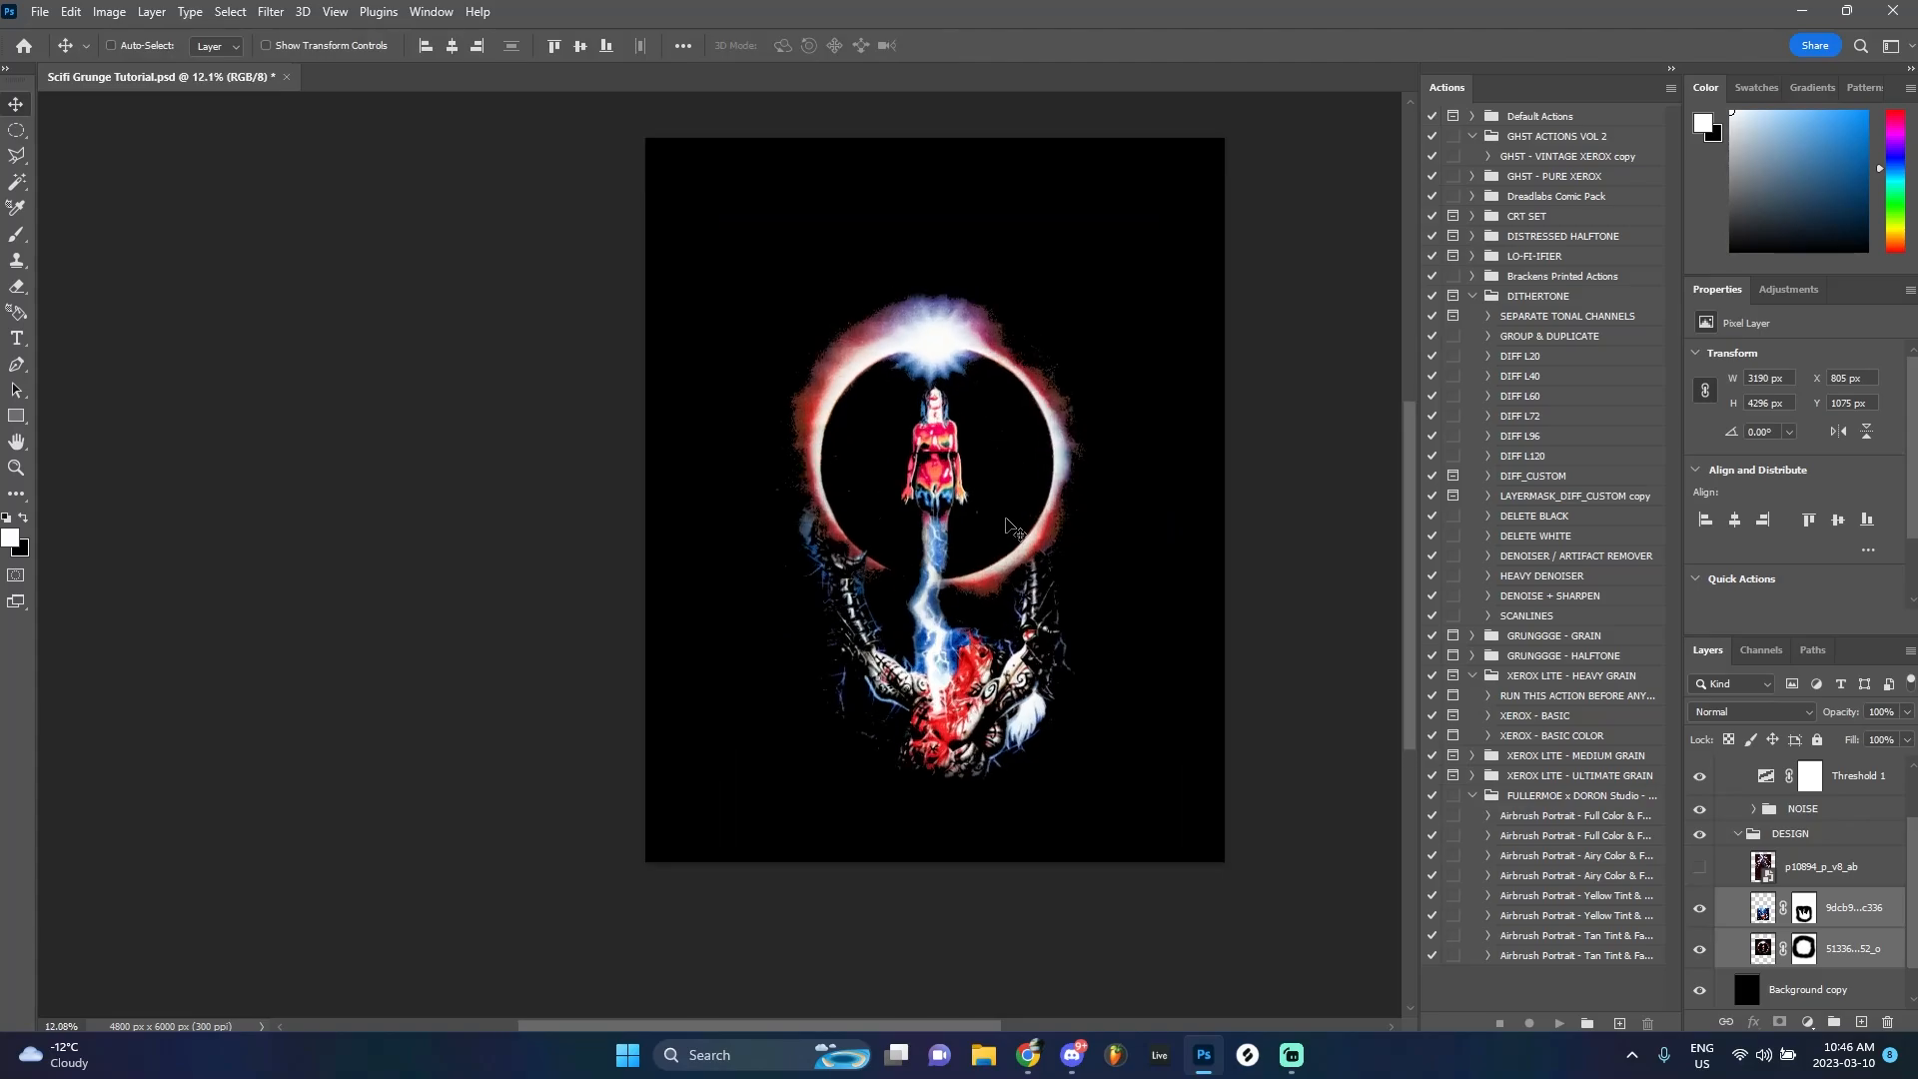
{"action": "key", "text": "ctrl+t"}
{"action": "left_click_drag", "start_coordinate": [929, 259], "coordinate": [929, 248]}
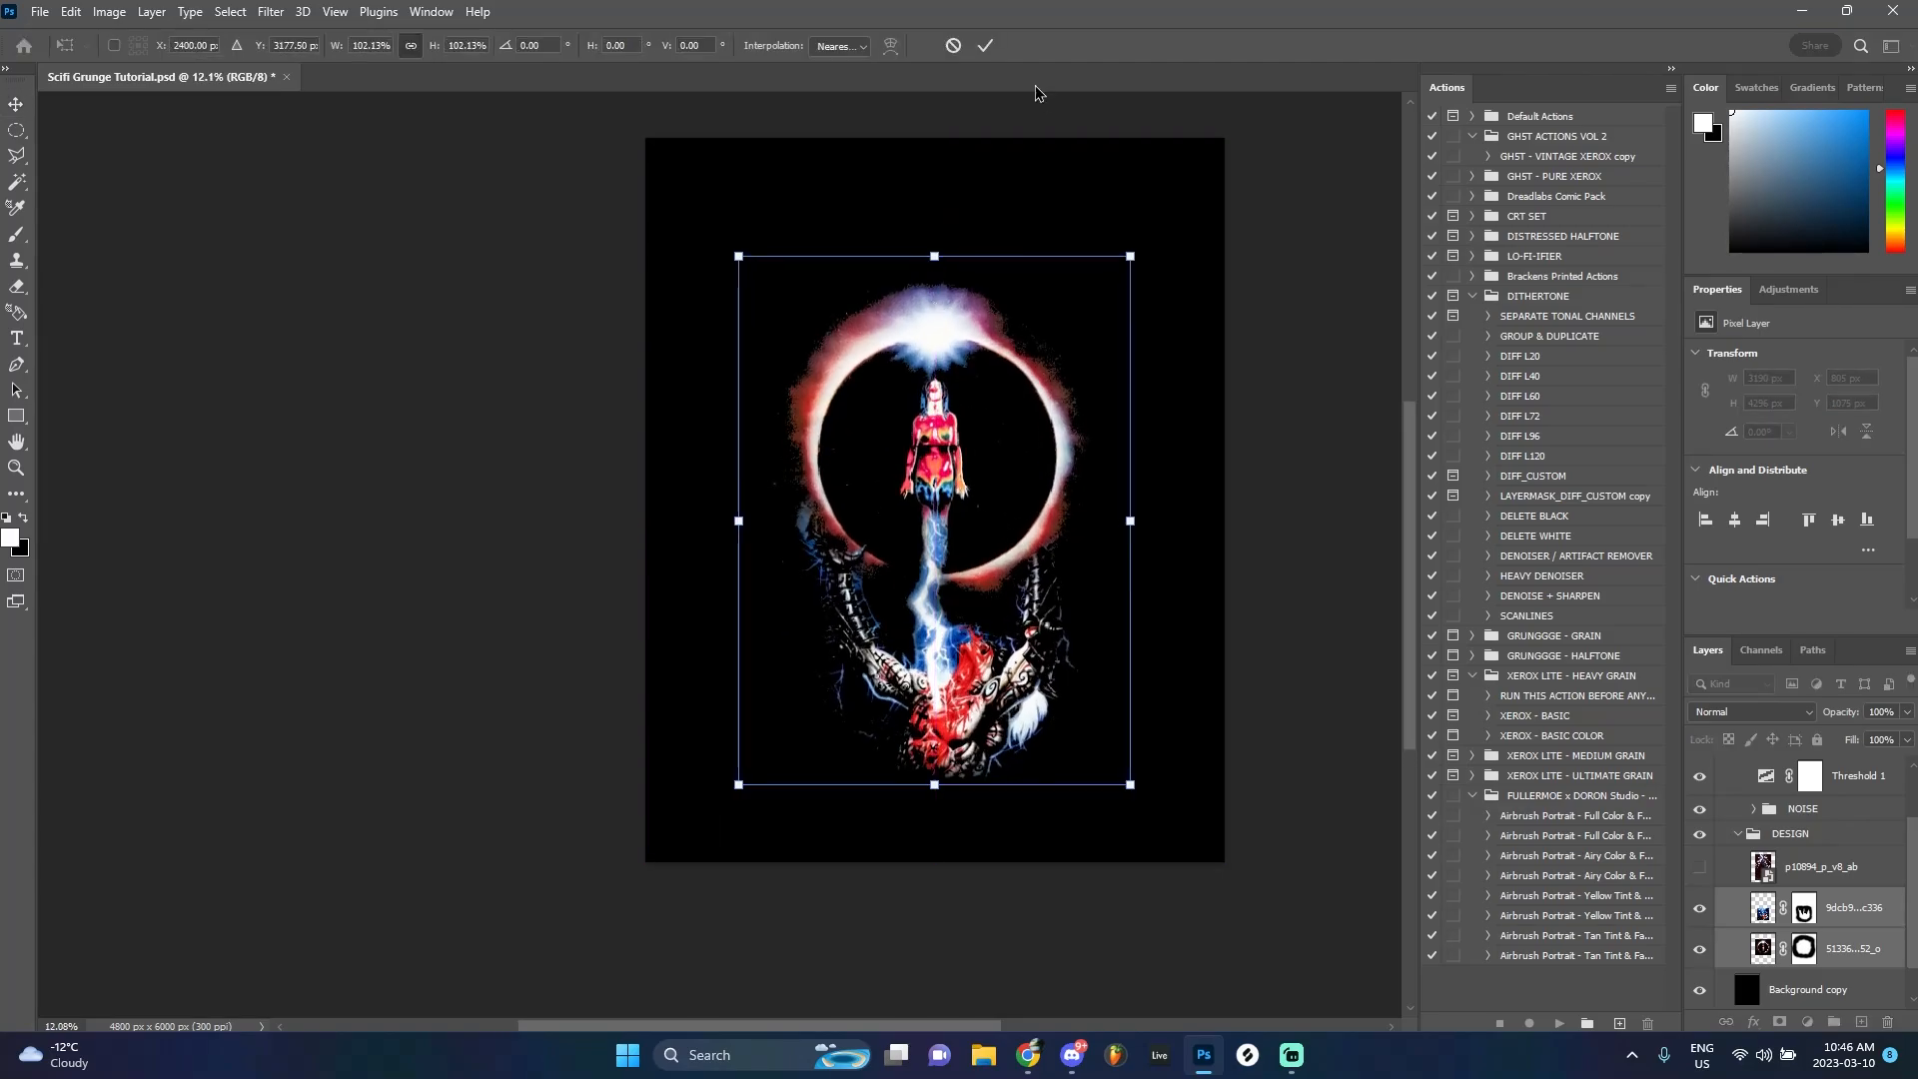
{"action": "left_click", "coordinate": [985, 45]}
{"action": "scroll", "coordinate": [908, 669], "scroll_direction": "up", "scroll_amount": 3}
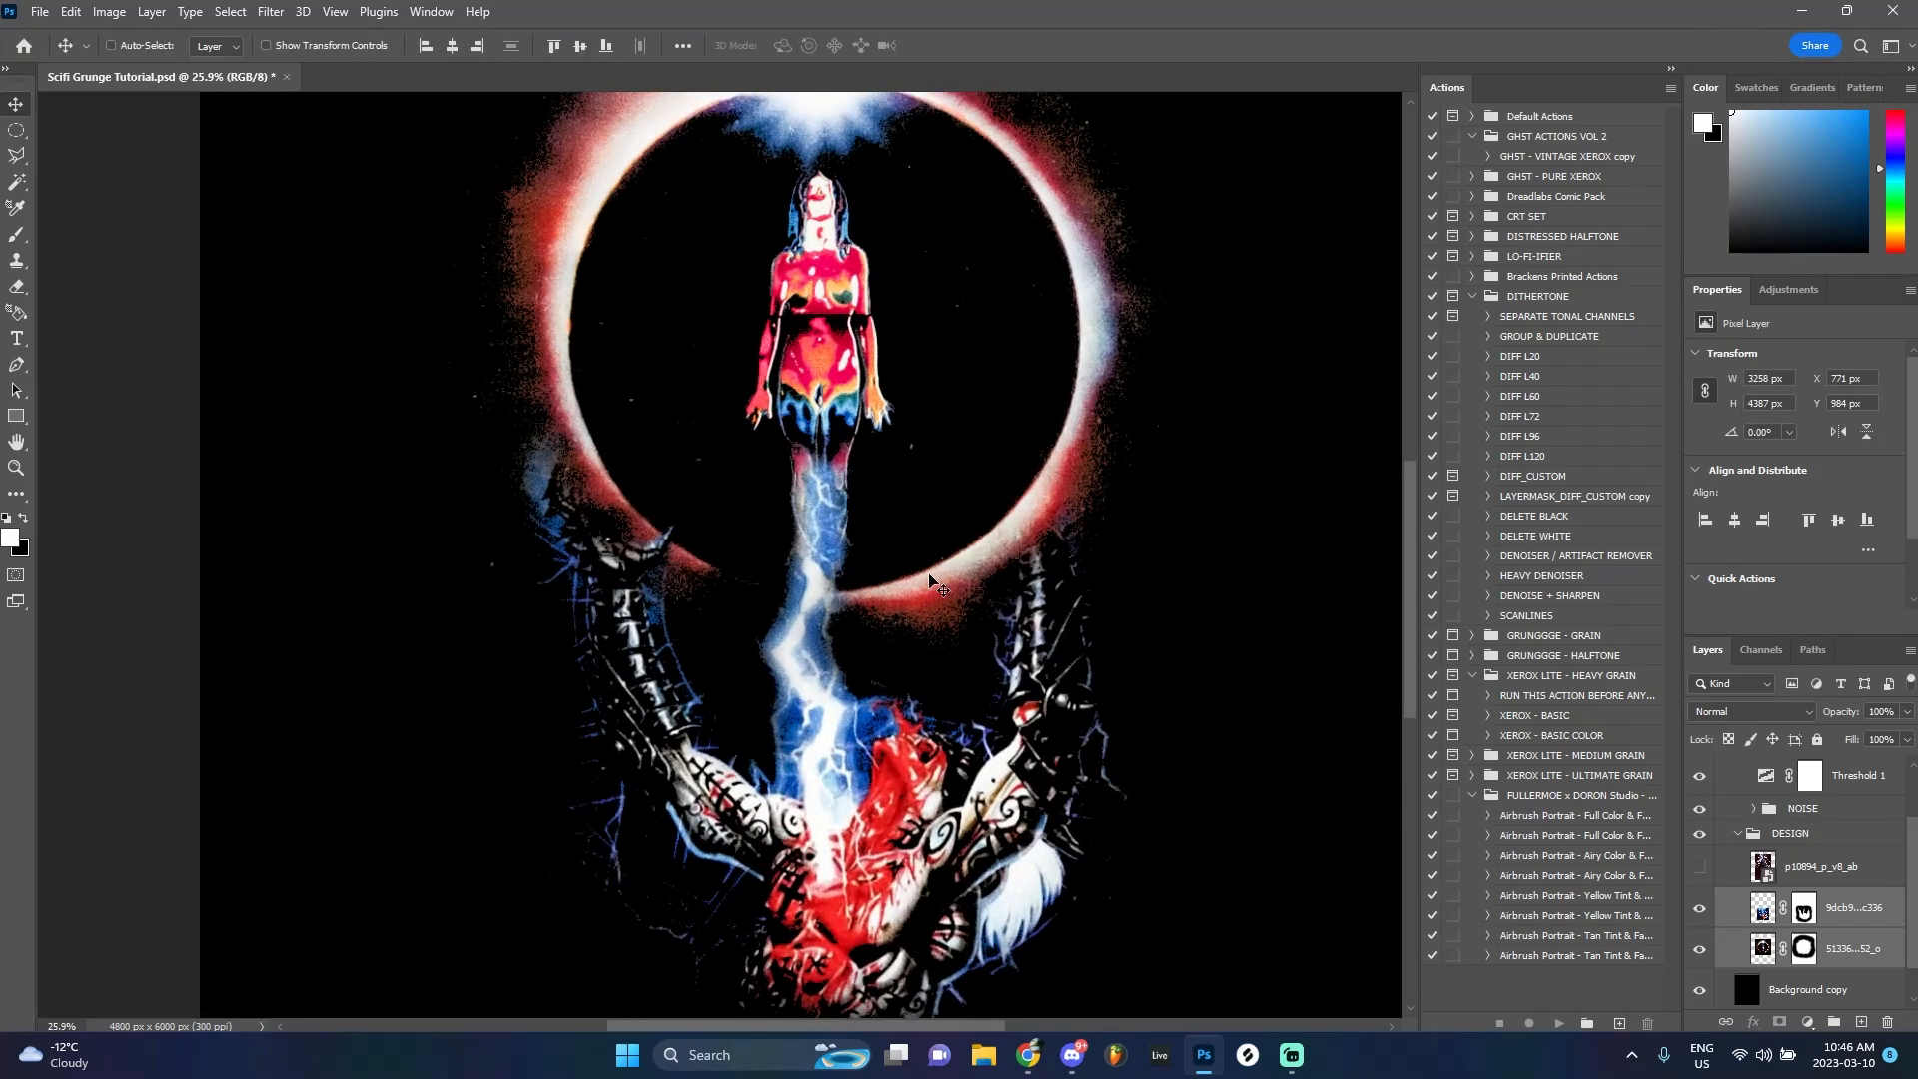
{"action": "left_click", "coordinate": [1832, 879]}
{"action": "left_click", "coordinate": [1842, 908]}
{"action": "left_click", "coordinate": [1833, 872]}
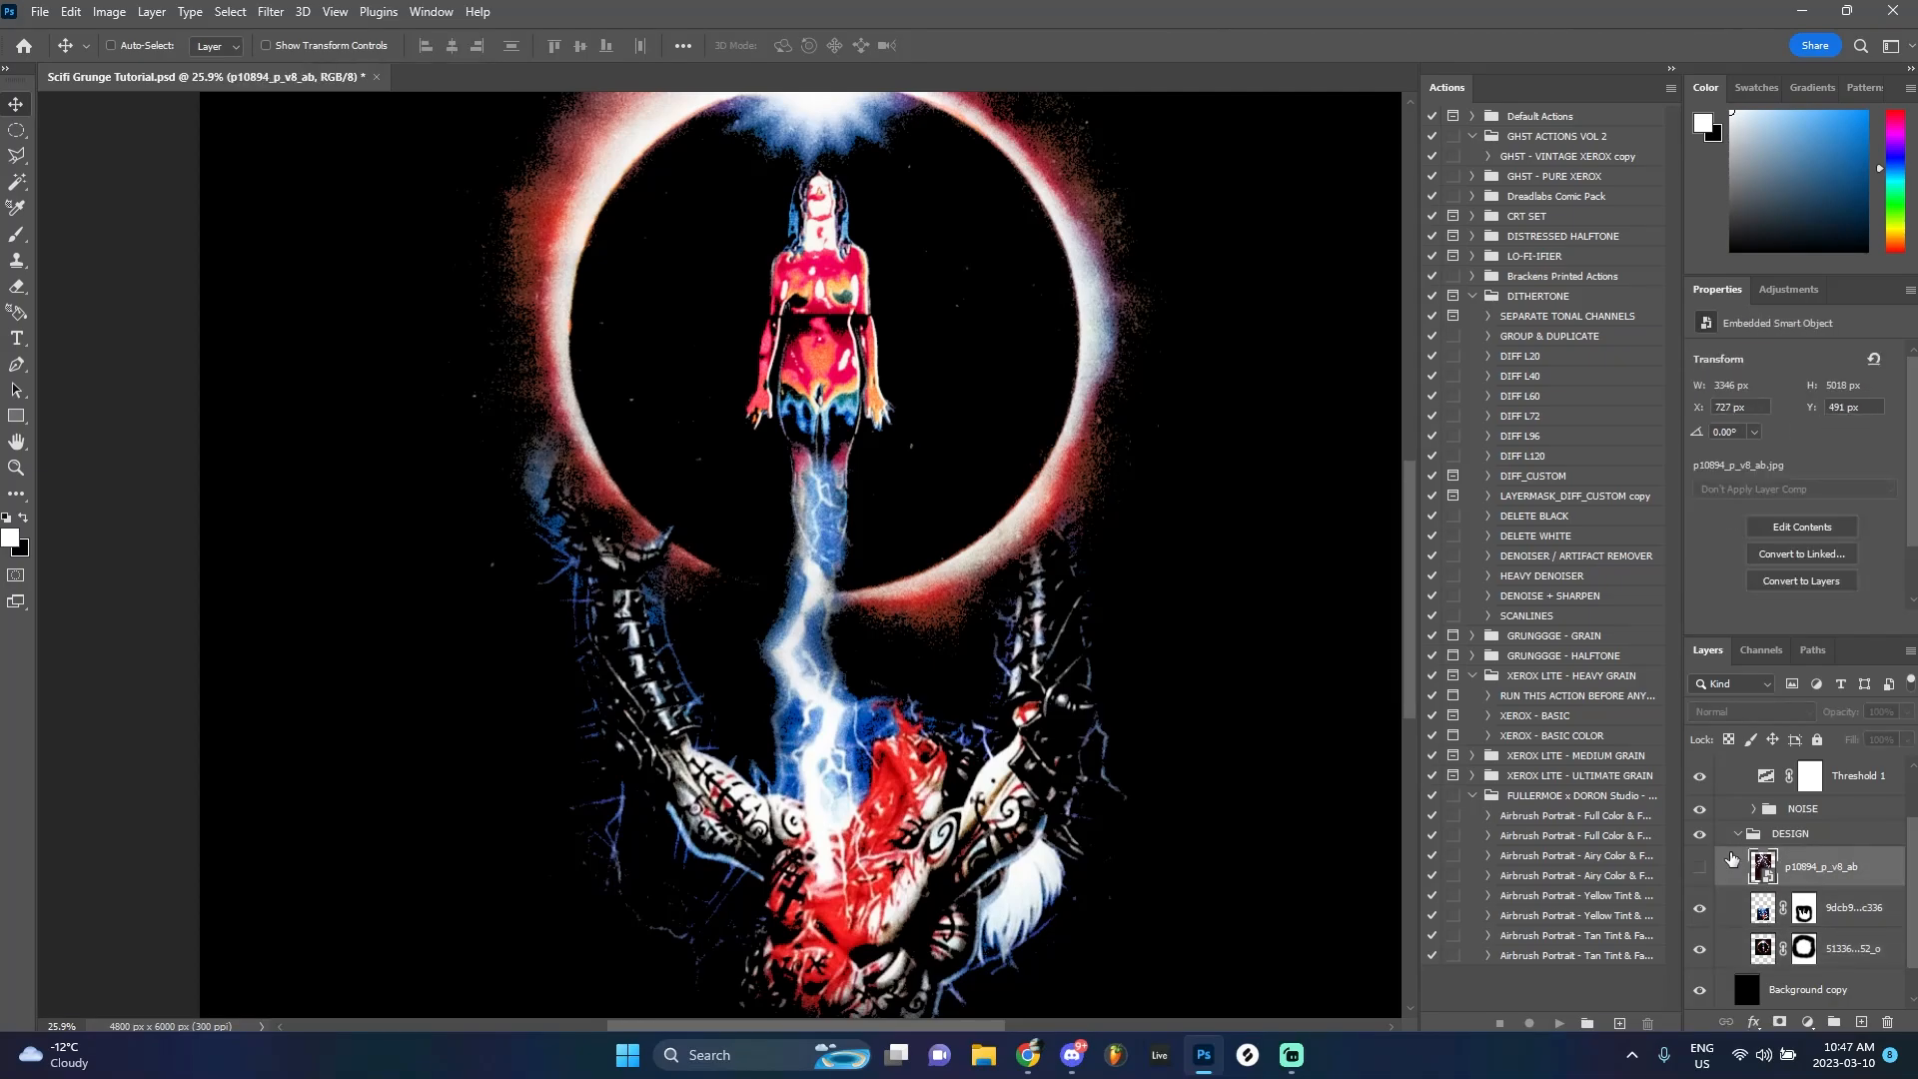
{"action": "left_click", "coordinate": [1819, 902]}
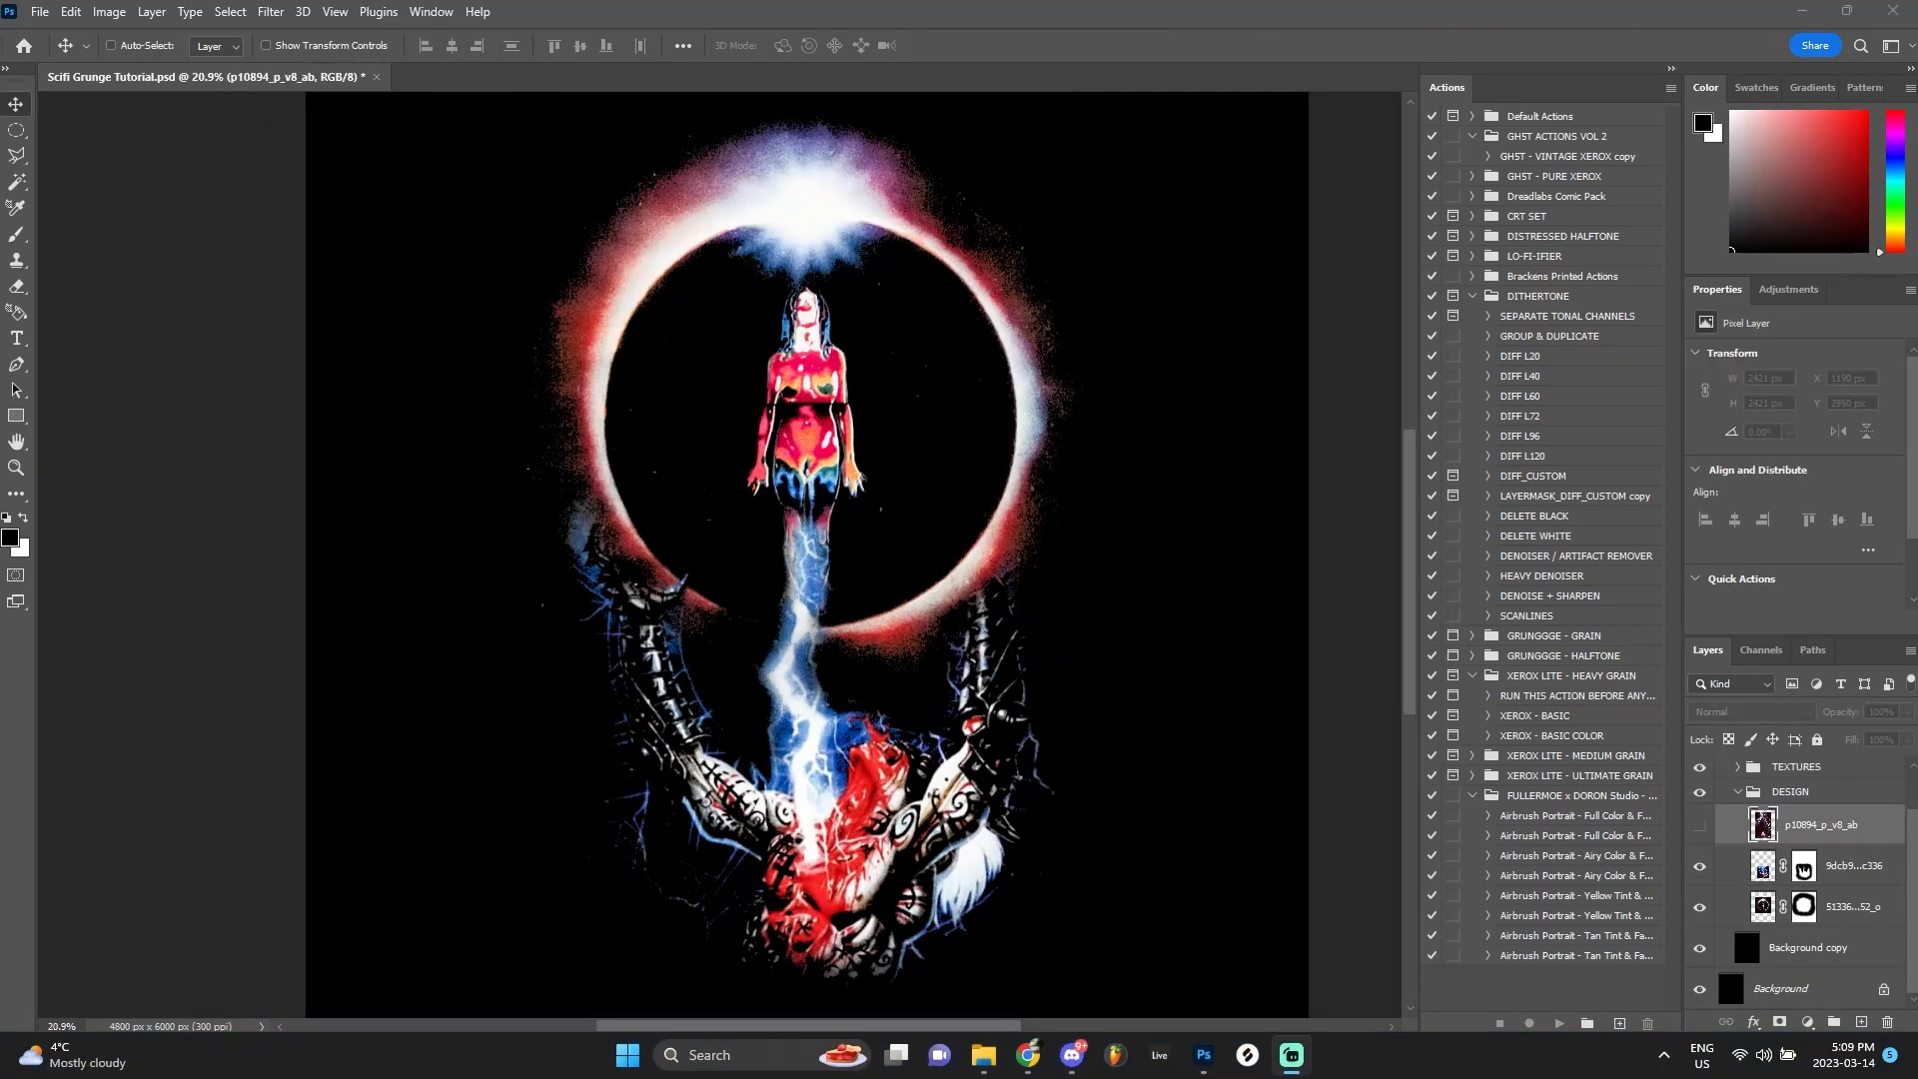
Convert the lightning figure layer to a smart object and put it in a new group named Man 1
{"action": "key", "text": "alt+Tab"}
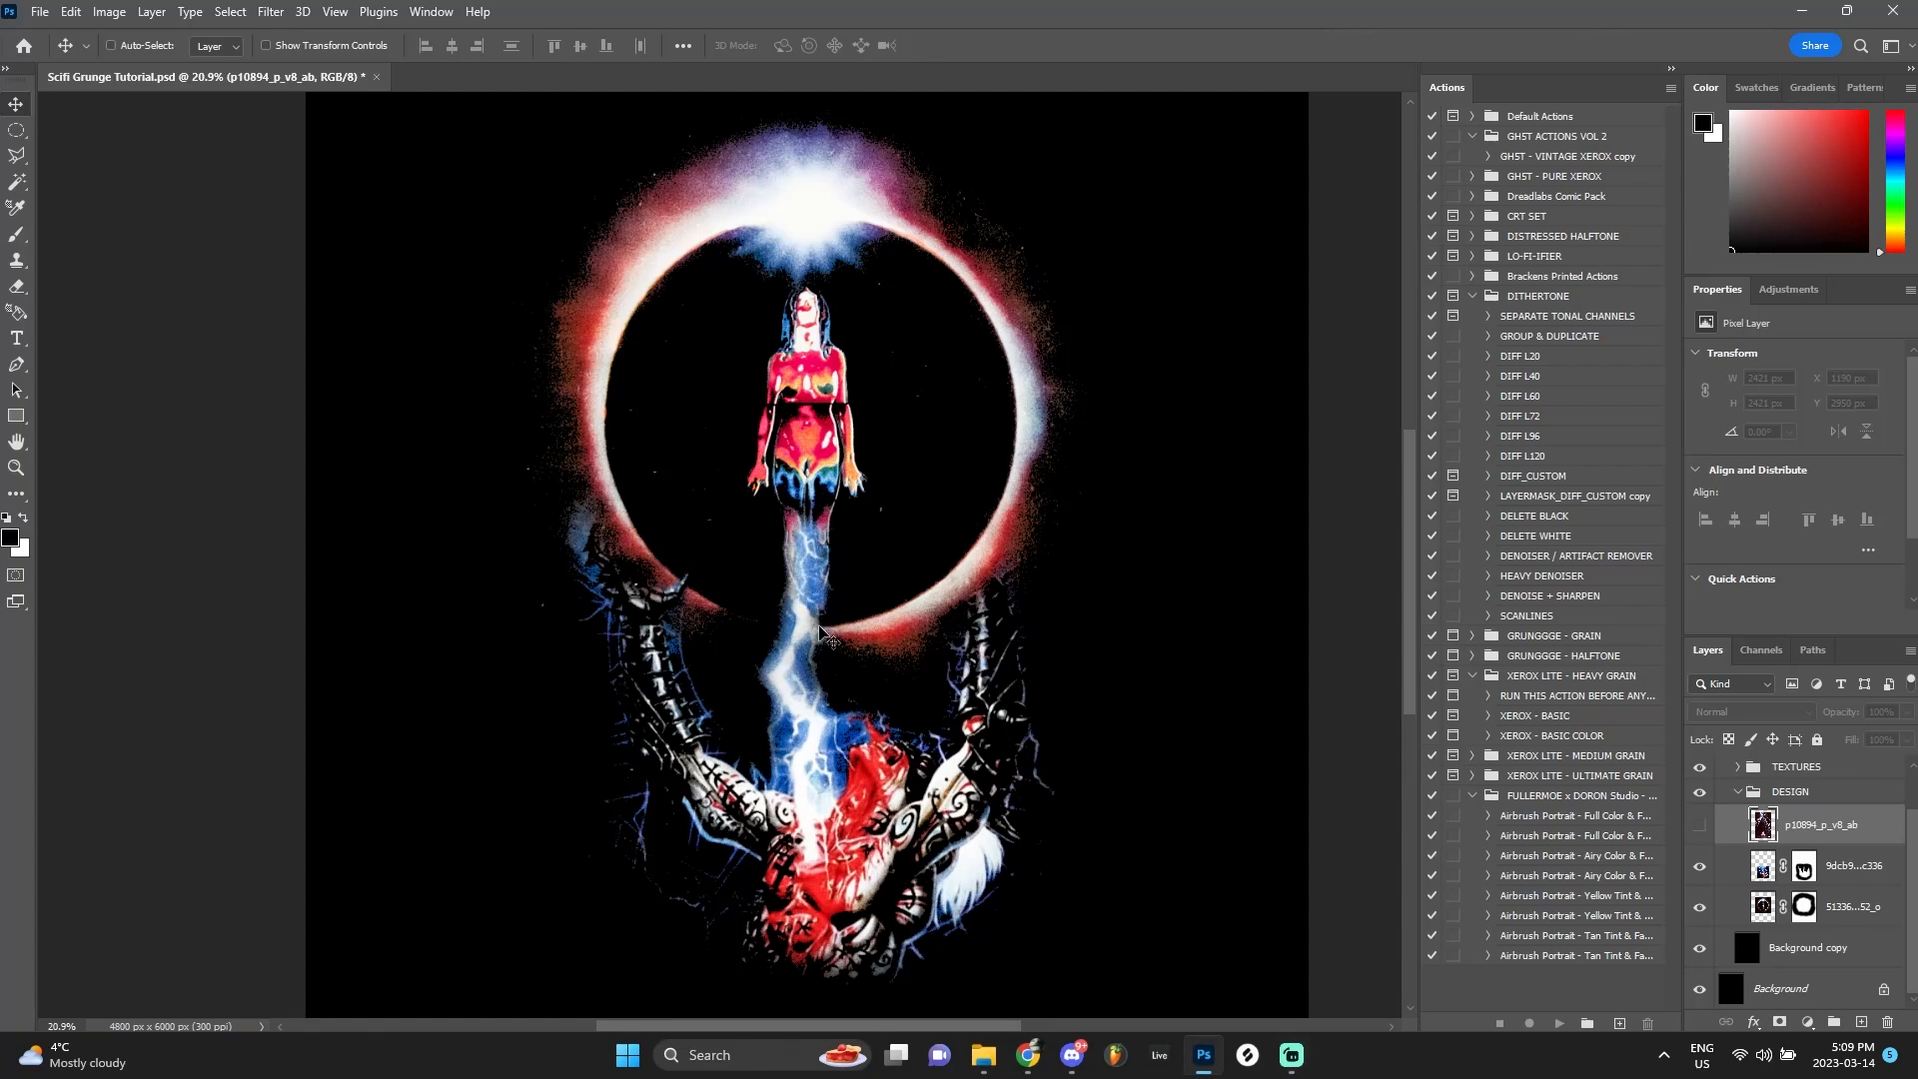
{"action": "scroll", "coordinate": [819, 633], "scroll_direction": "down", "scroll_amount": 1}
{"action": "left_click", "coordinate": [1866, 881]}
{"action": "right_click", "coordinate": [1866, 881]}
{"action": "left_click", "coordinate": [1788, 302]}
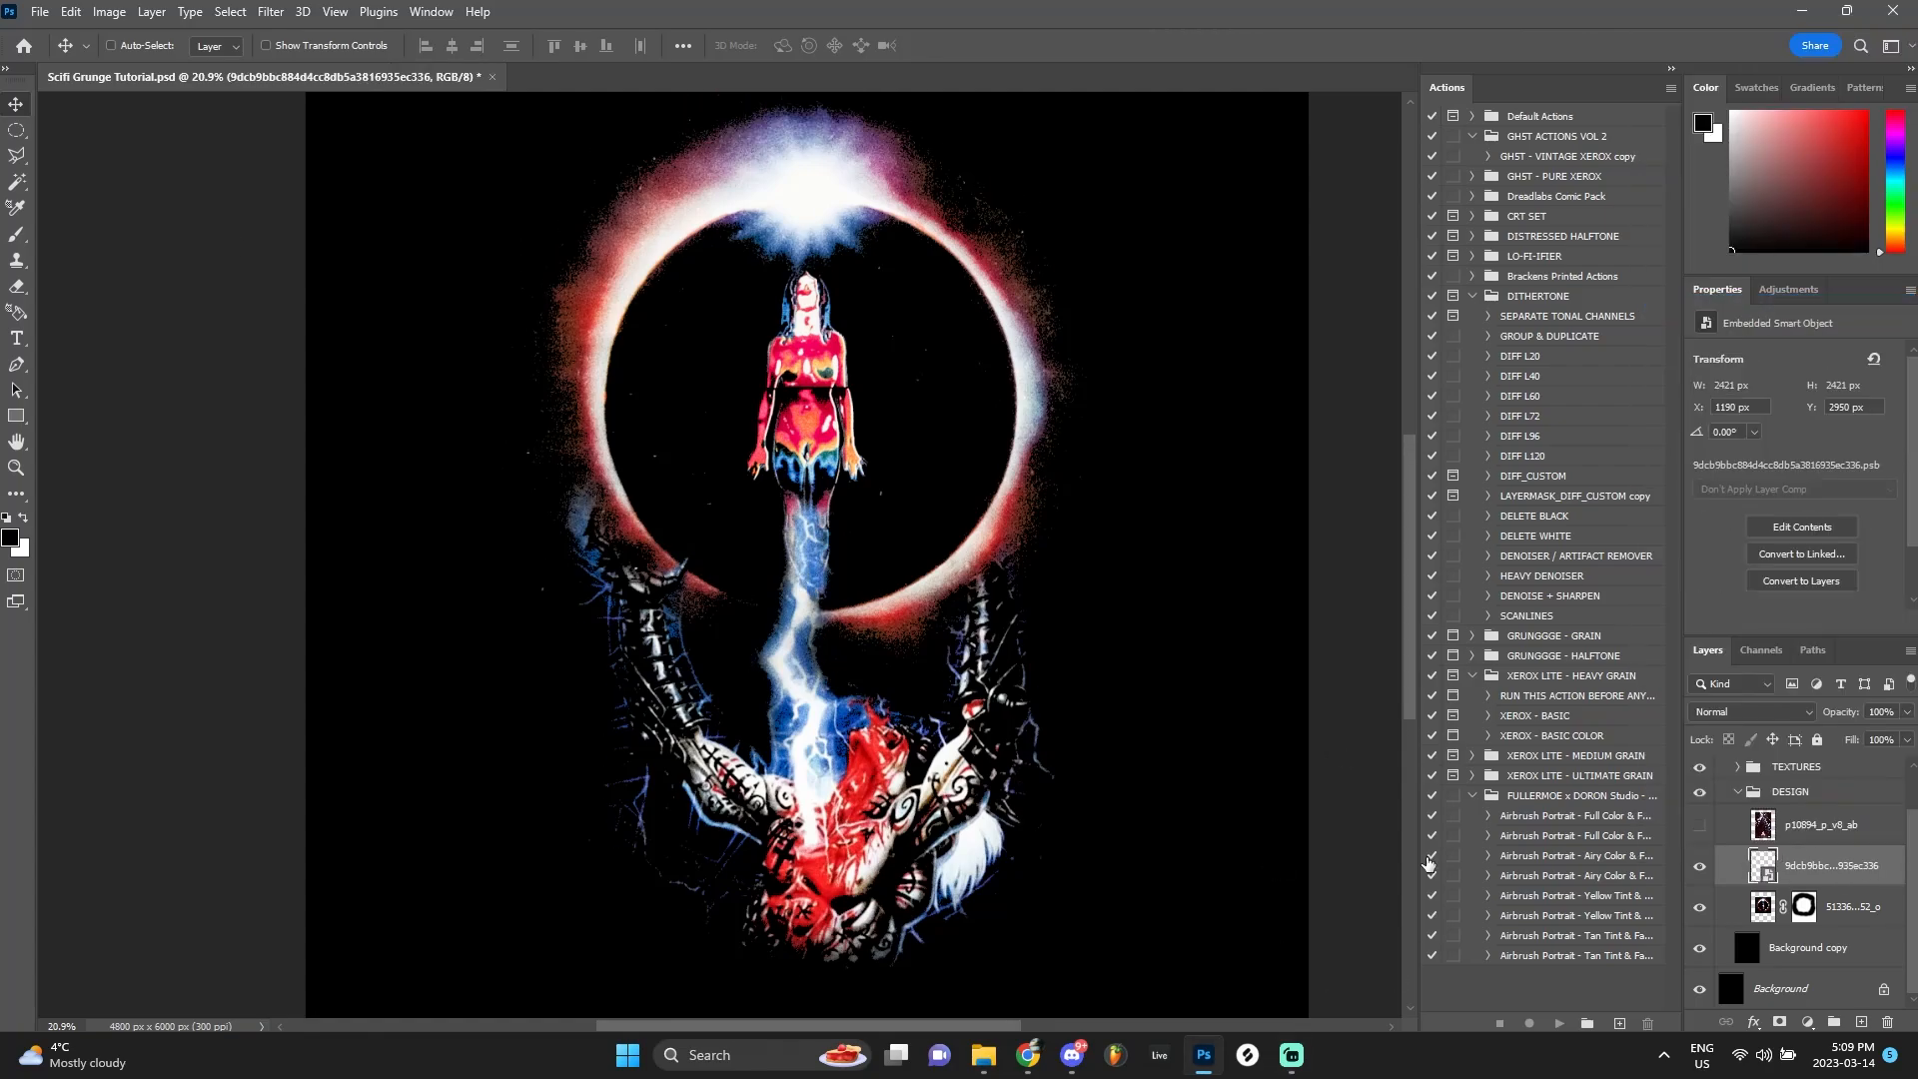
{"action": "key", "text": "ctrl+g"}
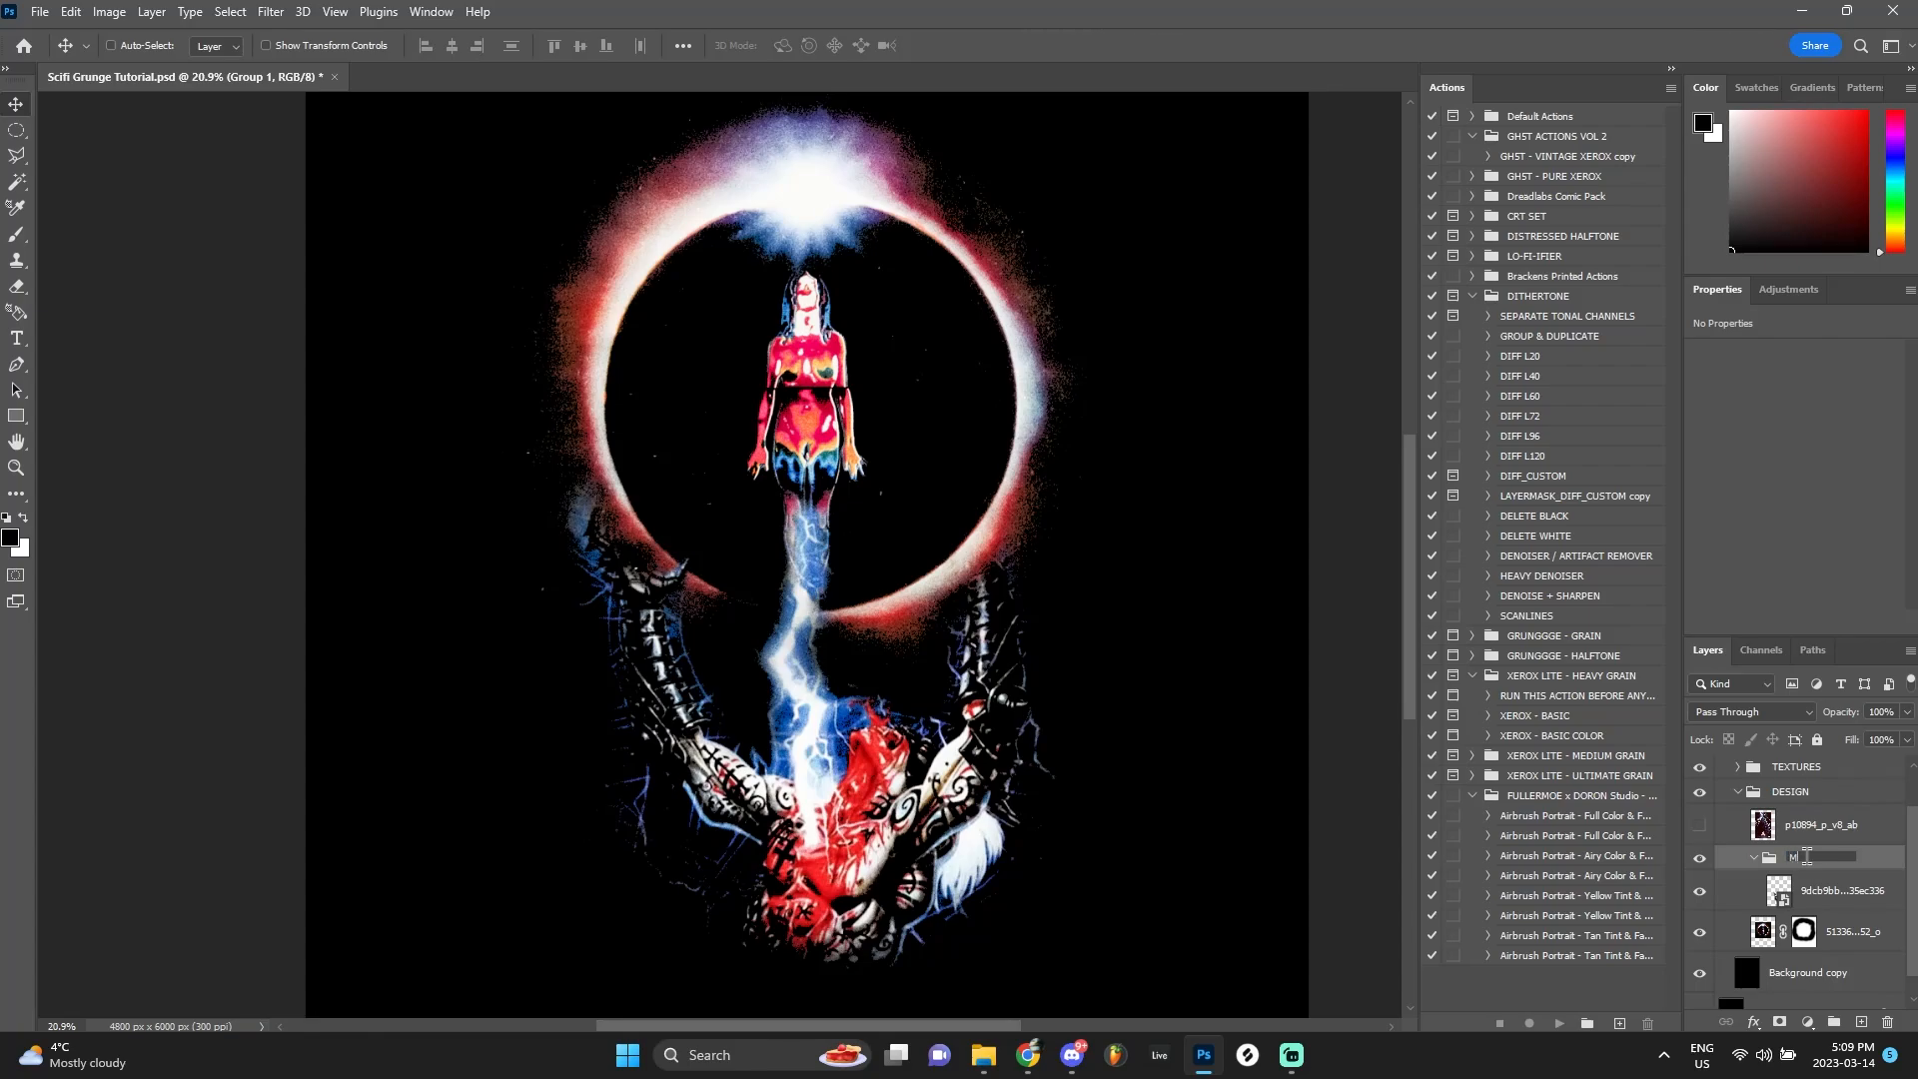
{"action": "key", "text": "Return"}
Duplicate the figure smart object inside the Man 1 group and hide the original
{"action": "left_click", "coordinate": [1843, 892]}
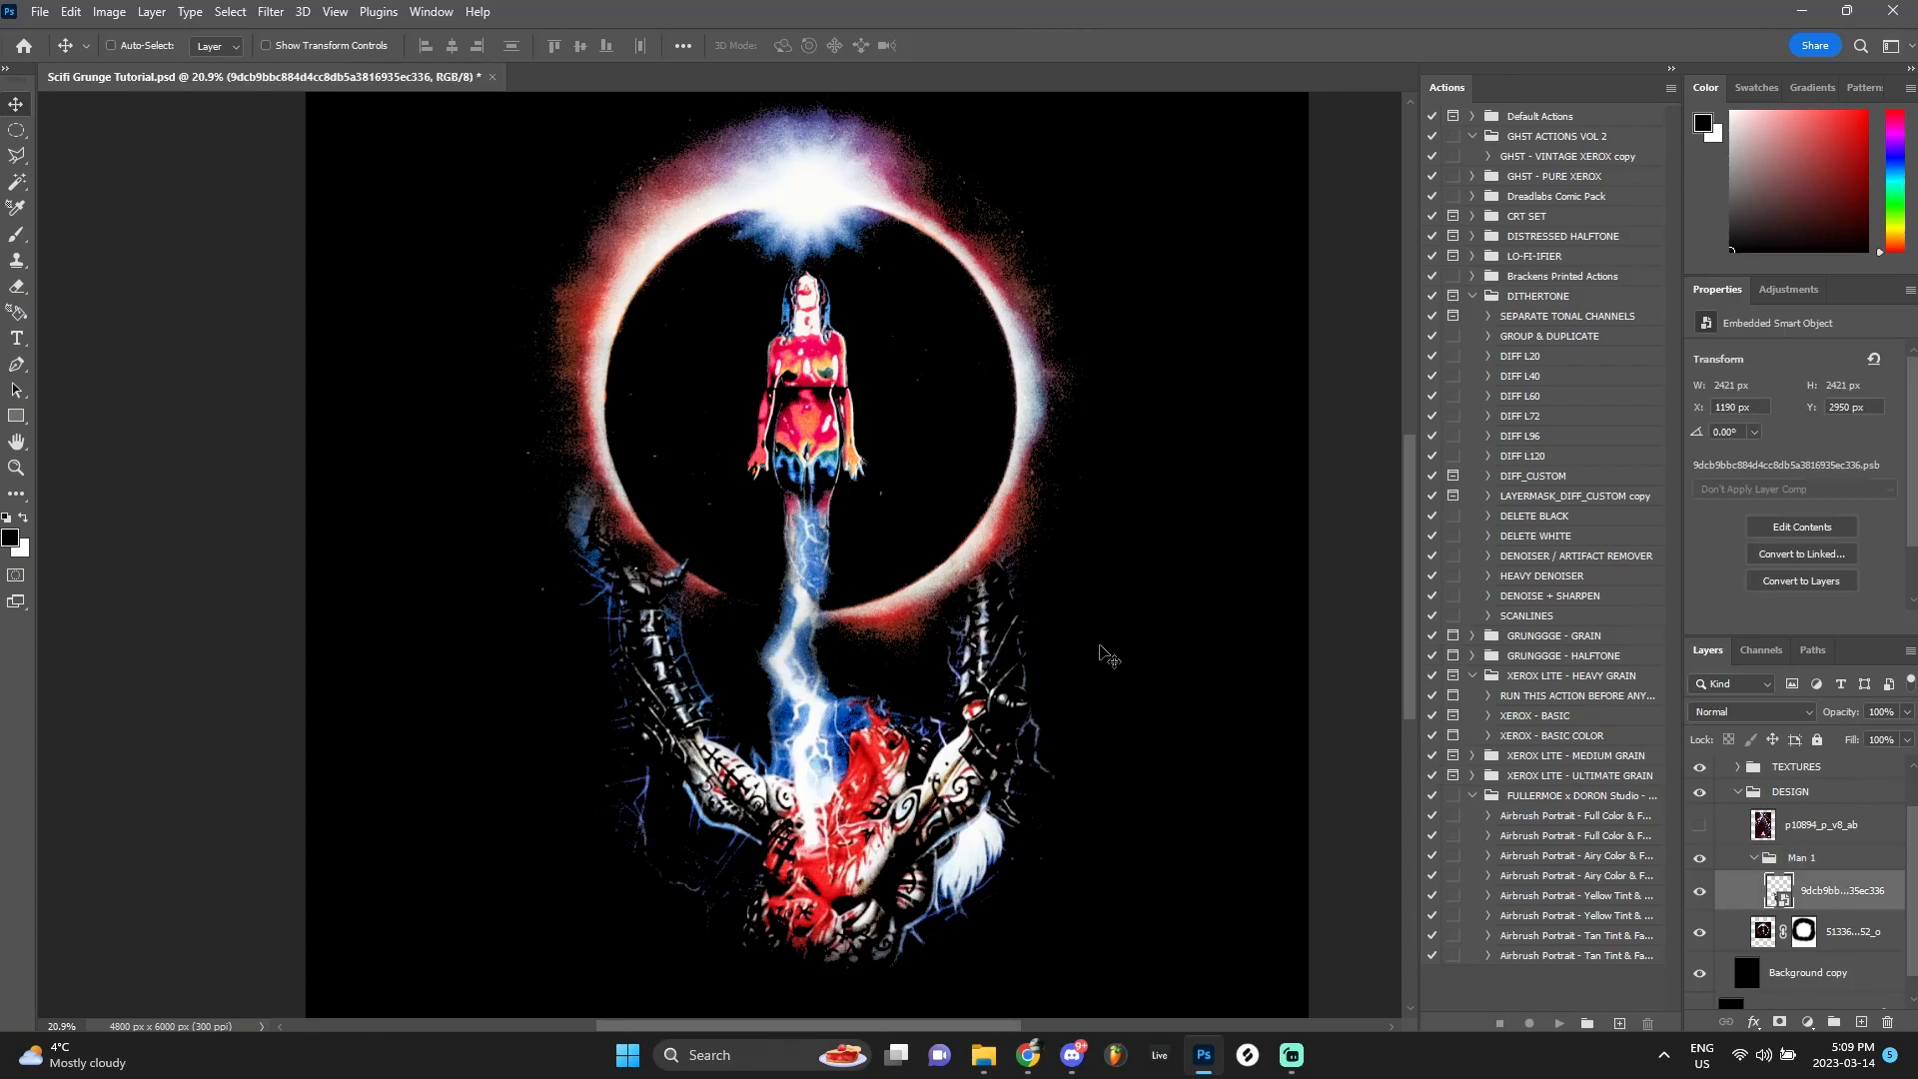
{"action": "scroll", "coordinate": [1089, 674], "scroll_direction": "down", "scroll_amount": 2}
{"action": "scroll", "coordinate": [1080, 679], "scroll_direction": "up", "scroll_amount": 1}
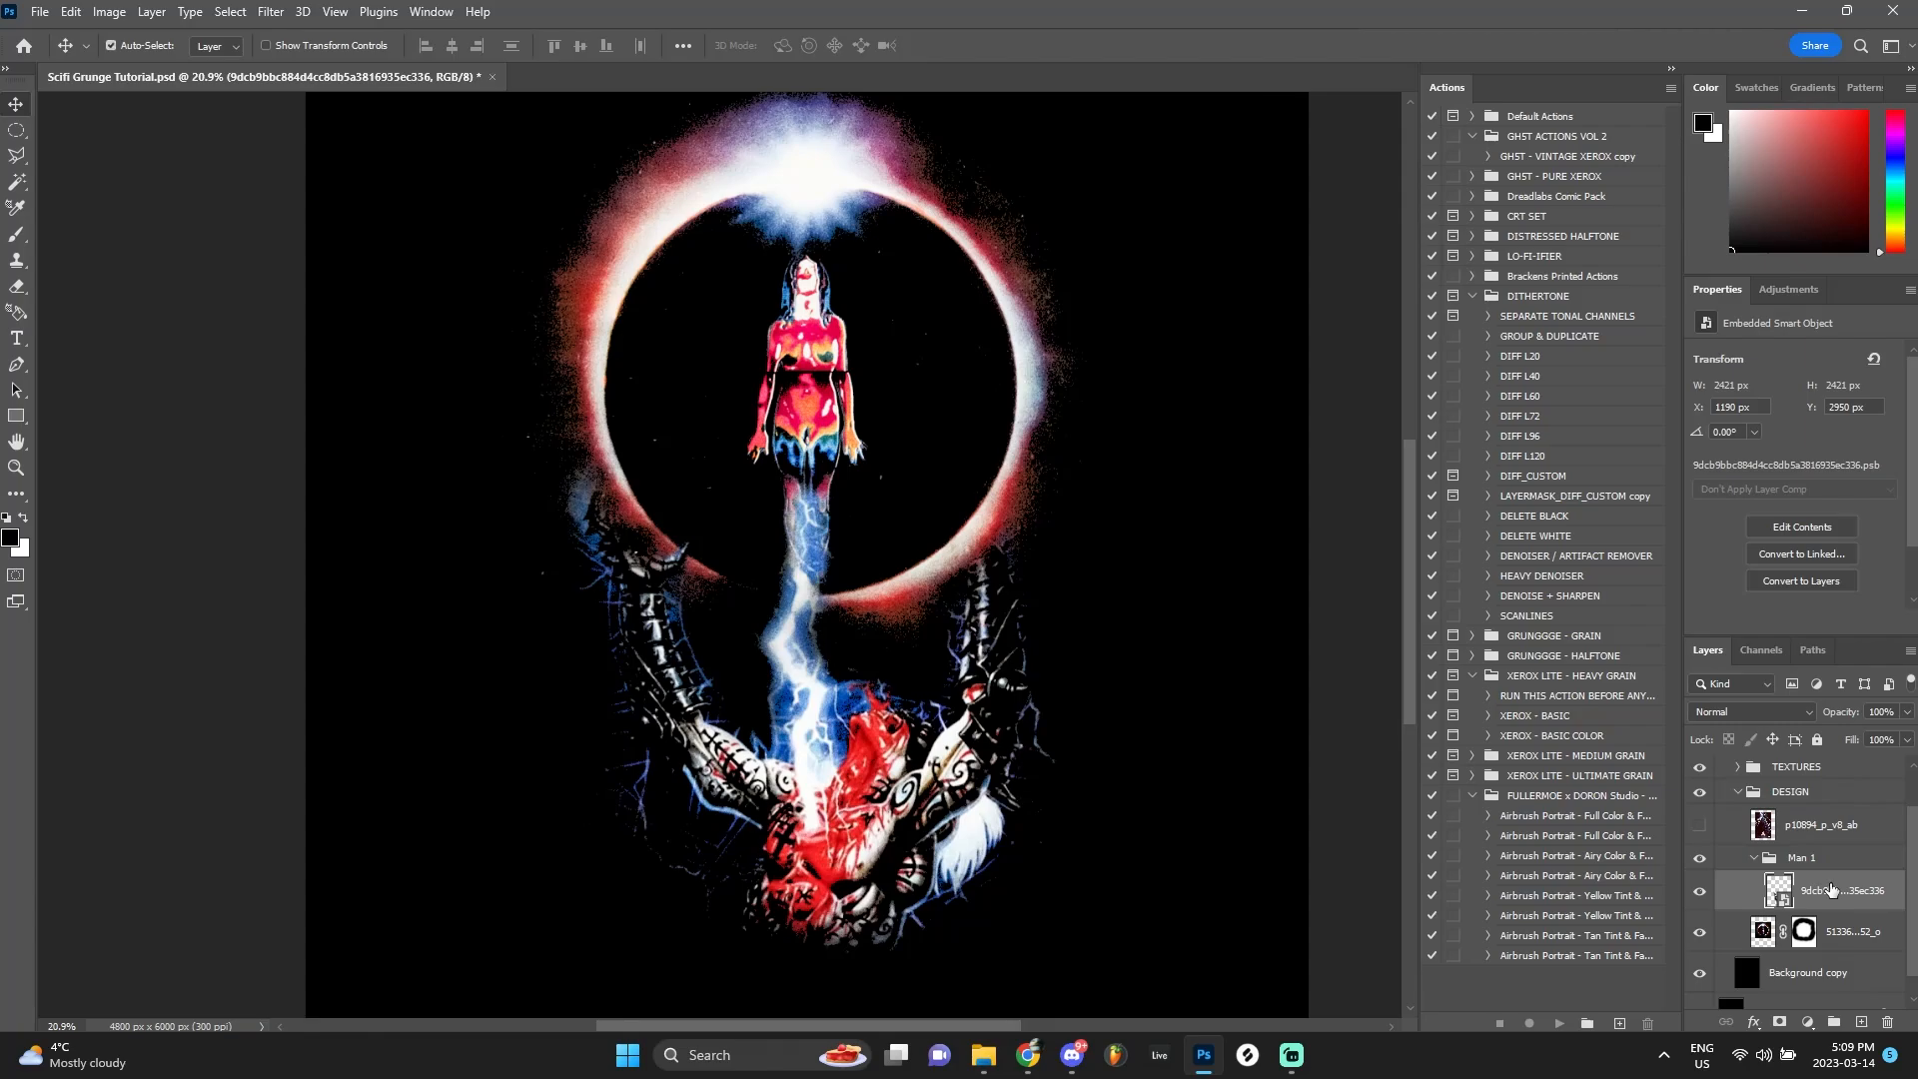
{"action": "key", "text": "ctrl+j"}
{"action": "left_click", "coordinate": [1708, 930]}
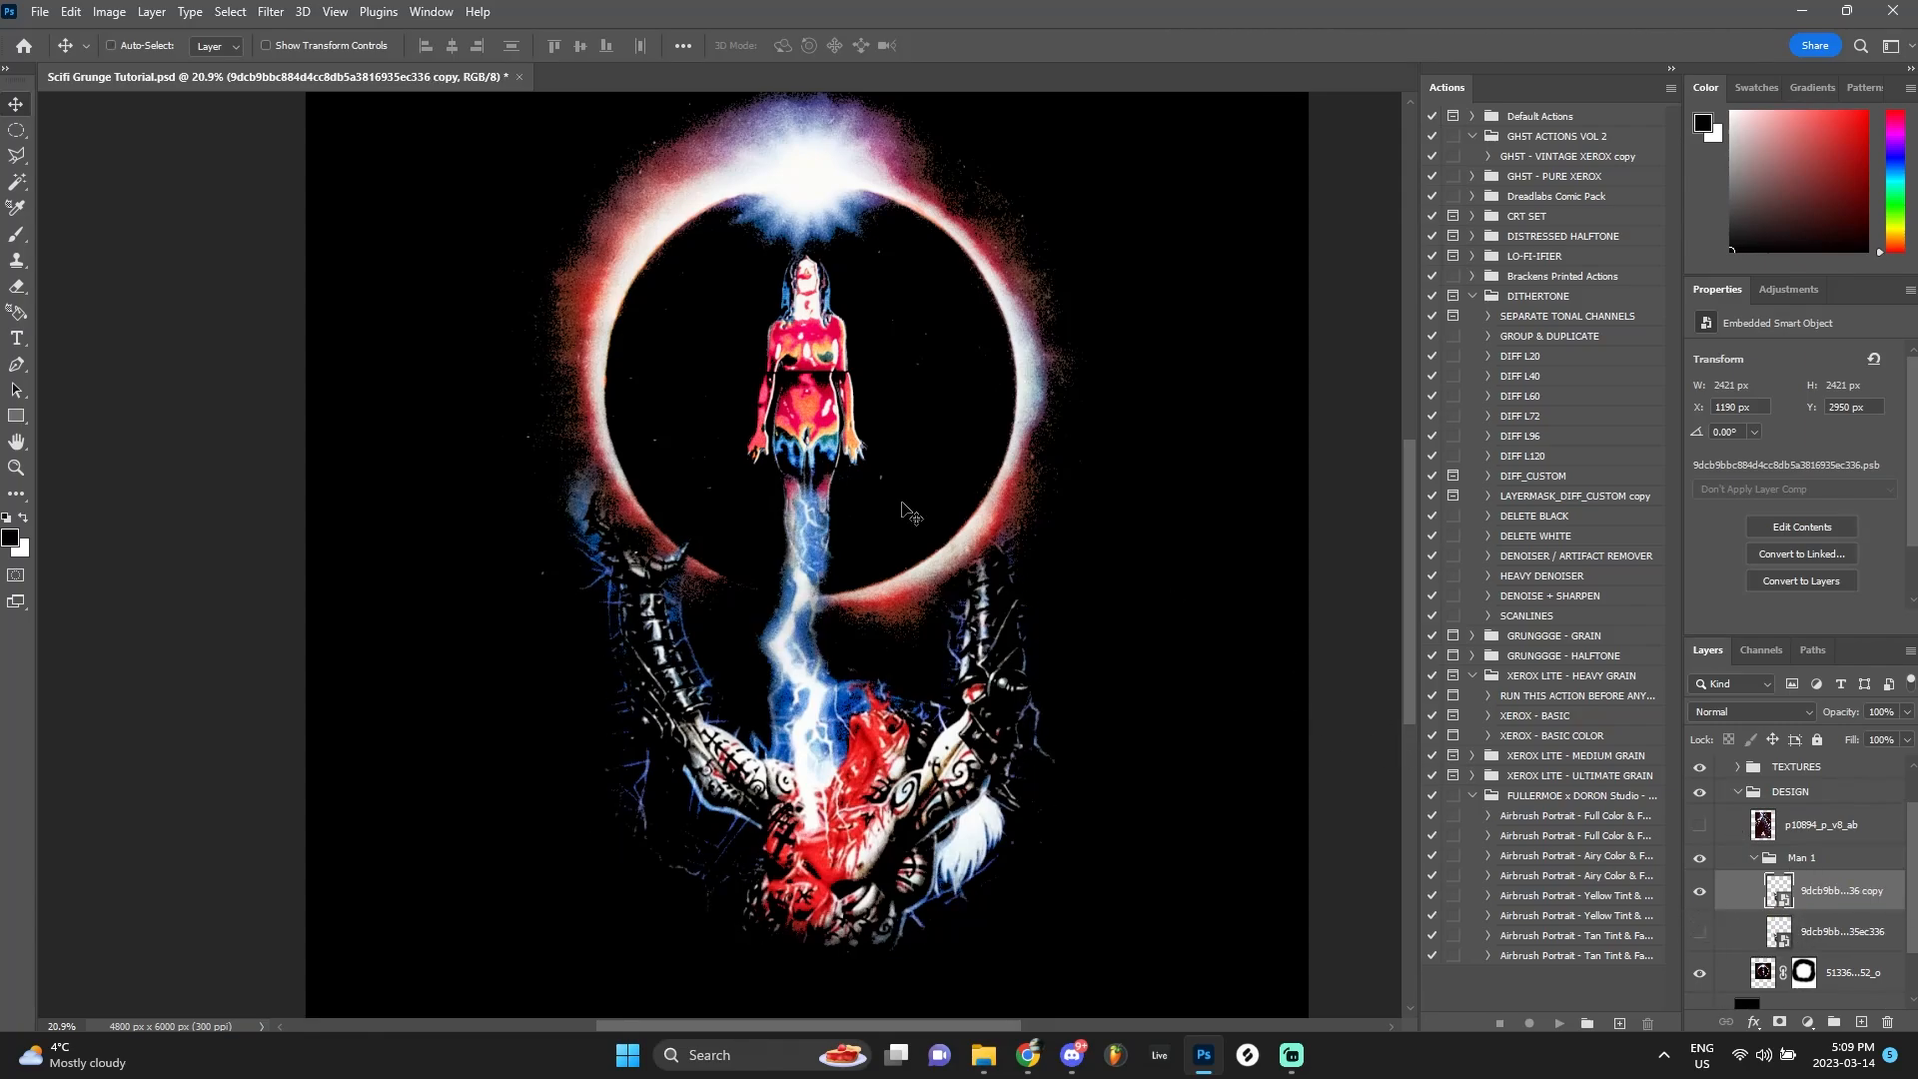
Apply the Filter Gallery to the figure copy, combining Glowing Edges with Rough Pastels on the Canvas texture
{"action": "scroll", "coordinate": [899, 505], "scroll_direction": "down", "scroll_amount": 1}
{"action": "left_click", "coordinate": [270, 11]}
{"action": "left_click", "coordinate": [277, 127]}
{"action": "left_click", "coordinate": [278, 126]}
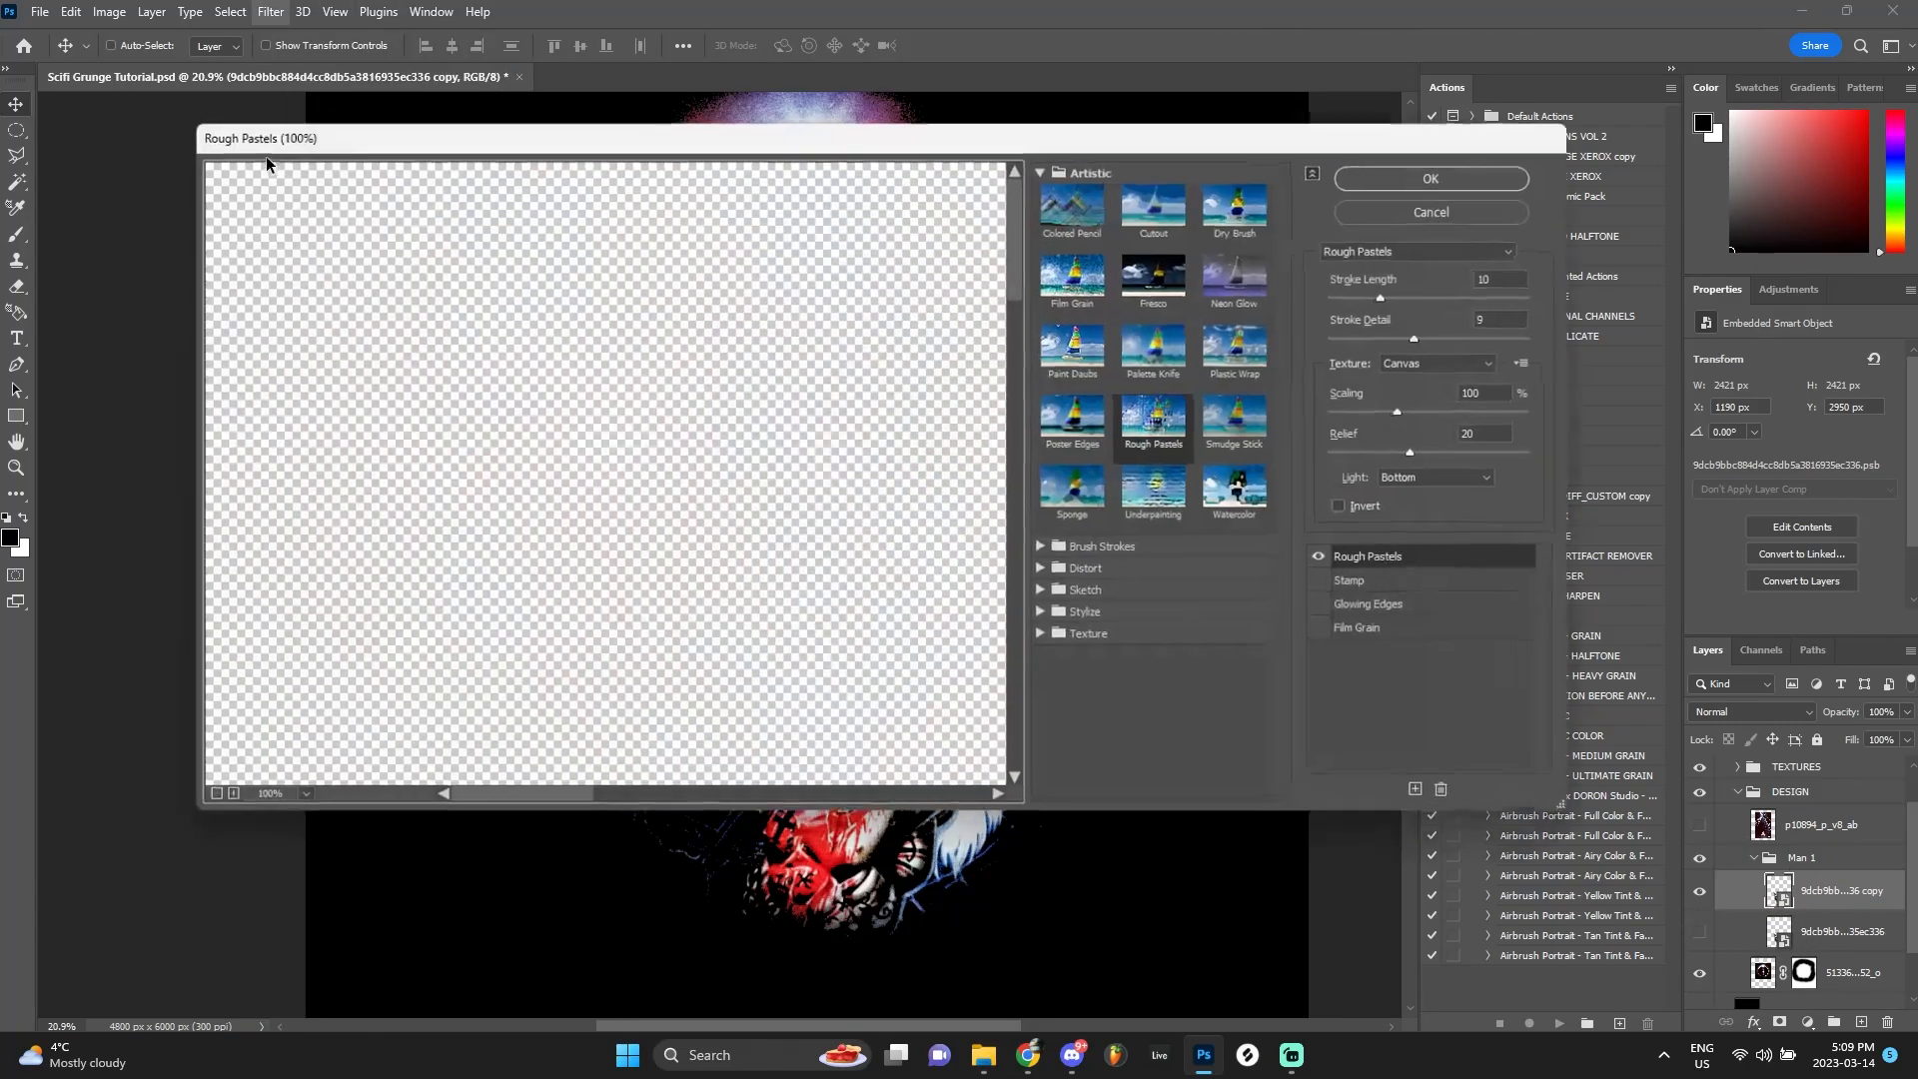
{"action": "left_click", "coordinate": [749, 490], "text": "alt"}
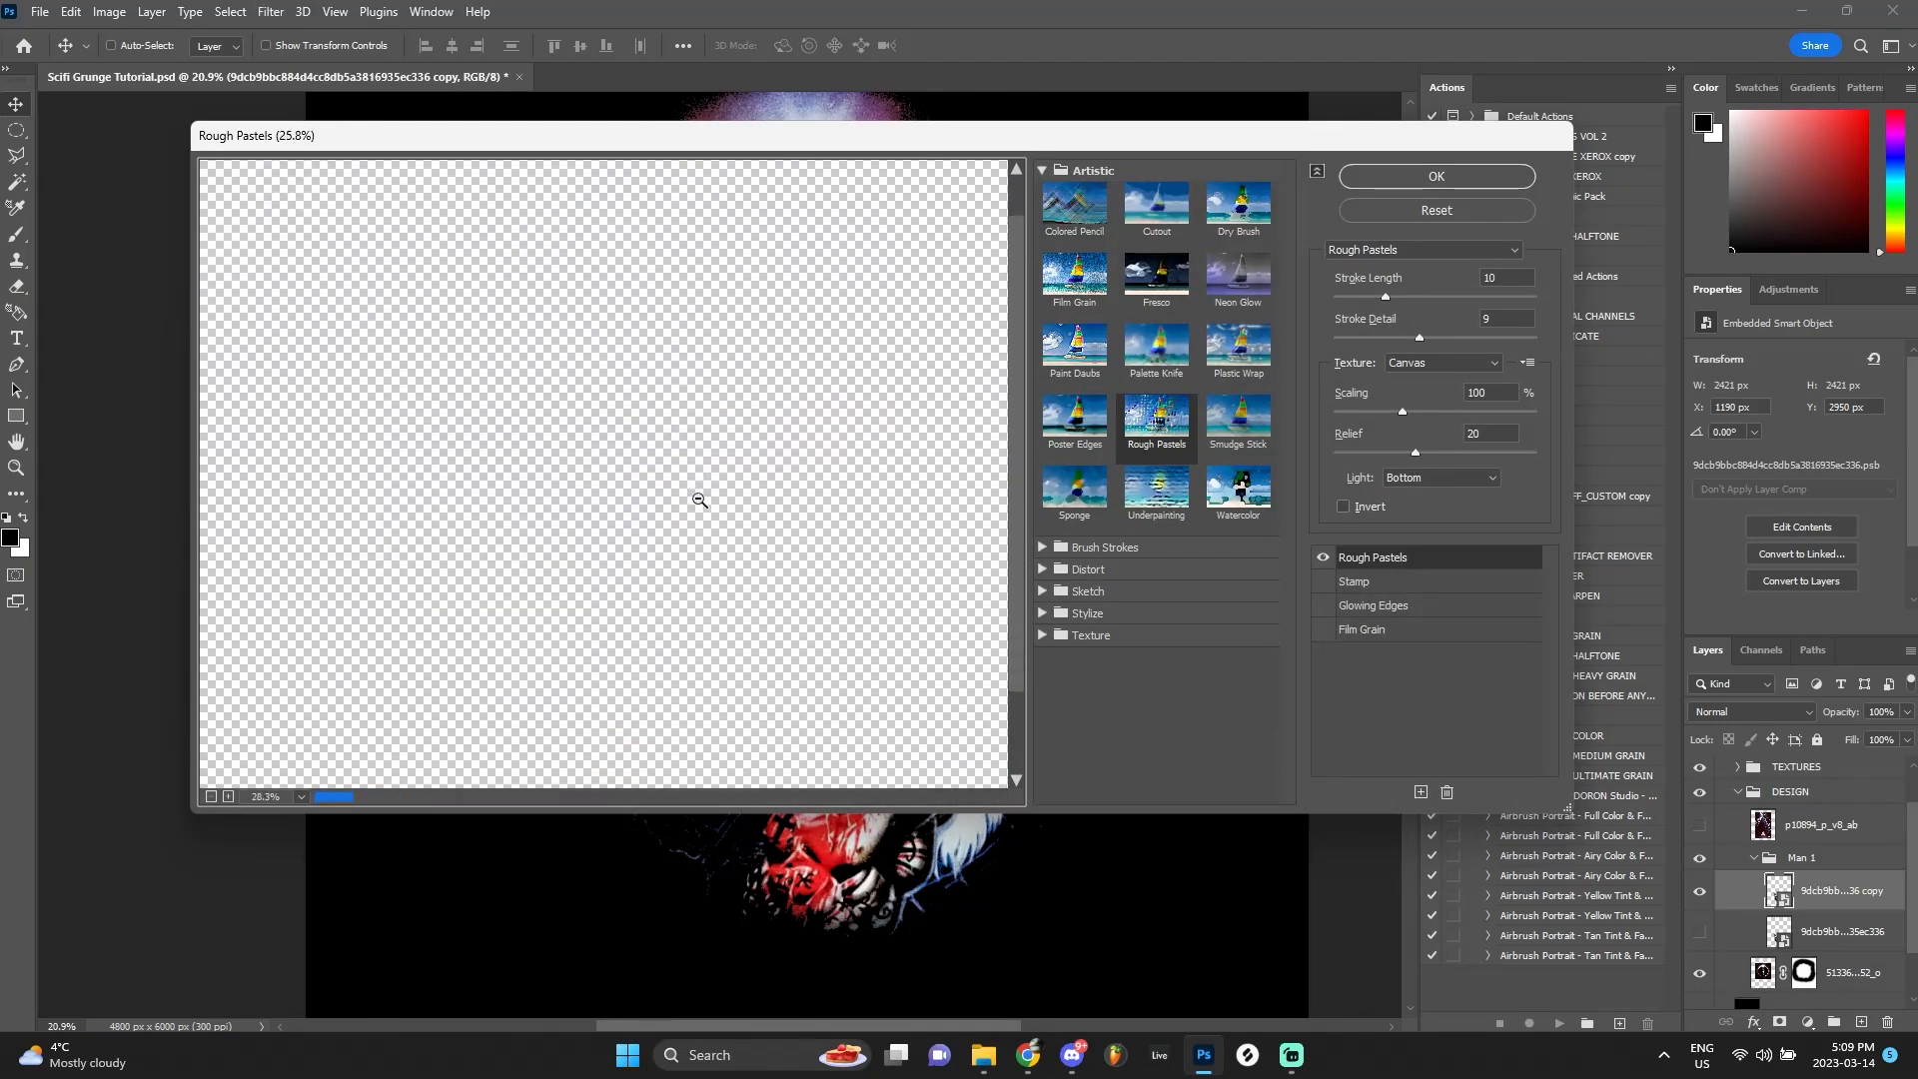
{"action": "left_click", "coordinate": [365, 527], "text": "alt"}
{"action": "scroll", "coordinate": [380, 525], "scroll_direction": "up", "scroll_amount": 1}
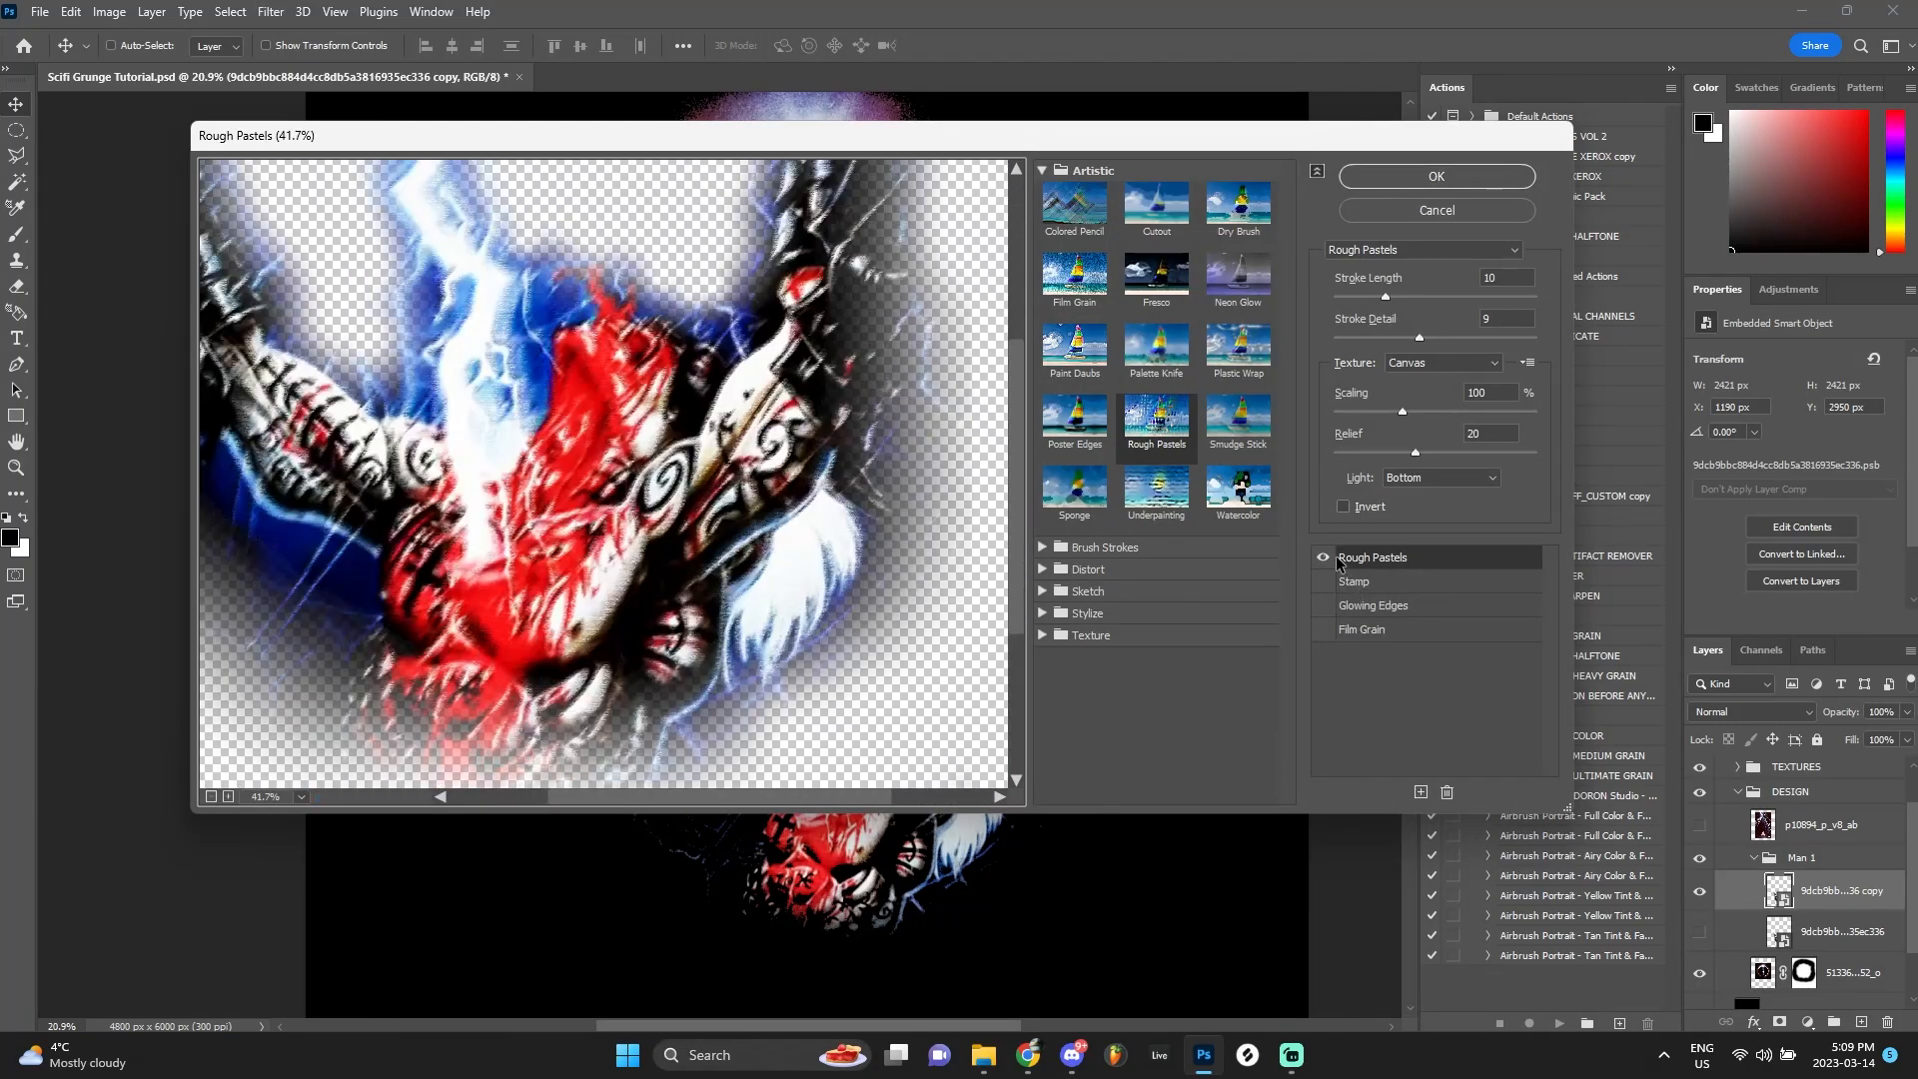
{"action": "left_click", "coordinate": [1324, 558]}
{"action": "scroll", "coordinate": [1316, 591], "scroll_direction": "up", "scroll_amount": 2}
{"action": "scroll", "coordinate": [1315, 597], "scroll_direction": "down", "scroll_amount": 1}
{"action": "left_click", "coordinate": [1327, 606]}
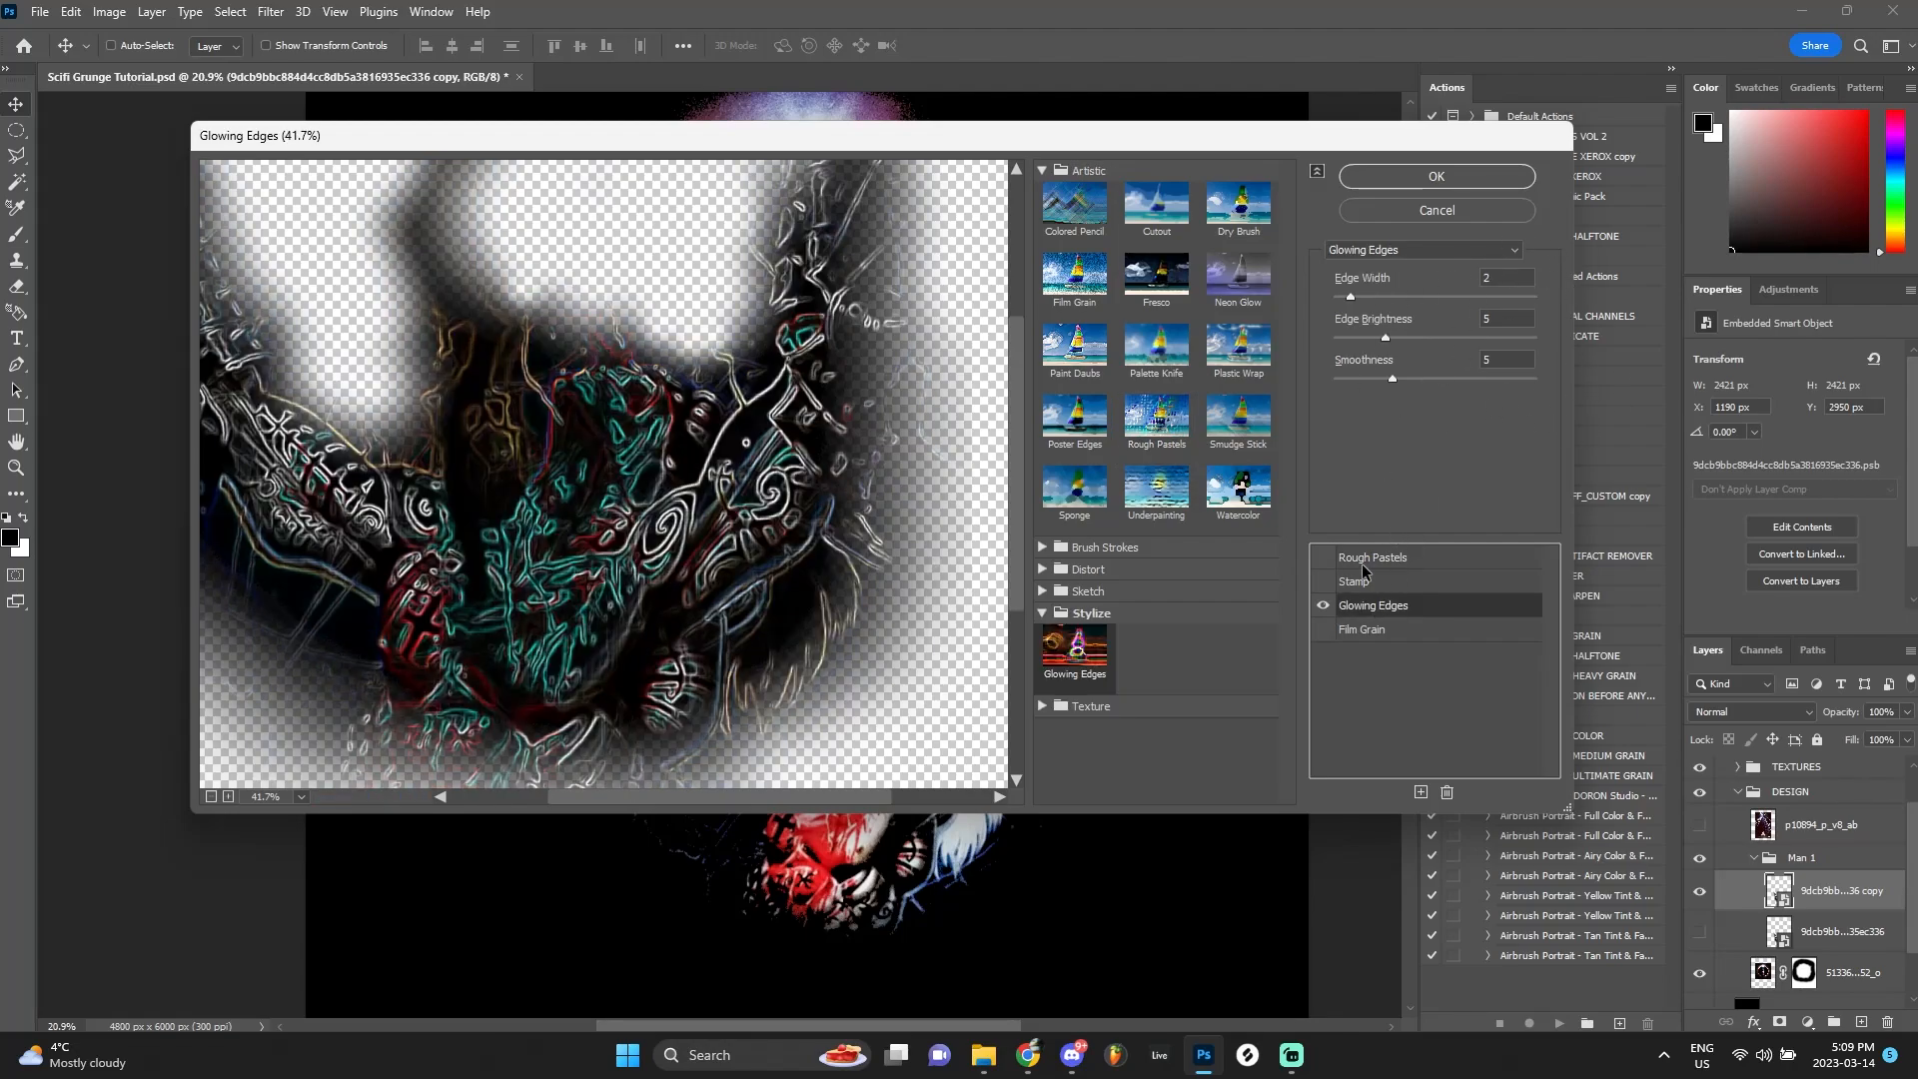
{"action": "left_click", "coordinate": [1363, 564]}
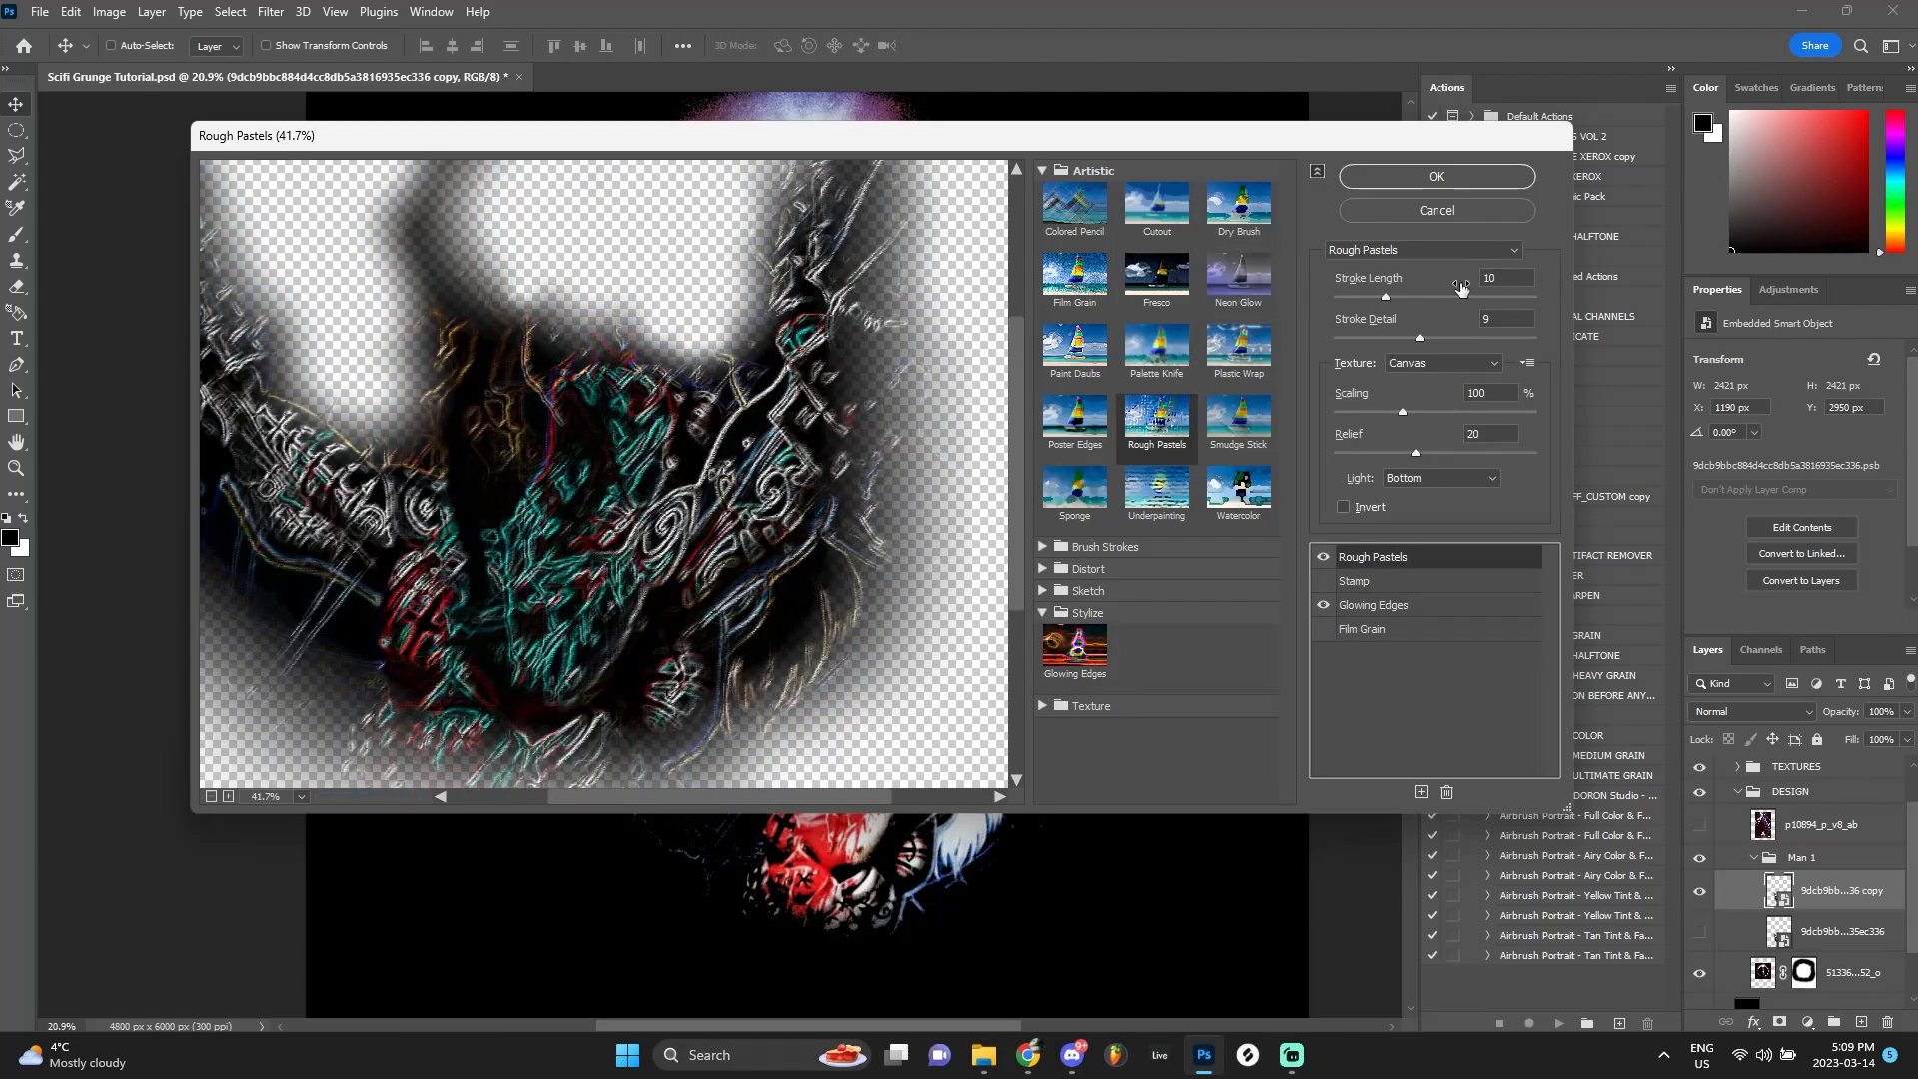
{"action": "left_click", "coordinate": [1385, 172]}
{"action": "scroll", "coordinate": [742, 726], "scroll_direction": "up", "scroll_amount": 2}
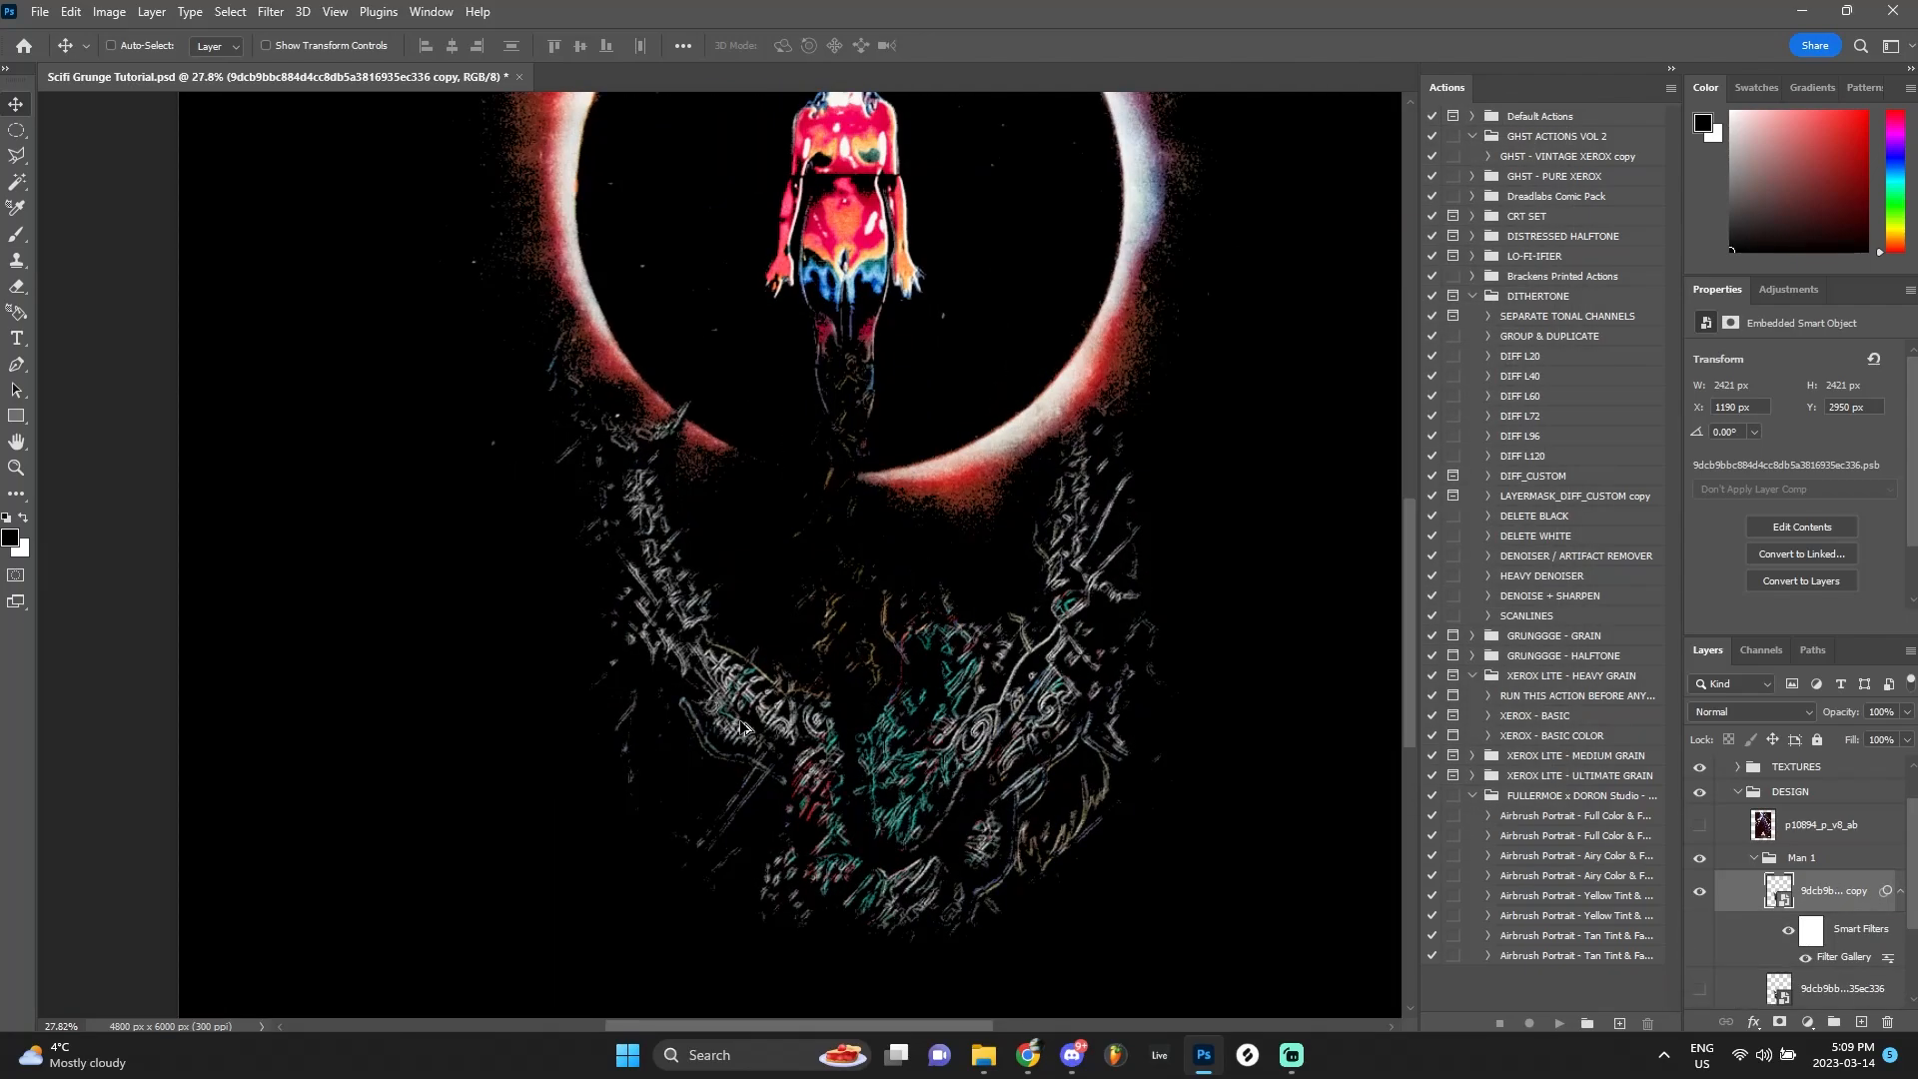
Show the original figure again, blend the filtered copy over it with Difference and lower the copy's opacity to 67%
{"action": "left_click", "coordinate": [1897, 895]}
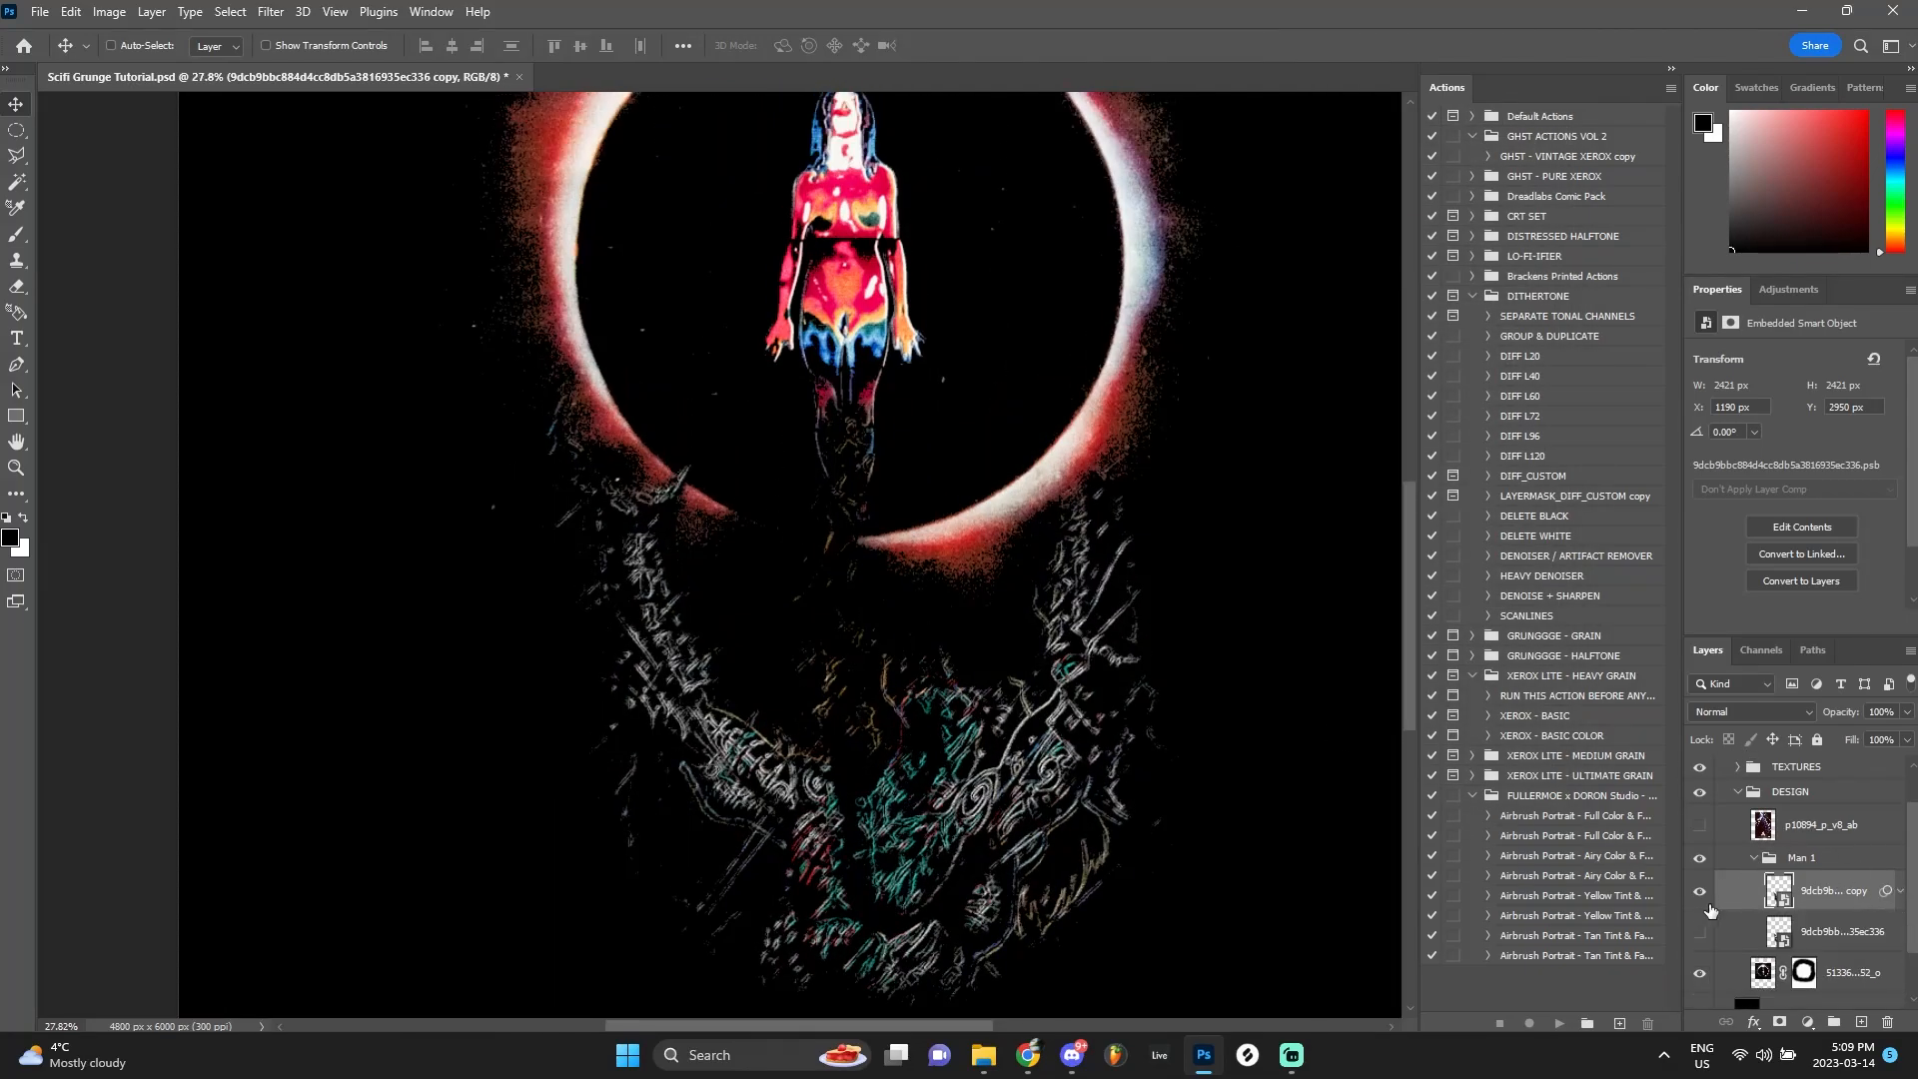
{"action": "left_click", "coordinate": [1728, 711]}
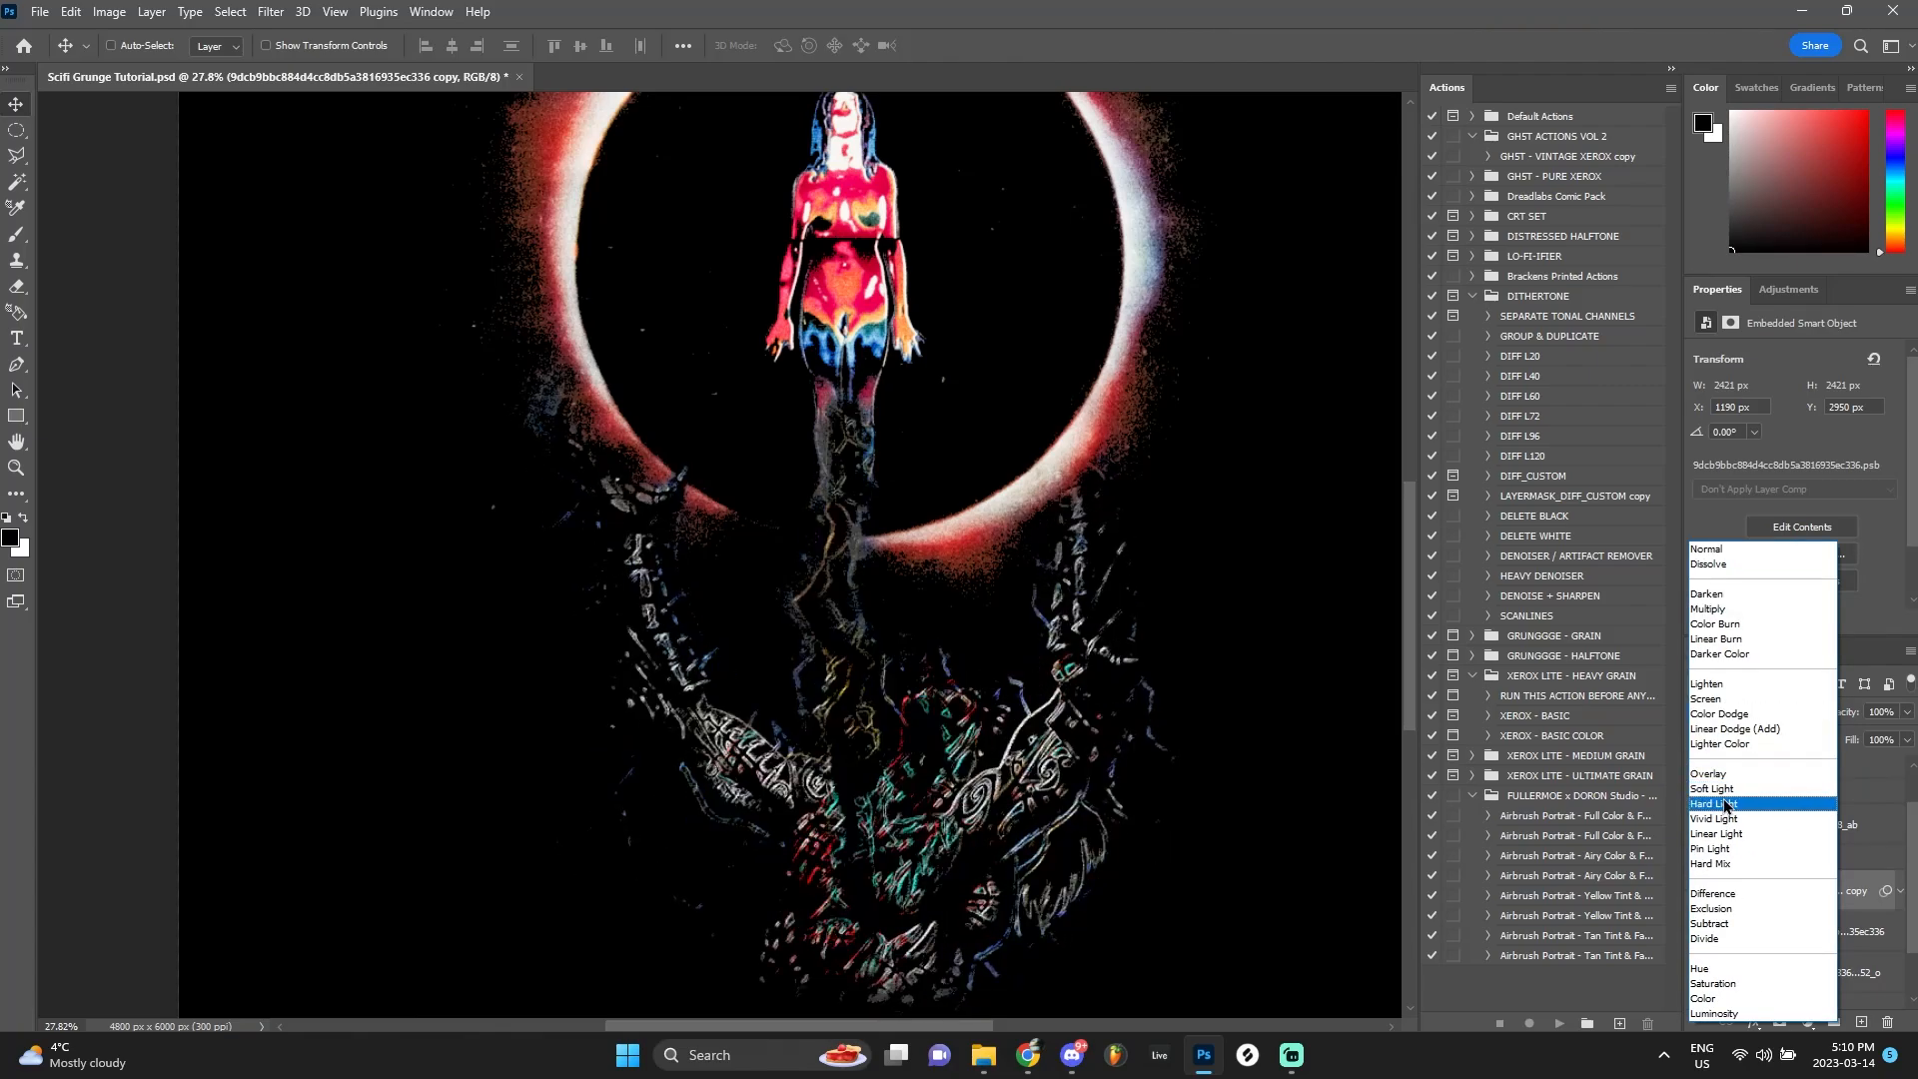
{"action": "left_click", "coordinate": [1720, 894]}
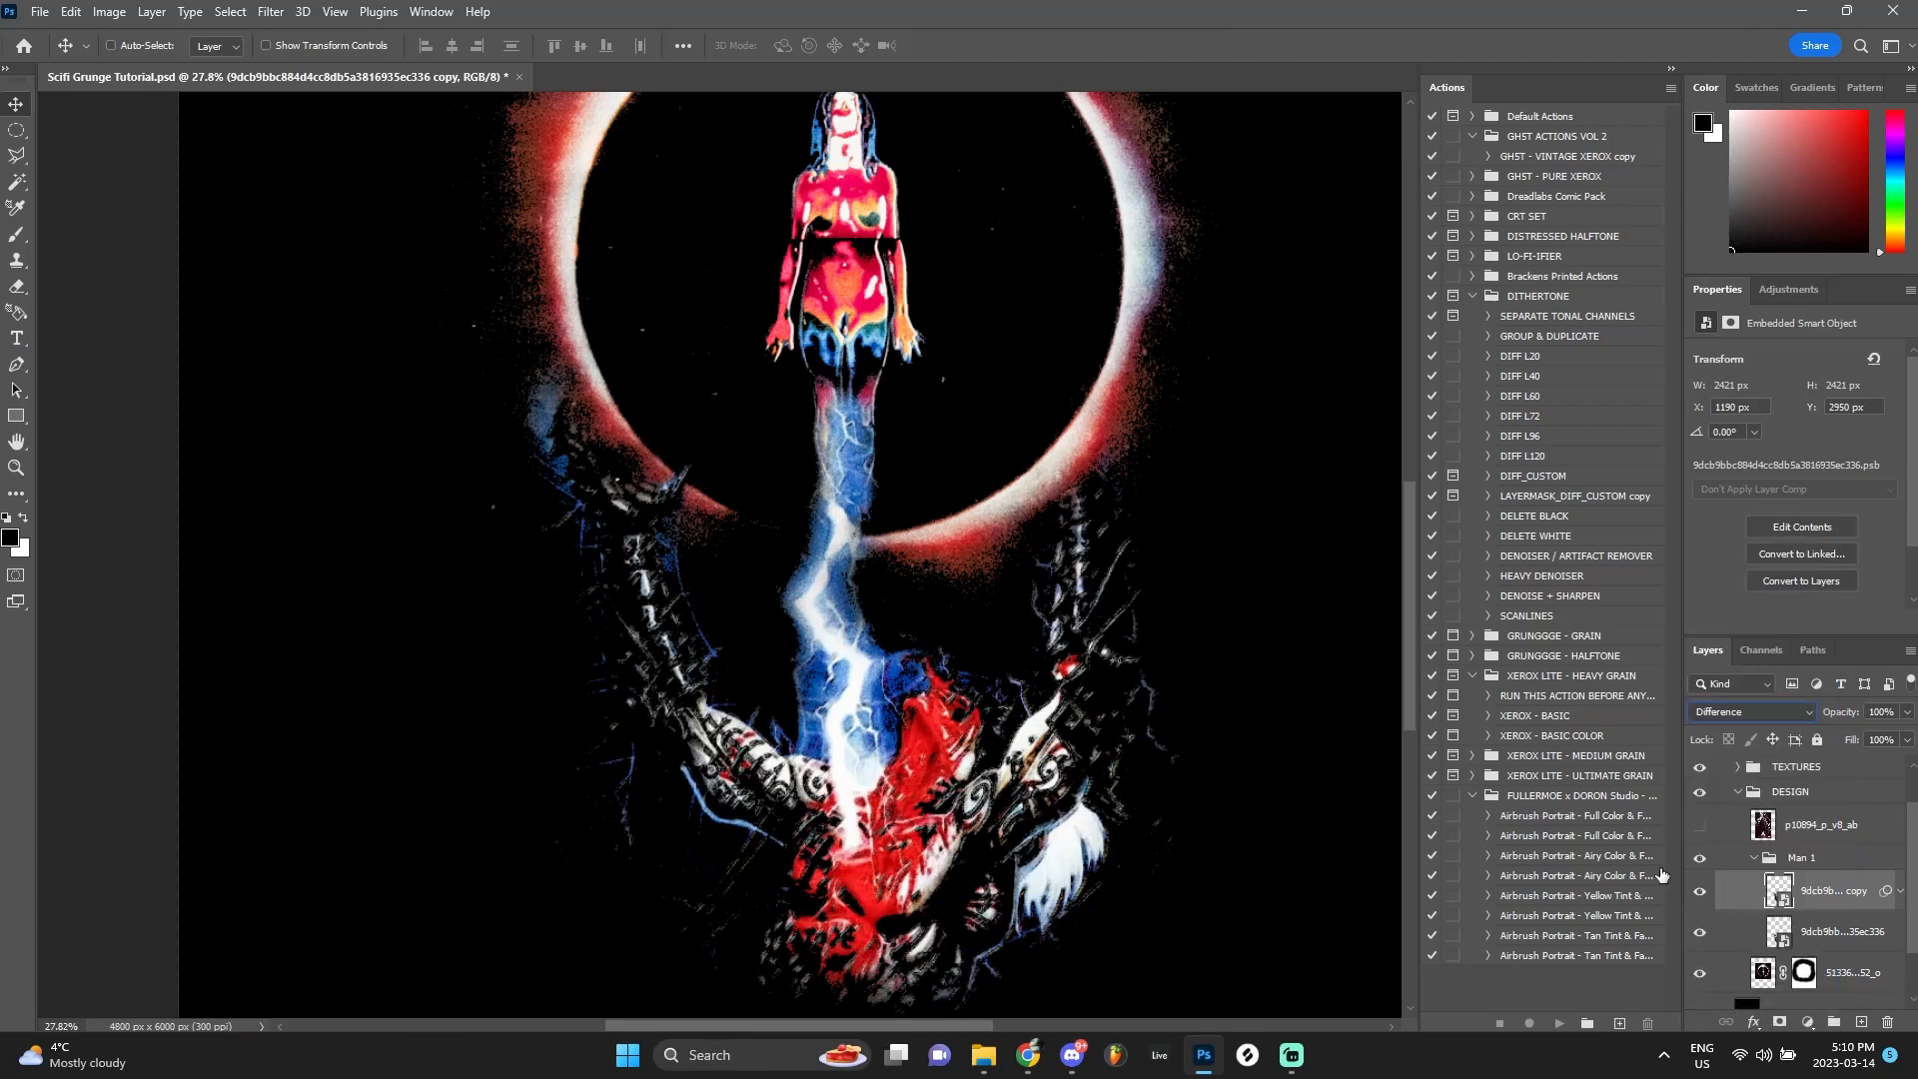
{"action": "scroll", "coordinate": [1057, 596], "scroll_direction": "down", "scroll_amount": 1}
{"action": "left_click", "coordinate": [1701, 893]}
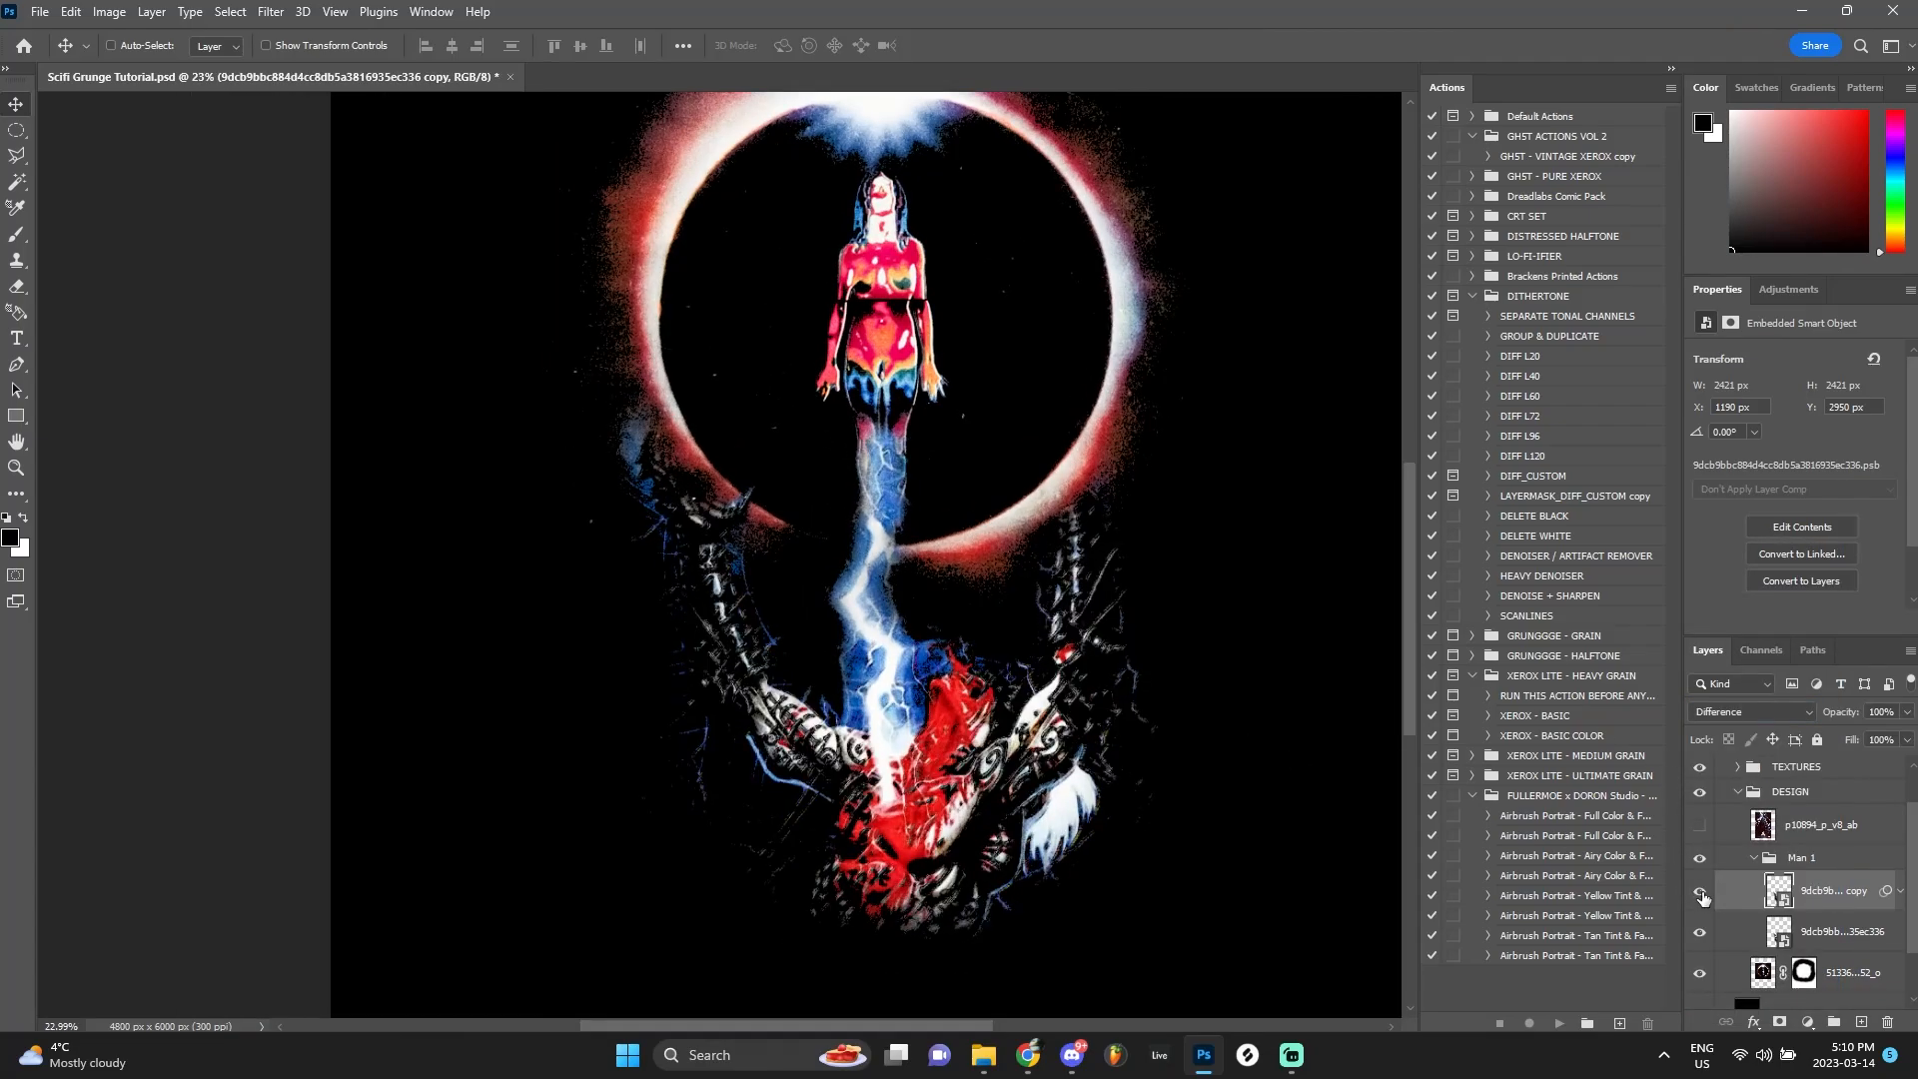
{"action": "left_click_drag", "start_coordinate": [1906, 726], "coordinate": [1885, 739]}
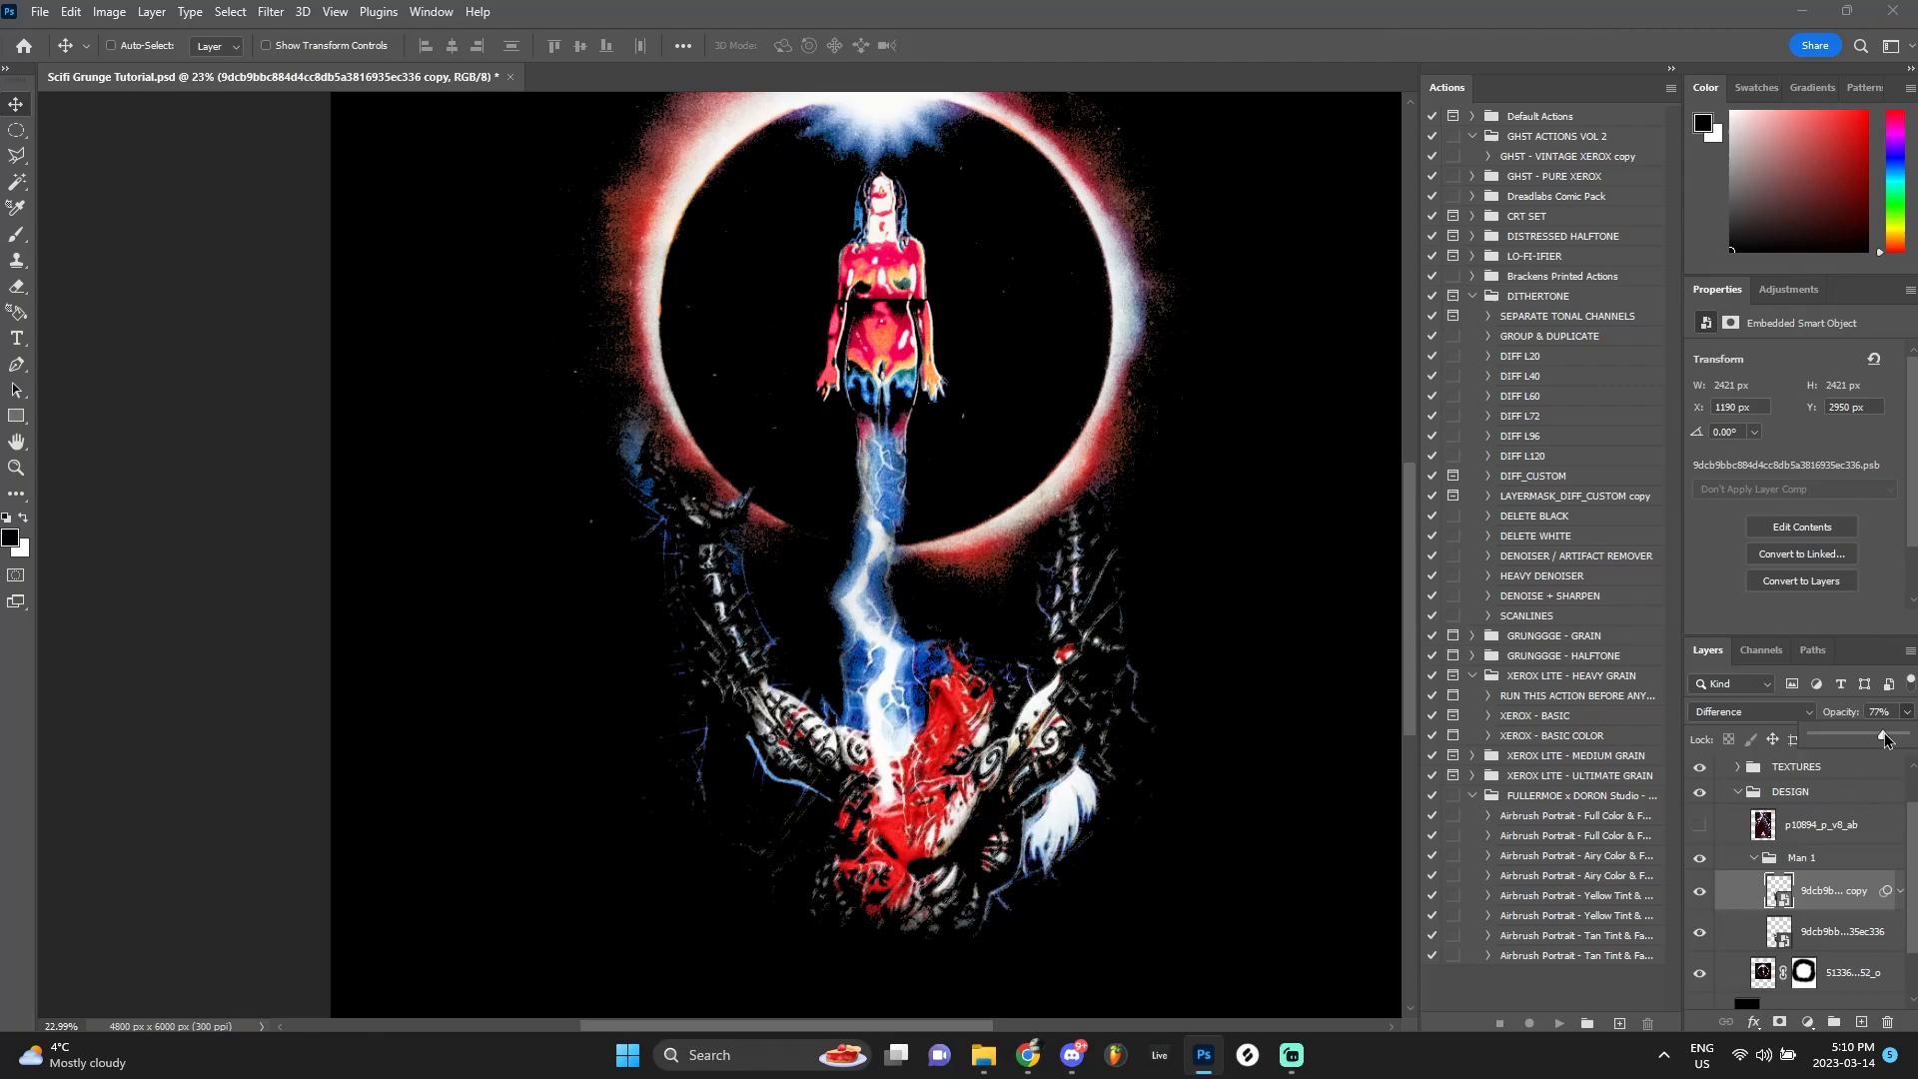
{"action": "double_click", "coordinate": [1715, 885]}
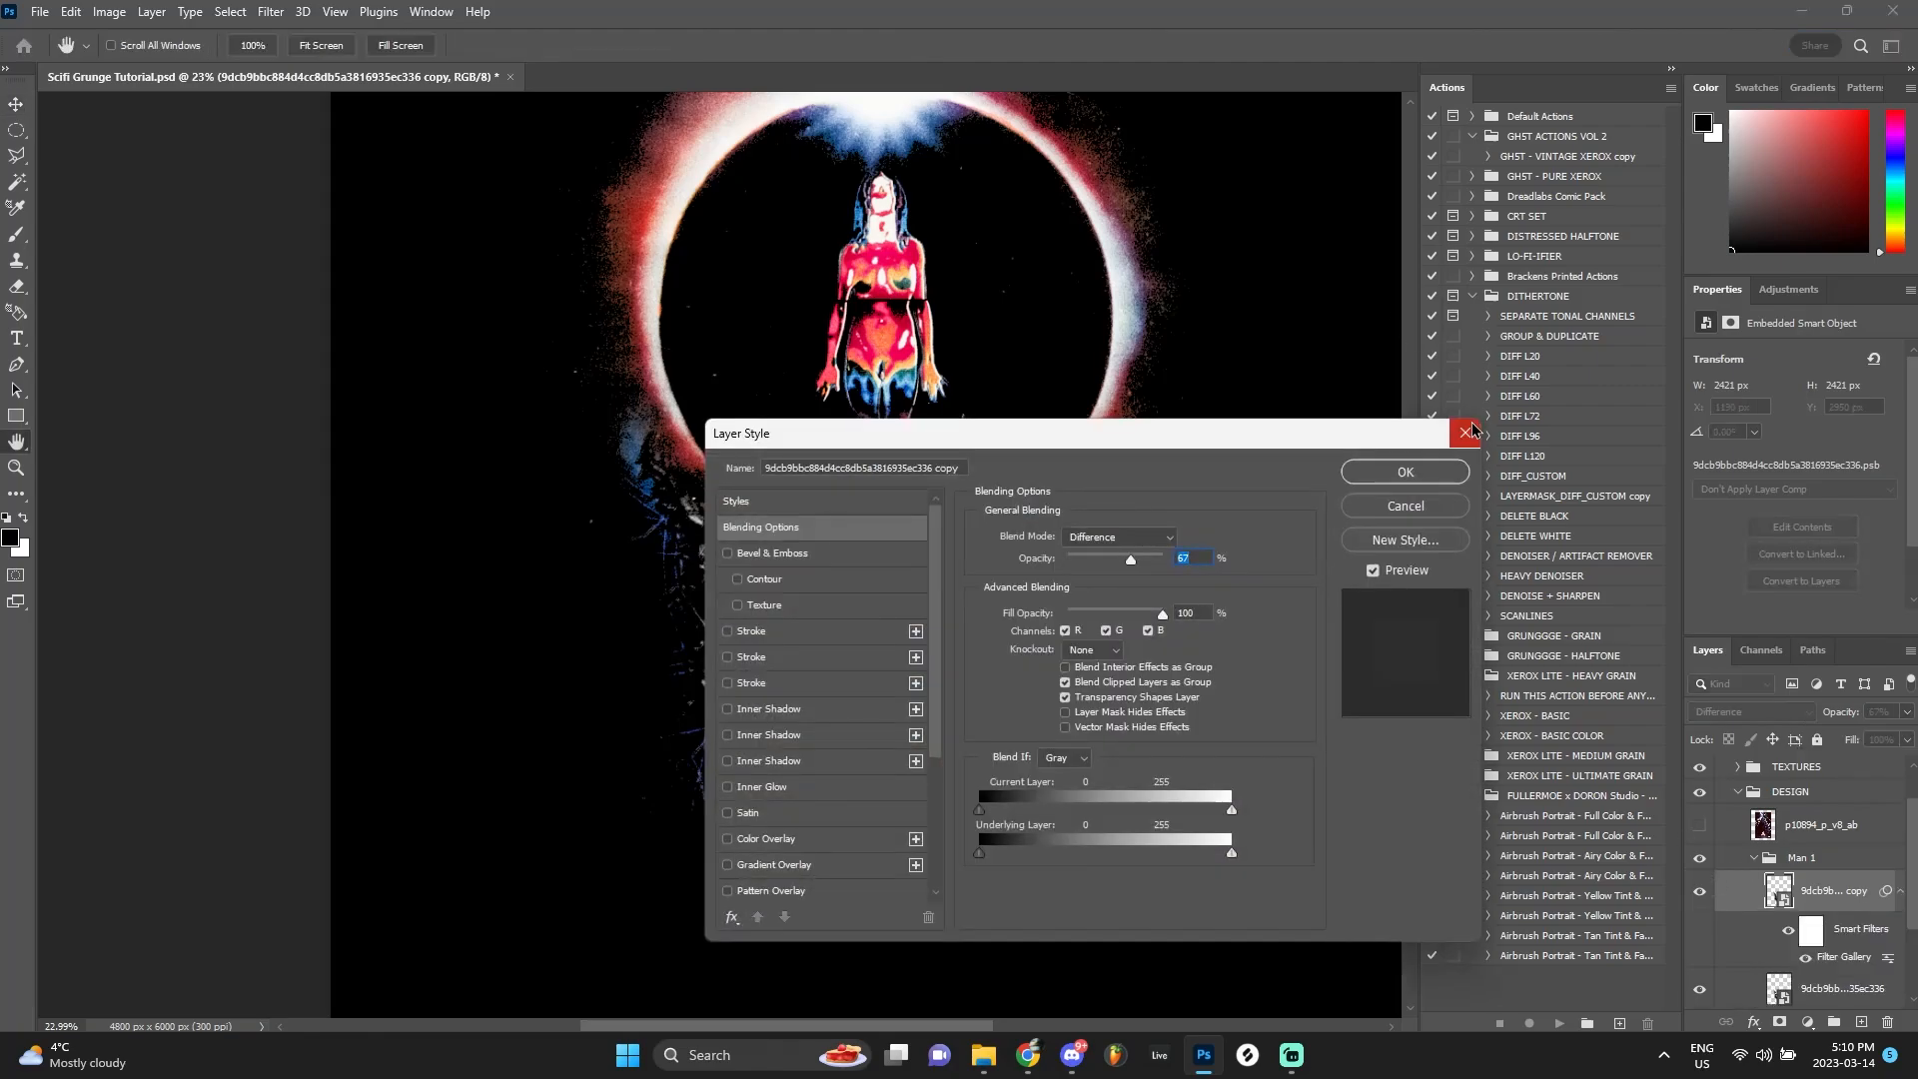
{"action": "key", "text": "Escape"}
Group the original figure and its filtered copy together inside the Man 1 group
{"action": "left_click", "coordinate": [1802, 859]}
{"action": "left_click", "coordinate": [1807, 891]}
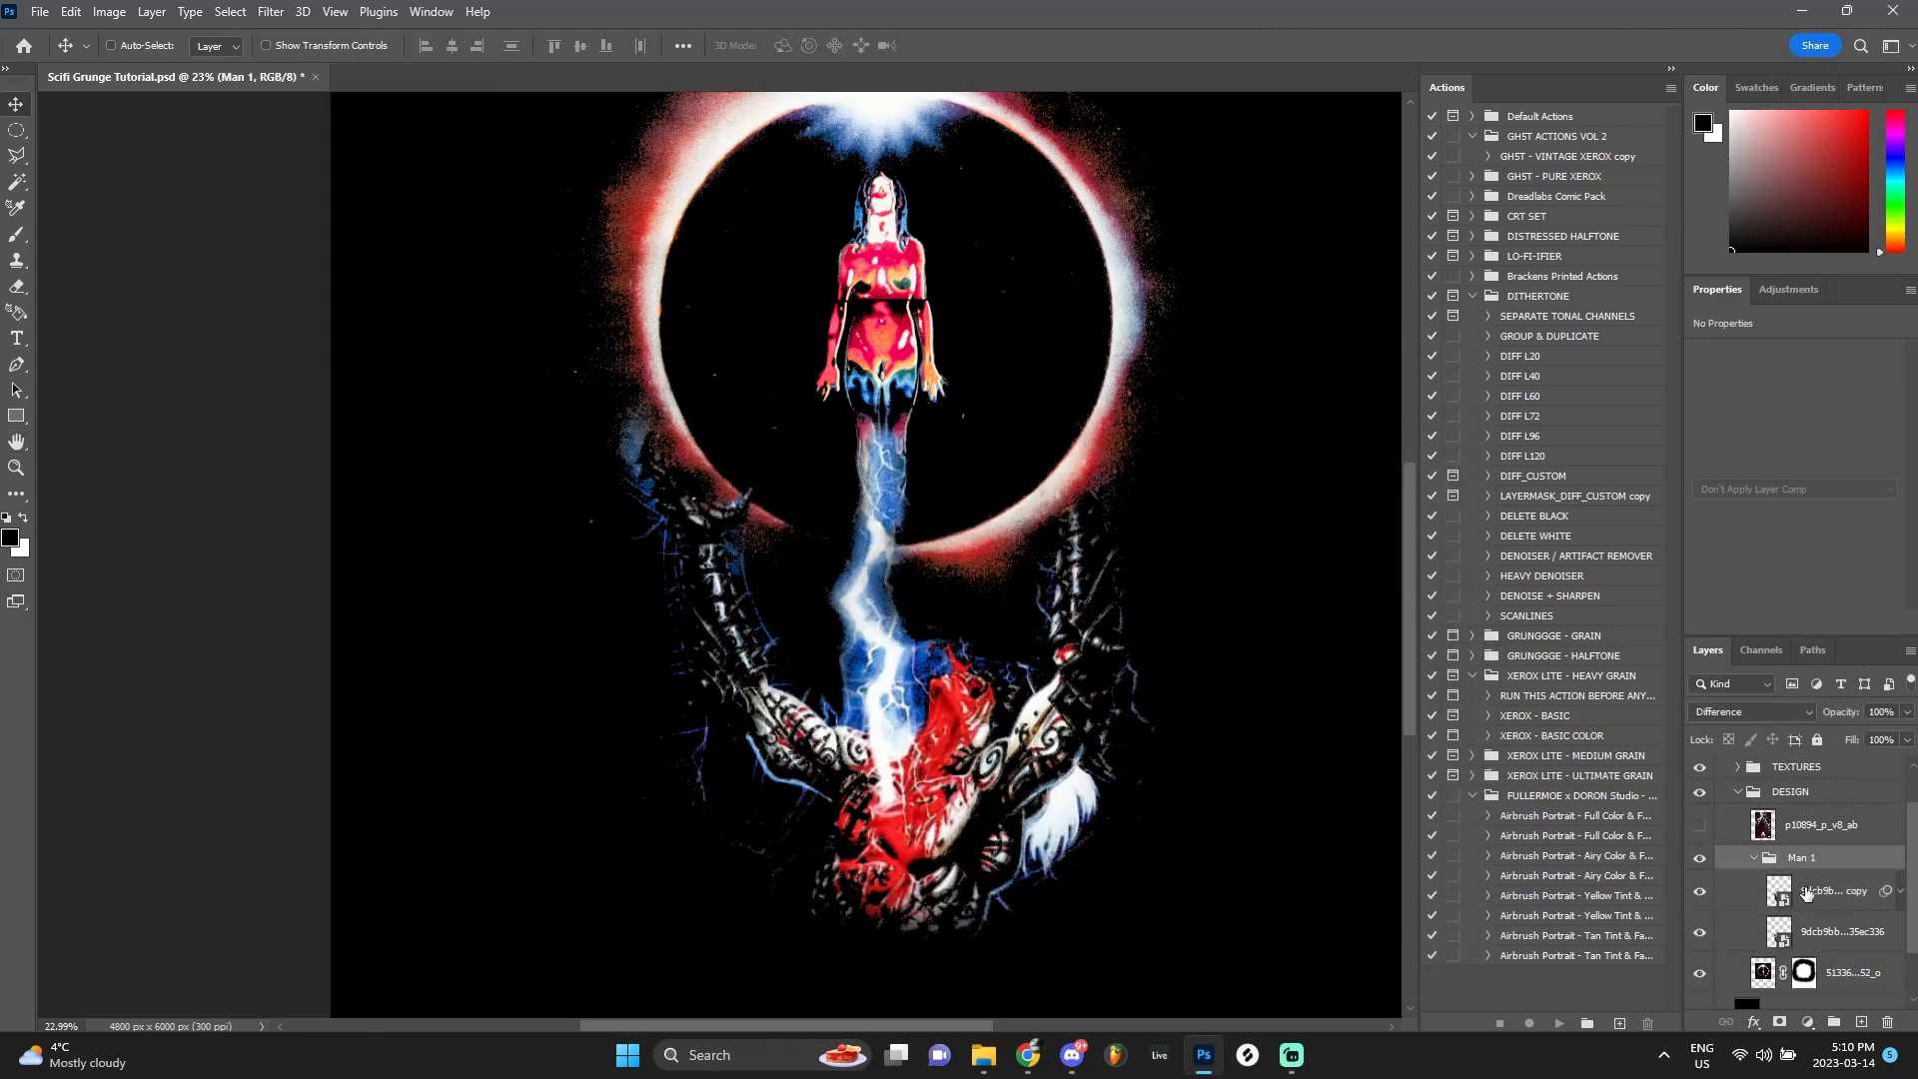
{"action": "left_click", "coordinate": [1810, 863]}
{"action": "left_click", "coordinate": [1812, 898]}
{"action": "left_click", "coordinate": [1815, 923], "text": "shift"}
{"action": "key", "text": "ctrl+g"}
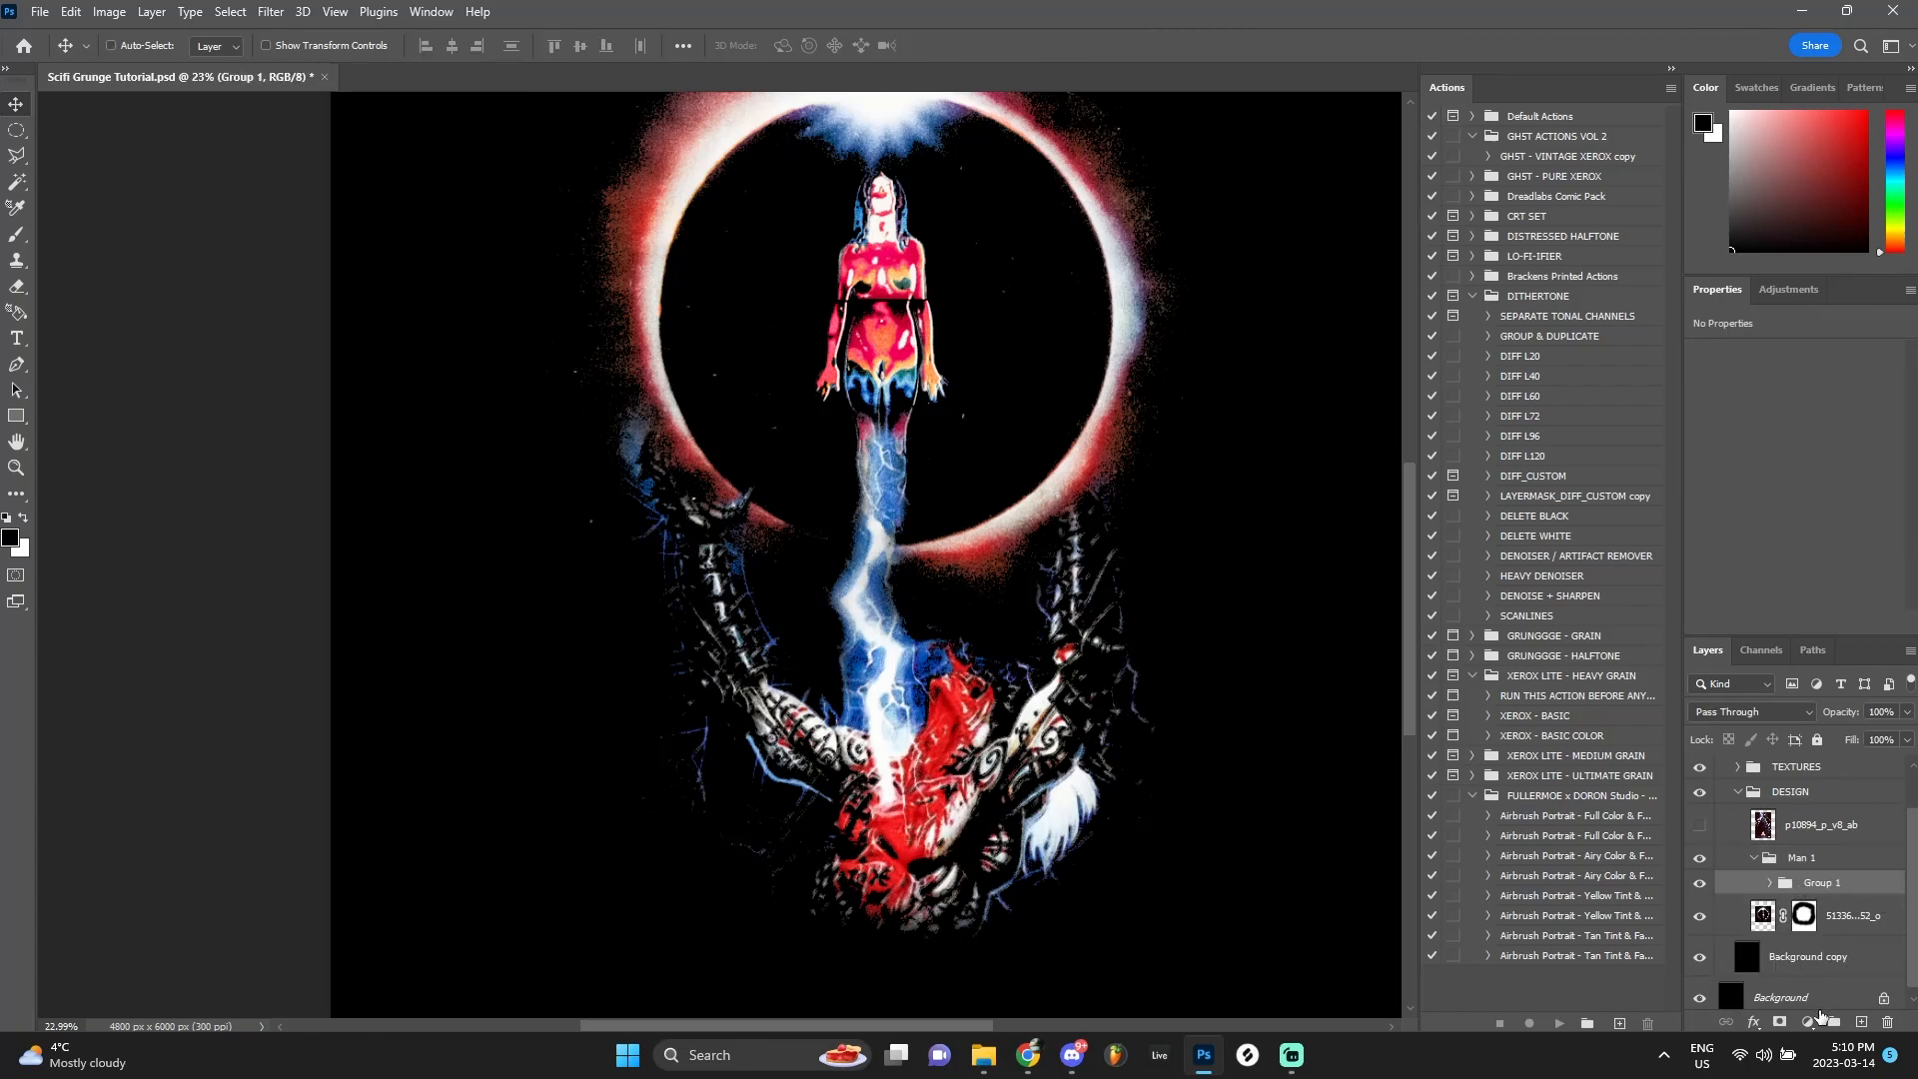
Add a Gradient Map above the nested figure group, using the multicolour preset with dark, red, light blue and yellow bands
{"action": "left_click", "coordinate": [1810, 1020]}
{"action": "left_click", "coordinate": [1812, 984]}
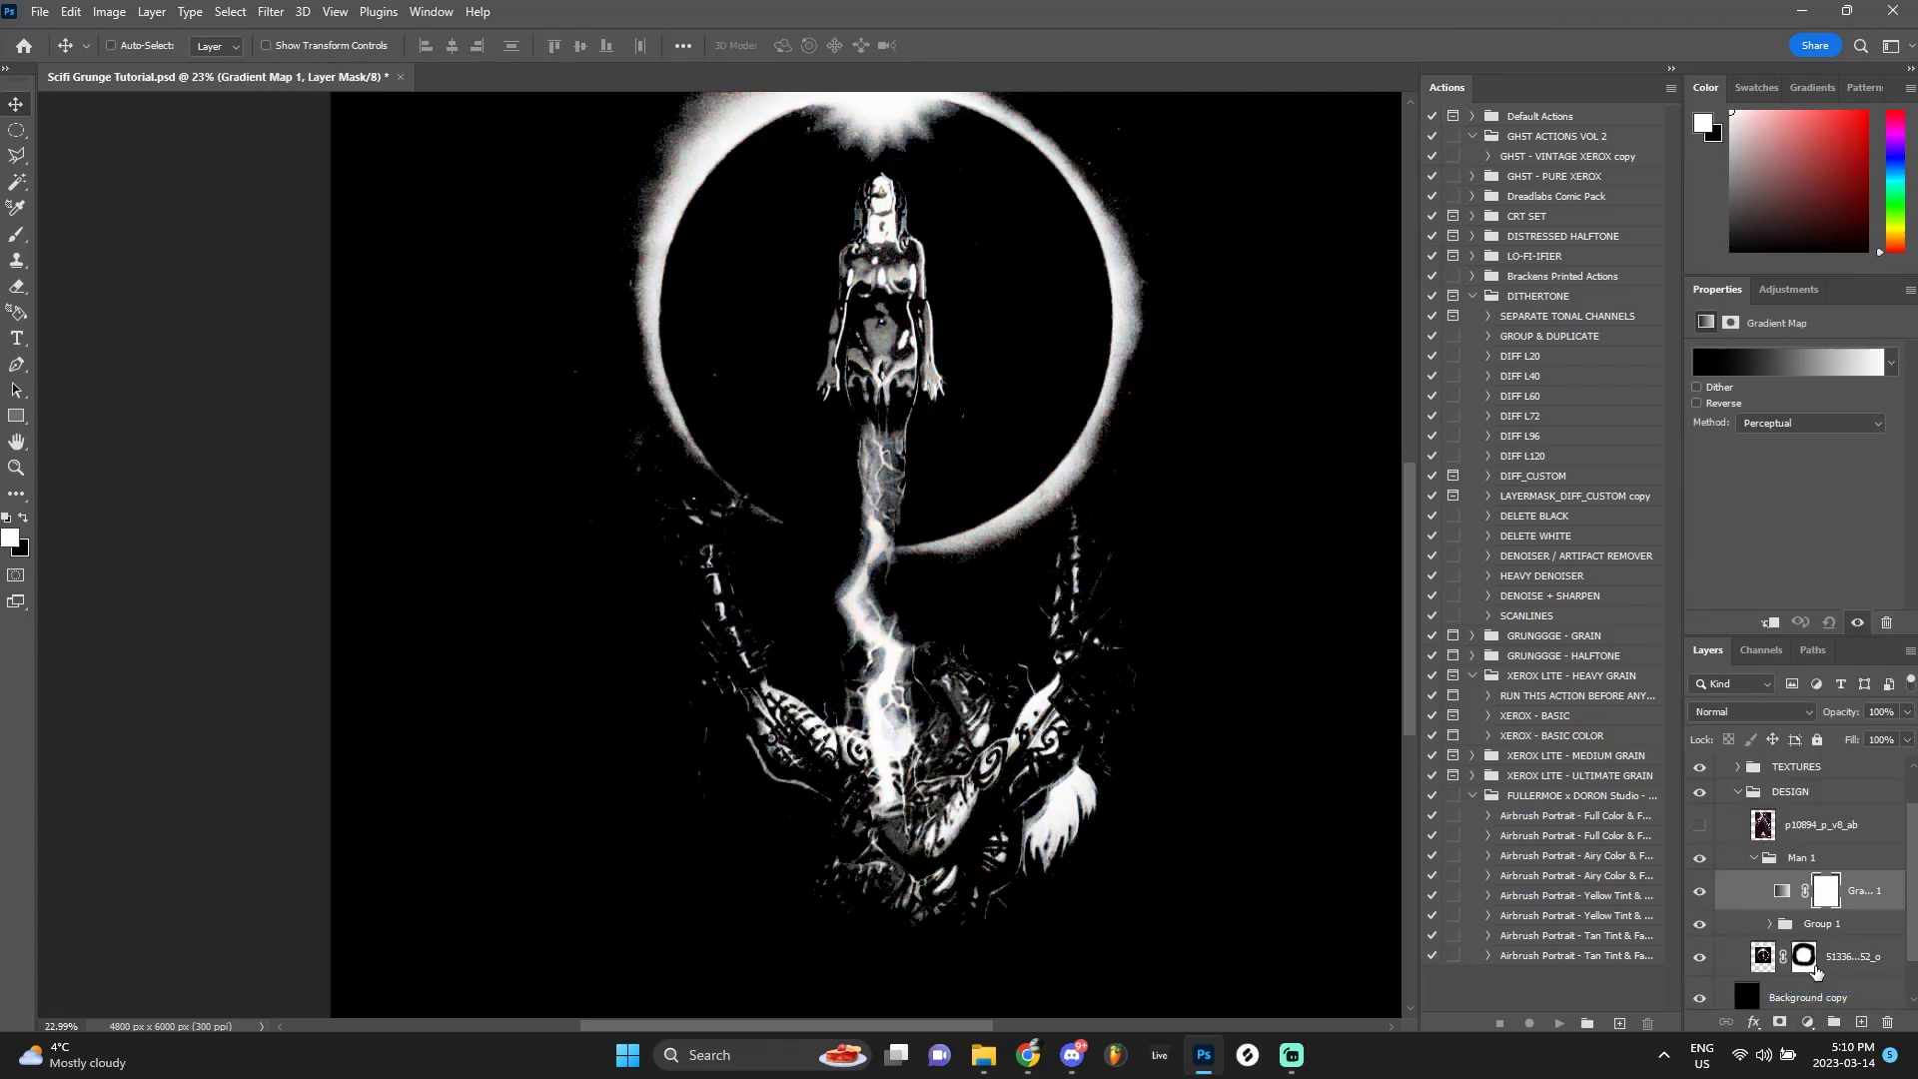
{"action": "left_click", "coordinate": [1787, 896]}
{"action": "left_click", "coordinate": [1890, 363]}
{"action": "scroll", "coordinate": [1752, 465], "scroll_direction": "down", "scroll_amount": 5}
{"action": "left_click", "coordinate": [1745, 500]}
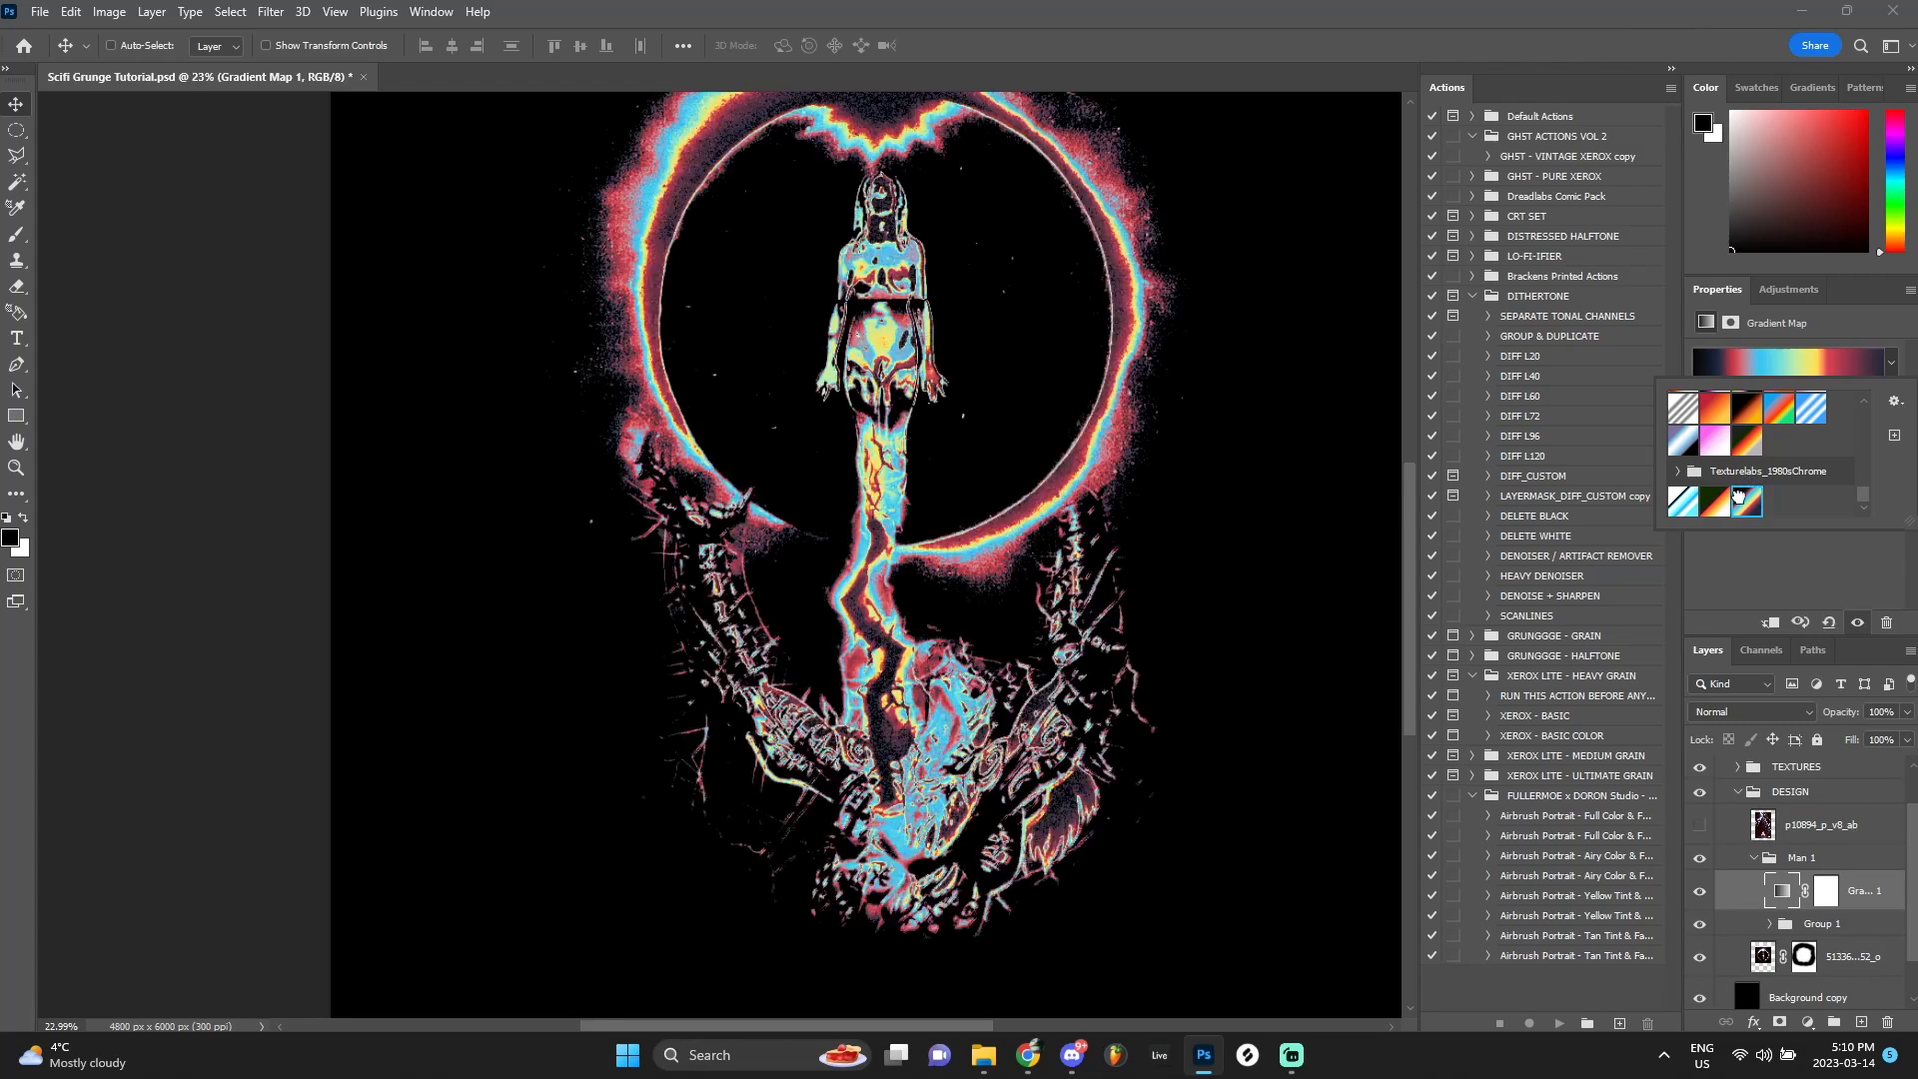
{"action": "left_click", "coordinate": [1853, 328]}
{"action": "left_click", "coordinate": [1786, 363]}
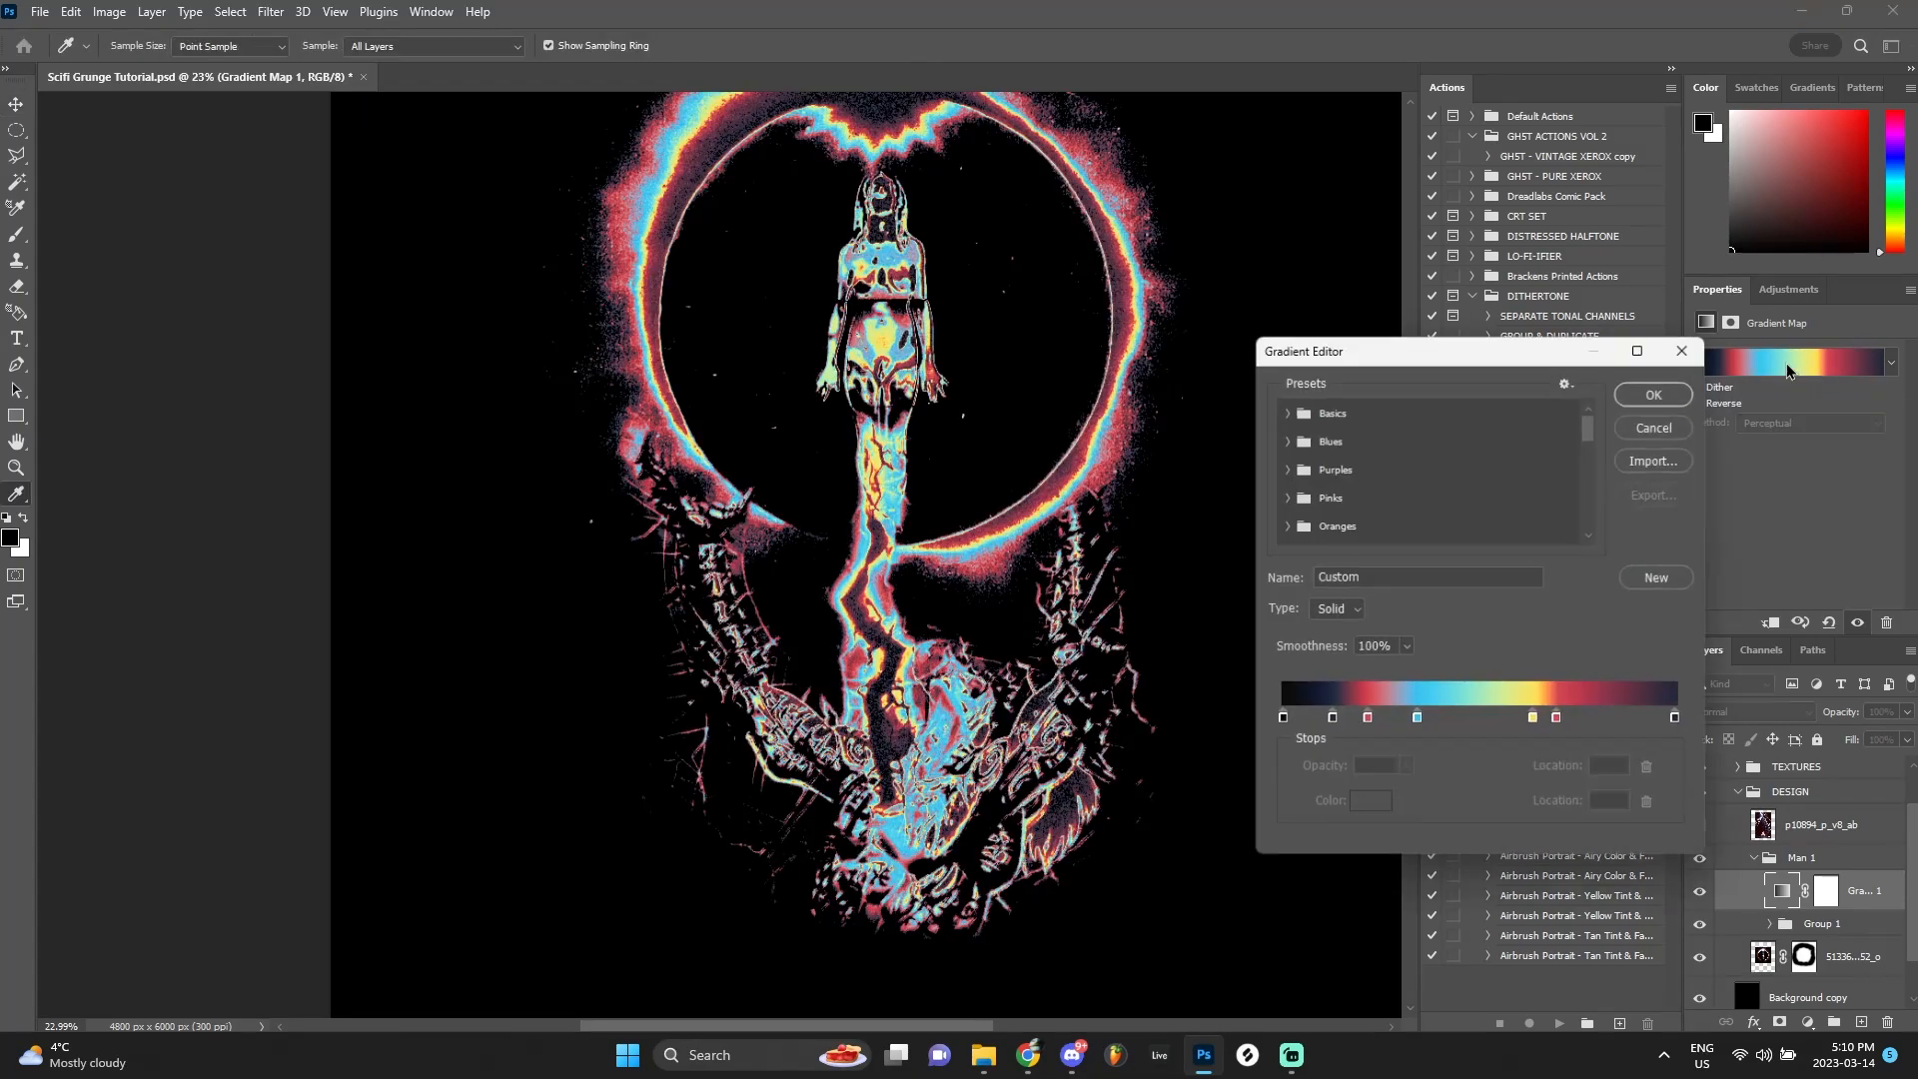
{"action": "left_click", "coordinate": [1687, 346]}
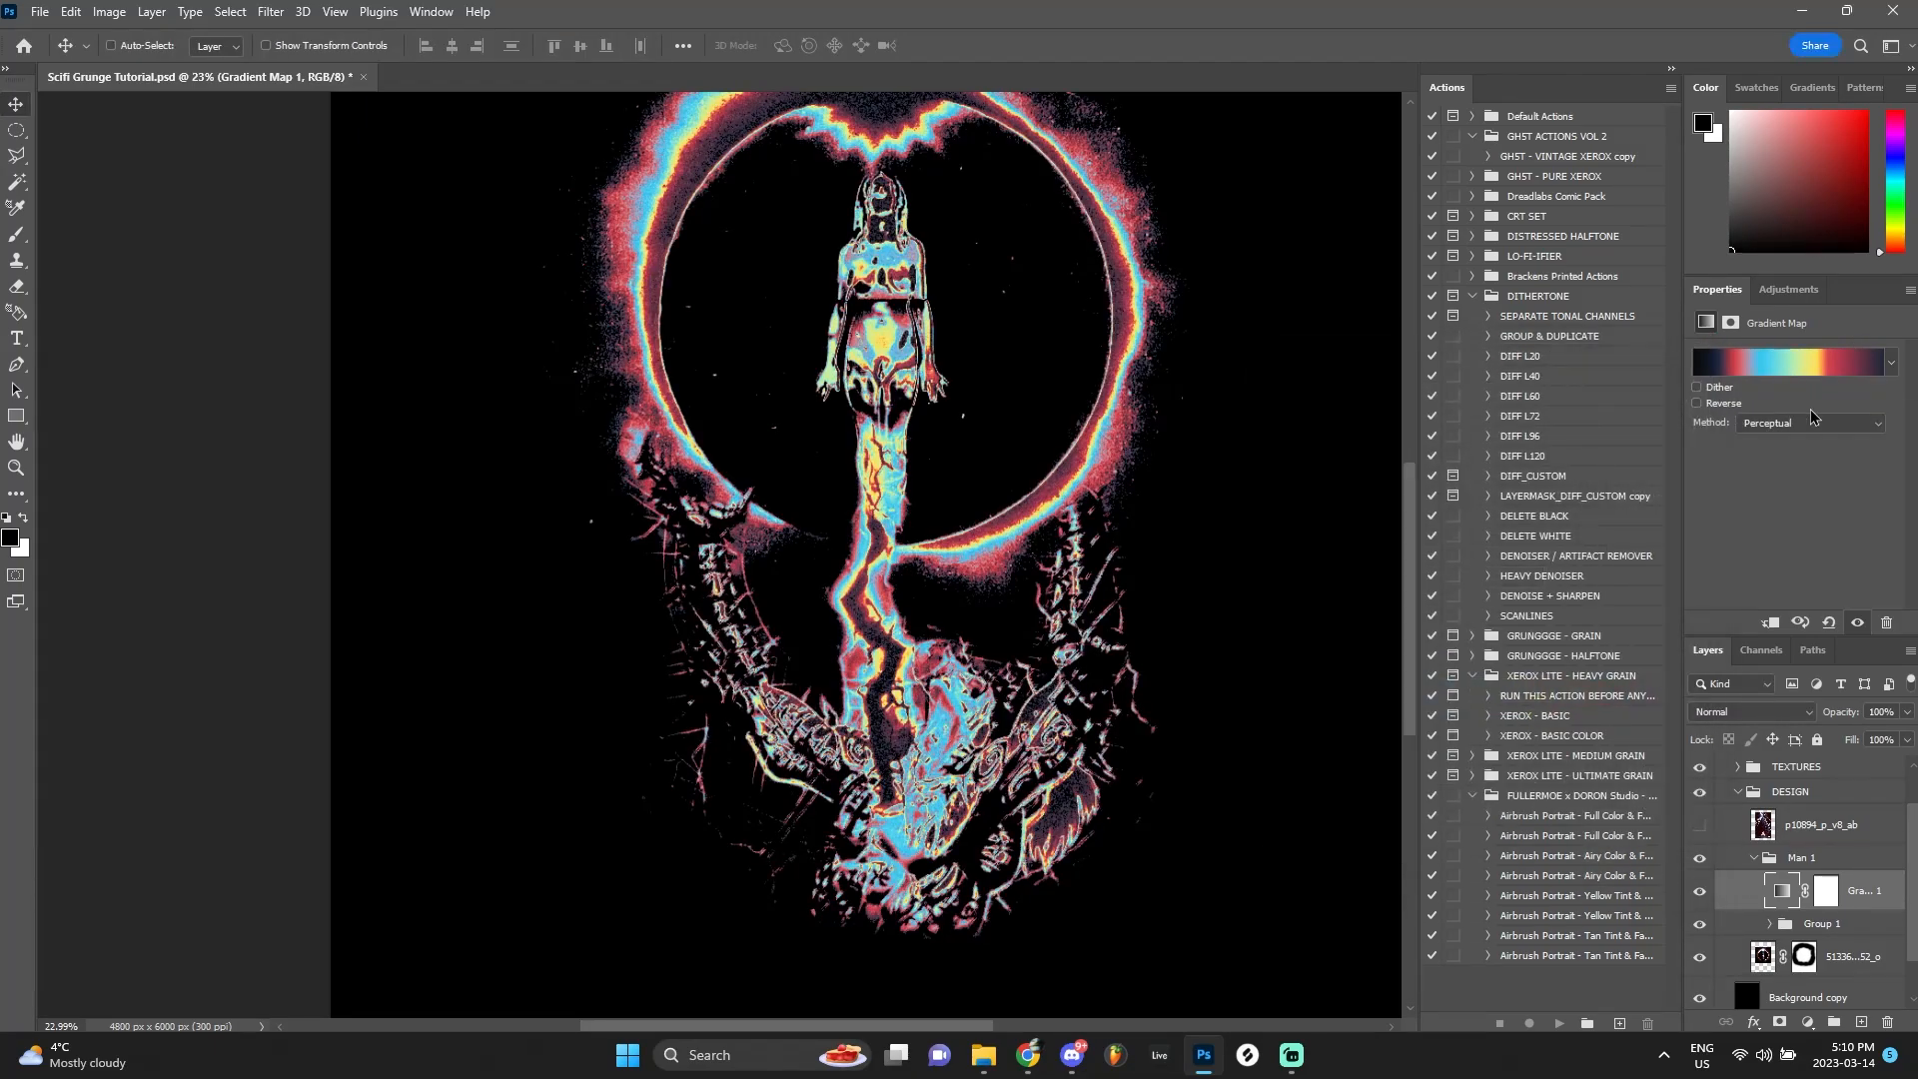
Clip the Gradient Map to the nested figure group and set its blend mode to Soft Light
{"action": "right_click", "coordinate": [1855, 892]}
{"action": "left_click", "coordinate": [1692, 423]}
{"action": "scroll", "coordinate": [1260, 611], "scroll_direction": "up", "scroll_amount": 1}
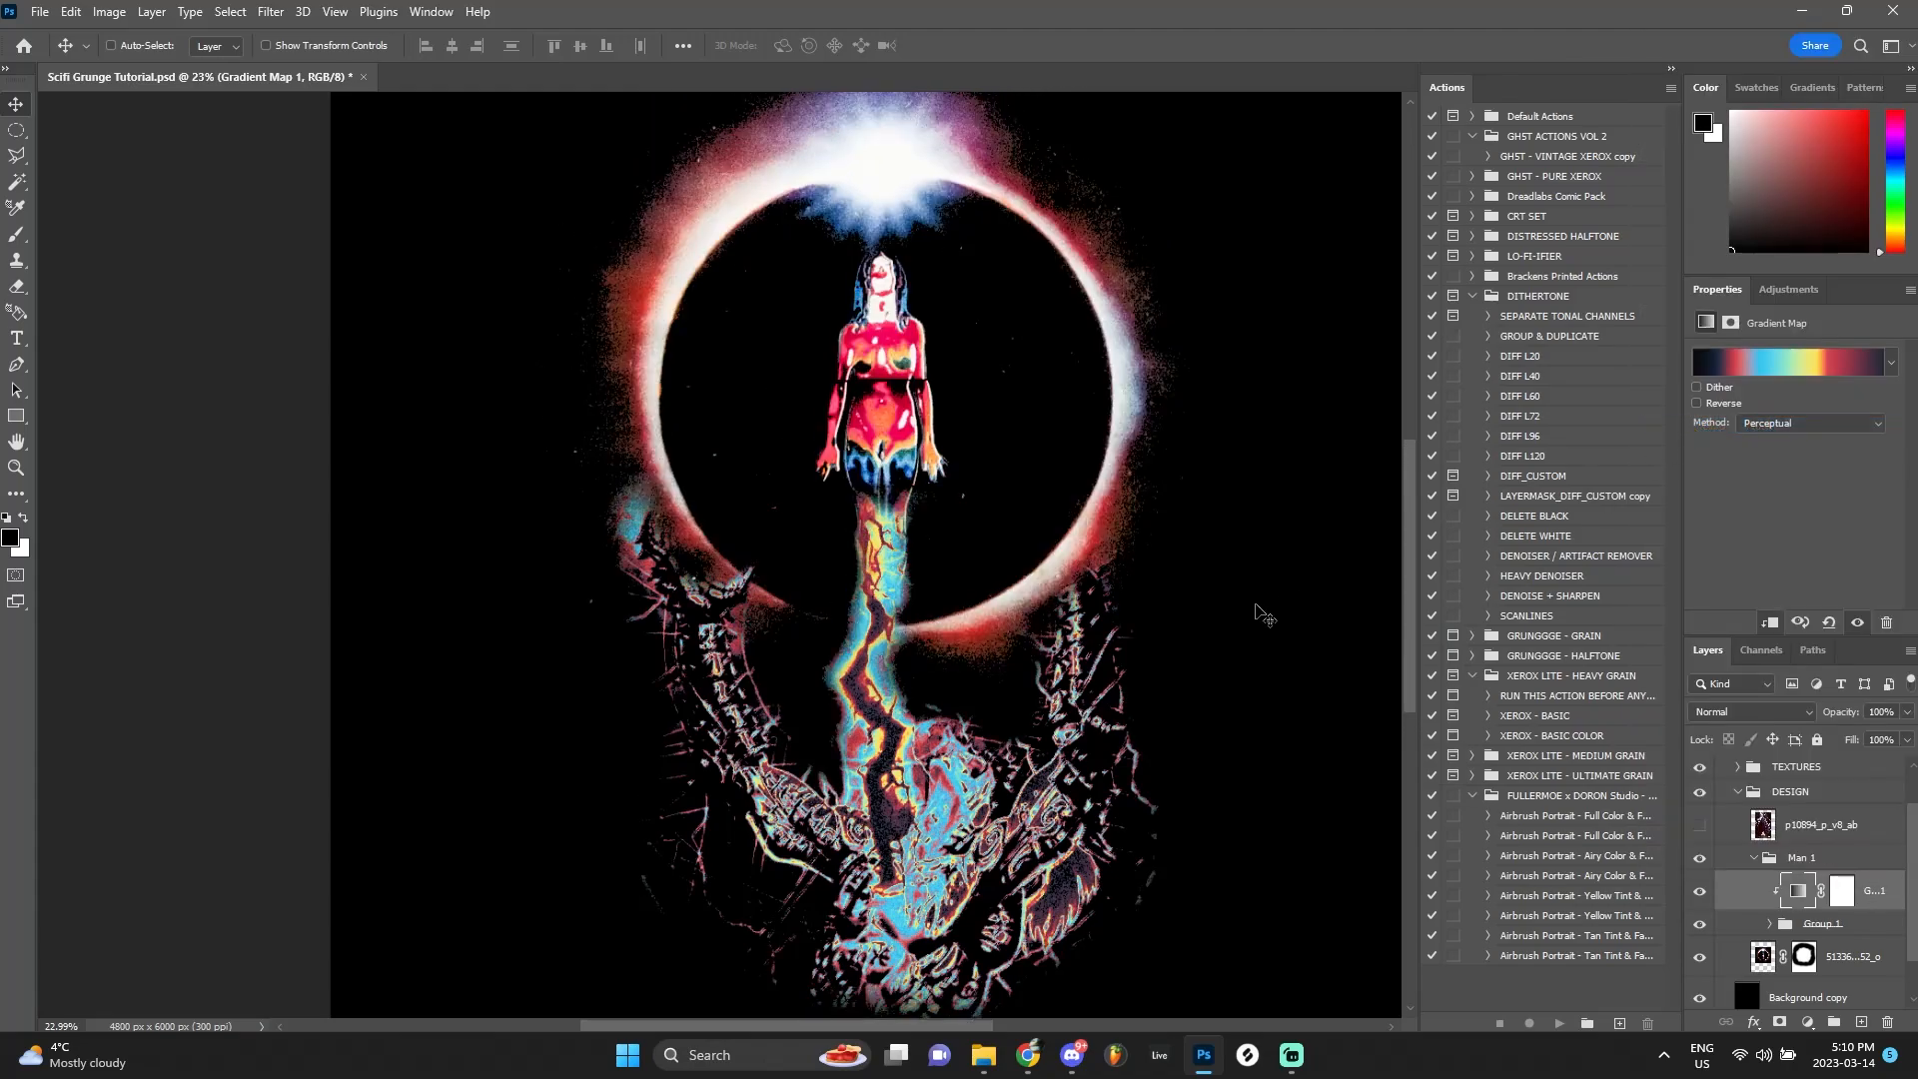
{"action": "scroll", "coordinate": [1229, 644], "scroll_direction": "up", "scroll_amount": 1}
{"action": "scroll", "coordinate": [1198, 673], "scroll_direction": "down", "scroll_amount": 1}
{"action": "left_click", "coordinate": [1771, 711]}
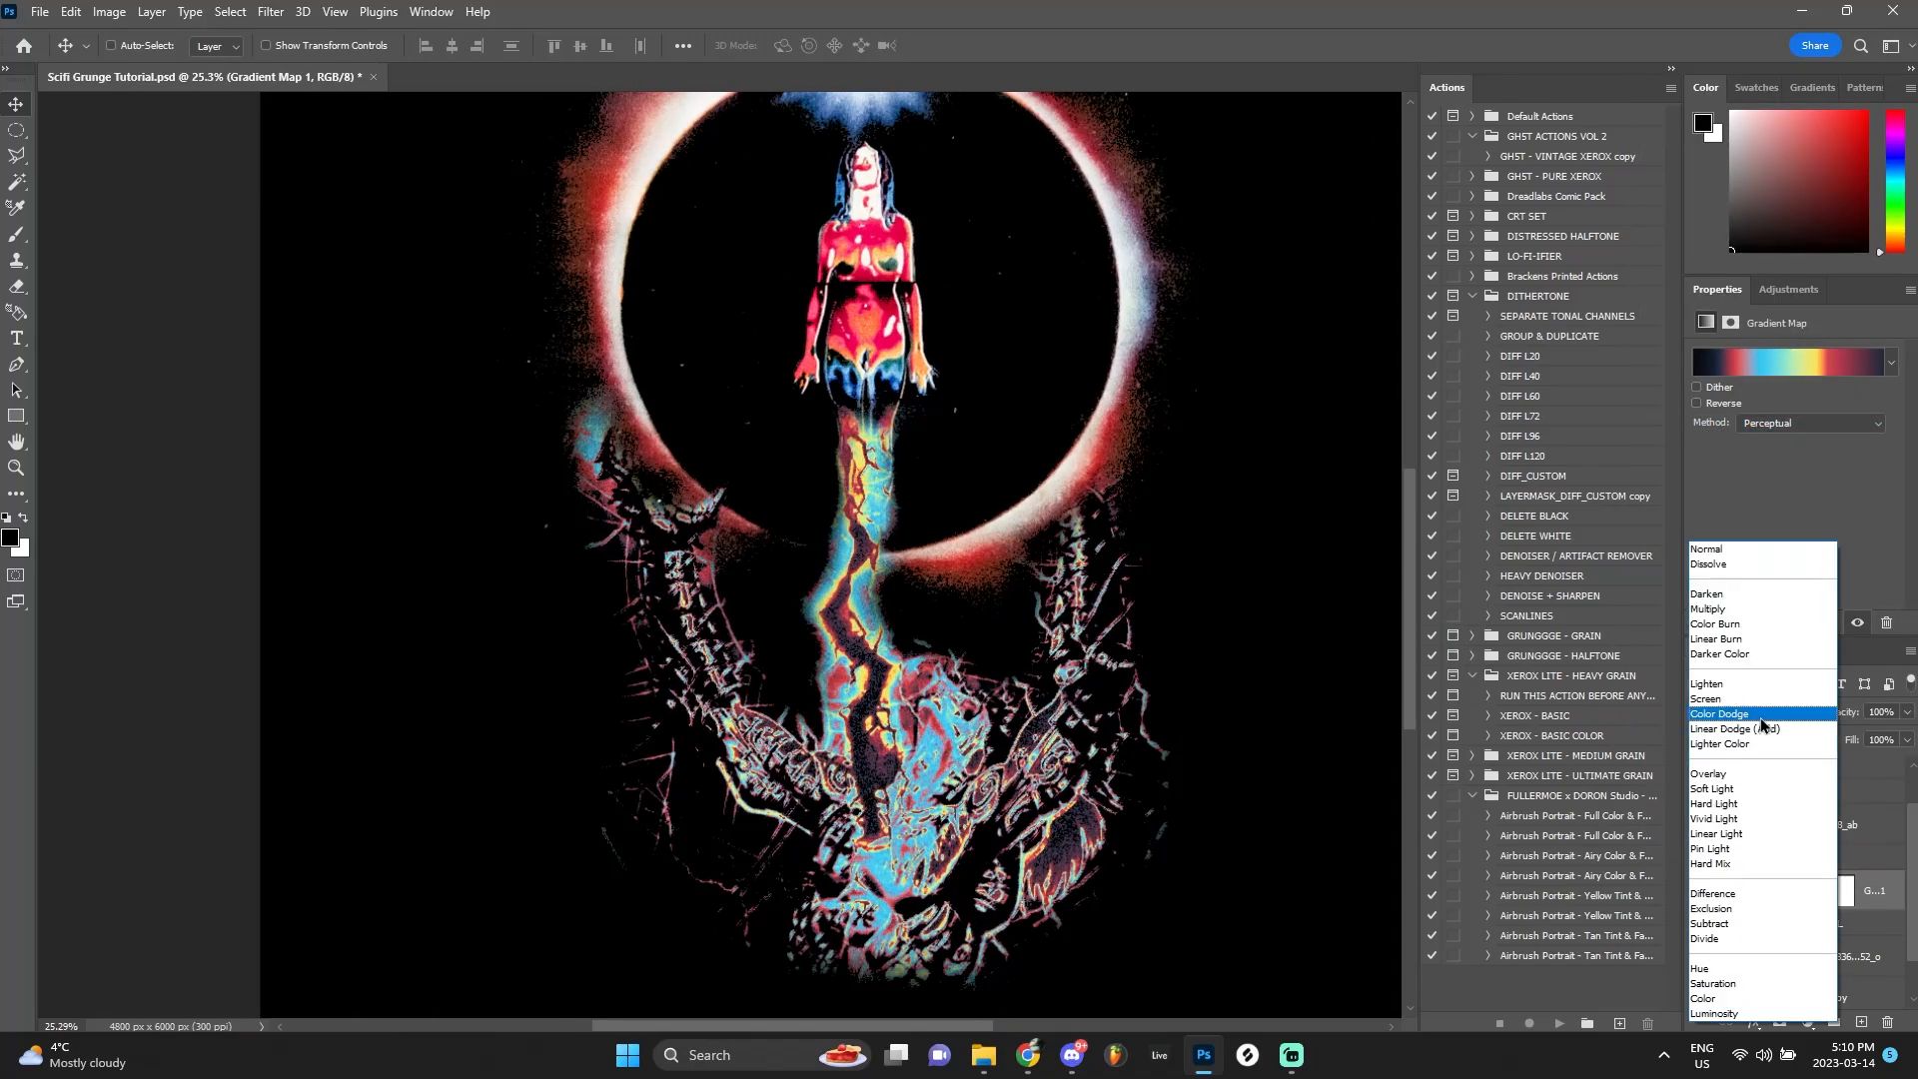
{"action": "left_click", "coordinate": [1749, 790]}
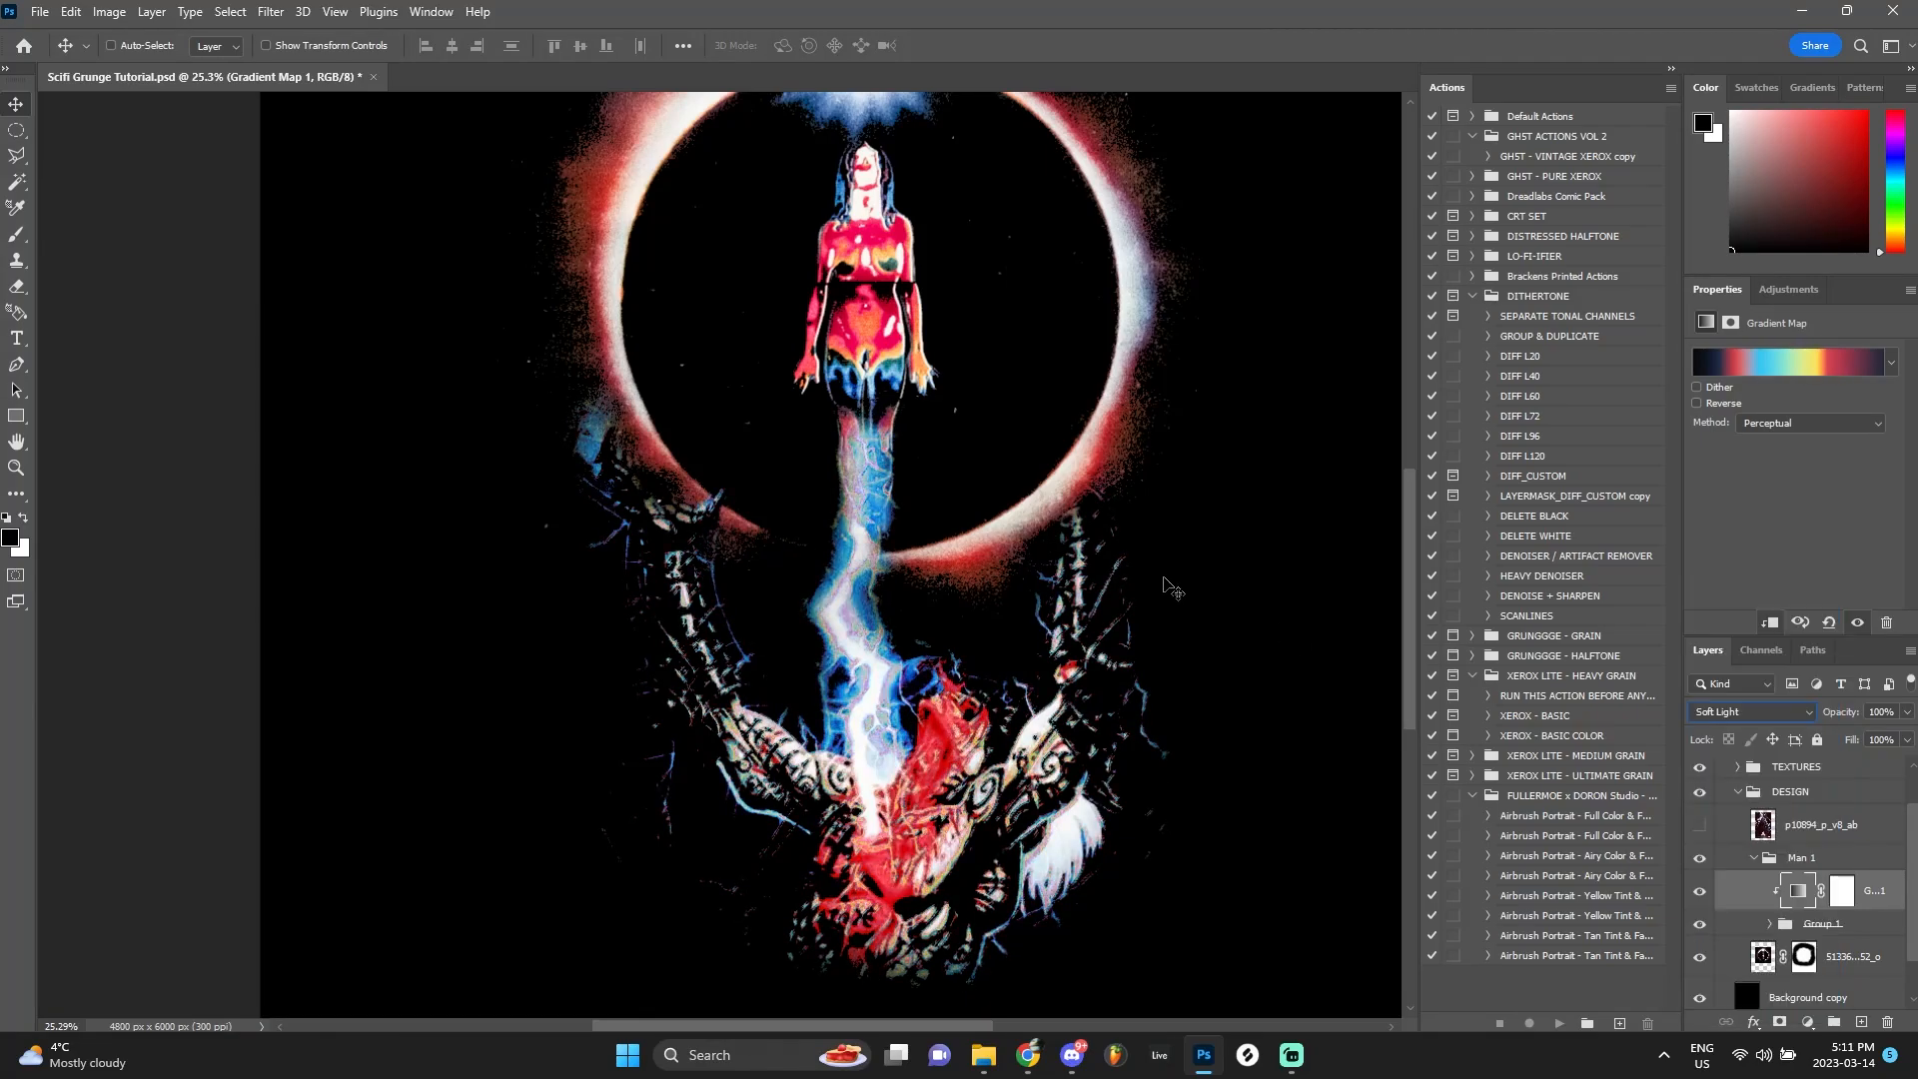
Change the clipped Gradient Map's blend mode to Overlay and lower its opacity to 62%
{"action": "scroll", "coordinate": [1167, 587], "scroll_direction": "down", "scroll_amount": 2}
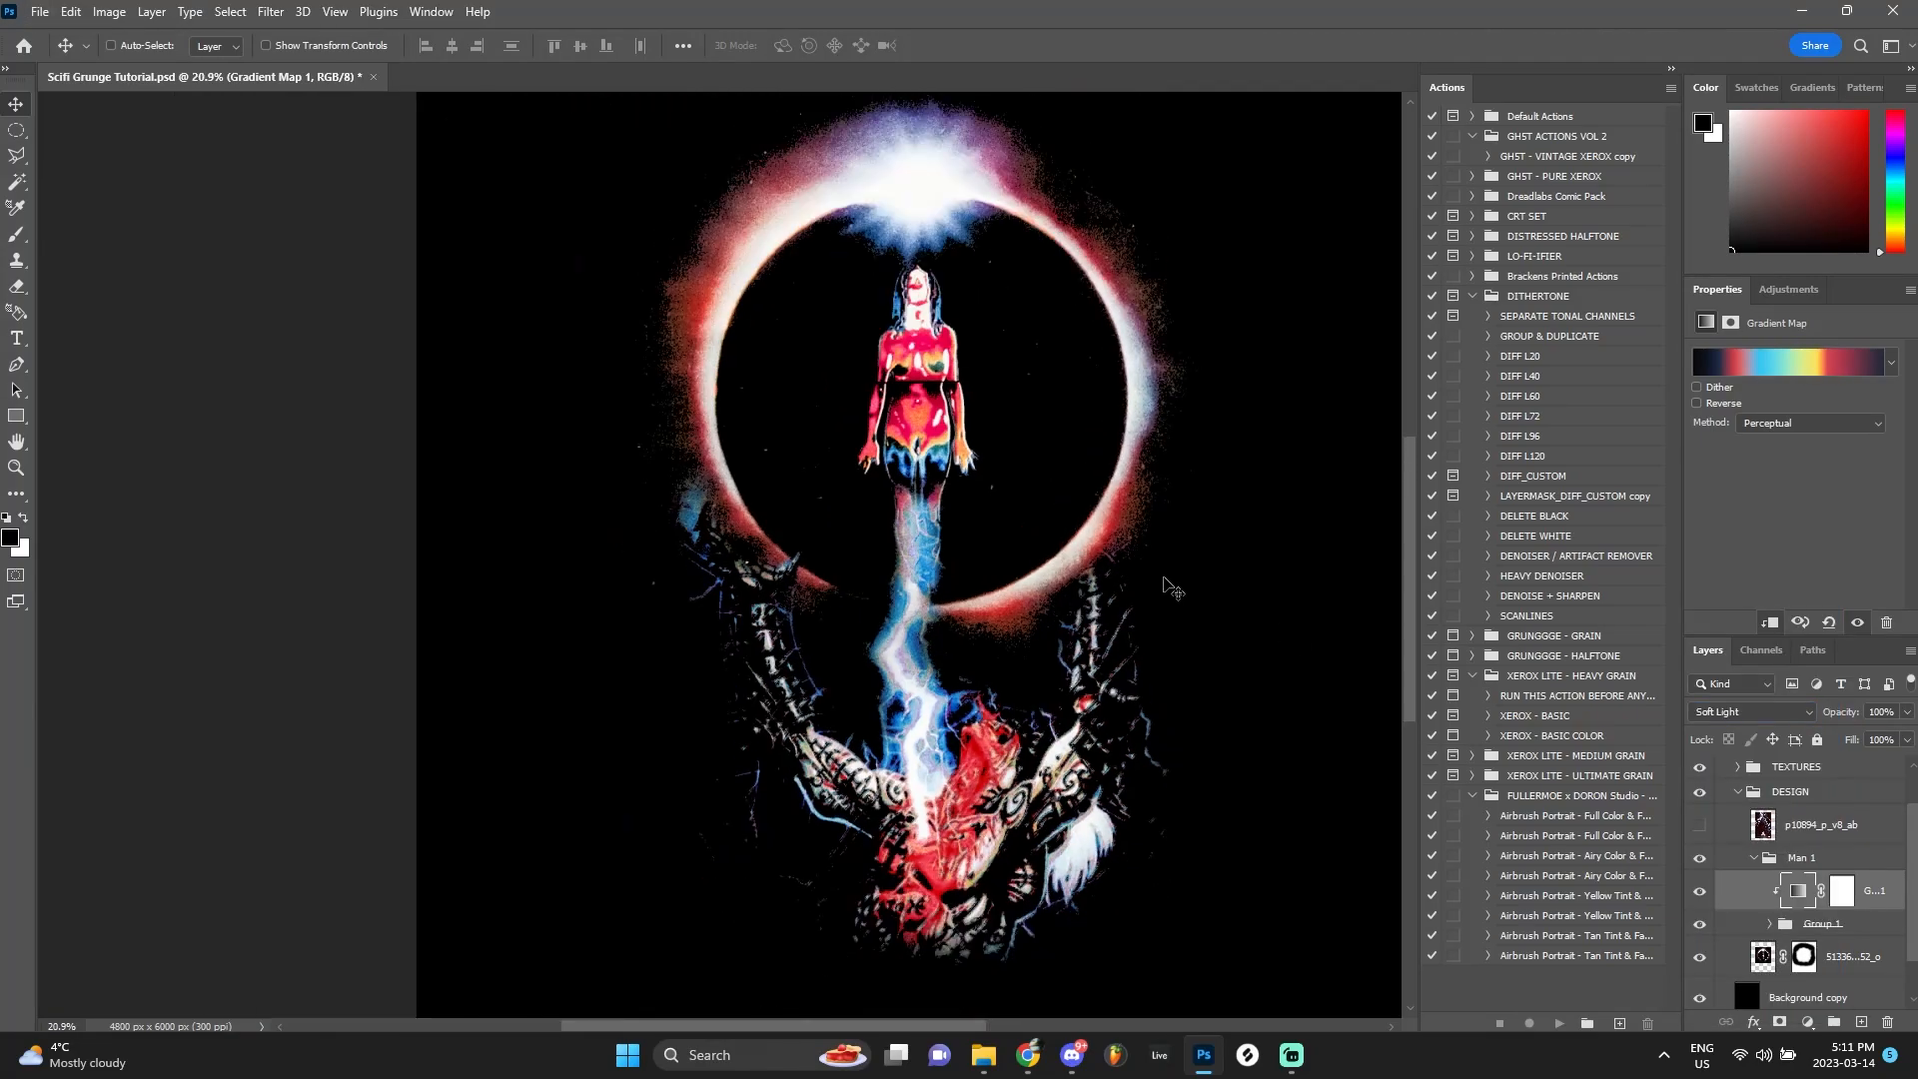
{"action": "left_click", "coordinate": [1719, 722]}
{"action": "left_click", "coordinate": [1753, 774]}
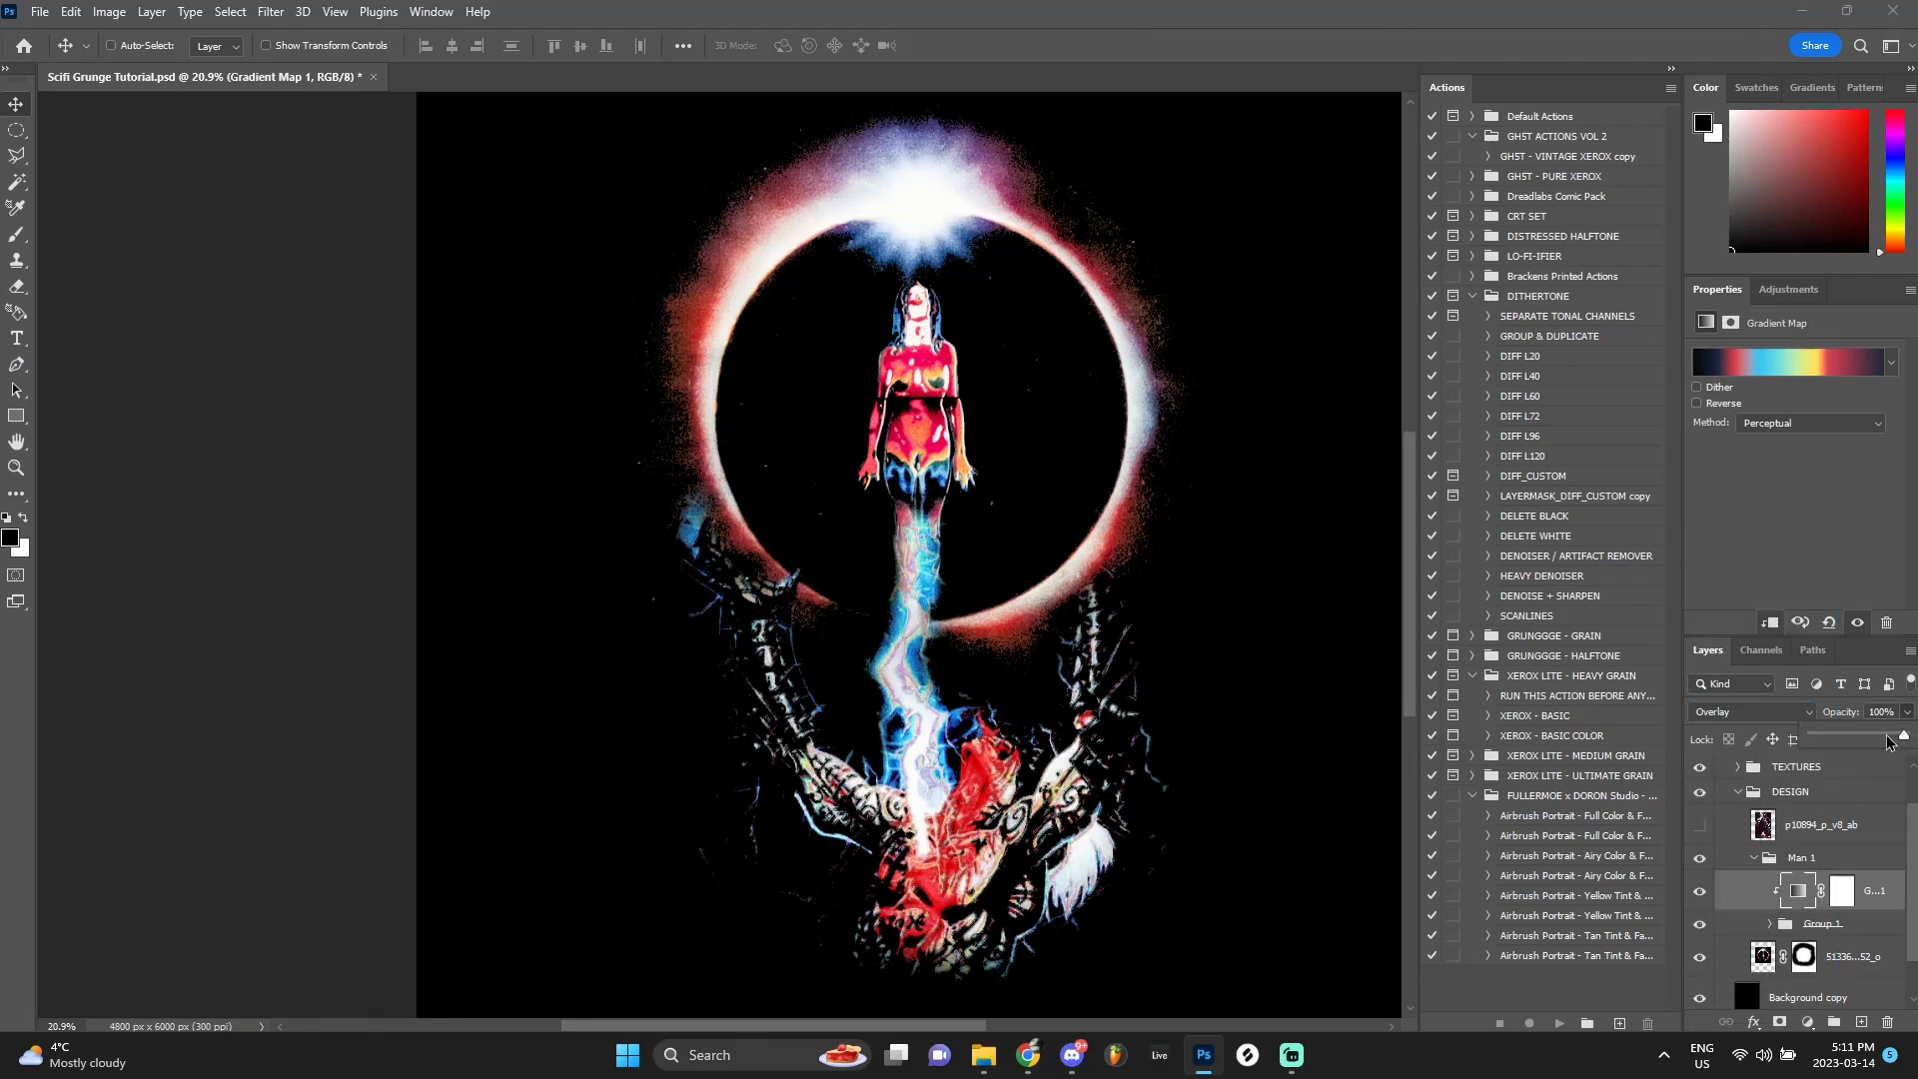
{"action": "mouse_move", "coordinate": [1861, 736]}
{"action": "left_mouse_down"}
{"action": "mouse_move", "coordinate": [1811, 736]}
{"action": "mouse_move", "coordinate": [1870, 735]}
{"action": "left_mouse_up"}
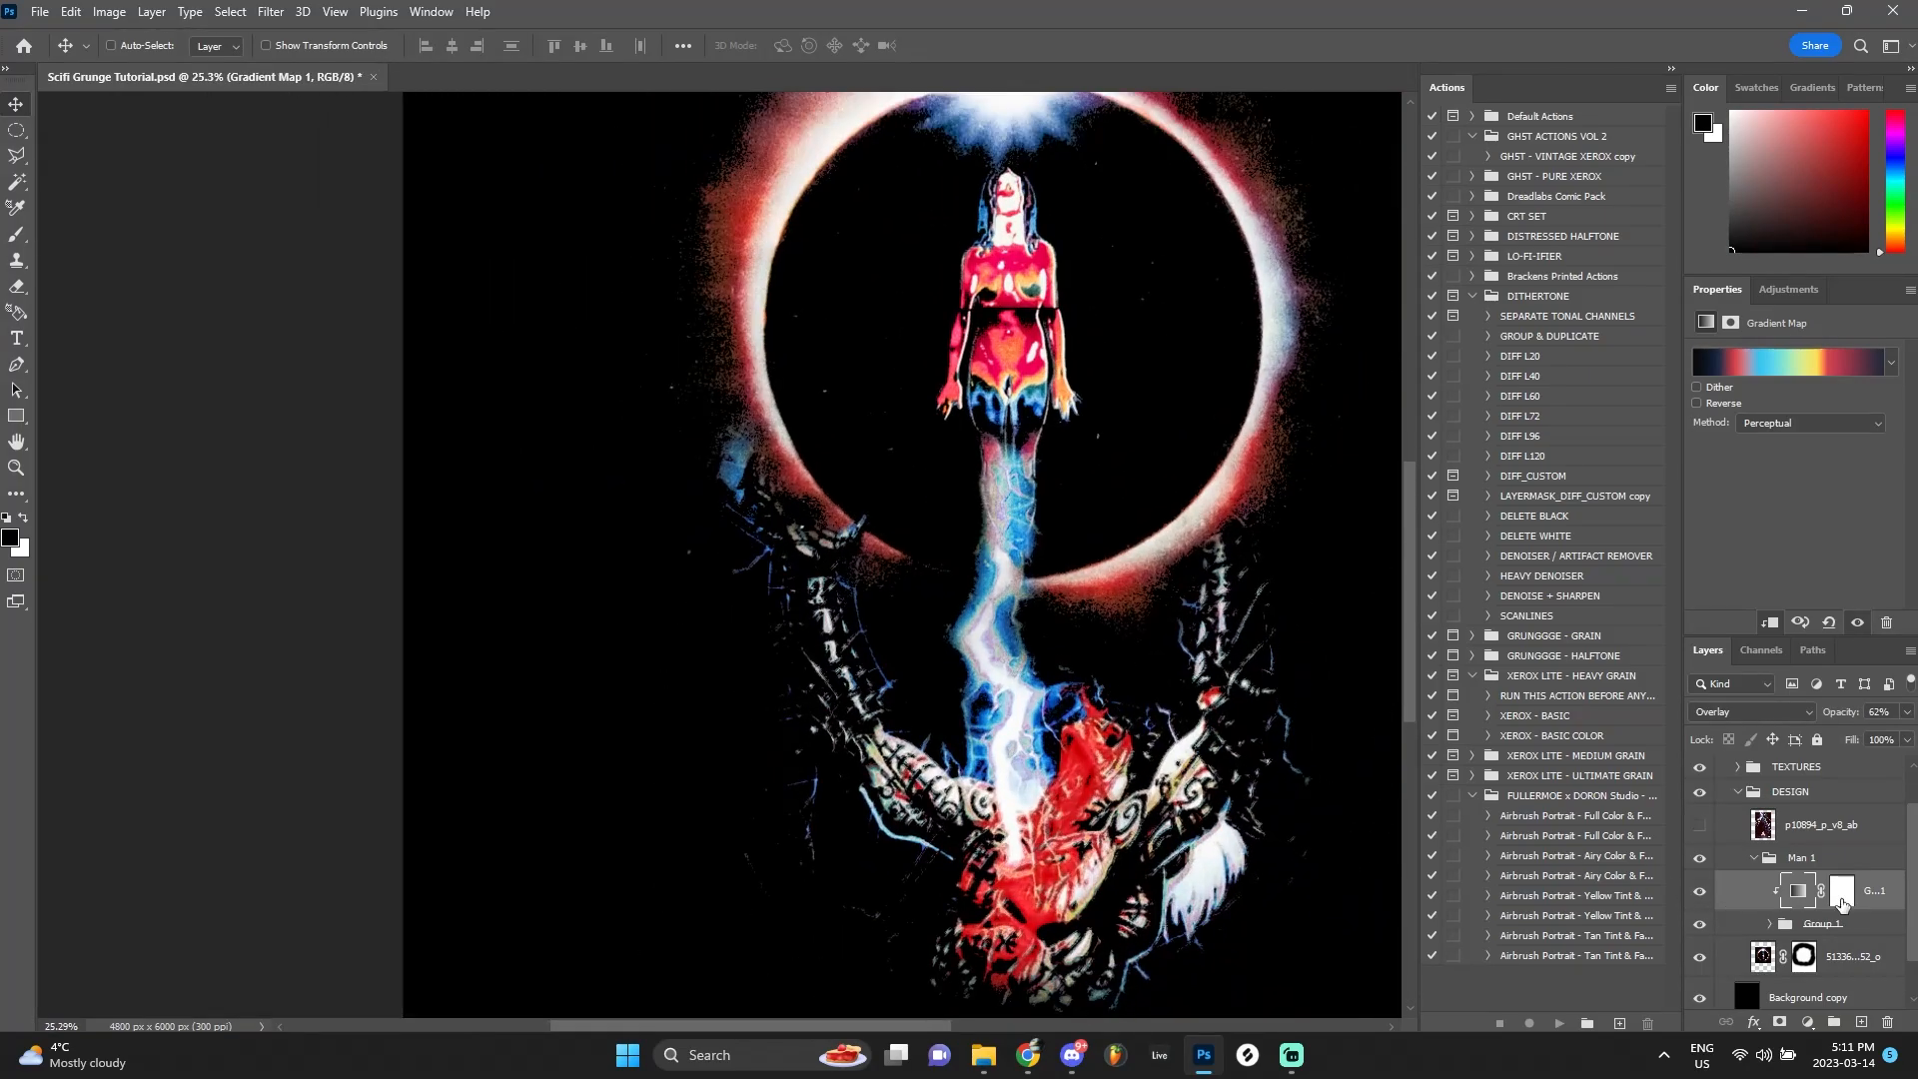
Open the nested figure group and examine the artwork with the filtered figure copy hidden
{"action": "left_click", "coordinate": [1770, 925]}
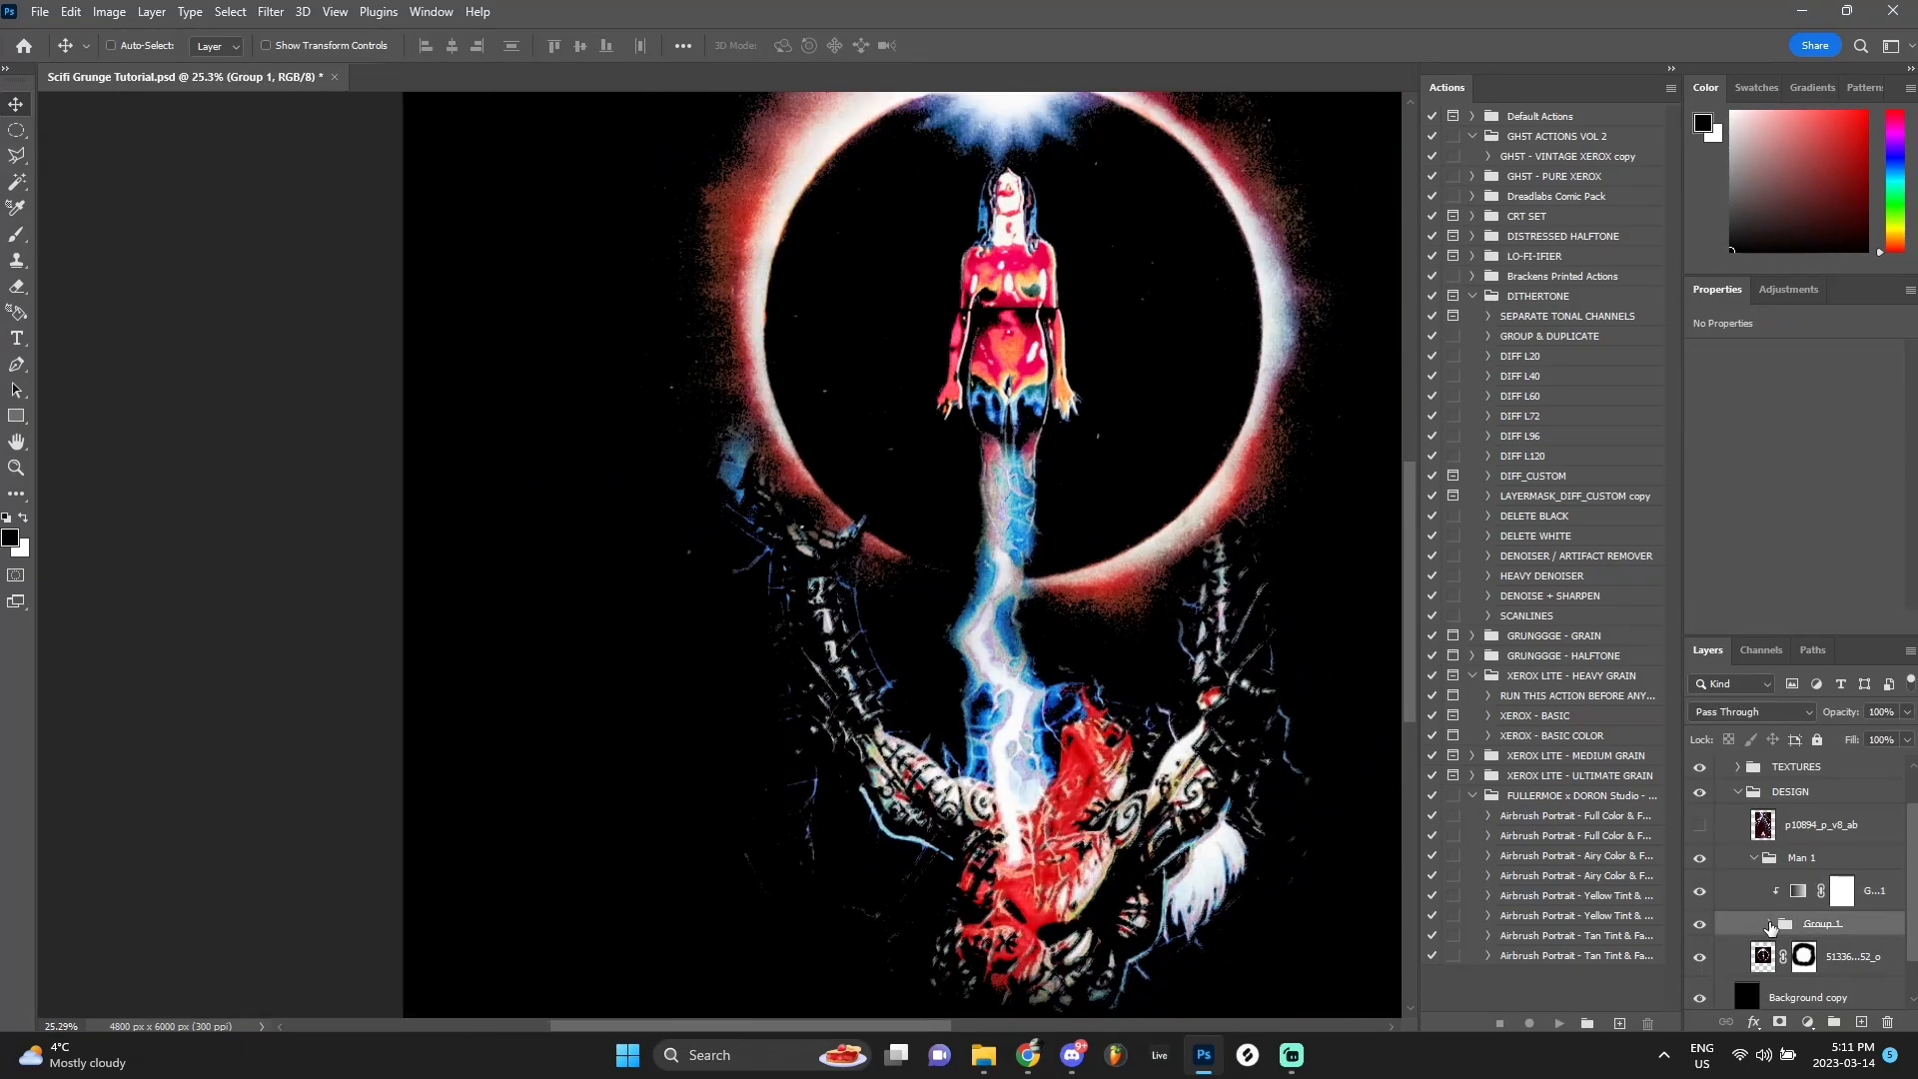
{"action": "left_click", "coordinate": [1770, 925]}
{"action": "scroll", "coordinate": [1287, 776], "scroll_direction": "down", "scroll_amount": 2}
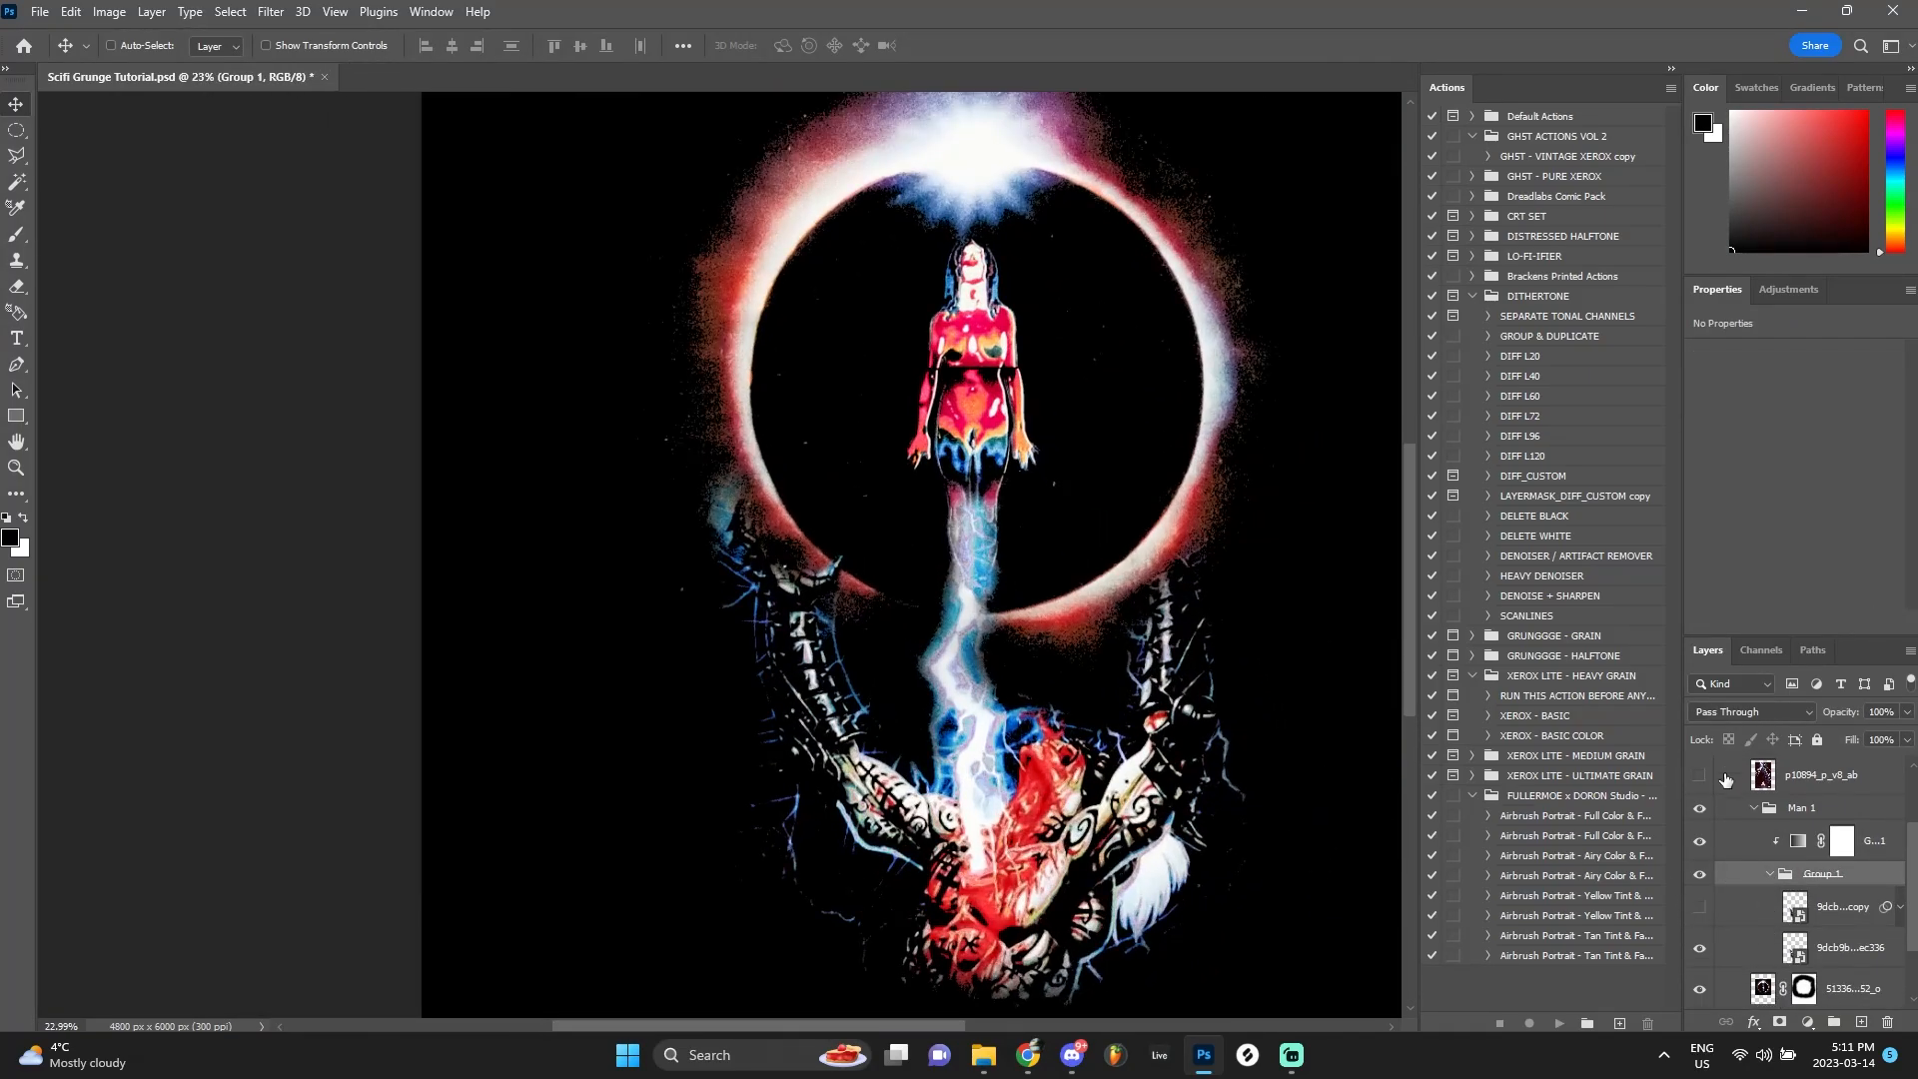
{"action": "scroll", "coordinate": [1135, 849], "scroll_direction": "down", "scroll_amount": 2}
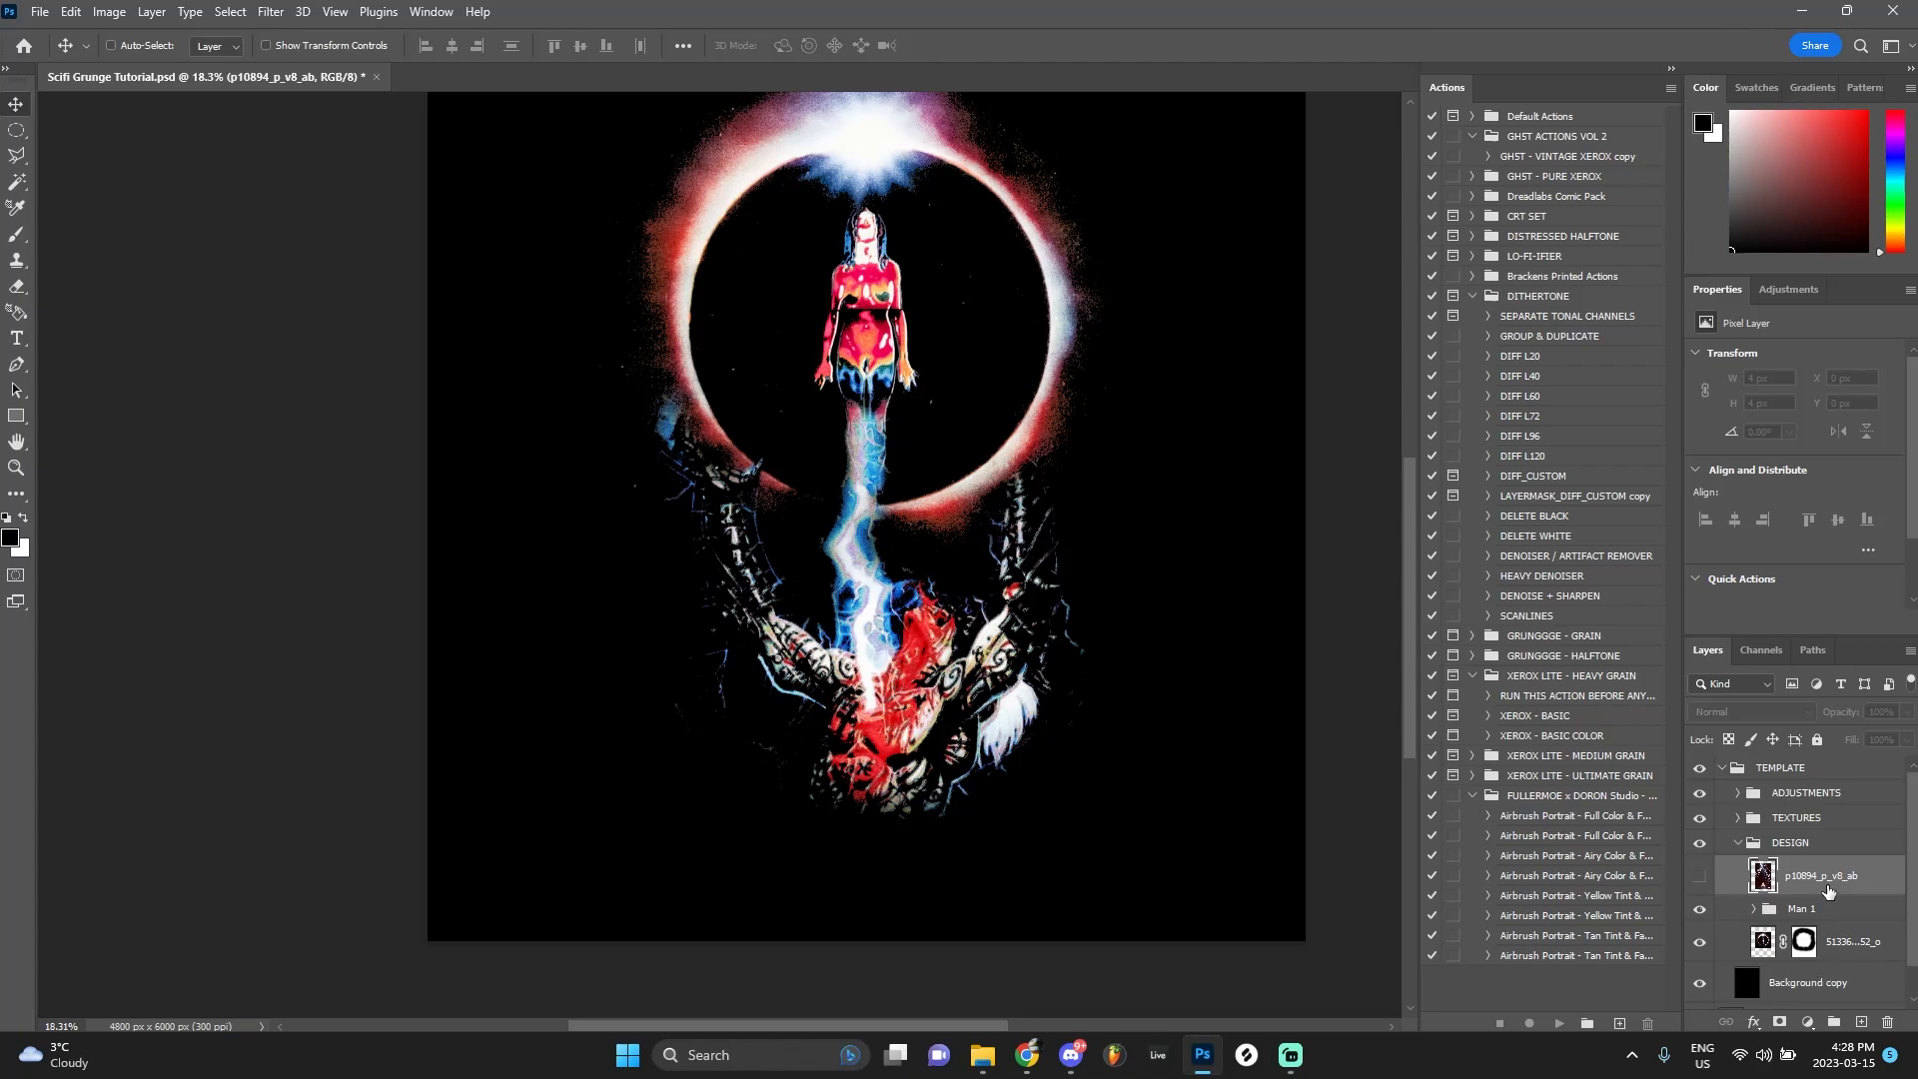
Show the skyscraper poster image on its own by hiding the Man 1 group, eclipse layer and TEXTURES group
{"action": "scroll", "coordinate": [1147, 737], "scroll_direction": "up", "scroll_amount": 1}
{"action": "left_click", "coordinate": [1699, 876]}
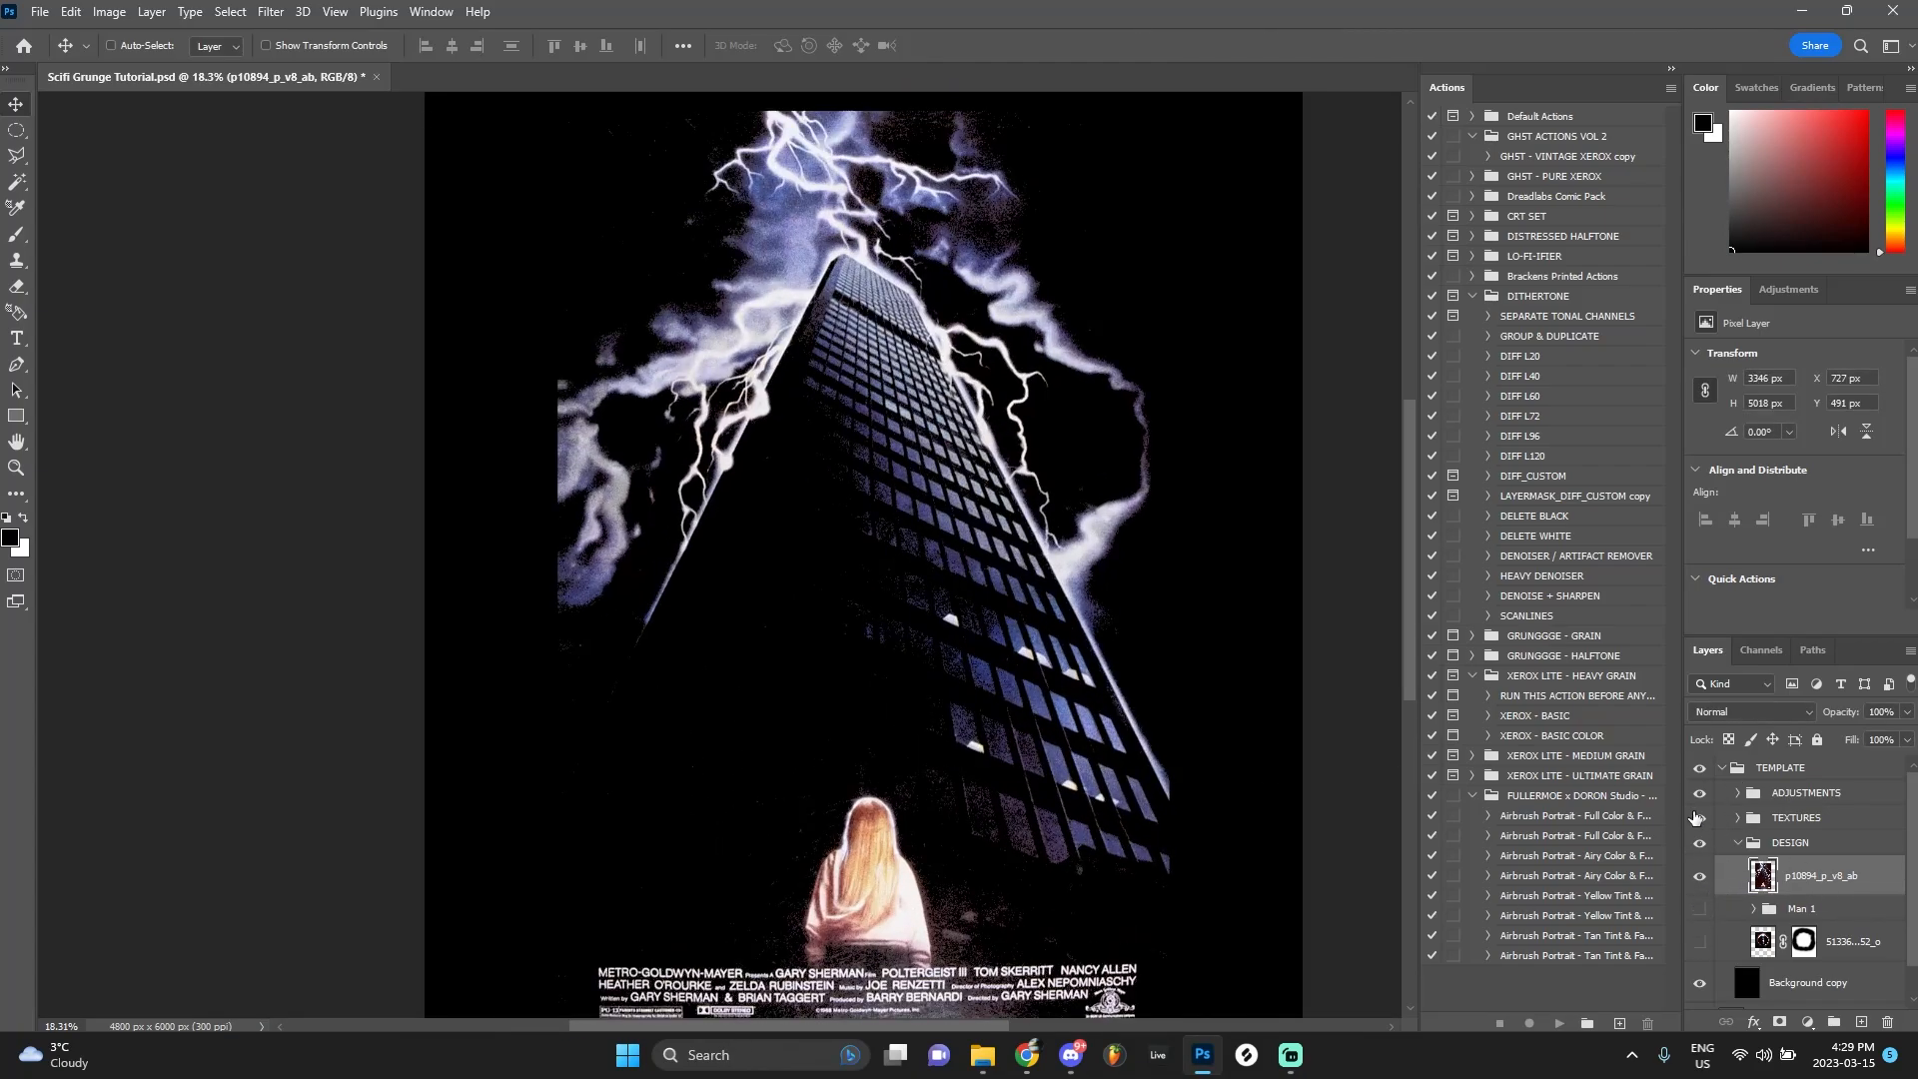
{"action": "left_click", "coordinate": [1698, 817]}
{"action": "scroll", "coordinate": [849, 357], "scroll_direction": "down", "scroll_amount": 3}
{"action": "scroll", "coordinate": [845, 355], "scroll_direction": "up", "scroll_amount": 2}
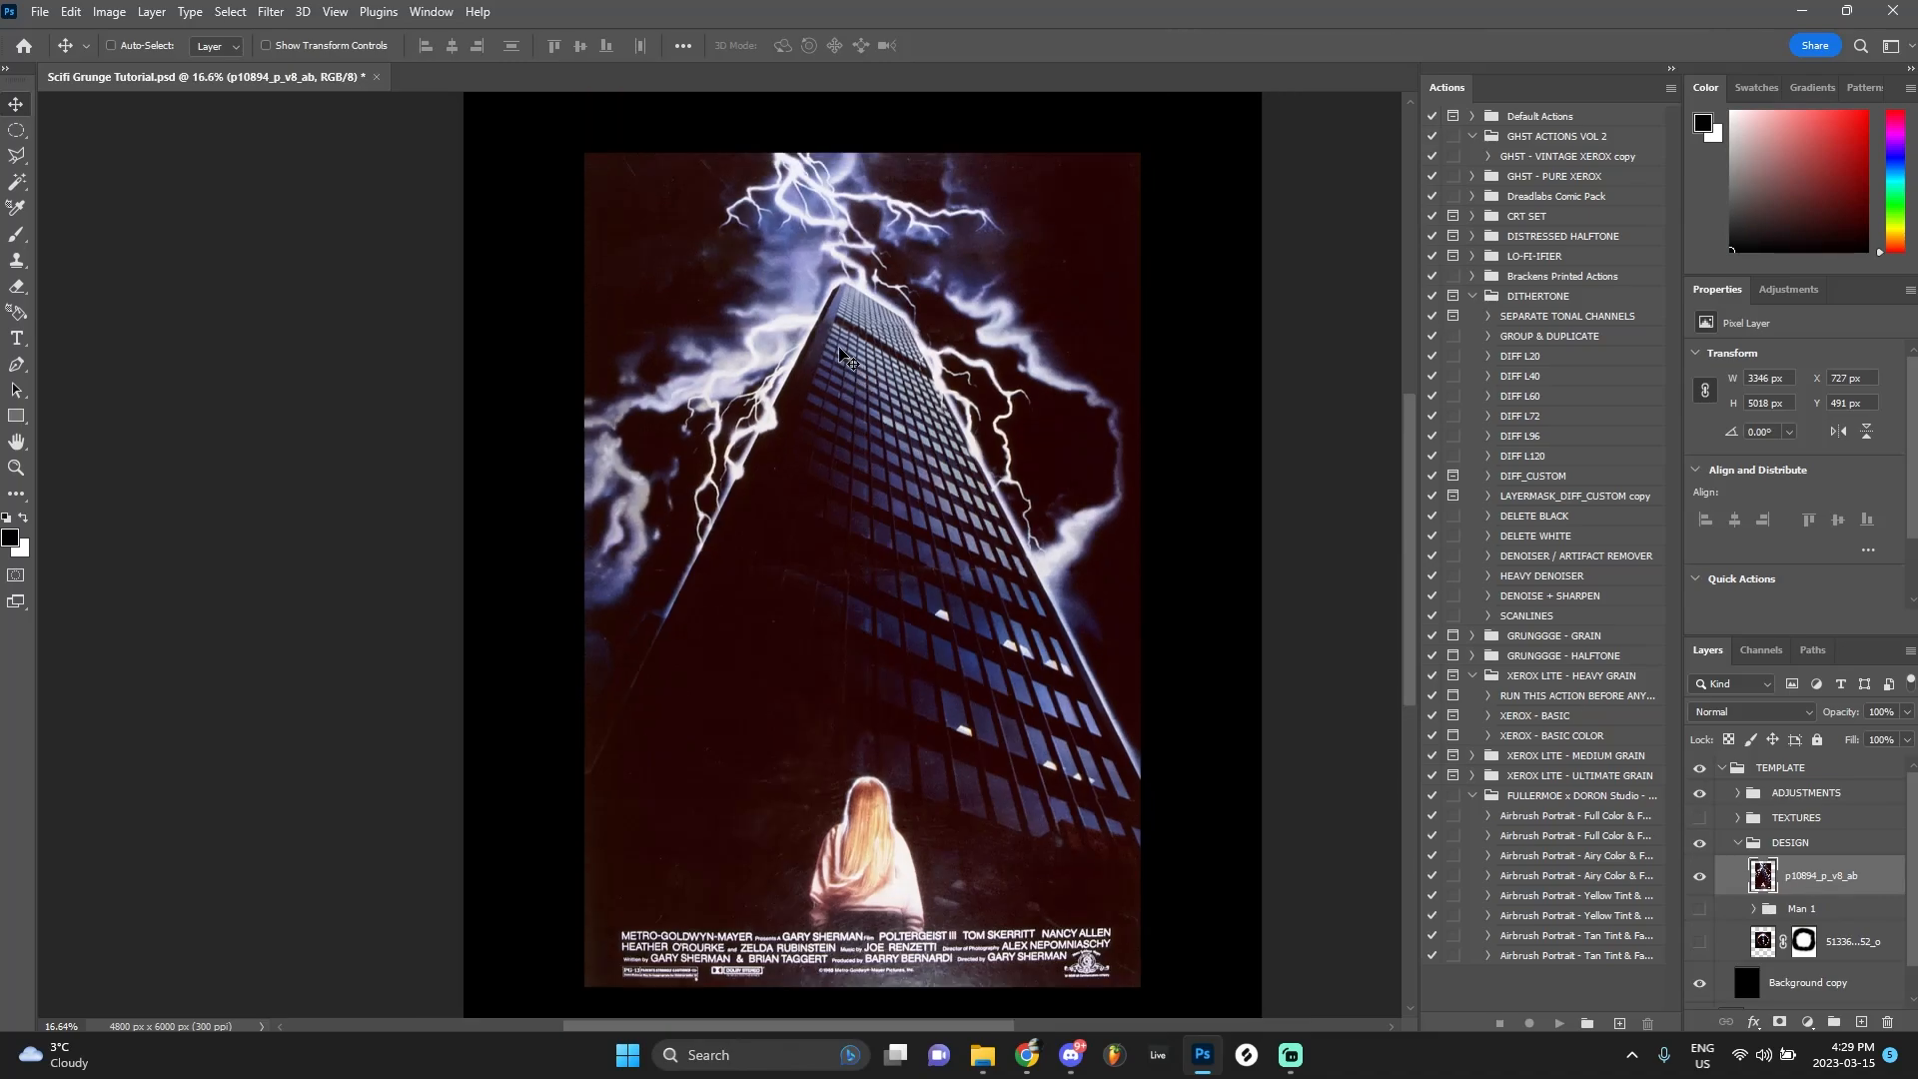
In the Camera Raw Filter for the skyscraper image, set Exposure +0.40, Contrast +39, Shadows -64 and Blacks -72
{"action": "left_click", "coordinate": [271, 12]}
{"action": "left_click", "coordinate": [296, 165]}
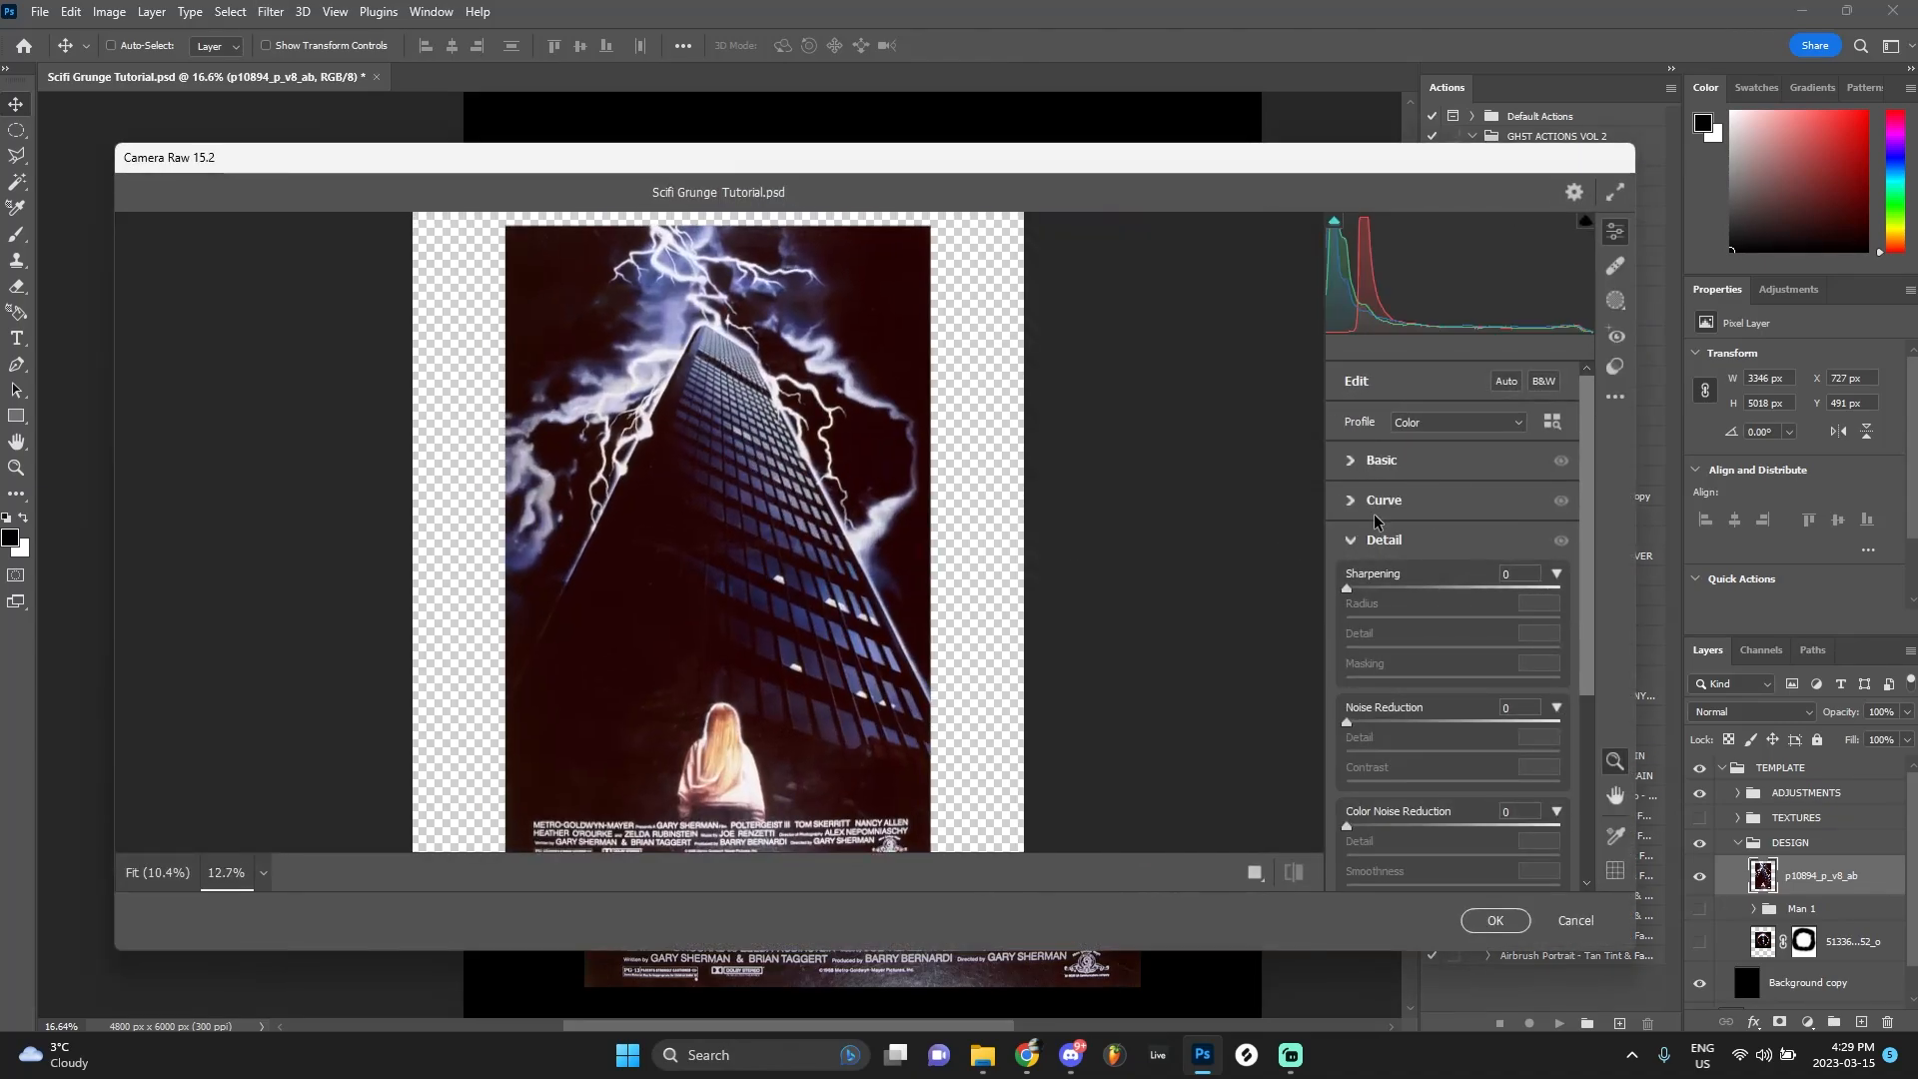
{"action": "left_click", "coordinate": [1361, 541]}
{"action": "left_click", "coordinate": [1350, 739]}
{"action": "left_click", "coordinate": [1356, 699]}
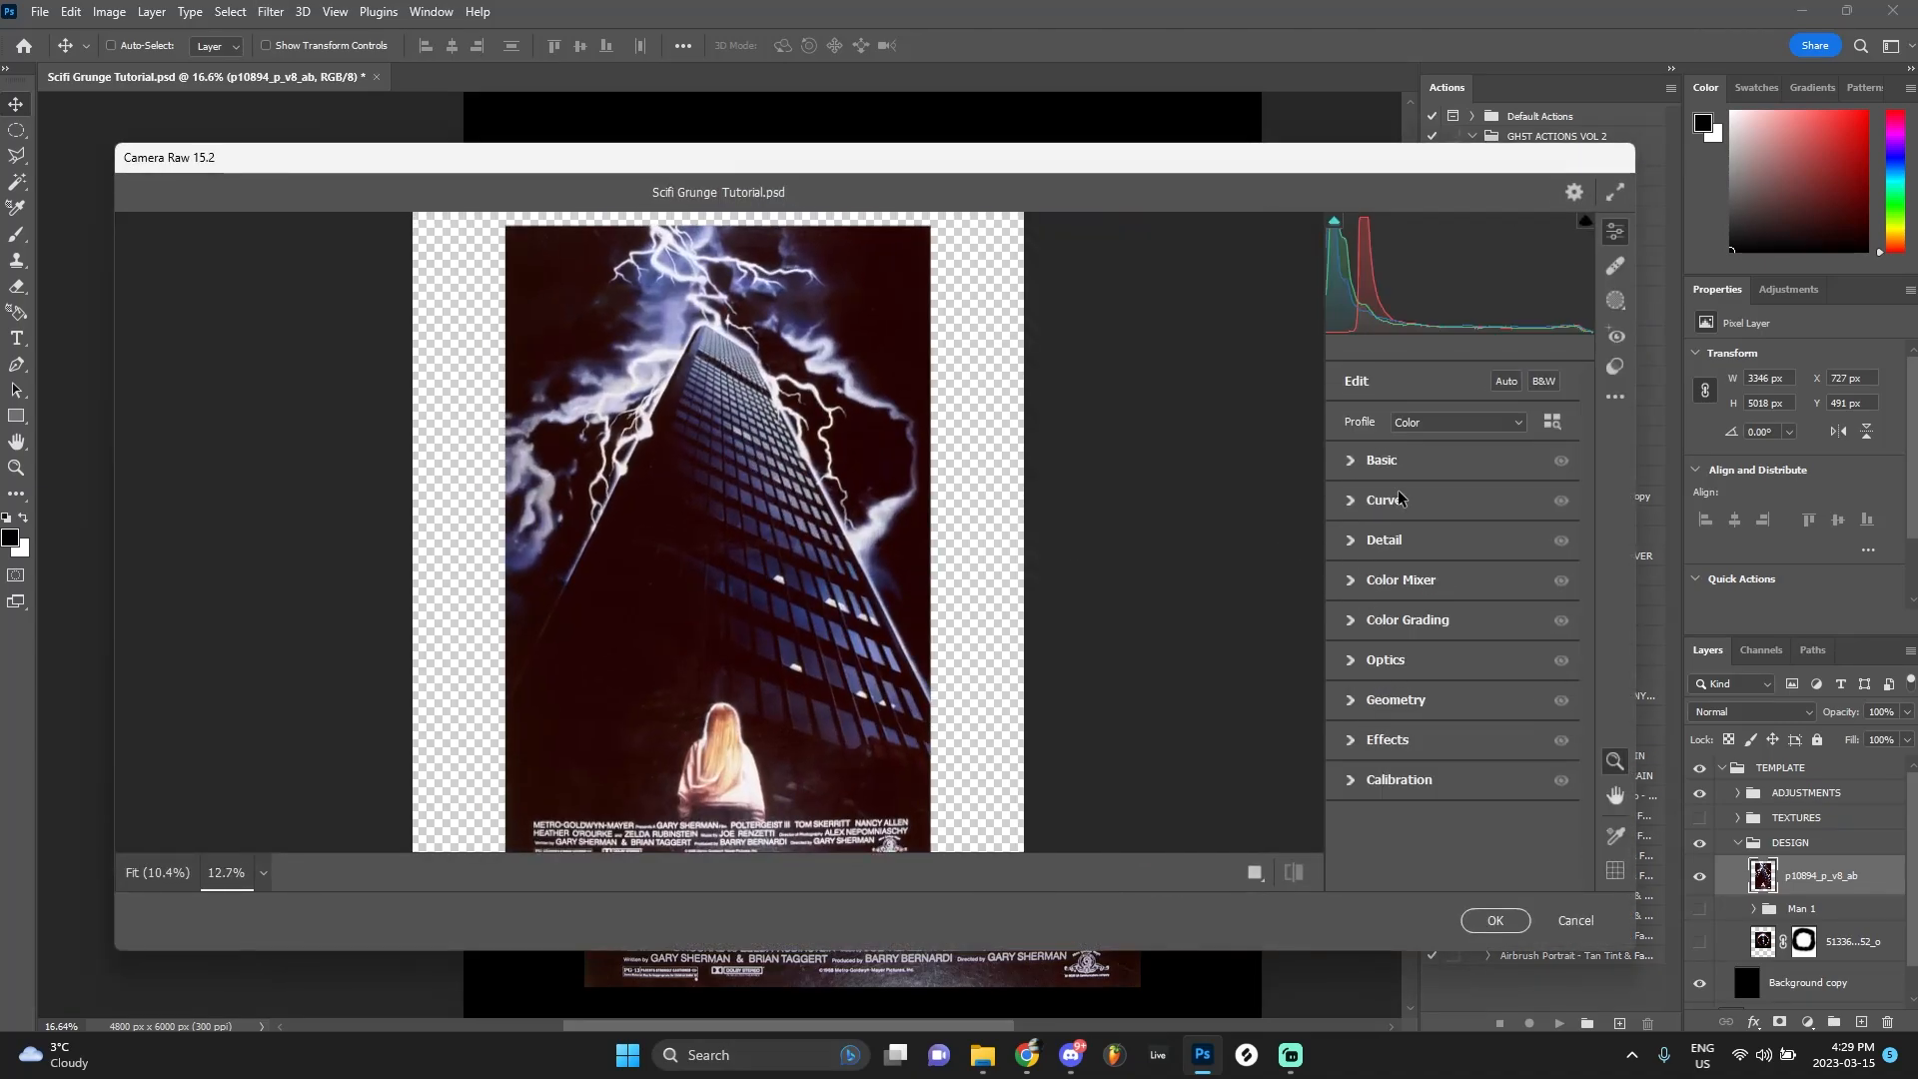
{"action": "left_click", "coordinate": [1355, 467]}
{"action": "left_click_drag", "start_coordinate": [1453, 567], "coordinate": [1495, 568]}
{"action": "left_click_drag", "start_coordinate": [1454, 687], "coordinate": [1384, 689]}
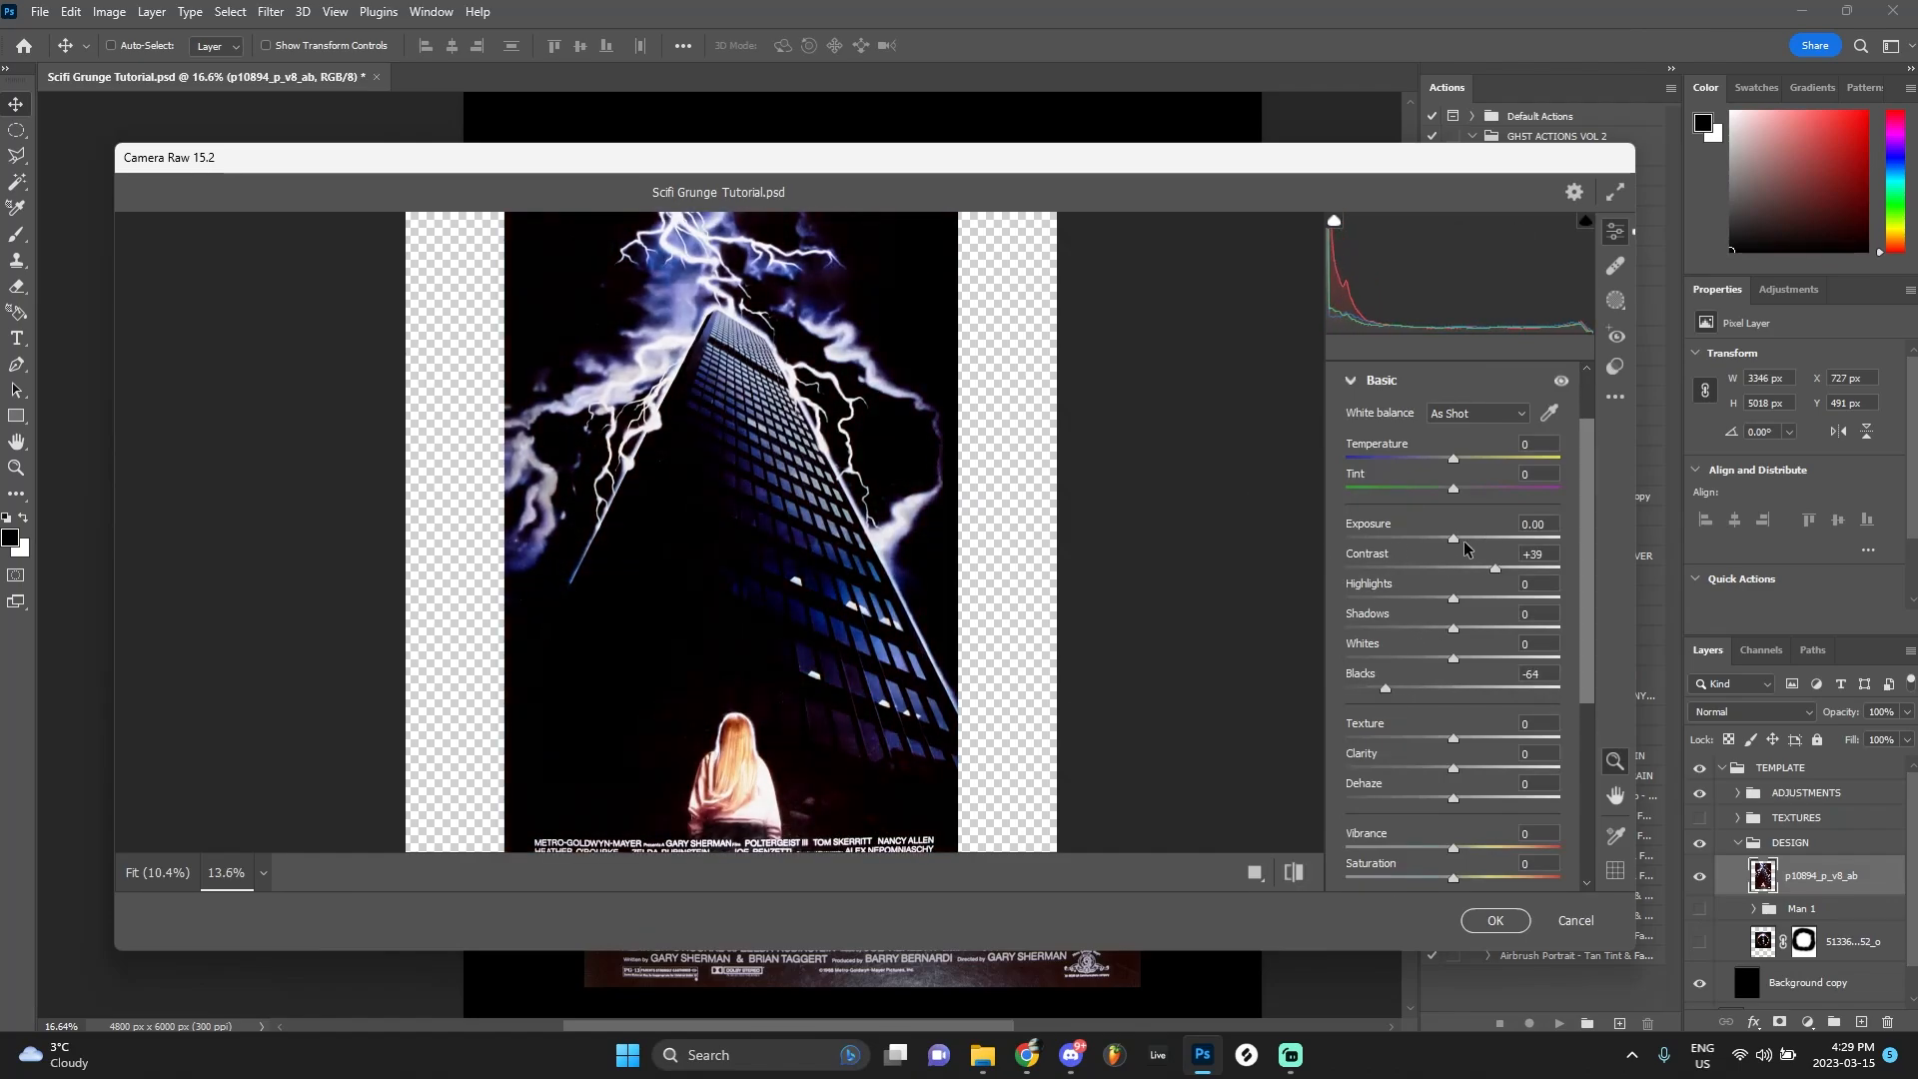
{"action": "left_click_drag", "start_coordinate": [1454, 538], "coordinate": [1462, 535]}
{"action": "left_click_drag", "start_coordinate": [1384, 689], "coordinate": [1377, 689]}
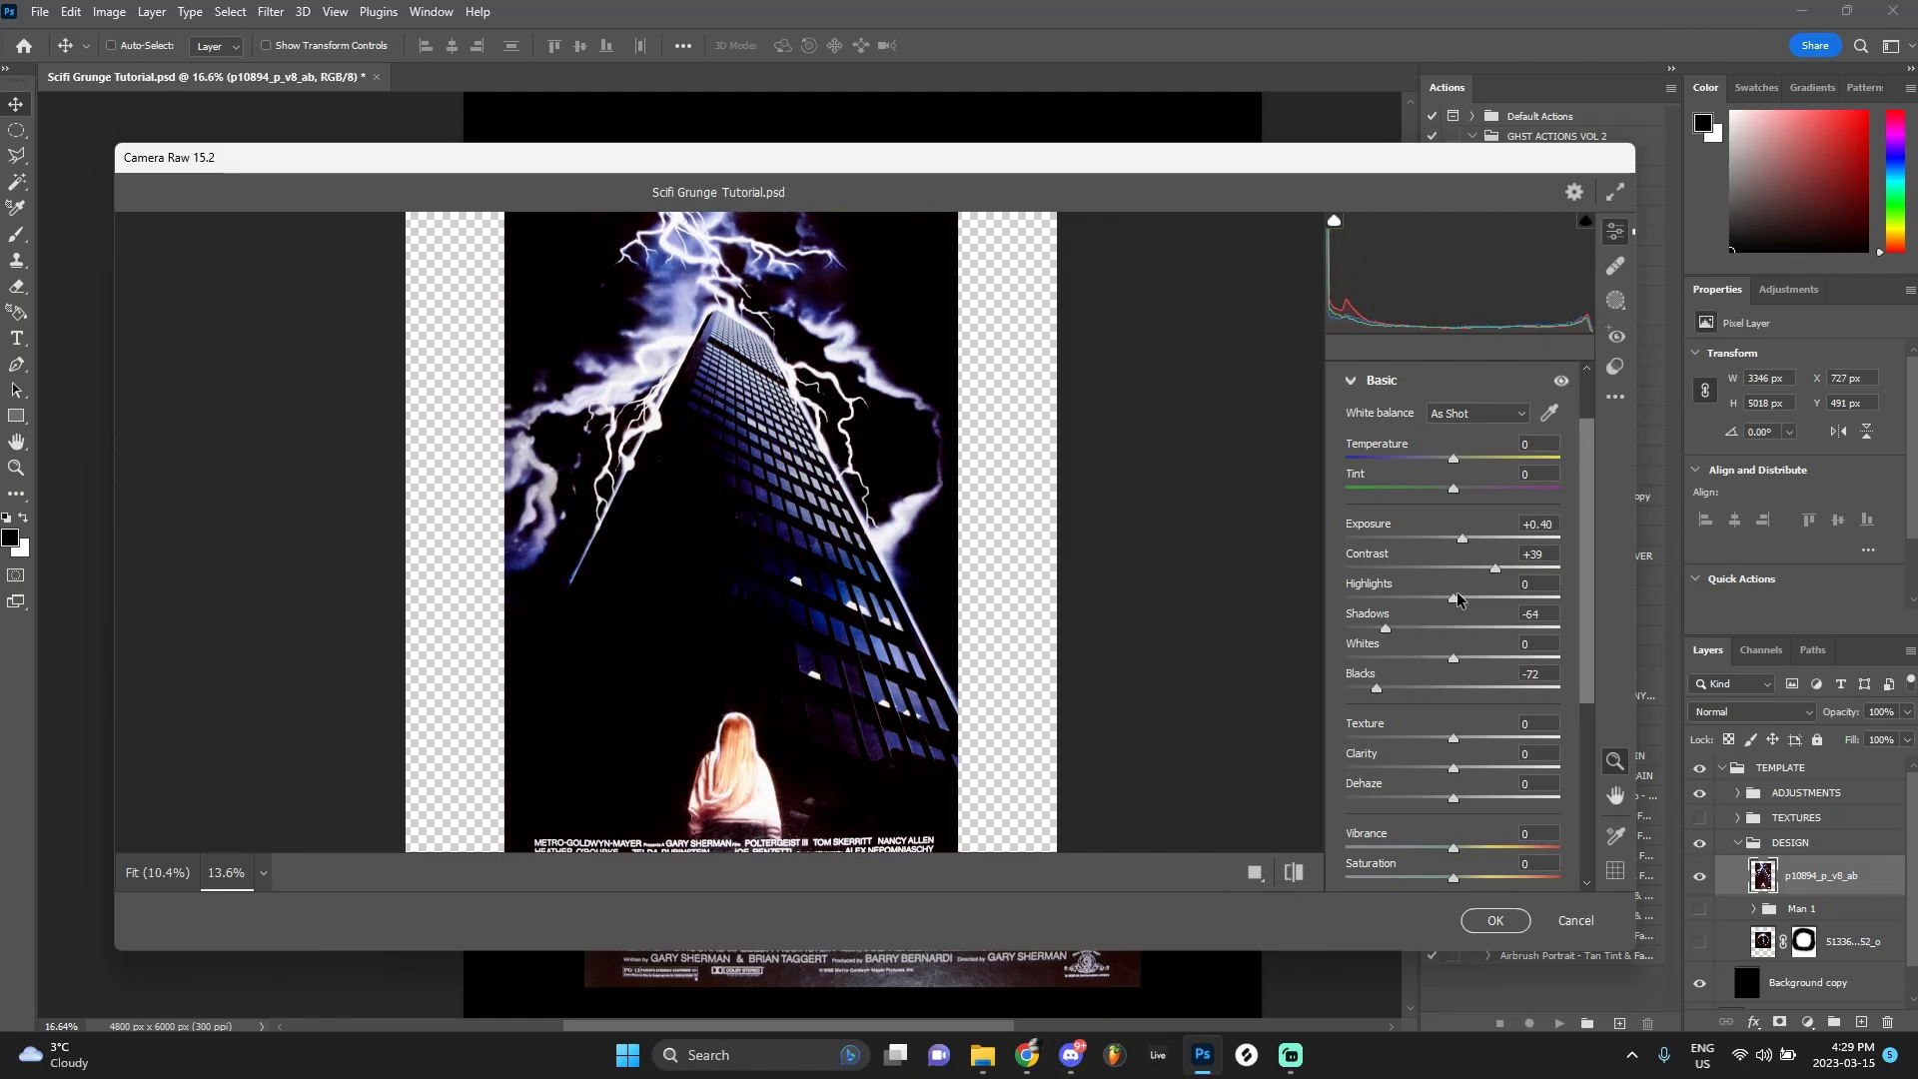
Raise Noise Reduction and Color Noise Reduction to 100 in the Camera Raw Detail settings
{"action": "left_click", "coordinate": [1351, 379]}
{"action": "left_click_drag", "start_coordinate": [571, 477], "coordinate": [611, 477]}
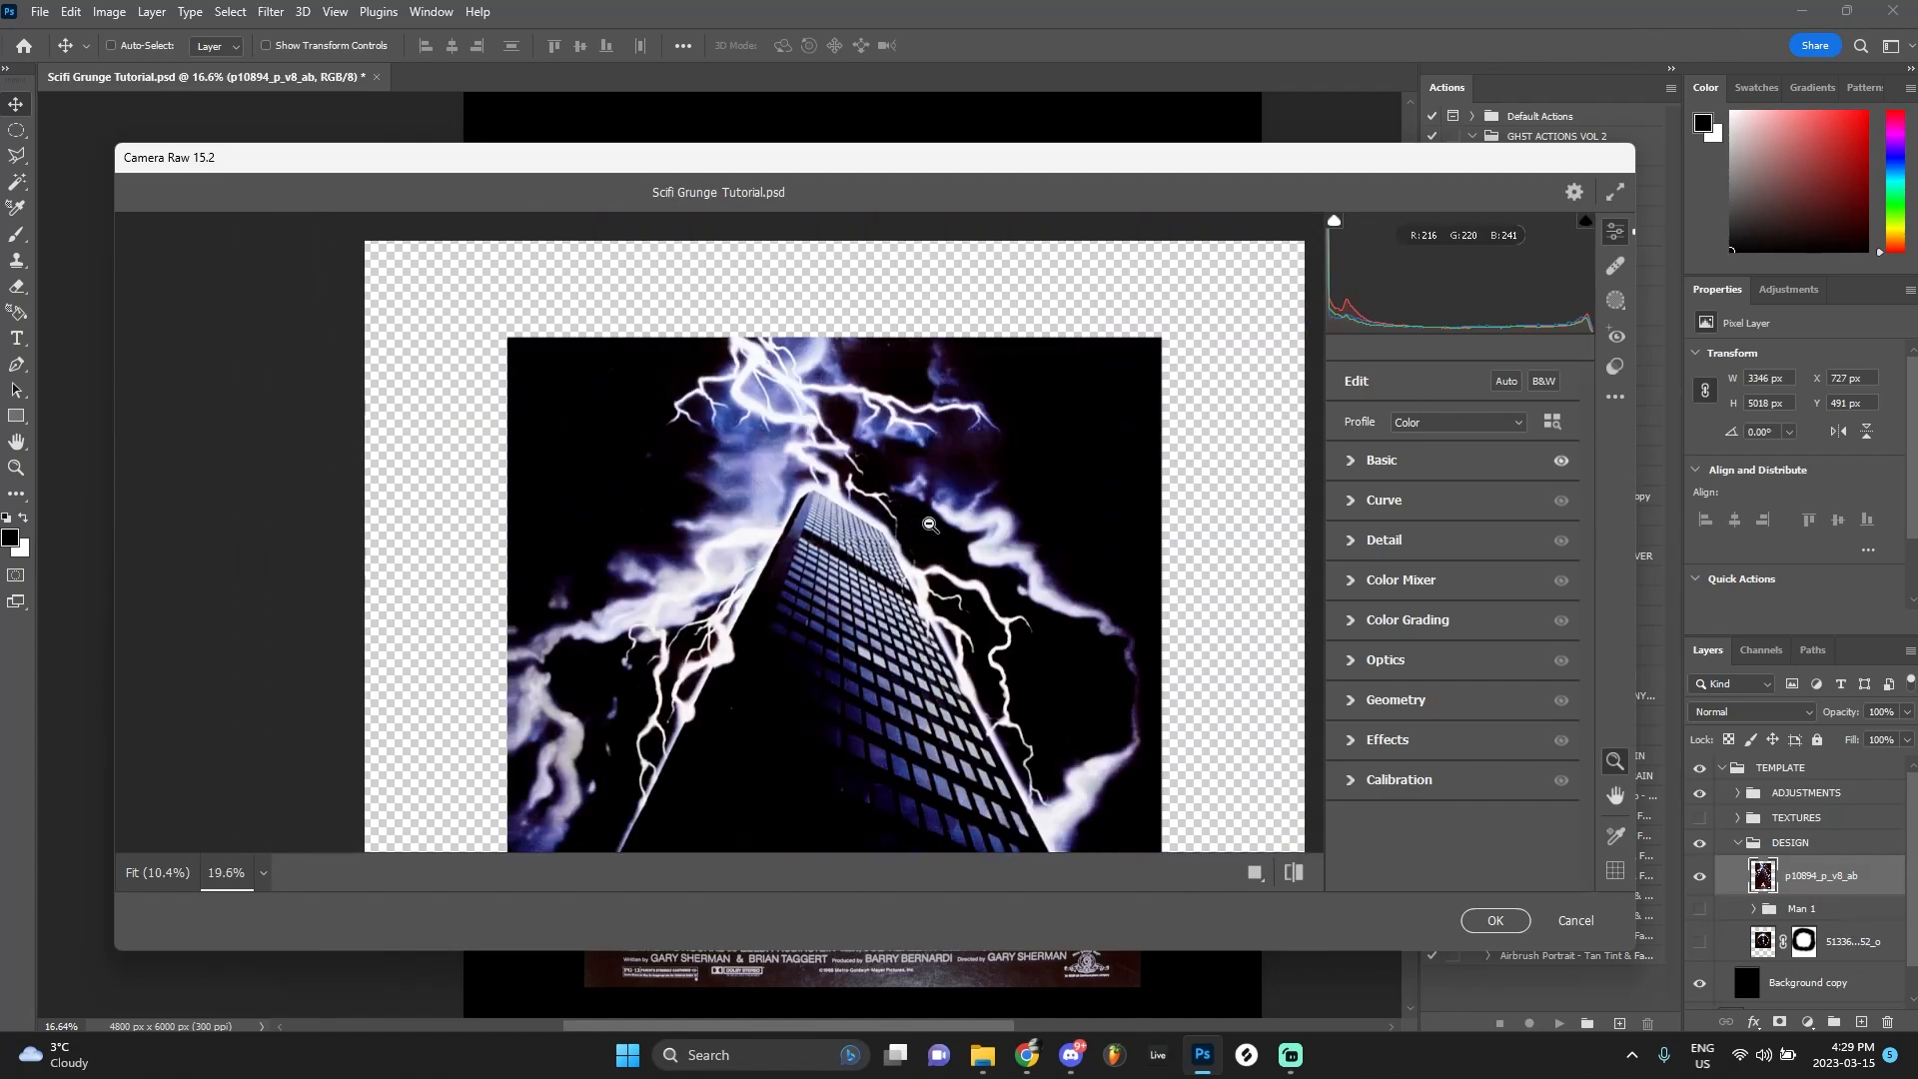
{"action": "left_click", "coordinate": [1351, 540]}
{"action": "left_click_drag", "start_coordinate": [1355, 706], "coordinate": [1563, 711]}
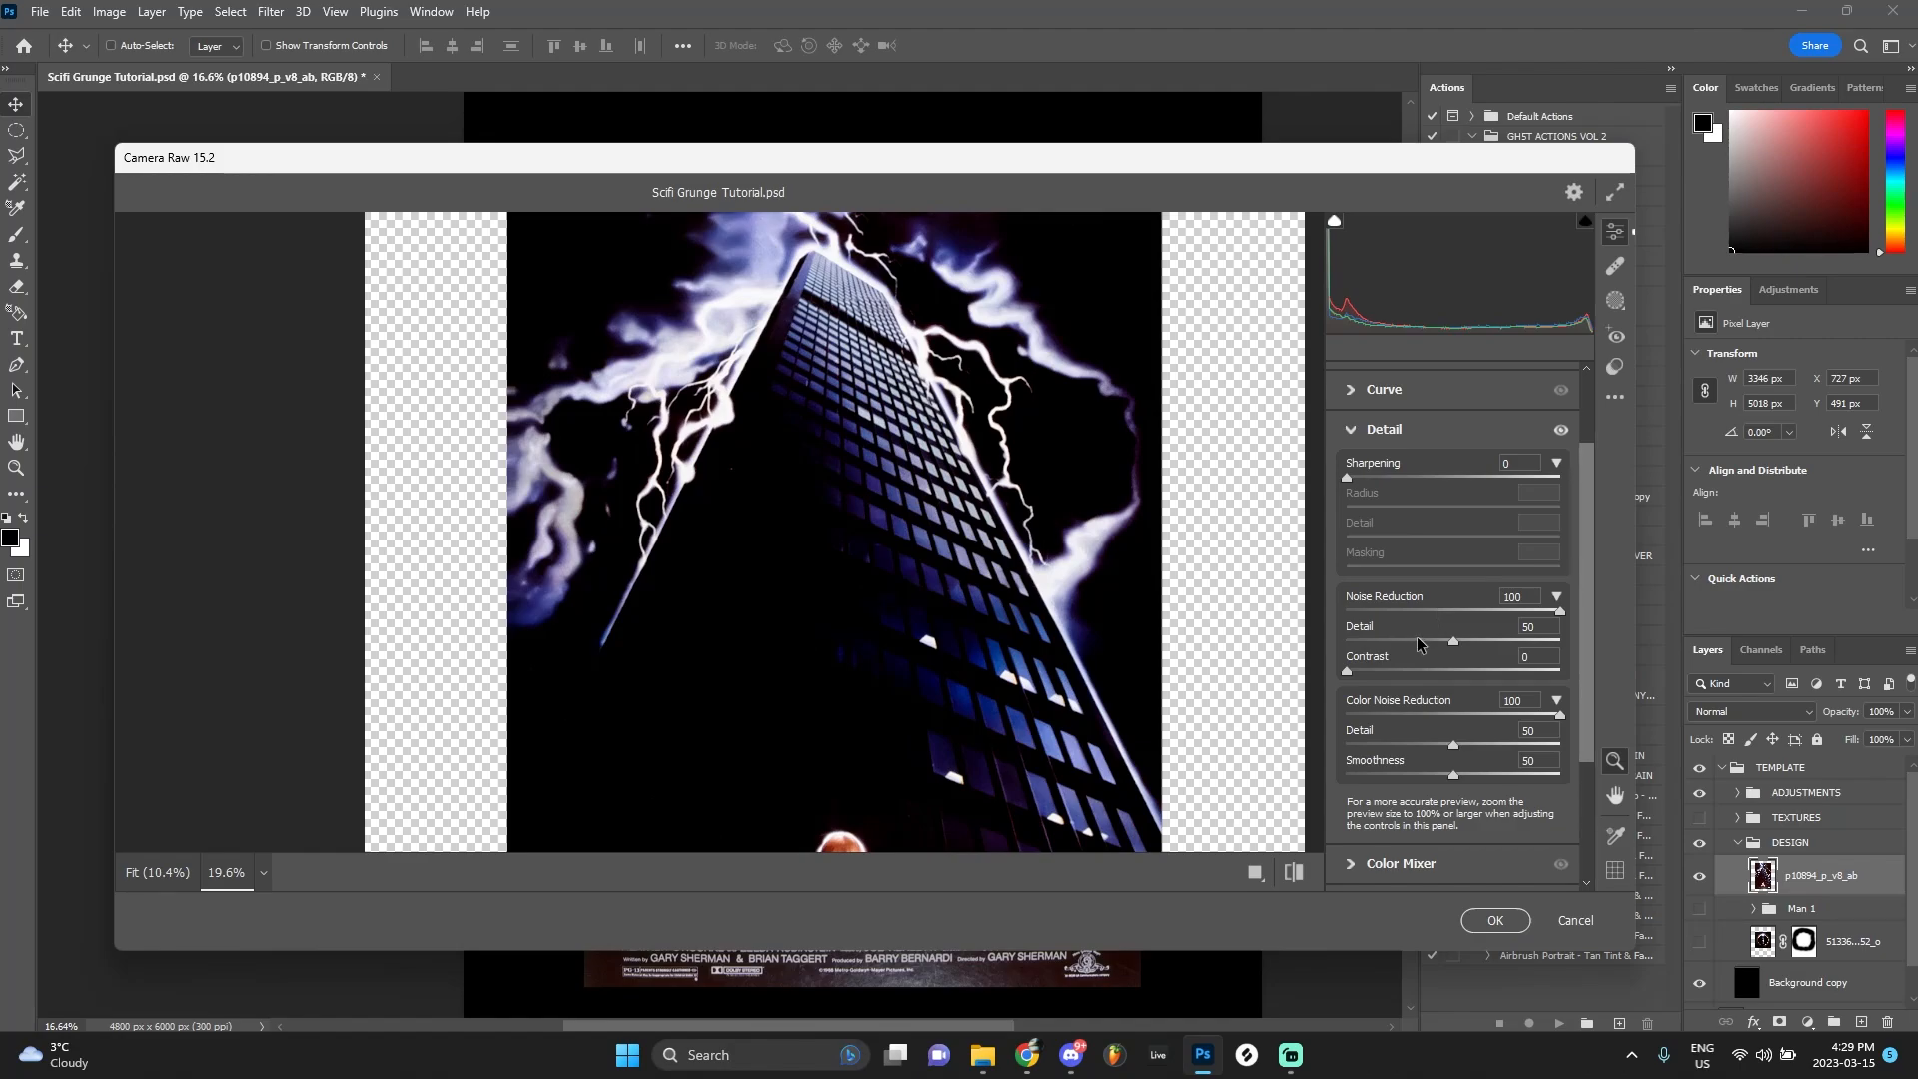
{"action": "left_click_drag", "start_coordinate": [1109, 572], "coordinate": [1096, 572]}
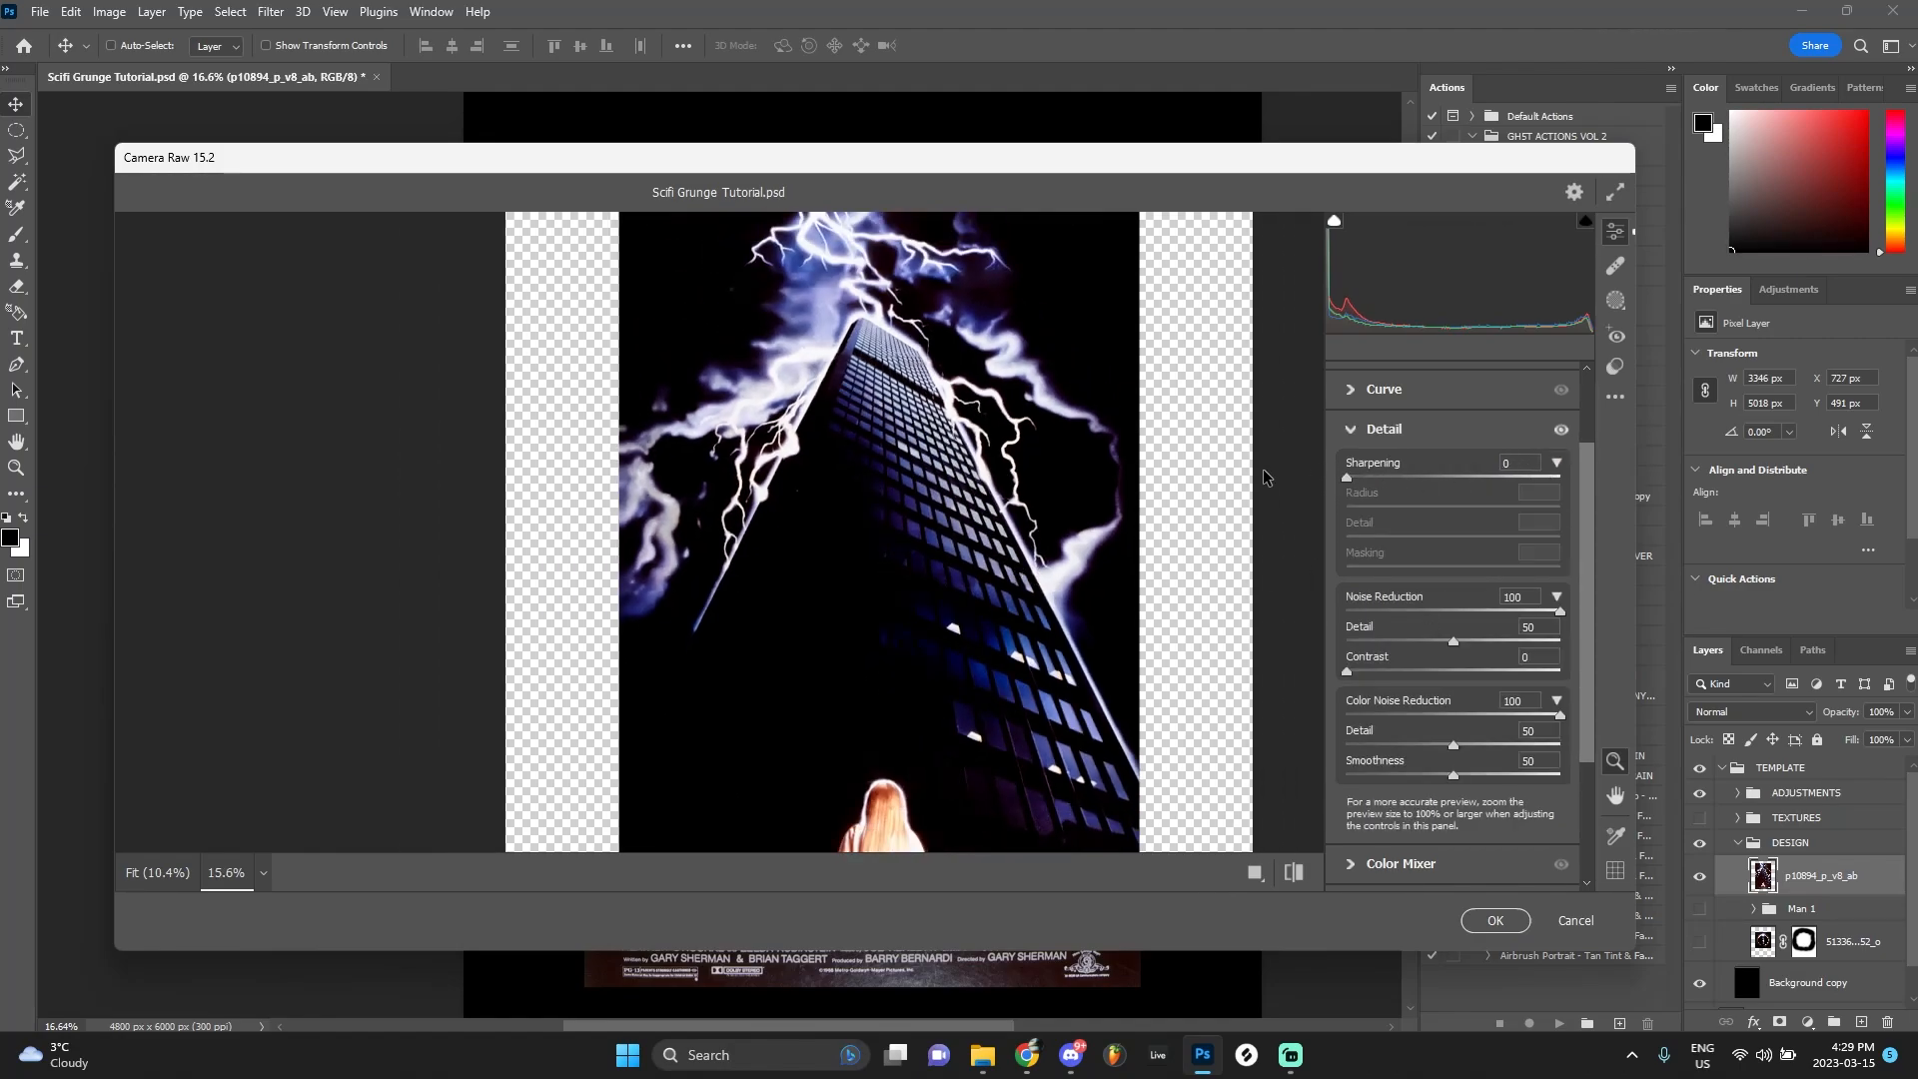
Try Sharpening at 150, compare the Detail adjustments on the skyscraper image, and apply the Camera Raw Filter
{"action": "key", "text": "ctrl+z"}
{"action": "key", "text": "ctrl+z"}
{"action": "key", "text": "ctrl+z"}
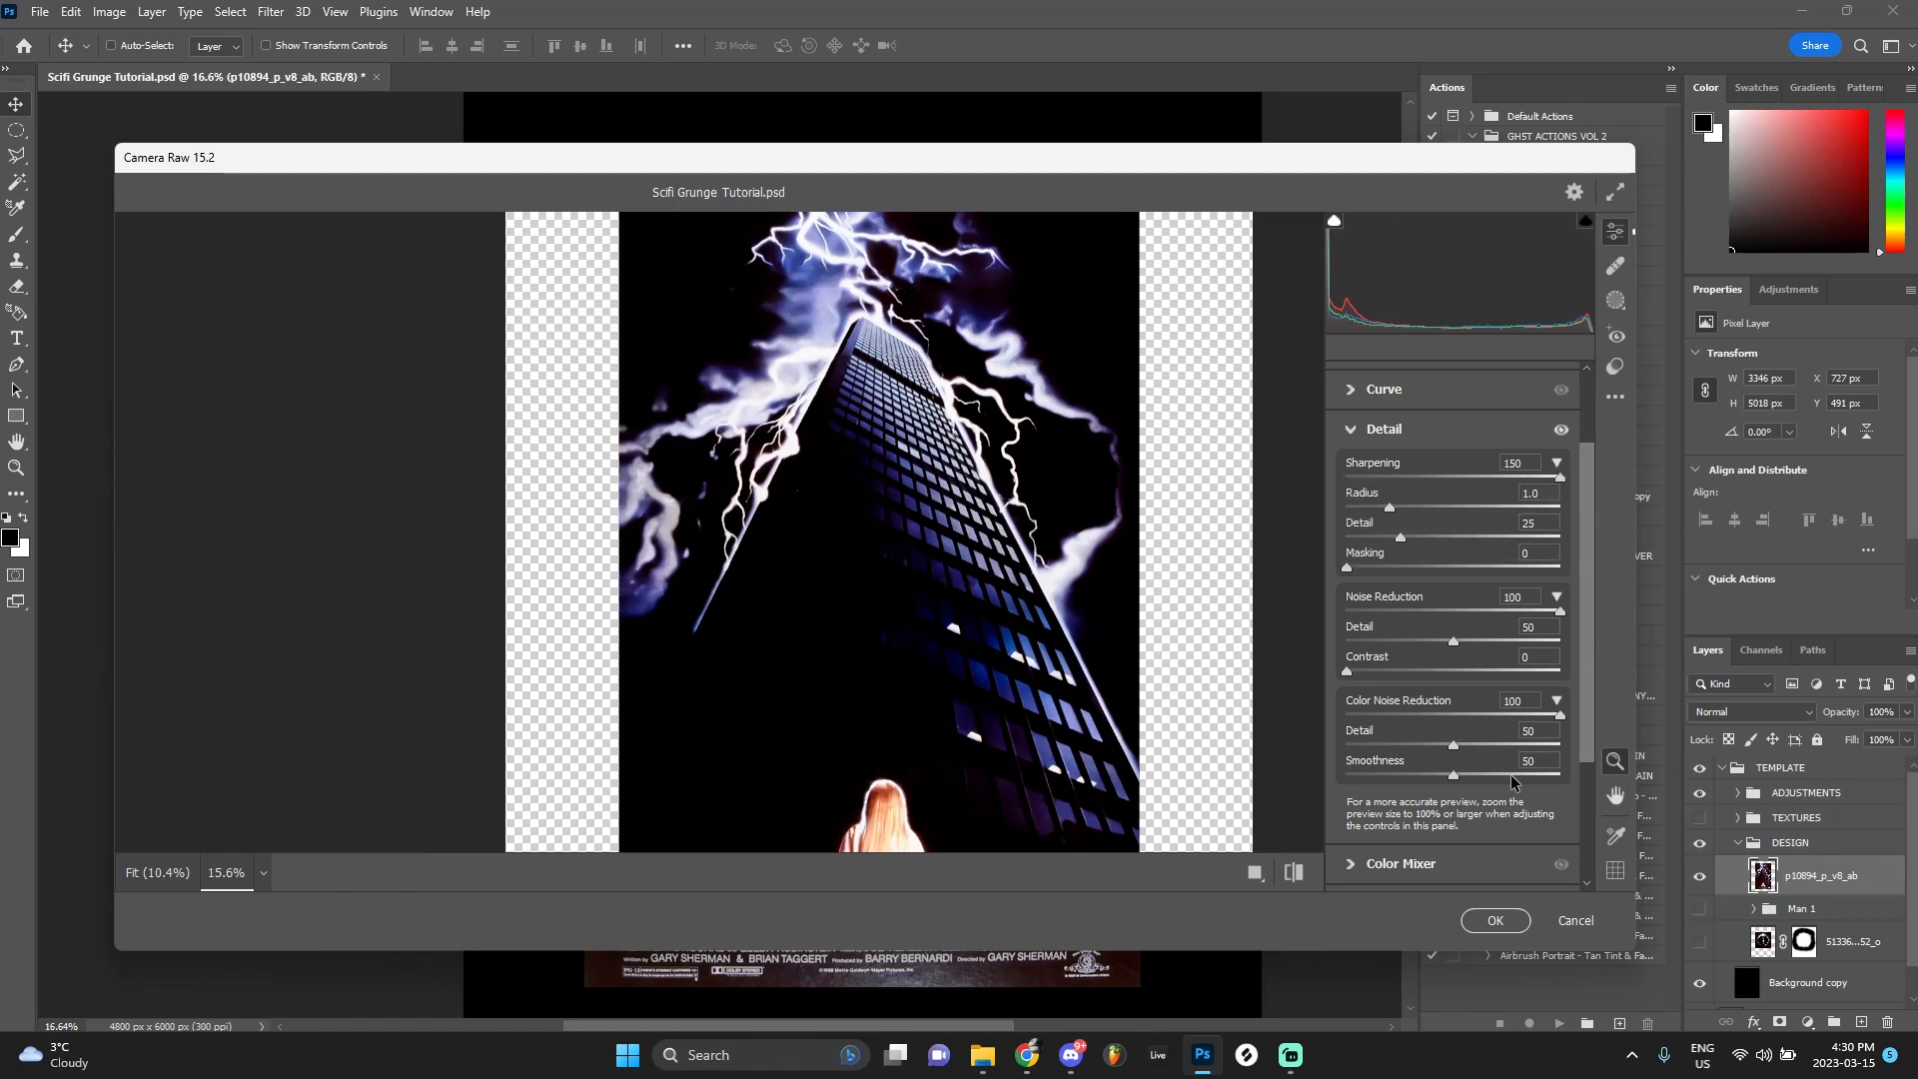
{"action": "left_click", "coordinate": [1561, 430]}
{"action": "left_click_drag", "start_coordinate": [1455, 483], "coordinate": [1318, 478]}
{"action": "left_click", "coordinate": [1495, 920]}
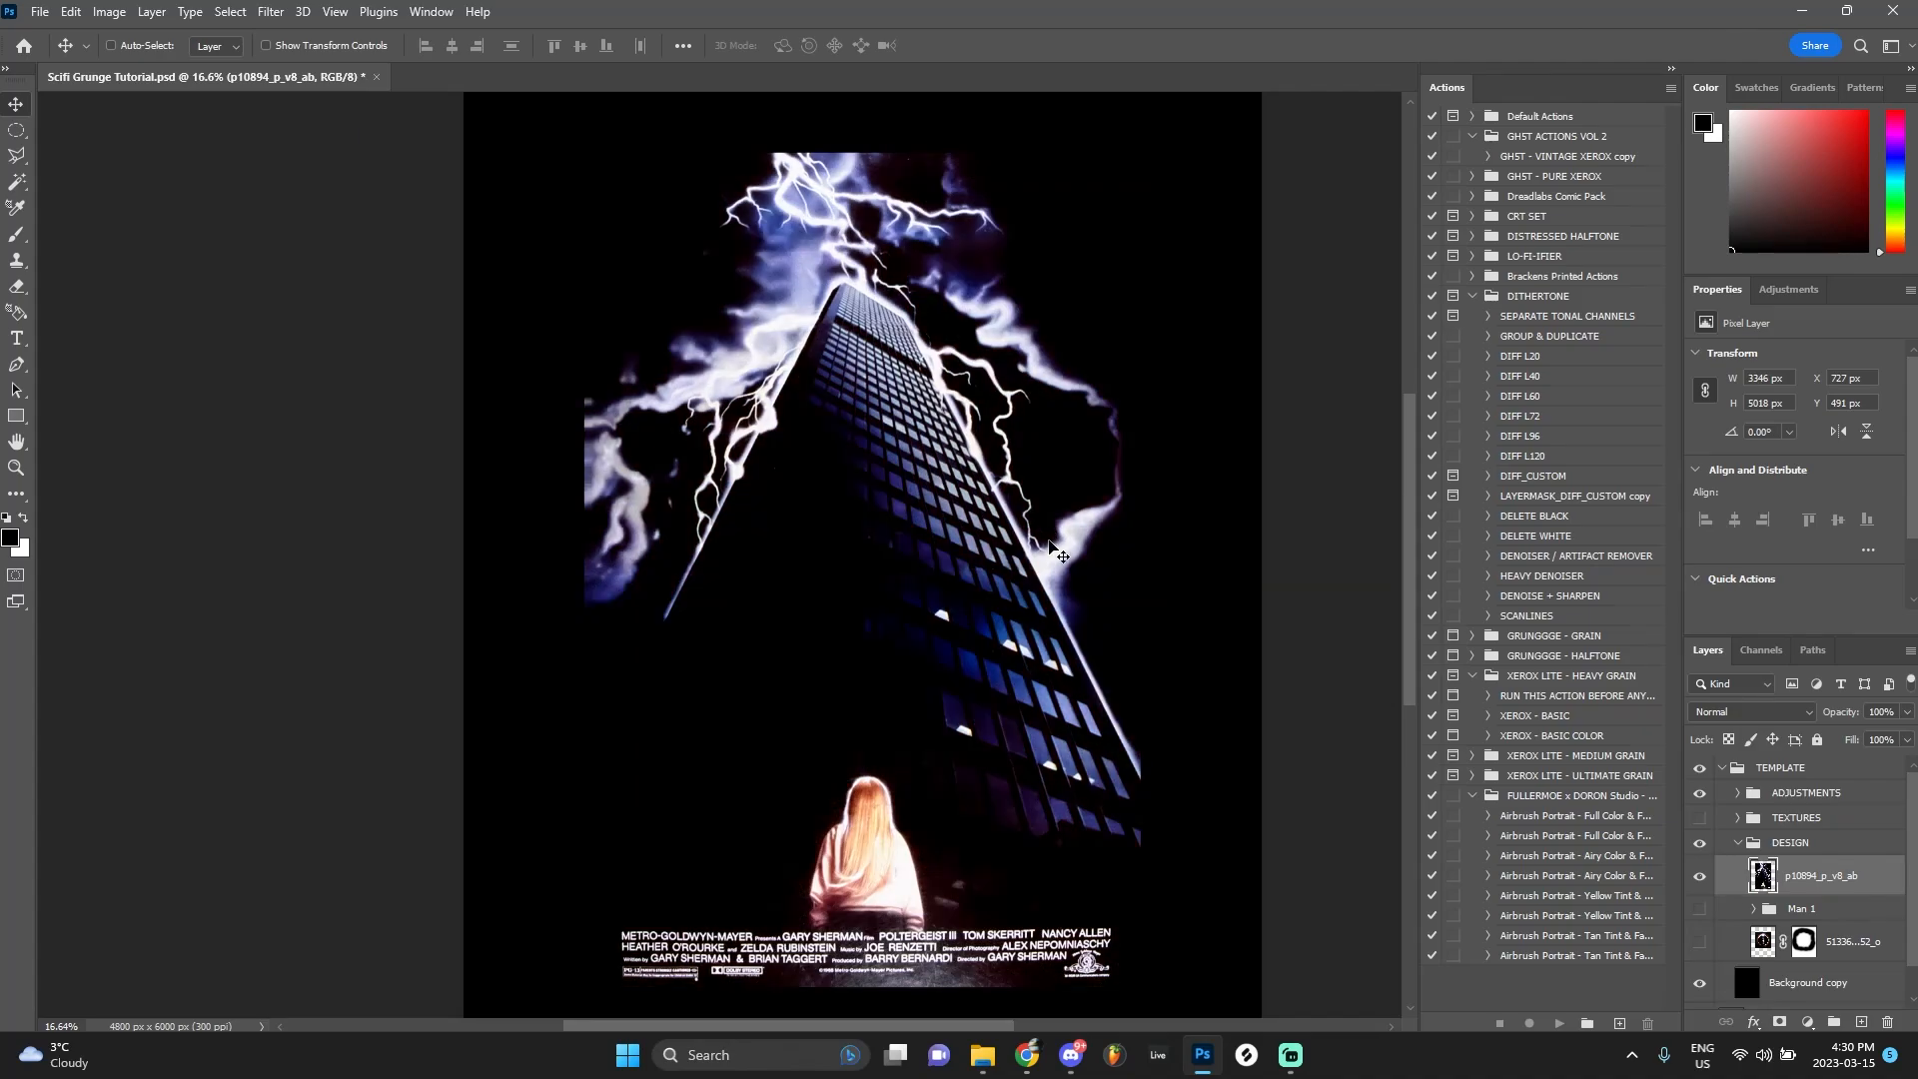
Show the TEXTURES group again over the skyscraper image
{"action": "left_click", "coordinate": [1700, 818]}
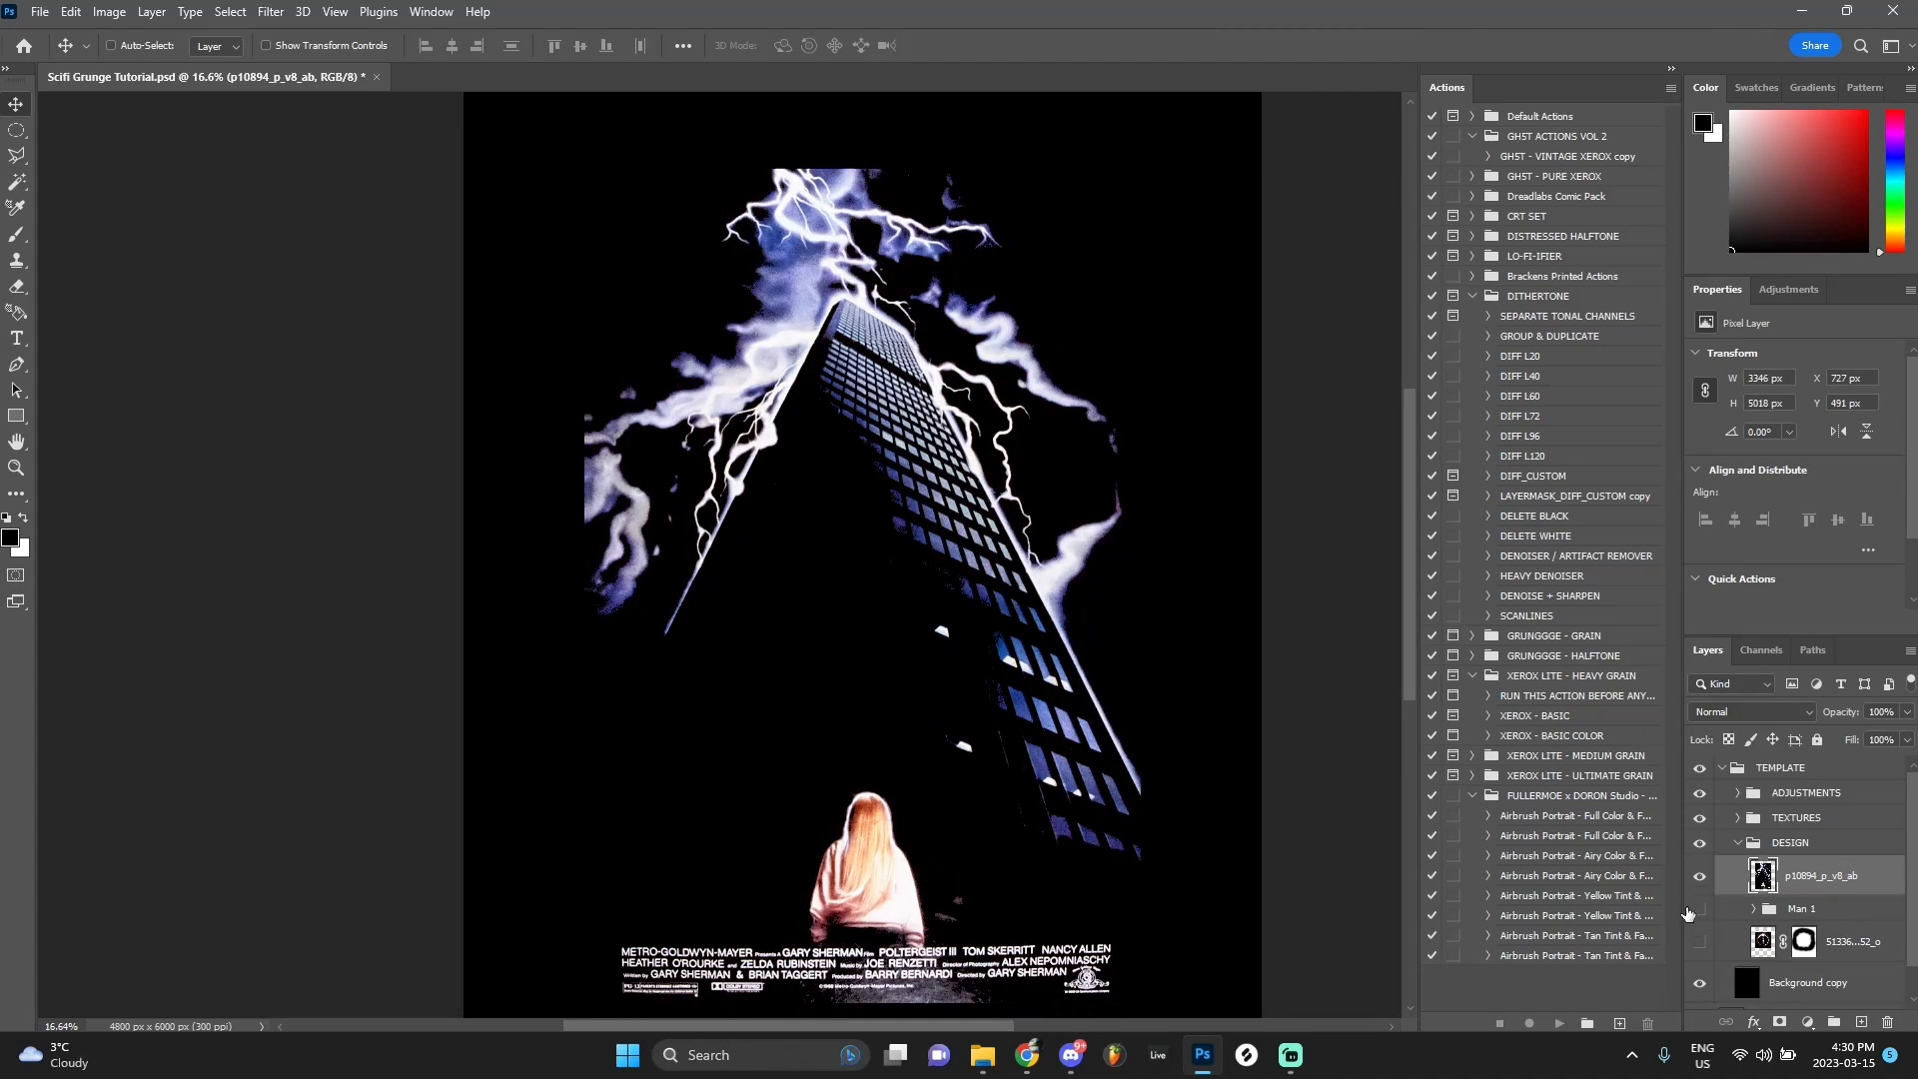
{"action": "scroll", "coordinate": [943, 534], "scroll_direction": "up", "scroll_amount": 6}
{"action": "scroll", "coordinate": [944, 534], "scroll_direction": "down", "scroll_amount": 4}
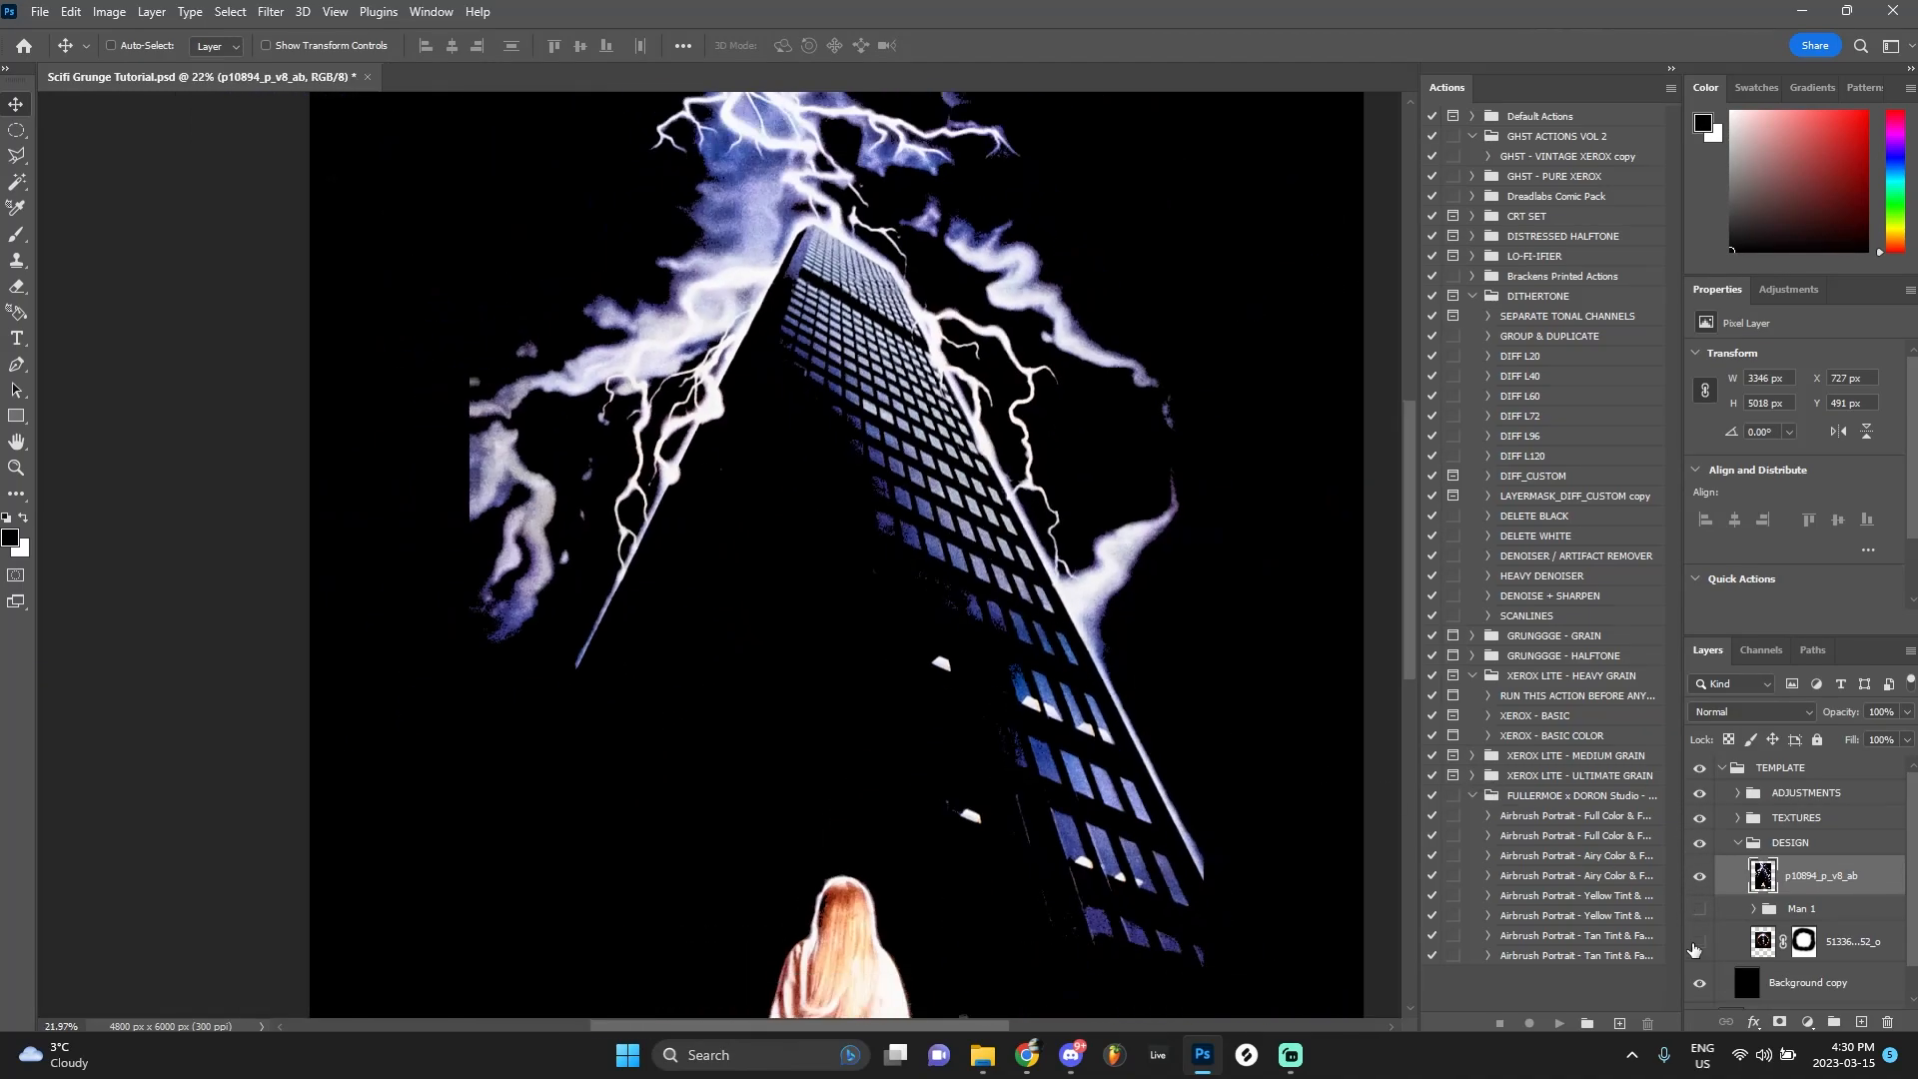
Bring back the Man 1 group and eclipse layer, and set the skyscraper layer's blend mode to Screen
{"action": "left_click", "coordinate": [1799, 912]}
{"action": "left_click", "coordinate": [1805, 879]}
{"action": "left_click", "coordinate": [1746, 713]}
{"action": "left_click", "coordinate": [1731, 699]}
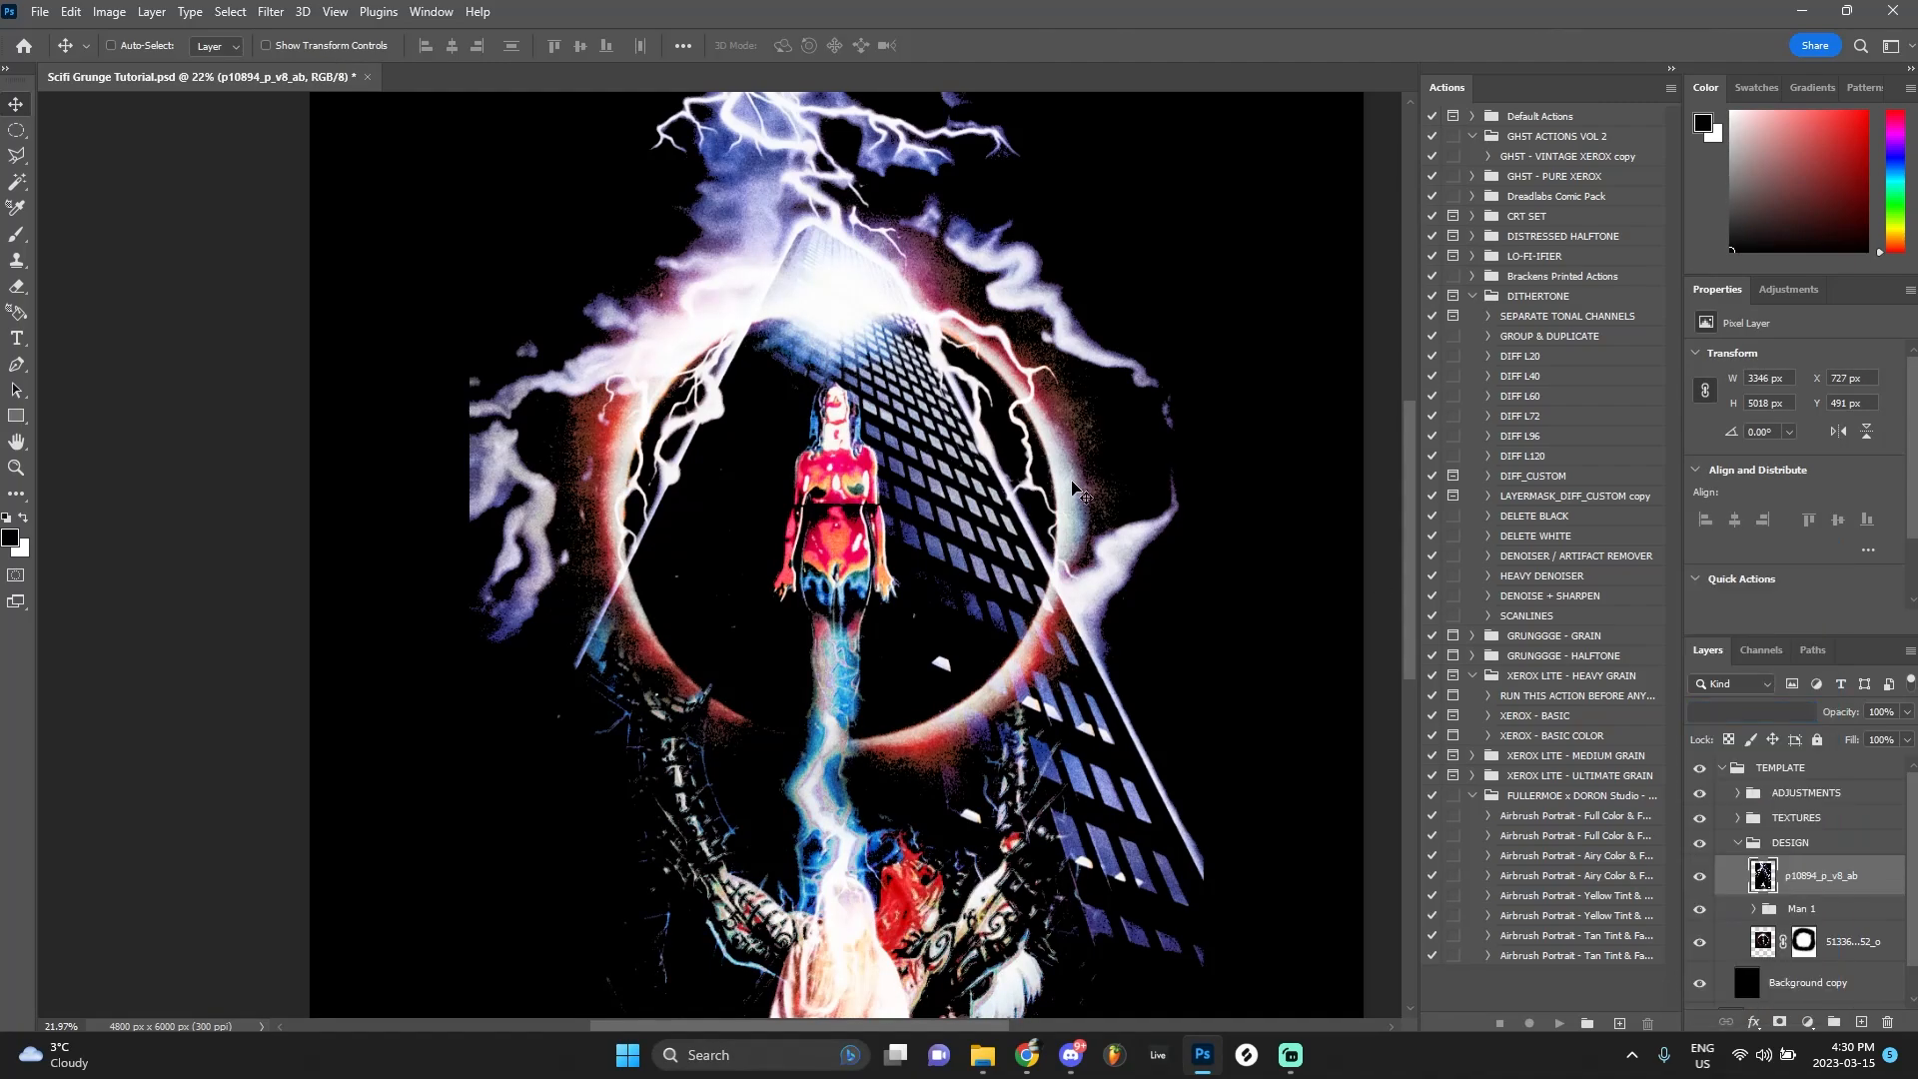
{"action": "scroll", "coordinate": [1074, 490], "scroll_direction": "down", "scroll_amount": 2}
{"action": "scroll", "coordinate": [974, 350], "scroll_direction": "up", "scroll_amount": 2}
{"action": "scroll", "coordinate": [973, 350], "scroll_direction": "down", "scroll_amount": 2}
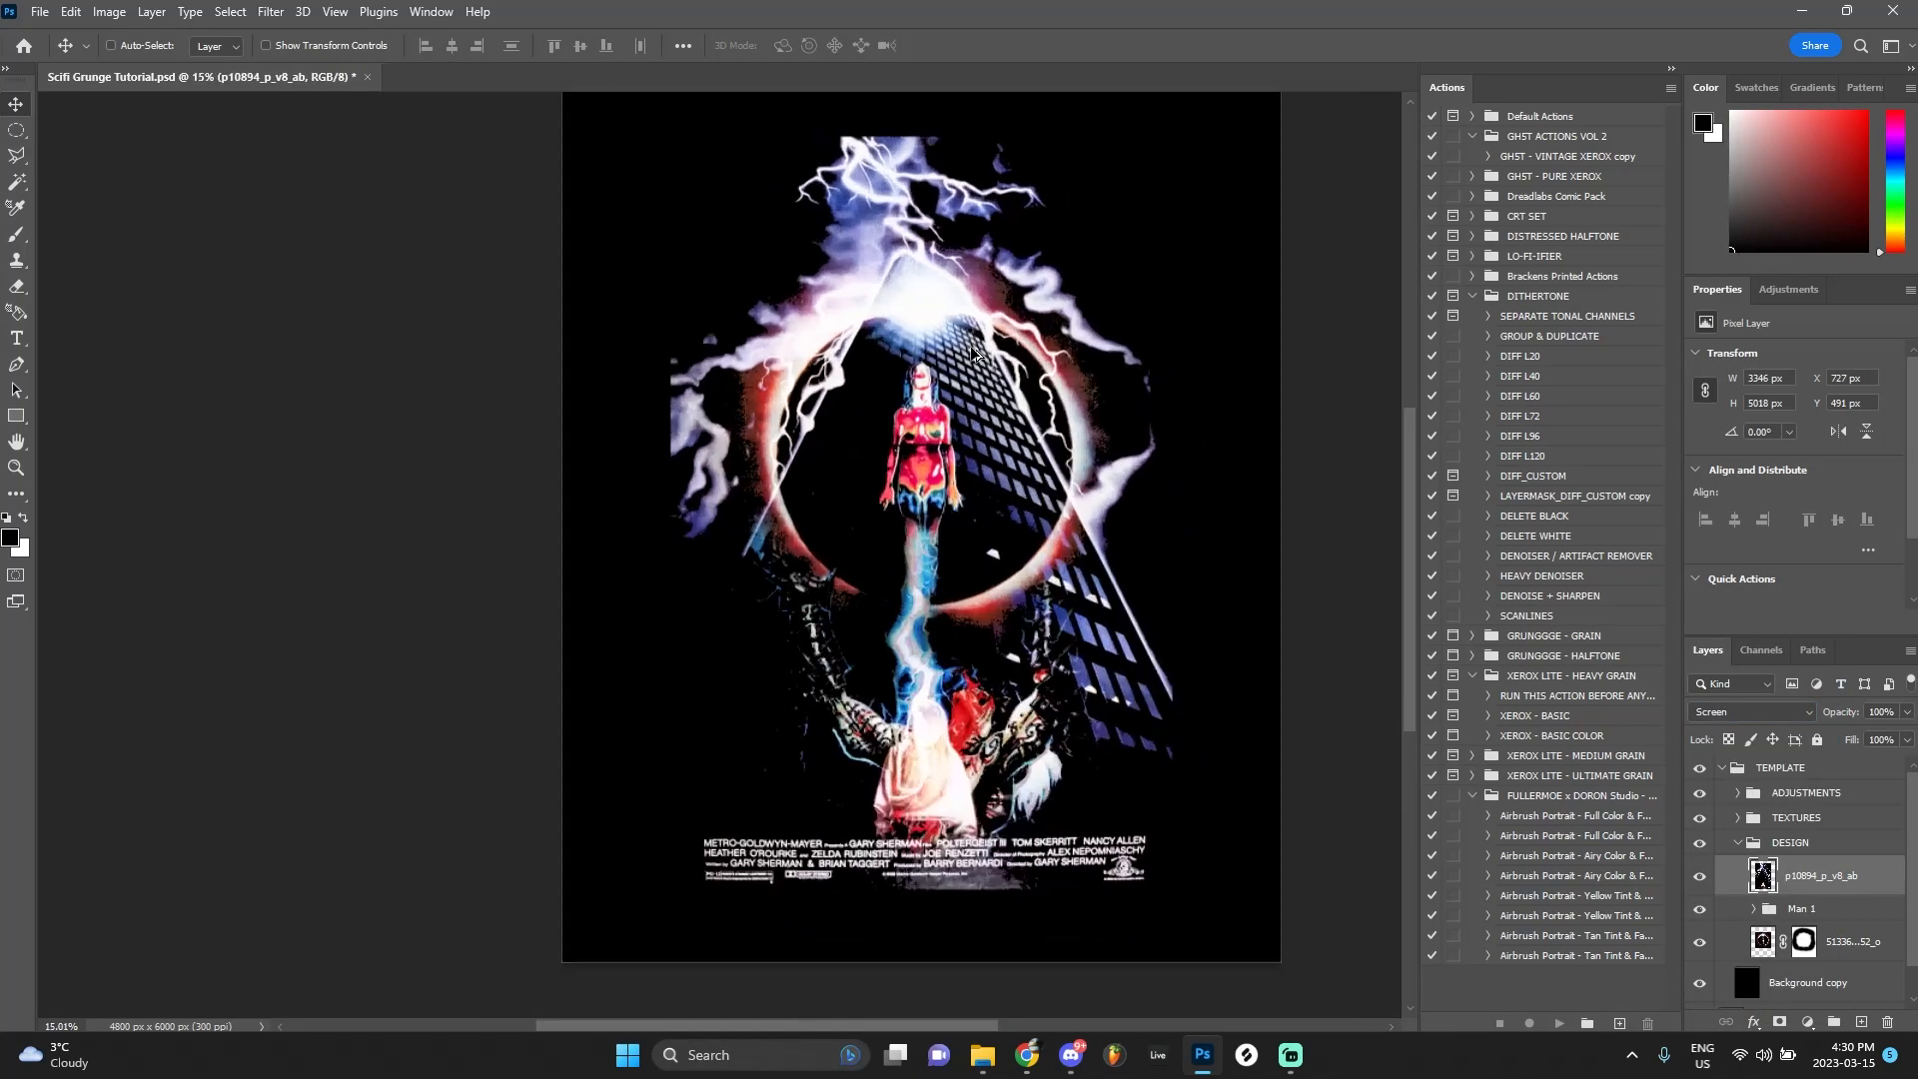
Try the skyscraper lower on the canvas, and isolate it by hiding the Man 1 group and eclipse layer
{"action": "left_click_drag", "start_coordinate": [990, 275], "coordinate": [981, 337]}
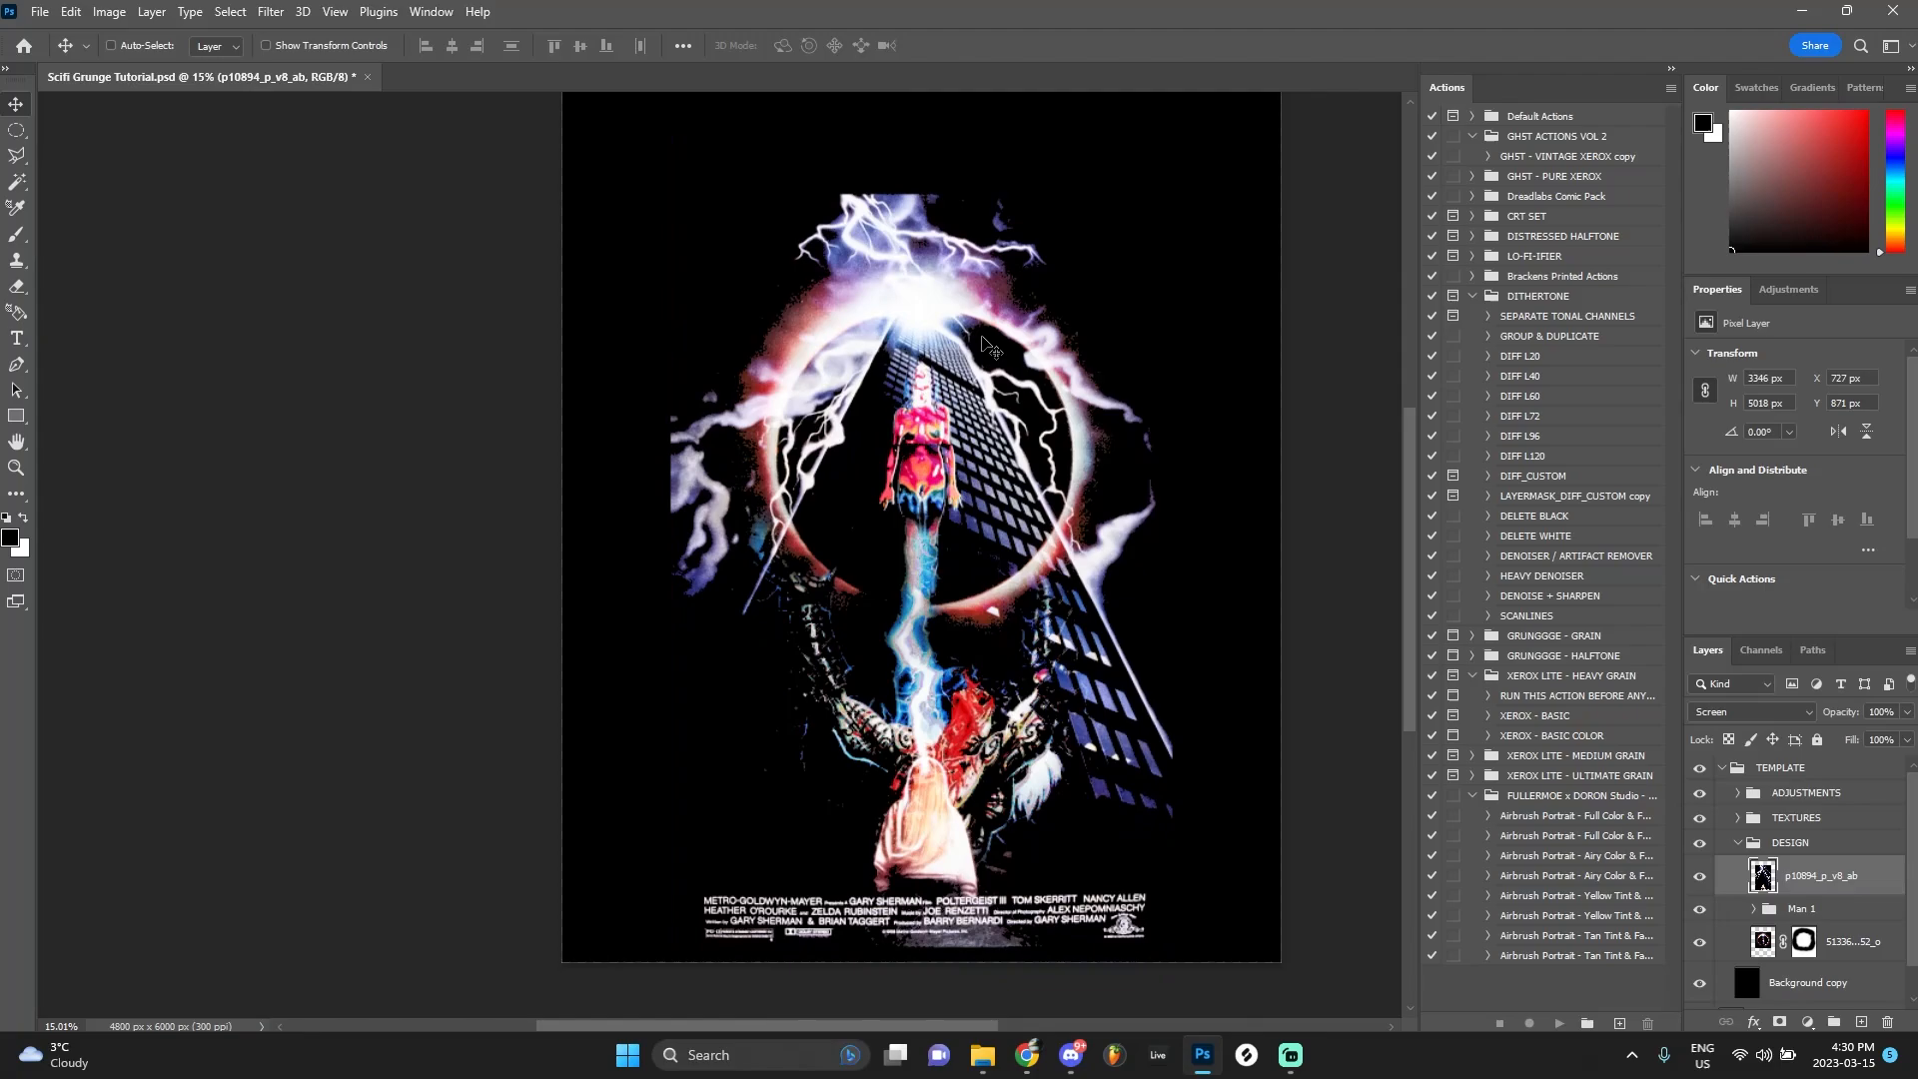
{"action": "left_click", "coordinate": [1698, 913]}
{"action": "left_click", "coordinate": [1698, 941]}
{"action": "scroll", "coordinate": [1332, 732], "scroll_direction": "up", "scroll_amount": 1}
{"action": "mouse_move", "coordinate": [918, 539]}
{"action": "left_mouse_down"}
{"action": "mouse_move", "coordinate": [912, 480]}
{"action": "mouse_move", "coordinate": [929, 527]}
{"action": "left_mouse_up"}
{"action": "scroll", "coordinate": [919, 500], "scroll_direction": "up", "scroll_amount": 3}
{"action": "scroll", "coordinate": [940, 532], "scroll_direction": "down", "scroll_amount": 1}
Select the girl and credit text below the skyscraper with the Polygonal Lasso, delete them and clear the selection
{"action": "key", "text": "l"}
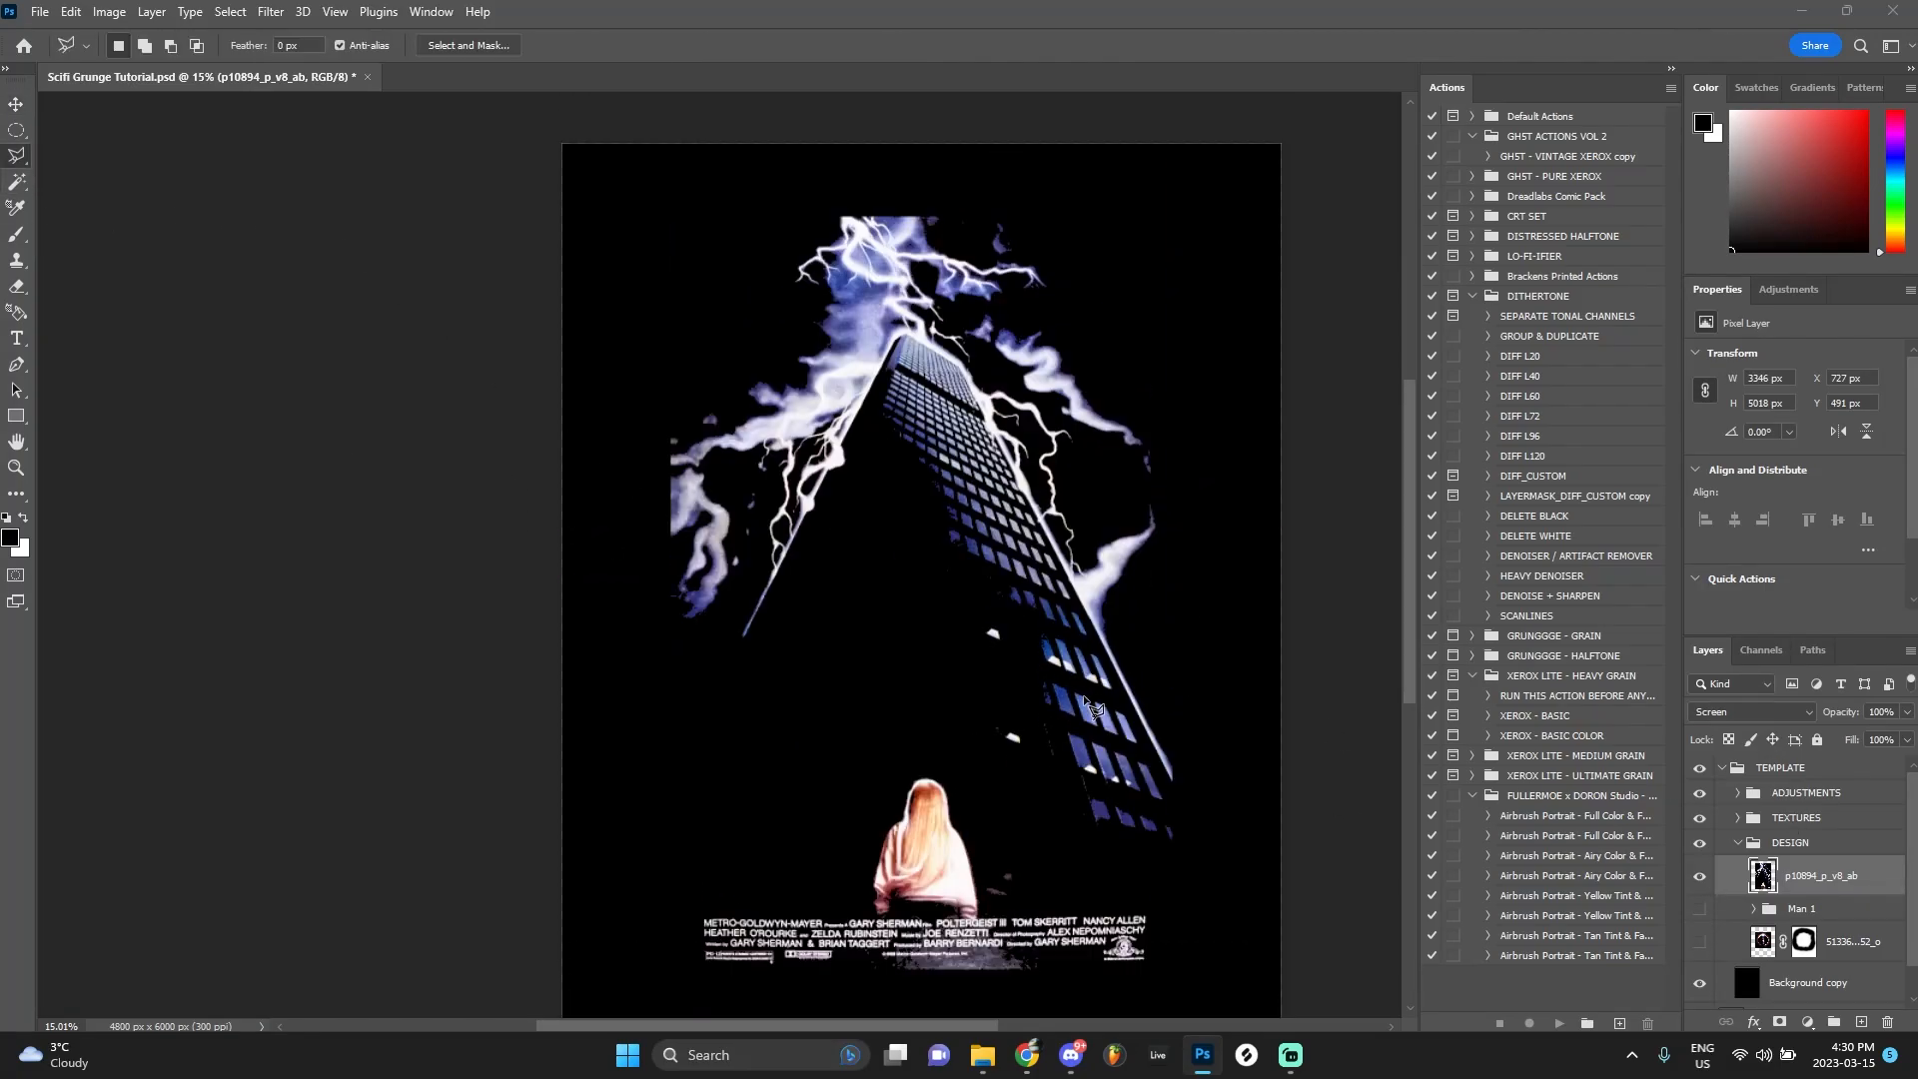
{"action": "scroll", "coordinate": [1189, 789], "scroll_direction": "up", "scroll_amount": 2}
{"action": "left_click", "coordinate": [932, 724]}
{"action": "left_click", "coordinate": [834, 622]}
{"action": "left_click", "coordinate": [379, 716]}
{"action": "left_click", "coordinate": [412, 969]}
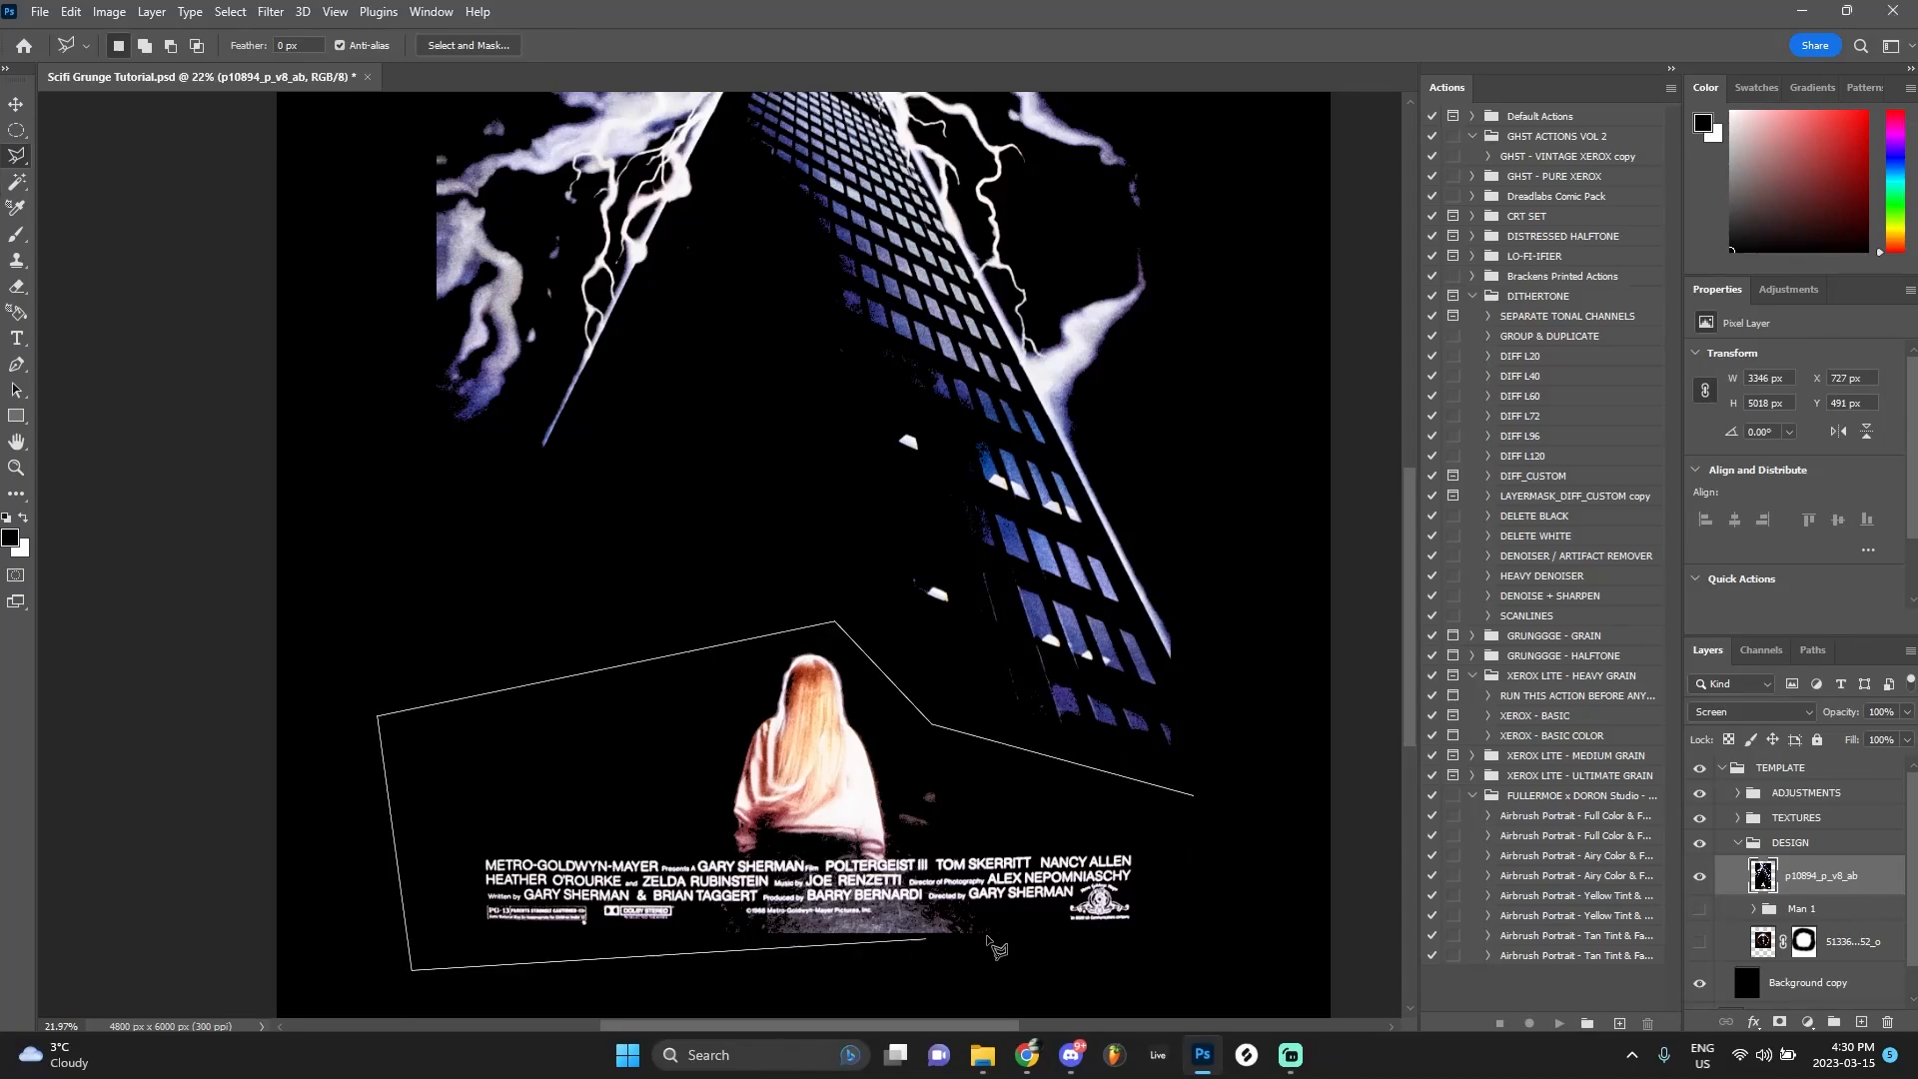
{"action": "left_click", "coordinate": [1206, 971]}
{"action": "left_click", "coordinate": [1195, 797]}
{"action": "key", "text": "Delete"}
{"action": "right_click", "coordinate": [1083, 303]}
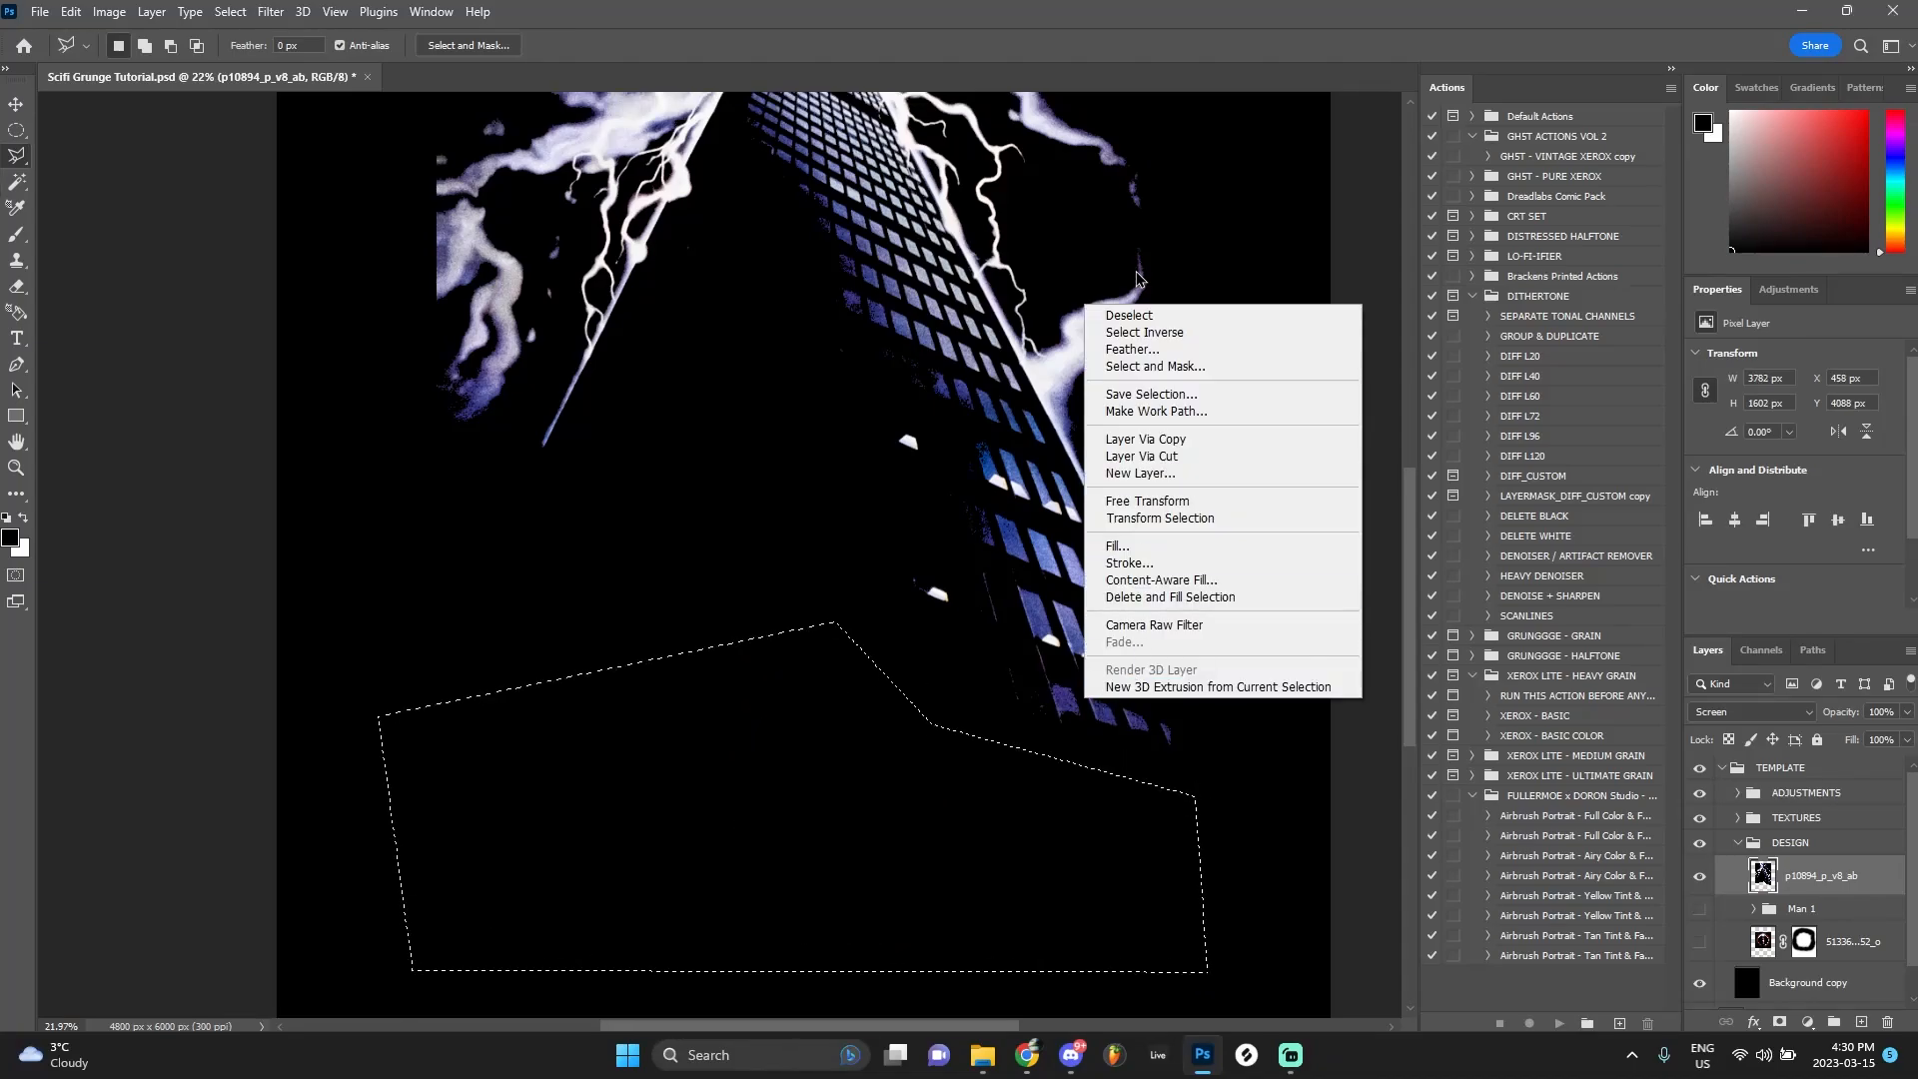
{"action": "left_click", "coordinate": [1114, 316]}
Show the Man 1 group and eclipse layer again together with the cleaned skyscraper image
{"action": "key", "text": "ctrl+t"}
{"action": "scroll", "coordinate": [386, 342], "scroll_direction": "down", "scroll_amount": 3}
{"action": "key", "text": "Return"}
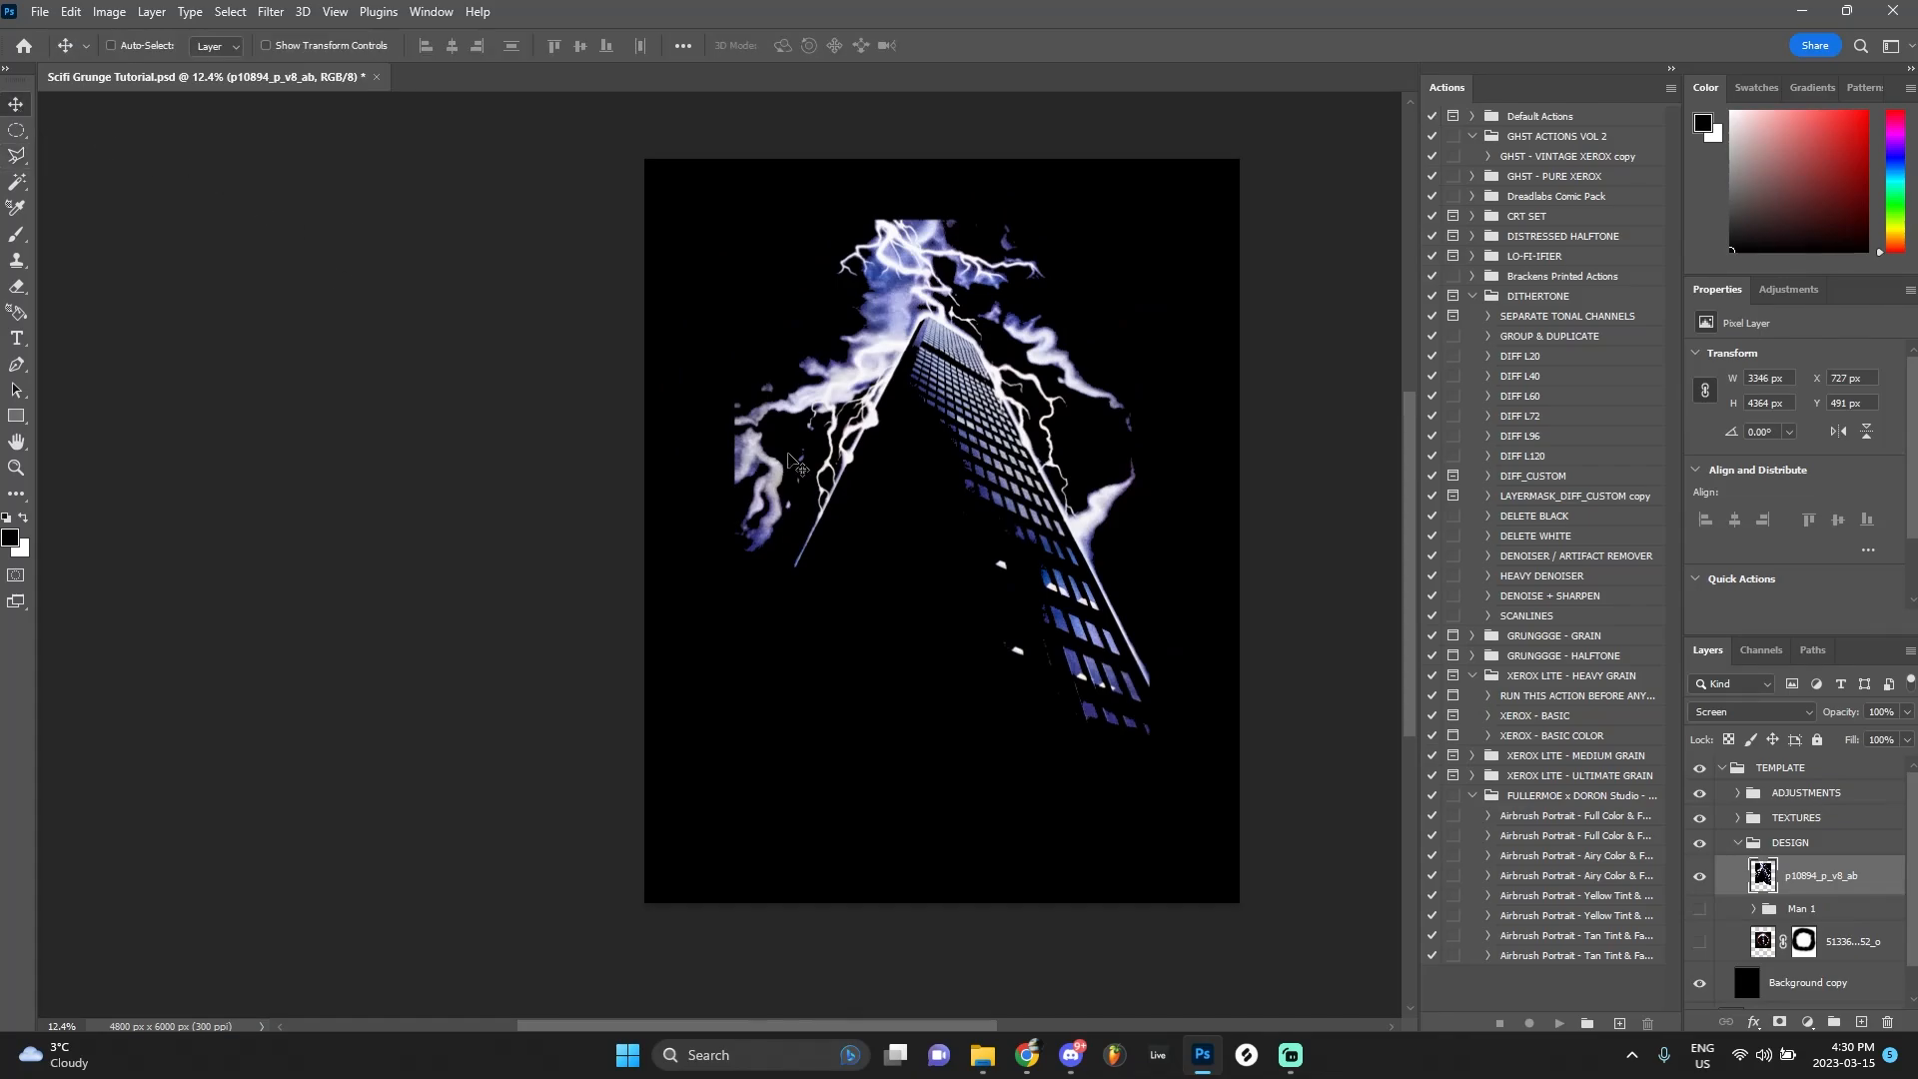
{"action": "left_click_drag", "start_coordinate": [1695, 936], "coordinate": [1695, 921]}
{"action": "scroll", "coordinate": [1148, 399], "scroll_direction": "up", "scroll_amount": 4}
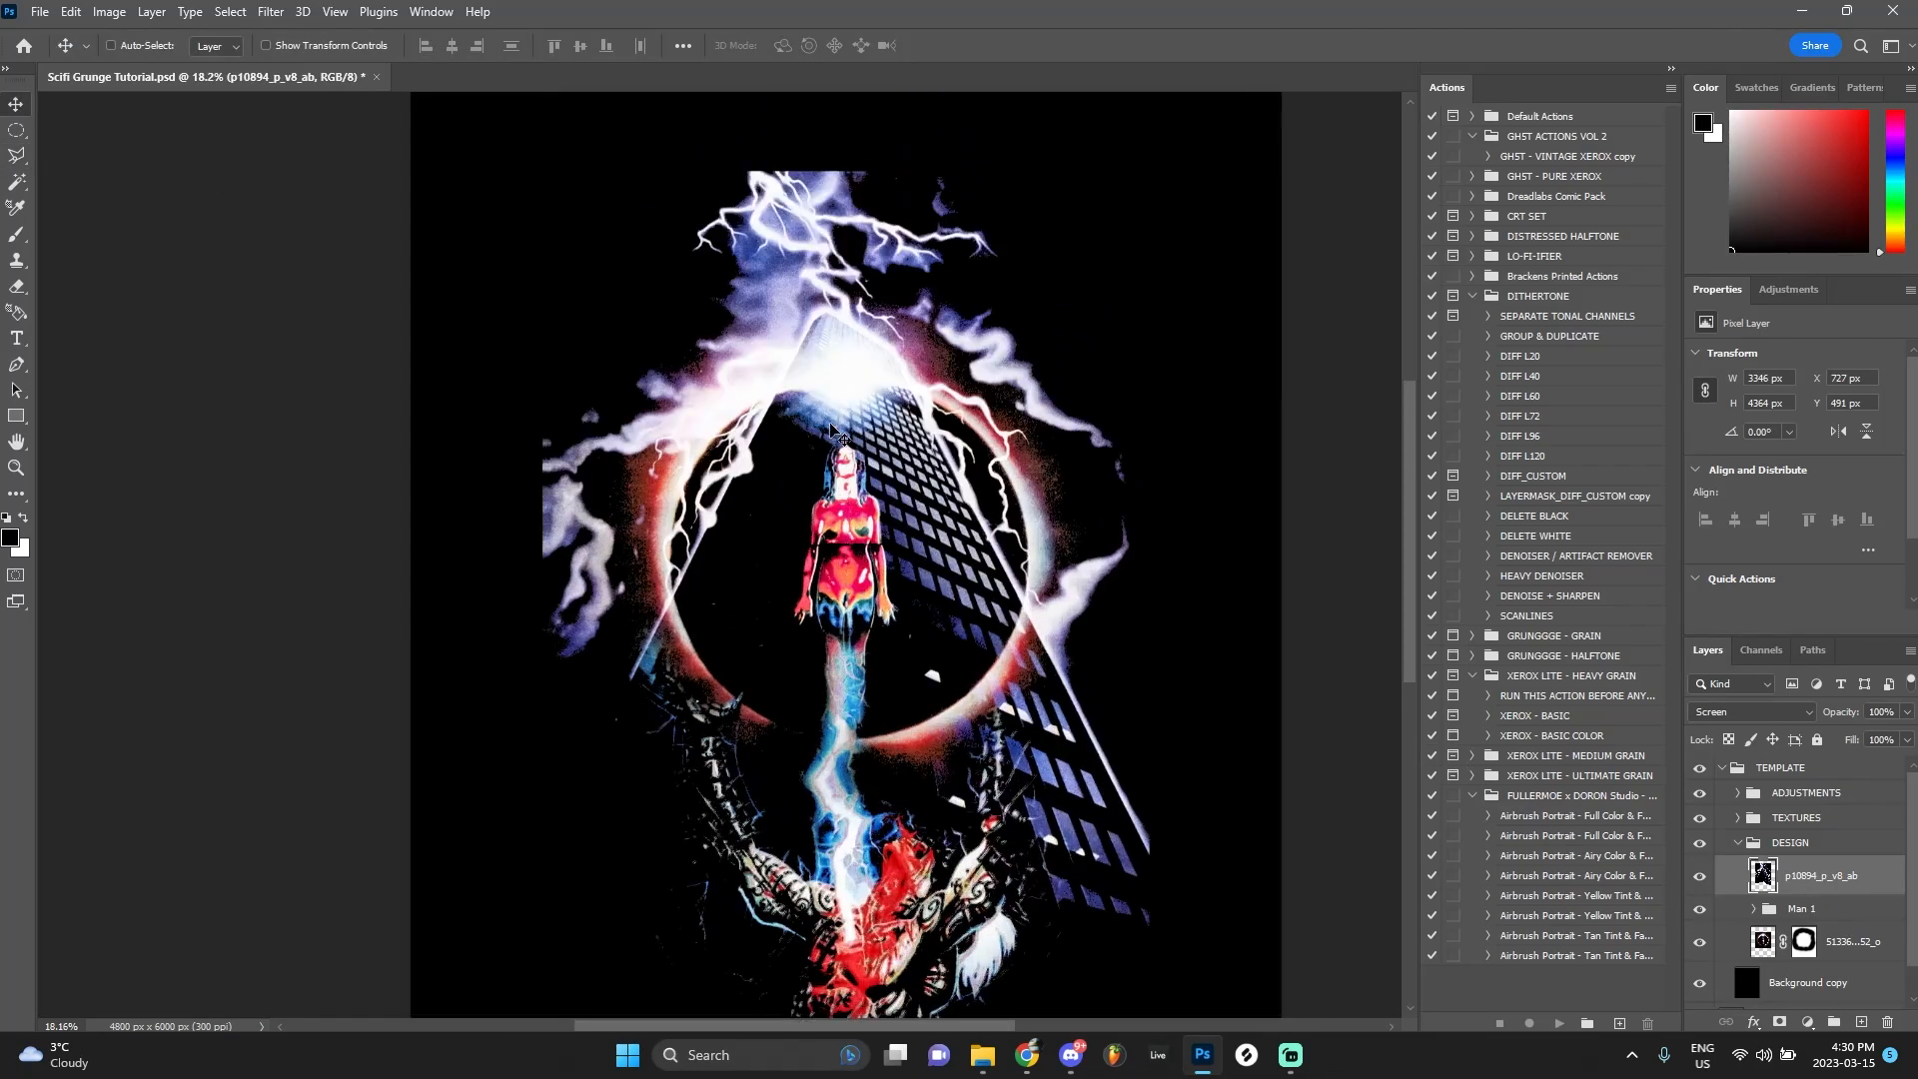
Move the skyscraper image down behind the woman and scale it to about 3086 by 4024 px
{"action": "scroll", "coordinate": [880, 318], "scroll_direction": "down", "scroll_amount": 3}
{"action": "left_click_drag", "start_coordinate": [876, 316], "coordinate": [865, 394]}
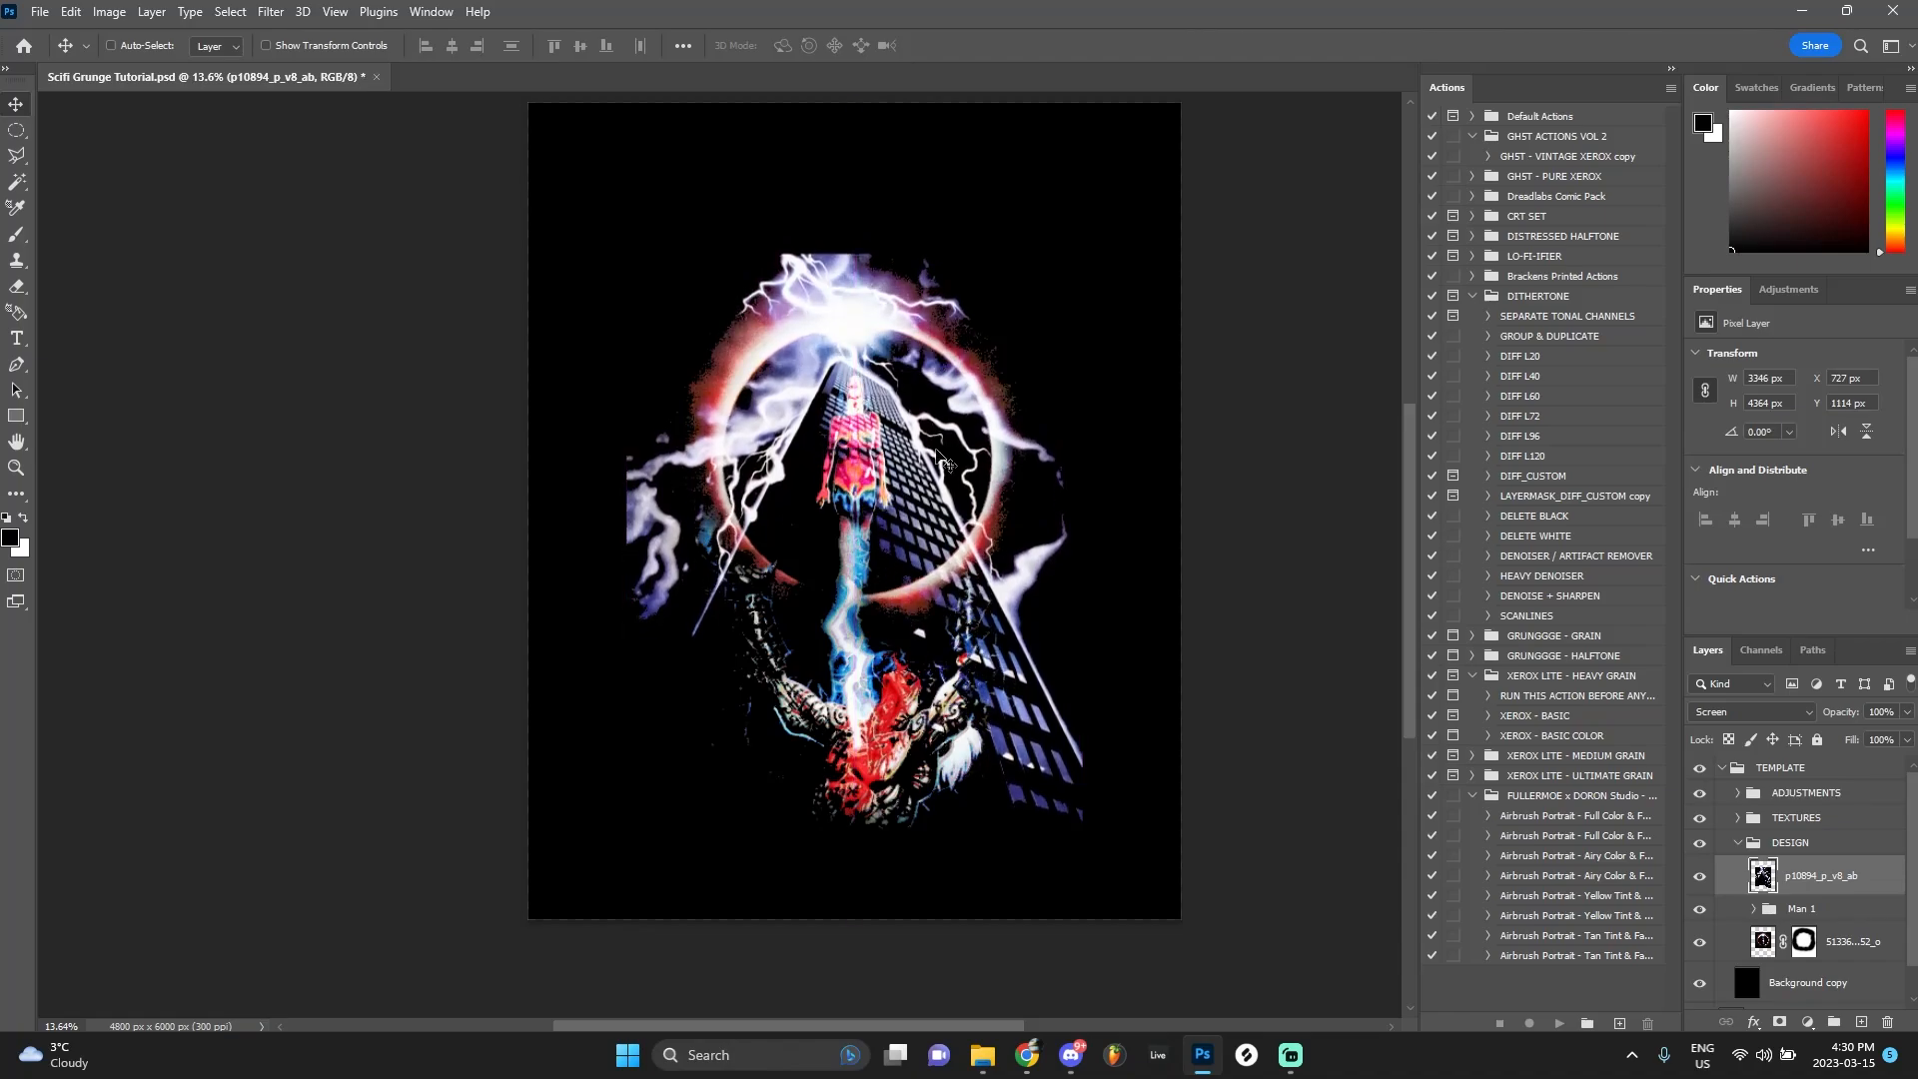
{"action": "scroll", "coordinate": [865, 394], "scroll_direction": "up", "scroll_amount": 2}
{"action": "scroll", "coordinate": [865, 394], "scroll_direction": "down", "scroll_amount": 1}
{"action": "key", "text": "ctrl+t"}
{"action": "left_click_drag", "start_coordinate": [840, 206], "coordinate": [840, 267]}
{"action": "key", "text": "Return"}
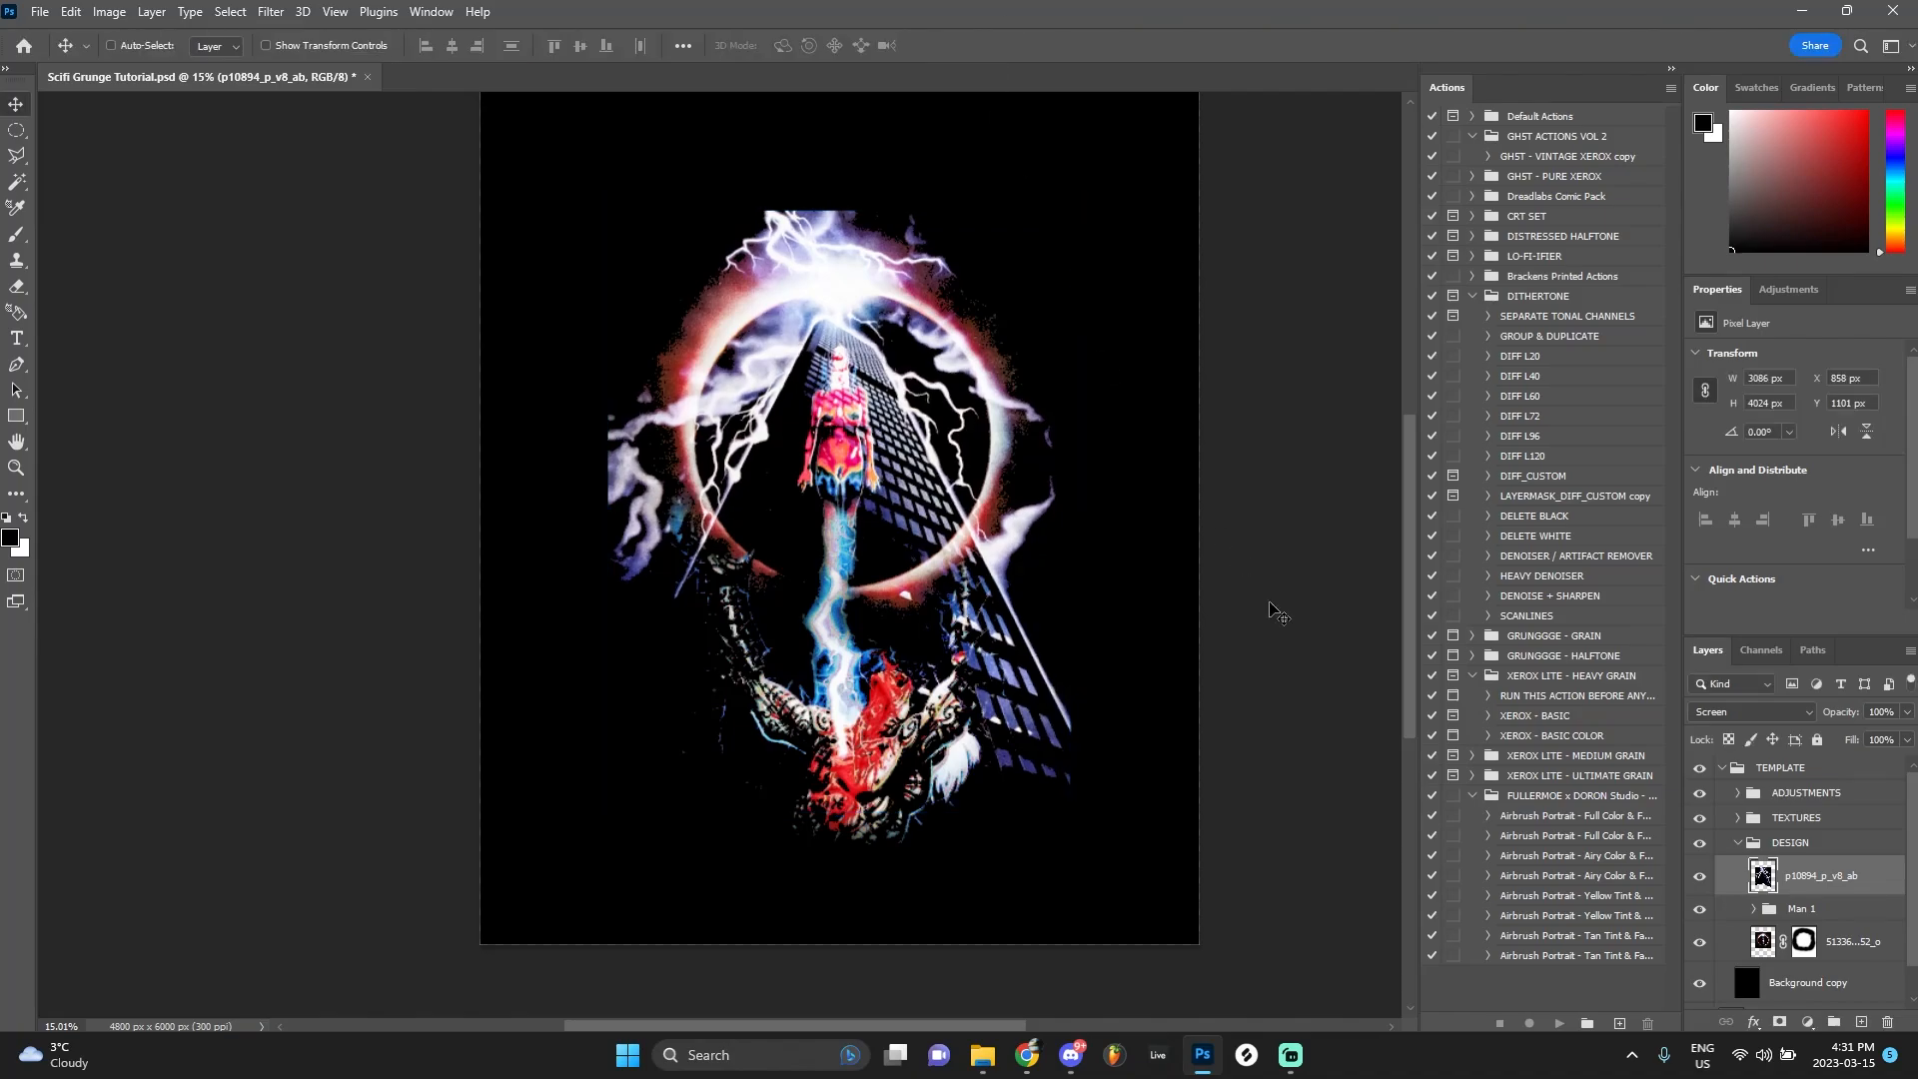
Hide the skyscraper layer with a black layer mask and ready a soft 1000 px brush
{"action": "left_click", "coordinate": [1778, 1020]}
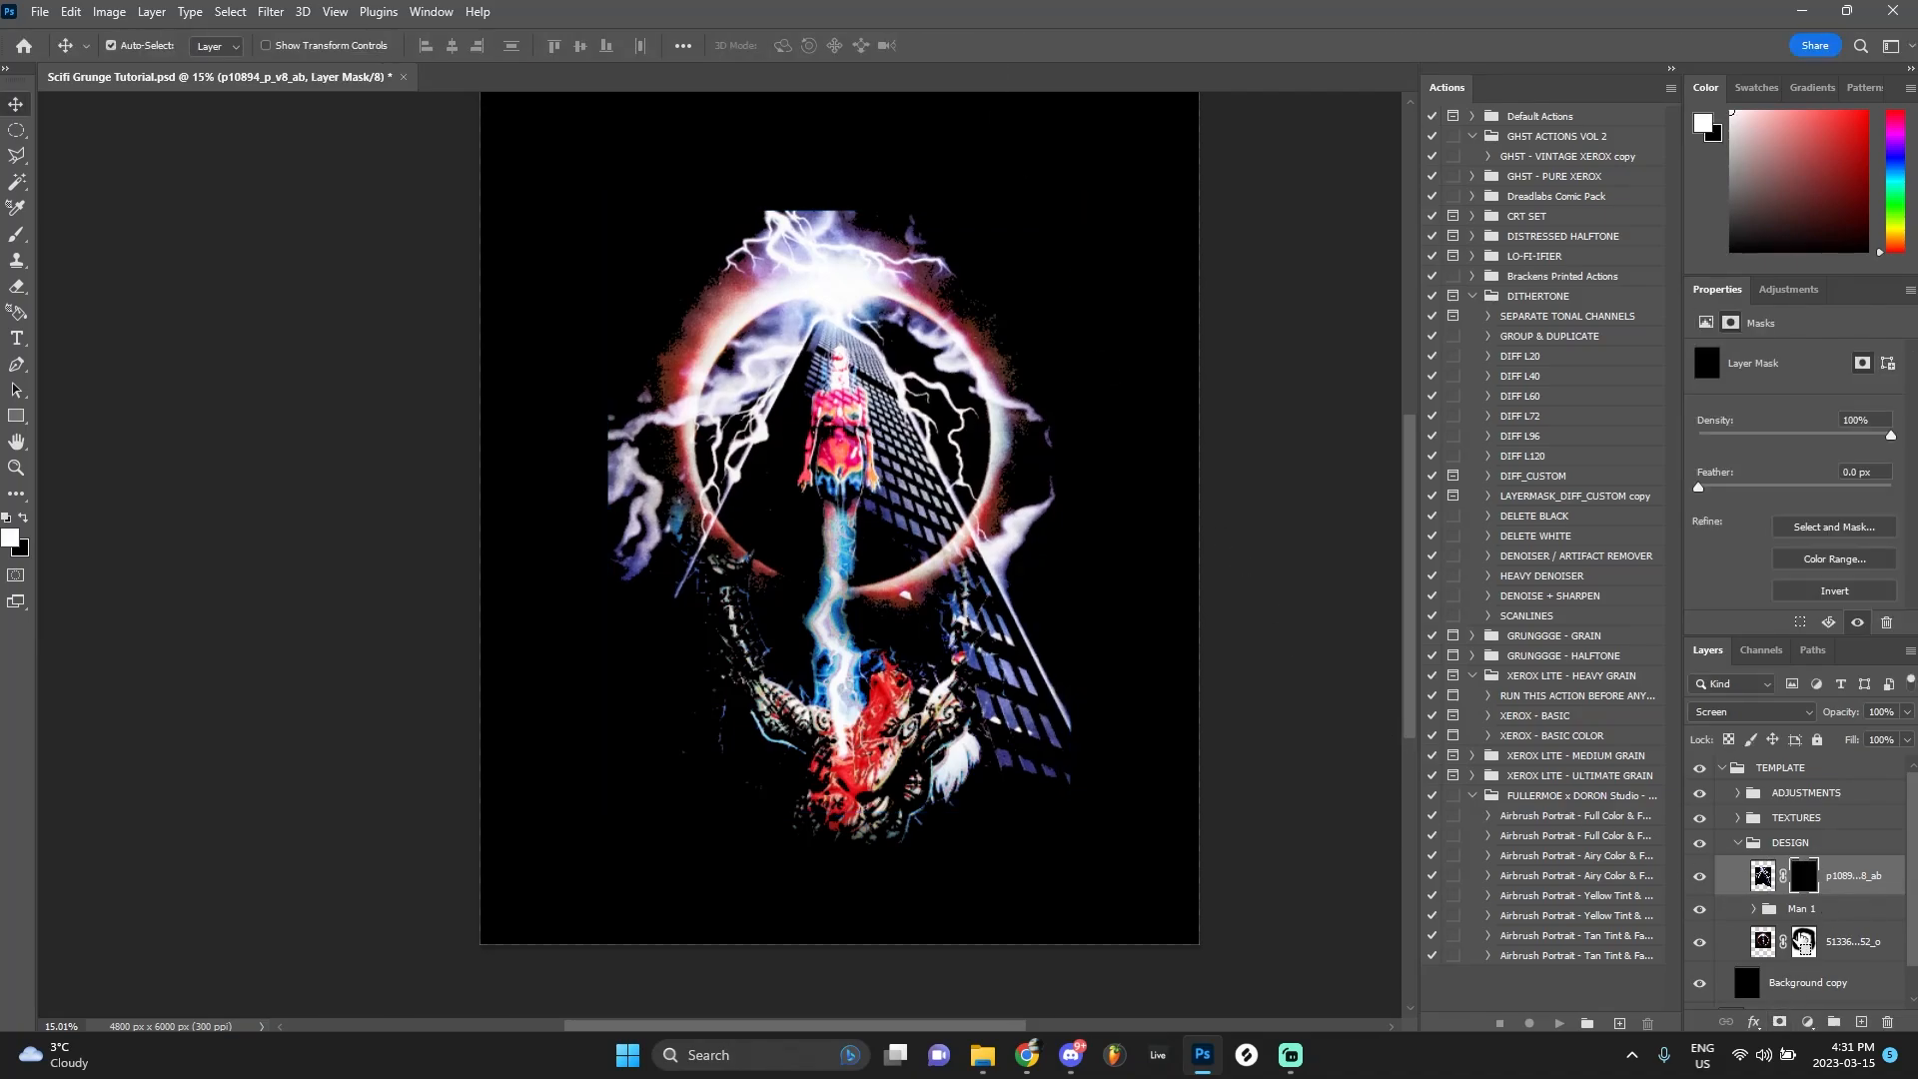
{"action": "left_click", "coordinate": [16, 234]}
{"action": "scroll", "coordinate": [599, 540], "scroll_direction": "up", "scroll_amount": 3}
{"action": "scroll", "coordinate": [559, 540], "scroll_direction": "down", "scroll_amount": 3}
{"action": "key", "text": "x"}
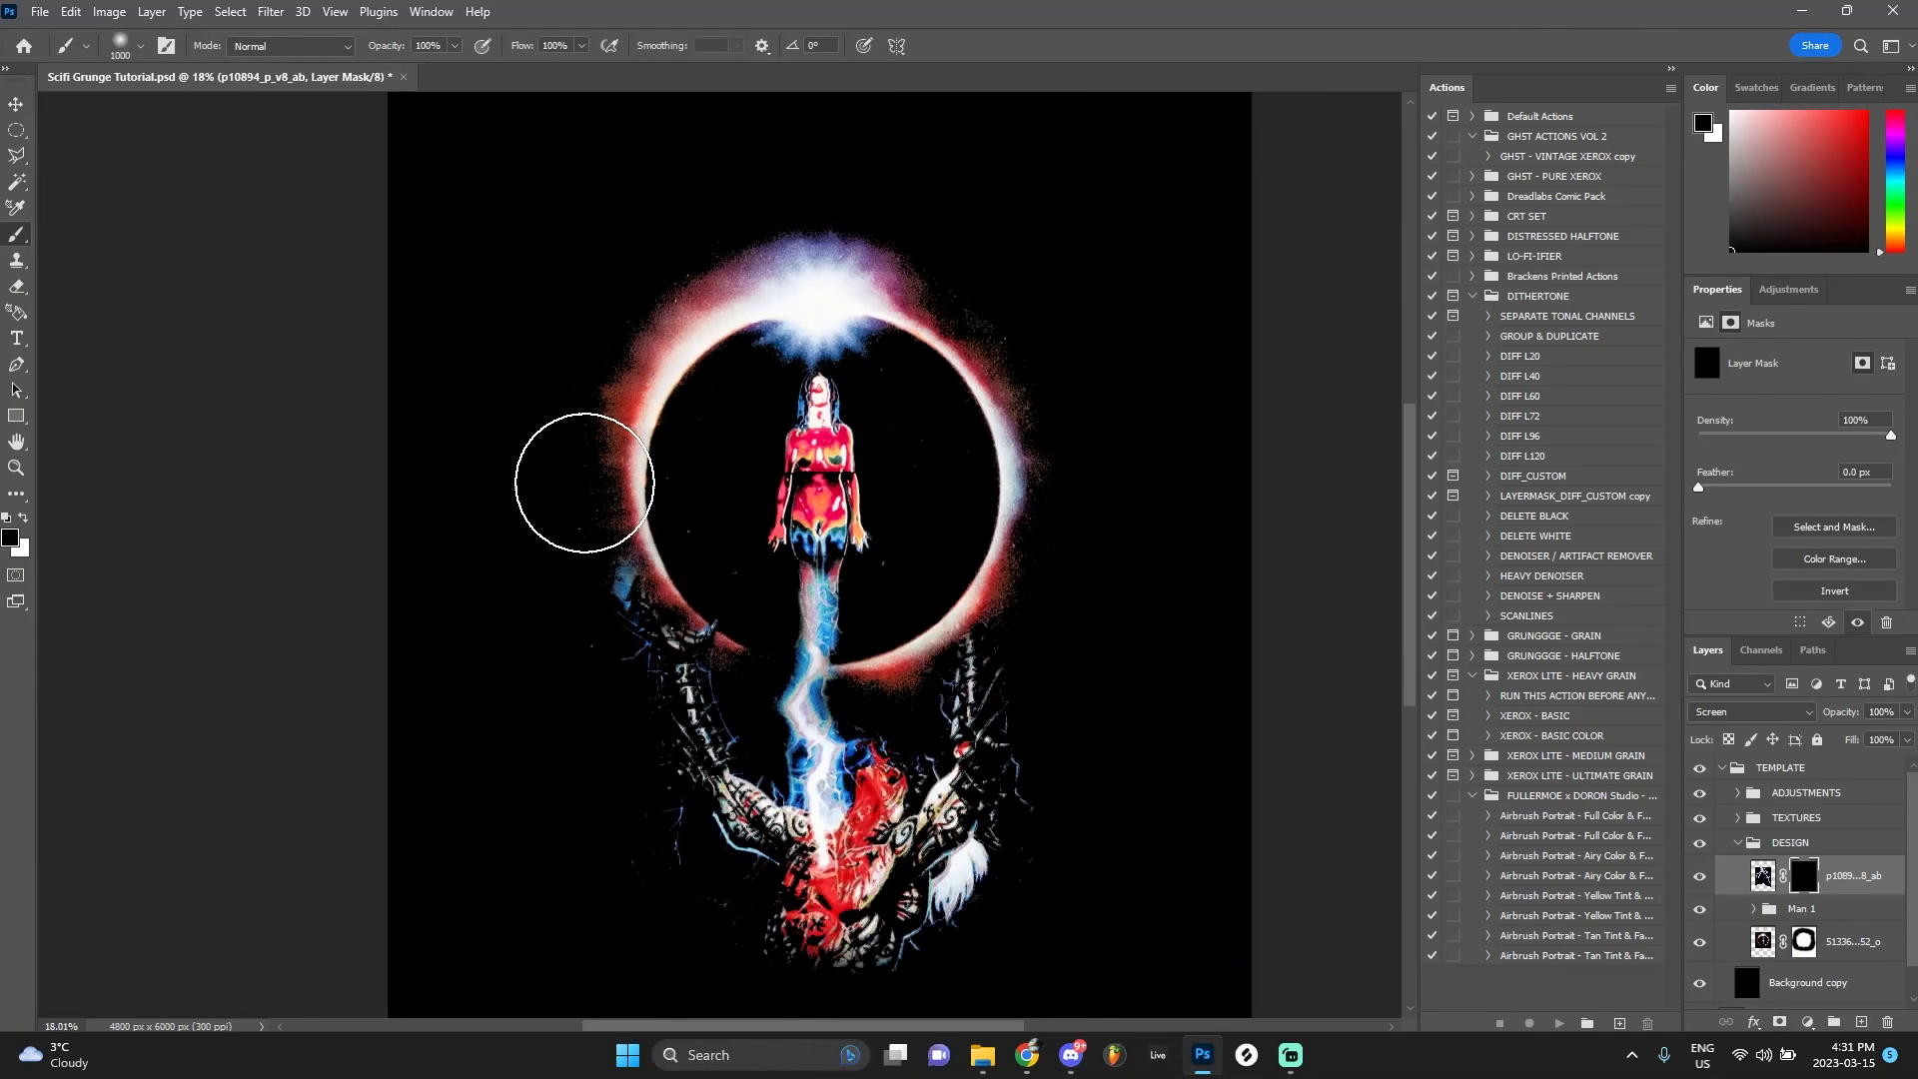
Try painting white on the skyscraper's black mask to reveal clouds and lightning around the eclipse, reducing the brush to 300 px
{"action": "key", "text": "x"}
{"action": "mouse_move", "coordinate": [724, 254]}
{"action": "left_mouse_down"}
{"action": "mouse_move", "coordinate": [787, 245]}
{"action": "mouse_move", "coordinate": [738, 251]}
{"action": "mouse_move", "coordinate": [778, 215]}
{"action": "mouse_move", "coordinate": [920, 256]}
{"action": "mouse_move", "coordinate": [957, 241]}
{"action": "mouse_move", "coordinate": [956, 318]}
{"action": "mouse_move", "coordinate": [1006, 349]}
{"action": "mouse_move", "coordinate": [1051, 513]}
{"action": "mouse_move", "coordinate": [1047, 440]}
{"action": "mouse_move", "coordinate": [979, 274]}
{"action": "mouse_move", "coordinate": [585, 397]}
{"action": "mouse_move", "coordinate": [587, 541]}
{"action": "mouse_move", "coordinate": [600, 508]}
{"action": "mouse_move", "coordinate": [615, 628]}
{"action": "left_mouse_up"}
{"action": "key", "text": "ctrl+z"}
{"action": "key", "text": "bracketleft"}
{"action": "key", "text": "bracketleft"}
{"action": "key", "text": "bracketleft"}
{"action": "key", "text": "bracketleft"}
{"action": "key", "text": "bracketleft"}
{"action": "key", "text": "bracketleft"}
{"action": "key", "text": "bracketleft"}
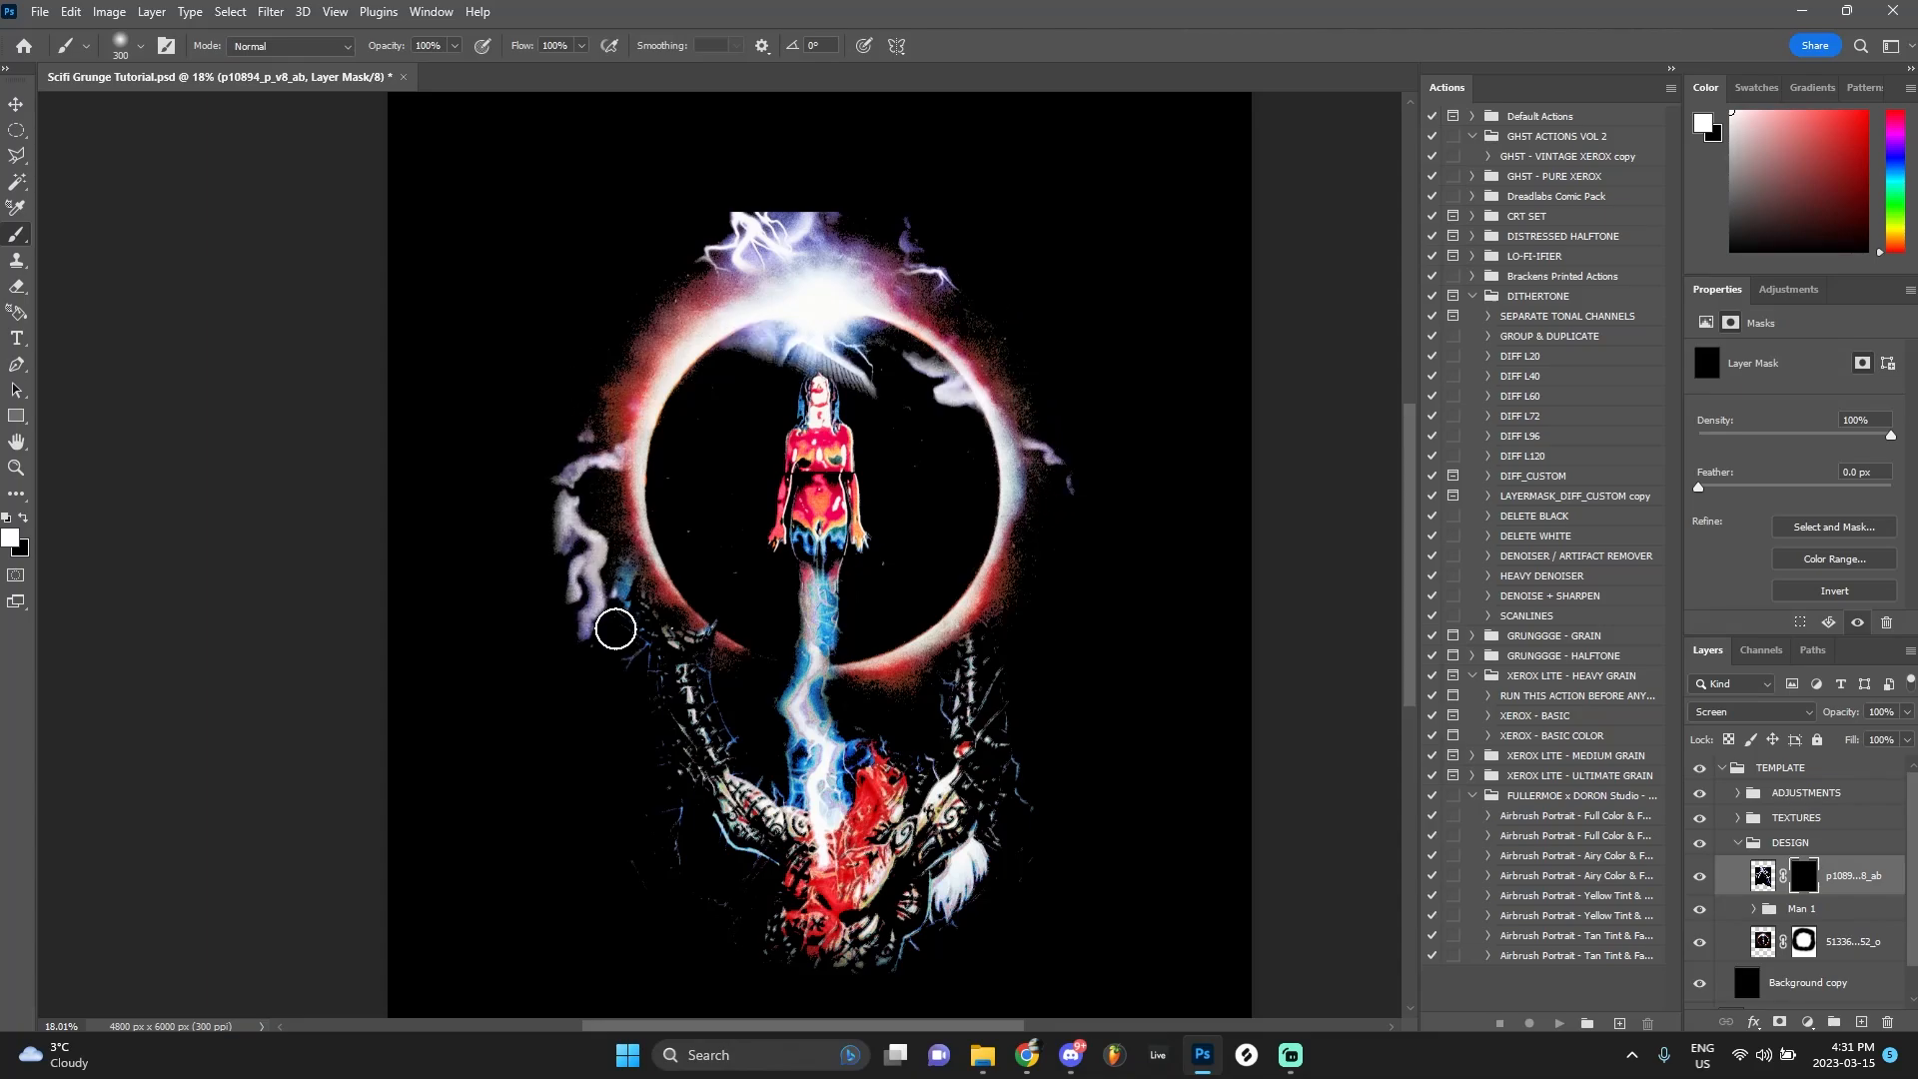
{"action": "mouse_move", "coordinate": [709, 562]}
{"action": "left_mouse_down"}
{"action": "mouse_move", "coordinate": [702, 436]}
{"action": "mouse_move", "coordinate": [663, 439]}
{"action": "mouse_move", "coordinate": [695, 391]}
{"action": "mouse_move", "coordinate": [751, 486]}
{"action": "mouse_move", "coordinate": [829, 369]}
{"action": "mouse_move", "coordinate": [876, 380]}
{"action": "mouse_move", "coordinate": [842, 451]}
{"action": "left_mouse_up"}
Undo the mask painting and the black layer mask on the skyscraper layer
{"action": "key", "text": "ctrl+z"}
{"action": "key", "text": "ctrl+z"}
{"action": "key", "text": "ctrl+z"}
{"action": "key", "text": "ctrl+z"}
{"action": "key", "text": "ctrl+z"}
{"action": "key", "text": "ctrl+z"}
{"action": "key", "text": "ctrl+z"}
{"action": "key", "text": "ctrl+z"}
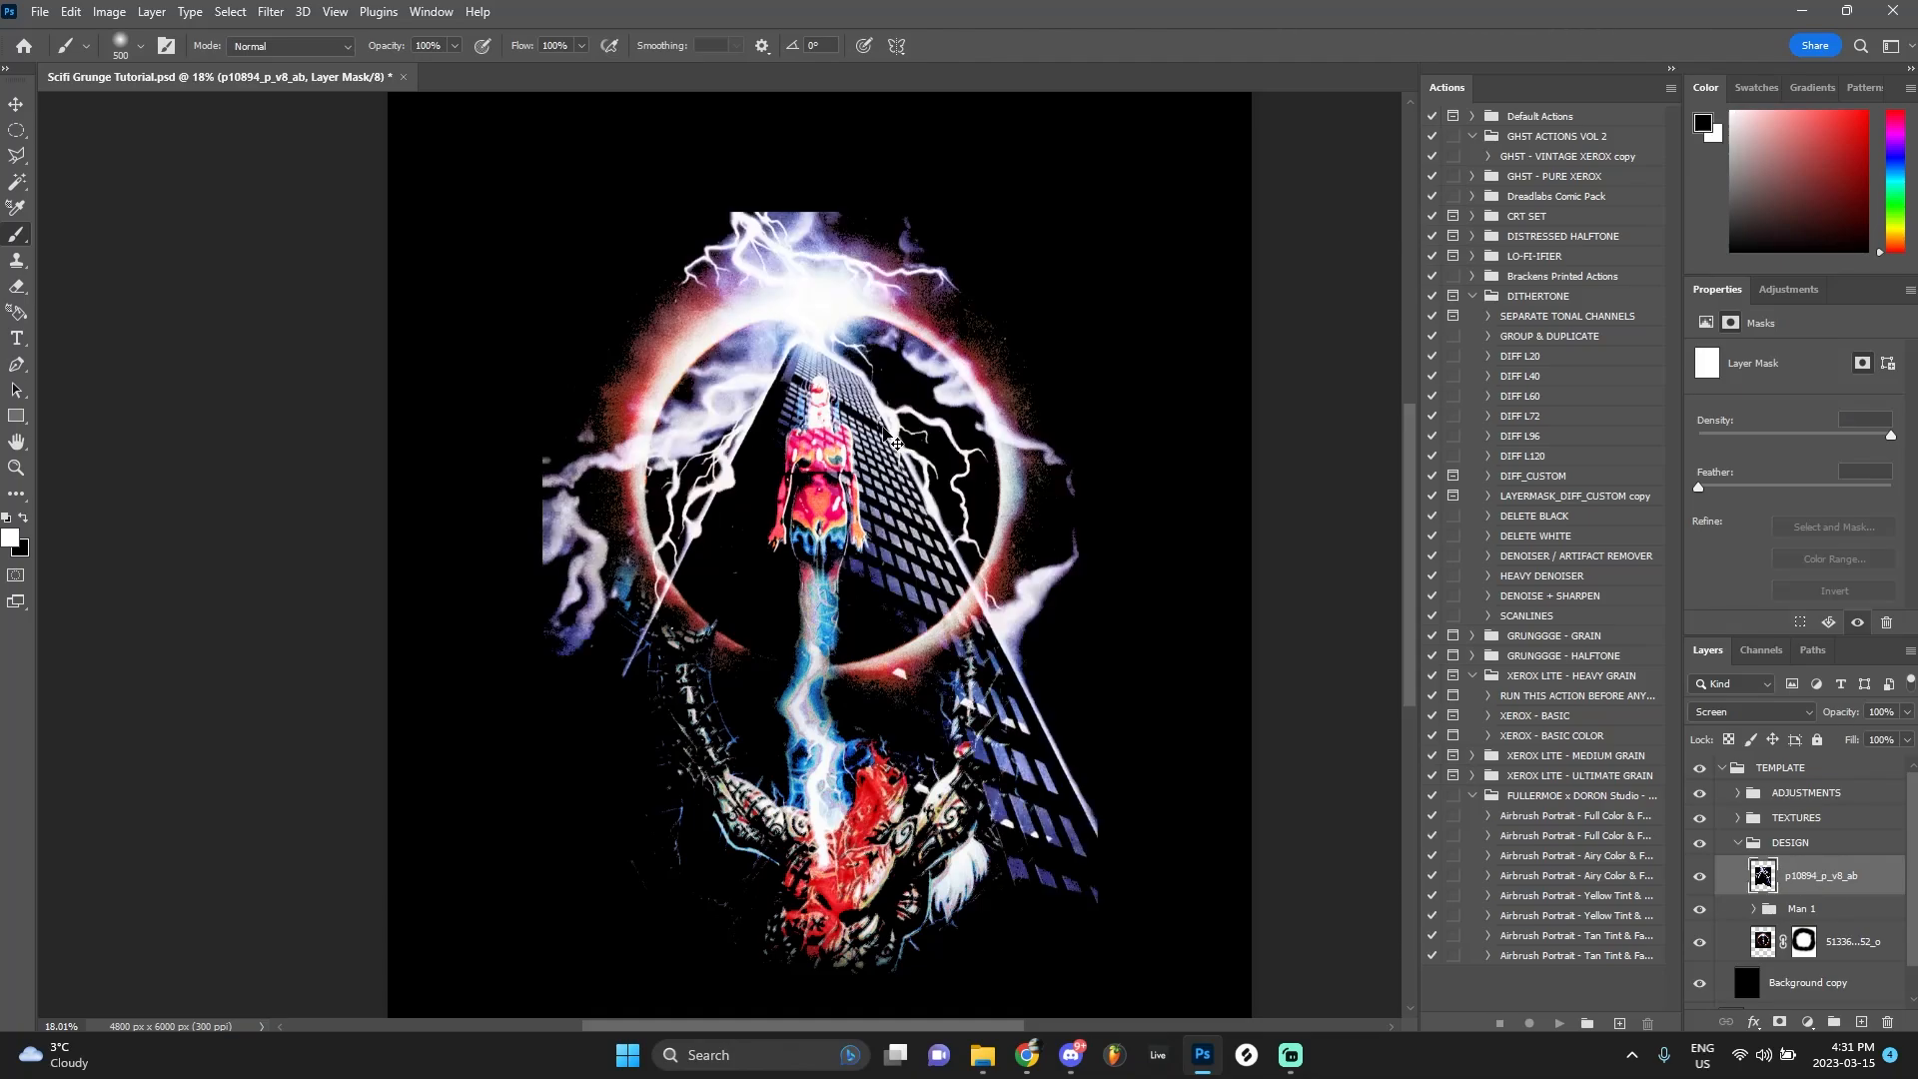
{"action": "left_click", "coordinate": [73, 13]}
{"action": "left_click", "coordinate": [112, 57]}
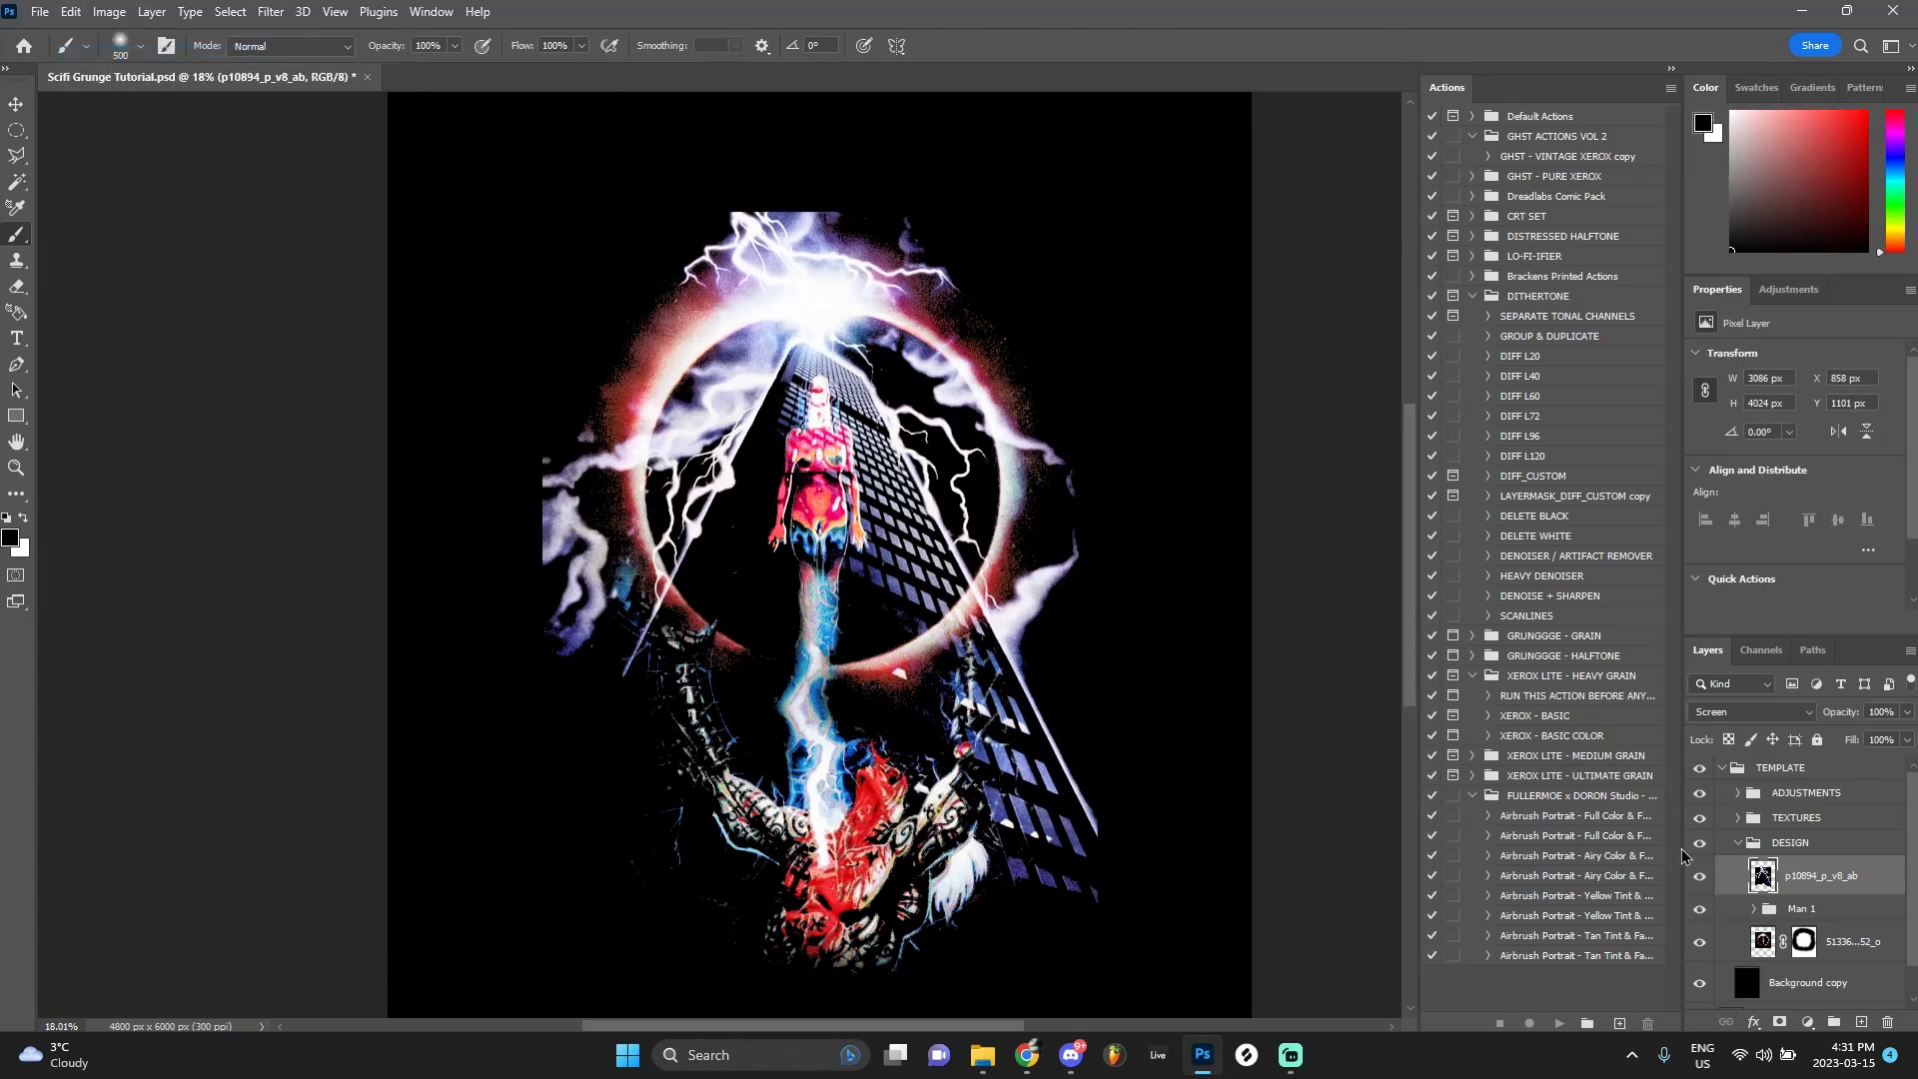
Add a white layer mask to the skyscraper layer and paint black with an 800 px brush to hide the building's lower-right base
{"action": "left_click", "coordinate": [1778, 1020]}
{"action": "key", "text": "bracketright"}
{"action": "key", "text": "bracketright"}
{"action": "key", "text": "bracketright"}
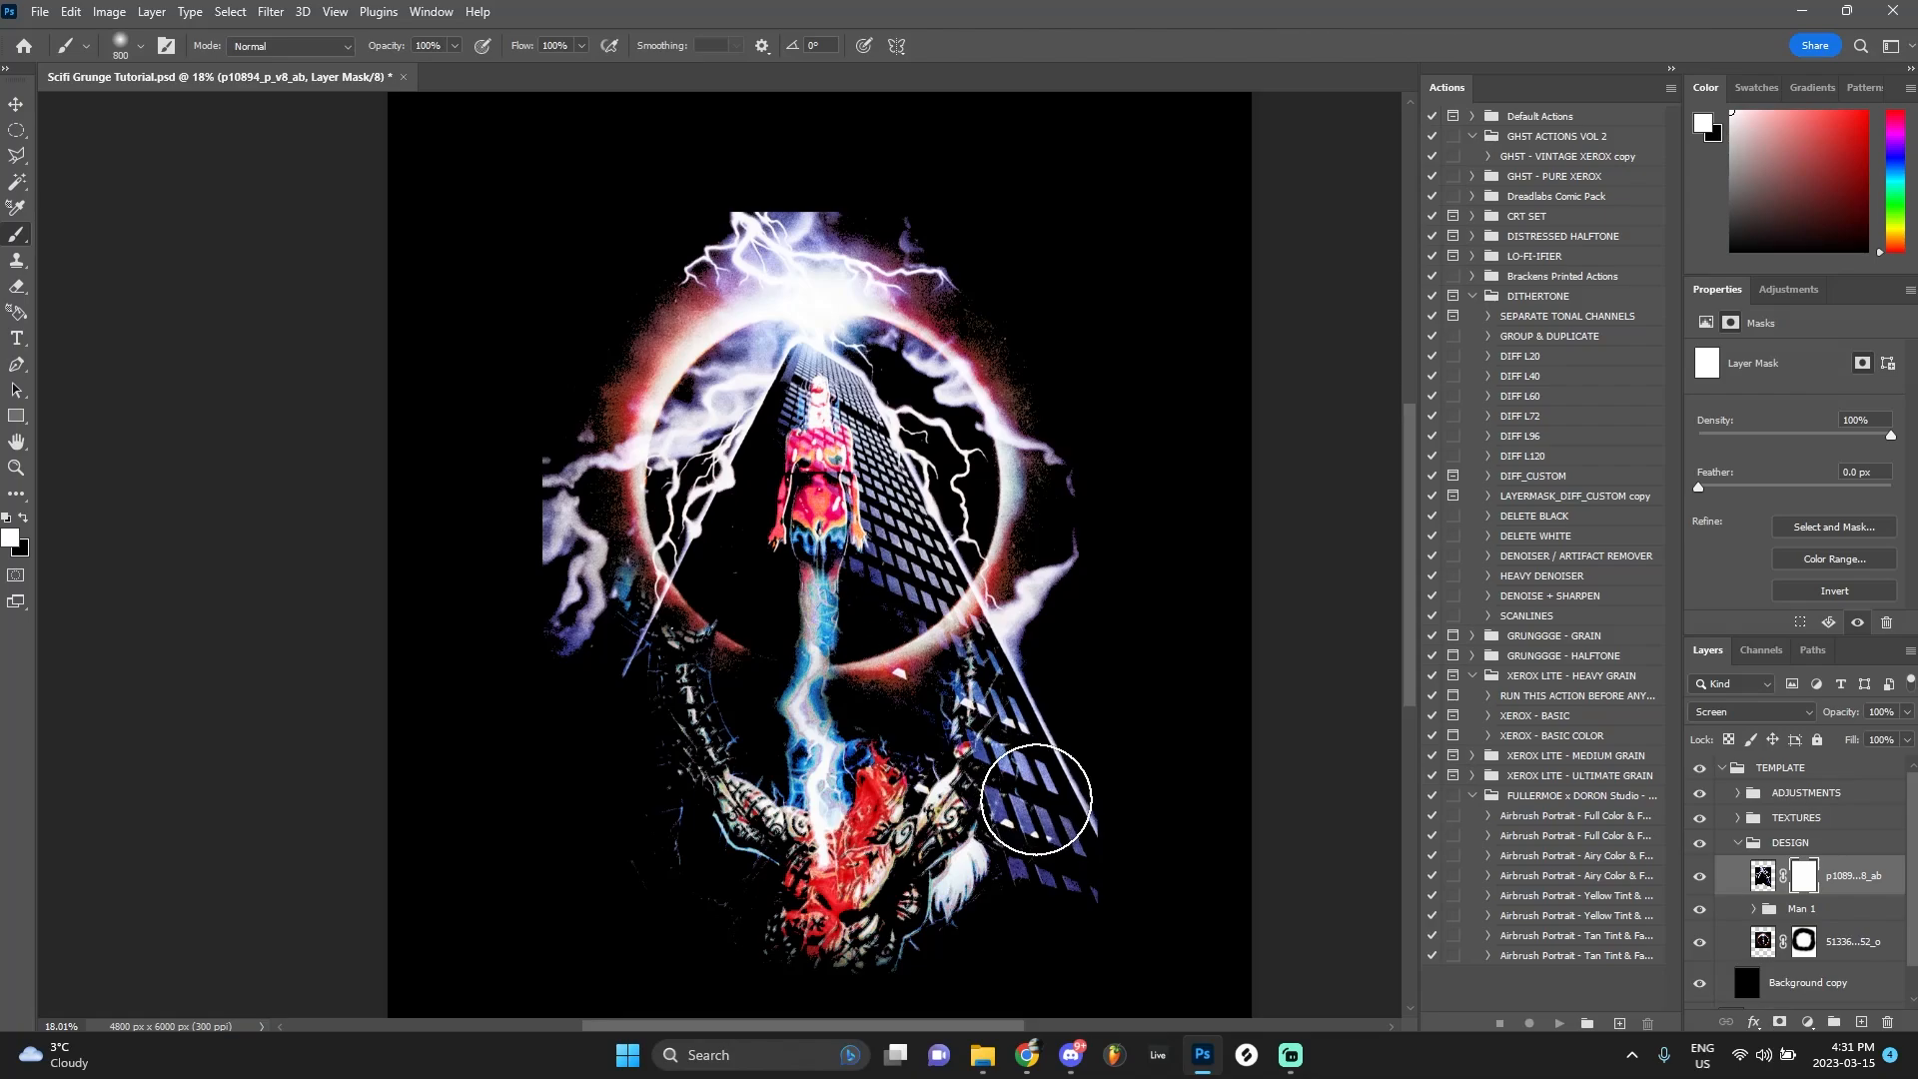
{"action": "key", "text": "x"}
{"action": "mouse_move", "coordinate": [1048, 804]}
{"action": "left_mouse_down"}
{"action": "mouse_move", "coordinate": [1088, 885]}
{"action": "mouse_move", "coordinate": [1064, 780]}
{"action": "mouse_move", "coordinate": [943, 724]}
{"action": "left_mouse_up"}
Mask the skyscraper off the woman's head and body with a black 300 px brush
{"action": "scroll", "coordinate": [819, 345], "scroll_direction": "up", "scroll_amount": 3}
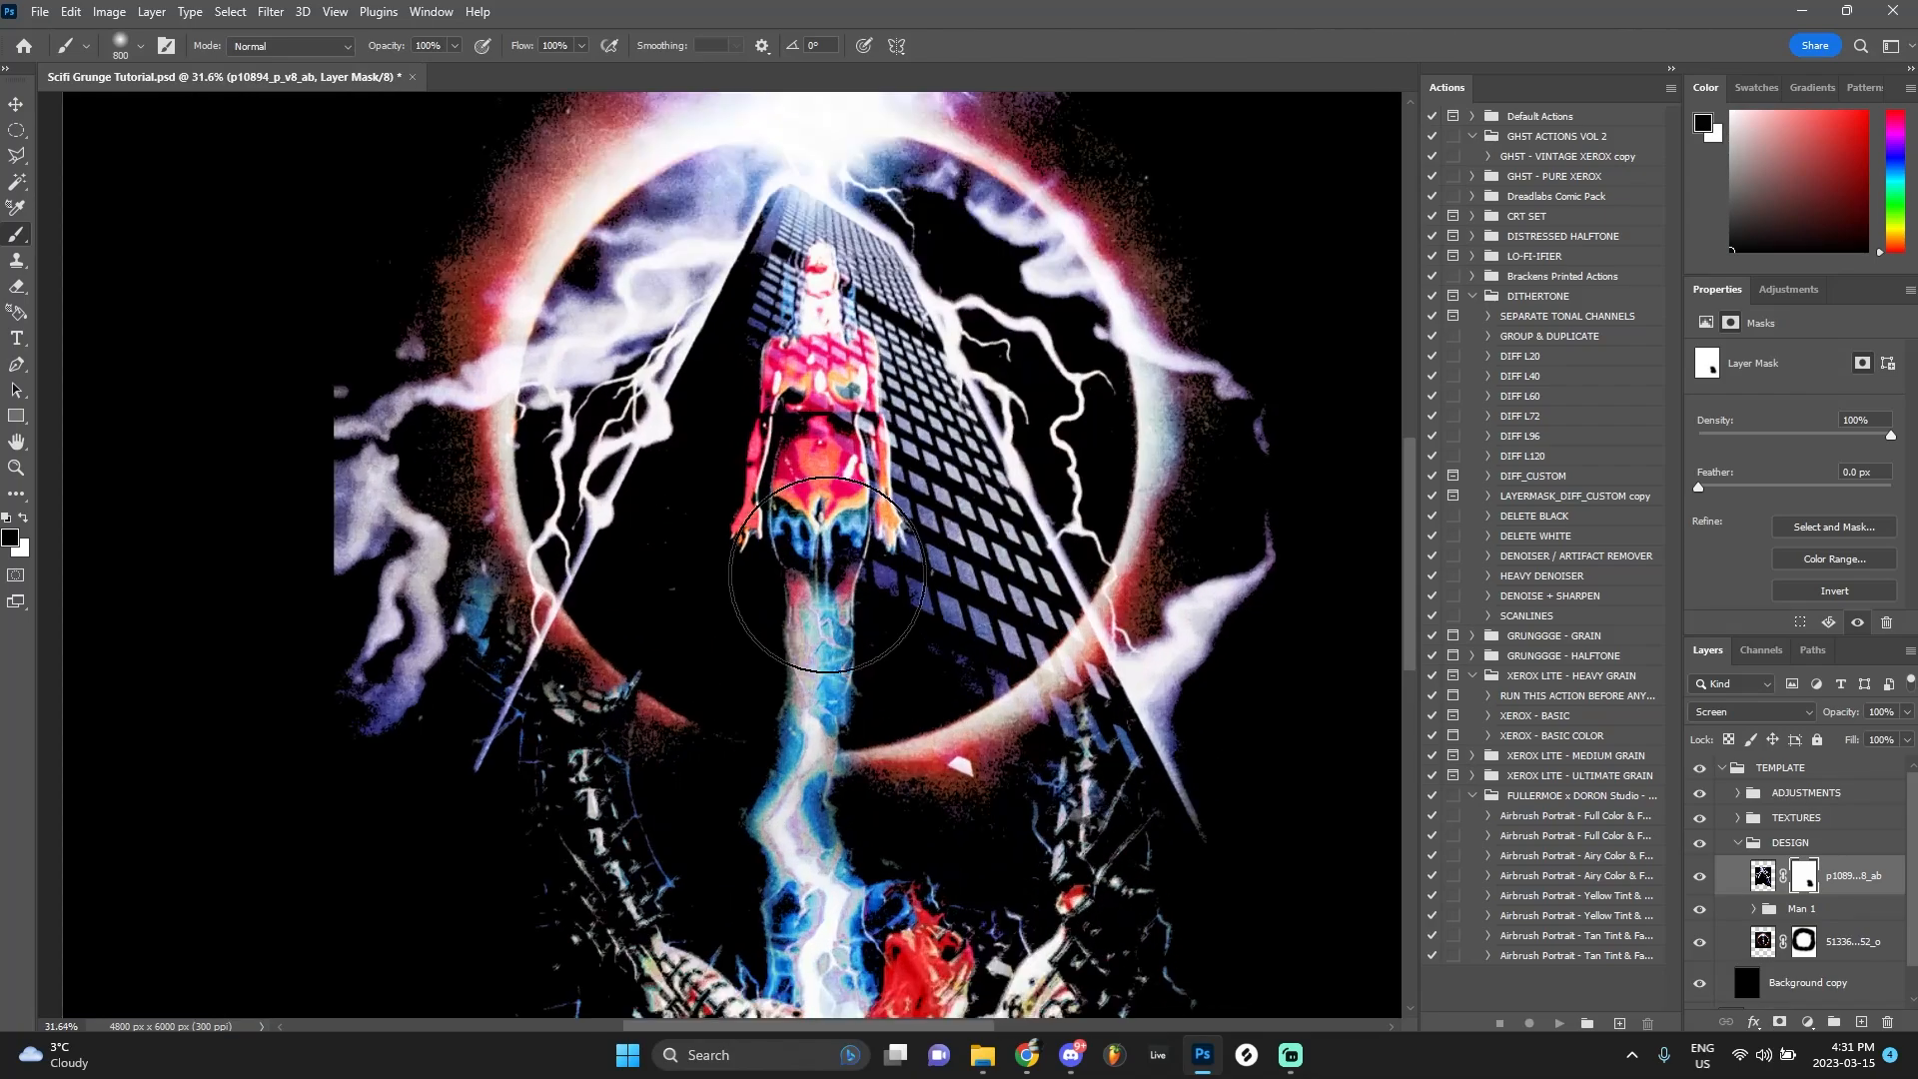
{"action": "key", "text": "bracketleft"}
{"action": "key", "text": "bracketleft"}
{"action": "key", "text": "bracketleft"}
{"action": "key", "text": "bracketleft"}
{"action": "key", "text": "bracketleft"}
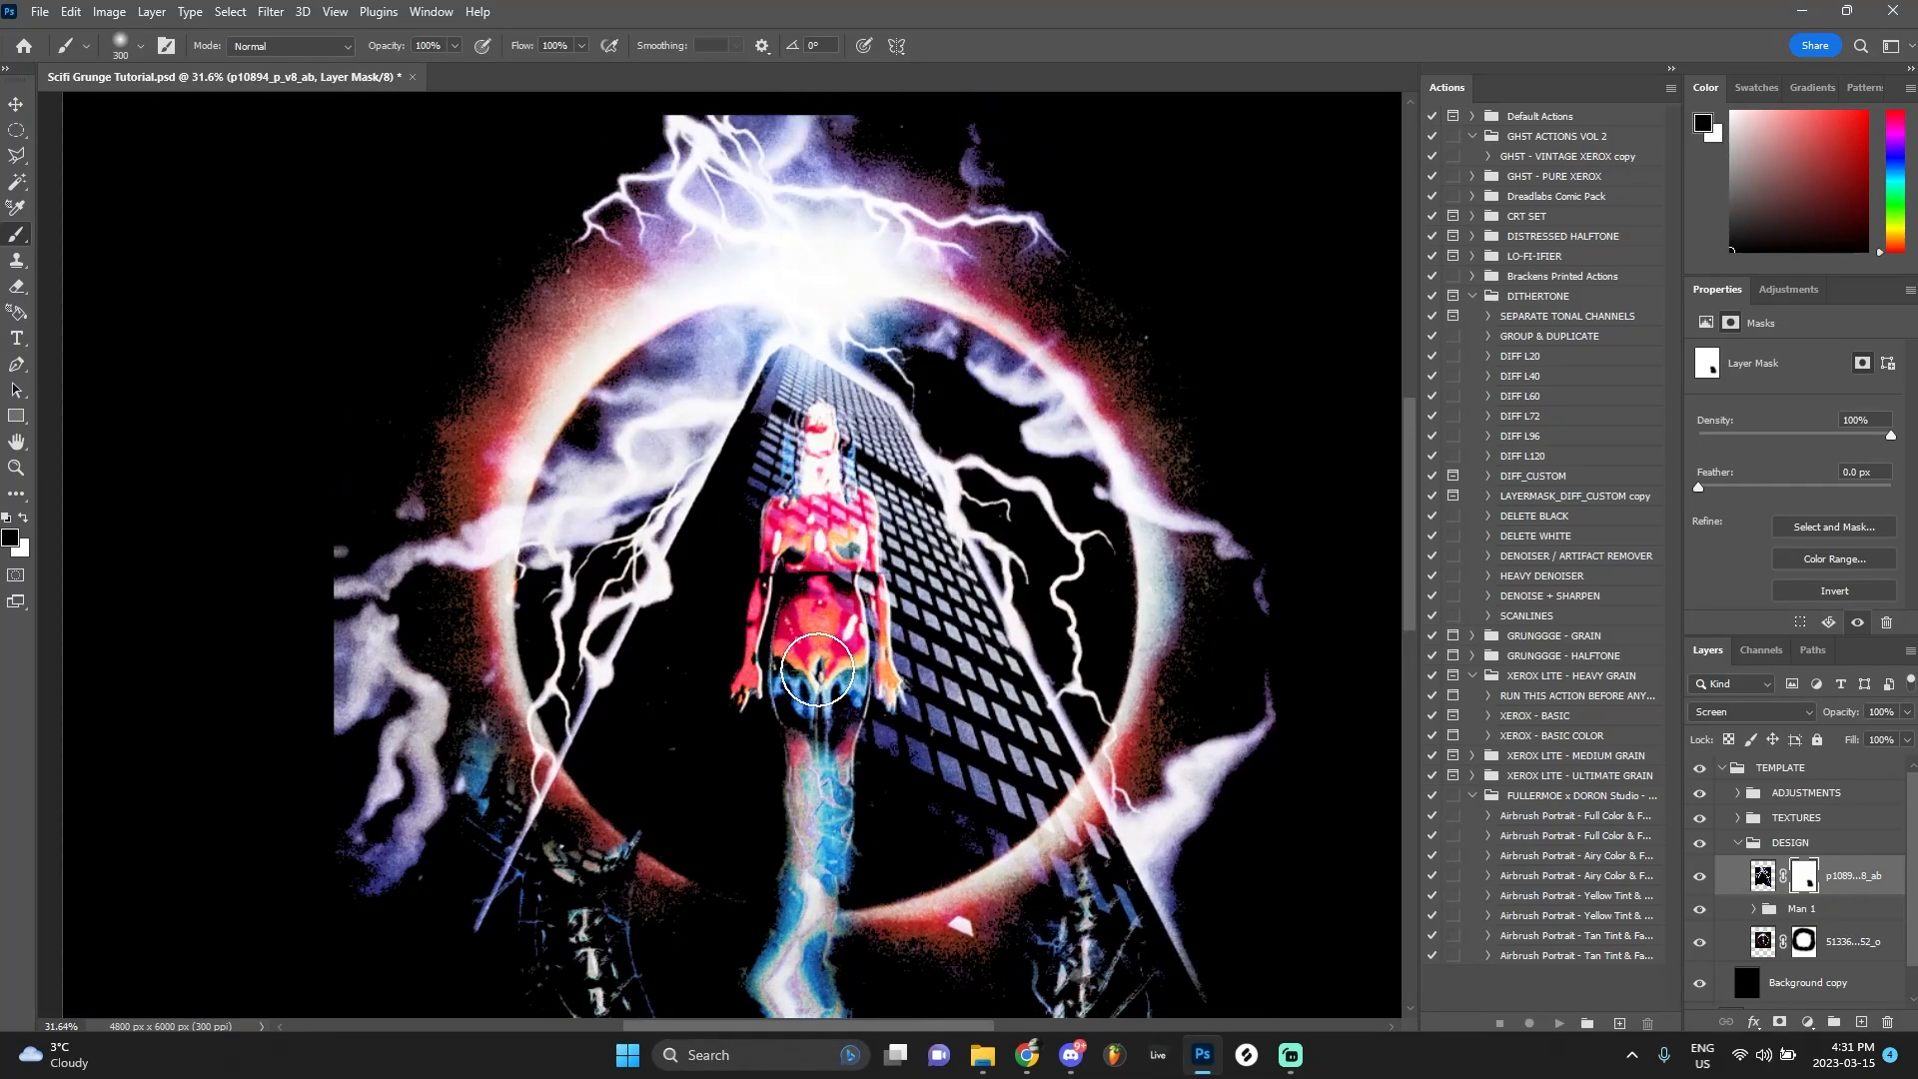
{"action": "mouse_move", "coordinate": [851, 544]}
{"action": "left_mouse_down"}
{"action": "mouse_move", "coordinate": [841, 467]}
{"action": "mouse_move", "coordinate": [811, 461]}
{"action": "mouse_move", "coordinate": [803, 491]}
{"action": "left_mouse_up"}
{"action": "left_click_drag", "start_coordinate": [846, 612], "coordinate": [864, 696]}
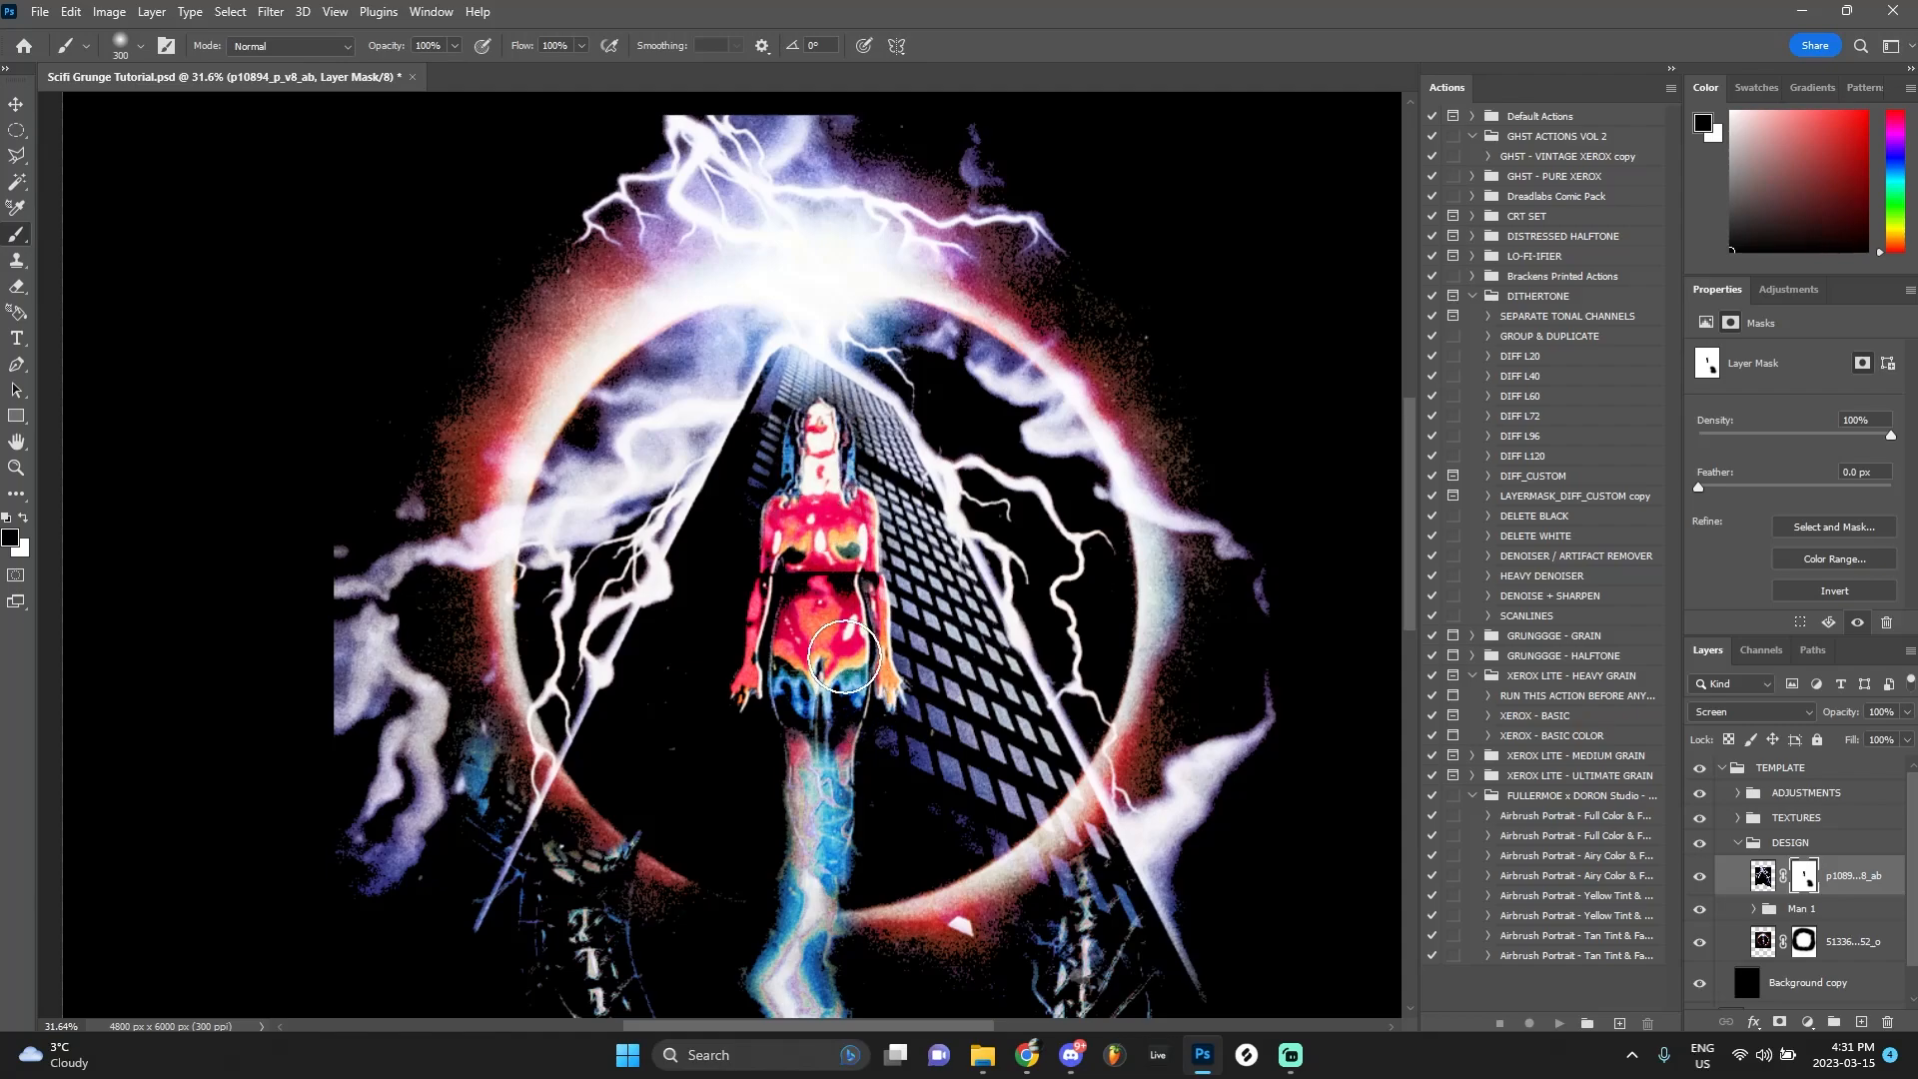
Paint out the hard left and top edges of the skyscraper image's clouds on its layer mask
{"action": "scroll", "coordinate": [864, 696], "scroll_direction": "up", "scroll_amount": 1}
{"action": "mouse_move", "coordinate": [322, 607]}
{"action": "left_mouse_down"}
{"action": "mouse_move", "coordinate": [296, 672]}
{"action": "mouse_move", "coordinate": [325, 789]}
{"action": "left_mouse_up"}
{"action": "scroll", "coordinate": [1318, 664], "scroll_direction": "up", "scroll_amount": 2}
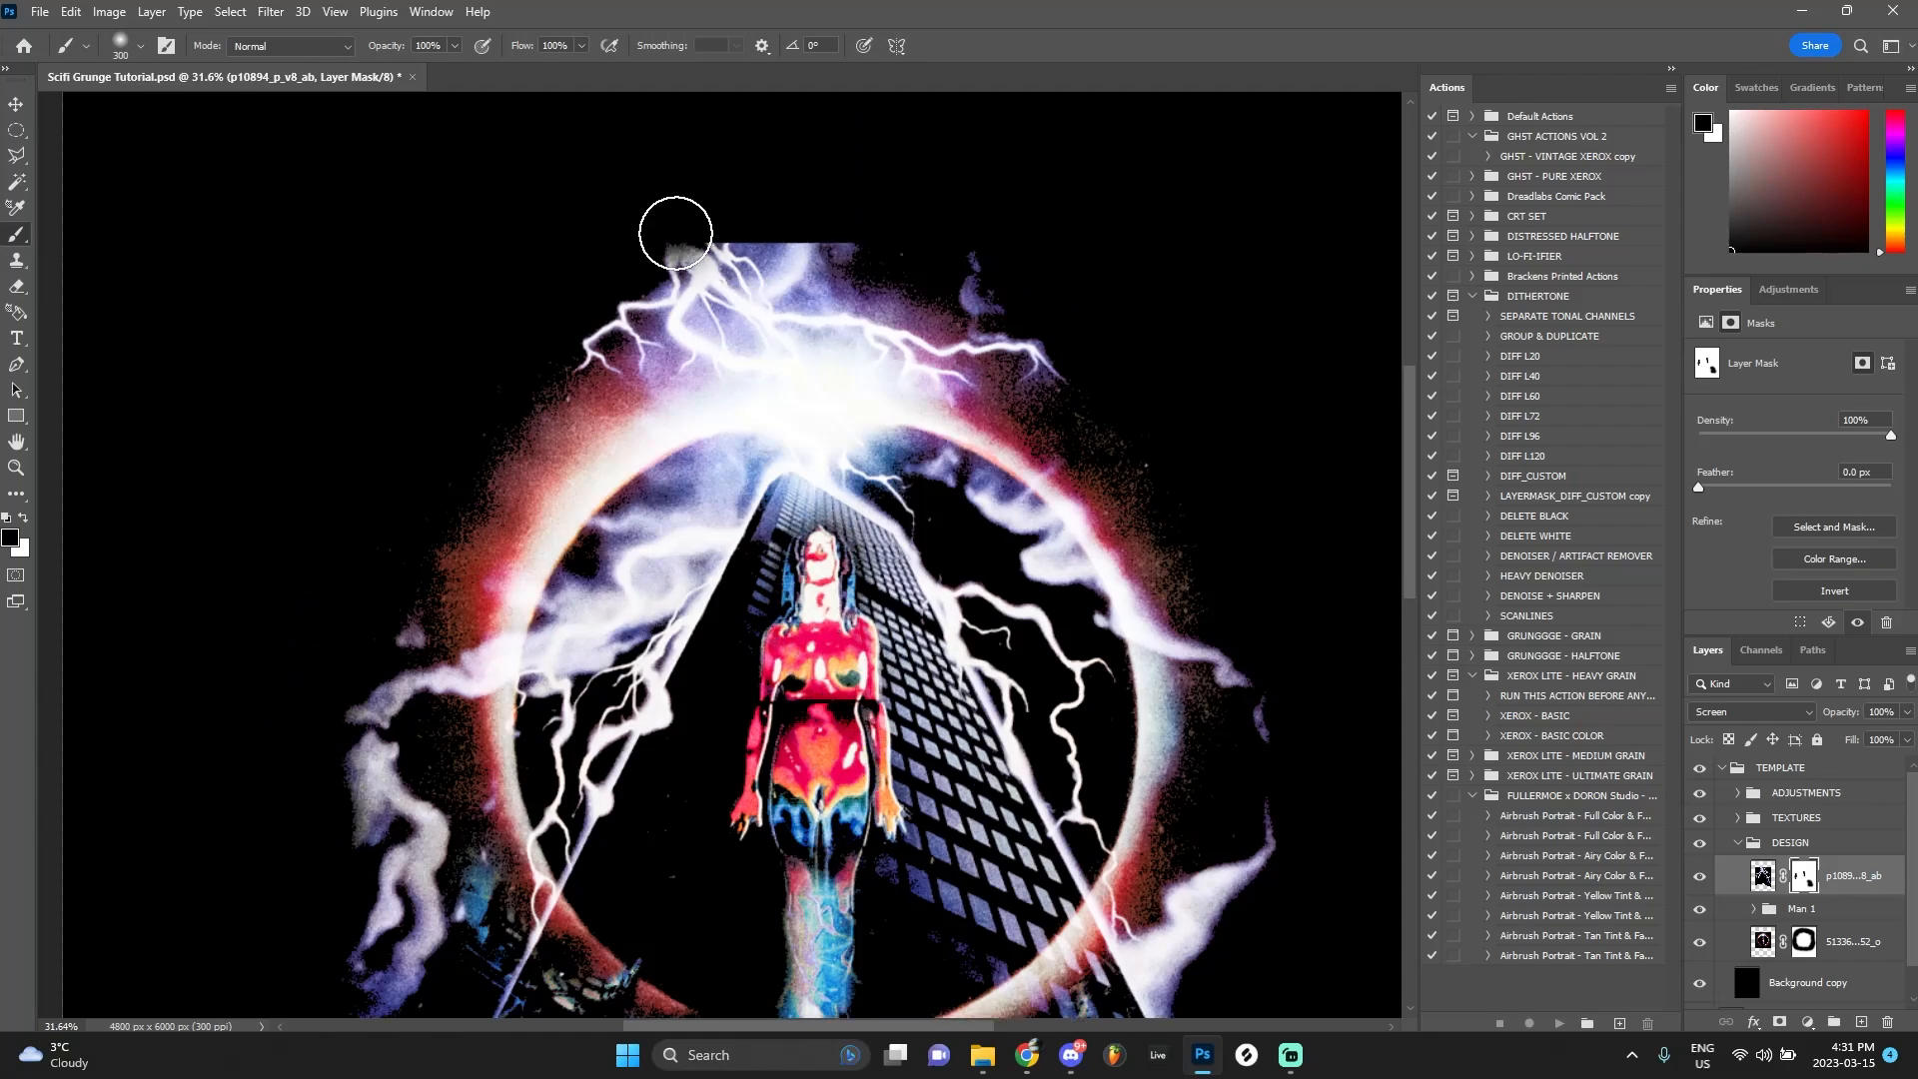
{"action": "scroll", "coordinate": [843, 213], "scroll_direction": "down", "scroll_amount": 3}
{"action": "scroll", "coordinate": [1038, 342], "scroll_direction": "up", "scroll_amount": 3}
{"action": "scroll", "coordinate": [1105, 322], "scroll_direction": "down", "scroll_amount": 5}
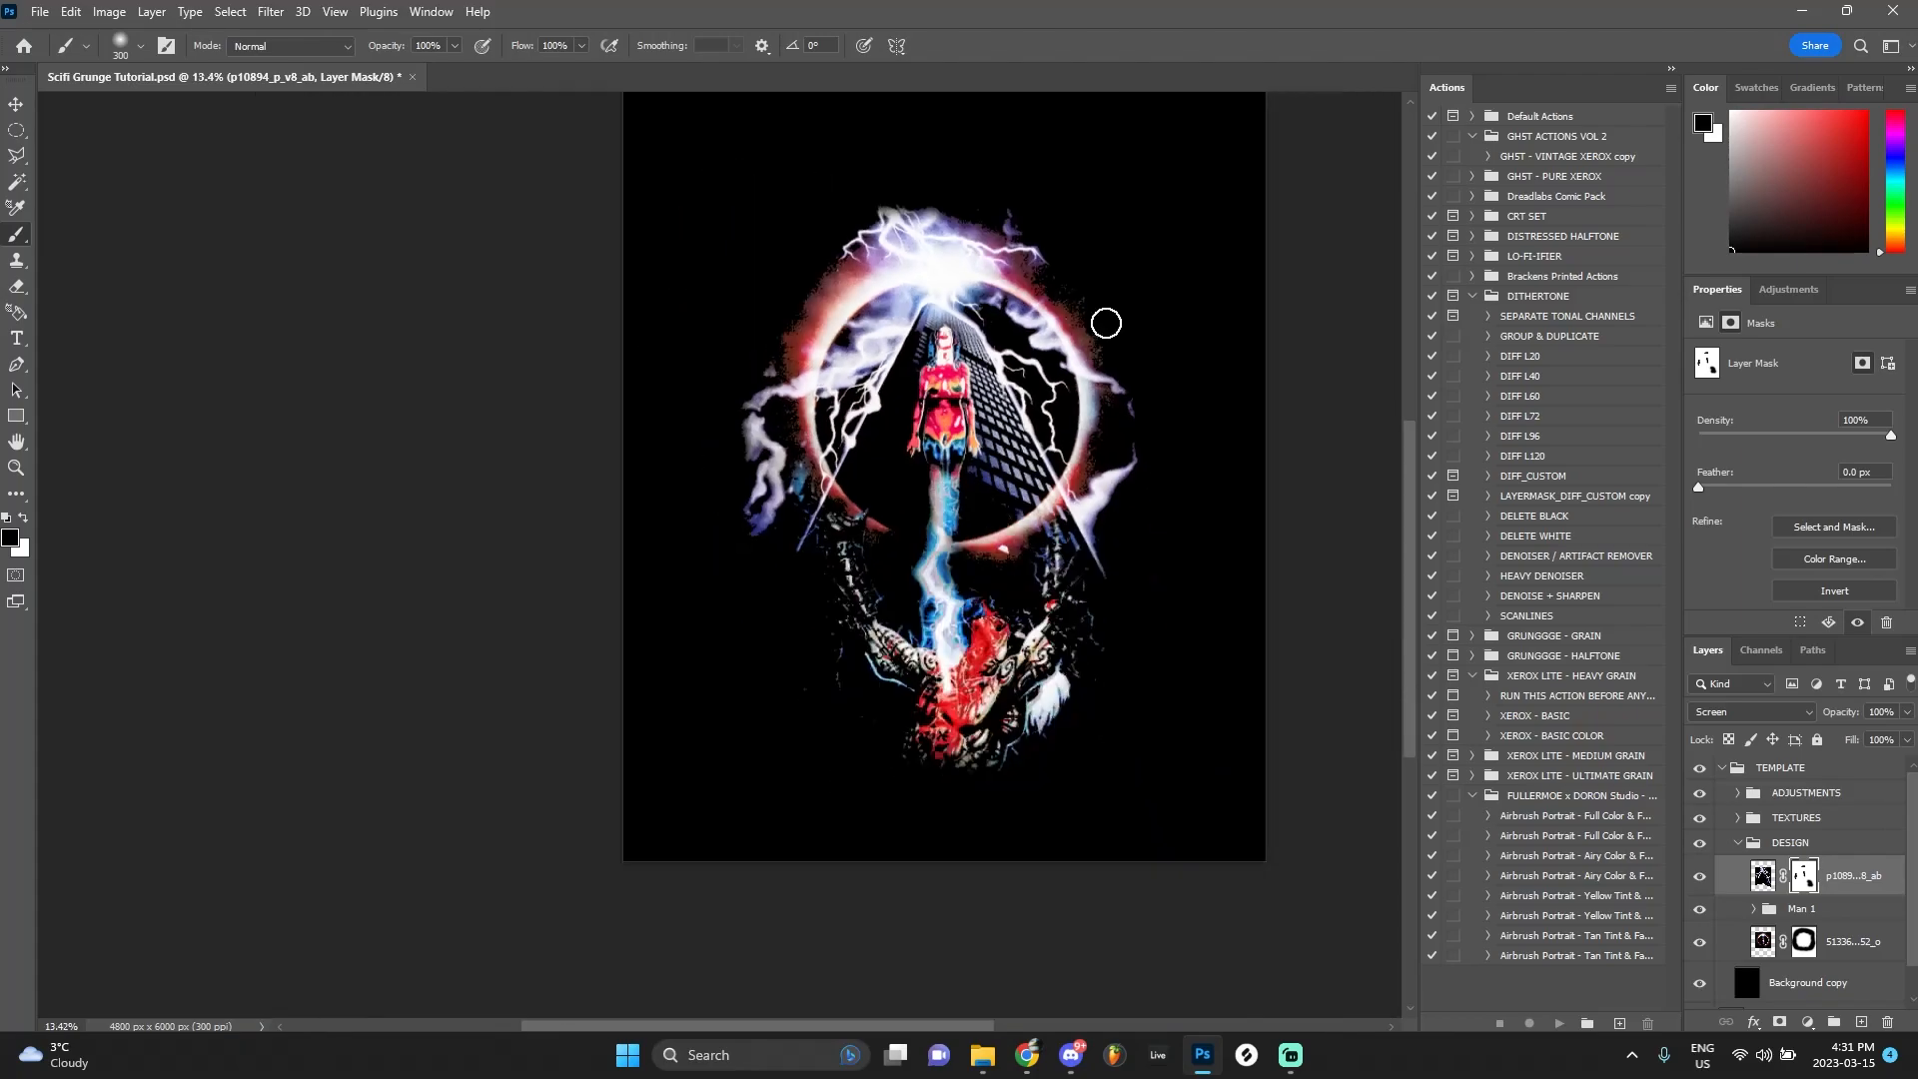
Examine the masked skyscraper around the eclipse and the woman, both up close and in the full composition
{"action": "scroll", "coordinate": [1107, 340], "scroll_direction": "up", "scroll_amount": 3}
{"action": "scroll", "coordinate": [1109, 342], "scroll_direction": "up", "scroll_amount": 2}
{"action": "left_click", "coordinate": [16, 102]}
{"action": "scroll", "coordinate": [745, 469], "scroll_direction": "up", "scroll_amount": 6}
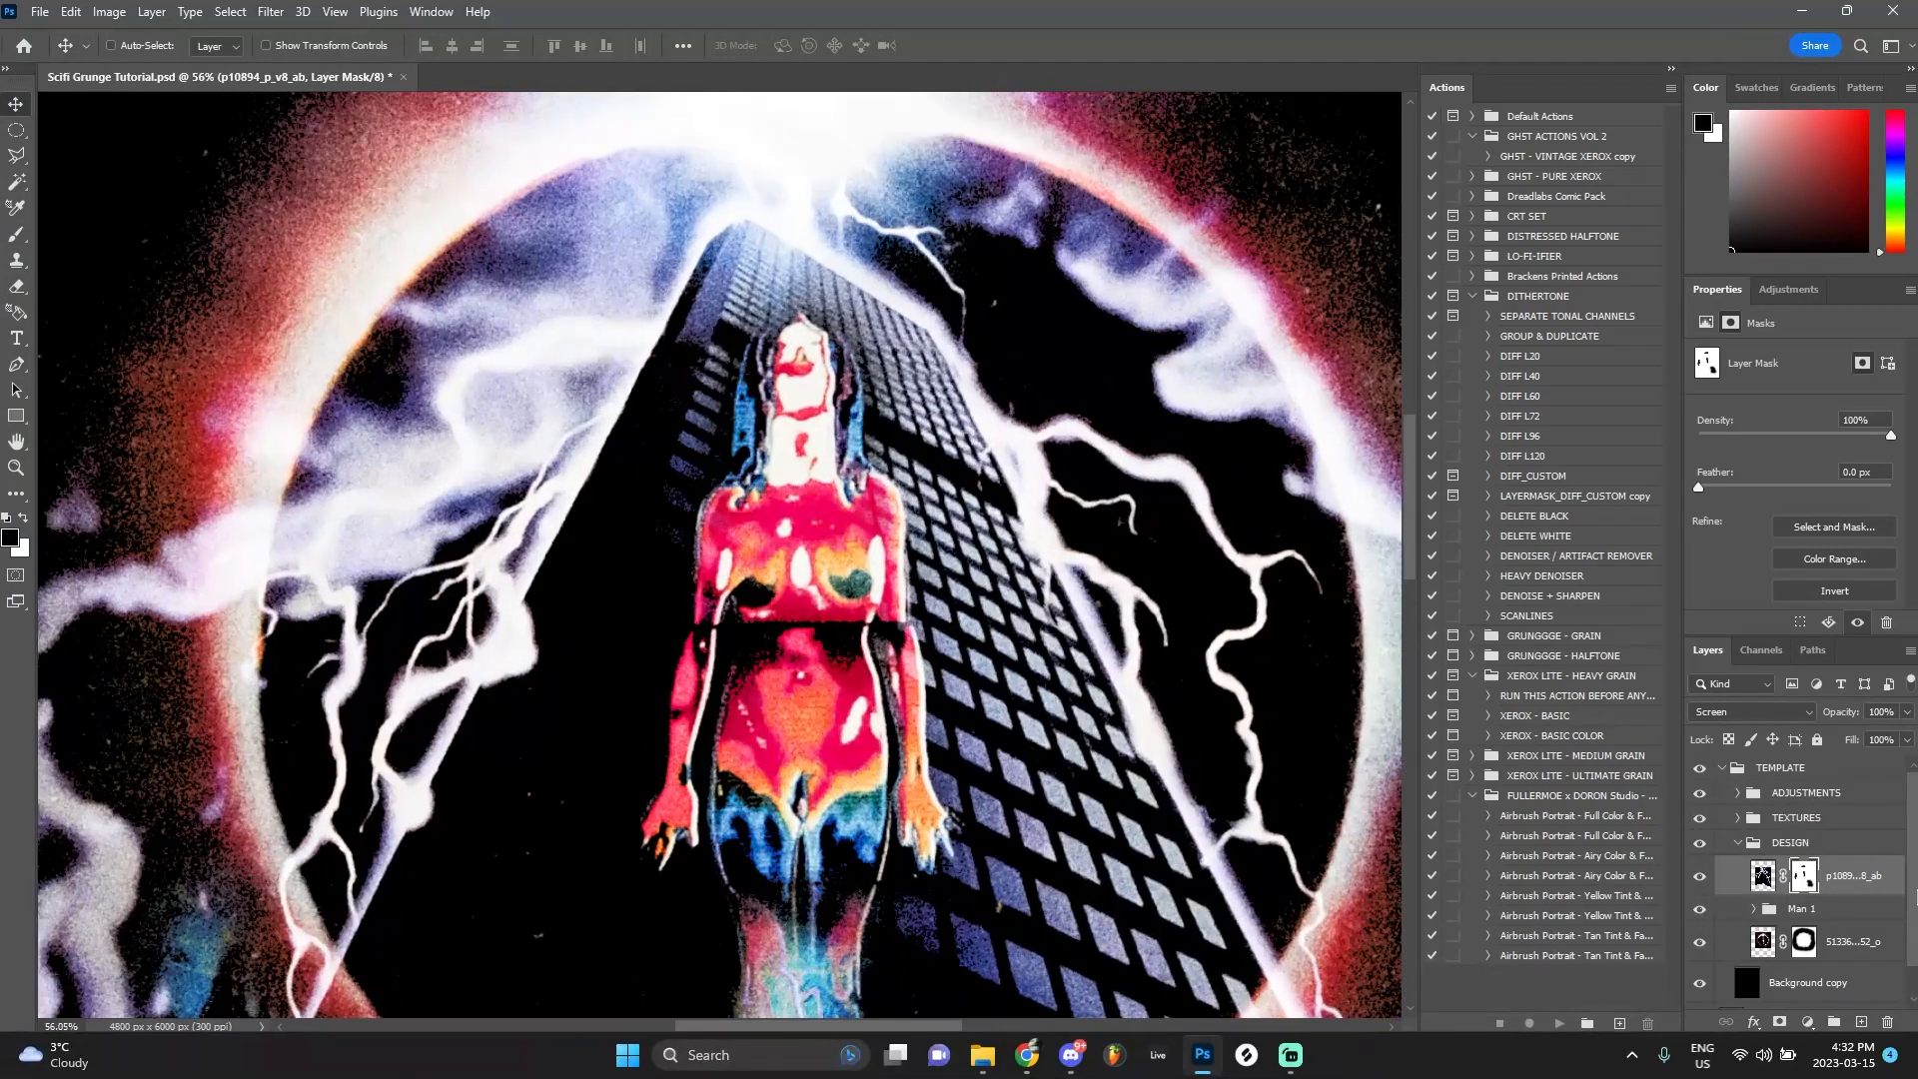
{"action": "scroll", "coordinate": [782, 711], "scroll_direction": "down", "scroll_amount": 5}
{"action": "scroll", "coordinate": [782, 711], "scroll_direction": "up", "scroll_amount": 2}
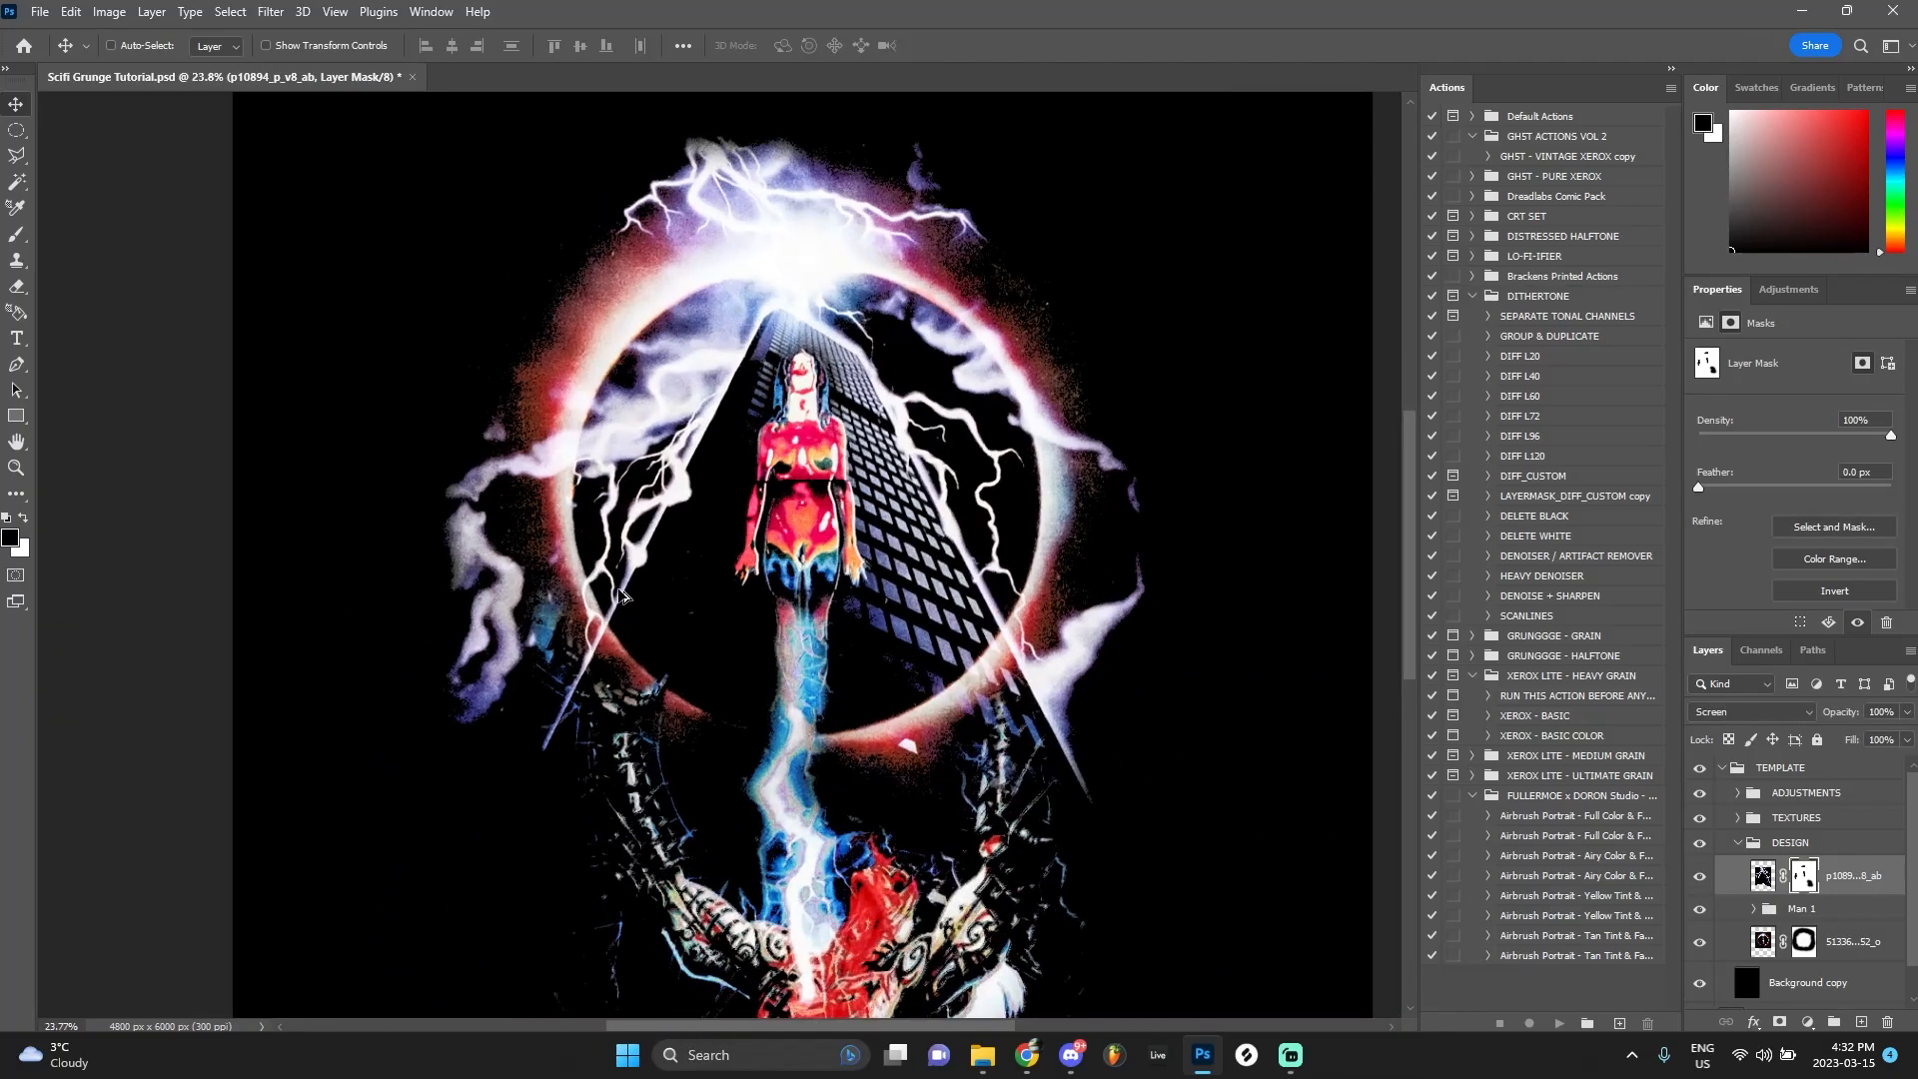
{"action": "scroll", "coordinate": [782, 711], "scroll_direction": "down", "scroll_amount": 4}
{"action": "scroll", "coordinate": [783, 711], "scroll_direction": "up", "scroll_amount": 2}
Shift the hue of the skyscraper image's pixels slightly from purple toward blue with Hue/Saturation
{"action": "left_click", "coordinate": [1762, 875]}
{"action": "key", "text": "ctrl+u"}
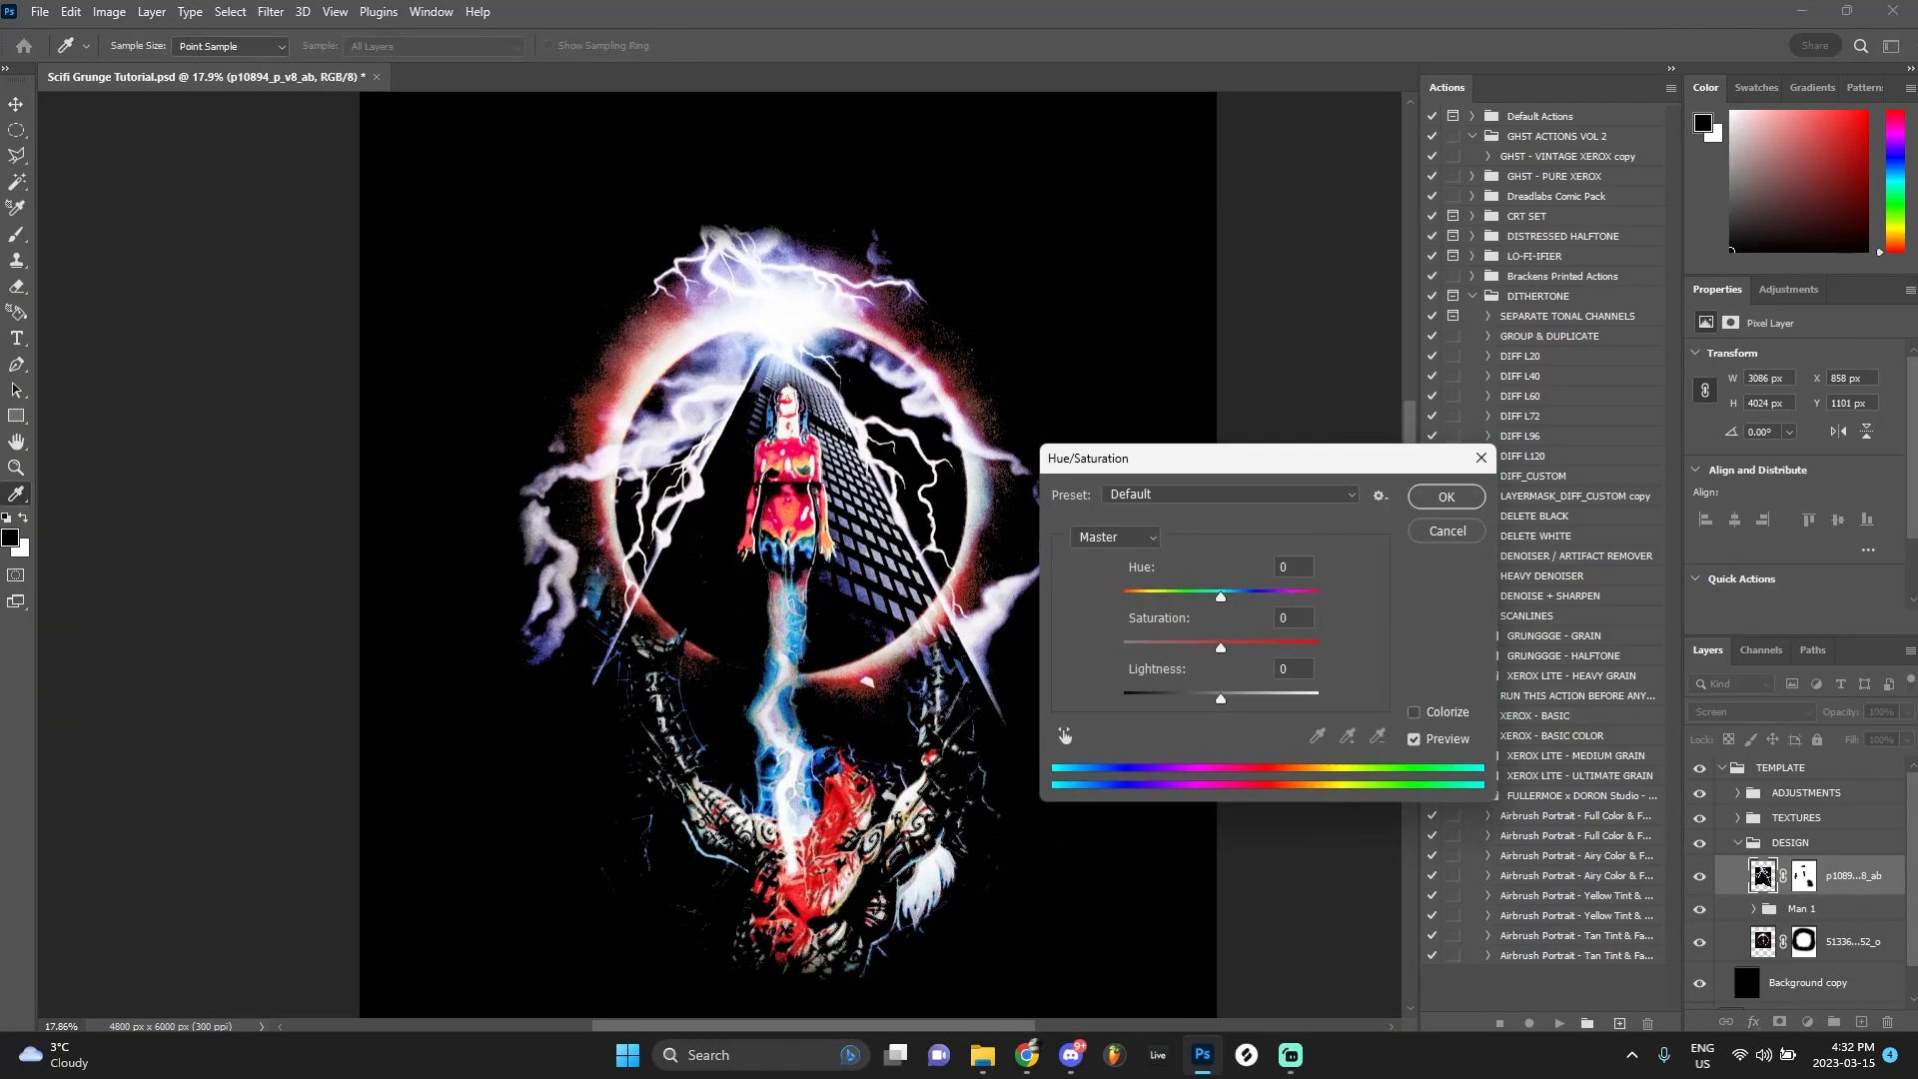
{"action": "mouse_move", "coordinate": [1231, 599]}
{"action": "left_mouse_down"}
{"action": "mouse_move", "coordinate": [1181, 595]}
{"action": "mouse_move", "coordinate": [1234, 587]}
{"action": "mouse_move", "coordinate": [1201, 589]}
{"action": "left_mouse_up"}
{"action": "key", "text": "Return"}
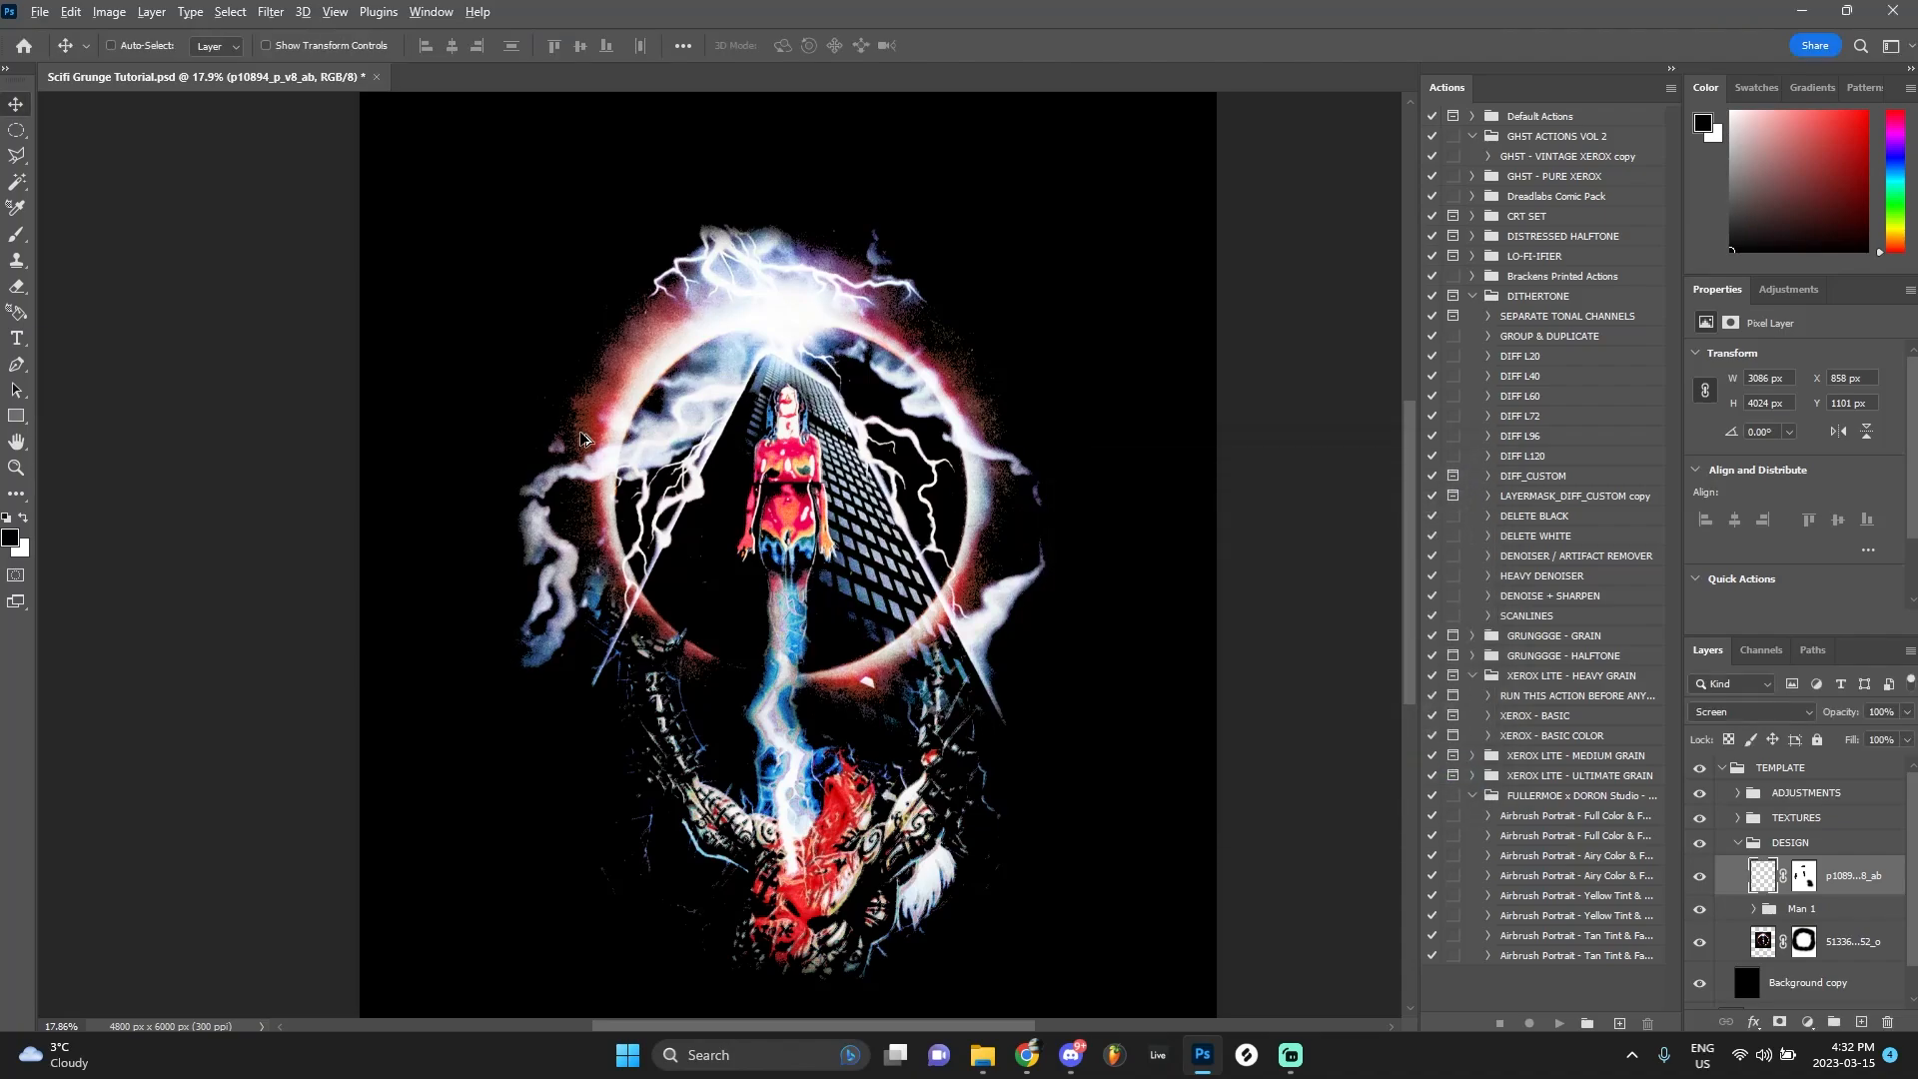
Target the skyscraper's layer mask and reduce the brush to 70 px for detail around the woman
{"action": "scroll", "coordinate": [584, 439], "scroll_direction": "up", "scroll_amount": 3}
{"action": "scroll", "coordinate": [783, 469], "scroll_direction": "down", "scroll_amount": 3}
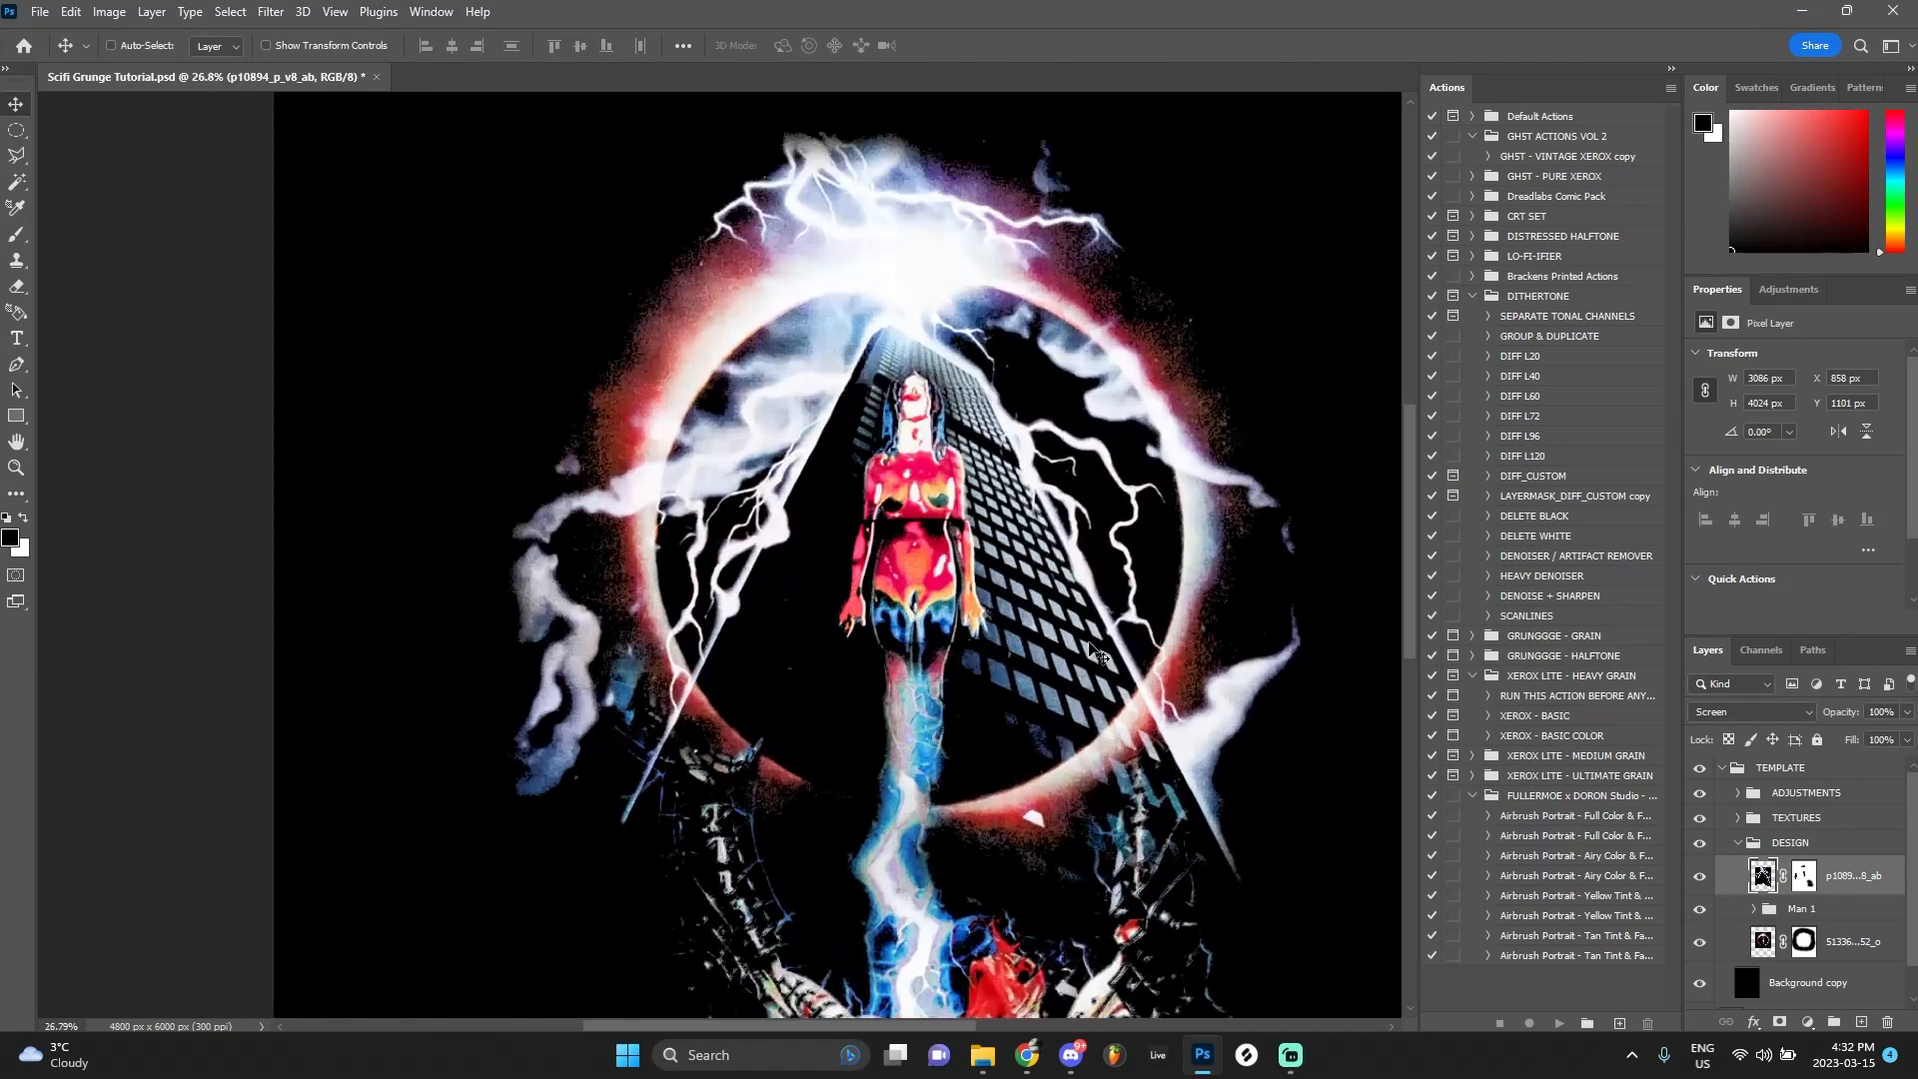
{"action": "scroll", "coordinate": [799, 234], "scroll_direction": "up", "scroll_amount": 5}
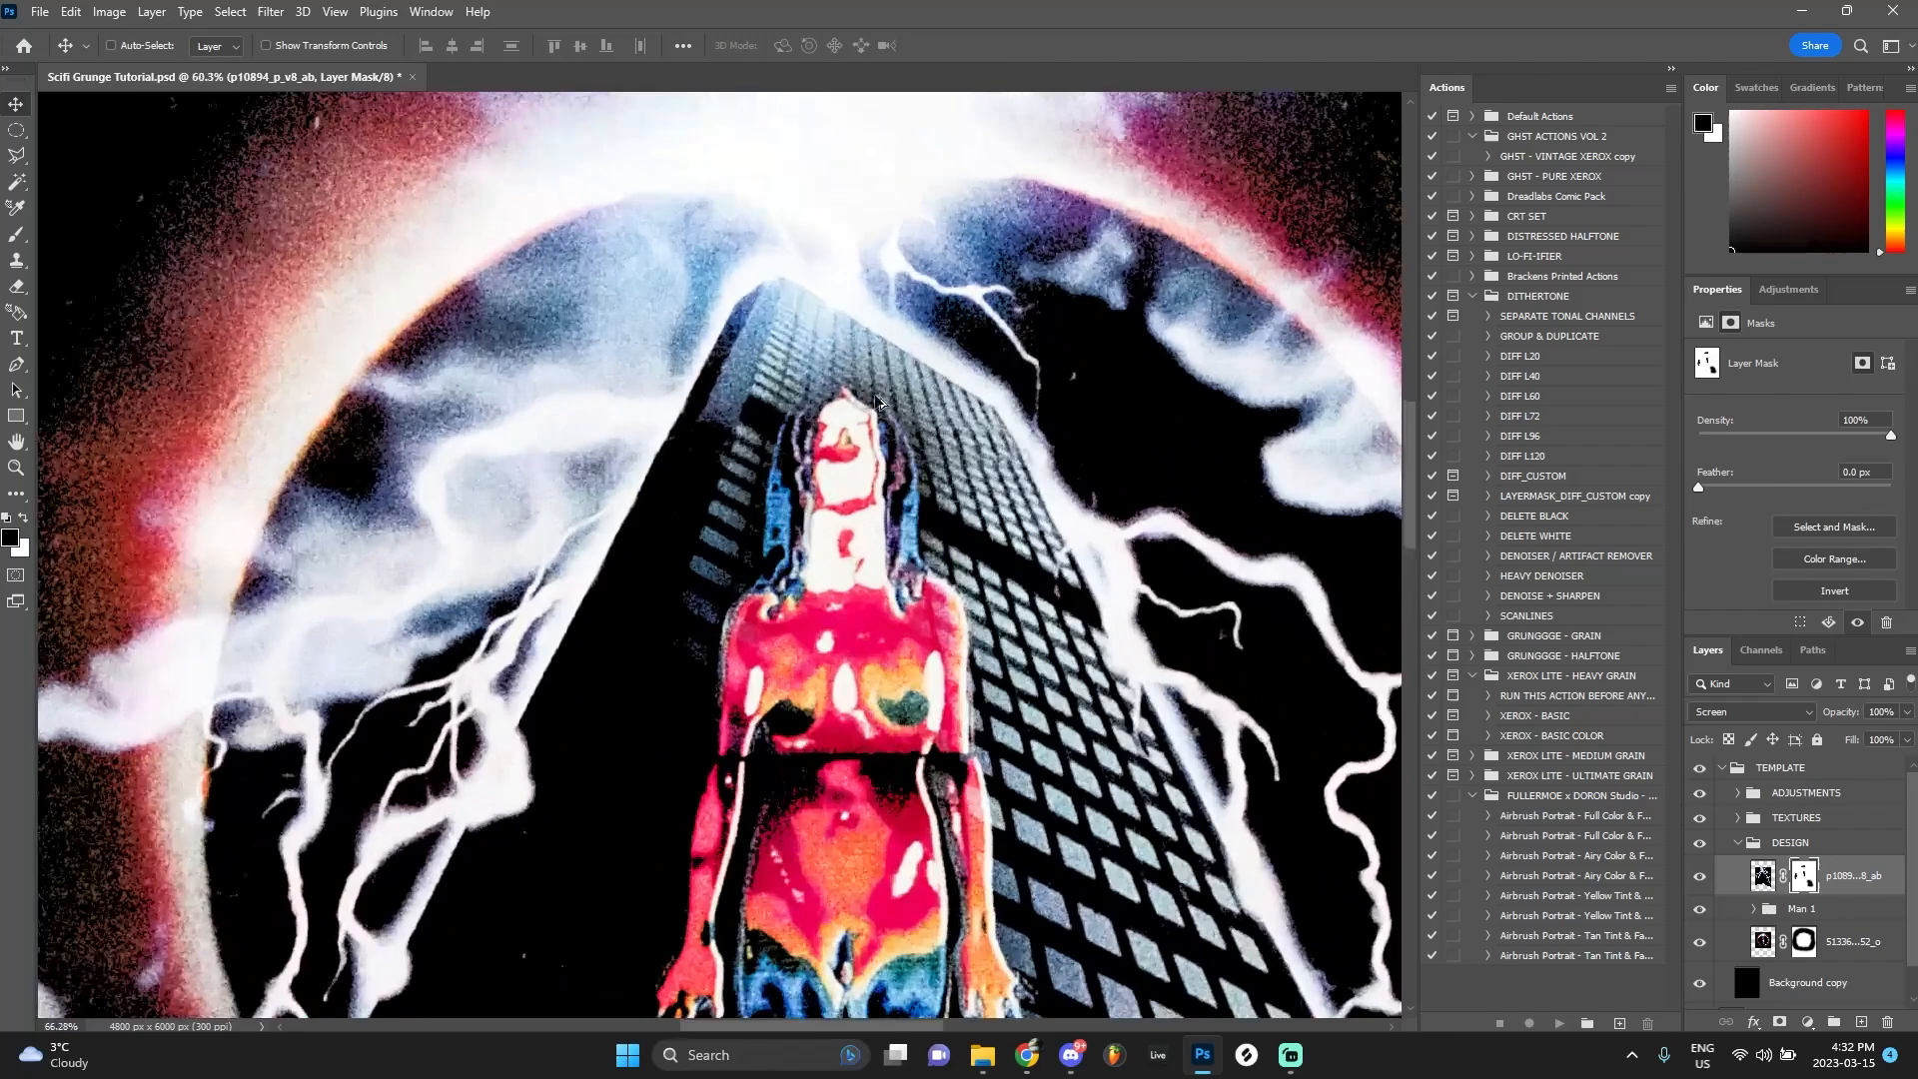
{"action": "key", "text": "b"}
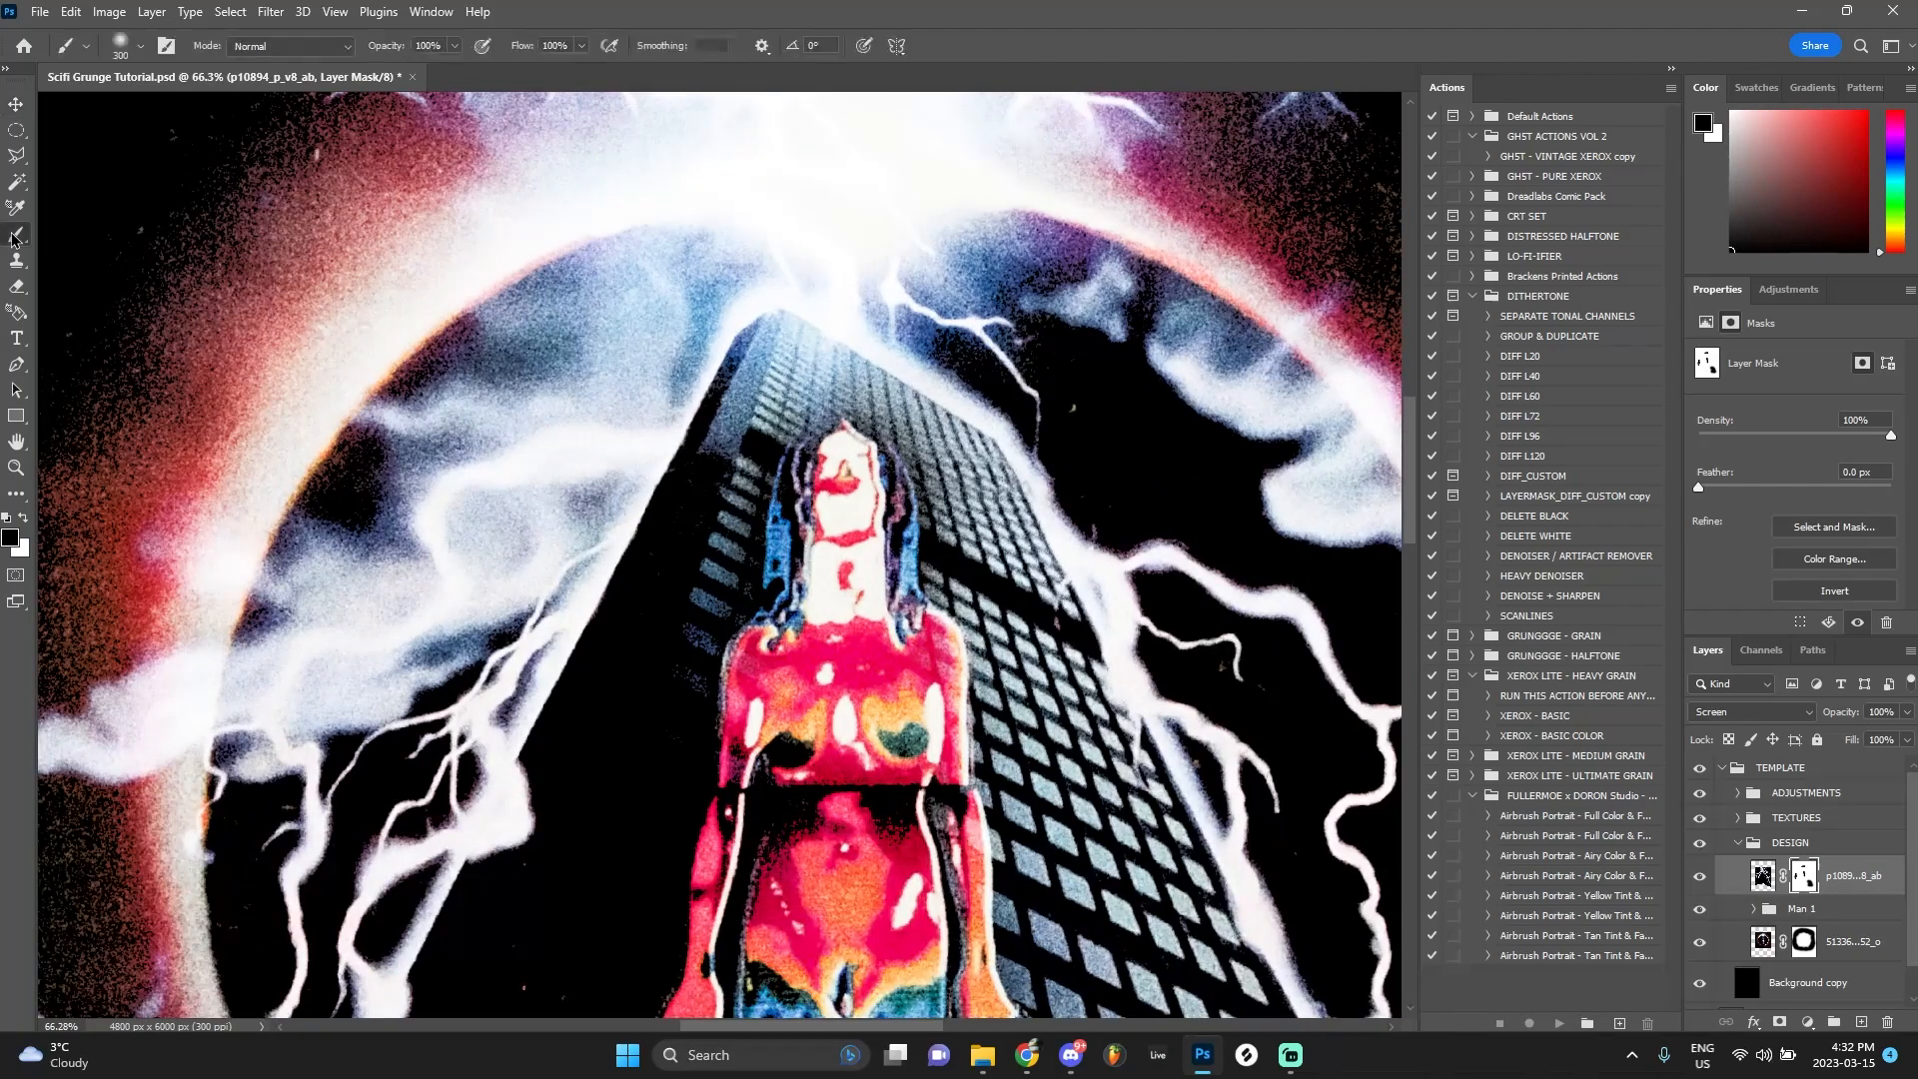
{"action": "key", "text": "bracketleft"}
{"action": "key", "text": "bracketleft"}
{"action": "key", "text": "bracketleft"}
{"action": "key", "text": "bracketleft"}
{"action": "key", "text": "bracketleft"}
{"action": "key", "text": "bracketleft"}
{"action": "key", "text": "bracketleft"}
{"action": "key", "text": "x"}
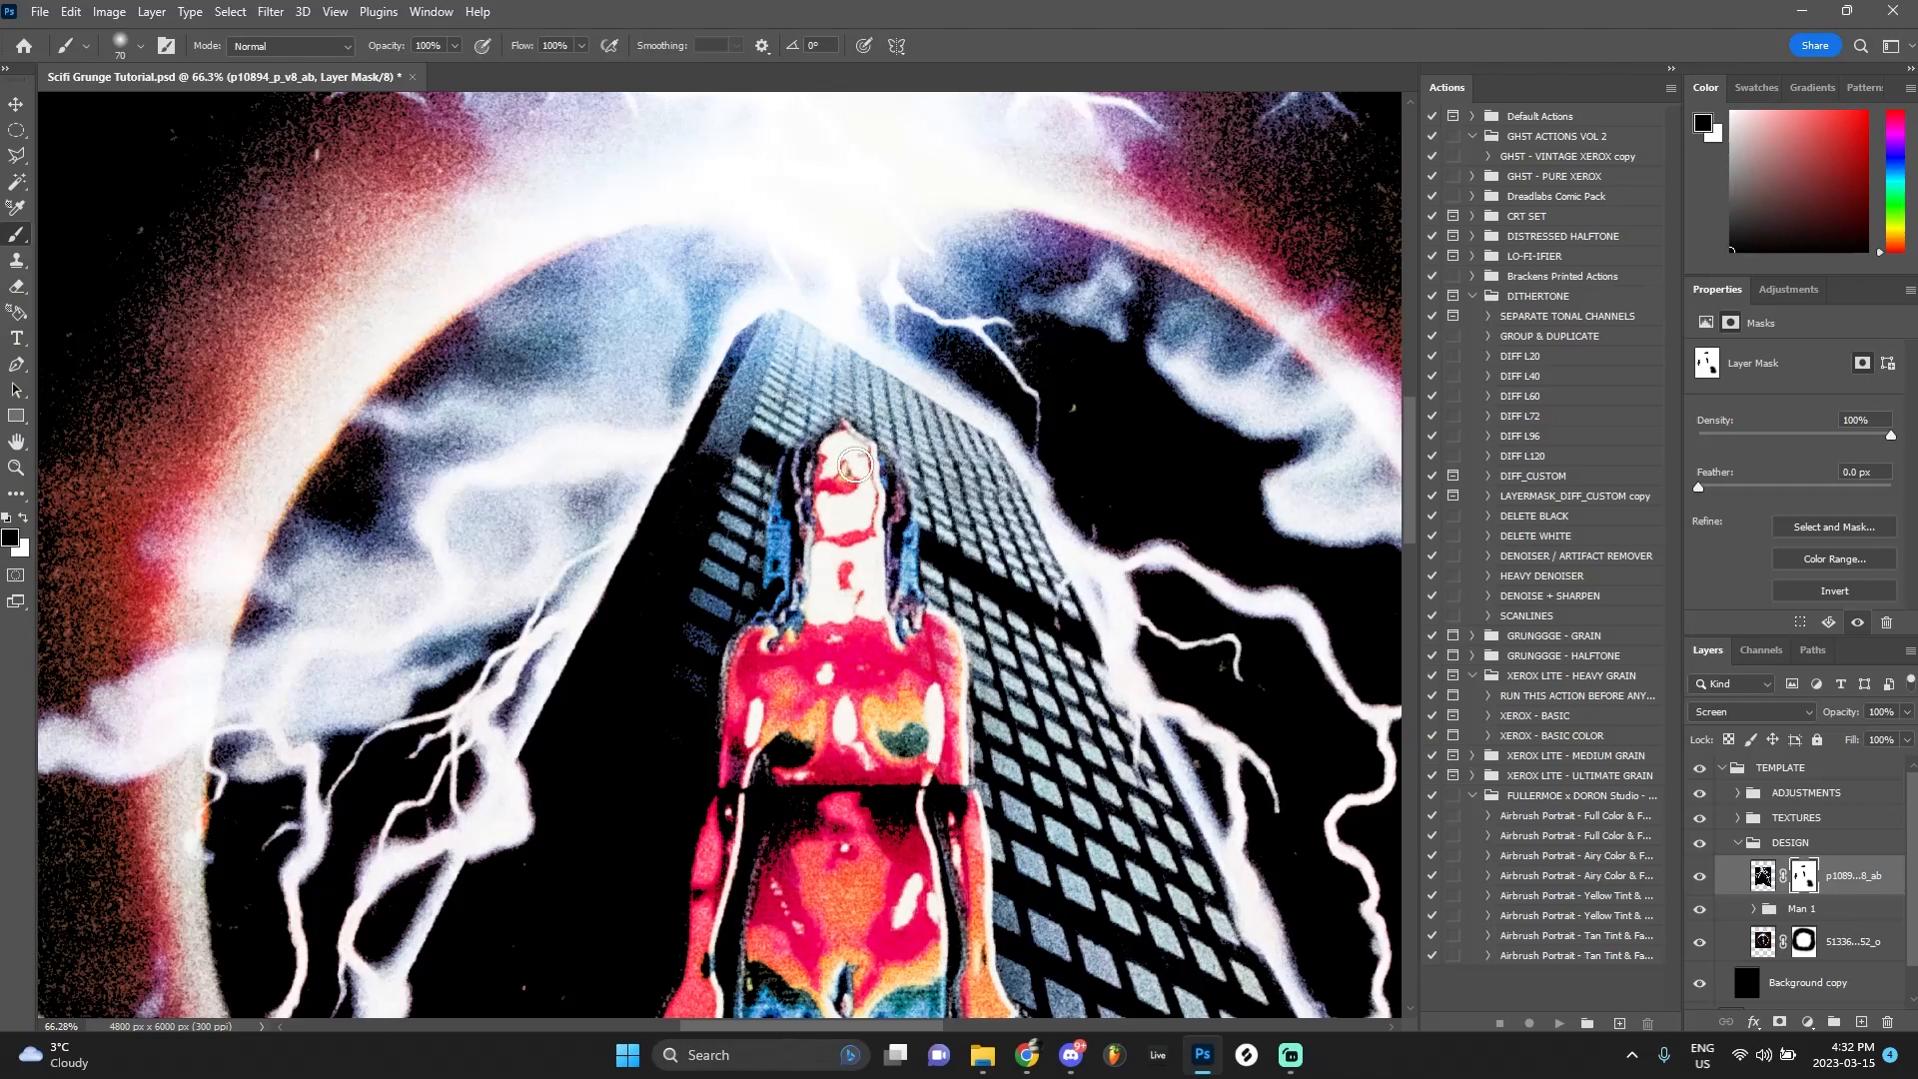
Check the mask edges along the woman and compare the composition with and without the skyscraper layer
{"action": "scroll", "coordinate": [855, 465], "scroll_direction": "down", "scroll_amount": 5}
{"action": "scroll", "coordinate": [907, 730], "scroll_direction": "up", "scroll_amount": 7}
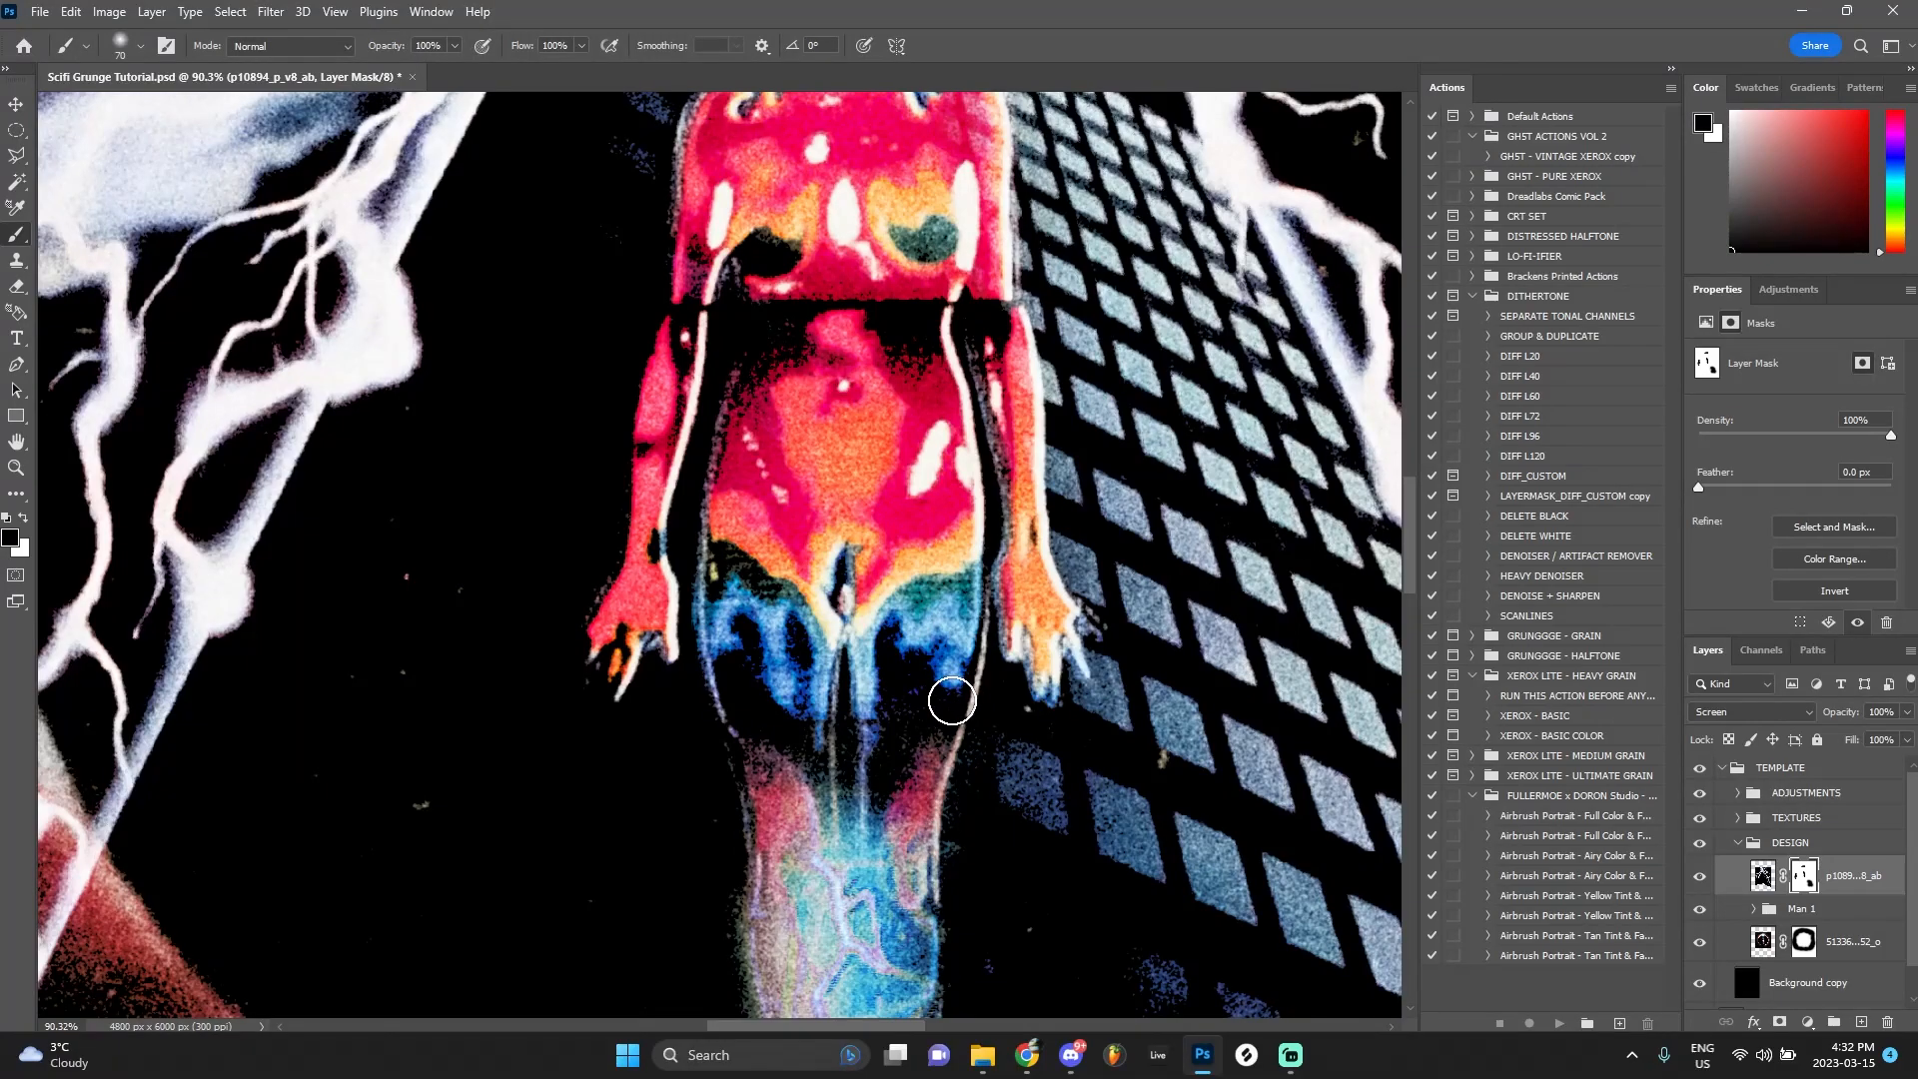
{"action": "scroll", "coordinate": [934, 676], "scroll_direction": "down", "scroll_amount": 5}
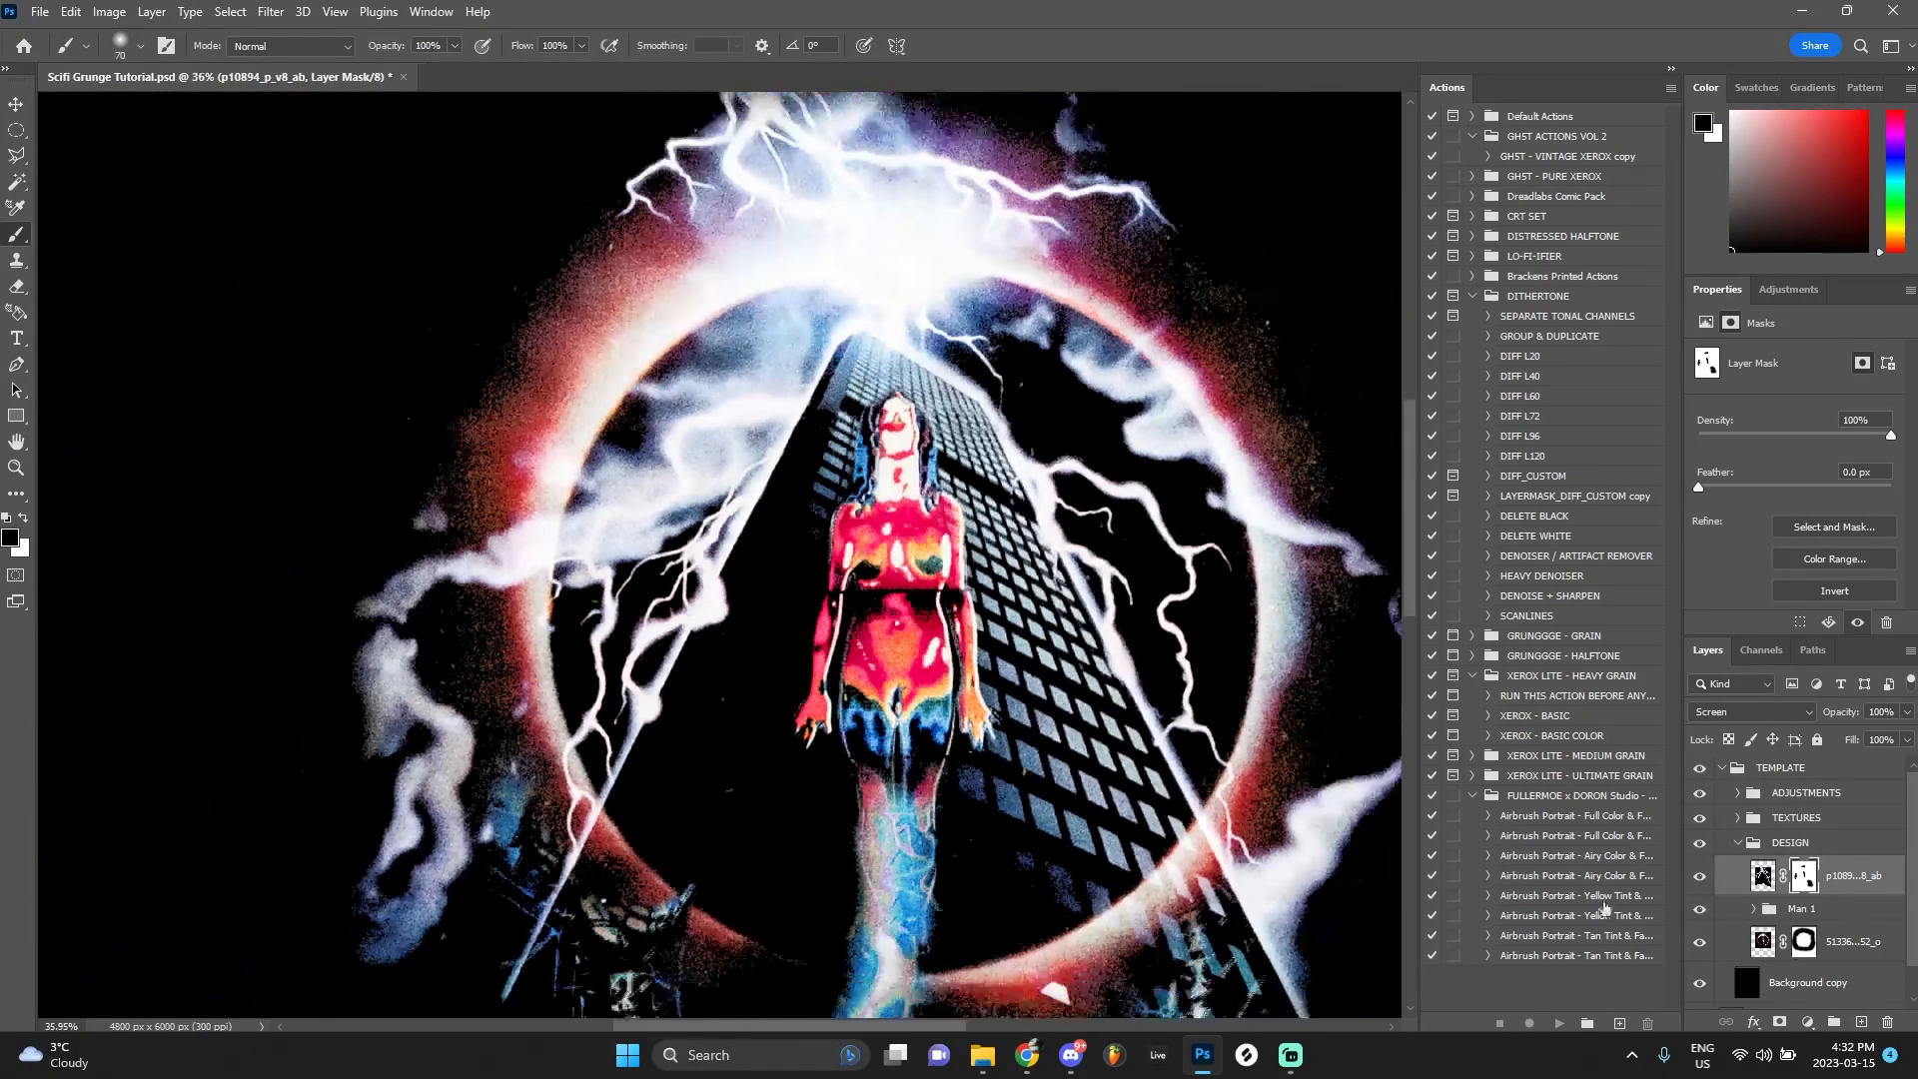
{"action": "left_click", "coordinate": [1701, 877]}
{"action": "left_click", "coordinate": [1701, 877]}
{"action": "scroll", "coordinate": [1099, 761], "scroll_direction": "down", "scroll_amount": 9}
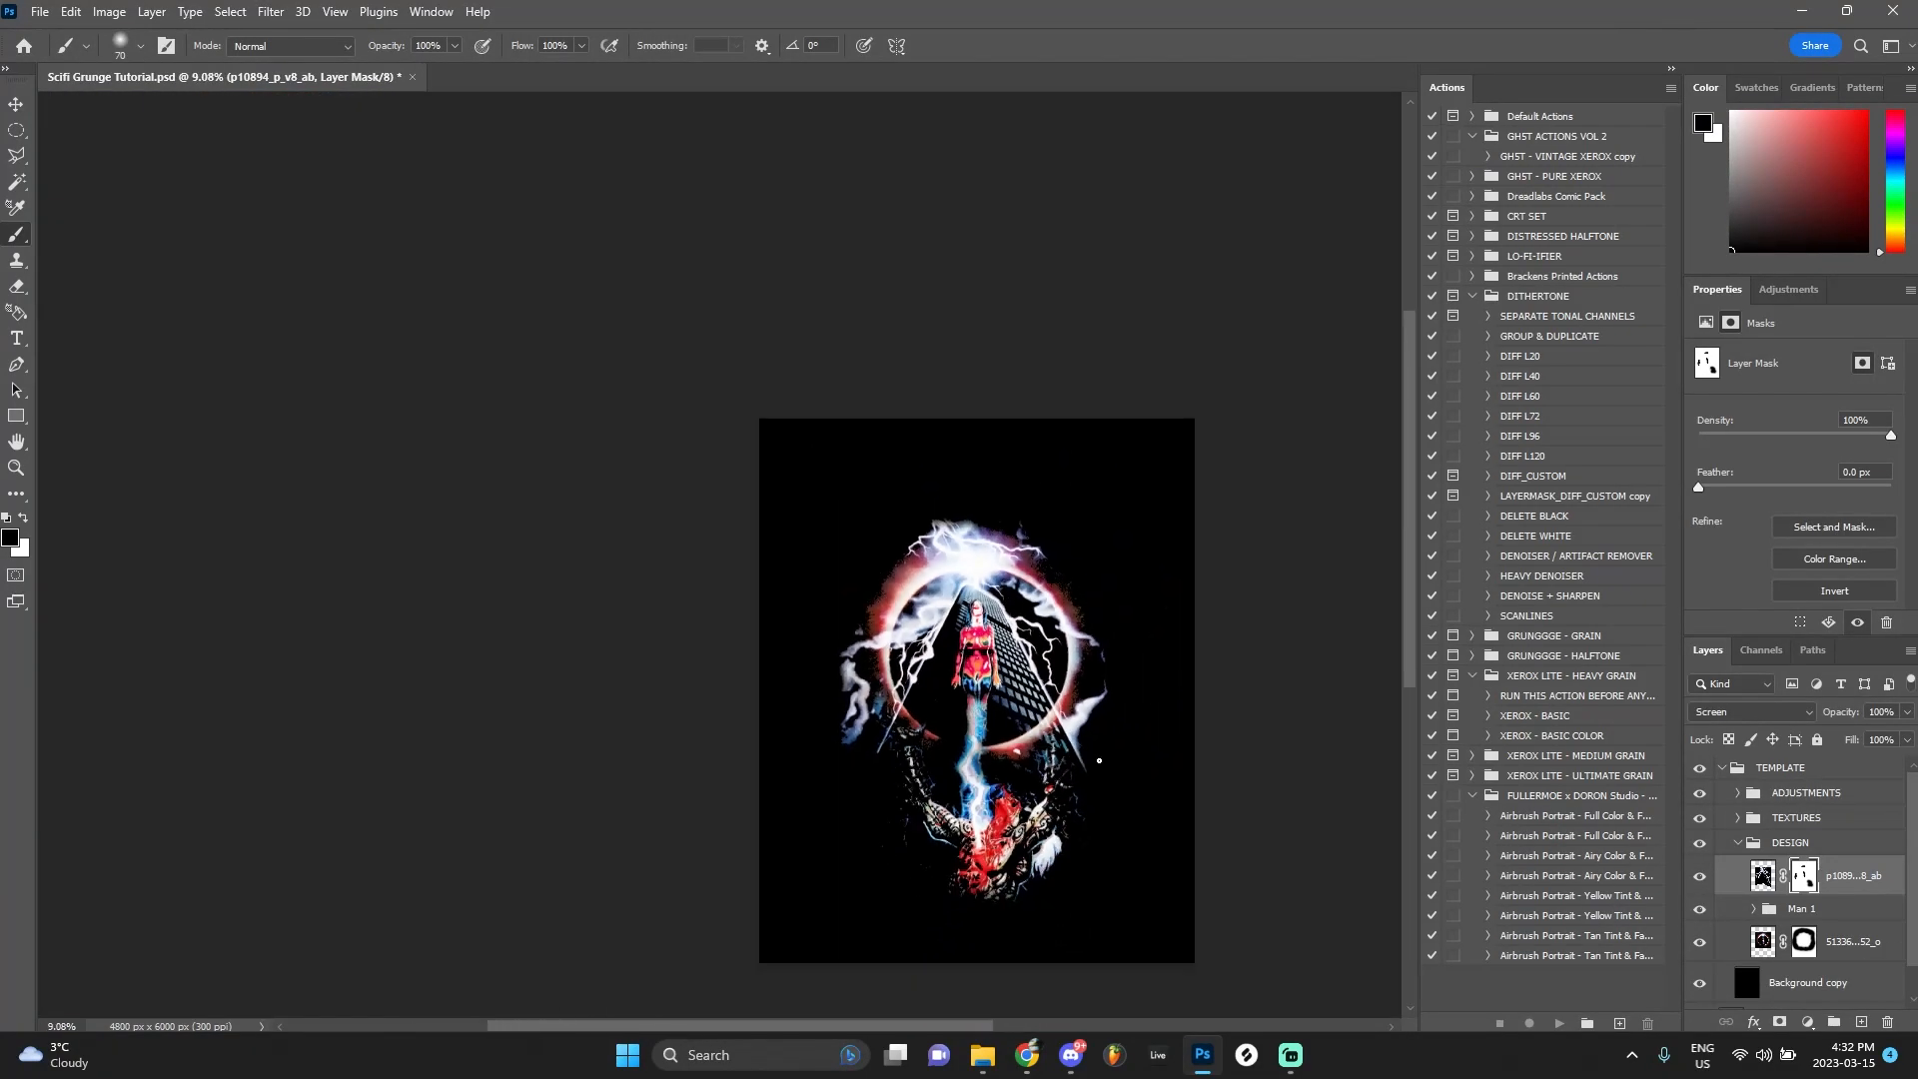
{"action": "scroll", "coordinate": [1099, 761], "scroll_direction": "up", "scroll_amount": 6}
{"action": "left_click", "coordinate": [20, 103]}
{"action": "scroll", "coordinate": [1109, 424], "scroll_direction": "left", "scroll_amount": 2}
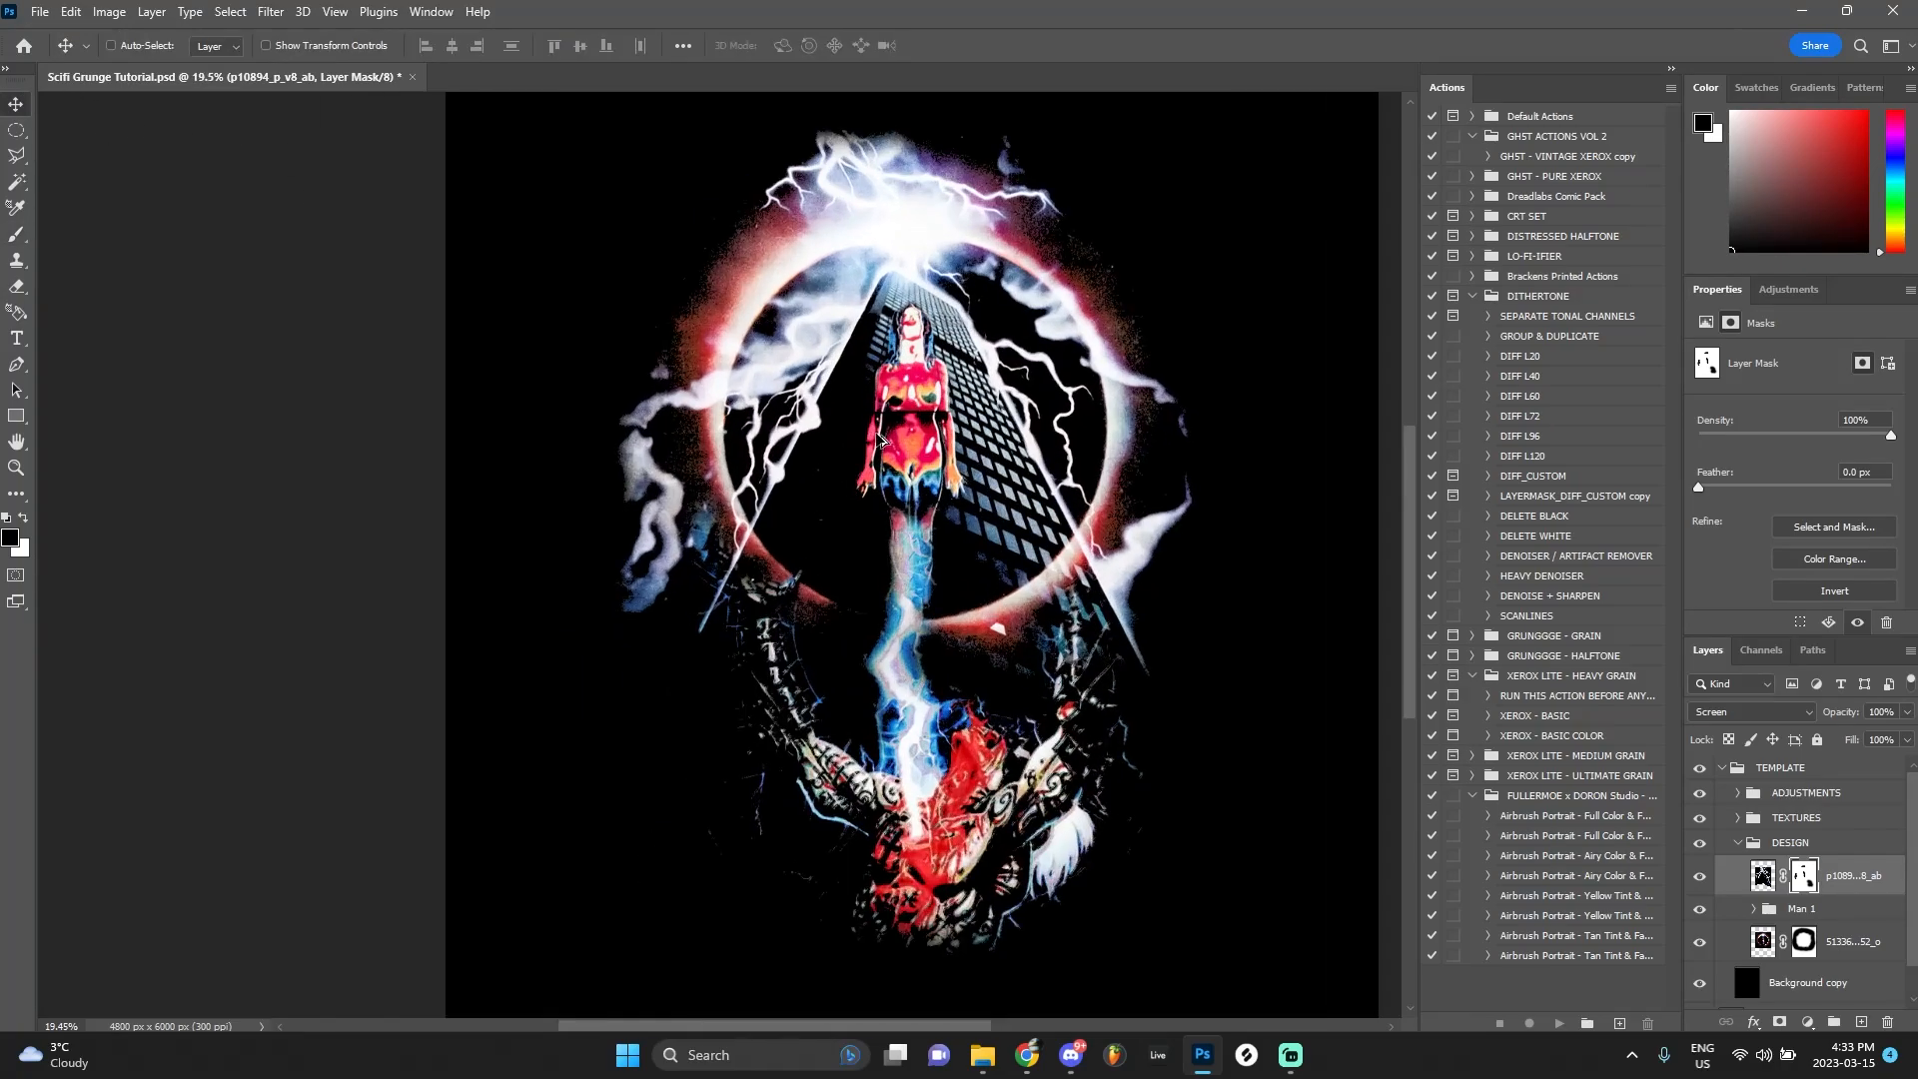
{"action": "scroll", "coordinate": [1108, 424], "scroll_direction": "down", "scroll_amount": 2}
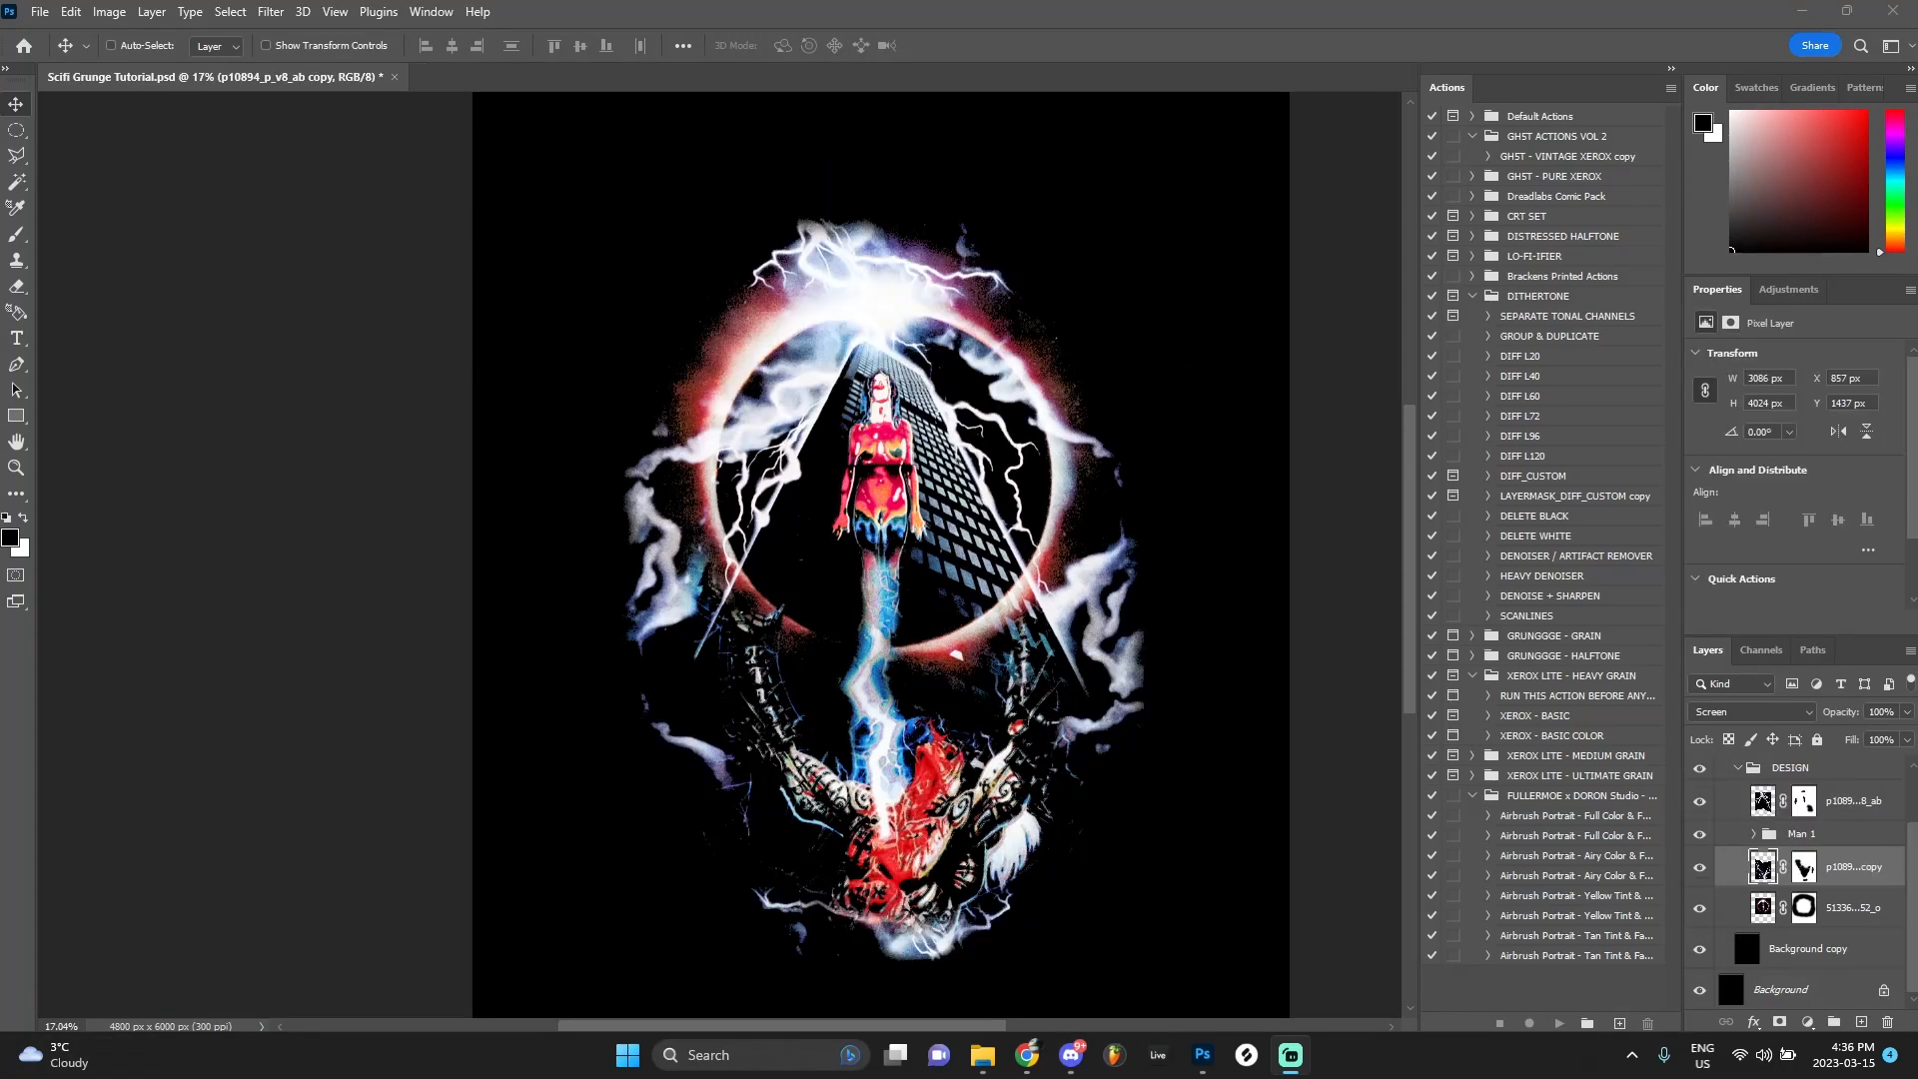
Compare the composition with and without the copied lightning layer around the lower figure
{"action": "scroll", "coordinate": [884, 579], "scroll_direction": "down", "scroll_amount": 1}
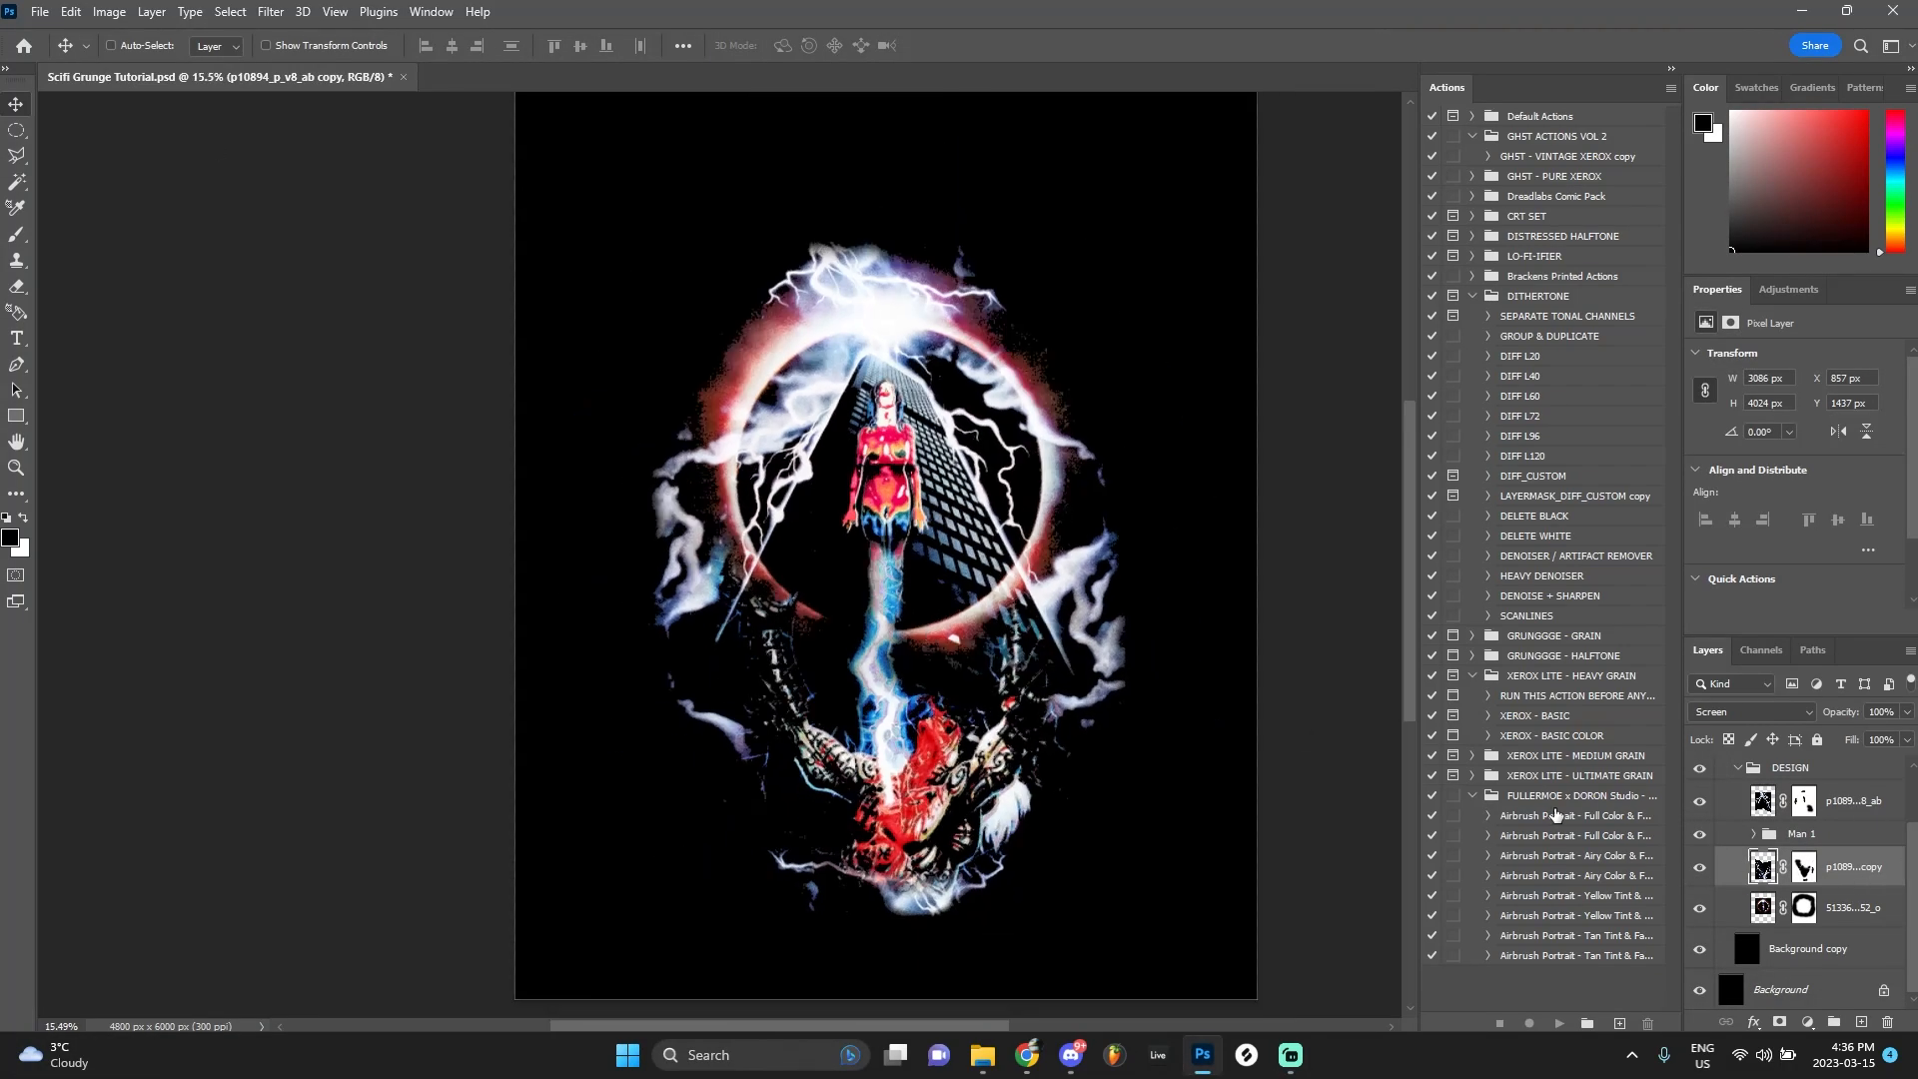
{"action": "left_click", "coordinate": [1700, 865]}
{"action": "left_click", "coordinate": [1700, 865]}
{"action": "scroll", "coordinate": [788, 645], "scroll_direction": "up", "scroll_amount": 4}
{"action": "scroll", "coordinate": [1086, 735], "scroll_direction": "down", "scroll_amount": 3}
{"action": "scroll", "coordinate": [1188, 789], "scroll_direction": "up", "scroll_amount": 3}
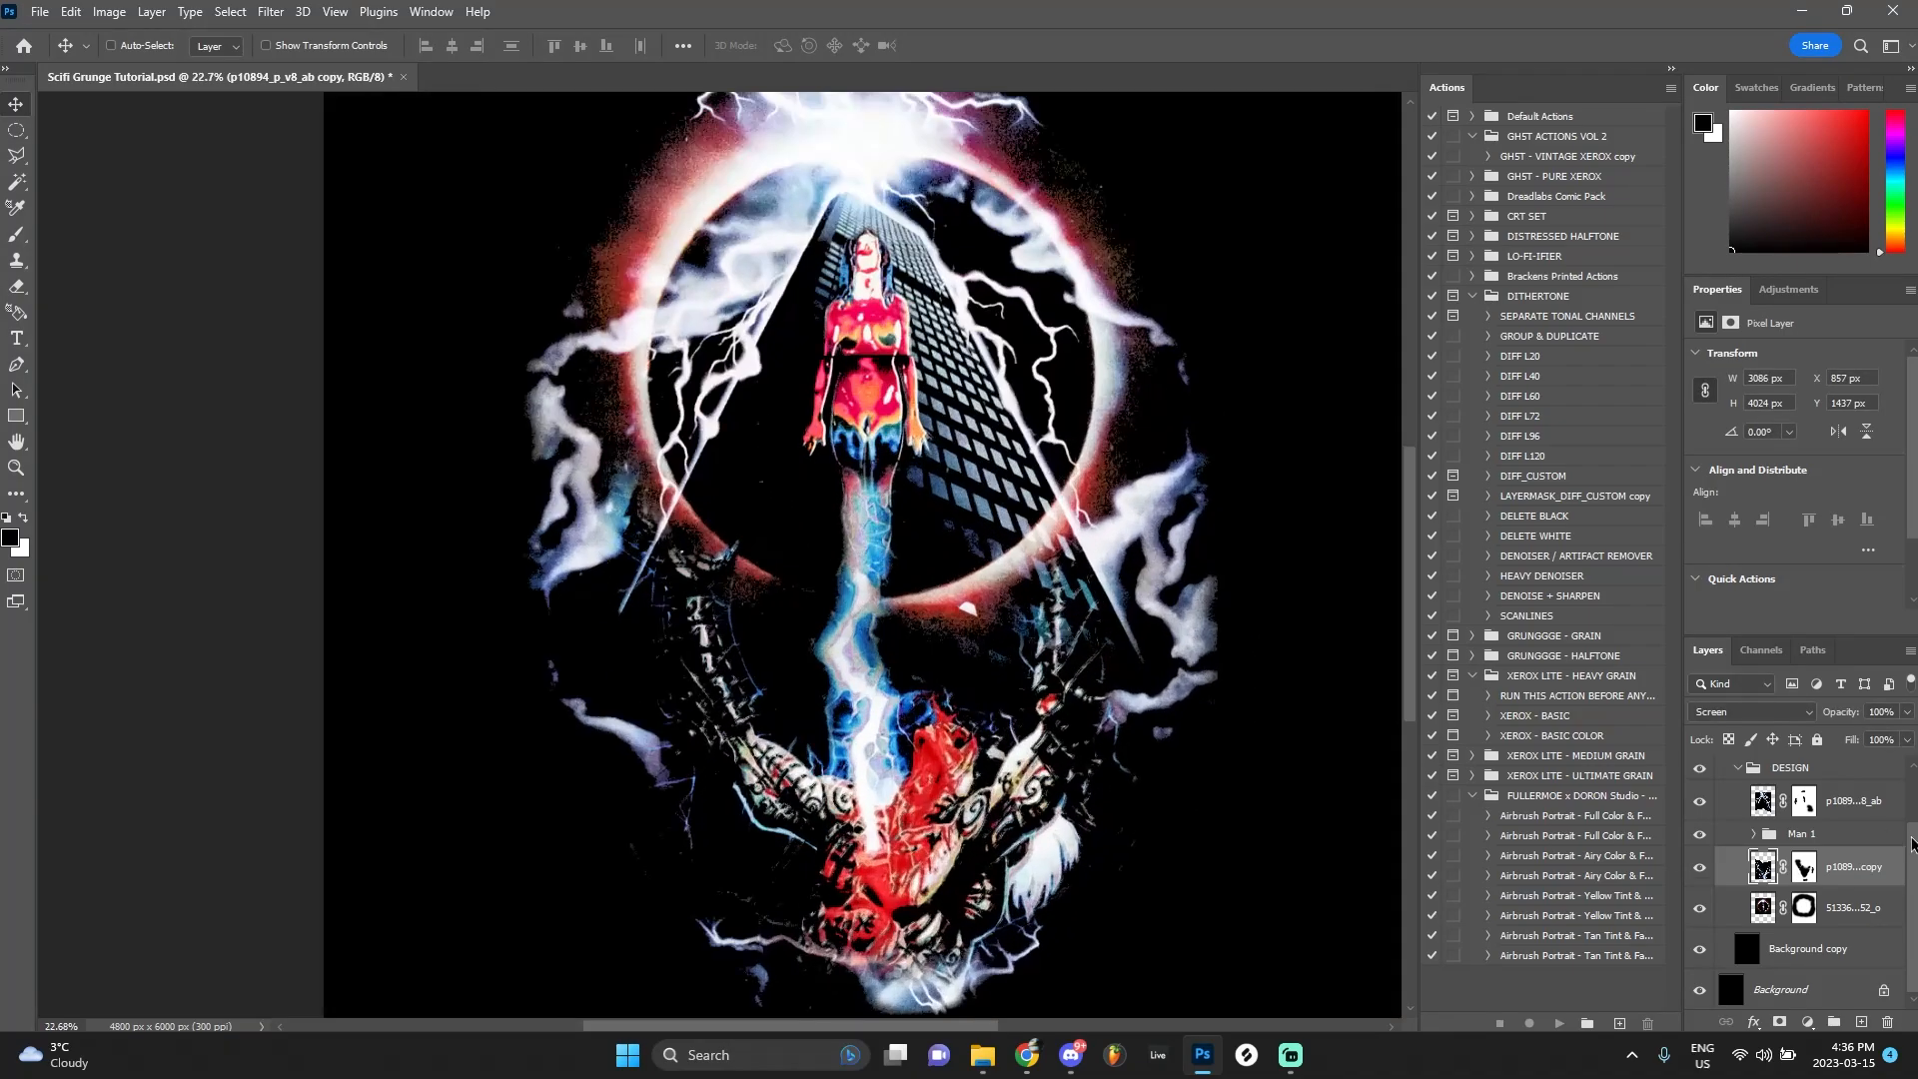
Put the skyscraper layer and its copy into separate groups named Upper BOLT and Lower BOLT, and save the document
{"action": "left_click", "coordinate": [1750, 787]}
{"action": "key", "text": "ctrl+g"}
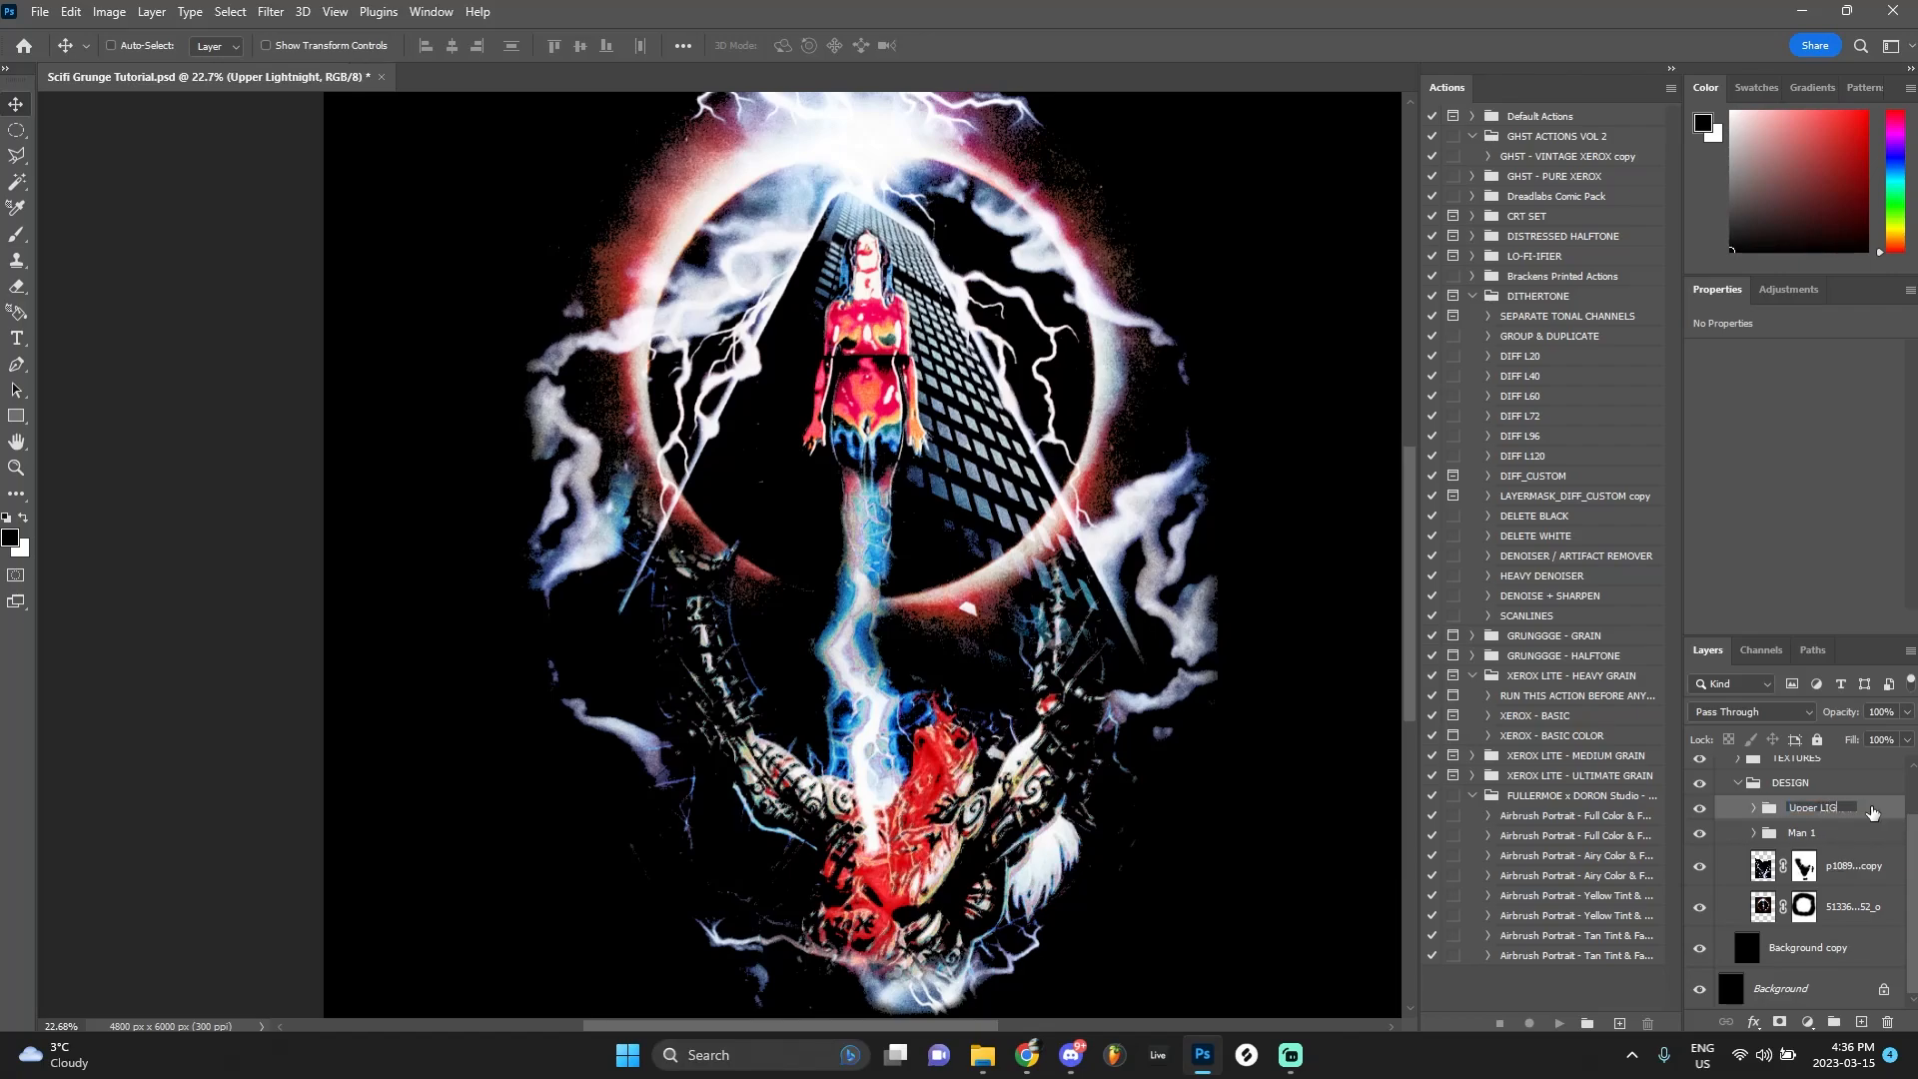
{"action": "left_click", "coordinate": [1872, 857]}
{"action": "key", "text": "ctrl+g"}
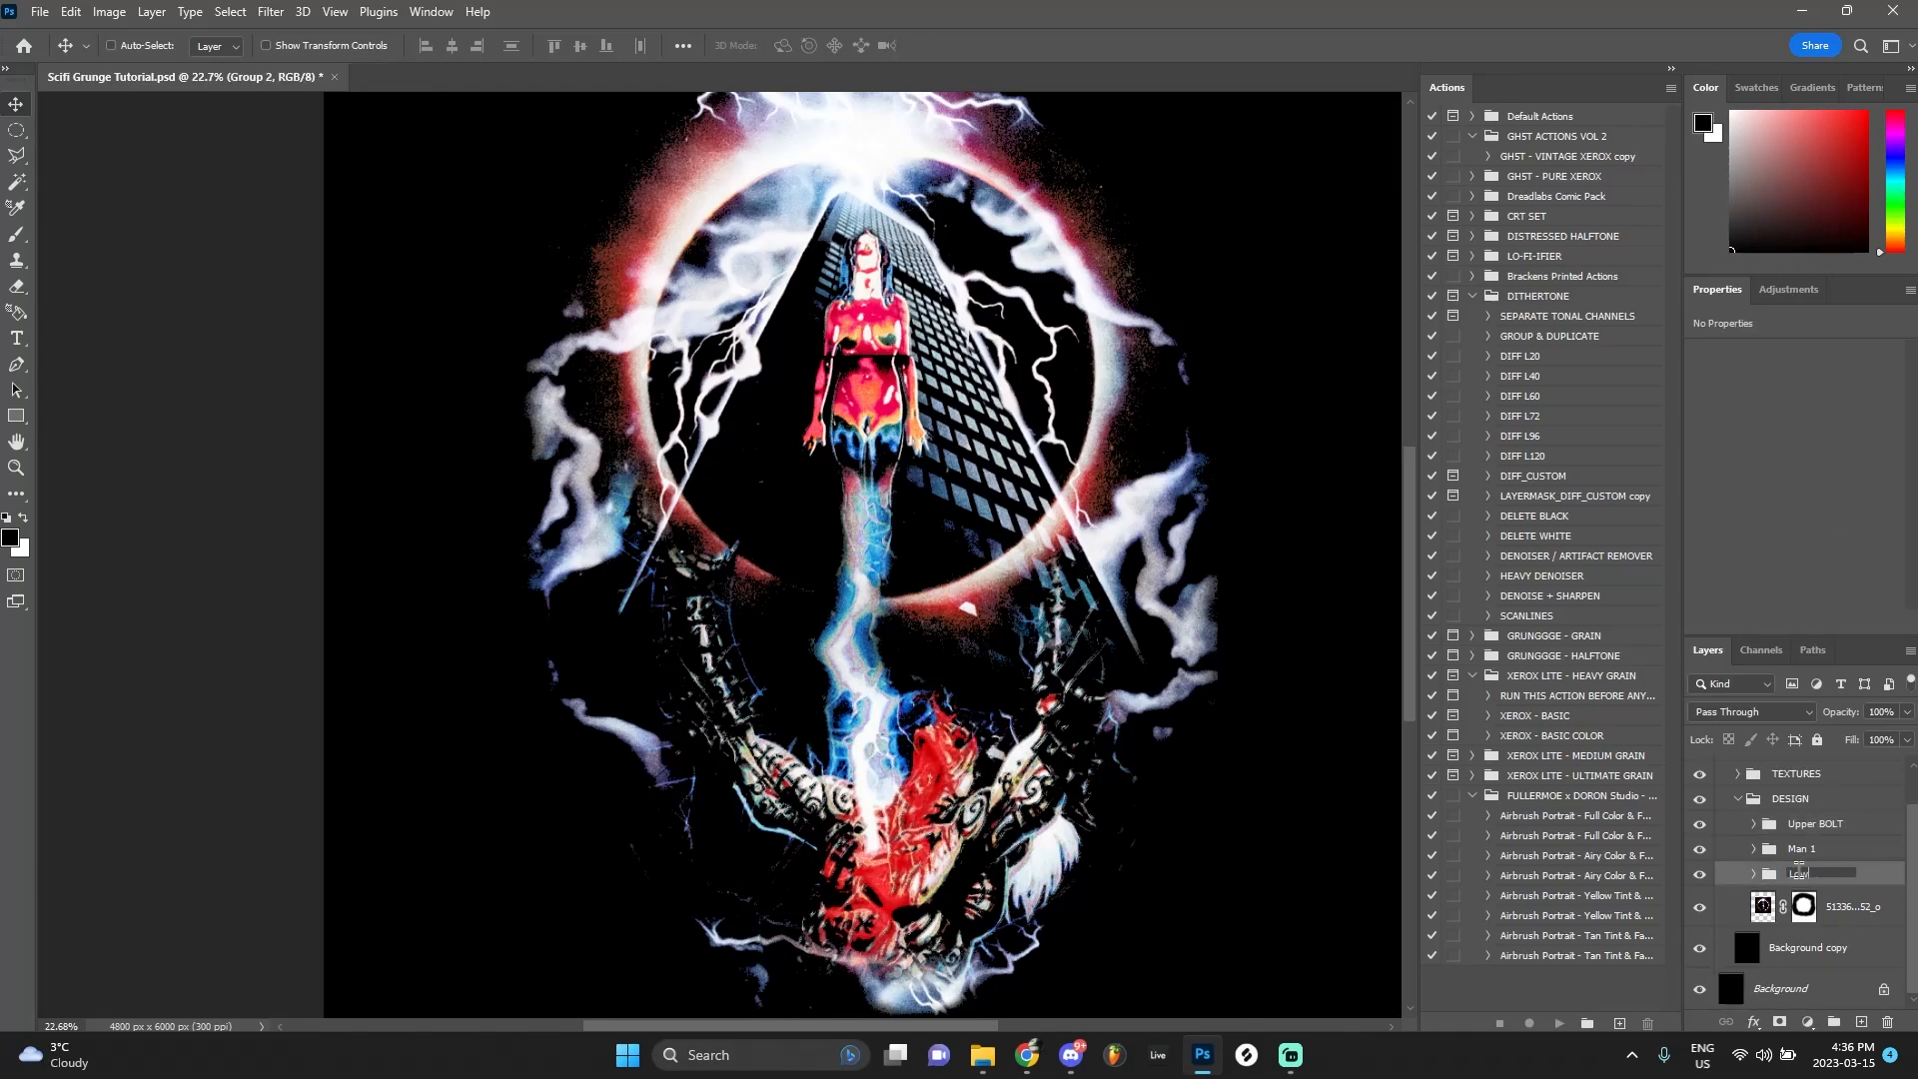
{"action": "key", "text": "ctrl+minus"}
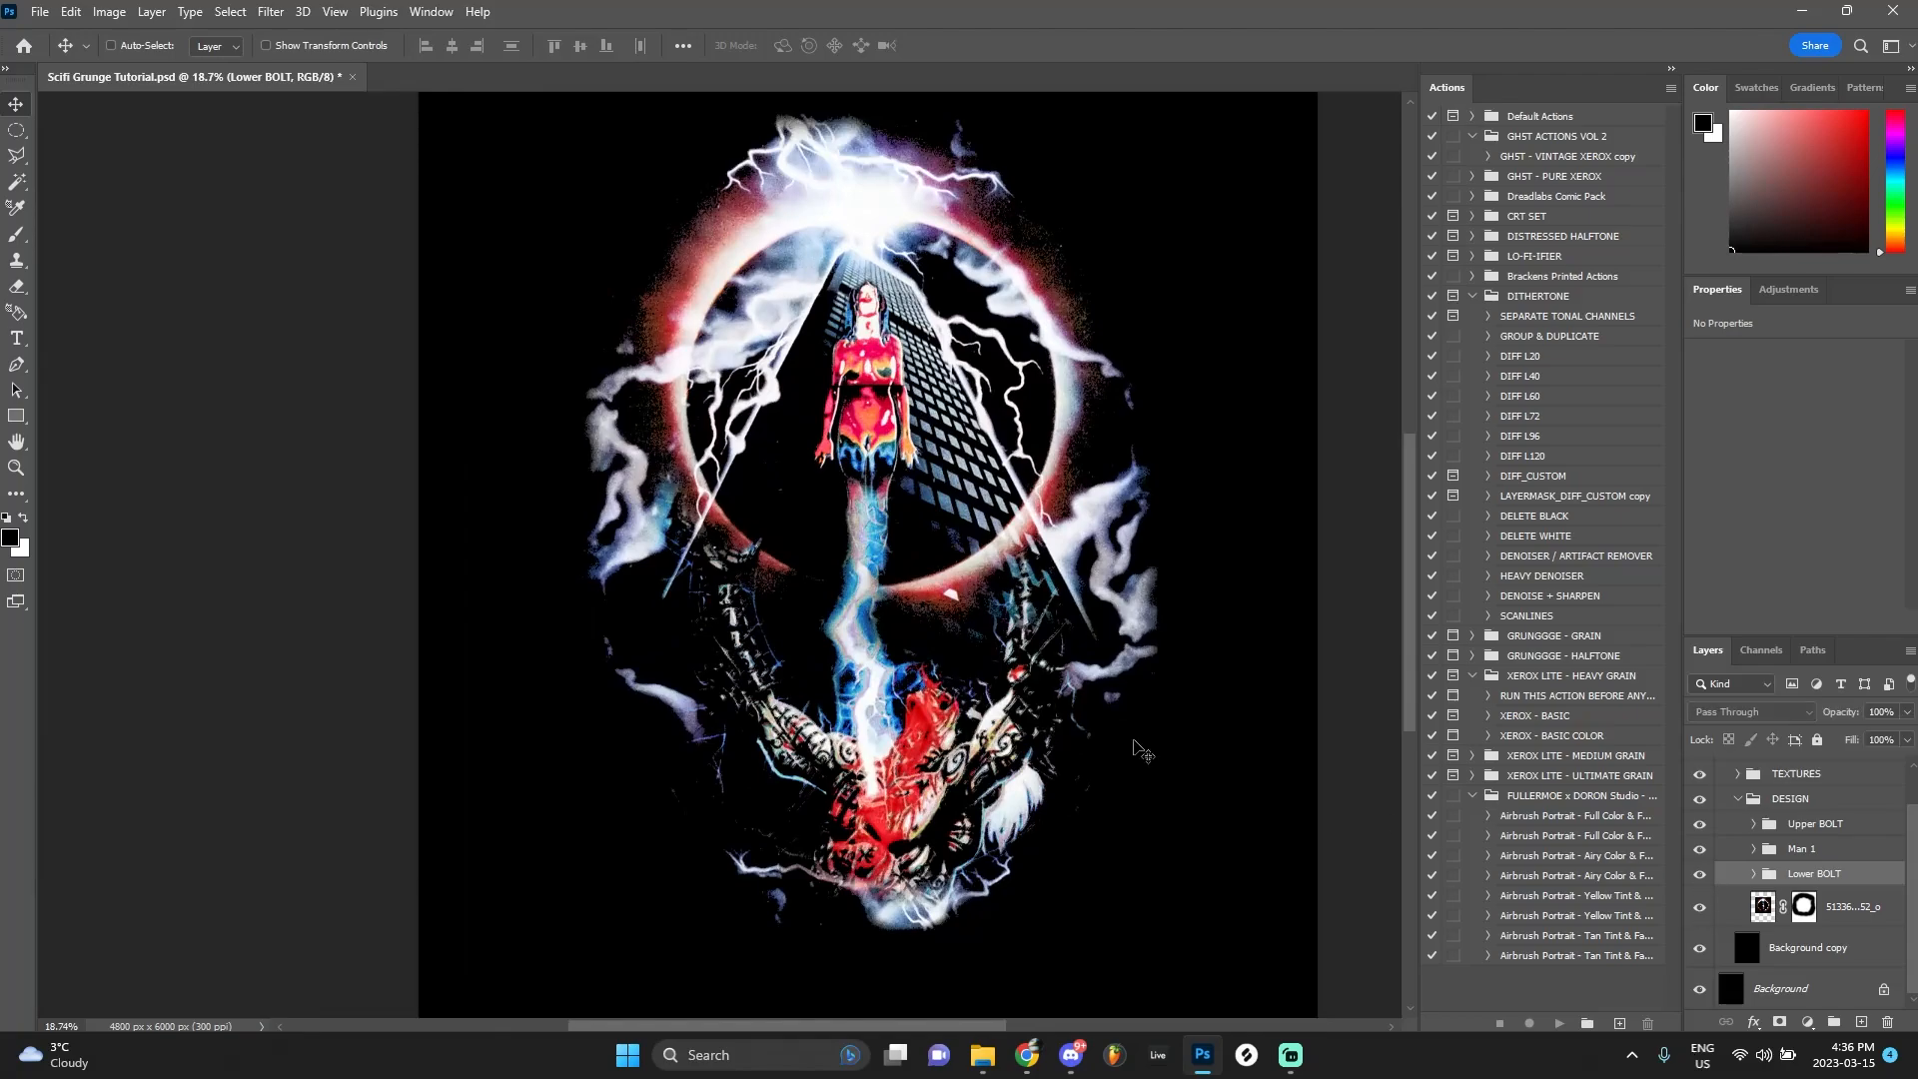
{"action": "key", "text": "ctrl+s"}
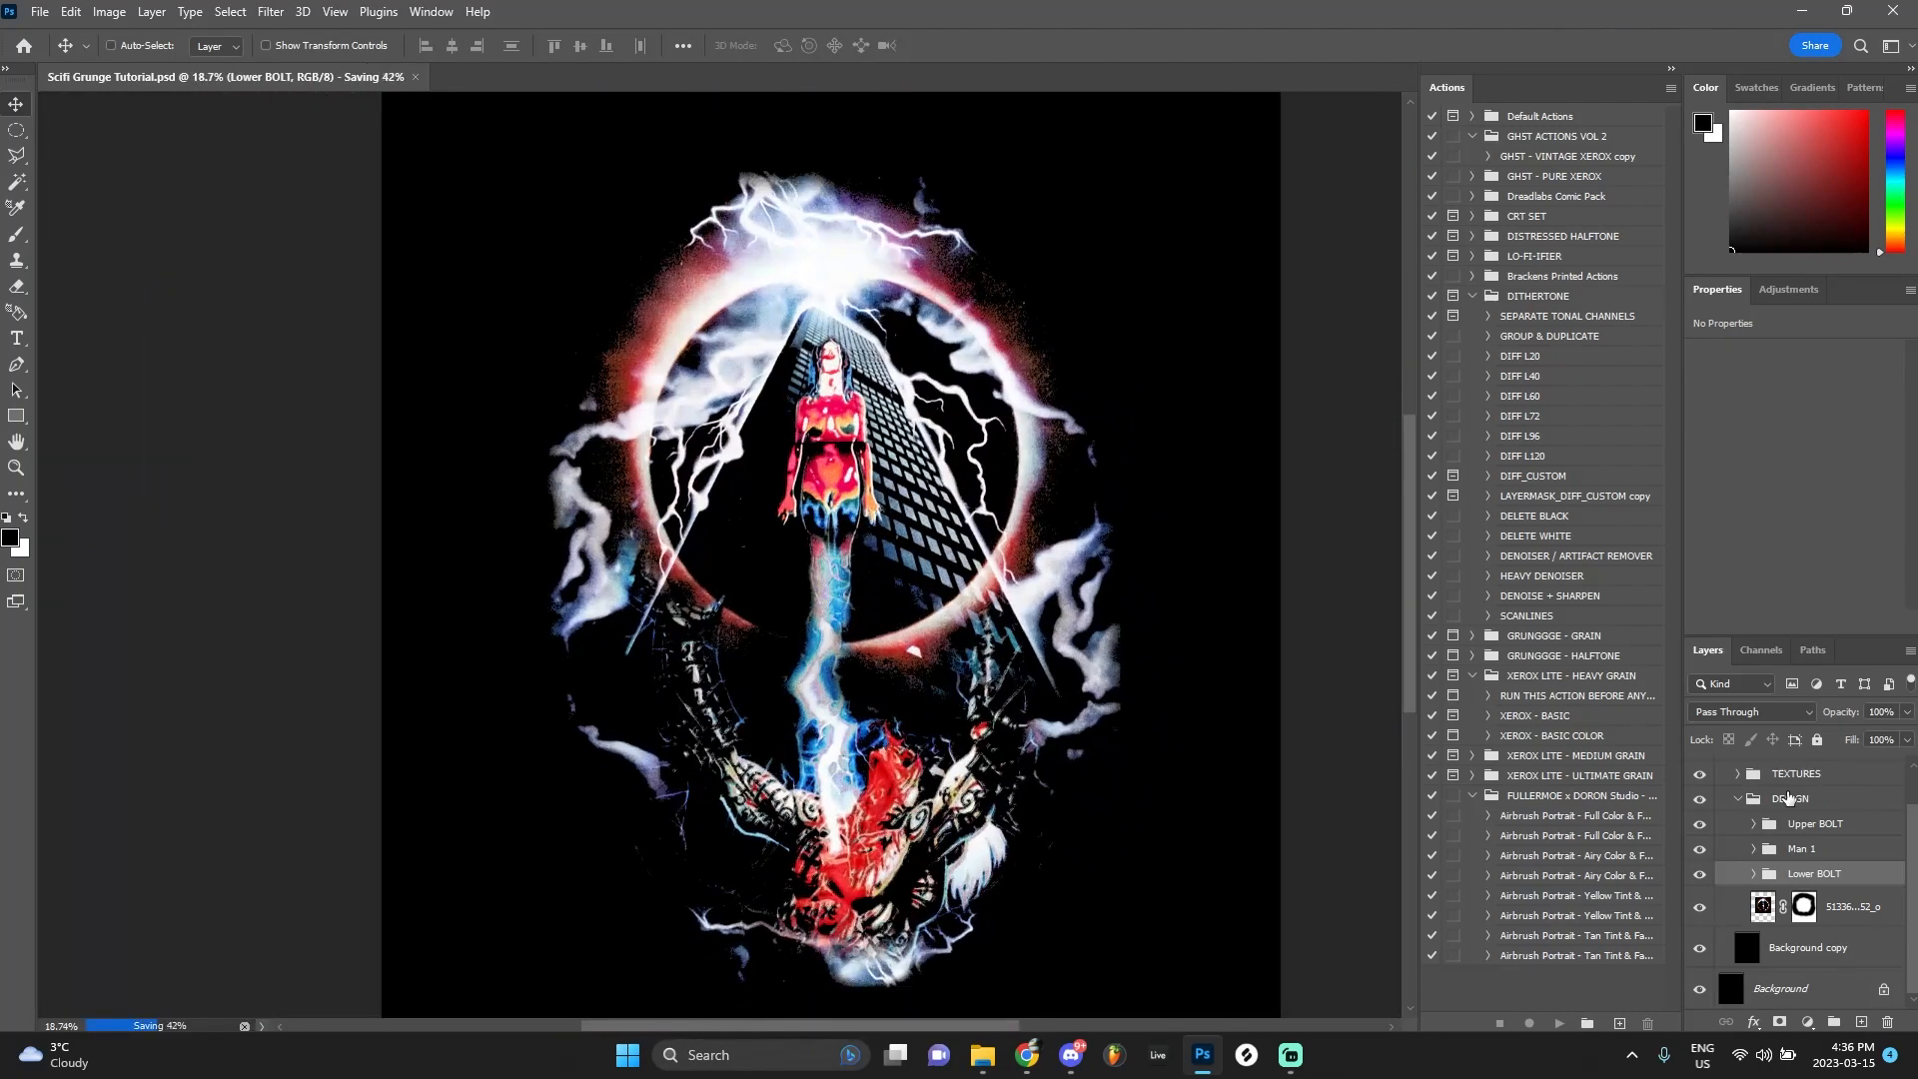
Add a Levels adjustment layer above the Upper BOLT group and clip it to that group
{"action": "scroll", "coordinate": [1788, 809], "scroll_direction": "up", "scroll_amount": 2}
{"action": "left_click", "coordinate": [1735, 850]}
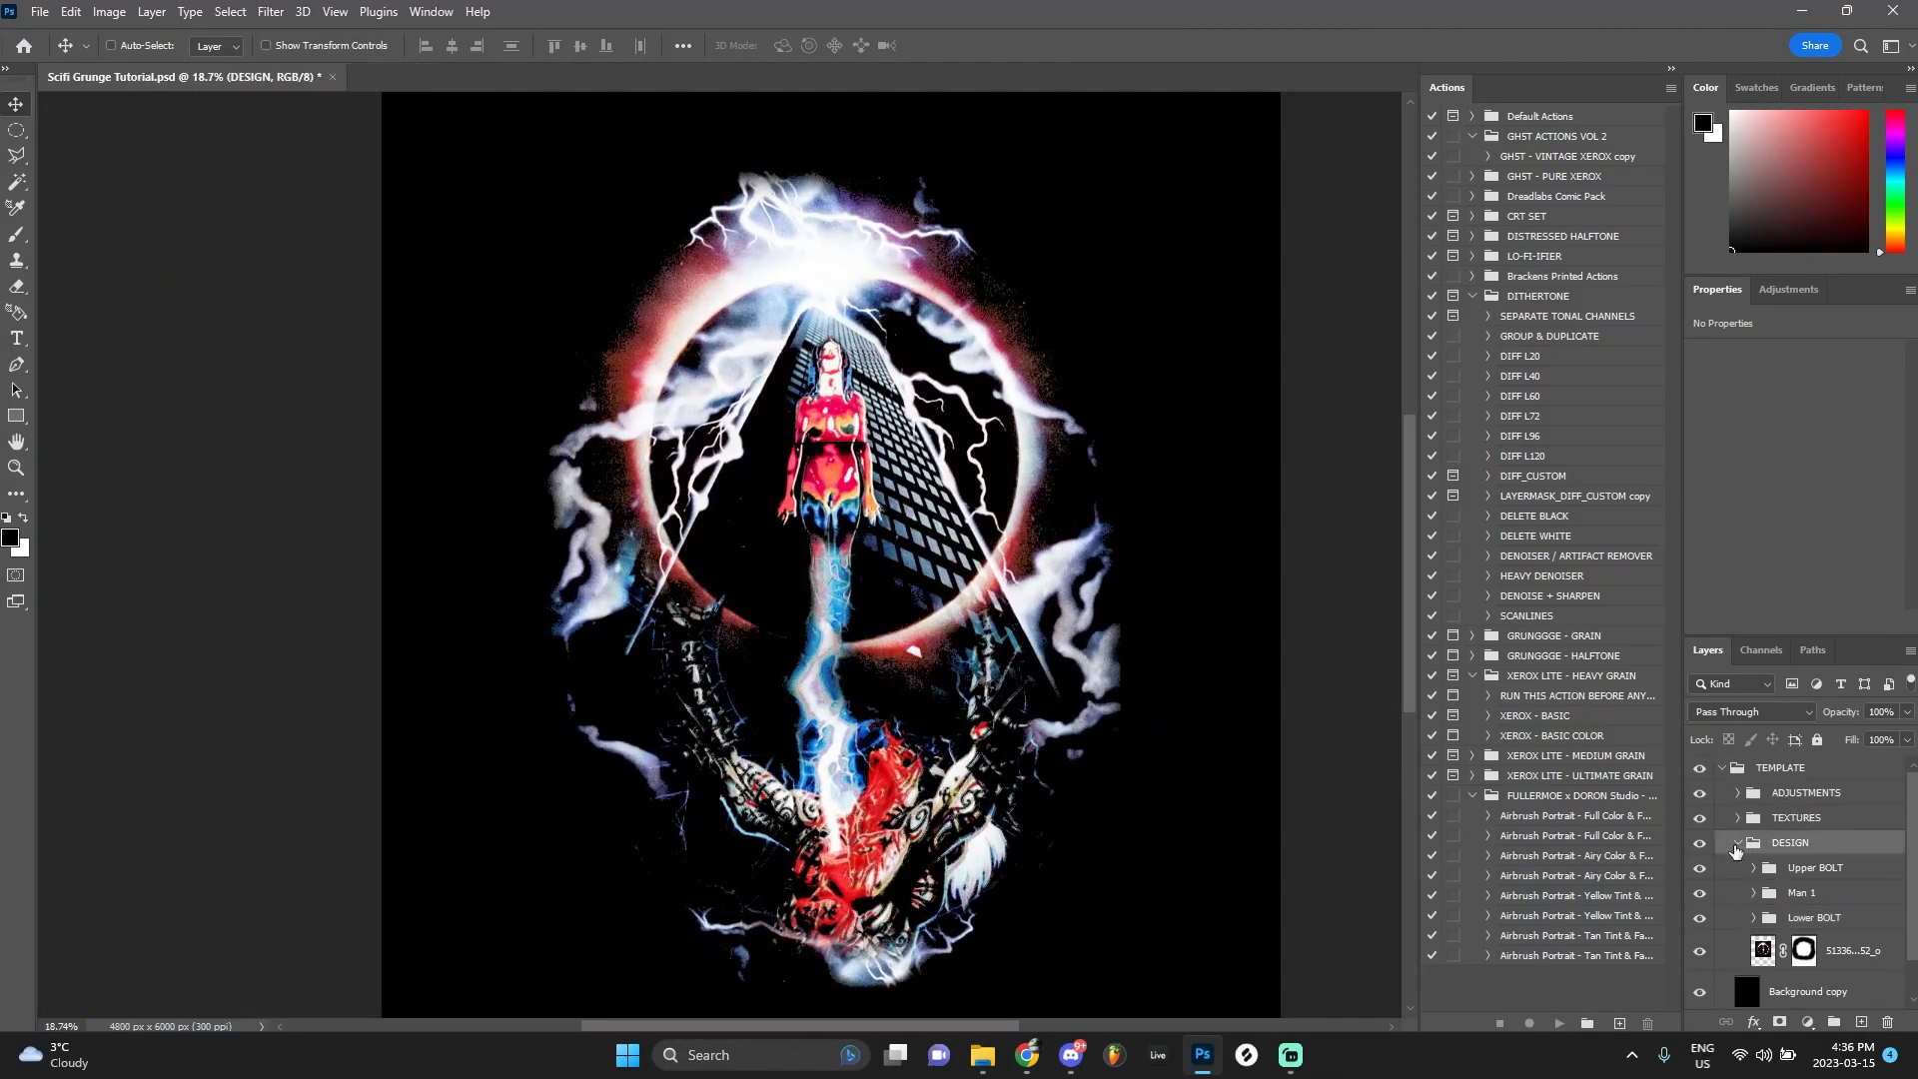
{"action": "scroll", "coordinate": [1788, 879], "scroll_direction": "down", "scroll_amount": 1}
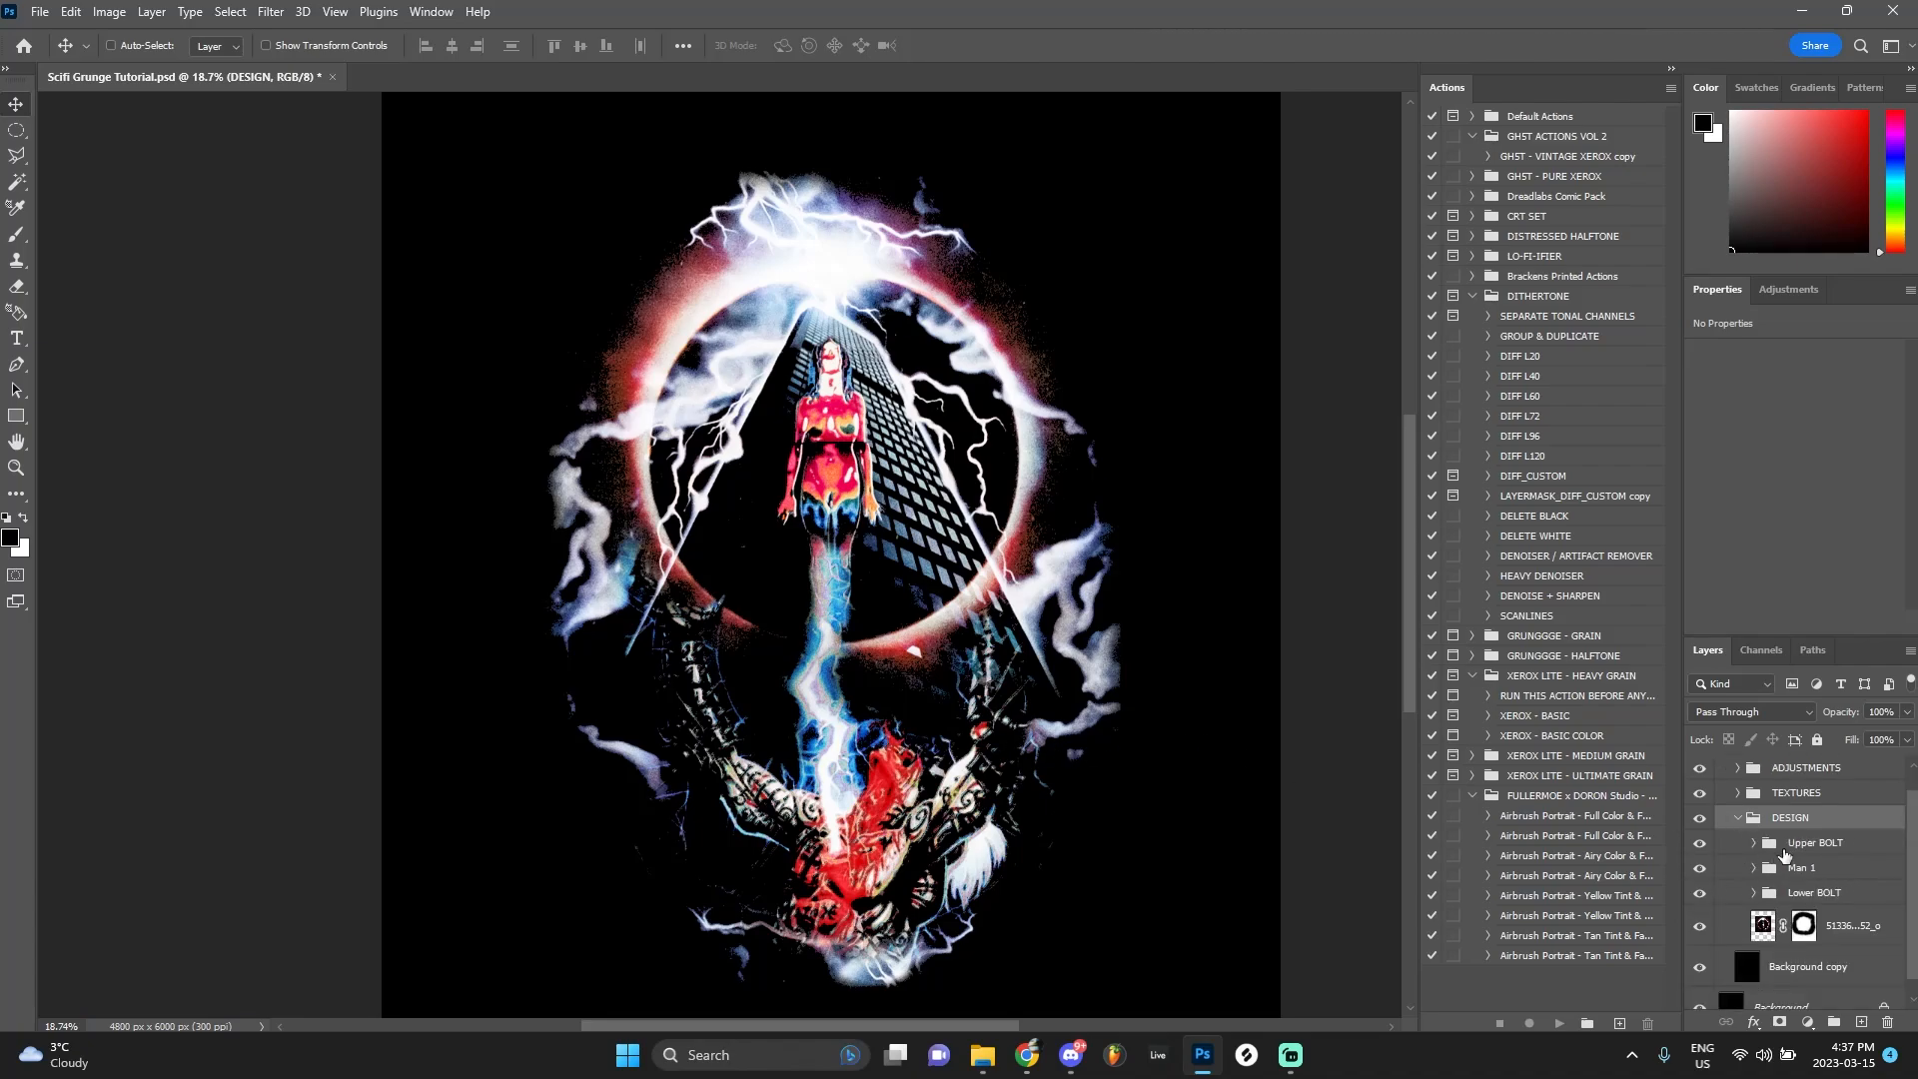
{"action": "left_click", "coordinate": [1785, 849]}
{"action": "left_click", "coordinate": [1807, 1020]}
{"action": "left_click", "coordinate": [1804, 752]}
{"action": "right_click", "coordinate": [1848, 852]}
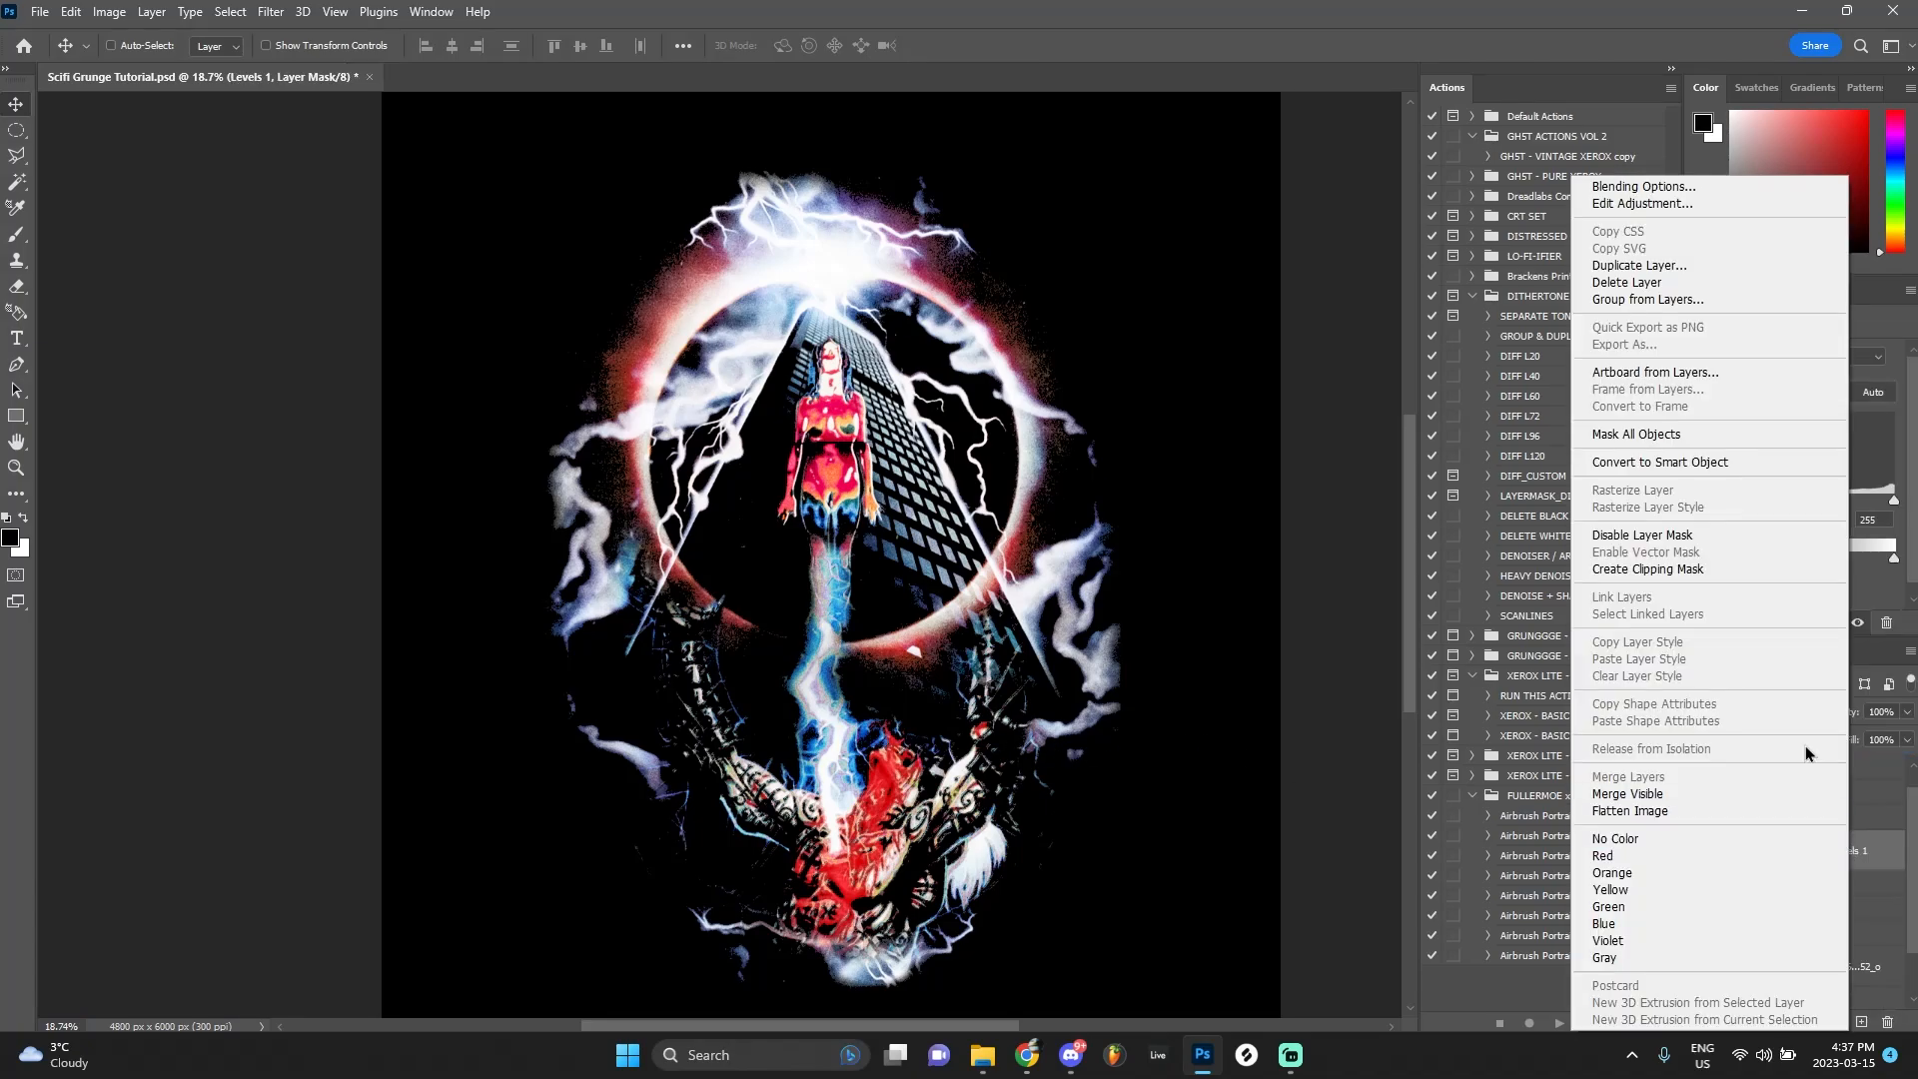
{"action": "left_click", "coordinate": [1698, 569]}
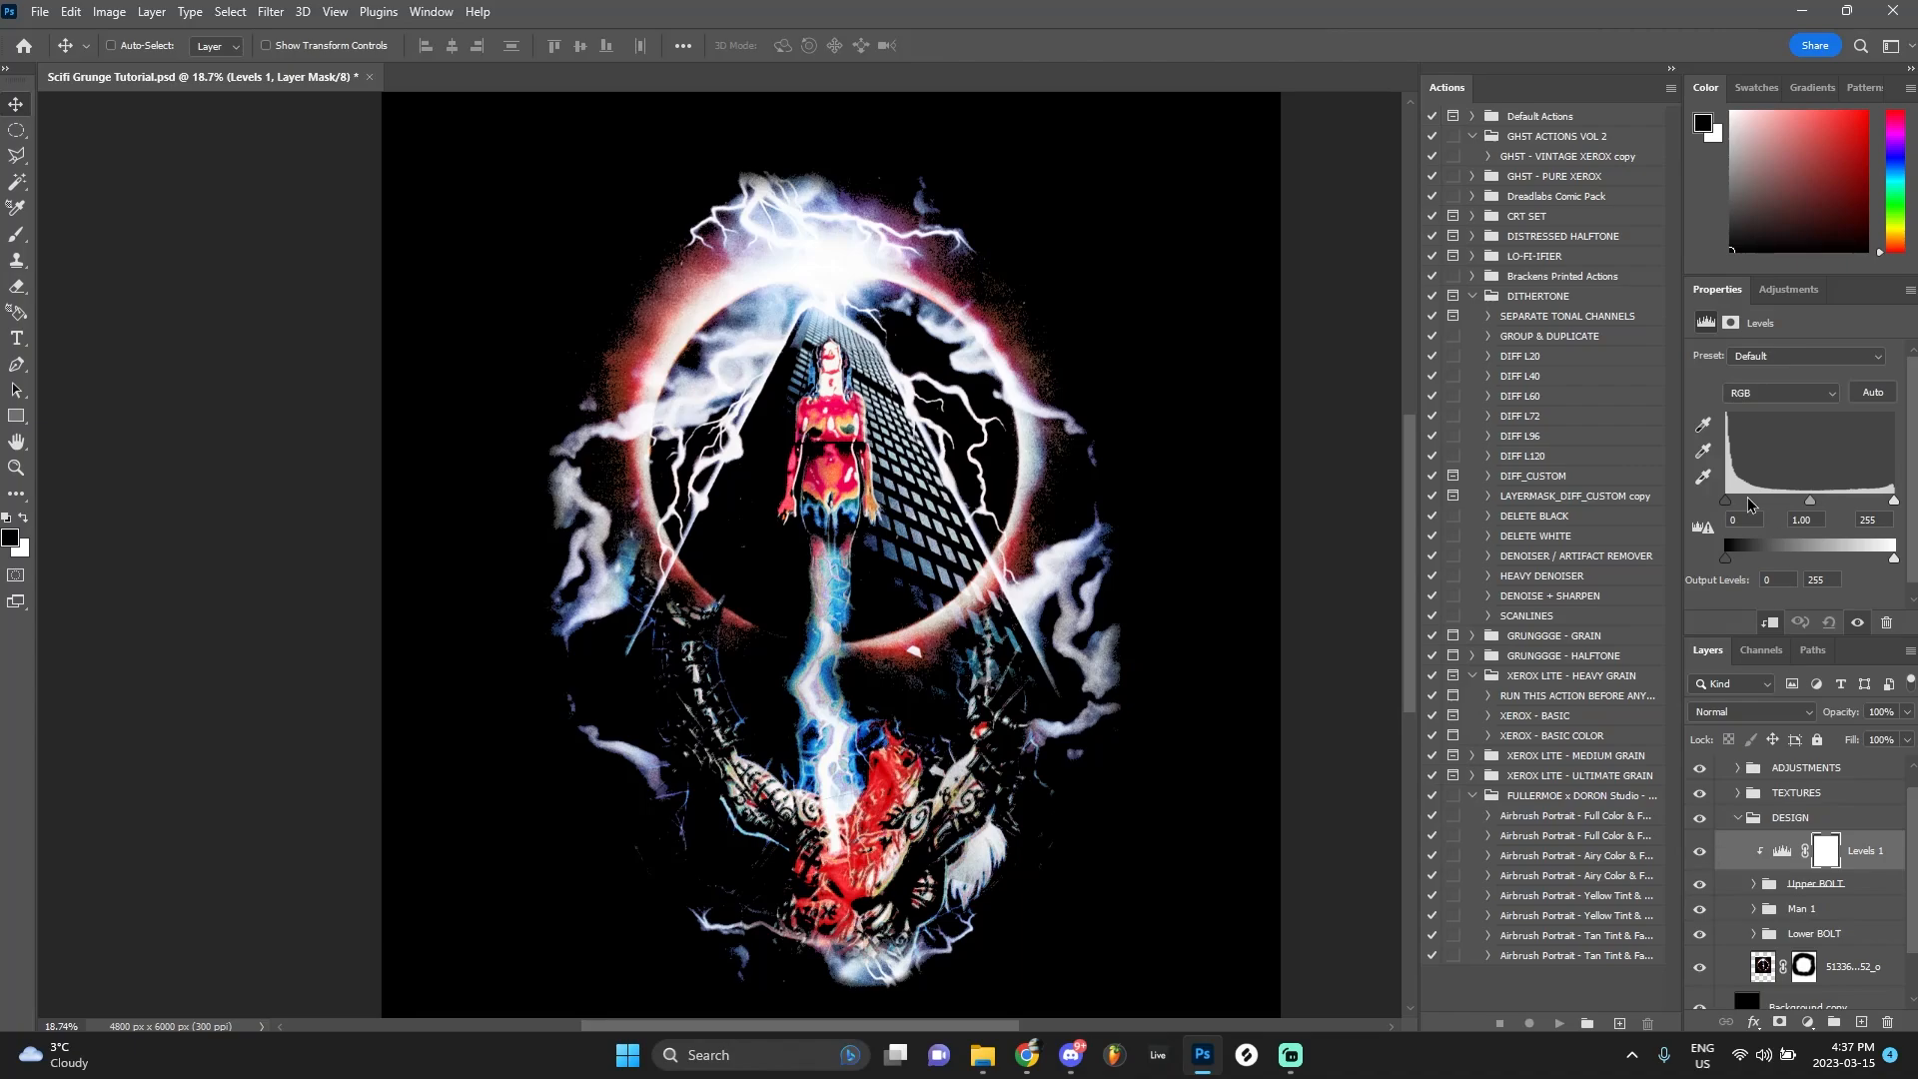
Set the Upper BOLT Levels to midtone 0.91 and white input 244, and compare the image with and without it
{"action": "left_click_drag", "start_coordinate": [1893, 500], "coordinate": [1810, 500]}
{"action": "left_click", "coordinate": [1699, 851]}
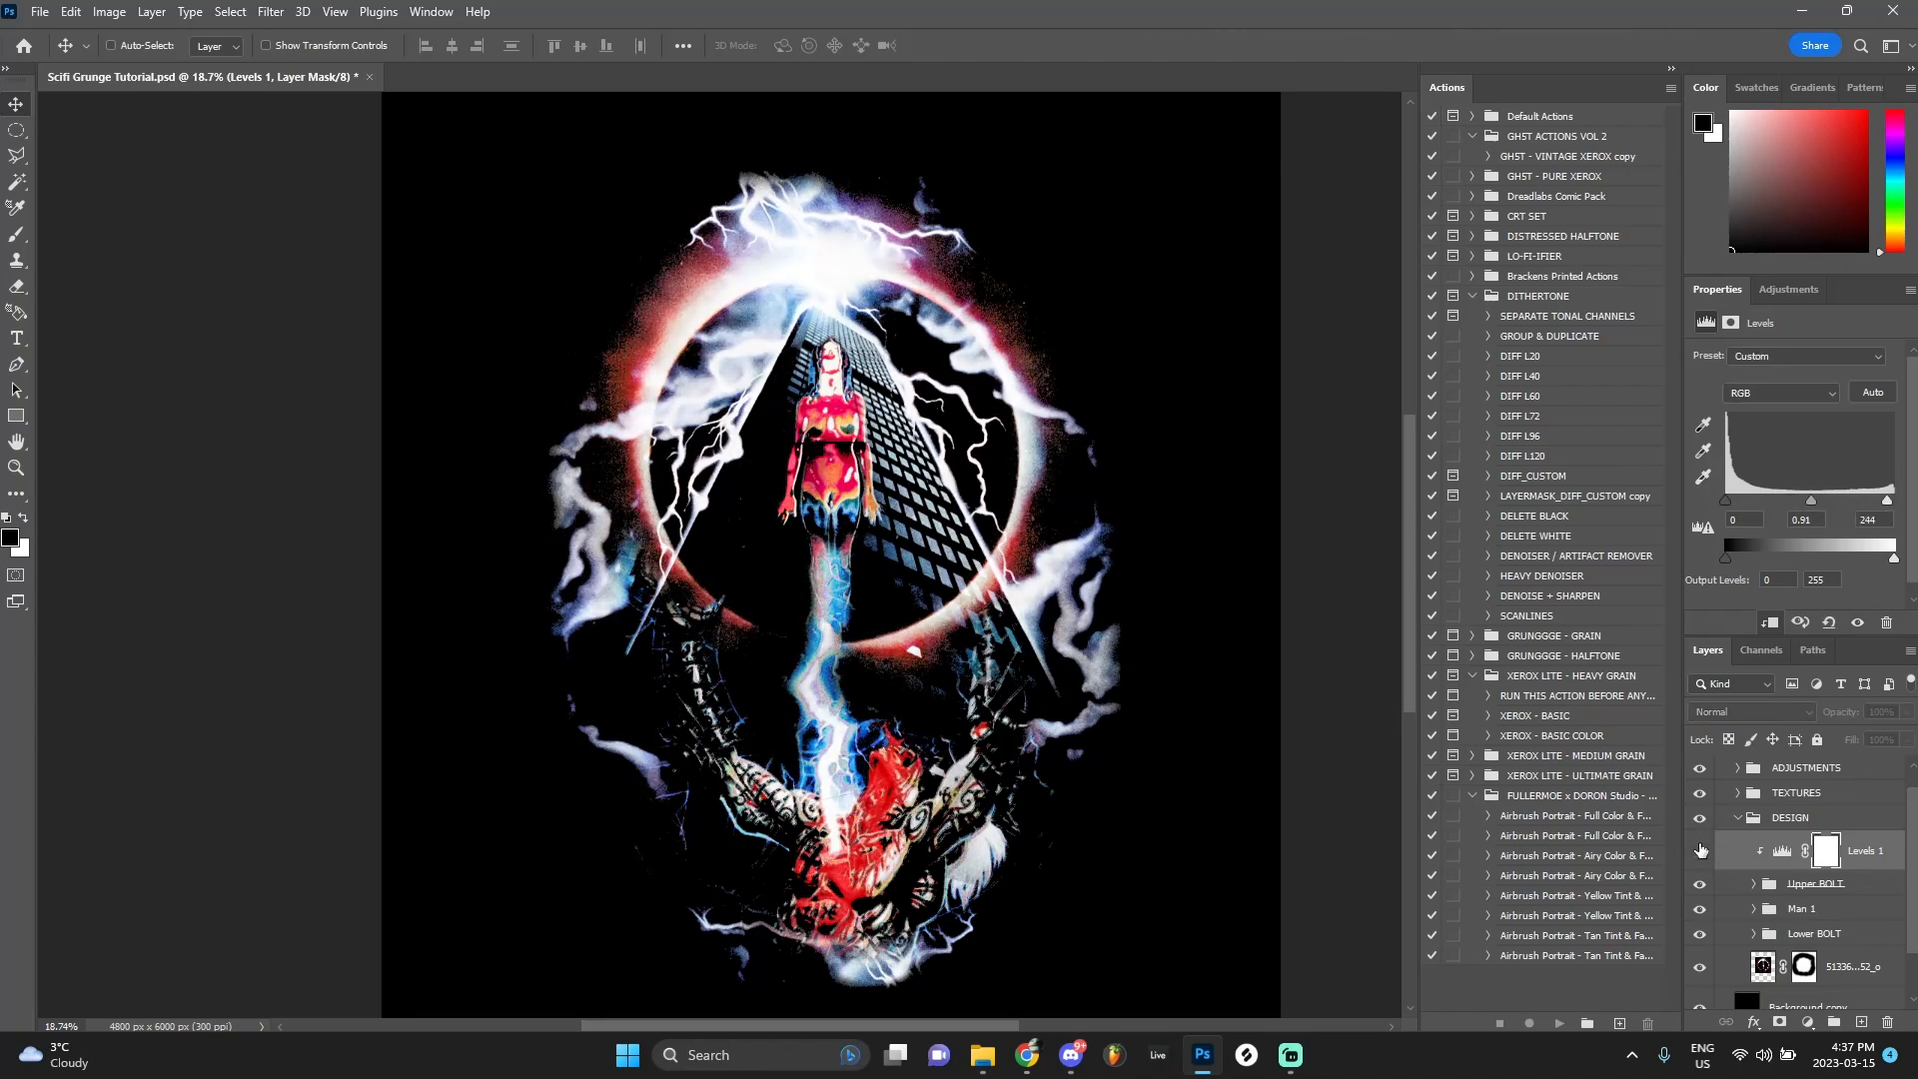
{"action": "left_click", "coordinate": [1699, 851]}
Clip a Levels adjustment layer to the Man 1 group, setting its white input to 222 and darkening the midtones
{"action": "left_click", "coordinate": [1841, 906]}
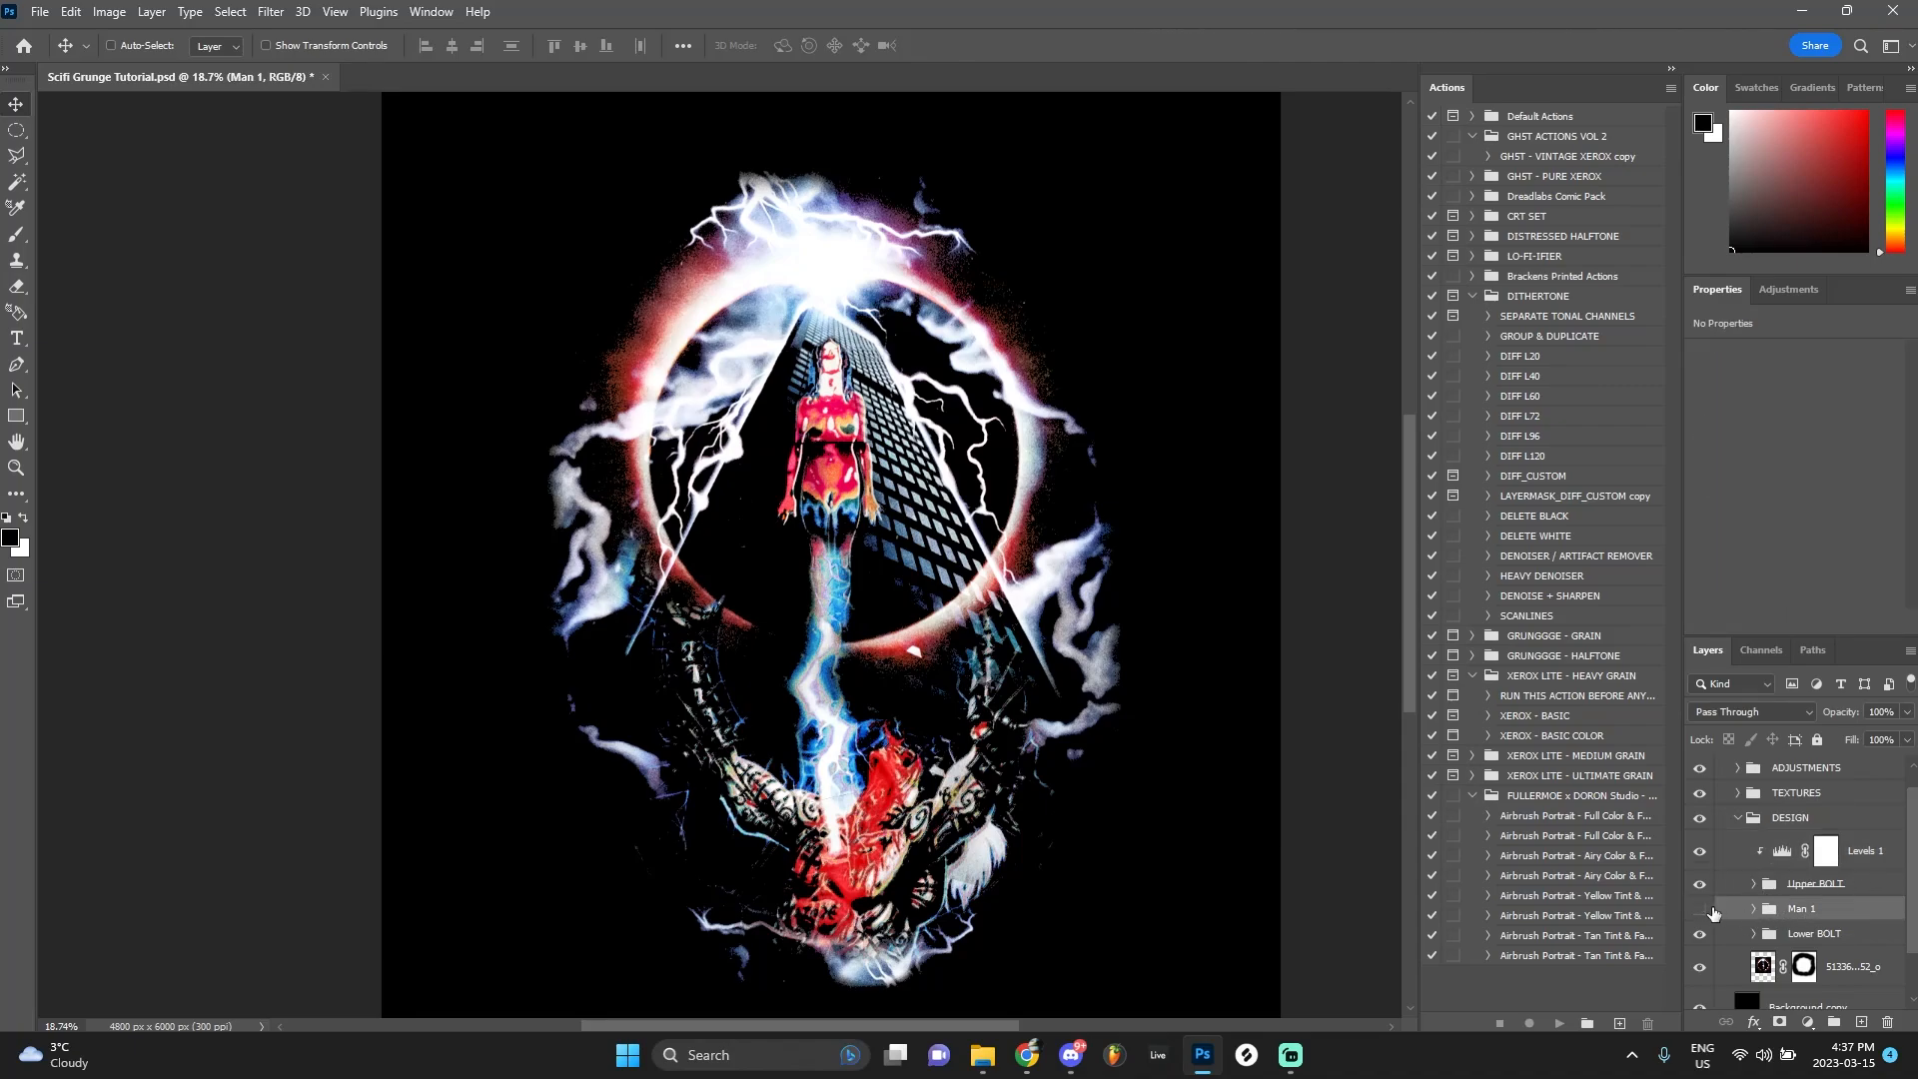
{"action": "left_click", "coordinate": [1701, 909]}
{"action": "left_click", "coordinate": [1754, 1023]}
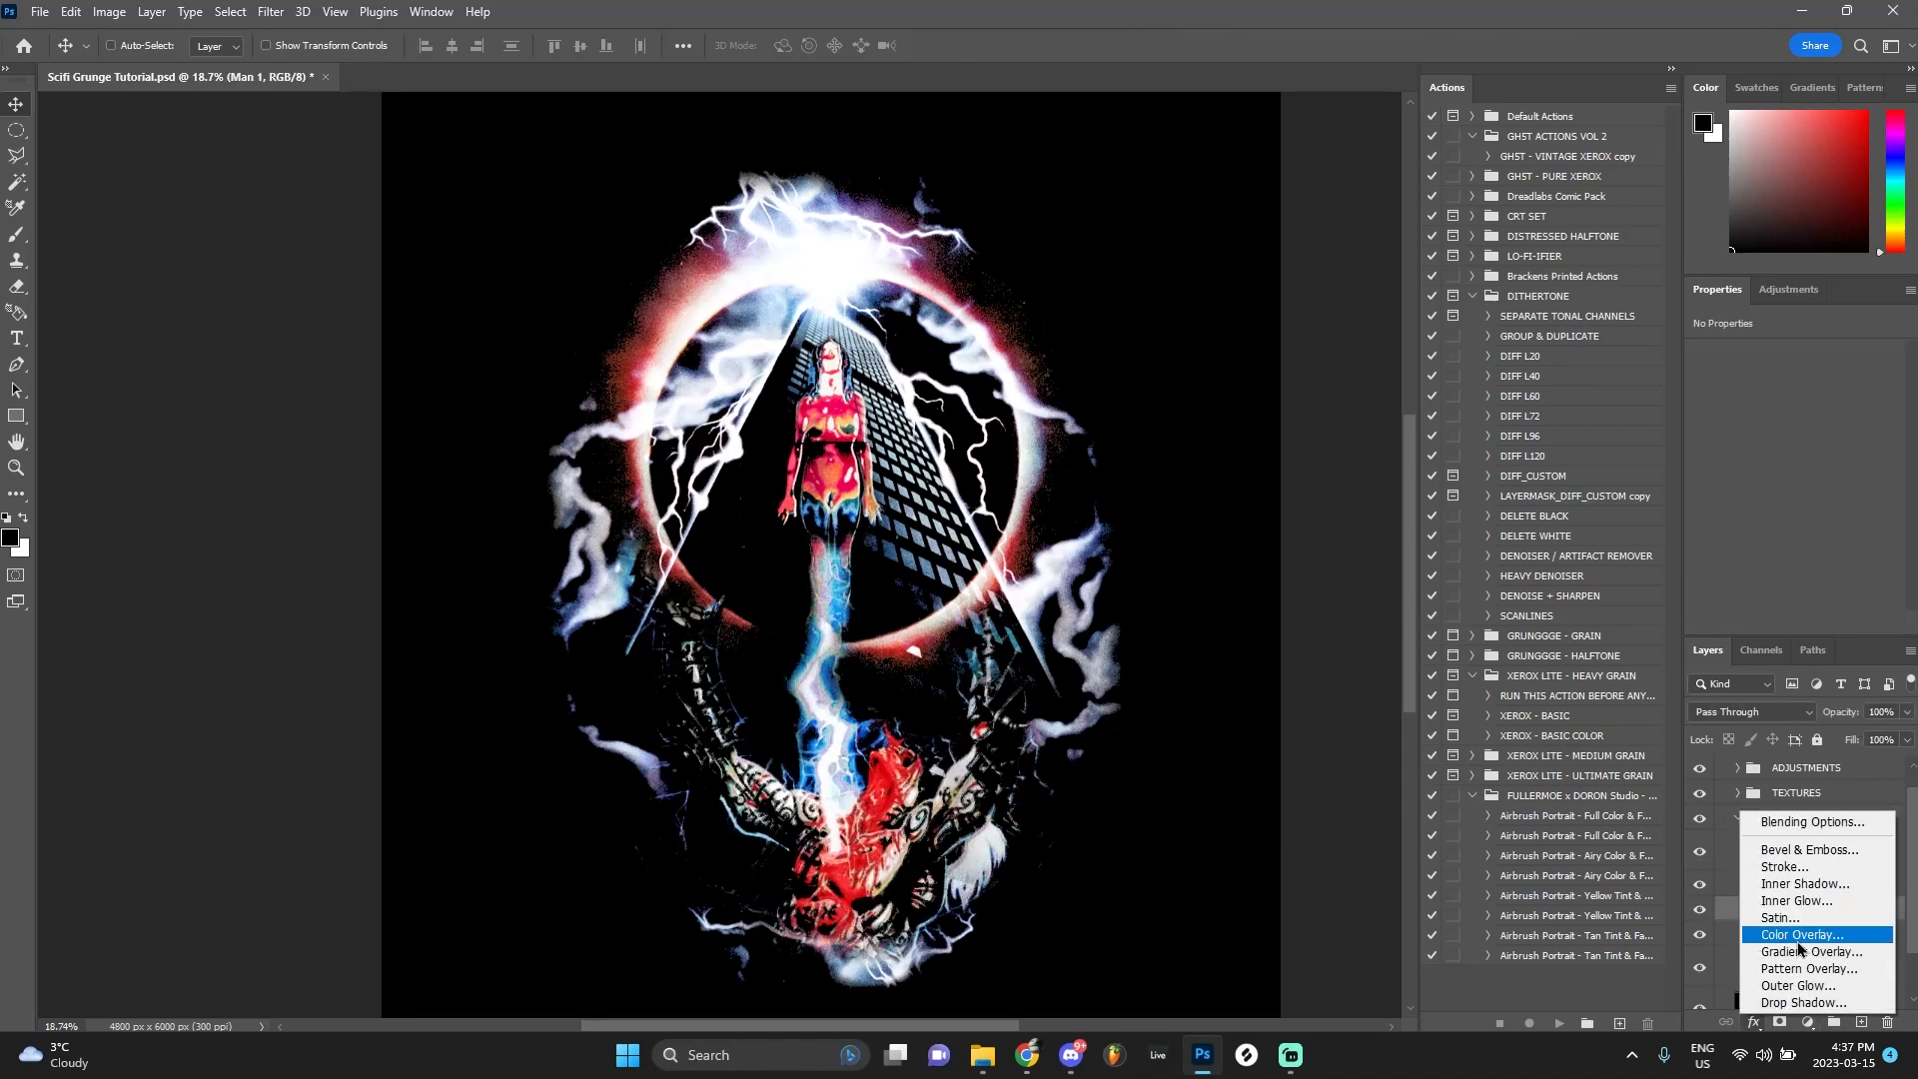
{"action": "left_click", "coordinate": [1807, 1022]}
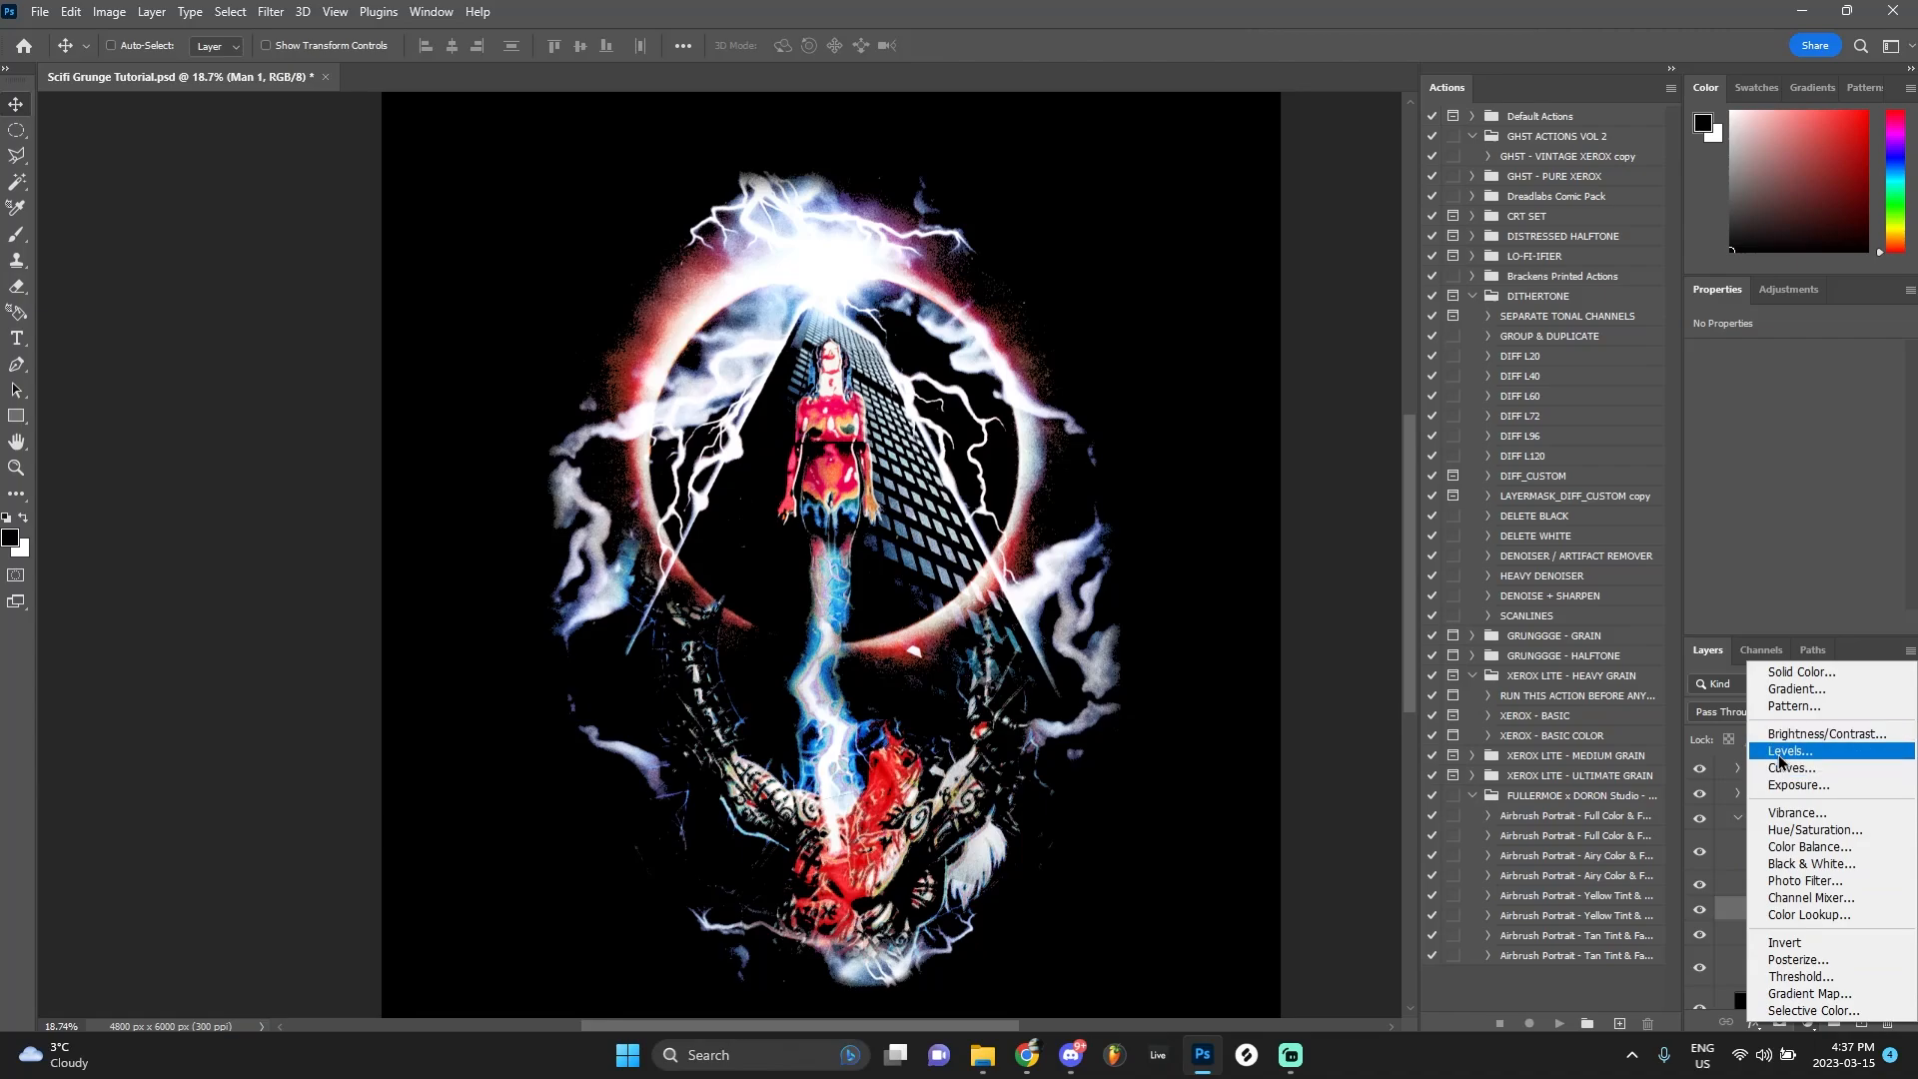
{"action": "left_click", "coordinate": [1783, 756]}
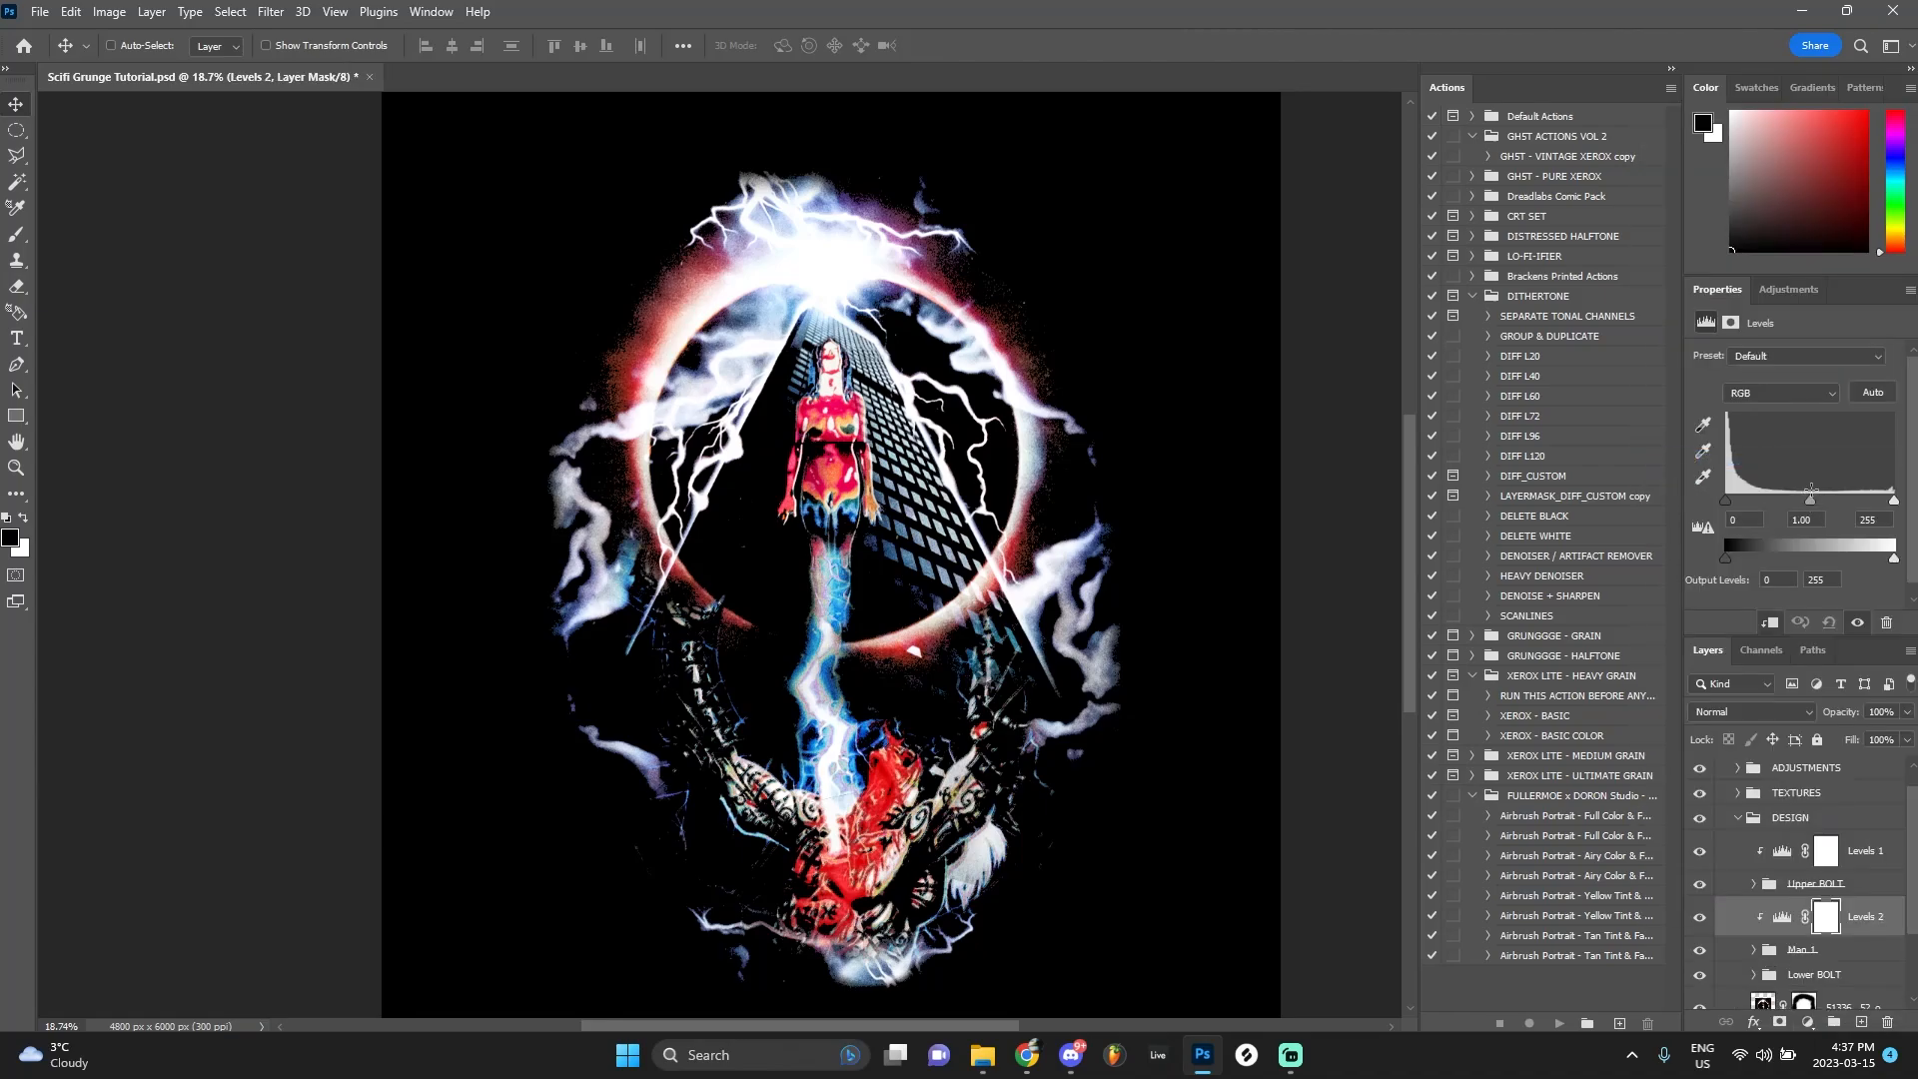
{"action": "mouse_move", "coordinate": [1811, 501]}
{"action": "left_mouse_down"}
{"action": "mouse_move", "coordinate": [1792, 502]}
{"action": "mouse_move", "coordinate": [1877, 503]}
{"action": "mouse_move", "coordinate": [1806, 504]}
{"action": "left_mouse_up"}
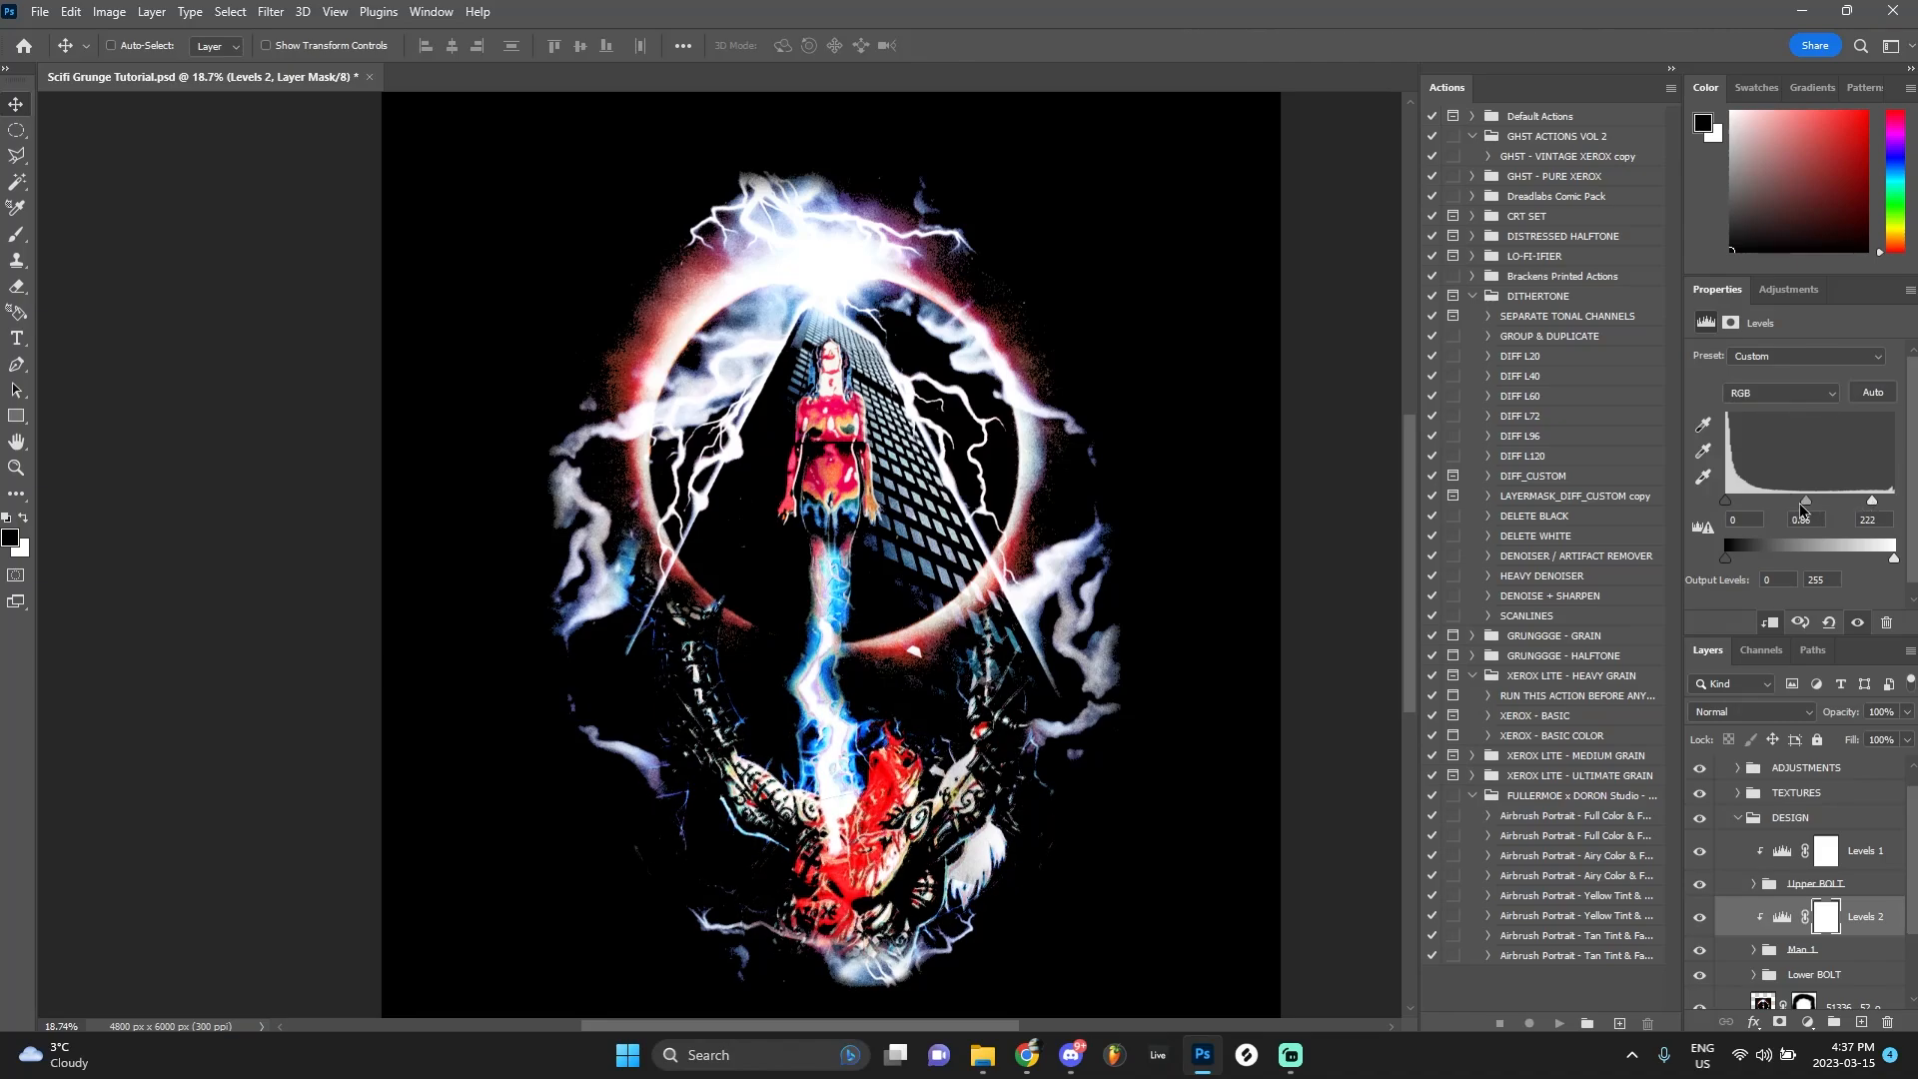
Set the Man 1 group's Levels to black input 11, midtone 1.28 and white input 231, comparing the image with and without them
{"action": "left_click", "coordinate": [1700, 919]}
{"action": "left_click", "coordinate": [1701, 919]}
{"action": "scroll", "coordinate": [837, 715], "scroll_direction": "down", "scroll_amount": 1}
{"action": "scroll", "coordinate": [837, 715], "scroll_direction": "up", "scroll_amount": 3}
{"action": "scroll", "coordinate": [837, 715], "scroll_direction": "down", "scroll_amount": 1}
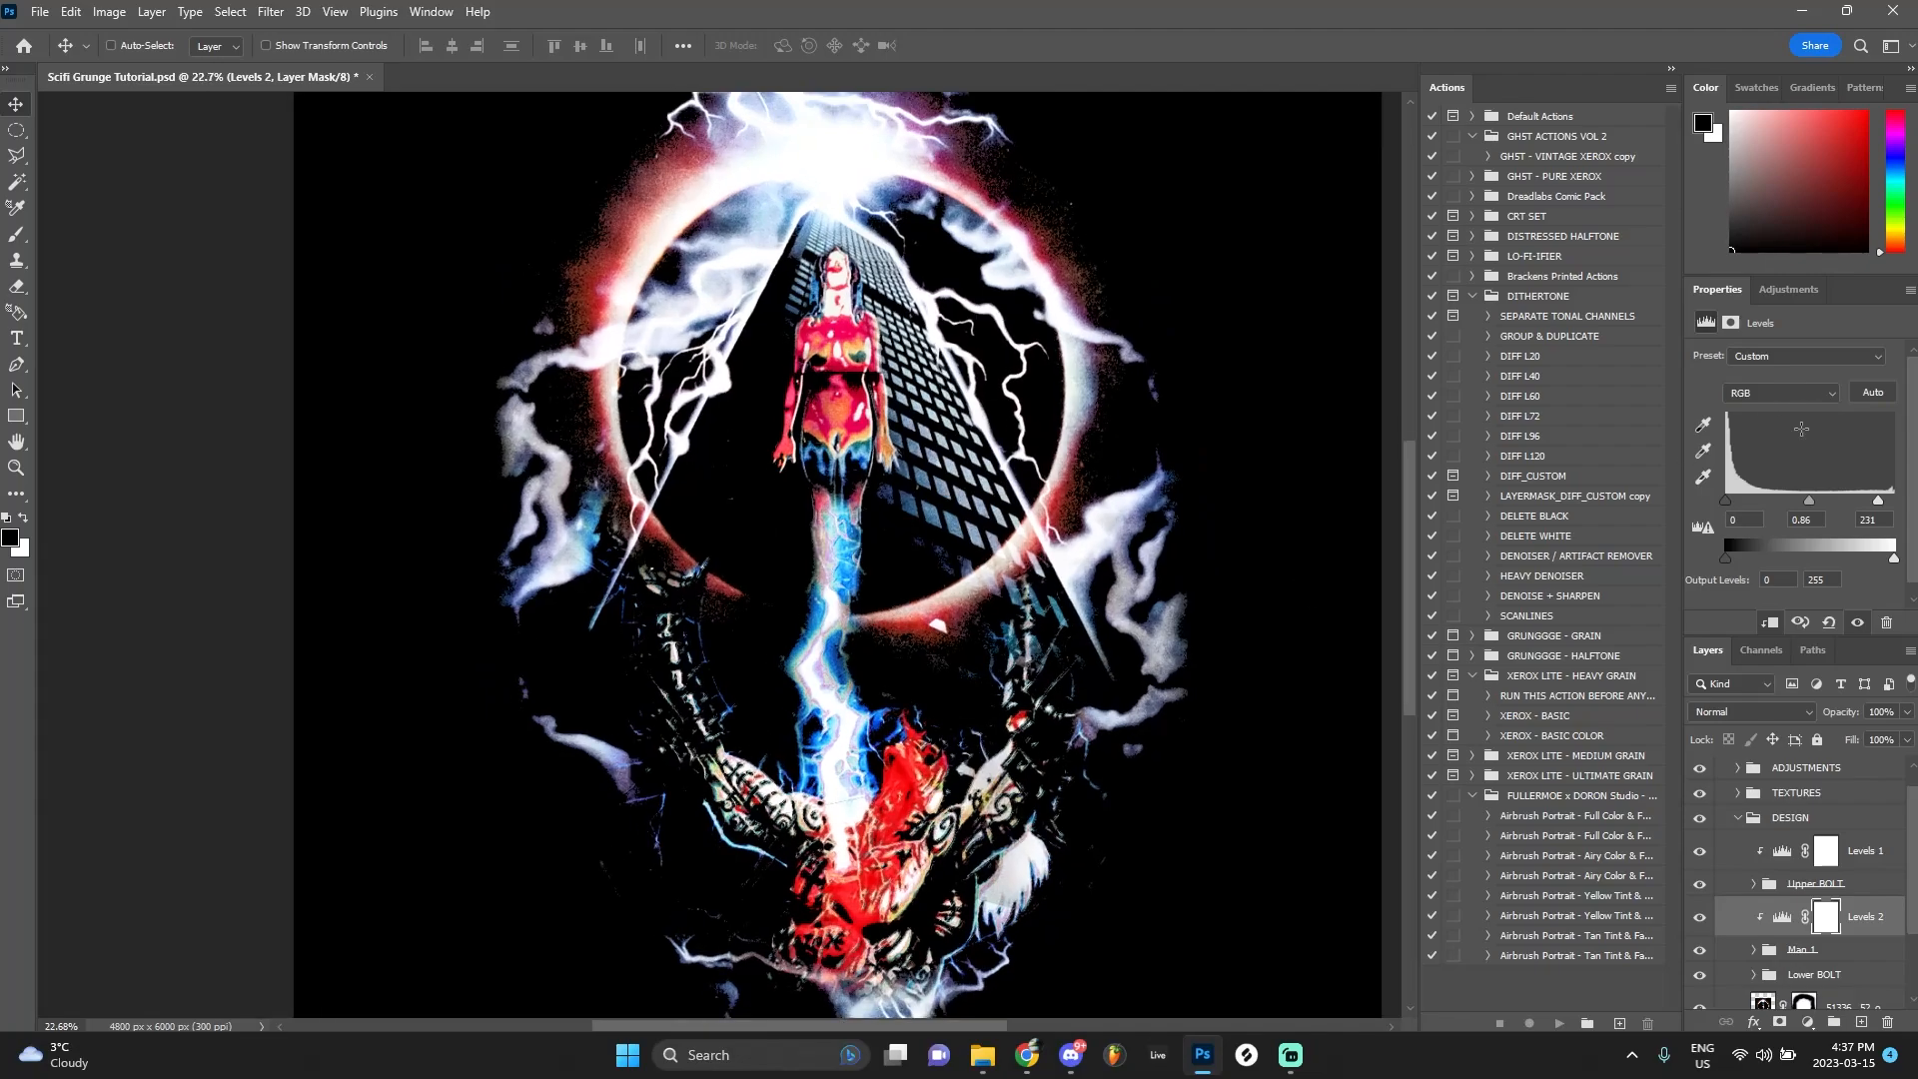
{"action": "left_click_drag", "start_coordinate": [1810, 507], "coordinate": [1731, 502]}
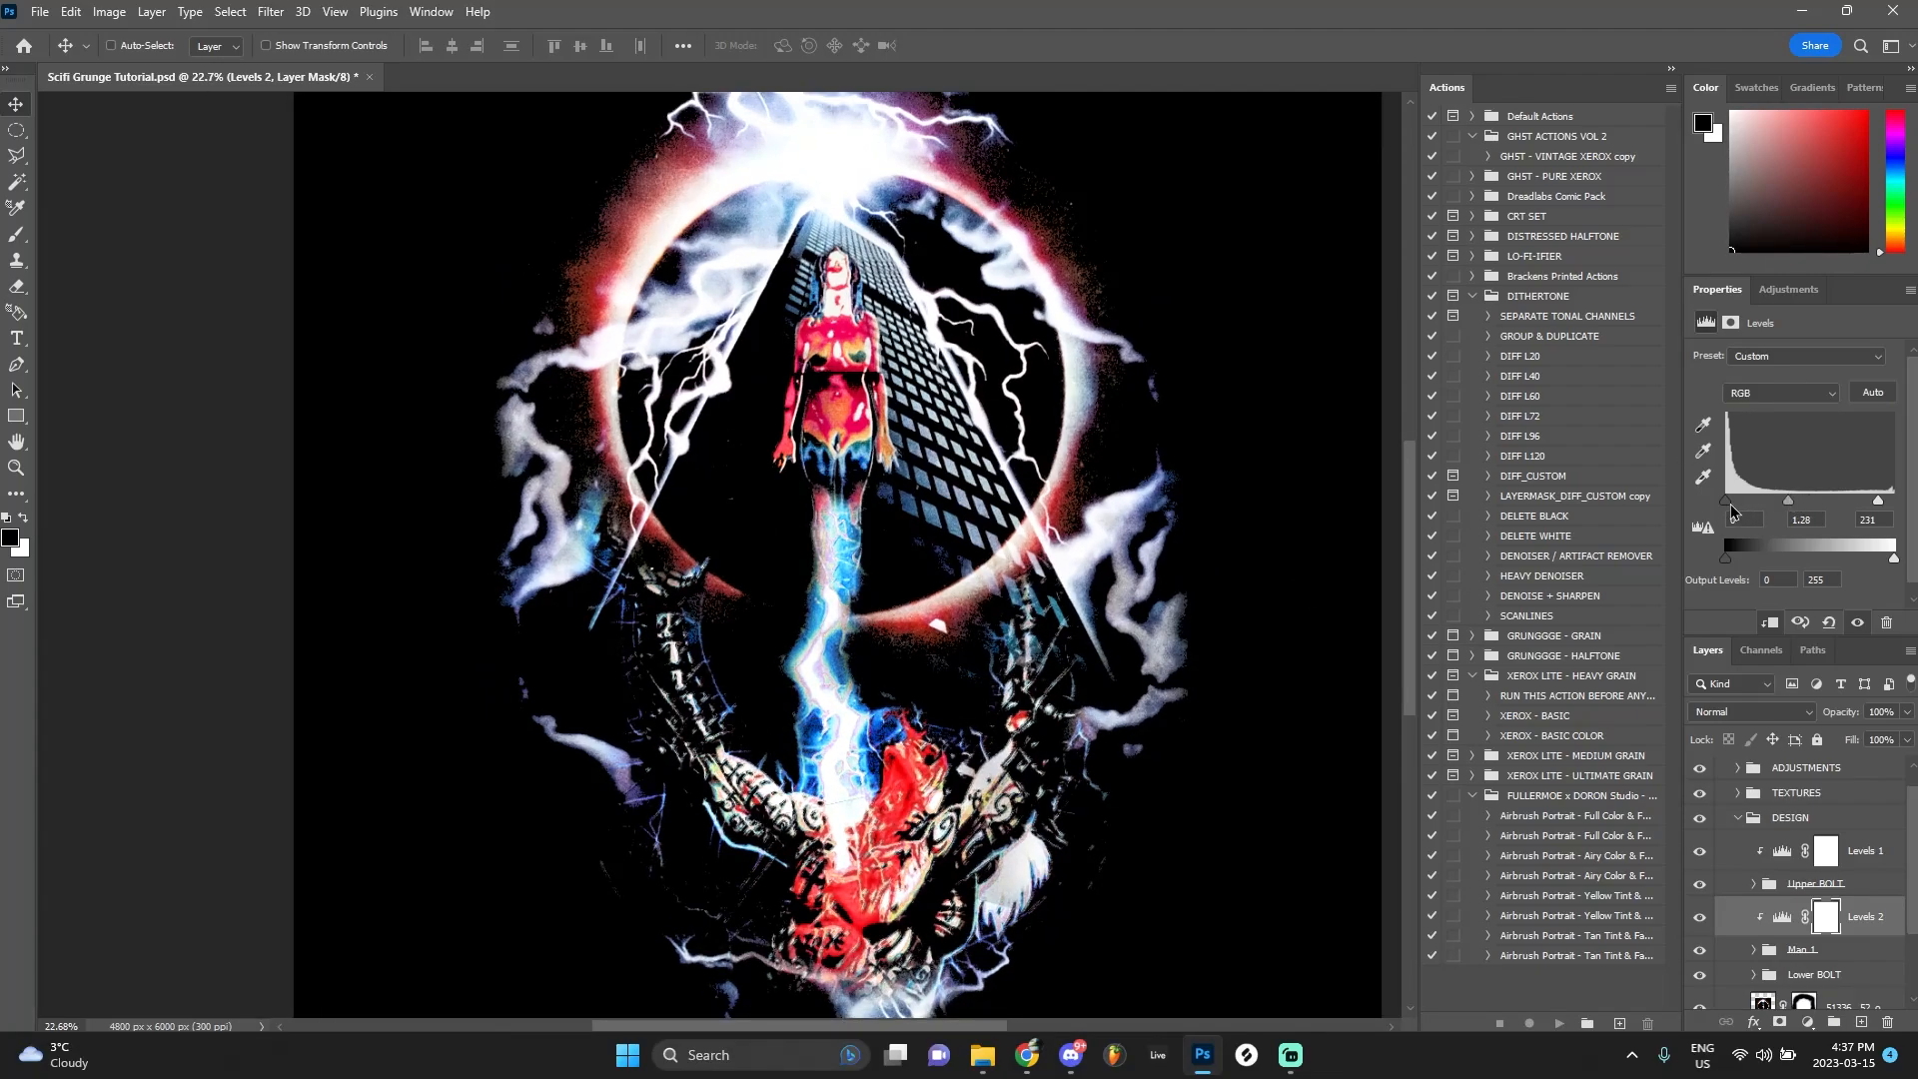
{"action": "left_click", "coordinate": [1699, 919]}
{"action": "left_click", "coordinate": [1699, 919]}
{"action": "scroll", "coordinate": [865, 575], "scroll_direction": "up", "scroll_amount": 2}
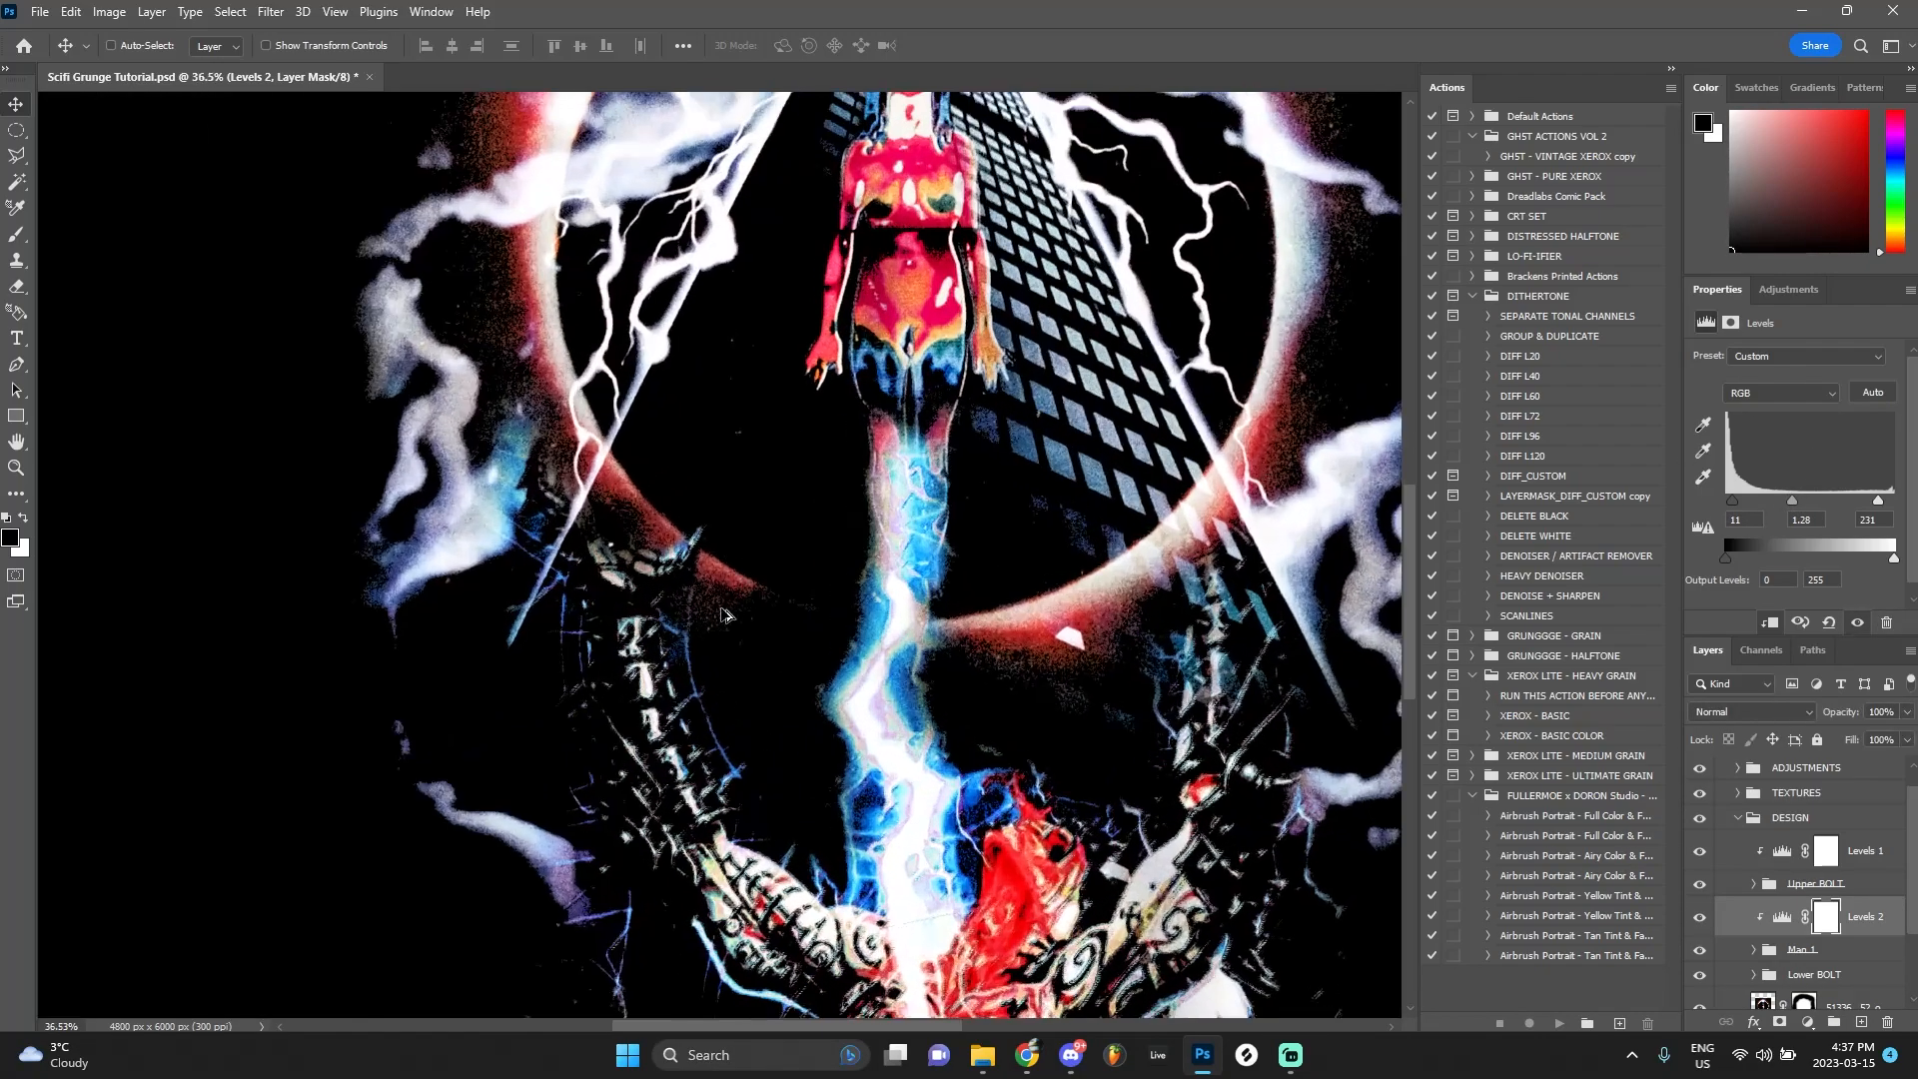
{"action": "scroll", "coordinate": [865, 574], "scroll_direction": "down", "scroll_amount": 1}
{"action": "scroll", "coordinate": [1768, 934], "scroll_direction": "down", "scroll_amount": 1}
Copy the Upper BOLT group's Levels adjustment above the Lower BOLT group and clip it to that group
{"action": "left_click", "coordinate": [1727, 920]}
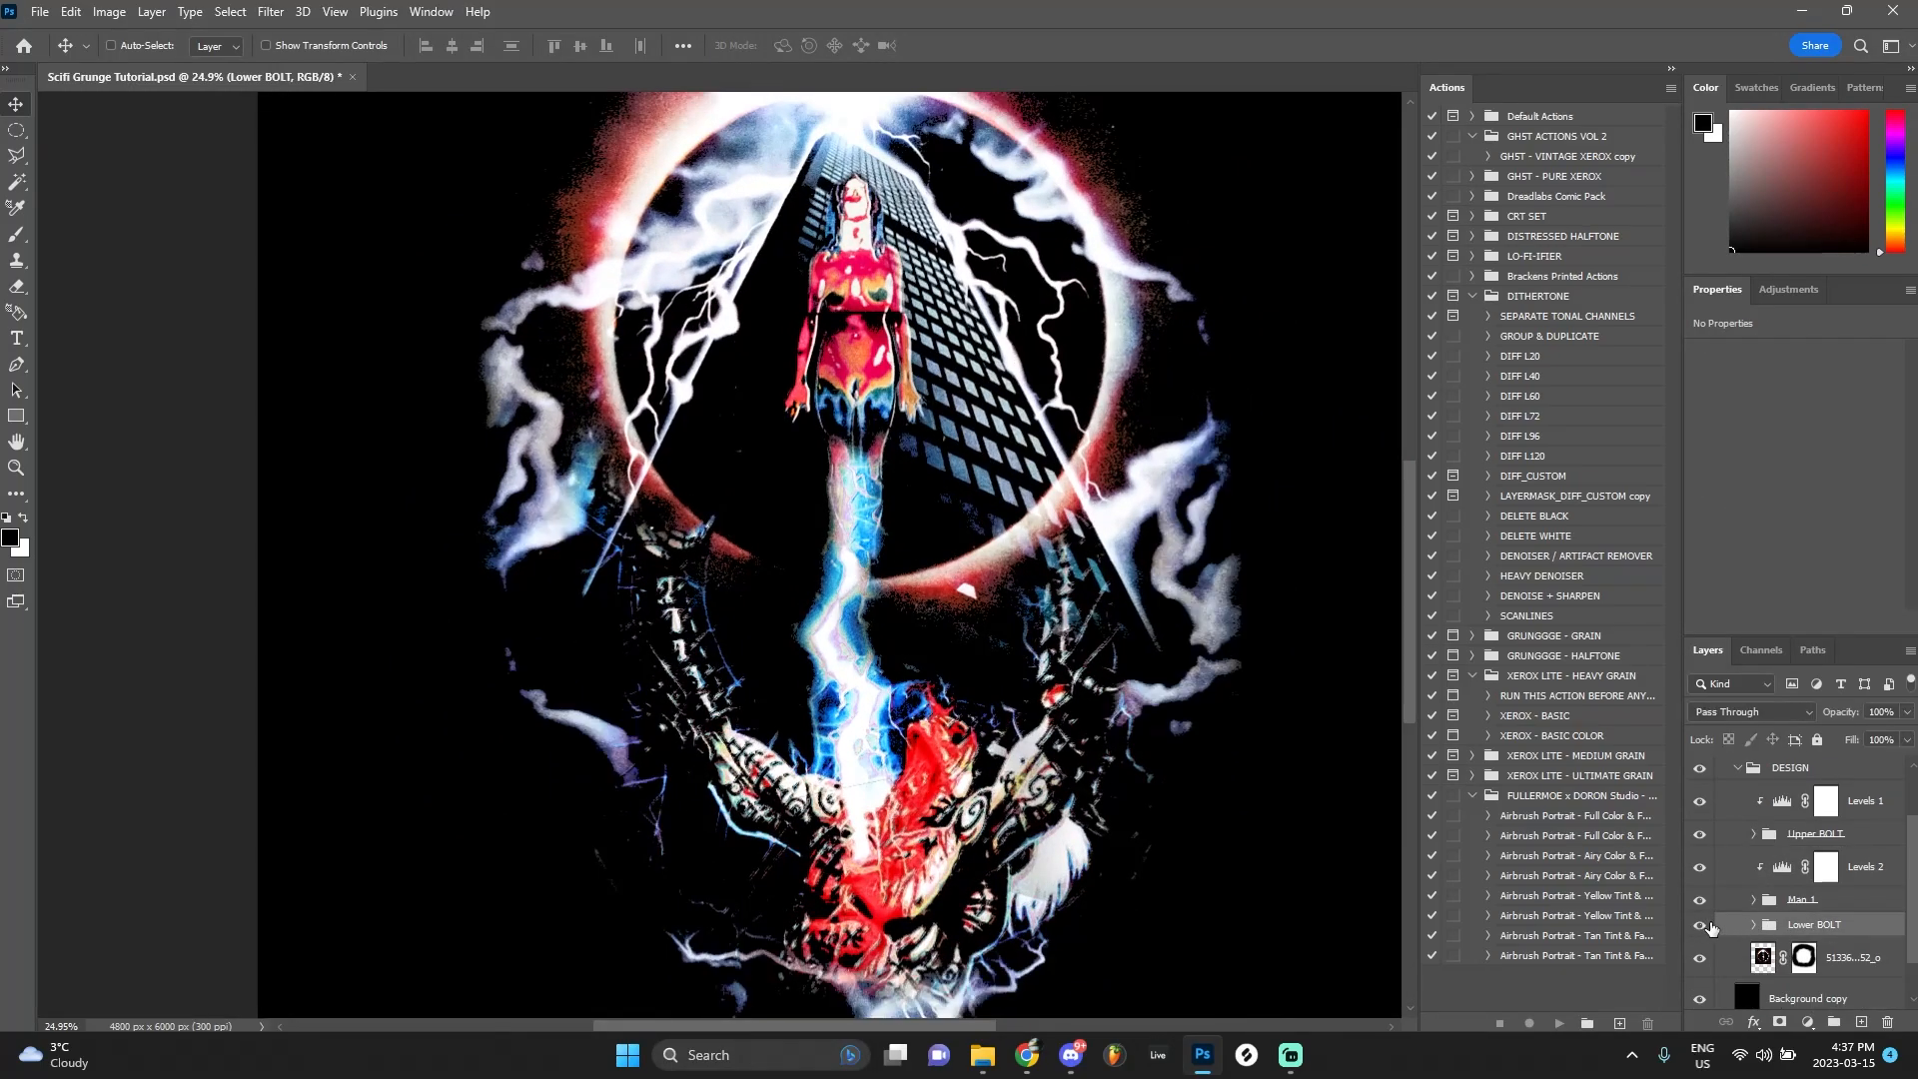
{"action": "left_click", "coordinate": [1873, 814]}
{"action": "left_click", "coordinate": [1833, 926]}
{"action": "key", "text": "ctrl+v"}
{"action": "left_click", "coordinate": [1828, 903]}
{"action": "right_click", "coordinate": [1852, 933]}
{"action": "left_click", "coordinate": [1700, 465]}
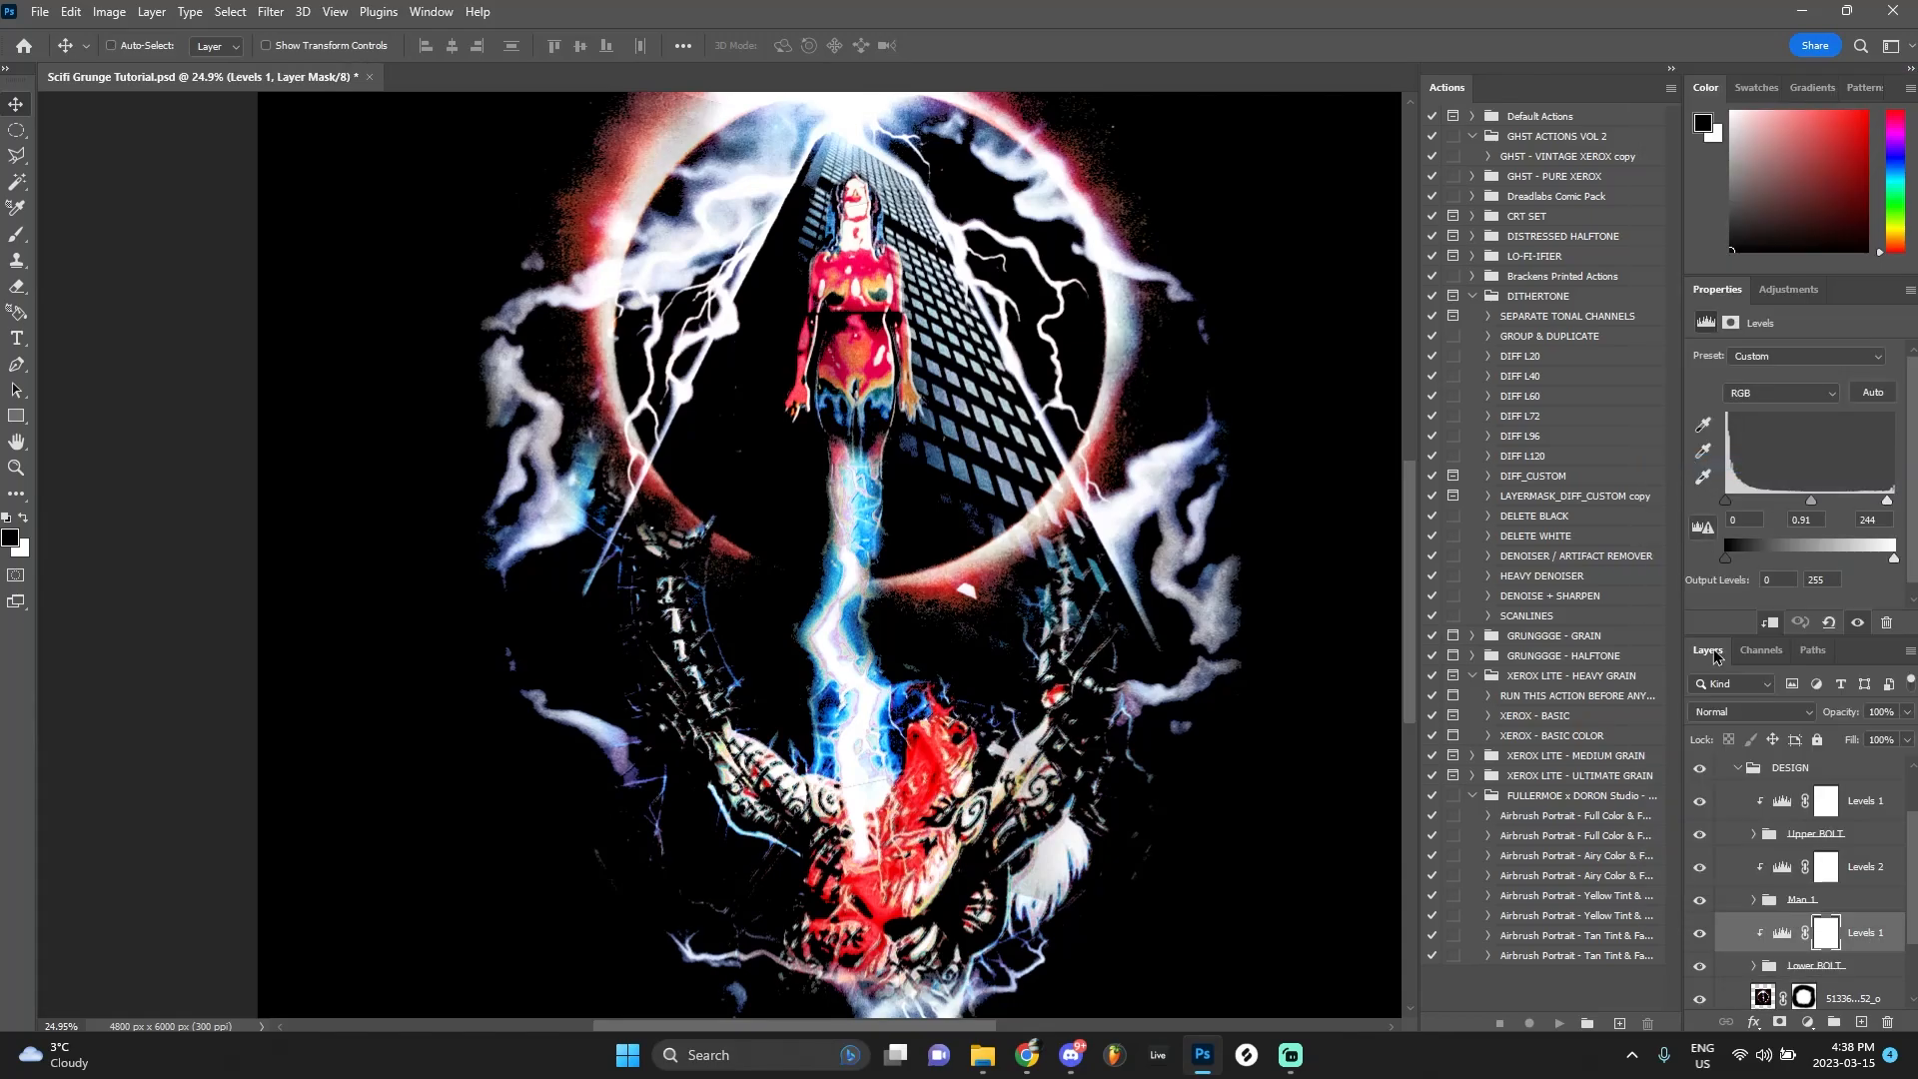
Review the overall composition and the Levels settings of the Upper BOLT and Man 1 groups
{"action": "scroll", "coordinate": [1694, 931], "scroll_direction": "down", "scroll_amount": 1}
{"action": "scroll", "coordinate": [778, 466], "scroll_direction": "down", "scroll_amount": 3}
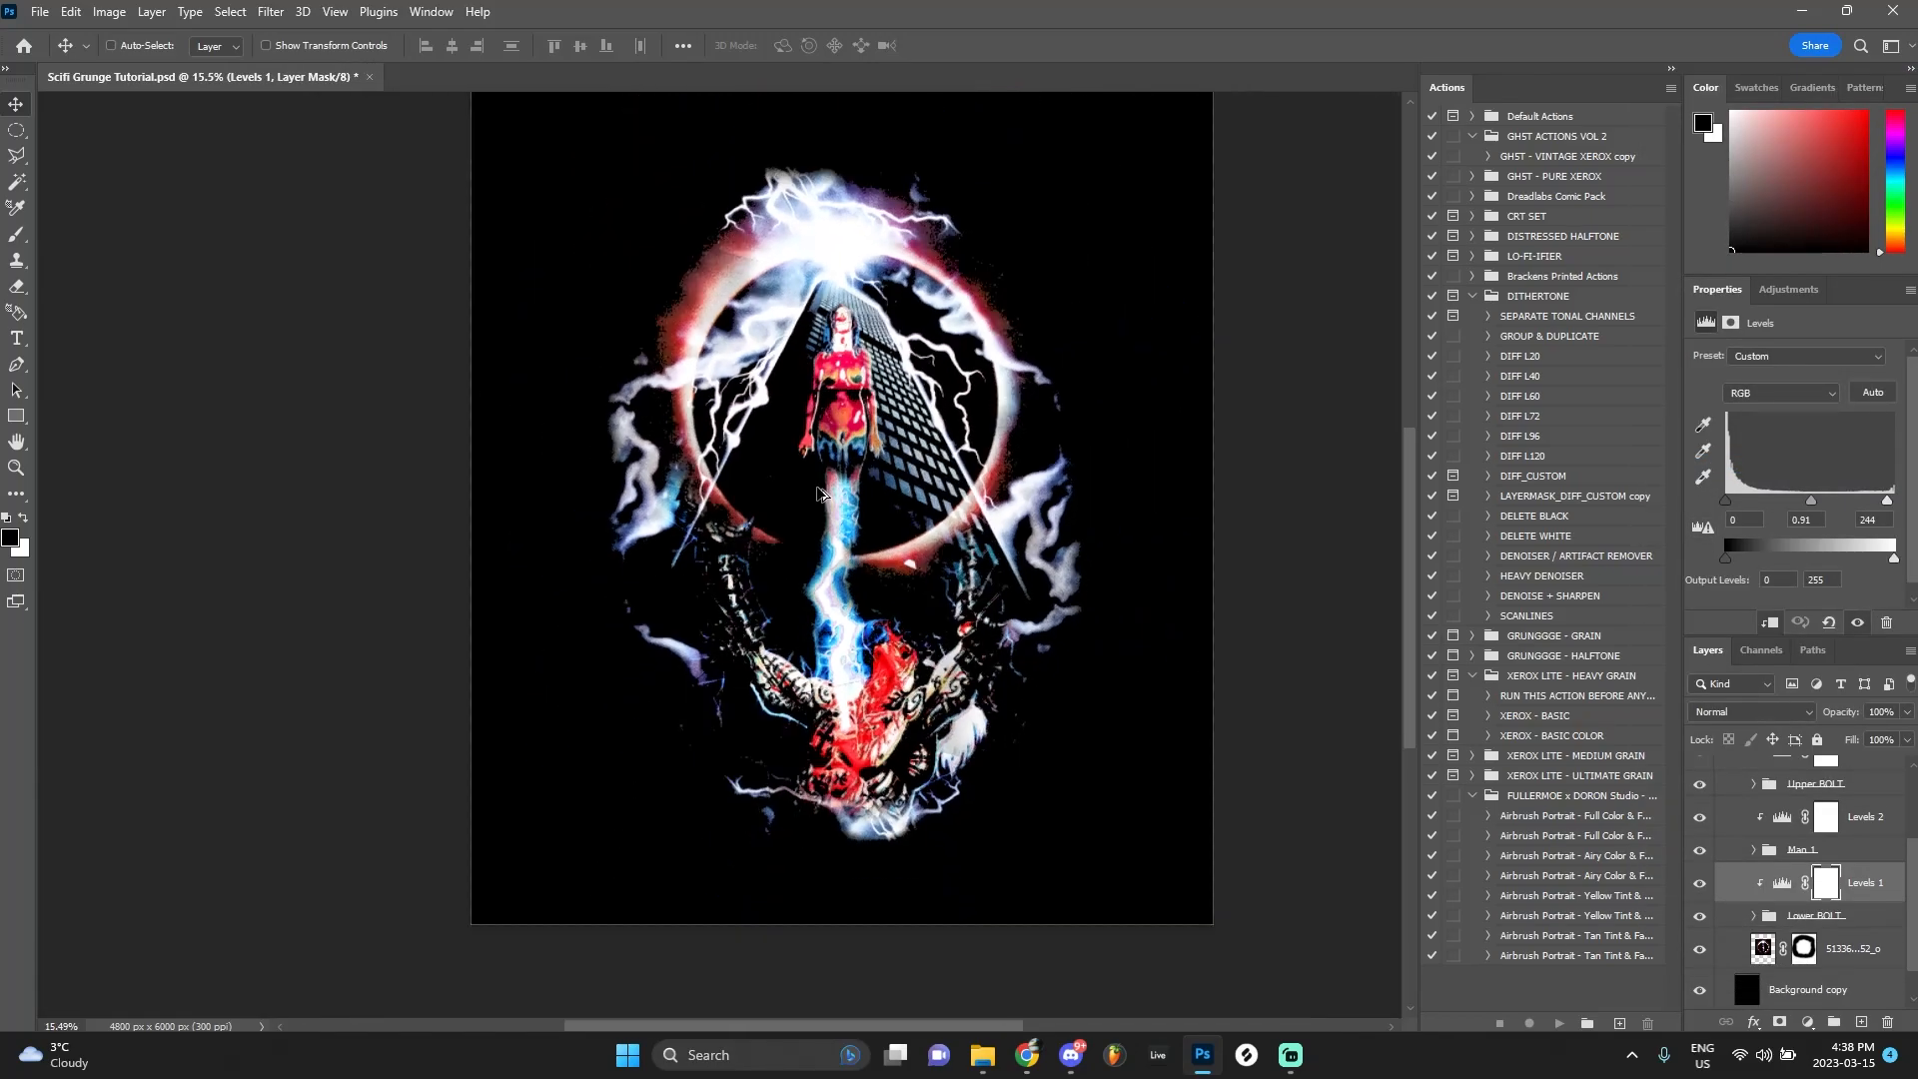
{"action": "scroll", "coordinate": [1738, 850], "scroll_direction": "up", "scroll_amount": 4}
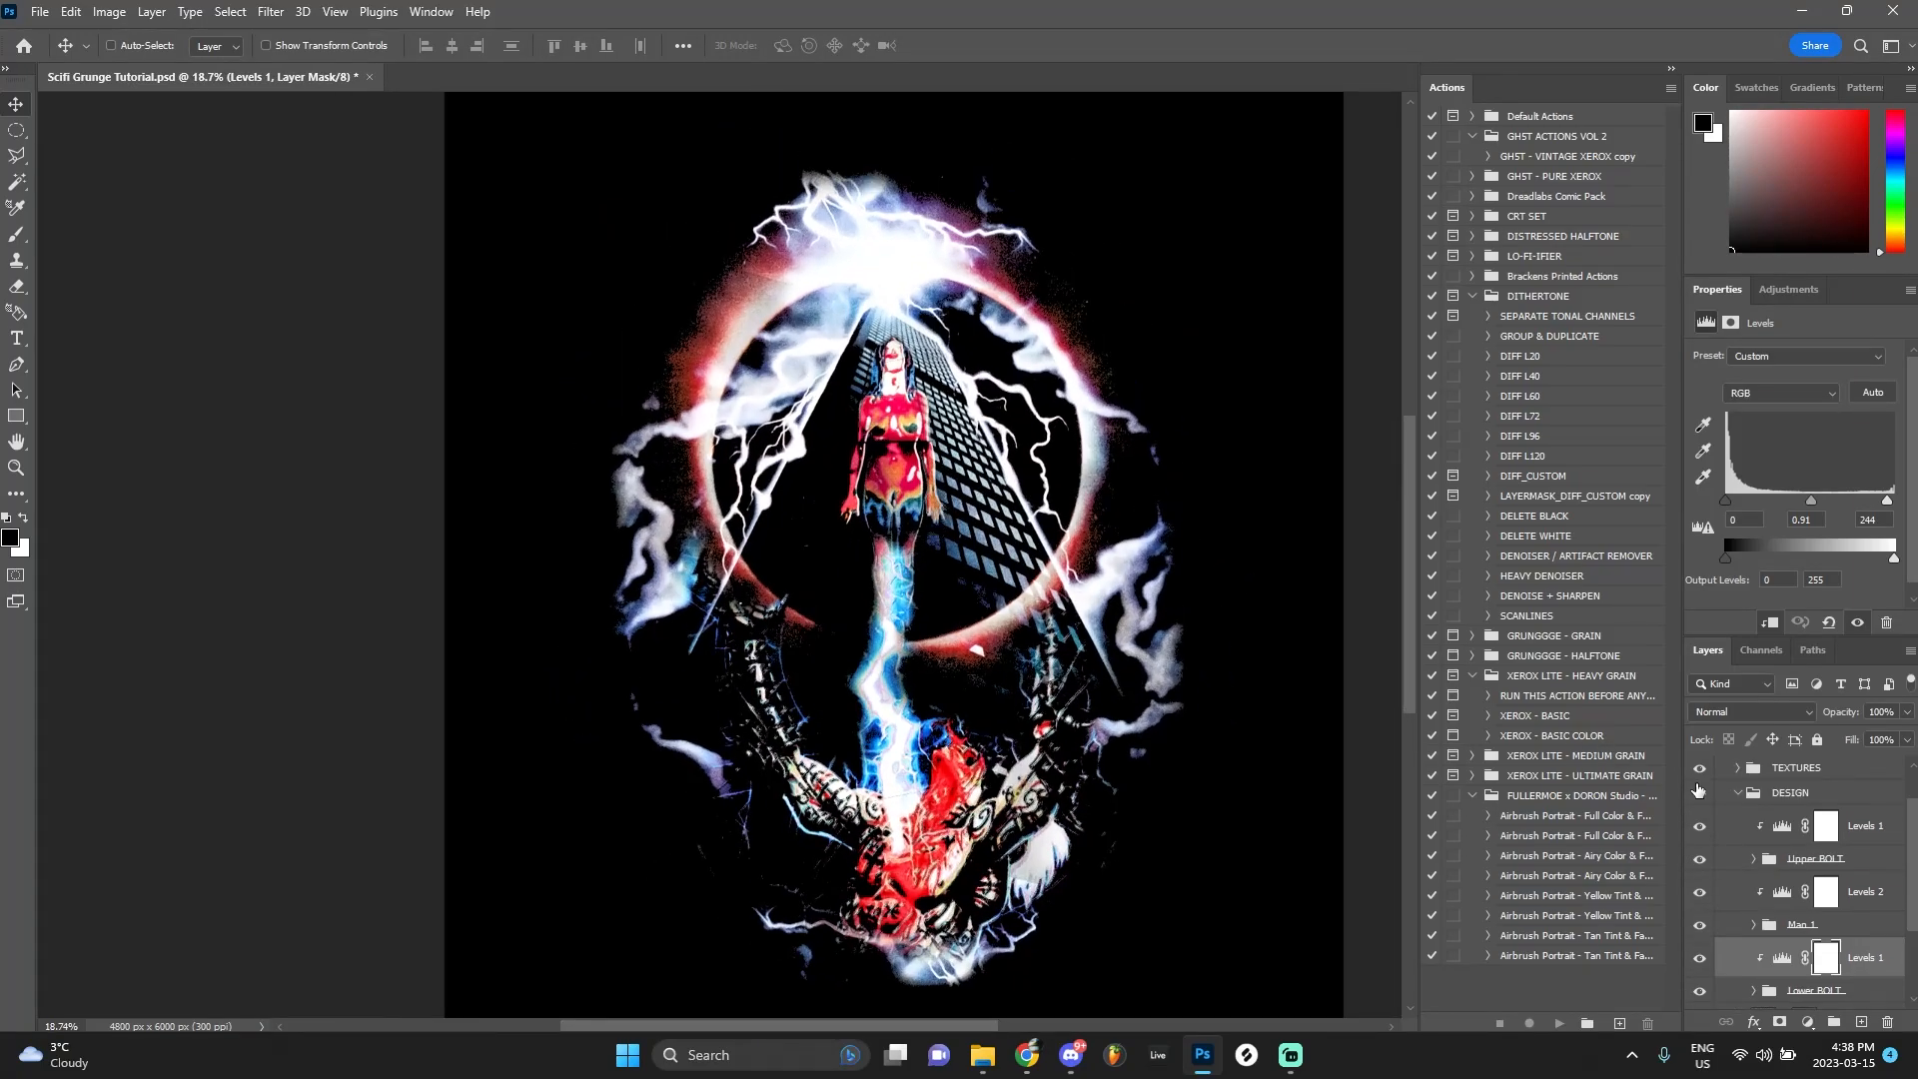
{"action": "left_click", "coordinate": [1867, 883]}
{"action": "scroll", "coordinate": [1867, 885], "scroll_direction": "down", "scroll_amount": 1}
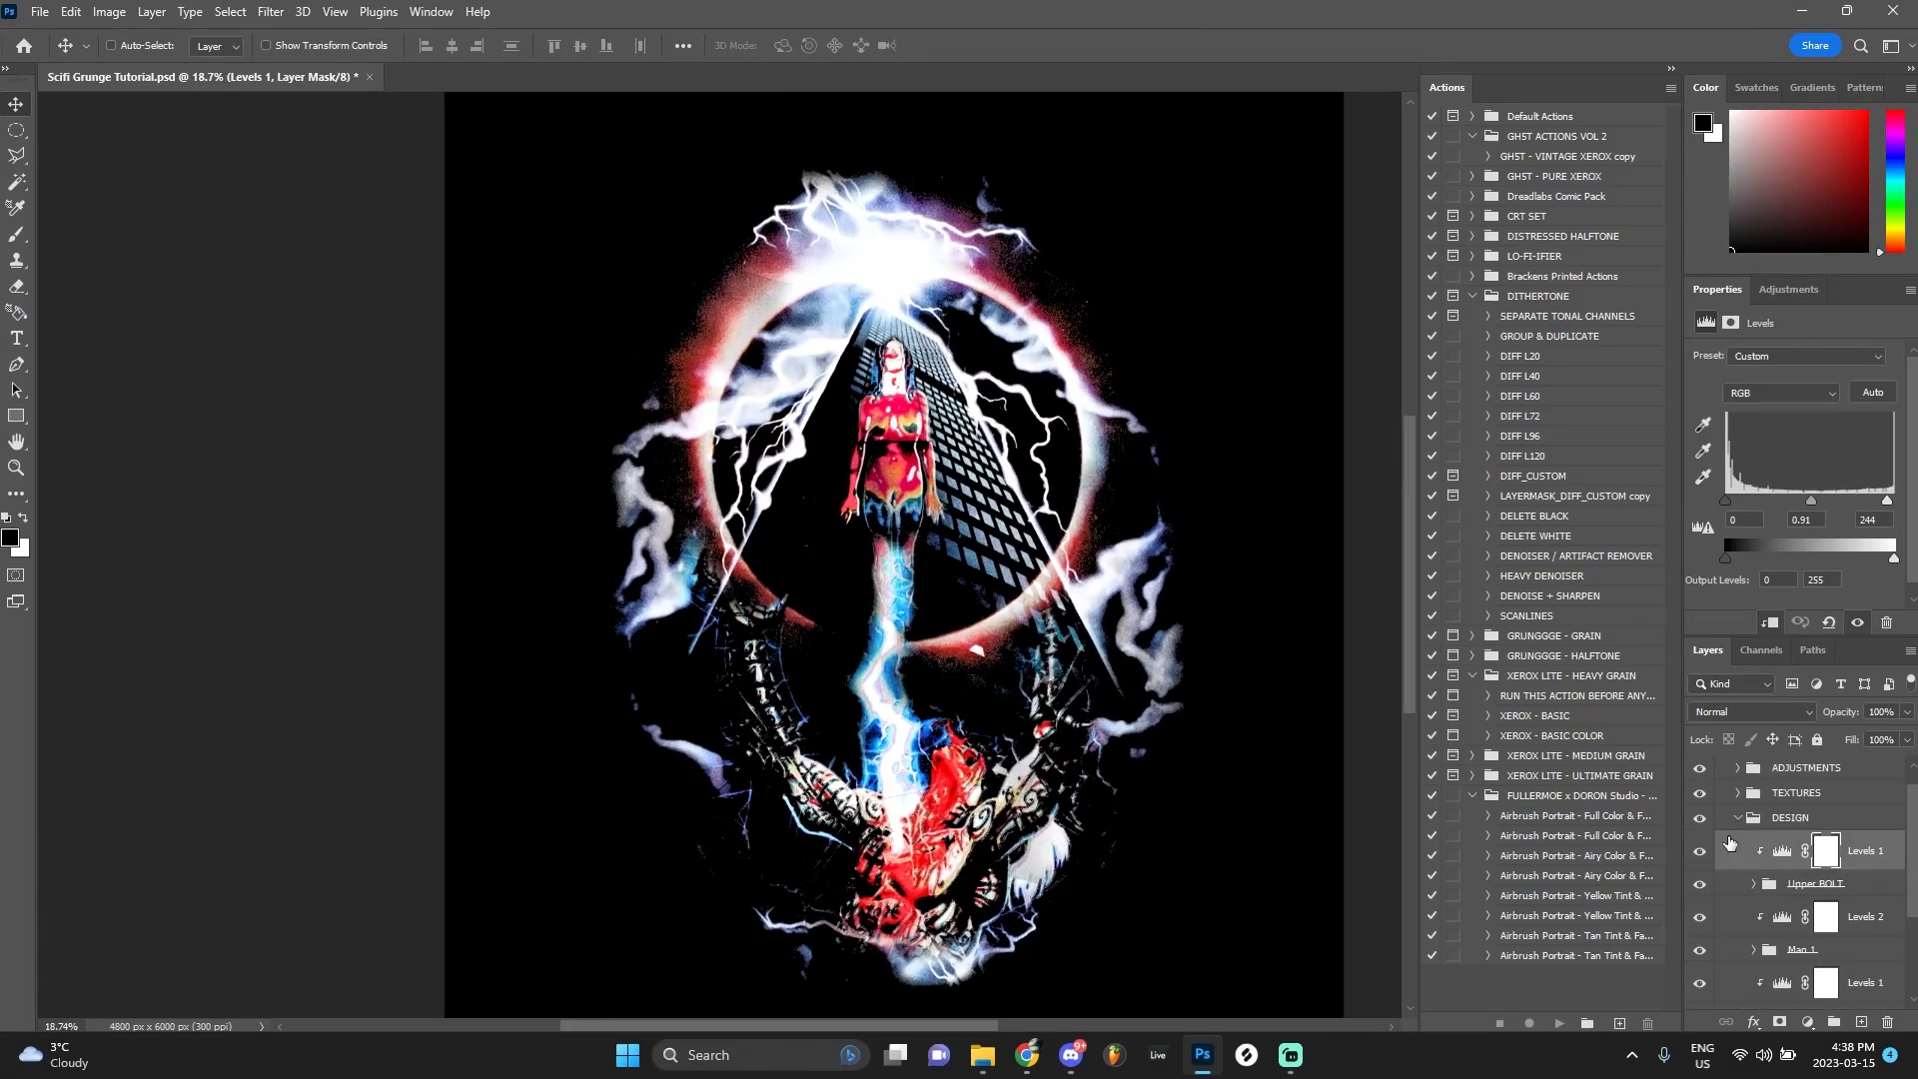
{"action": "scroll", "coordinate": [1034, 537], "scroll_direction": "up", "scroll_amount": 1}
{"action": "left_click", "coordinate": [1834, 917]}
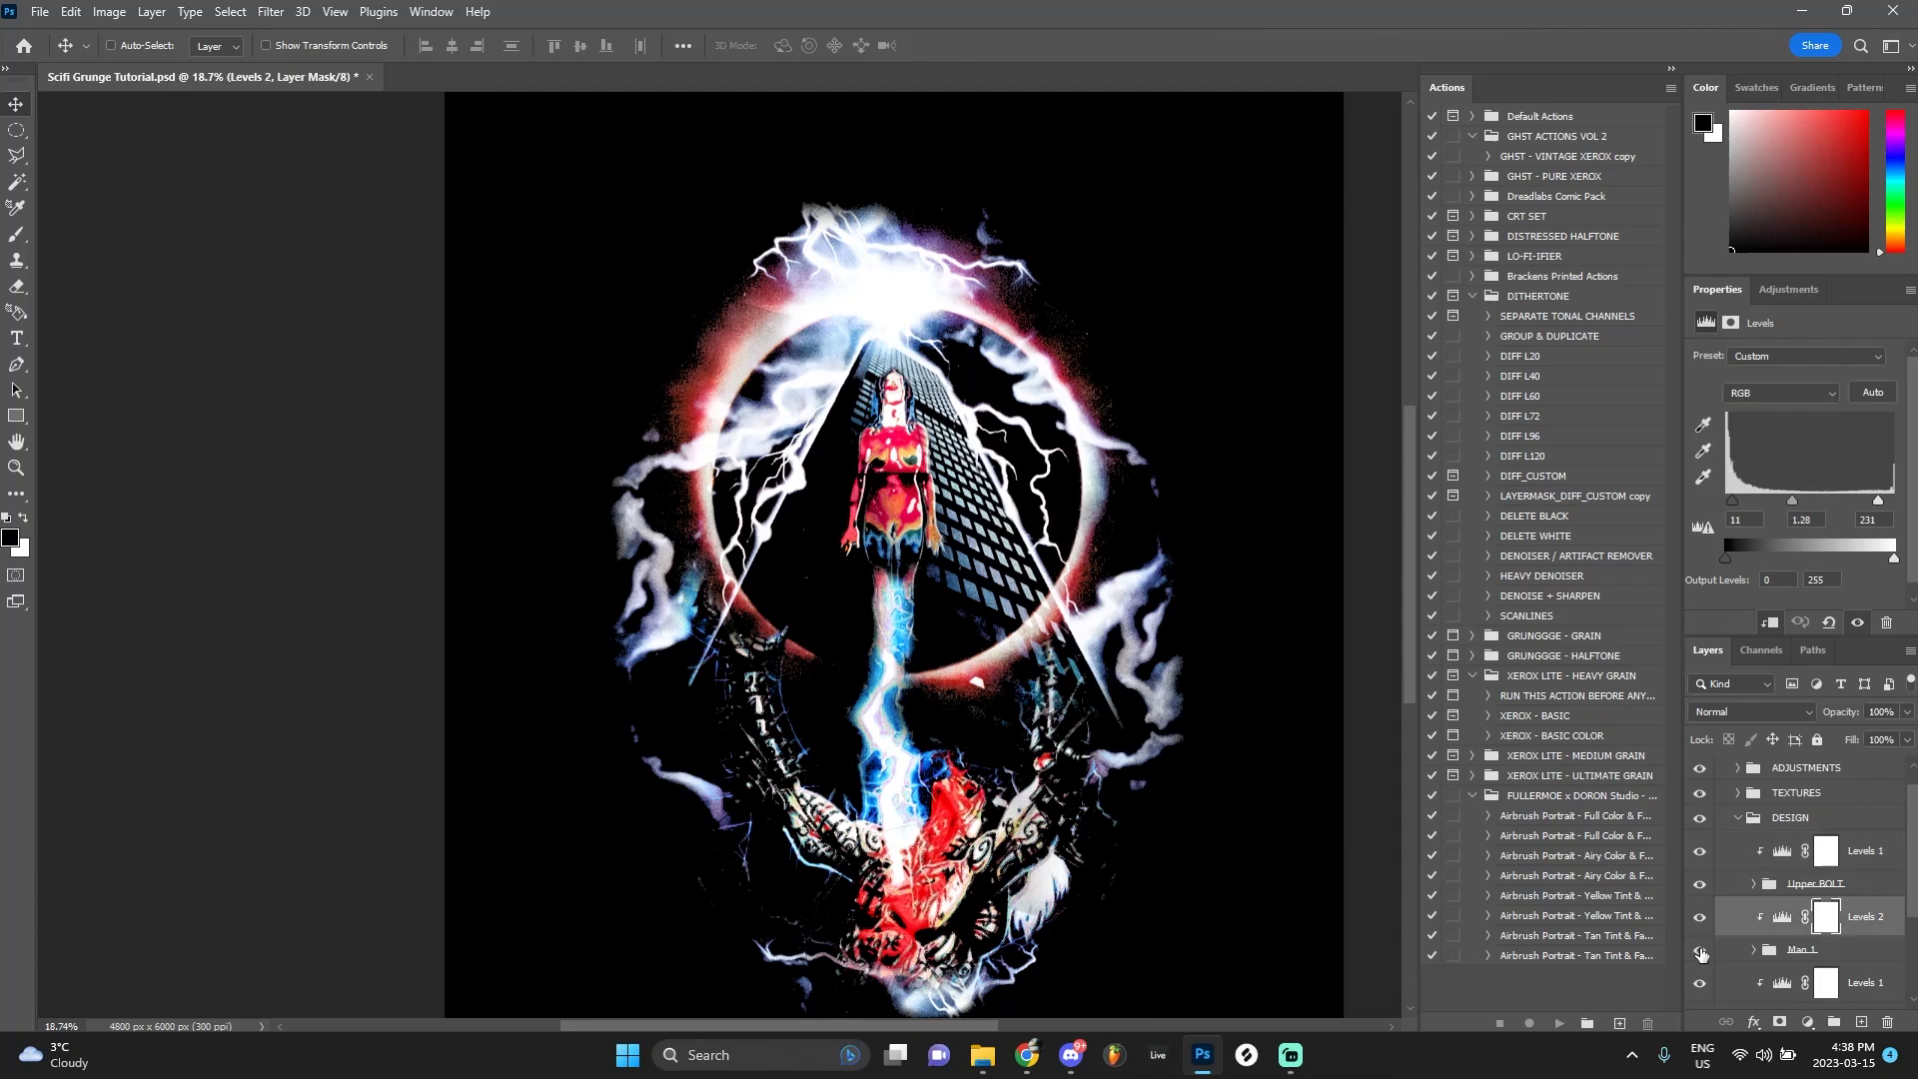
{"action": "left_click", "coordinate": [1828, 883]}
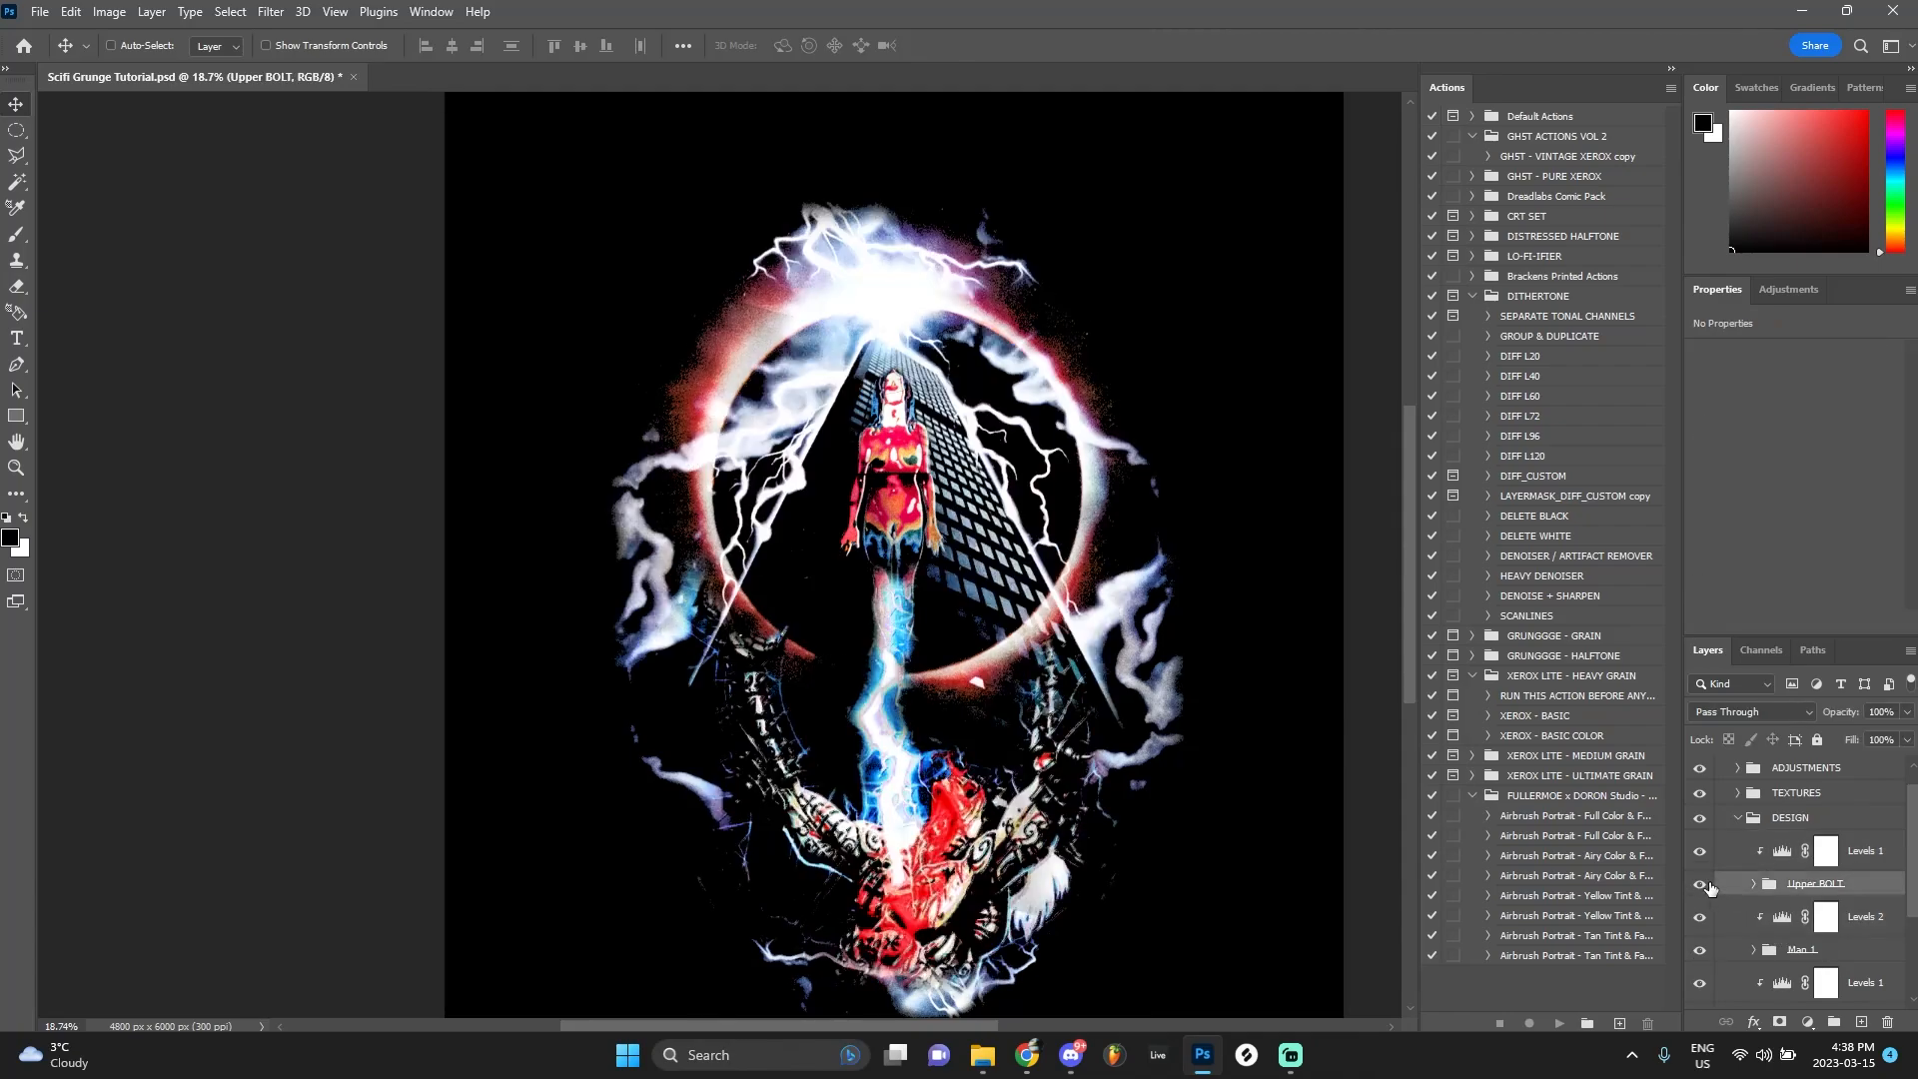
{"action": "scroll", "coordinate": [1828, 898], "scroll_direction": "down", "scroll_amount": 1}
{"action": "left_click", "coordinate": [1697, 990]}
{"action": "left_click", "coordinate": [1697, 990]}
{"action": "scroll", "coordinate": [1703, 984], "scroll_direction": "down", "scroll_amount": 1}
Paint black on the mask of the Lower BOLT image with an 800 px soft brush, comparing the artwork with and without that layer
{"action": "left_click", "coordinate": [1752, 942]}
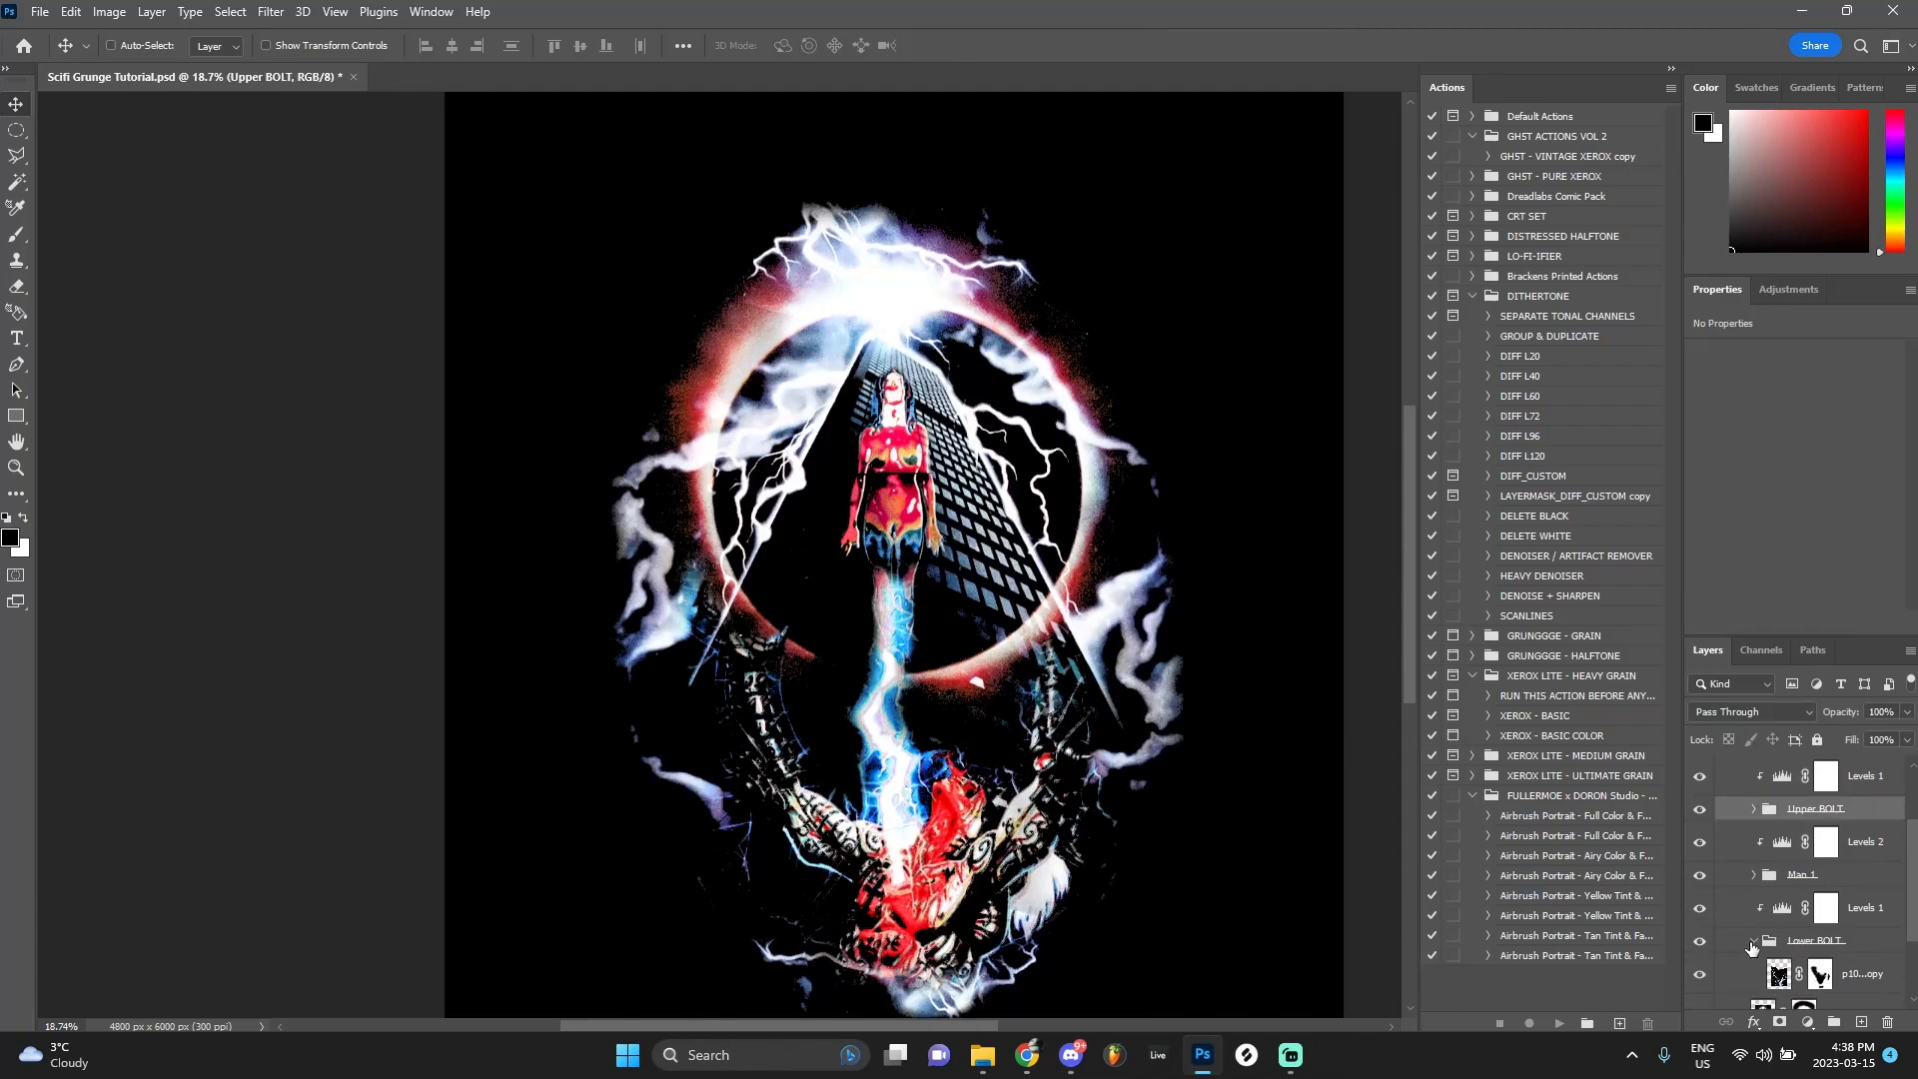
{"action": "left_click", "coordinate": [1820, 974]}
{"action": "key", "text": "b"}
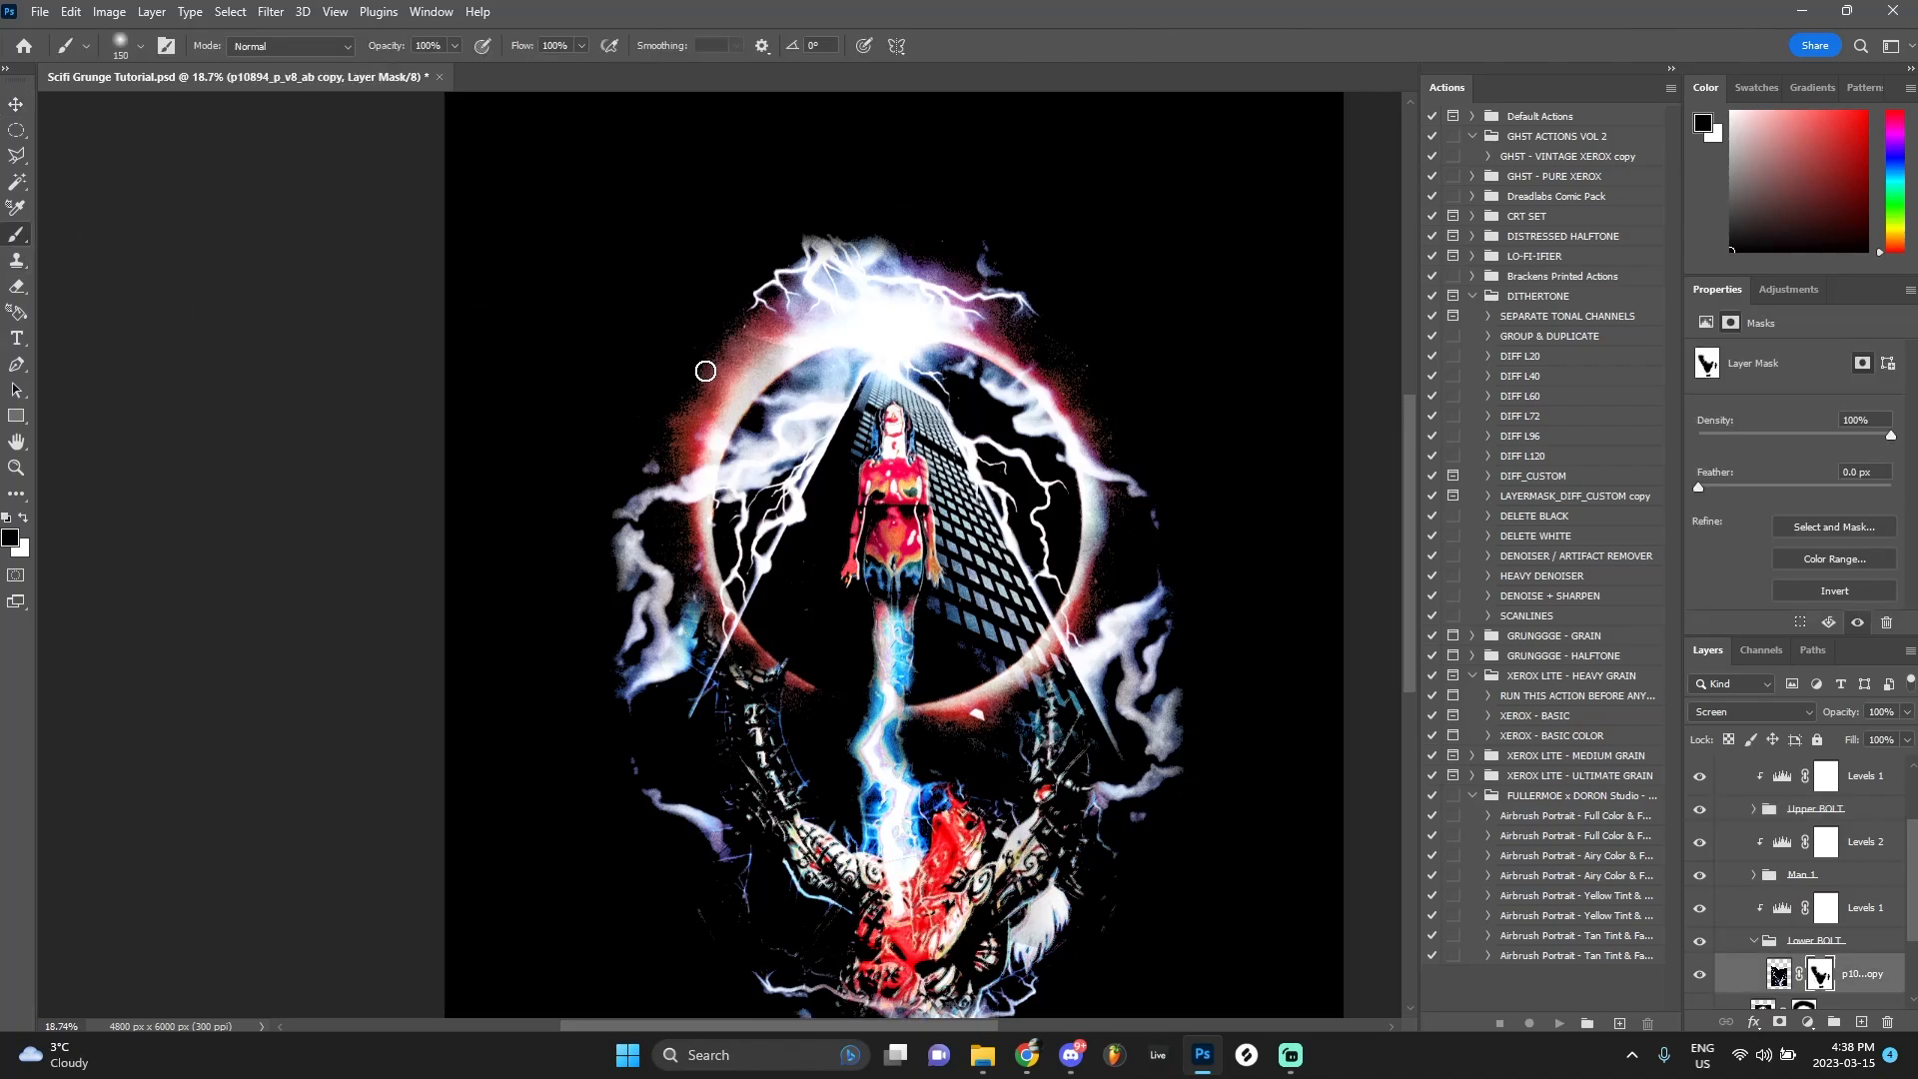
{"action": "left_click_drag", "start_coordinate": [742, 366], "coordinate": [762, 366]}
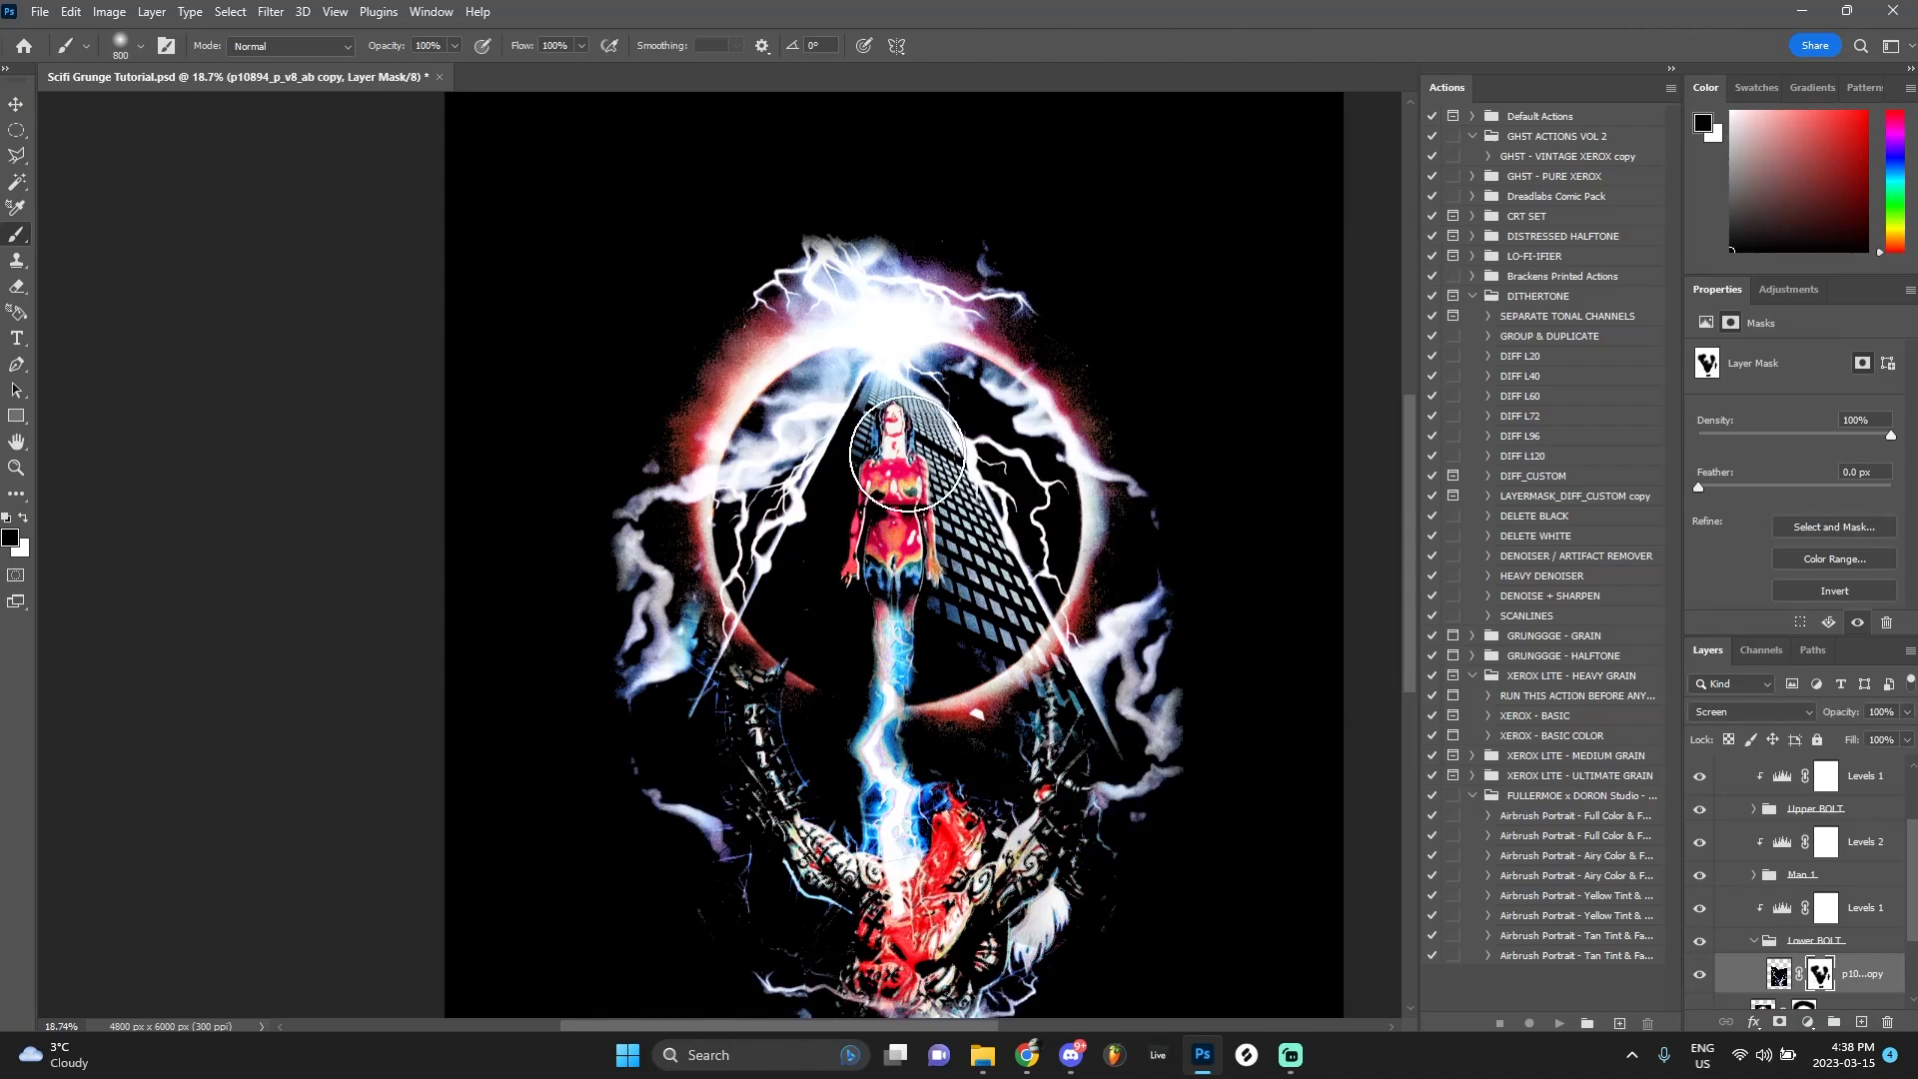
{"action": "left_click", "coordinate": [1701, 985]}
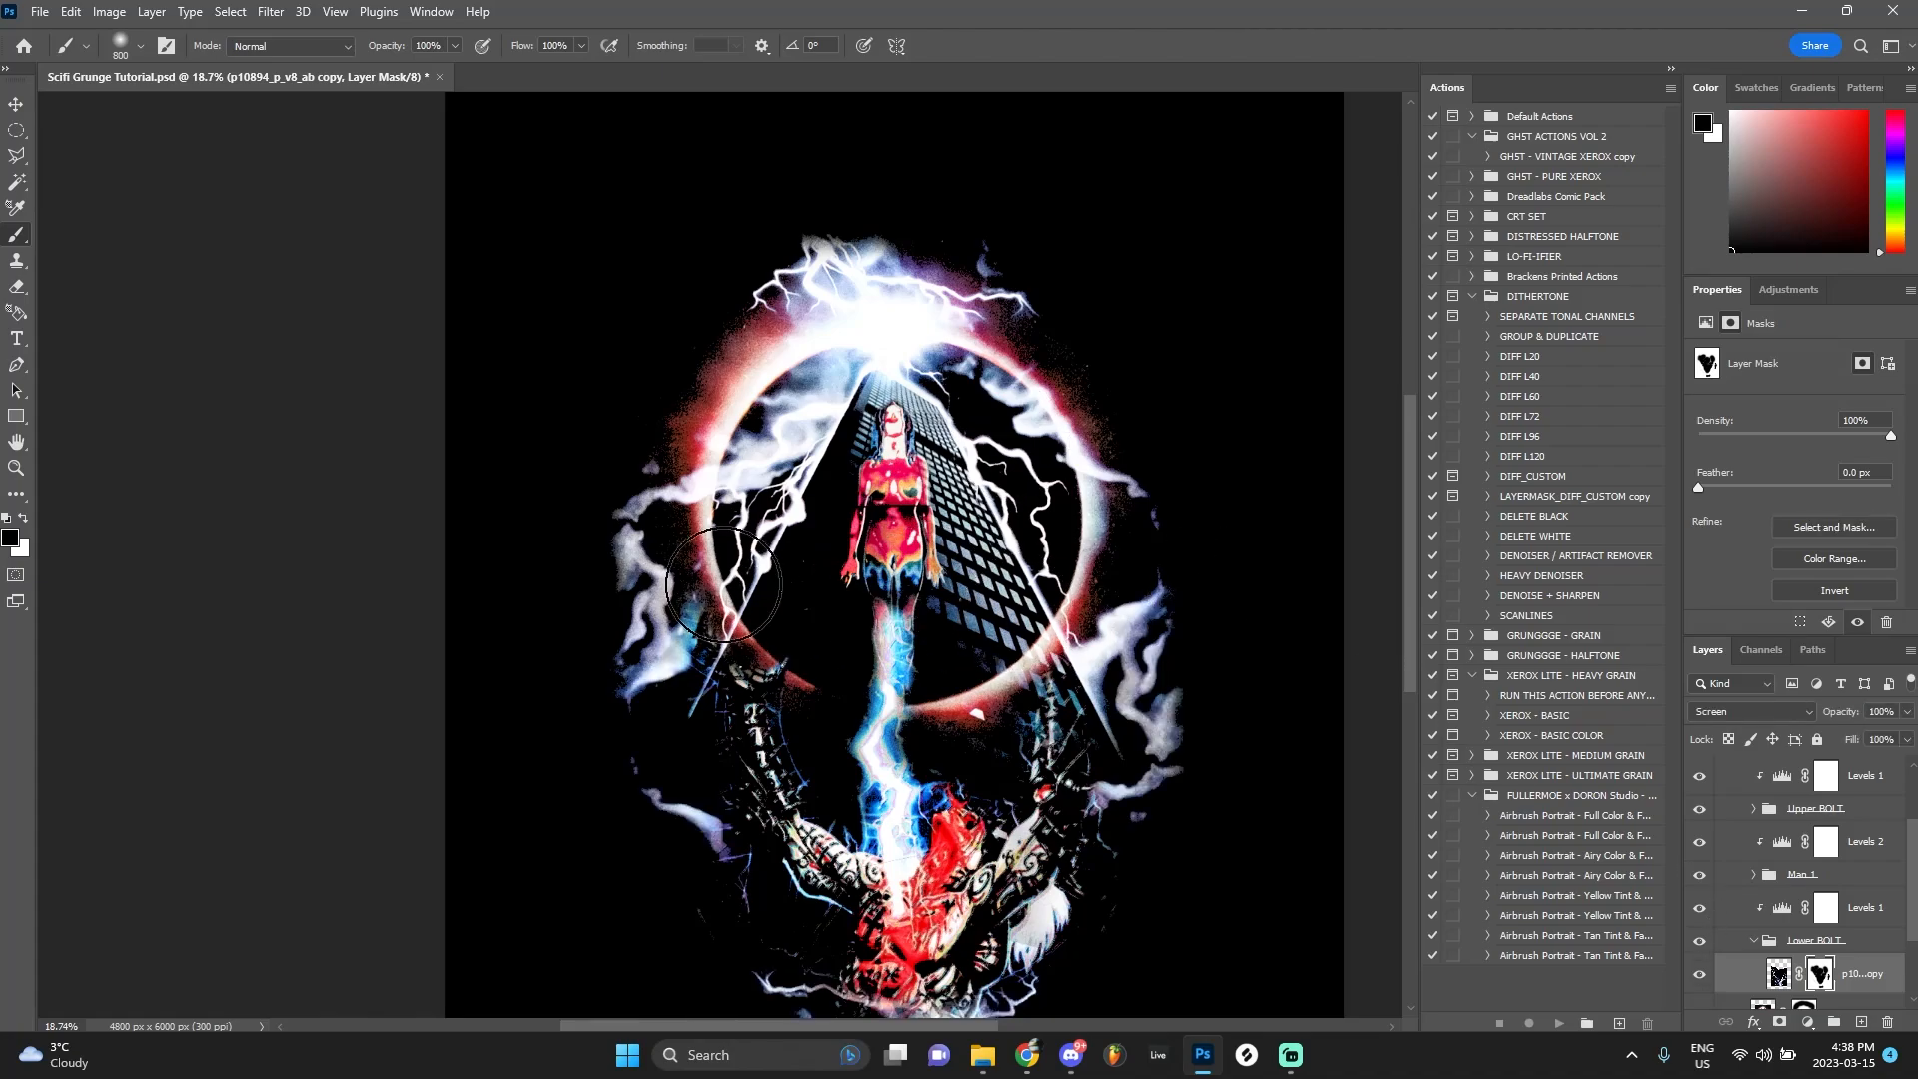
{"action": "left_click", "coordinate": [1702, 971]}
{"action": "left_click", "coordinate": [1702, 971]}
{"action": "left_click", "coordinate": [1702, 972]}
{"action": "left_click", "coordinate": [1702, 972]}
{"action": "left_click", "coordinate": [1702, 971]}
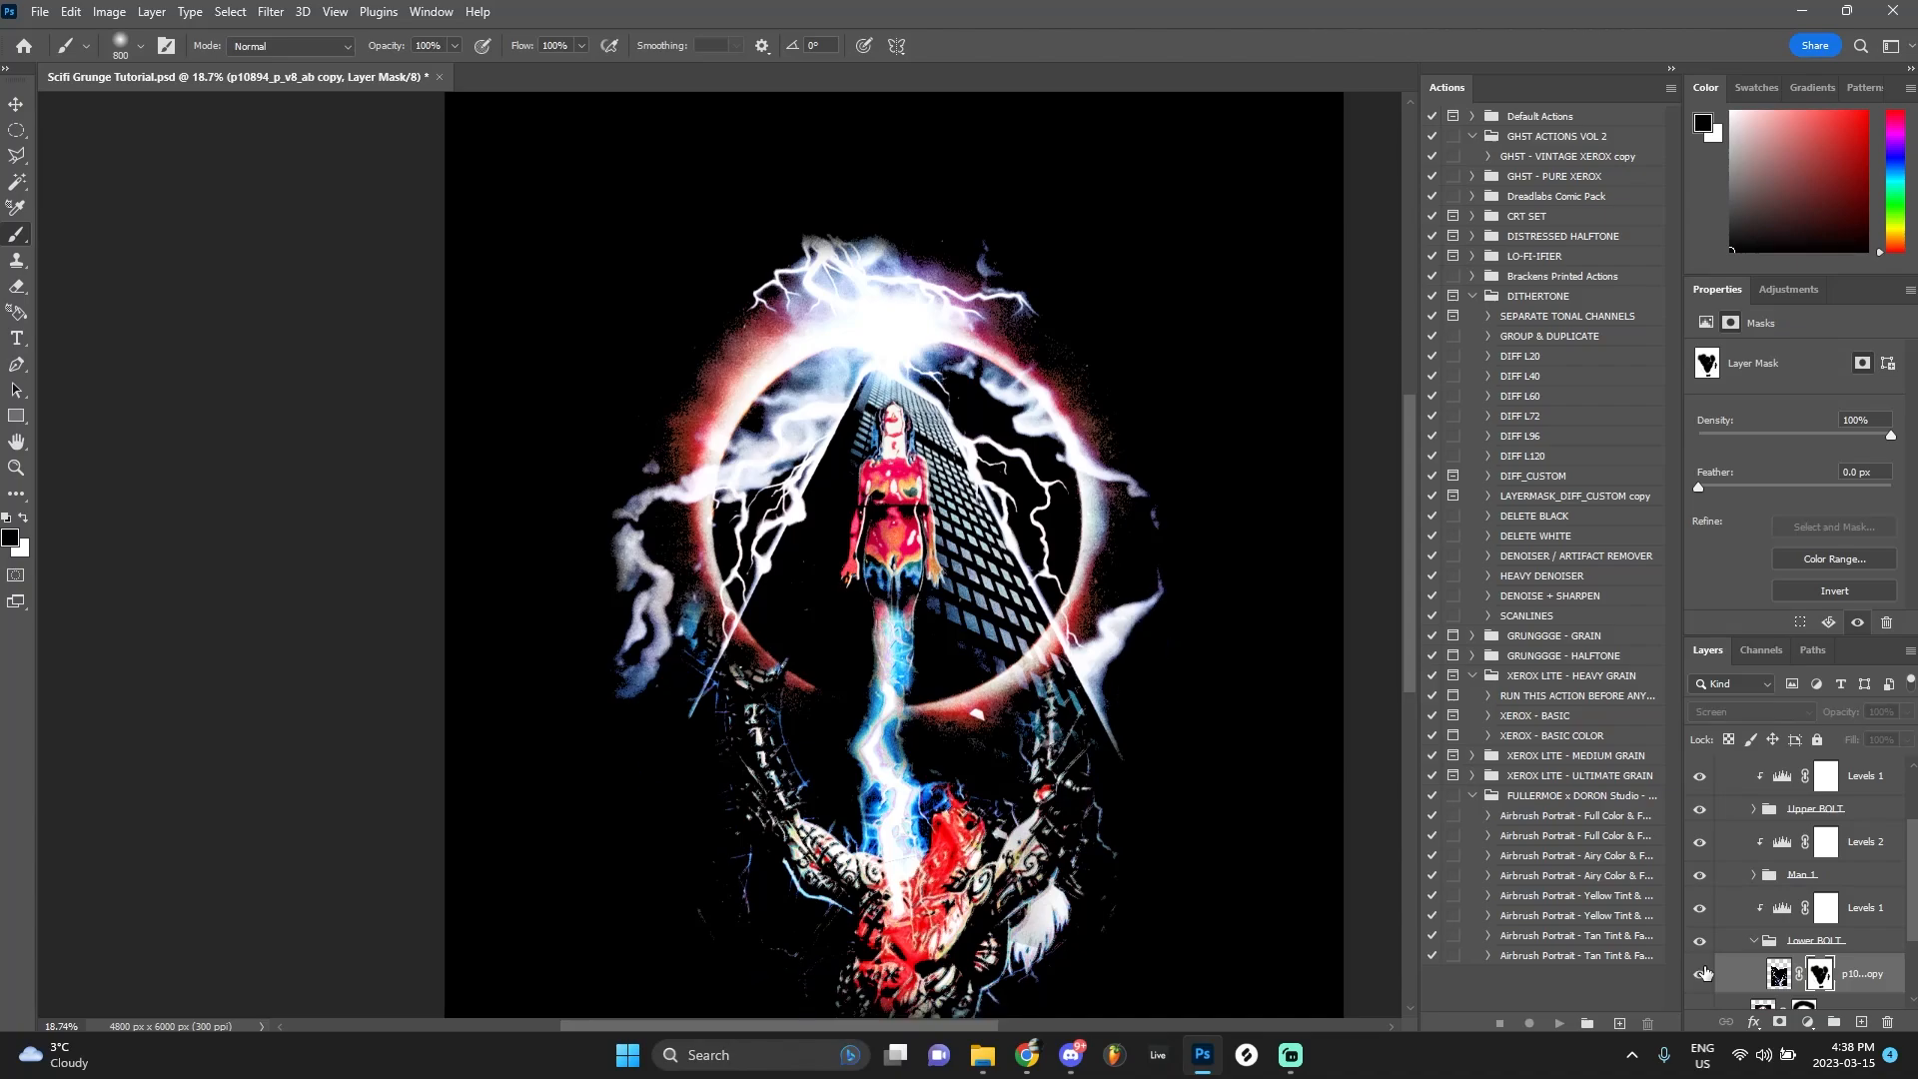
{"action": "left_click", "coordinate": [1702, 972]}
{"action": "left_click", "coordinate": [1702, 972]}
{"action": "left_click", "coordinate": [1702, 972]}
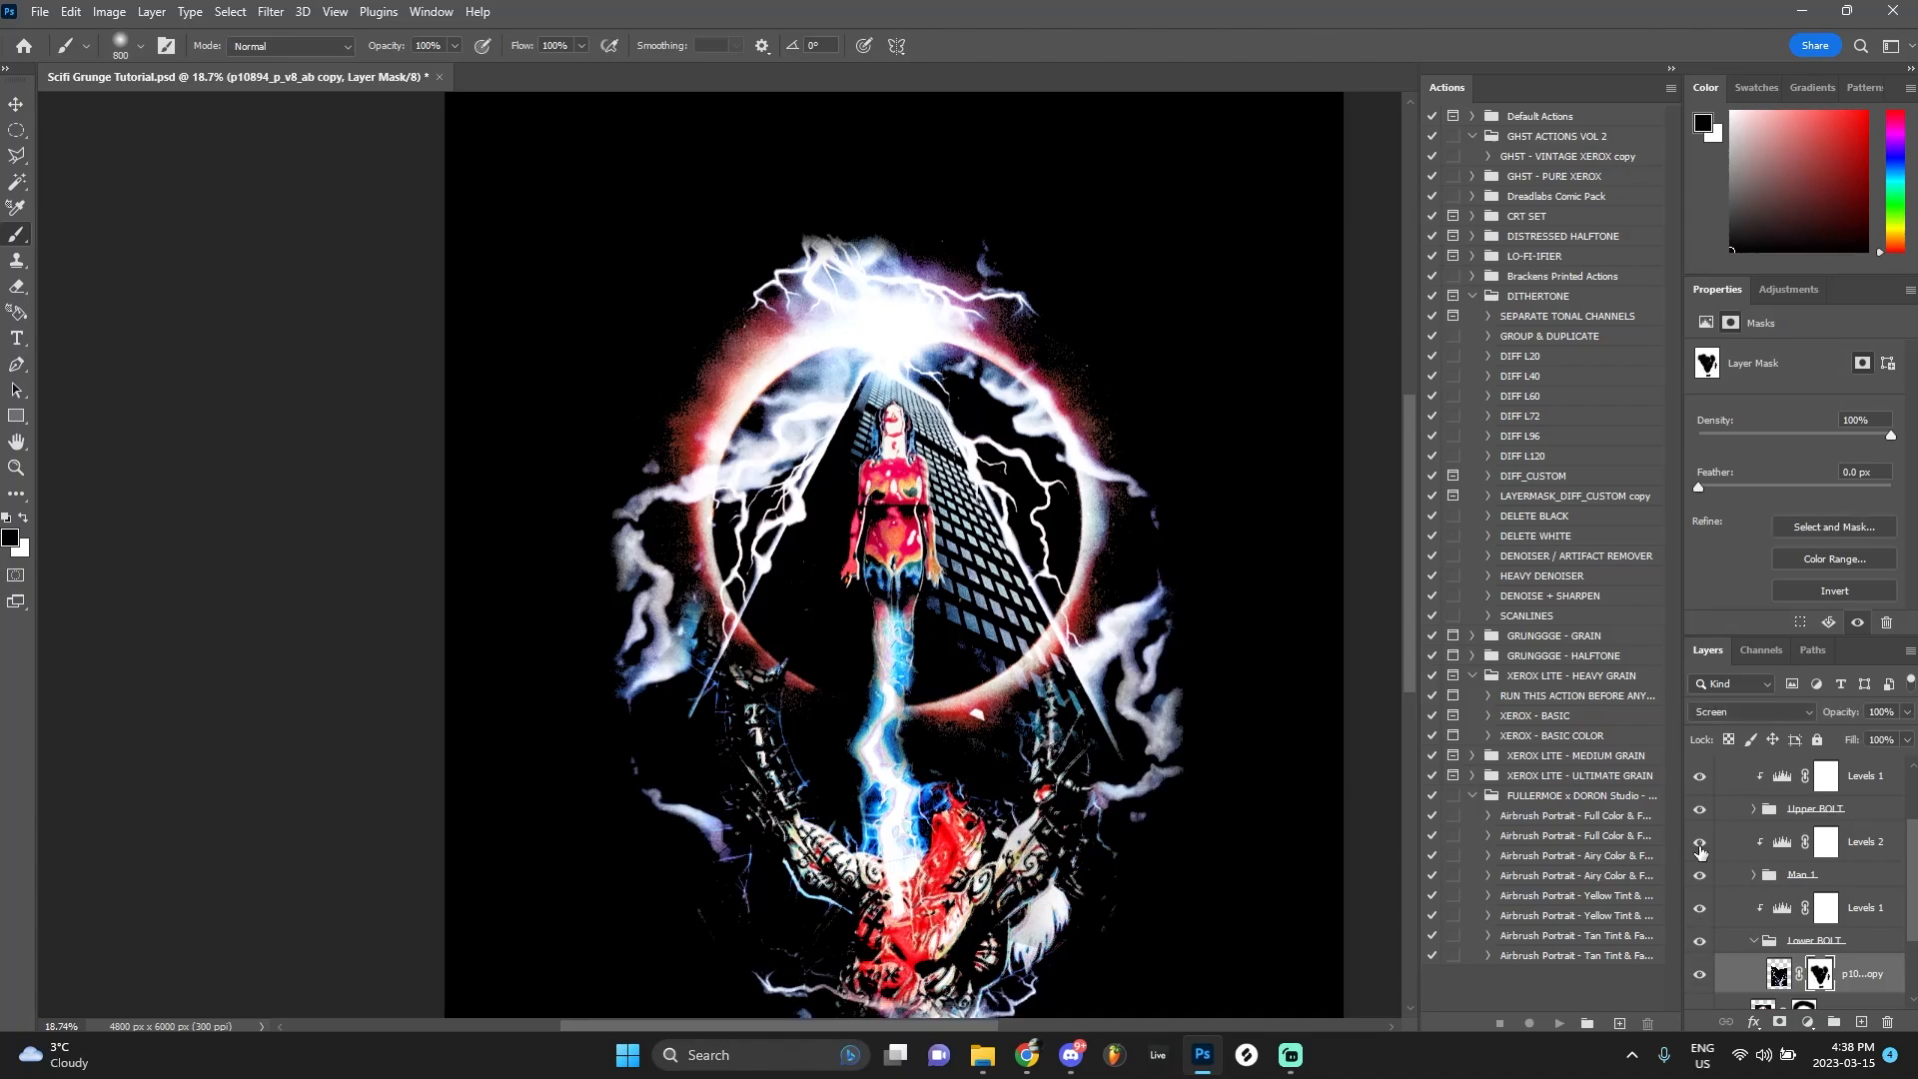
Select the mask of the Upper BOLT image and compare the area around the lightning beam's base with and without that layer
{"action": "left_click", "coordinate": [1753, 808]}
{"action": "left_click", "coordinate": [1820, 841]}
{"action": "scroll", "coordinate": [796, 847], "scroll_direction": "down", "scroll_amount": 2}
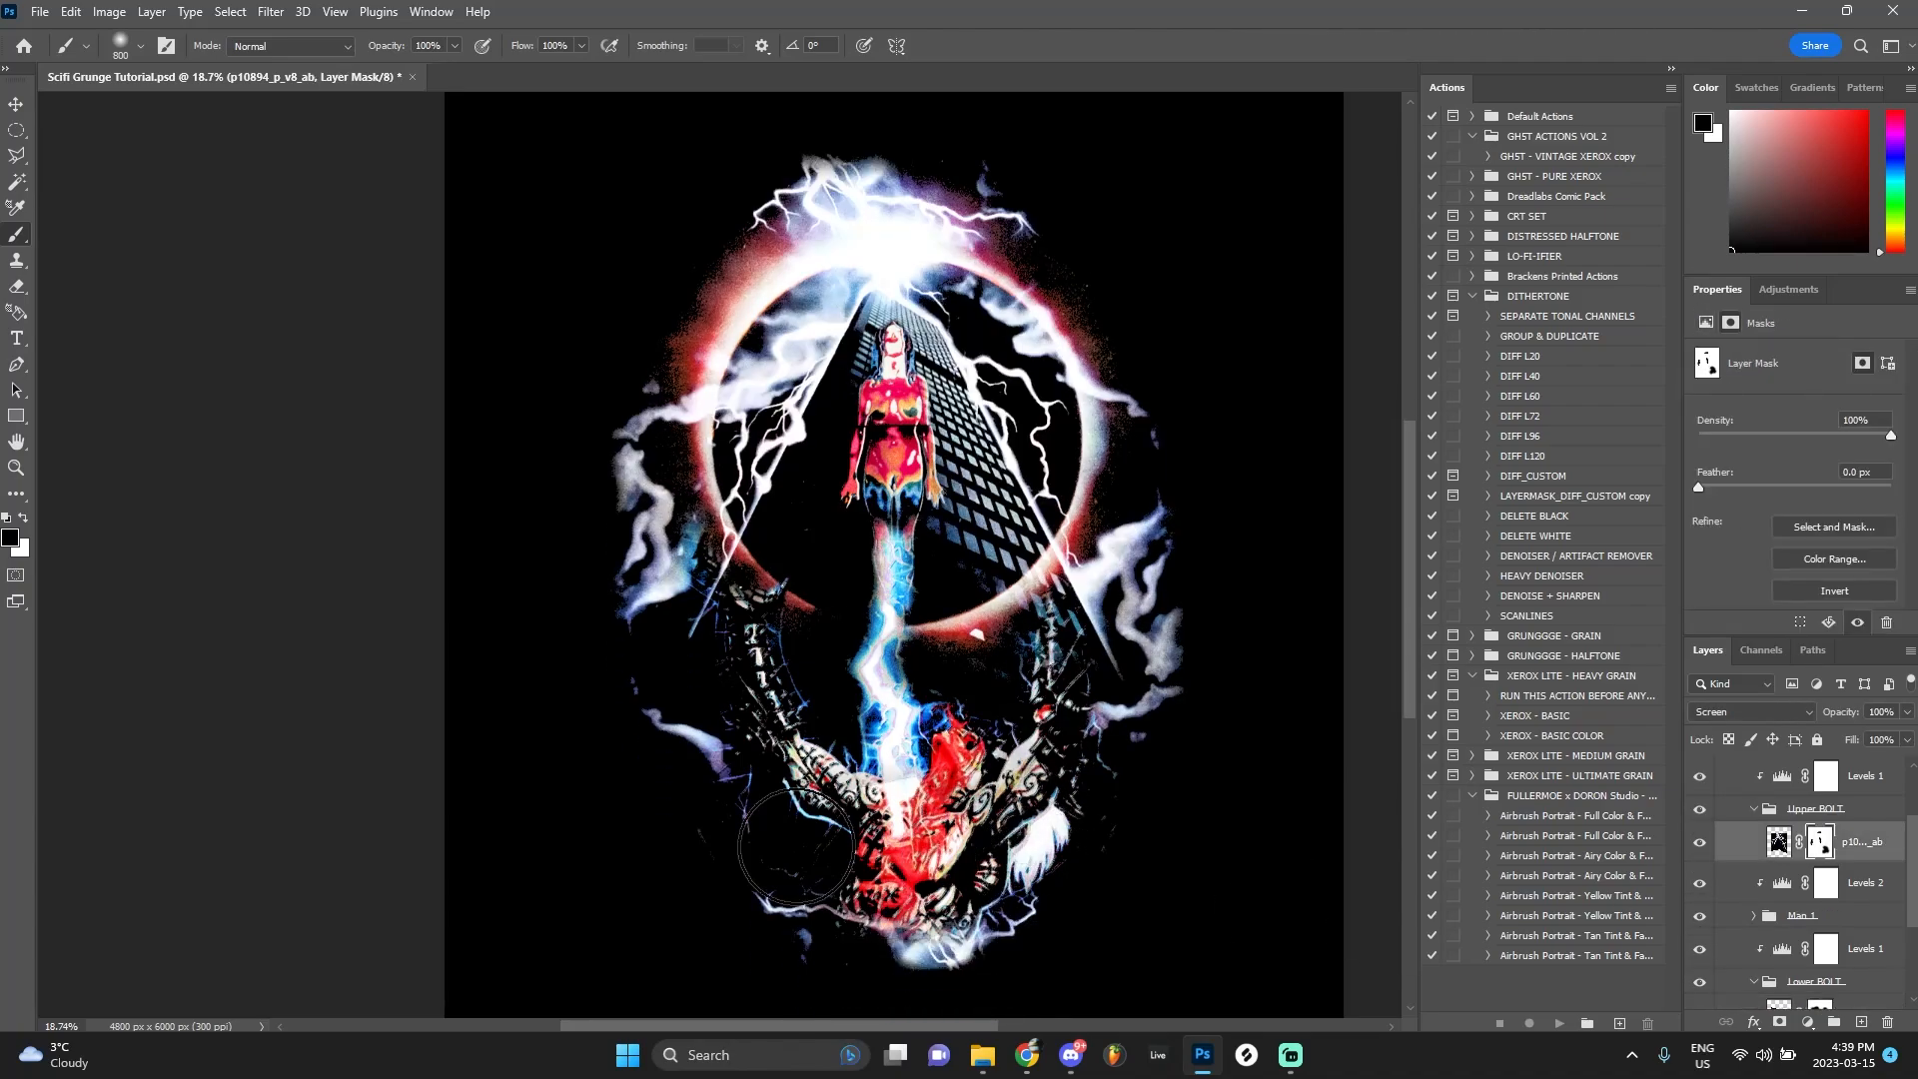
{"action": "scroll", "coordinate": [939, 849], "scroll_direction": "up", "scroll_amount": 5}
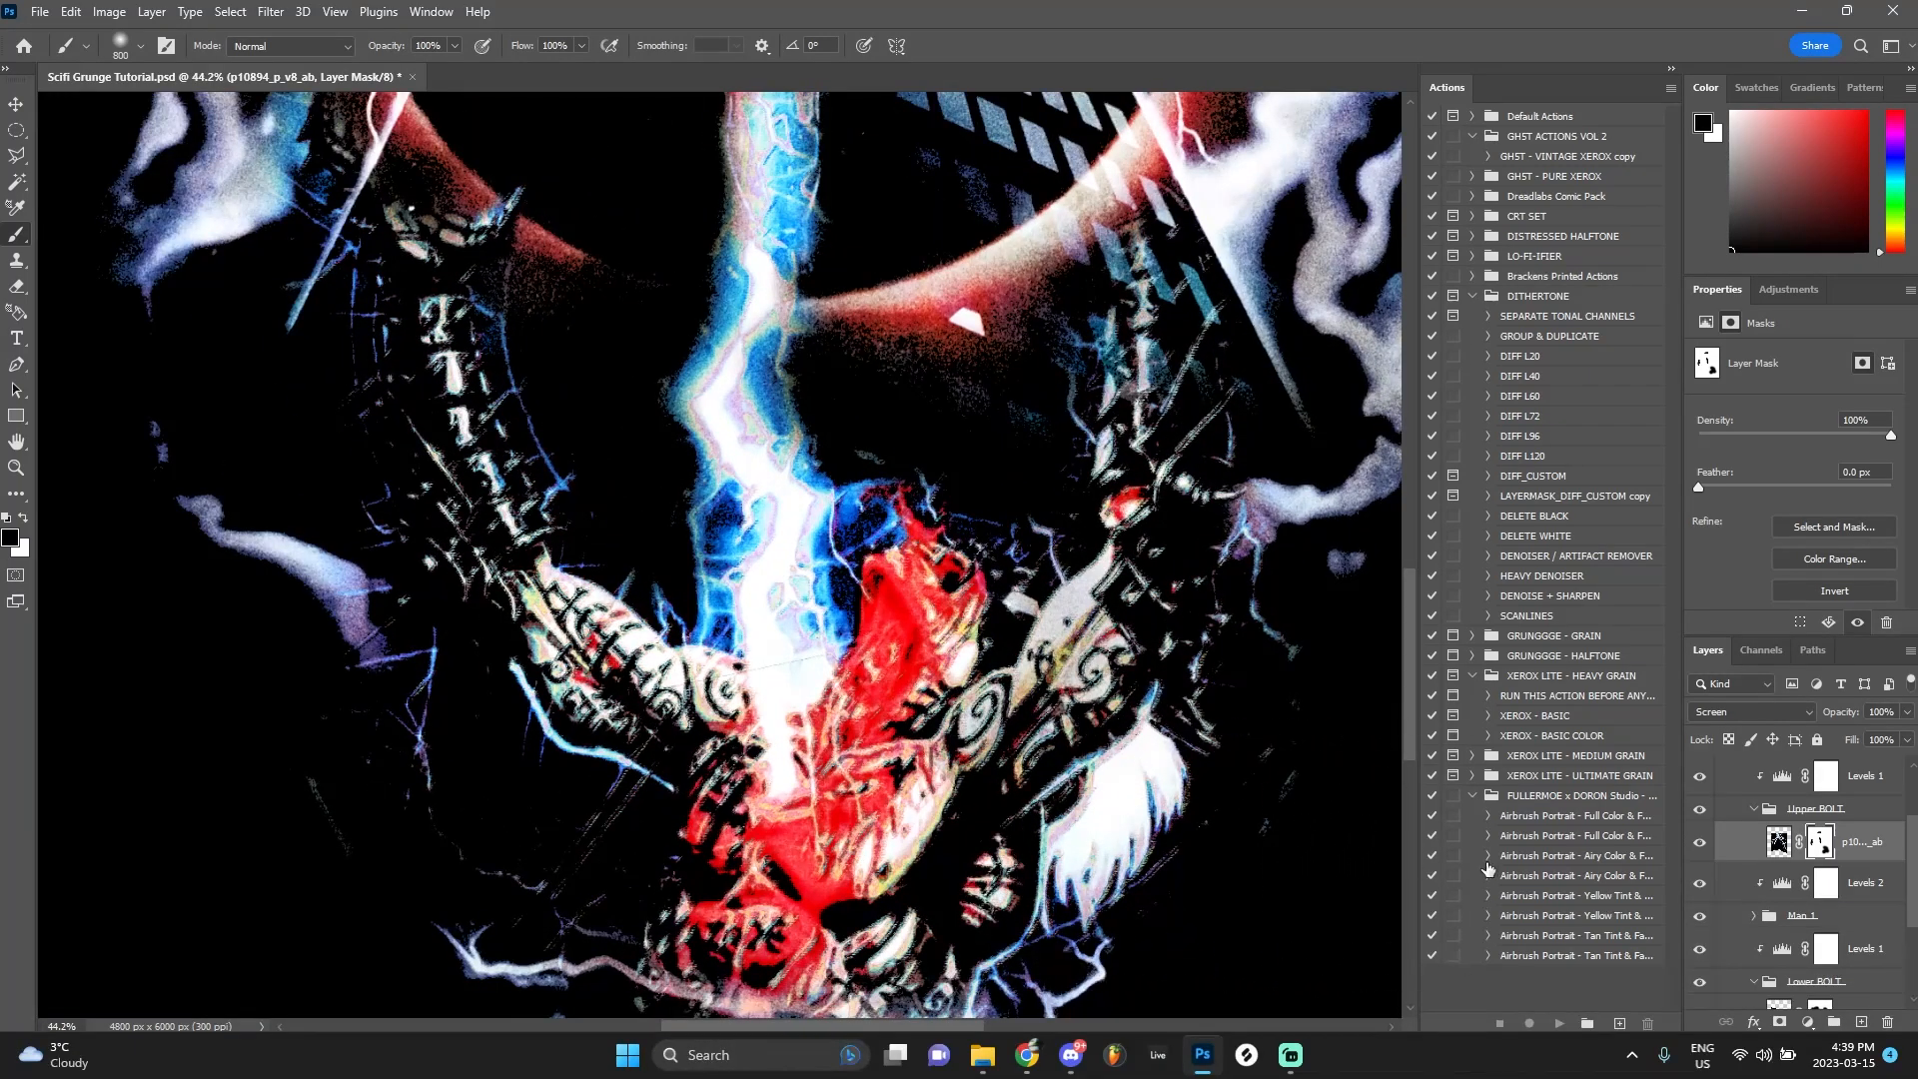
{"action": "left_click", "coordinate": [1698, 844]}
{"action": "left_click", "coordinate": [1698, 844]}
{"action": "left_click", "coordinate": [1698, 844]}
{"action": "left_click", "coordinate": [952, 734]}
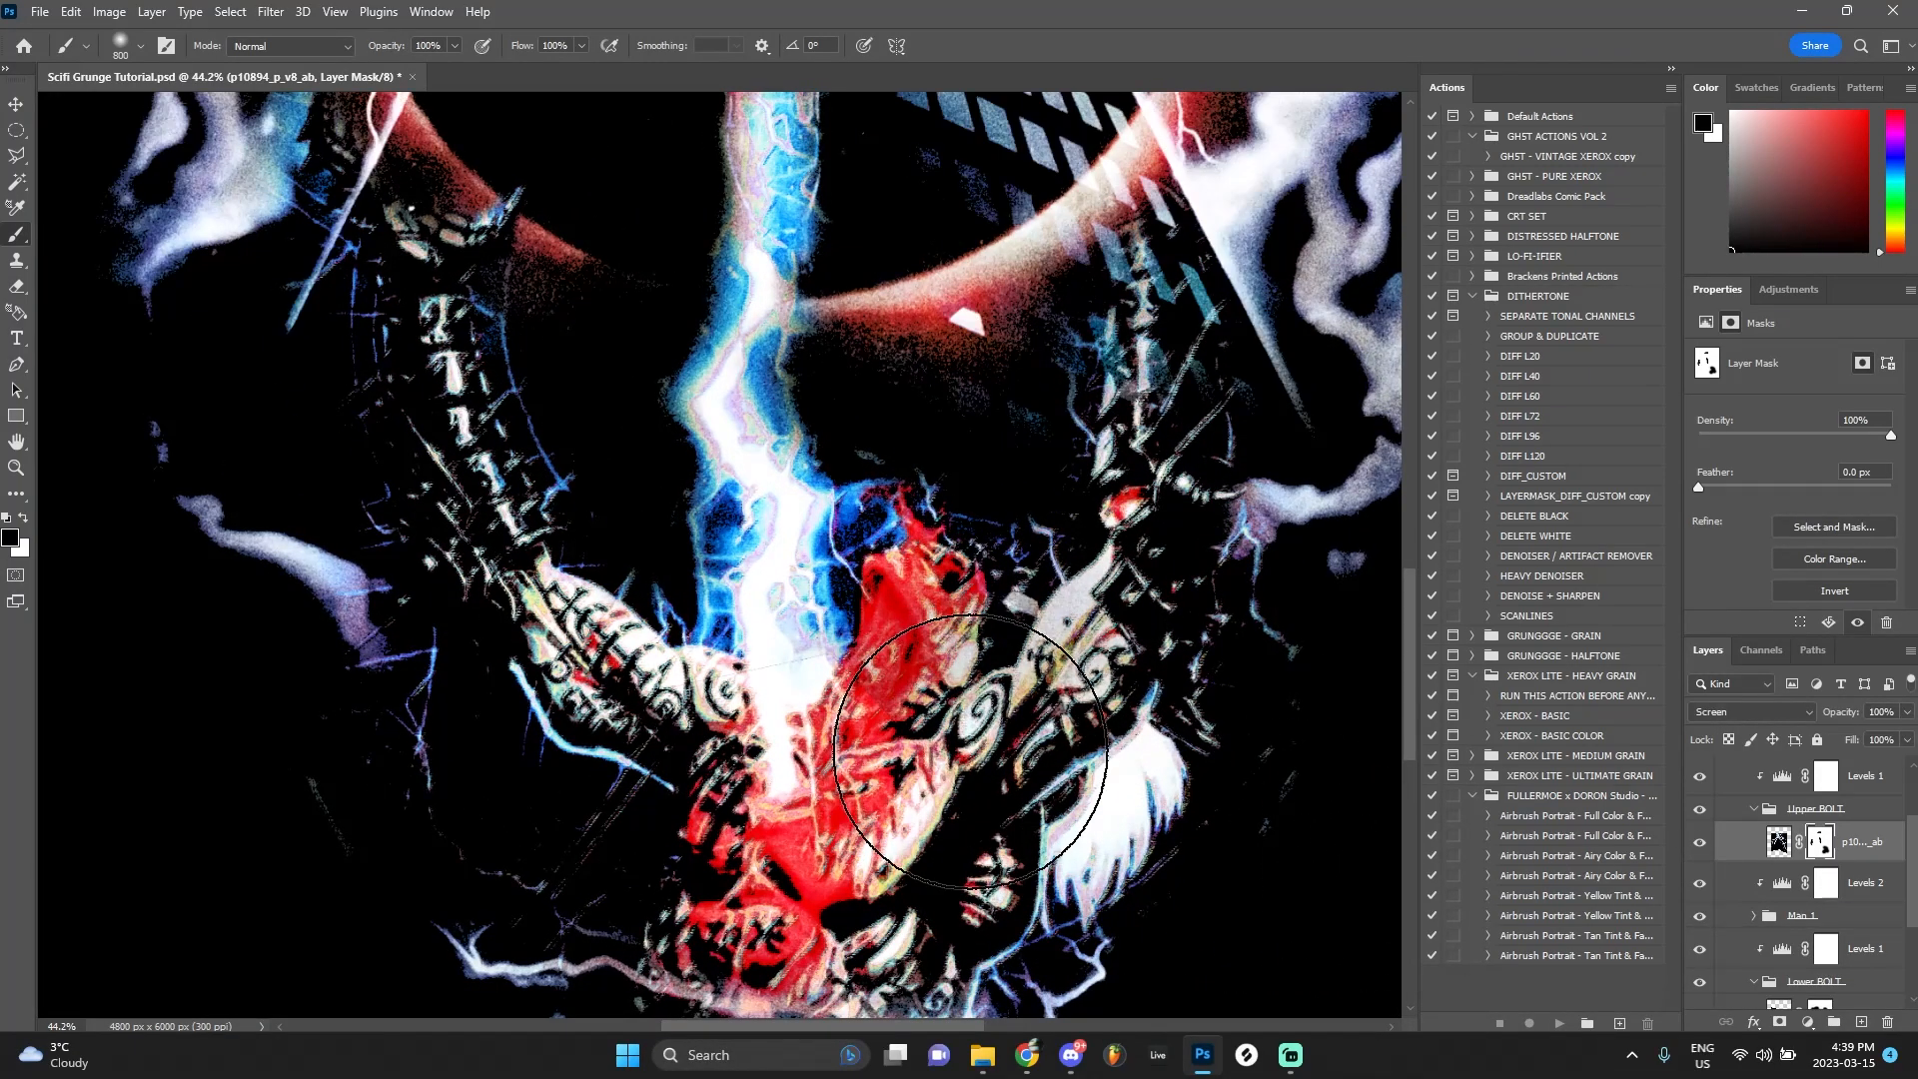
{"action": "left_click", "coordinate": [847, 663]}
{"action": "left_click", "coordinate": [1700, 844]}
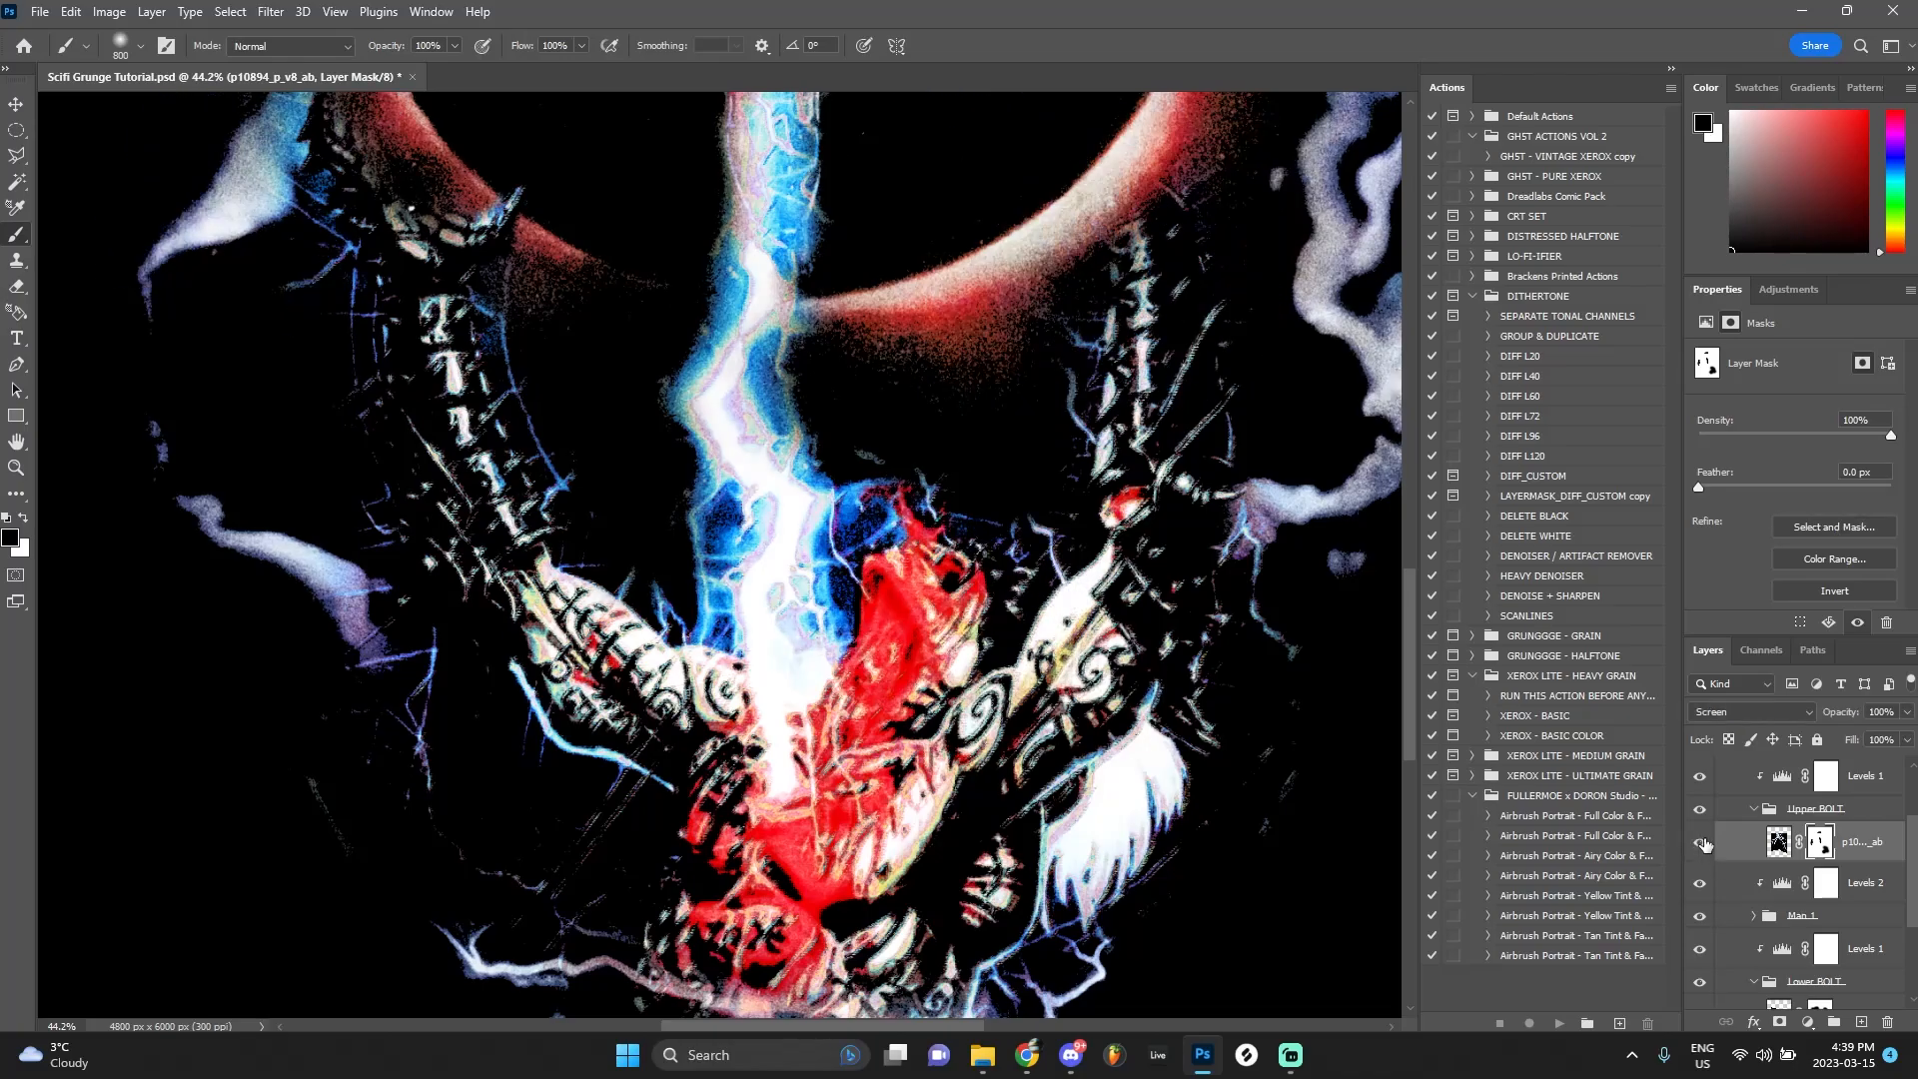
{"action": "left_click", "coordinate": [1701, 844]}
{"action": "left_click", "coordinate": [1701, 844]}
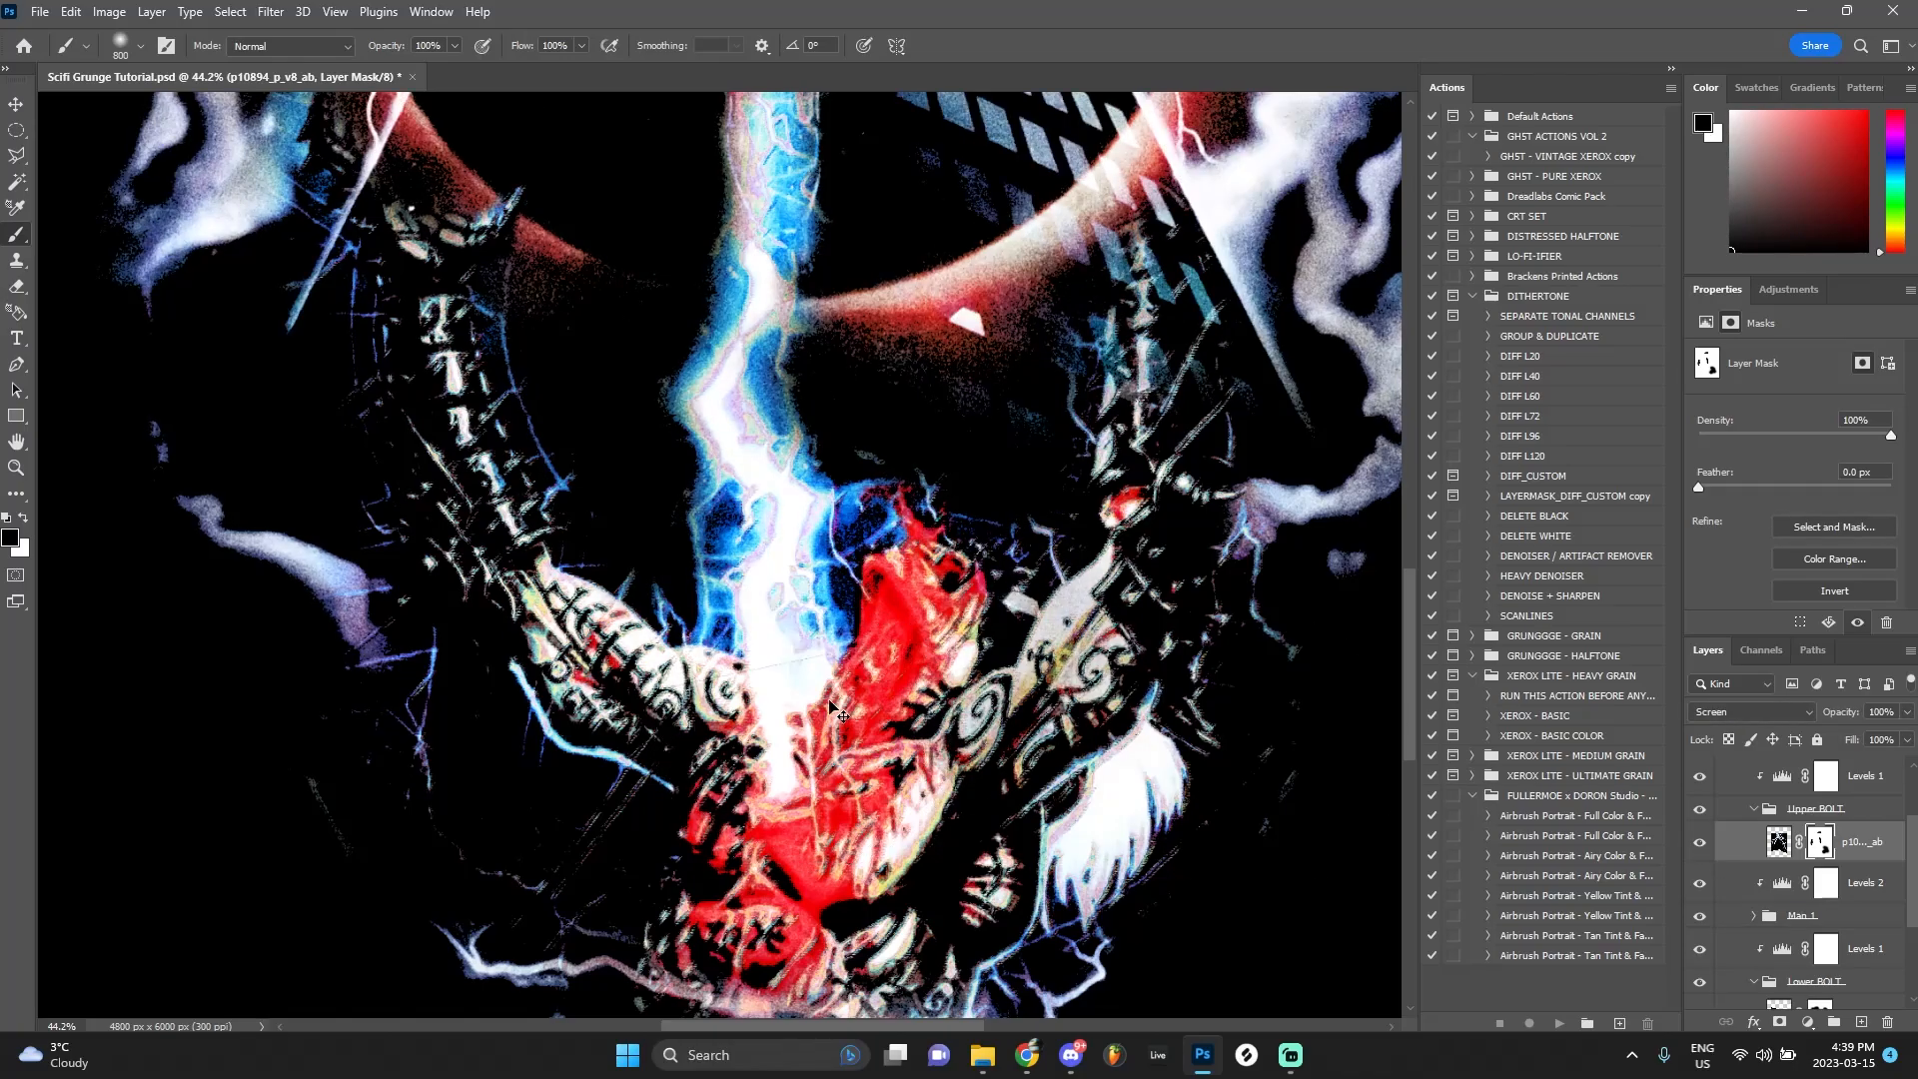
Mask out the Upper BOLT image over the lightning beam and compare the artwork with and without the layer
{"action": "scroll", "coordinate": [728, 520], "scroll_direction": "down", "scroll_amount": 2}
{"action": "scroll", "coordinate": [771, 556], "scroll_direction": "up", "scroll_amount": 4}
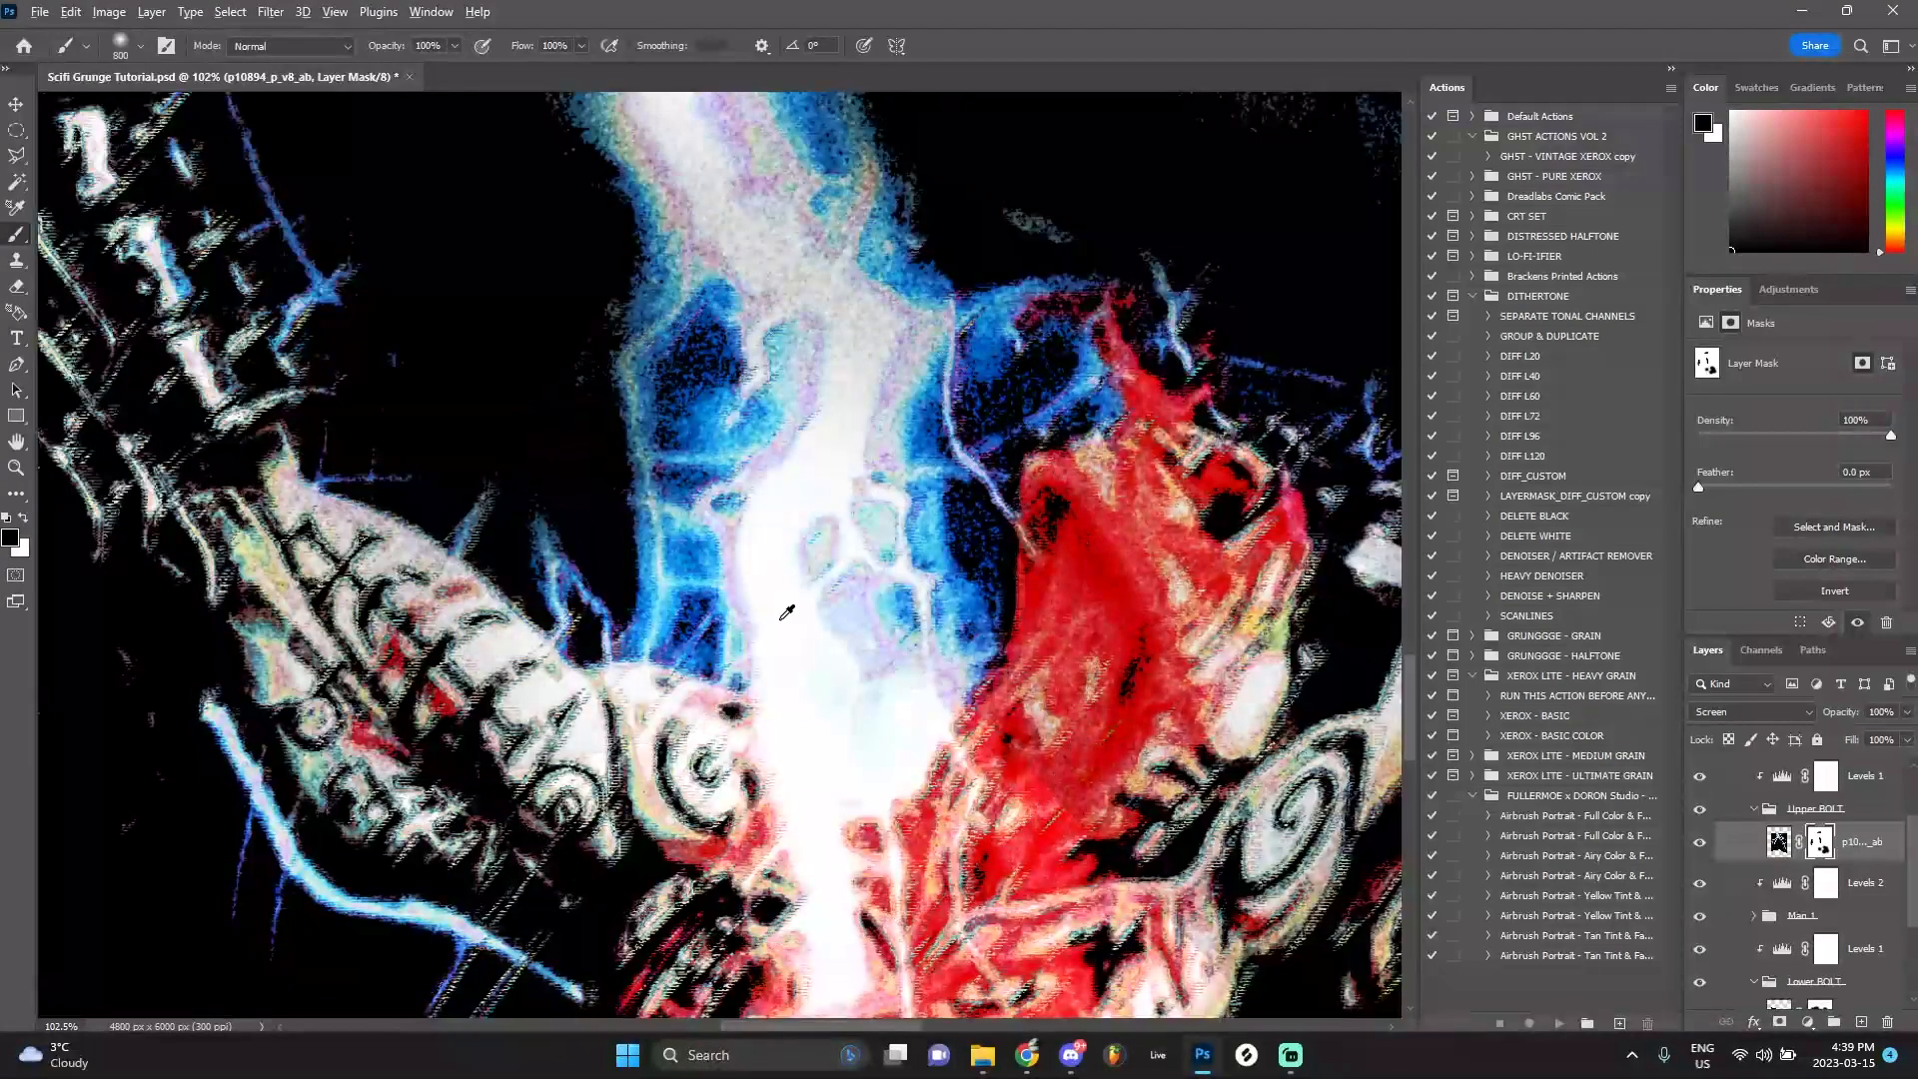
{"action": "scroll", "coordinate": [783, 611], "scroll_direction": "down", "scroll_amount": 4}
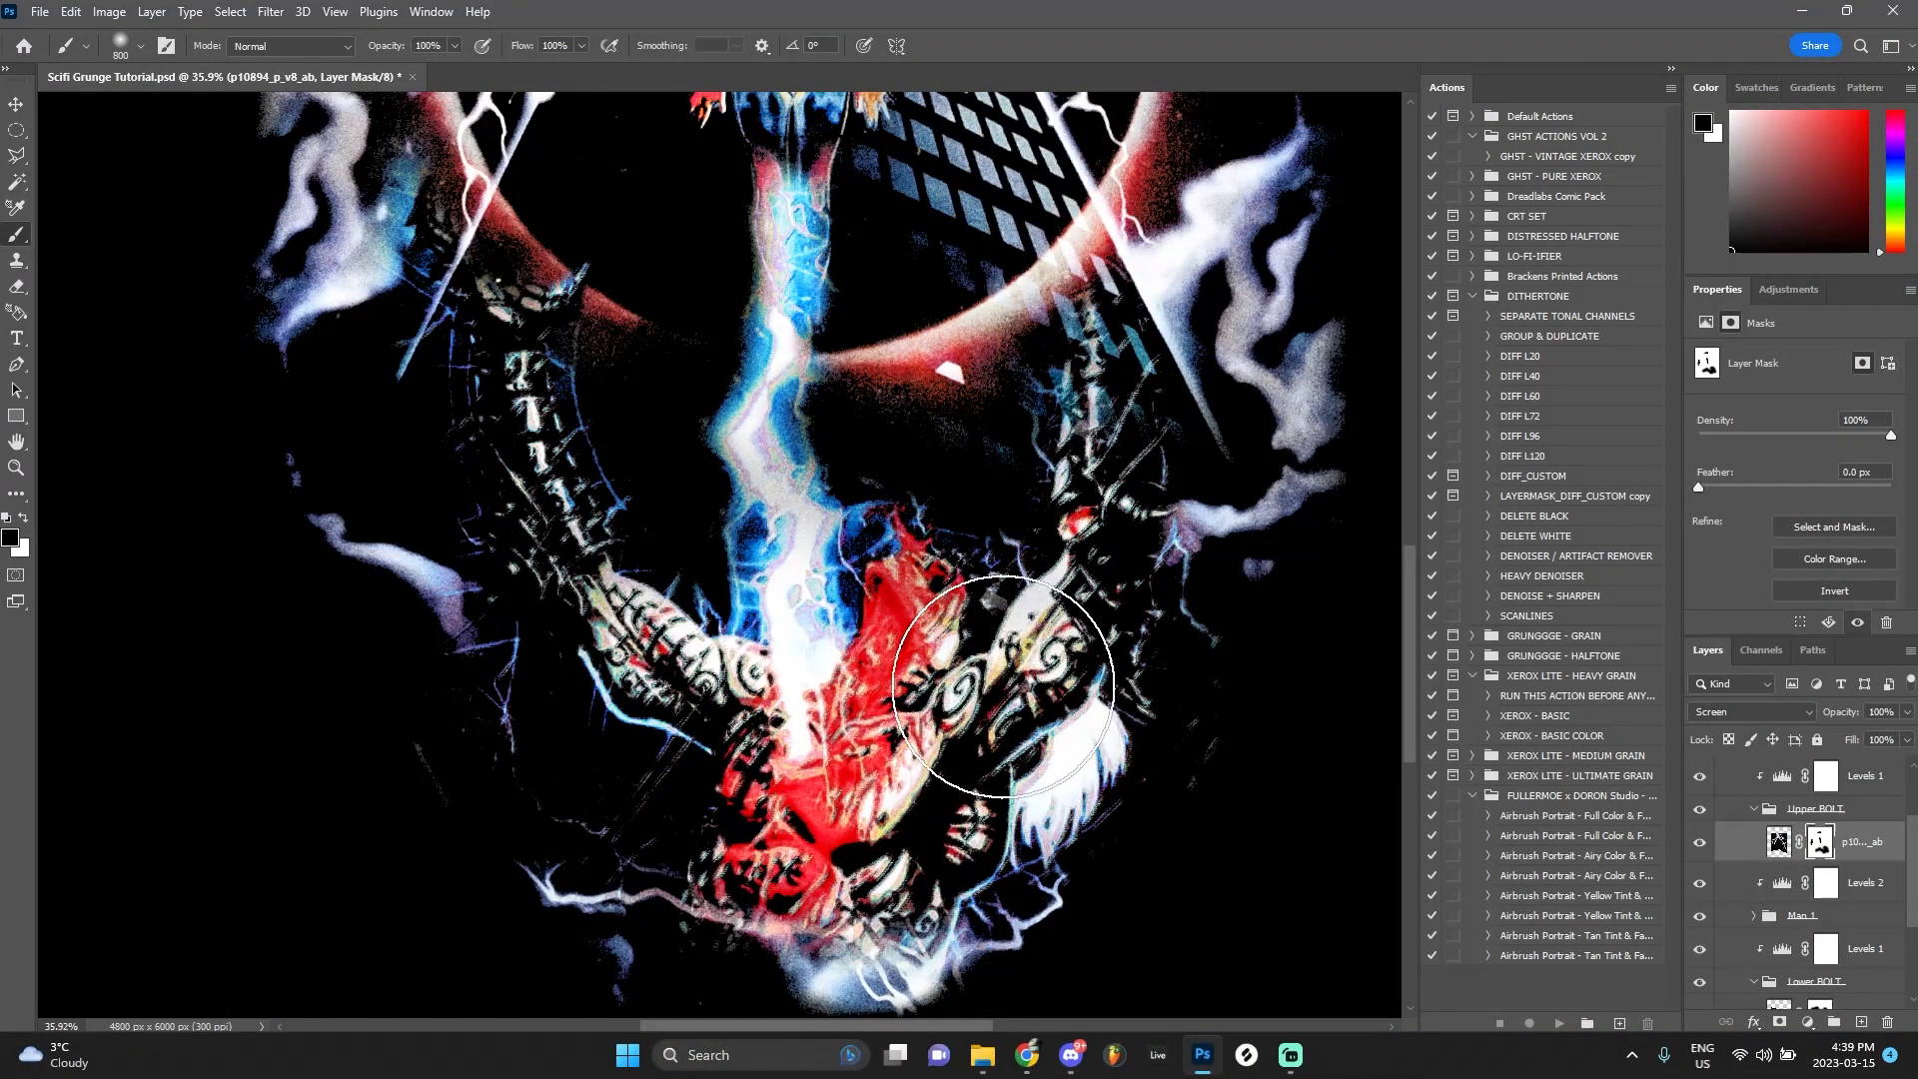
{"action": "scroll", "coordinate": [999, 679], "scroll_direction": "down", "scroll_amount": 3}
{"action": "left_click", "coordinate": [1701, 844]}
{"action": "left_click", "coordinate": [1701, 844]}
{"action": "scroll", "coordinate": [920, 548], "scroll_direction": "up", "scroll_amount": 2}
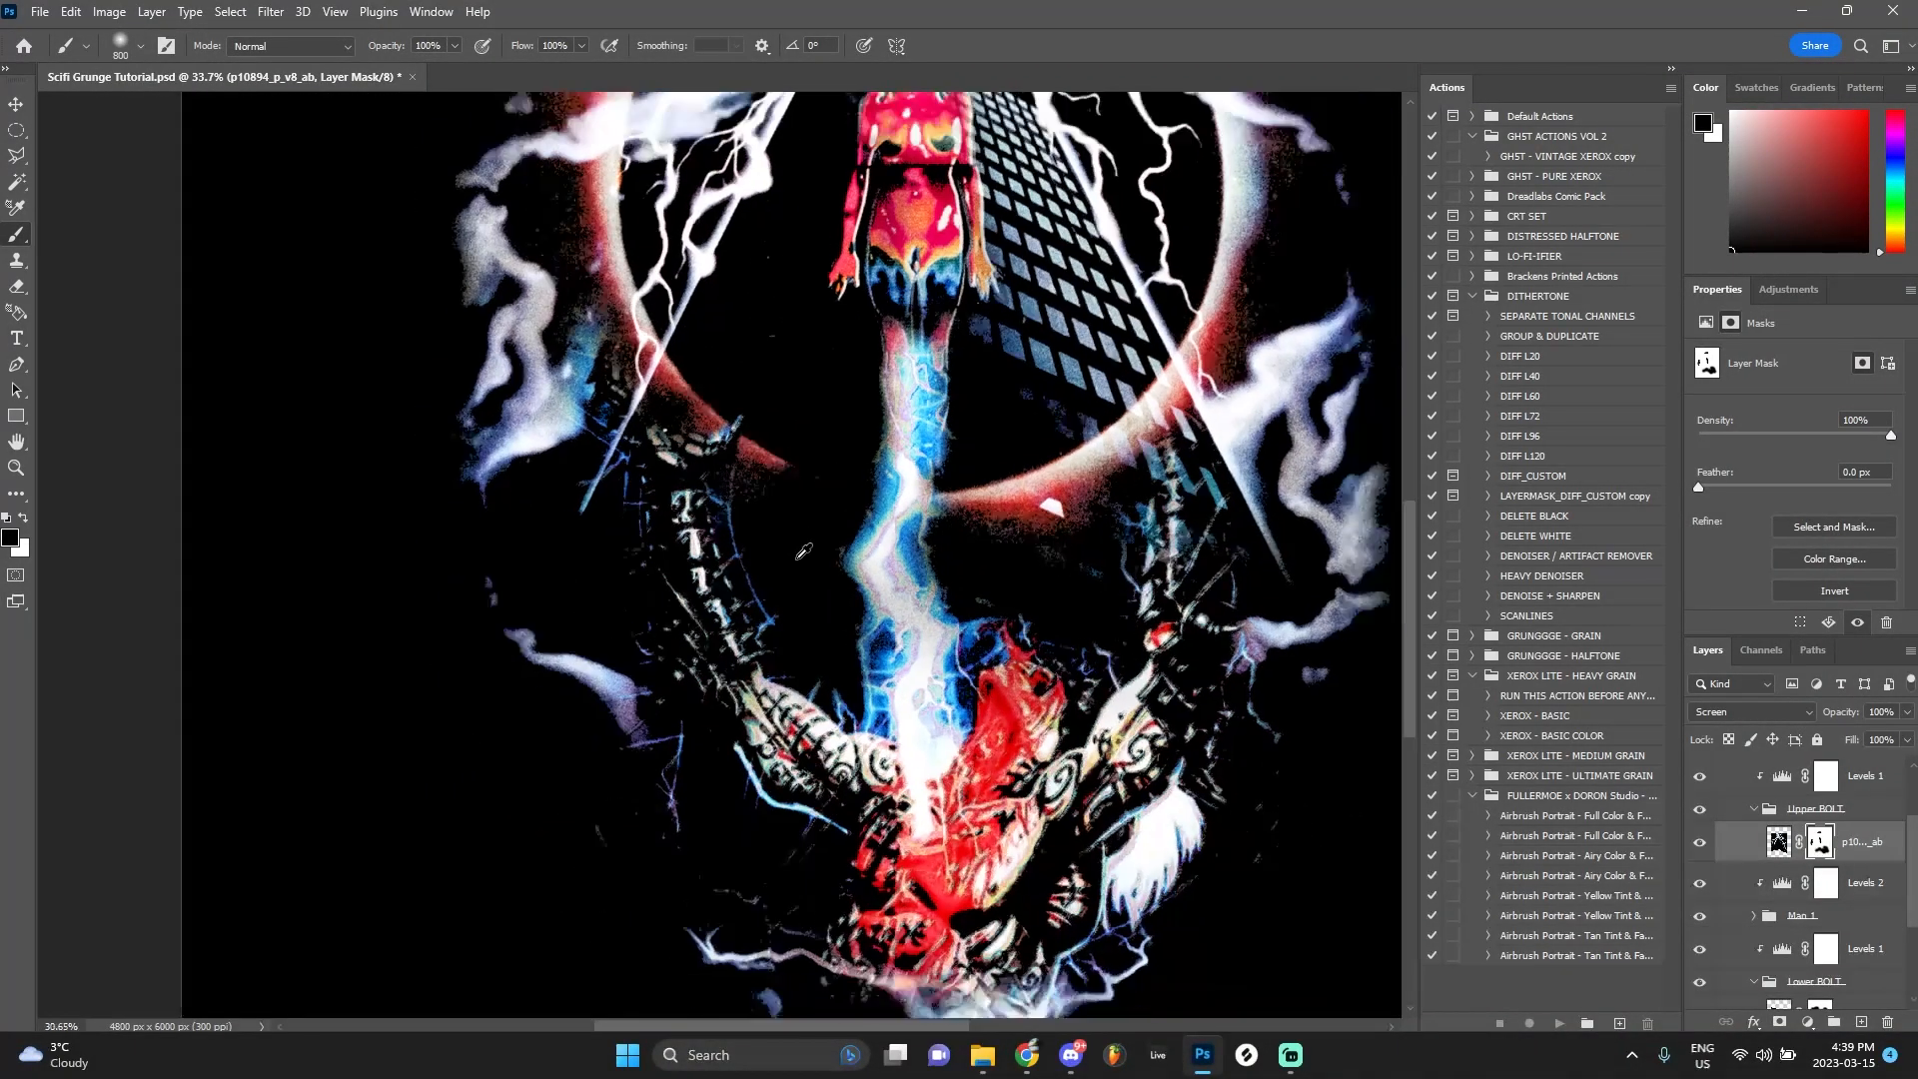
Save the document, switch to the Move tool and select the Levels layer above the Upper BOLT group
{"action": "scroll", "coordinate": [920, 548], "scroll_direction": "down", "scroll_amount": 3}
{"action": "scroll", "coordinate": [917, 555], "scroll_direction": "up", "scroll_amount": 3}
{"action": "scroll", "coordinate": [973, 572], "scroll_direction": "down", "scroll_amount": 3}
{"action": "key", "text": "ctrl+s"}
{"action": "scroll", "coordinate": [1167, 609], "scroll_direction": "up", "scroll_amount": 2}
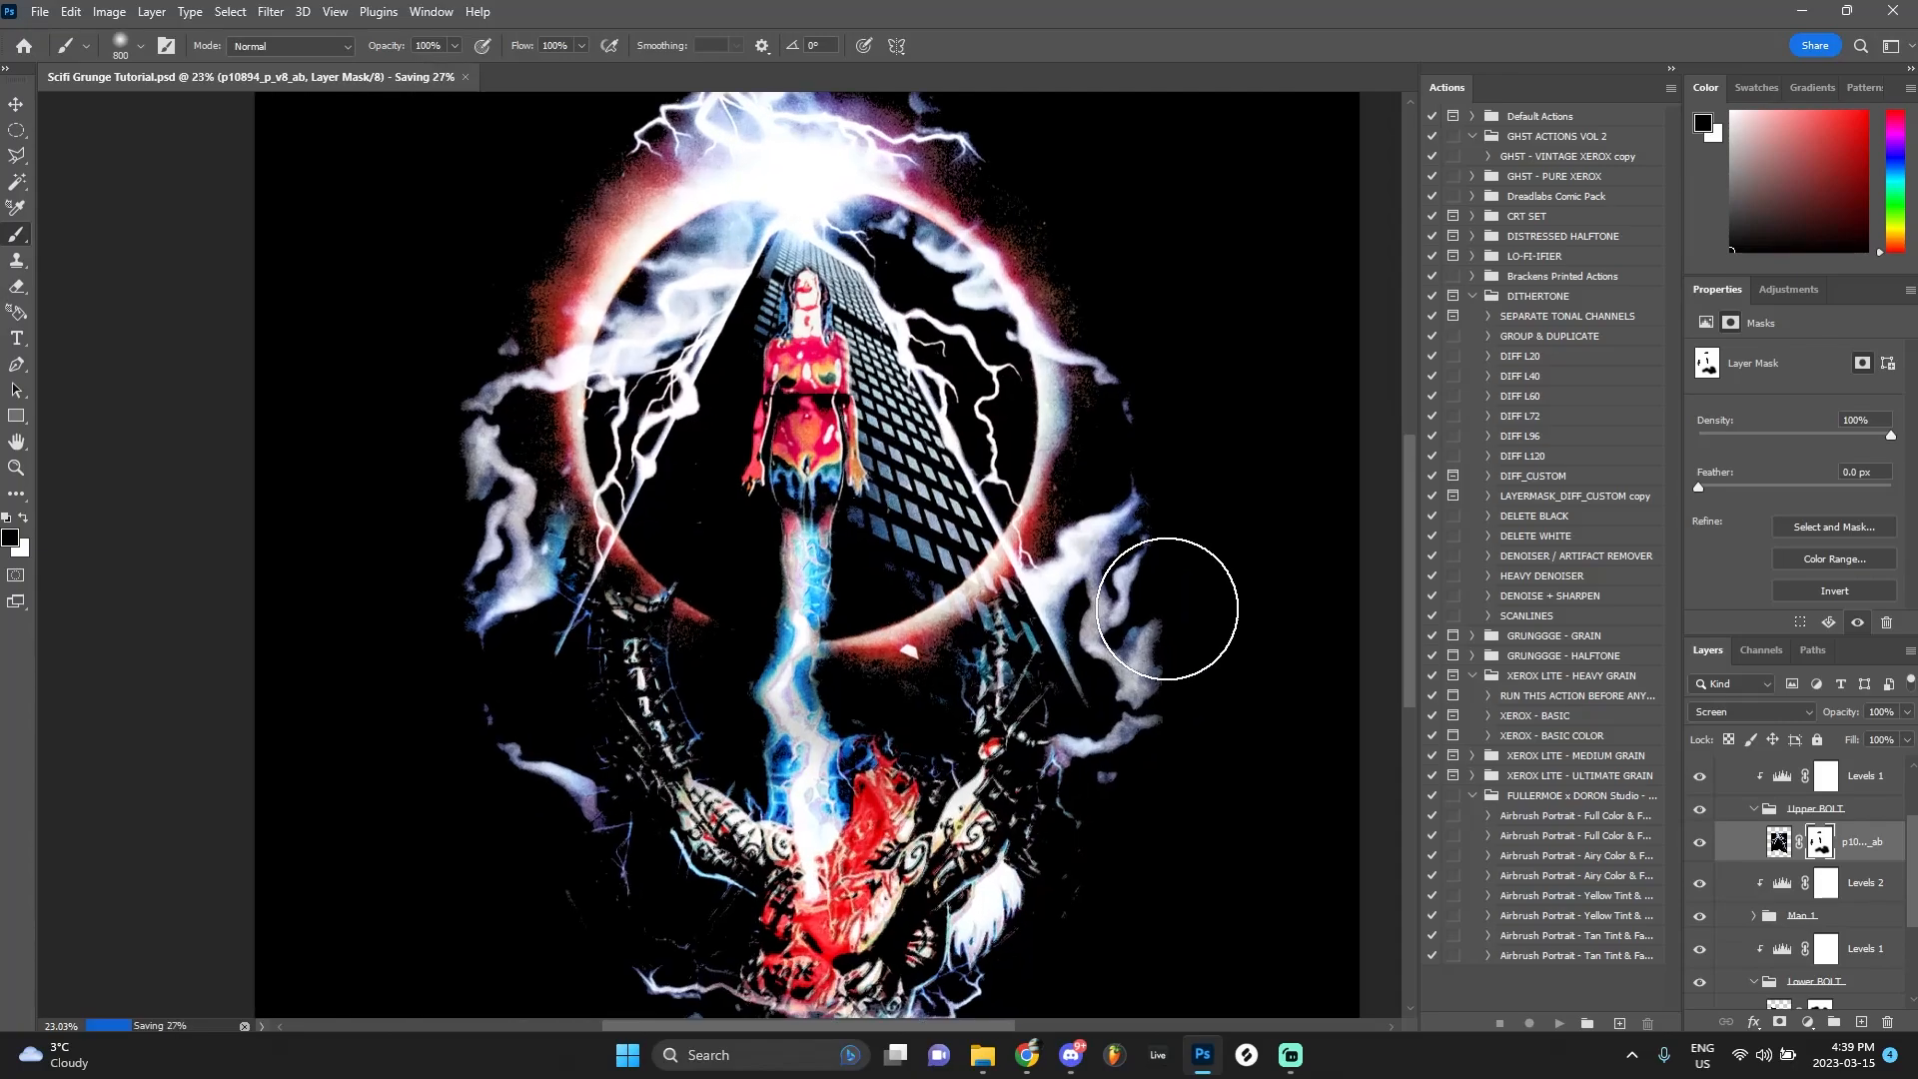
{"action": "scroll", "coordinate": [1167, 609], "scroll_direction": "down", "scroll_amount": 2}
{"action": "scroll", "coordinate": [1167, 608], "scroll_direction": "up", "scroll_amount": 1}
{"action": "left_click", "coordinate": [16, 105]}
{"action": "scroll", "coordinate": [746, 442], "scroll_direction": "up", "scroll_amount": 3}
{"action": "scroll", "coordinate": [745, 442], "scroll_direction": "down", "scroll_amount": 2}
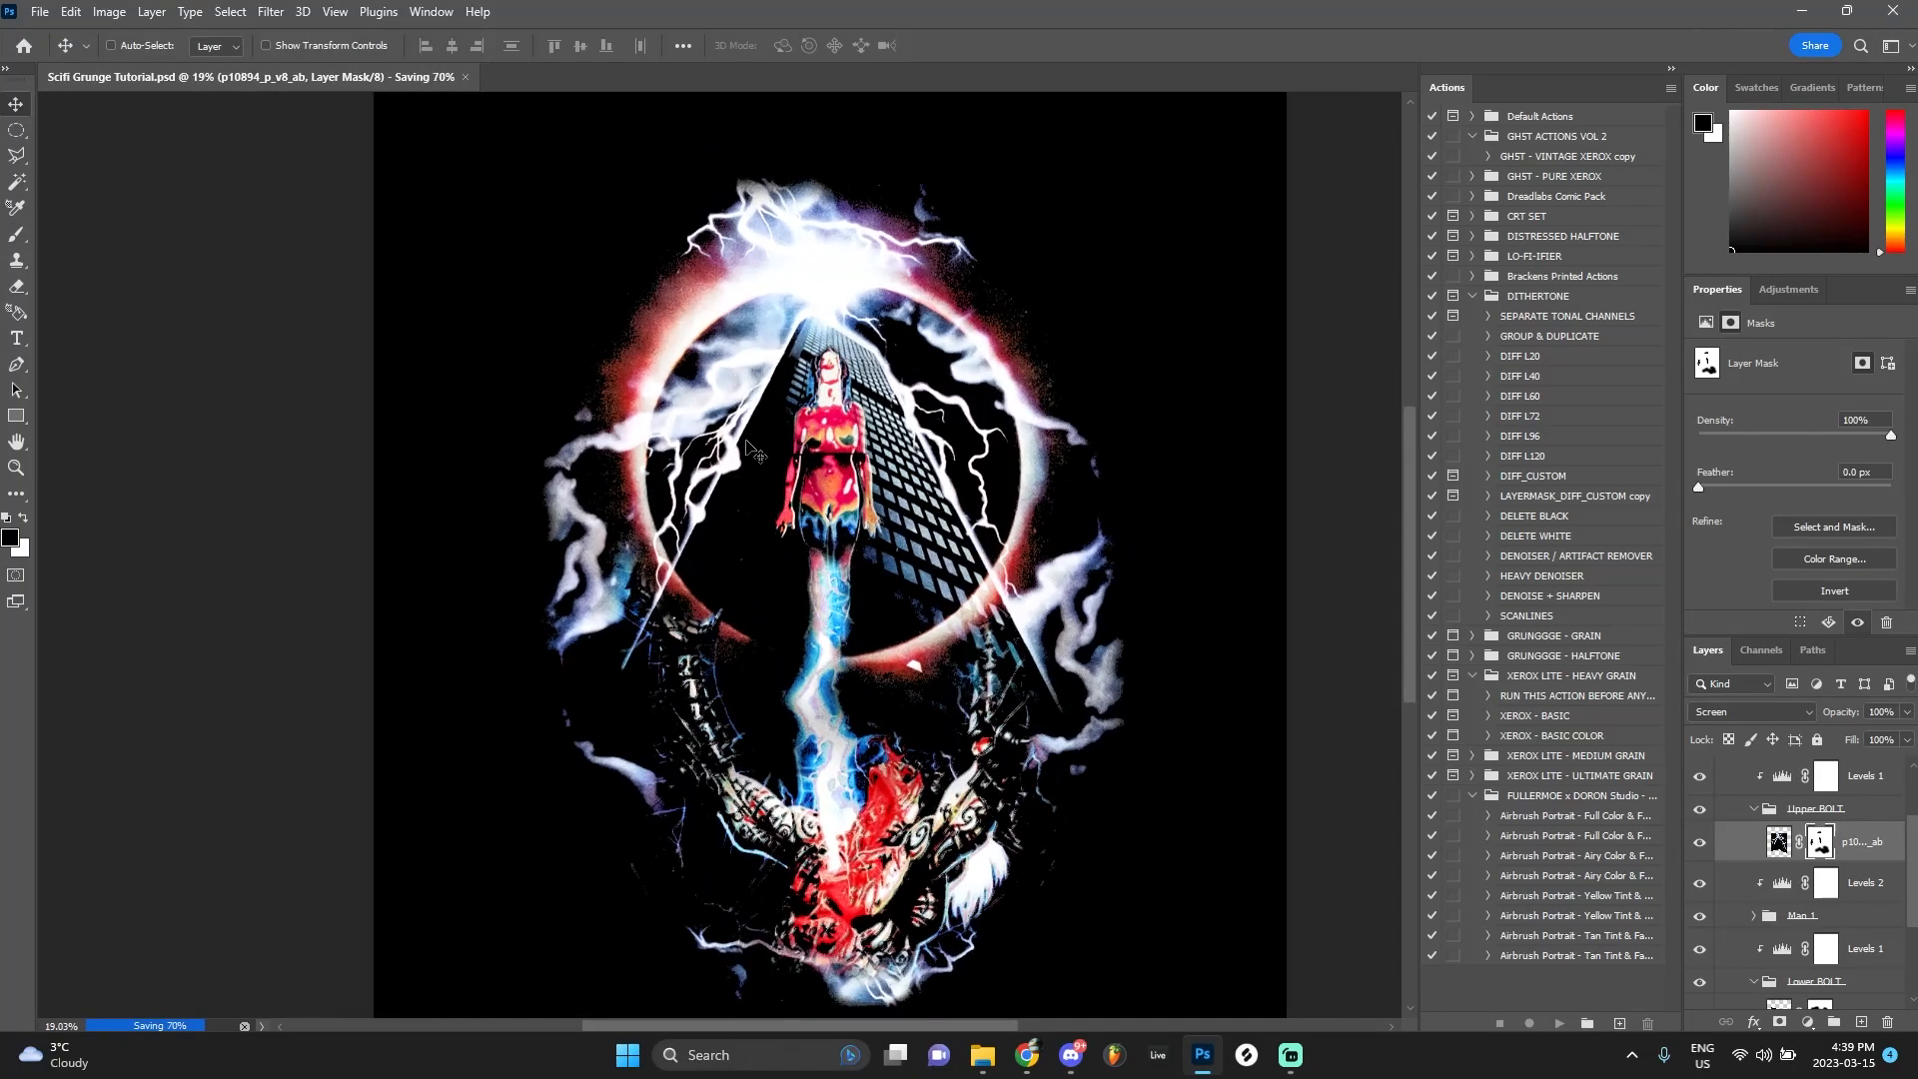
{"action": "scroll", "coordinate": [1857, 865], "scroll_direction": "up", "scroll_amount": 2}
{"action": "left_click", "coordinate": [1857, 856]}
{"action": "scroll", "coordinate": [614, 589], "scroll_direction": "up", "scroll_amount": 2}
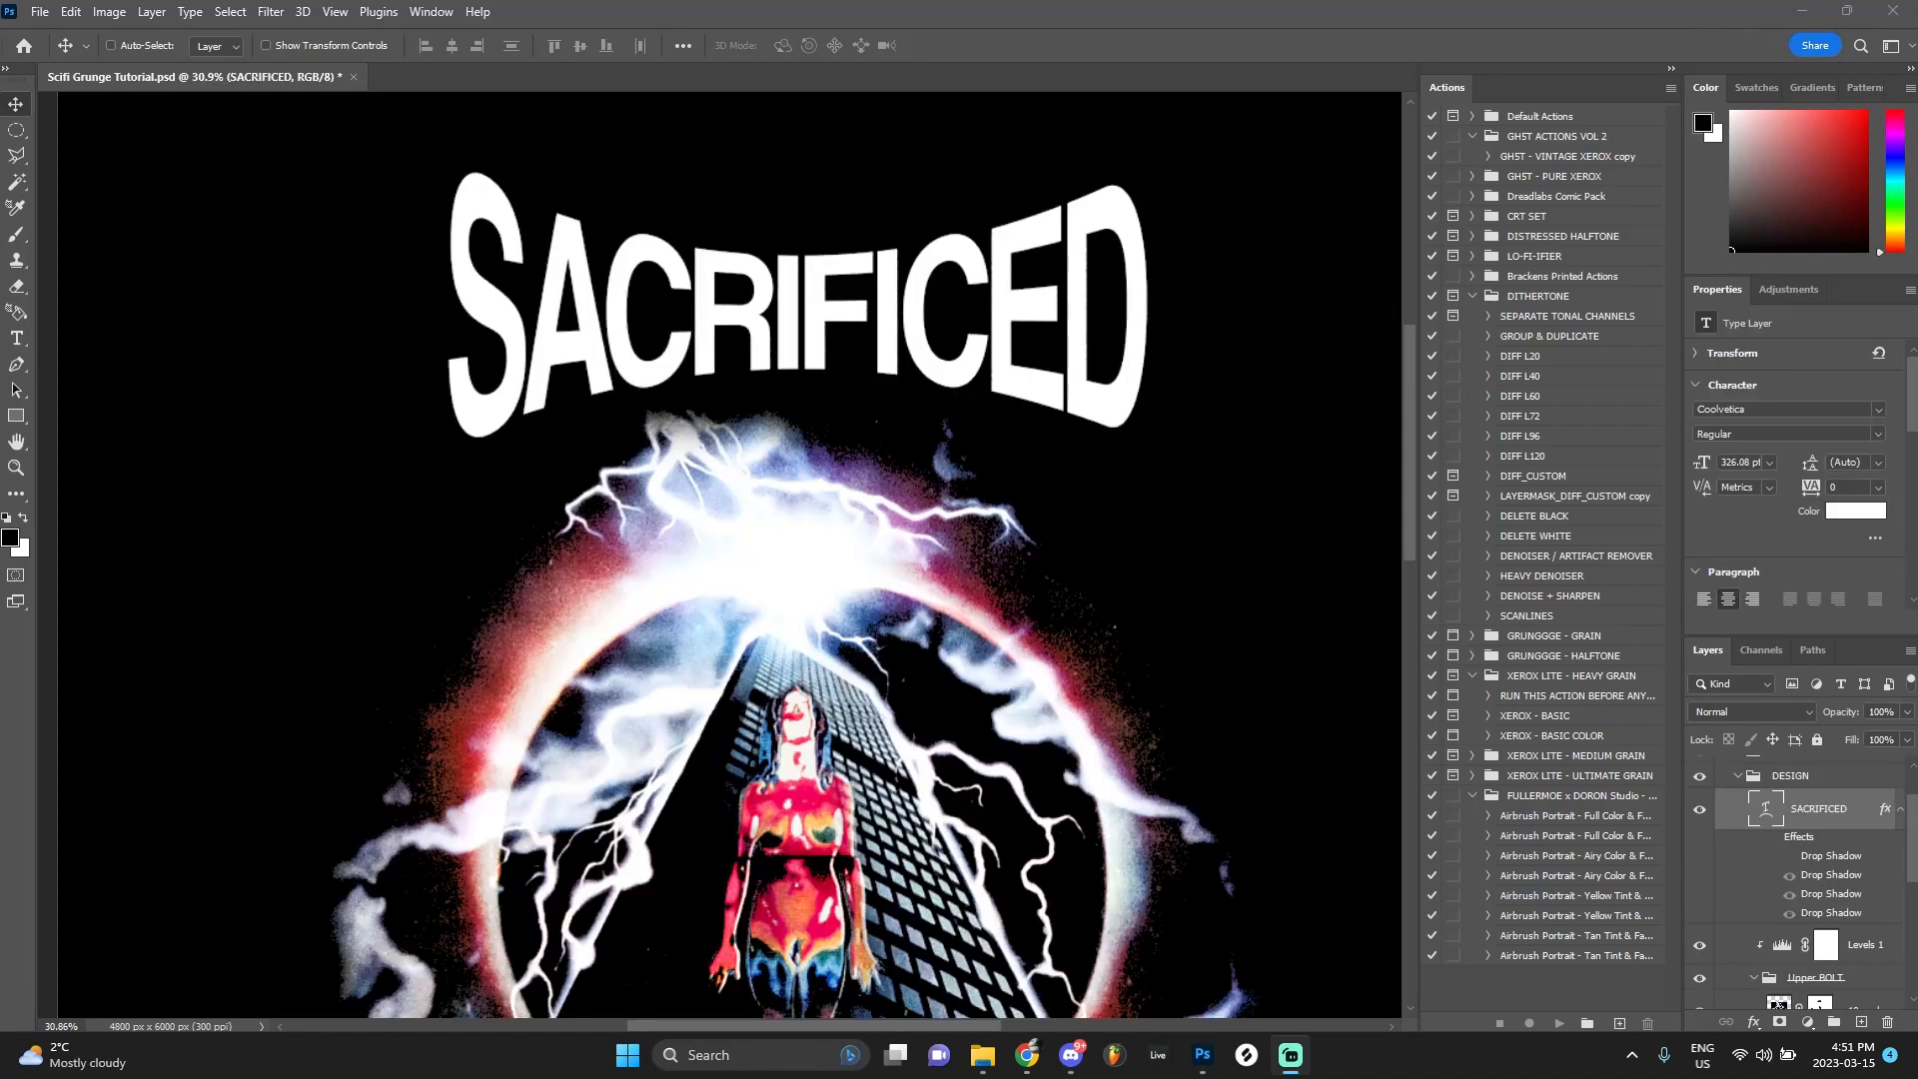
Show the SACRIFICED text layer's effects, open its layer style and switch off its drop shadows
{"action": "scroll", "coordinate": [689, 372], "scroll_direction": "up", "scroll_amount": 1}
{"action": "left_click", "coordinate": [1775, 839]}
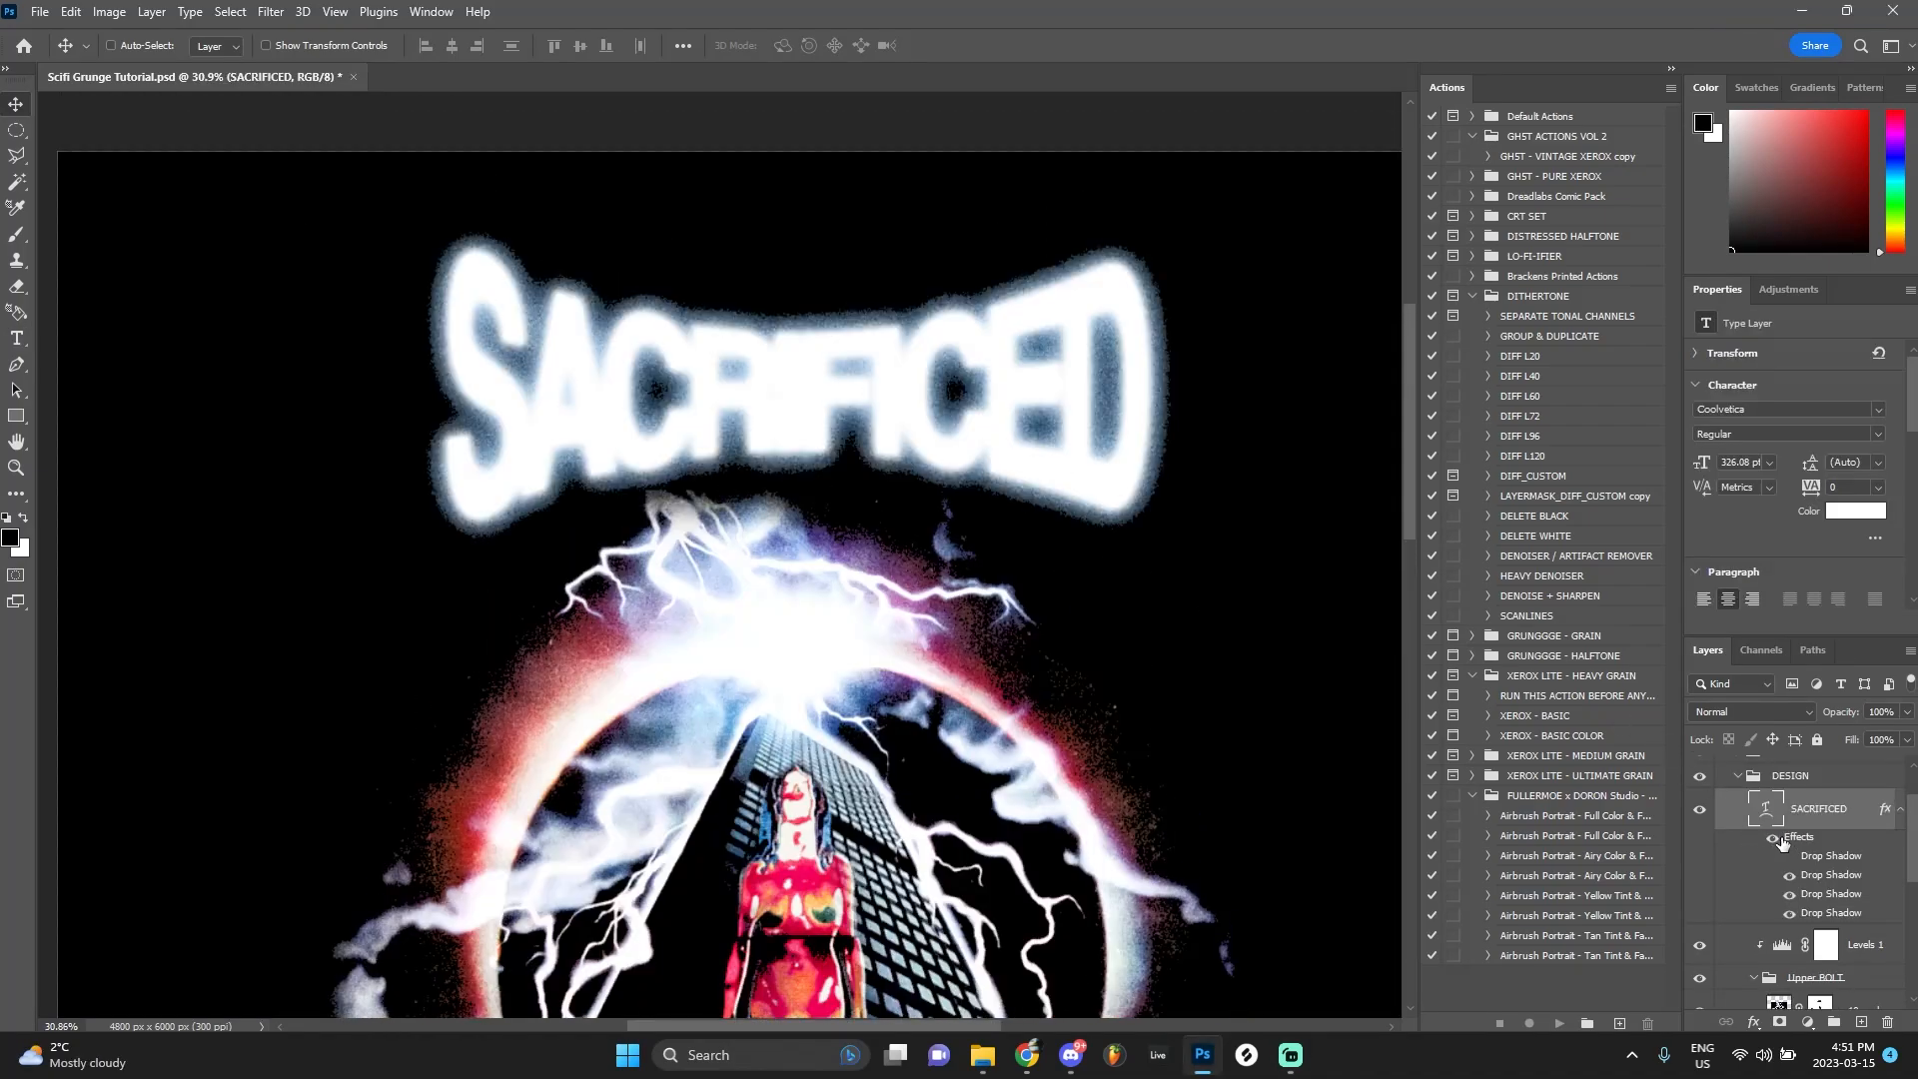
{"action": "double_click", "coordinate": [1751, 814]}
{"action": "scroll", "coordinate": [1149, 650], "scroll_direction": "down", "scroll_amount": 5}
{"action": "left_click", "coordinate": [1087, 726]}
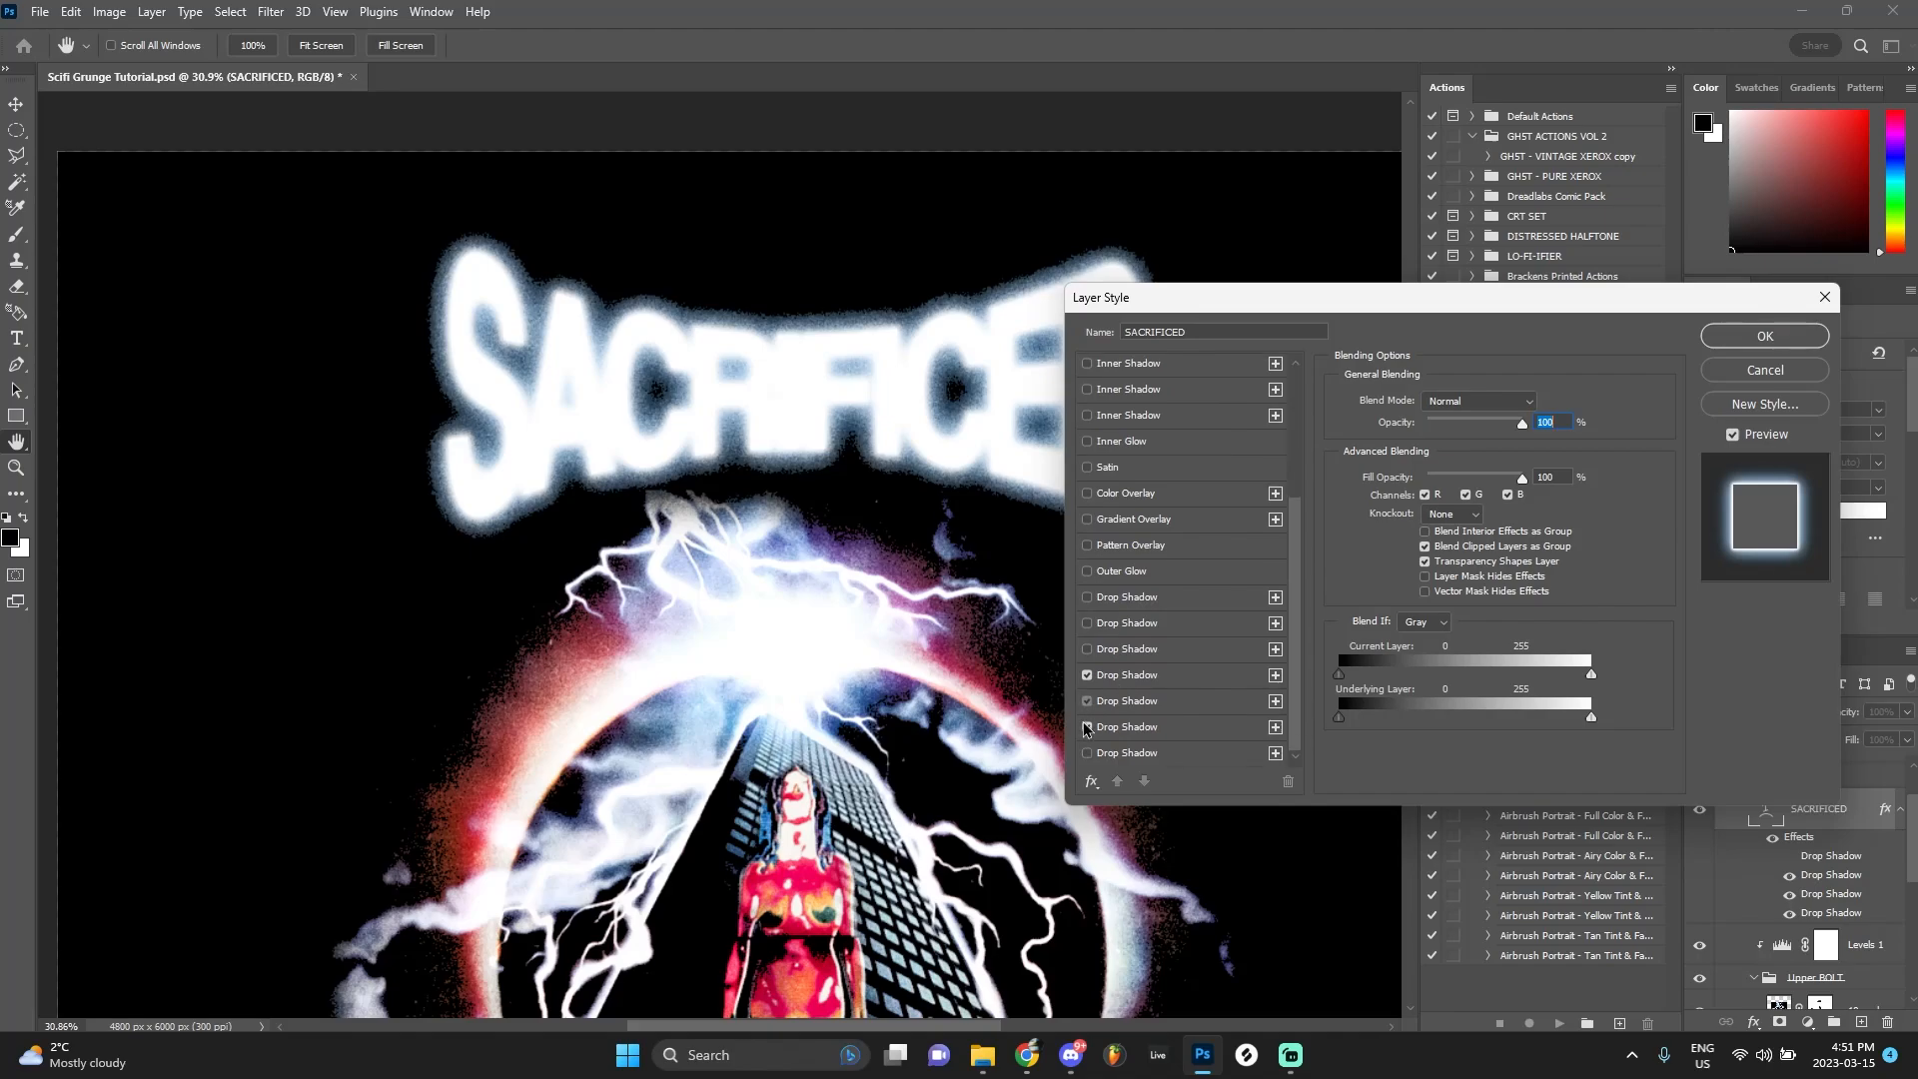
{"action": "left_click", "coordinate": [1127, 677]}
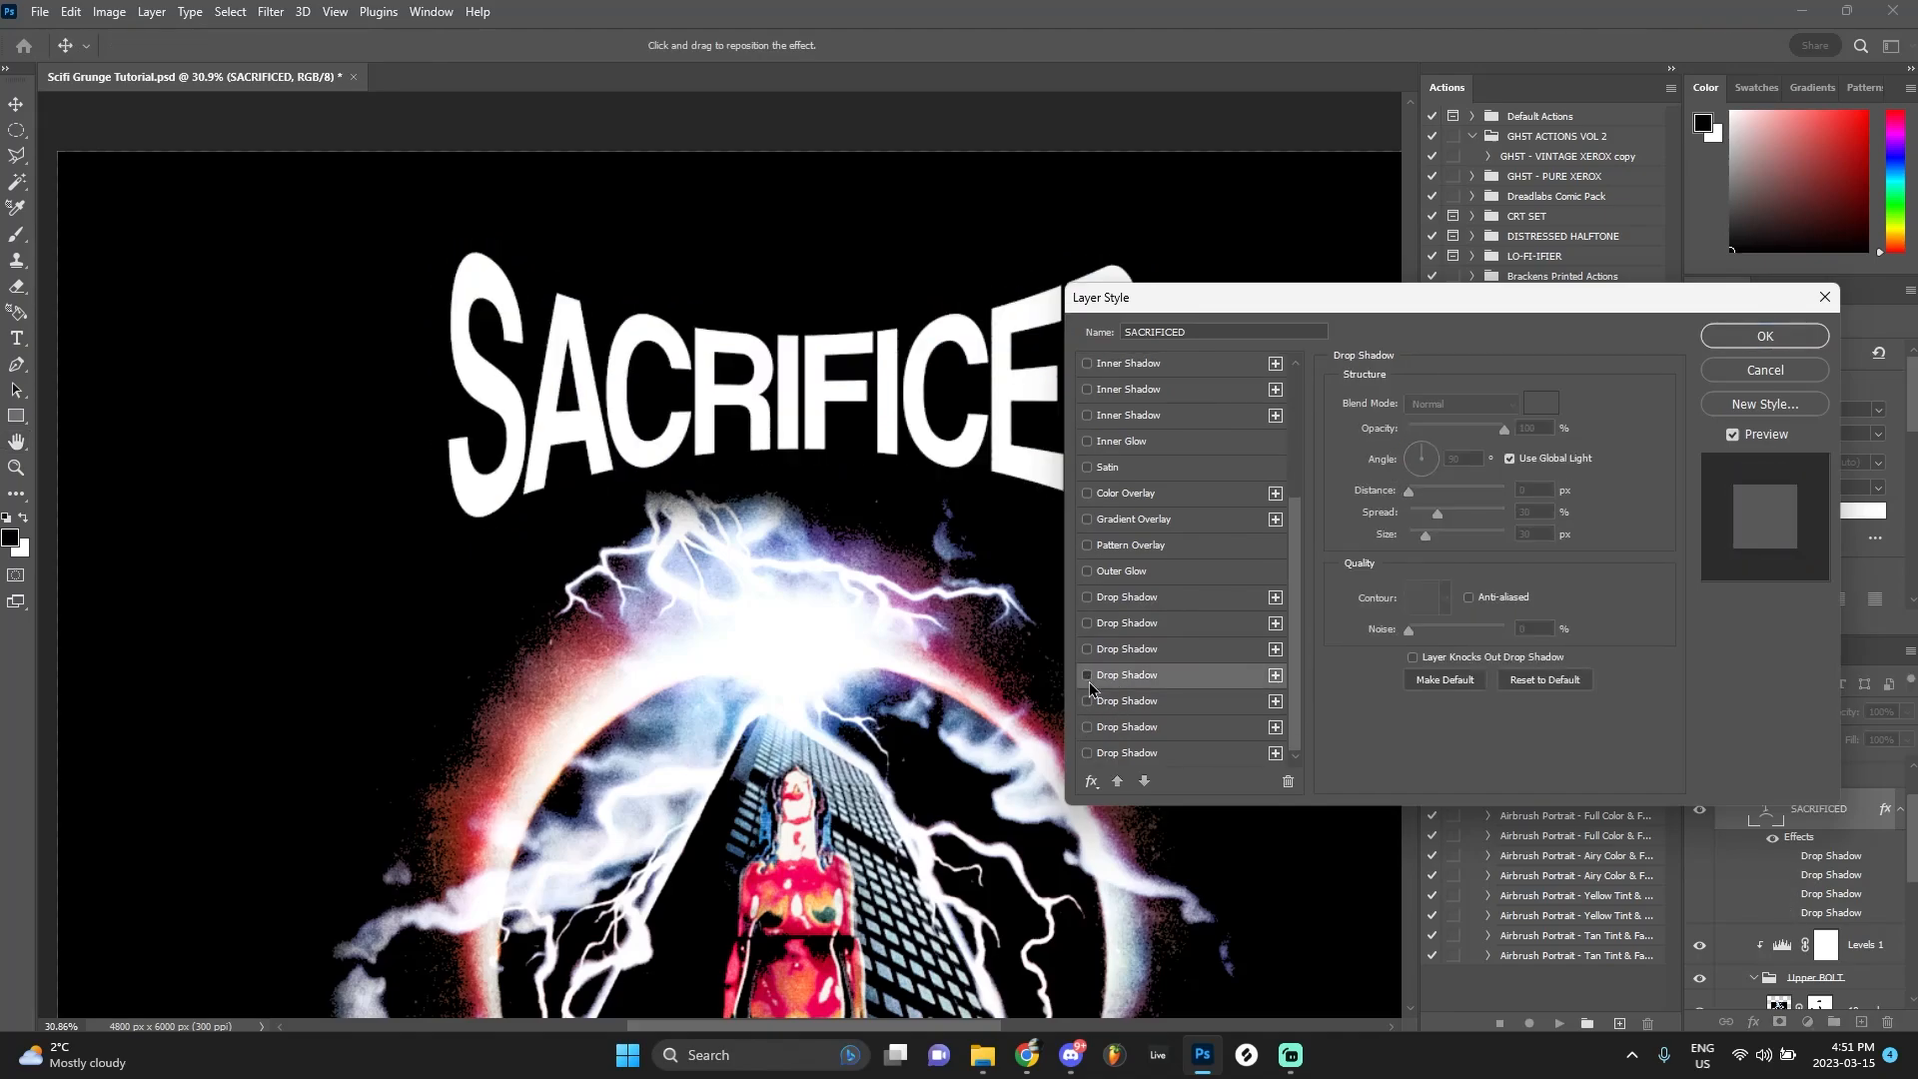
Switch on the text's four drop shadows in turn, including blue at 136 px and purple at 250 px with 20% opacity, and apply them
{"action": "left_click", "coordinate": [1087, 701]}
{"action": "left_click", "coordinate": [1120, 702]}
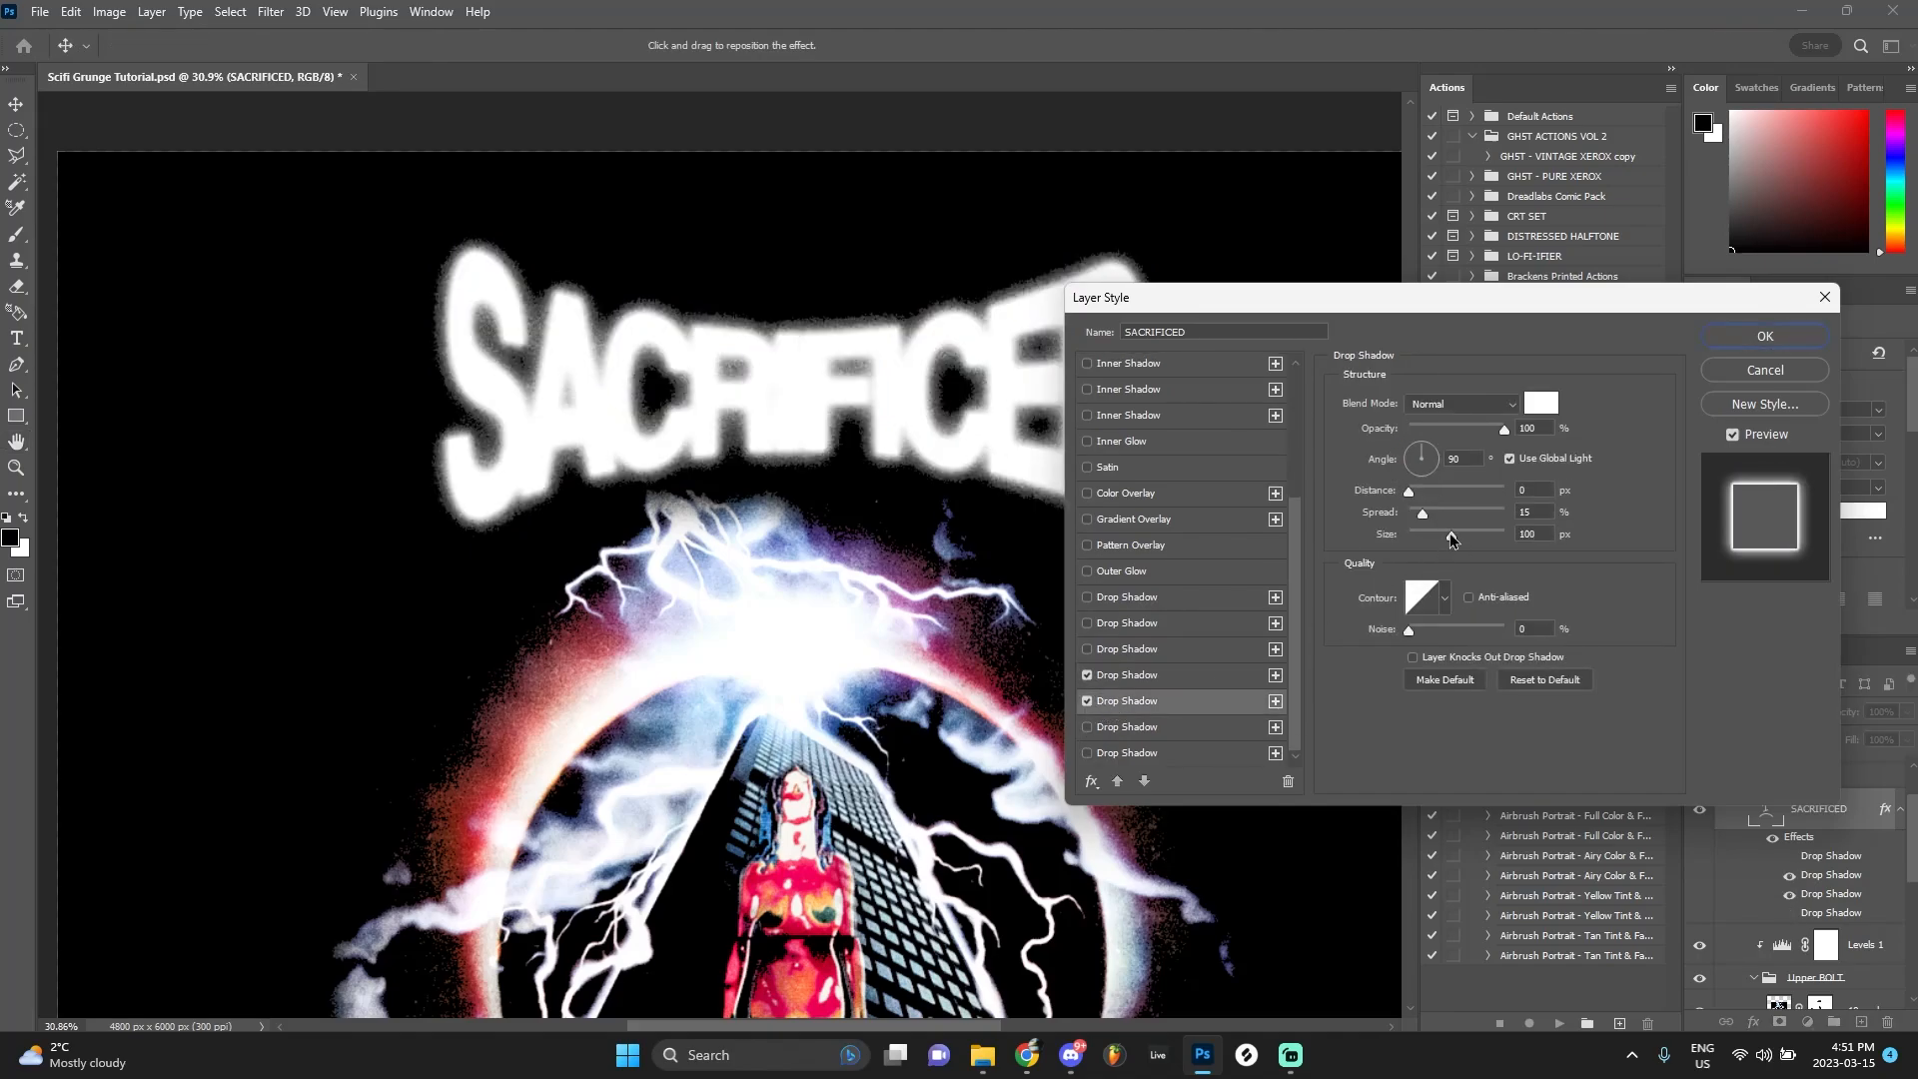
{"action": "left_click_drag", "start_coordinate": [1448, 537], "coordinate": [1439, 538]}
{"action": "left_click", "coordinate": [1138, 729]}
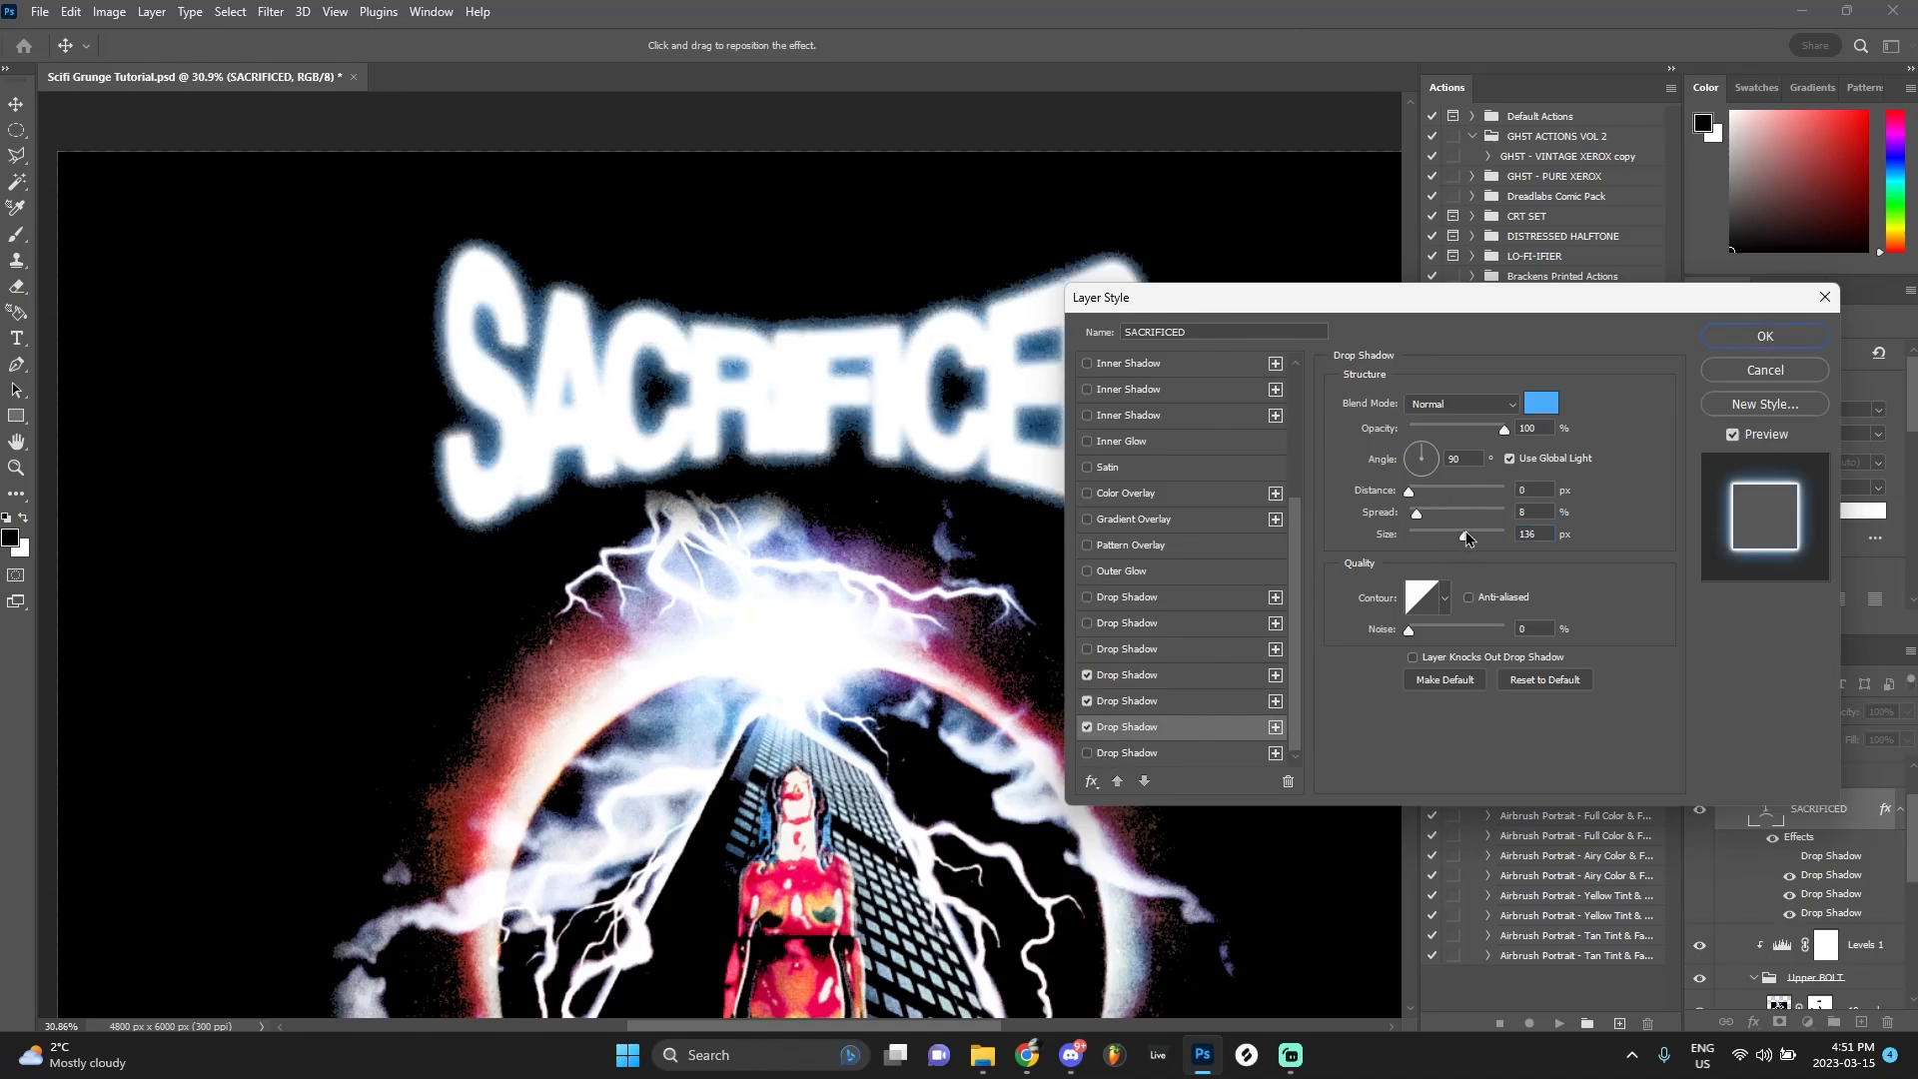
{"action": "left_click", "coordinate": [1087, 753]}
{"action": "left_click", "coordinate": [1127, 753]}
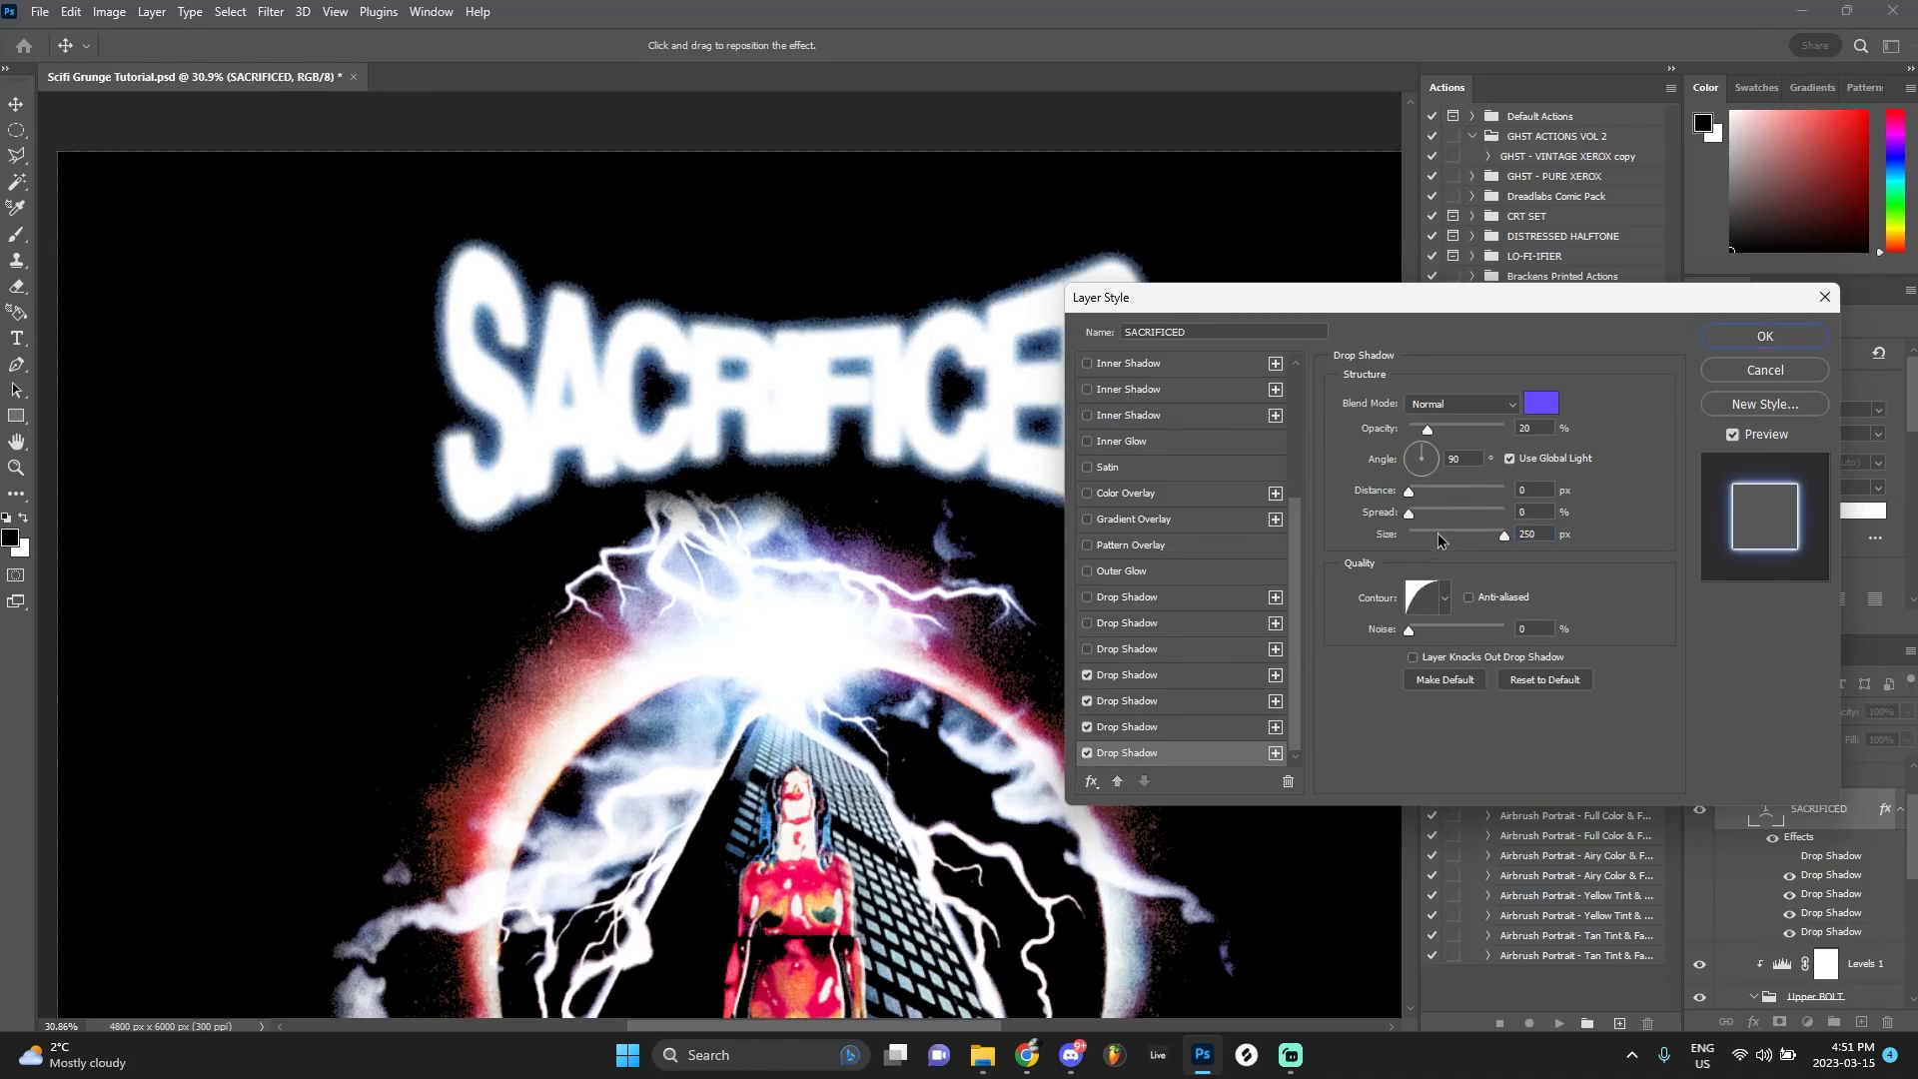
{"action": "left_click", "coordinate": [1765, 336]}
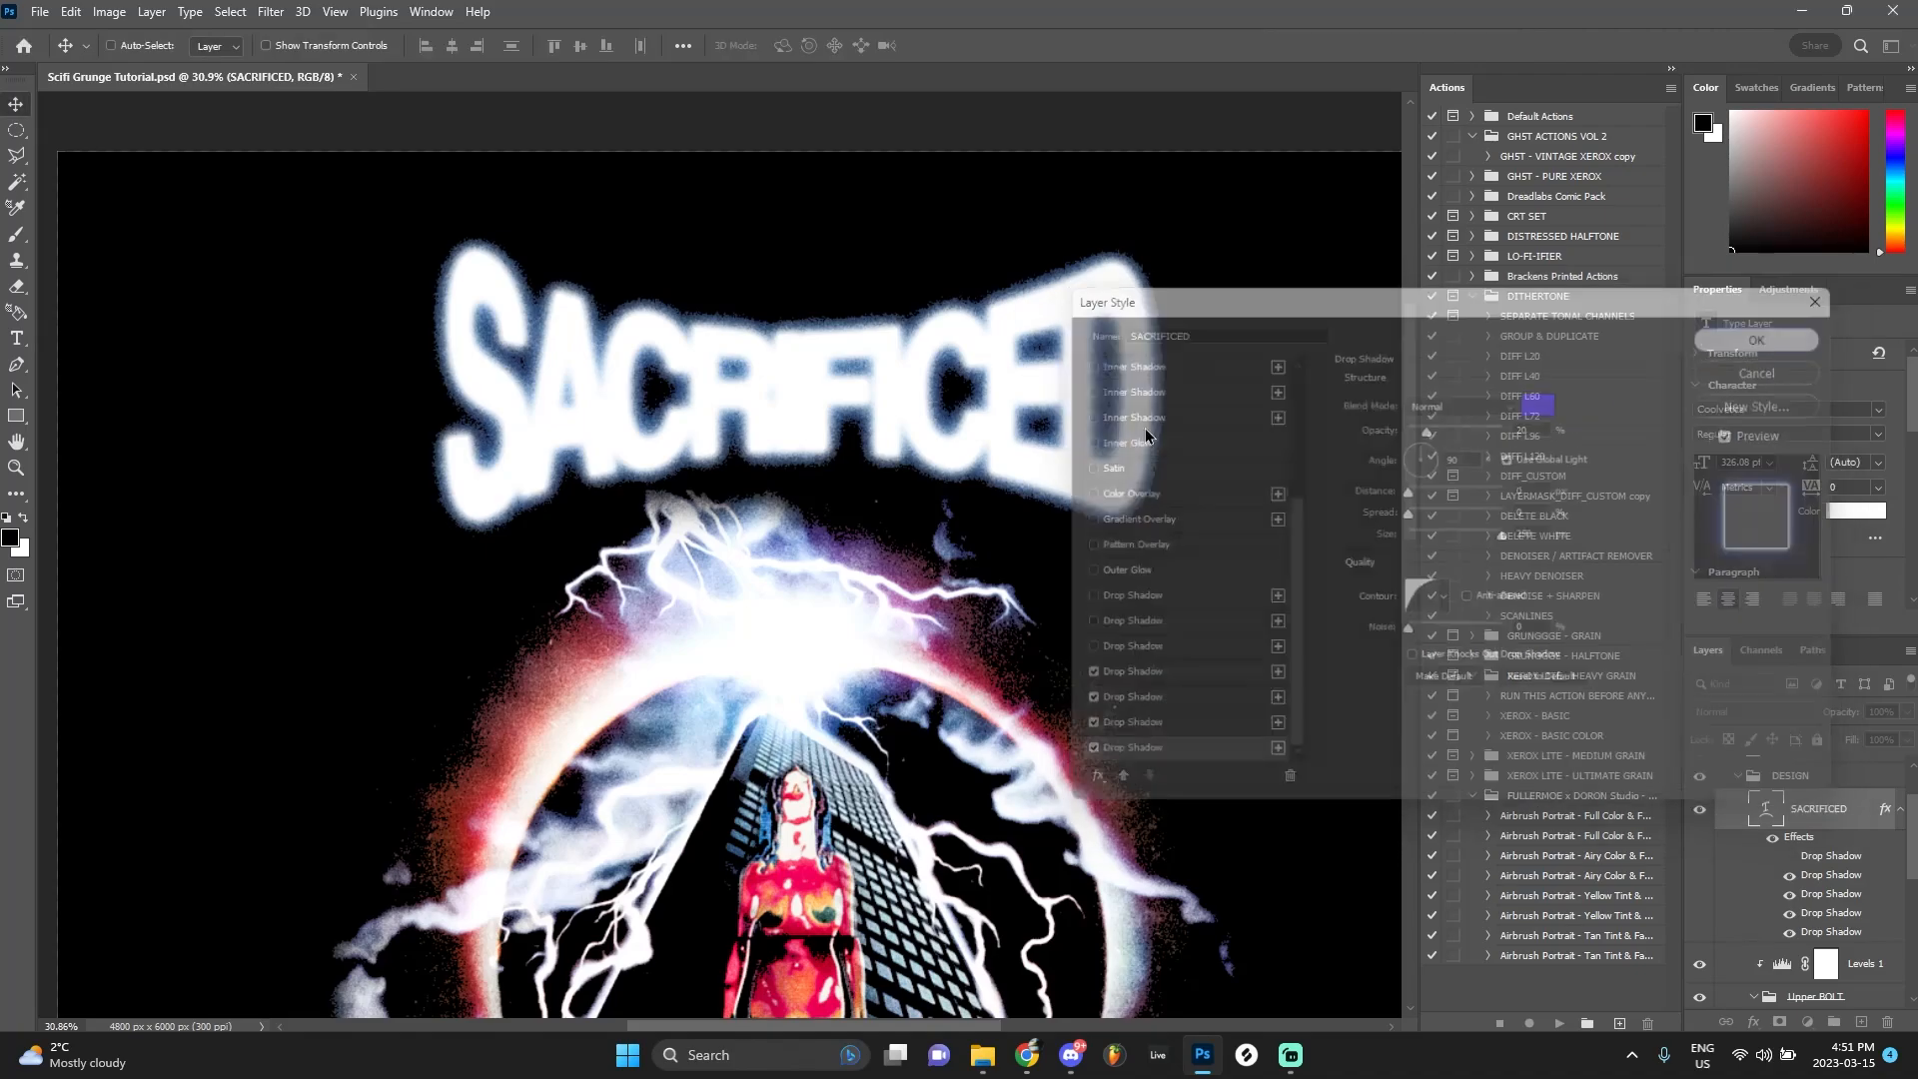
Move the SACRIFICED title down to the middle of the artwork, across the woman's legs and the lower part of the eclipse ring
{"action": "scroll", "coordinate": [1028, 460], "scroll_direction": "down", "scroll_amount": 2}
{"action": "scroll", "coordinate": [1029, 460], "scroll_direction": "down", "scroll_amount": 1}
{"action": "left_click_drag", "start_coordinate": [999, 214], "coordinate": [956, 727]}
{"action": "scroll", "coordinate": [898, 619], "scroll_direction": "down", "scroll_amount": 2}
{"action": "scroll", "coordinate": [879, 560], "scroll_direction": "up", "scroll_amount": 2}
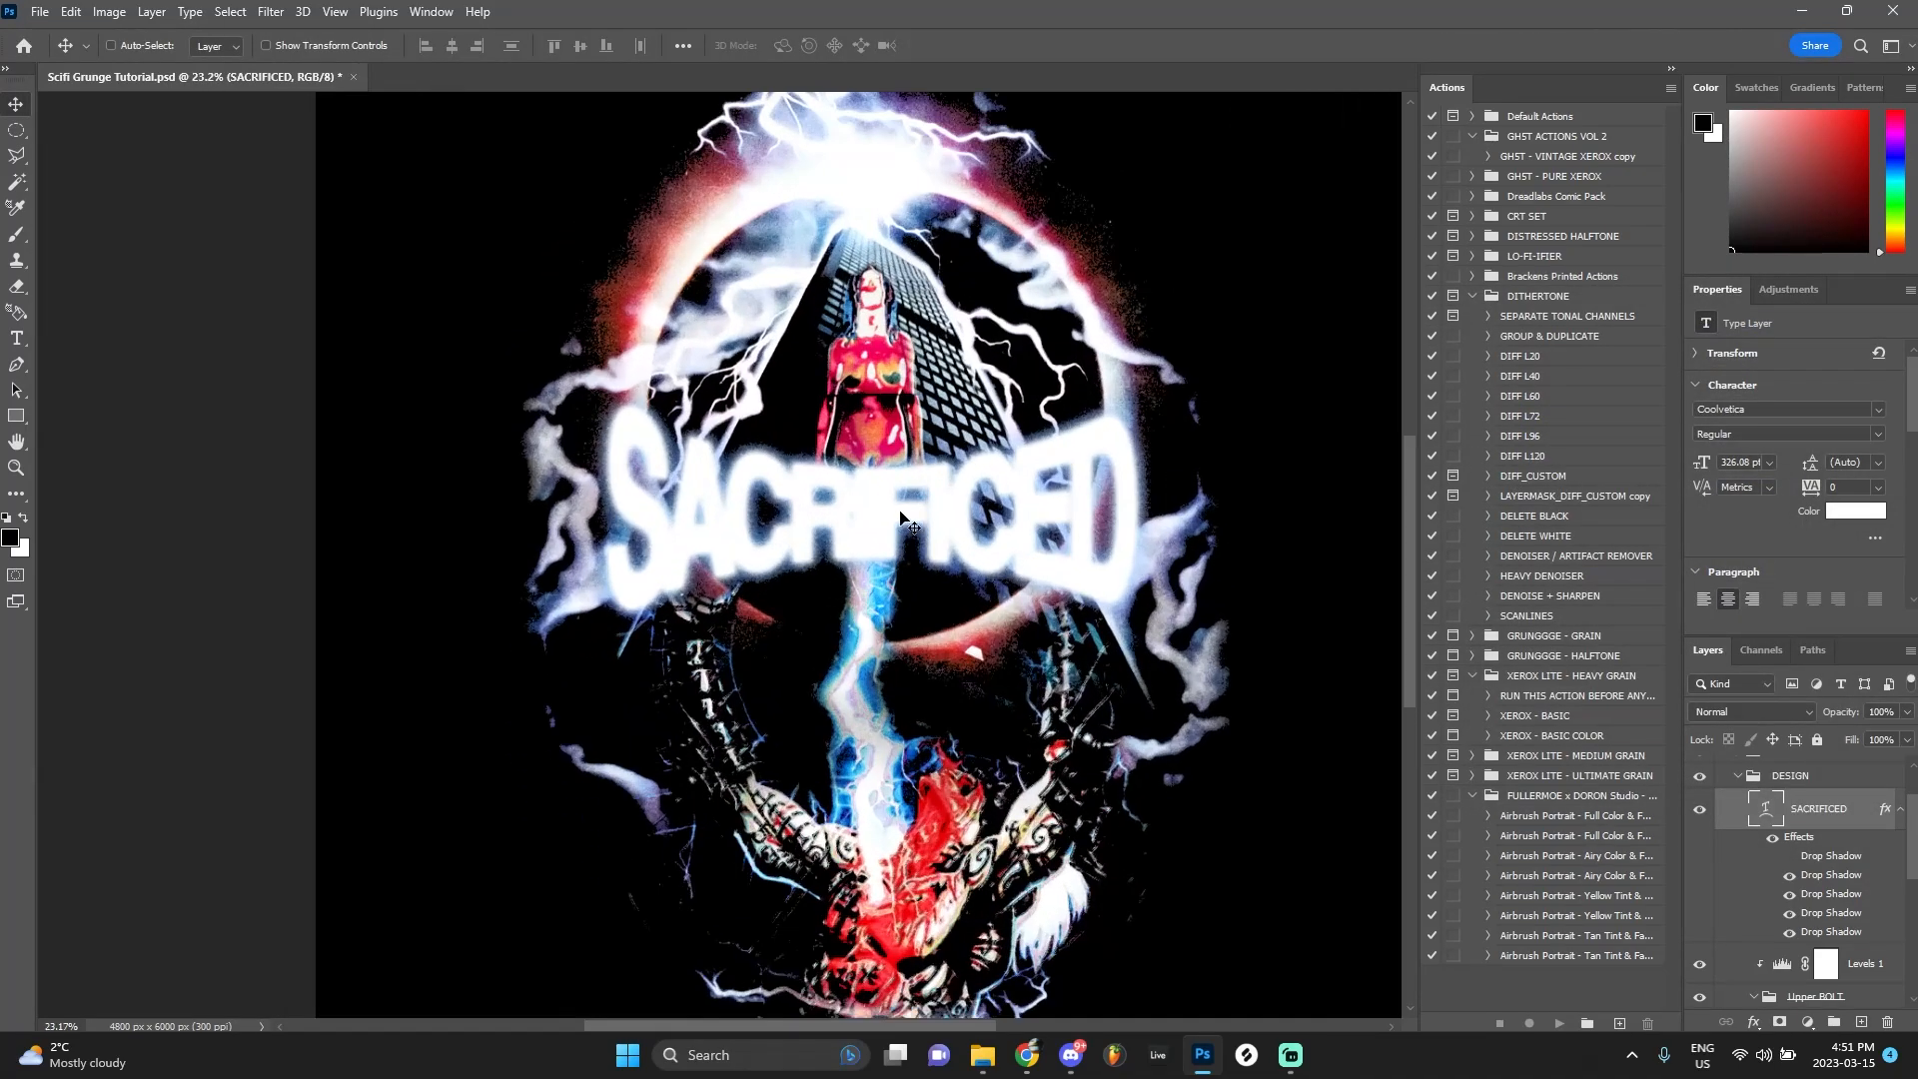
Move the SACRIFICED title above the eclipse ring and stretch it taller with Free Transform
{"action": "scroll", "coordinate": [874, 530], "scroll_direction": "down", "scroll_amount": 2}
{"action": "left_click_drag", "start_coordinate": [874, 526], "coordinate": [929, 178]}
{"action": "scroll", "coordinate": [929, 229], "scroll_direction": "down", "scroll_amount": 2}
{"action": "key", "text": "ctrl+t"}
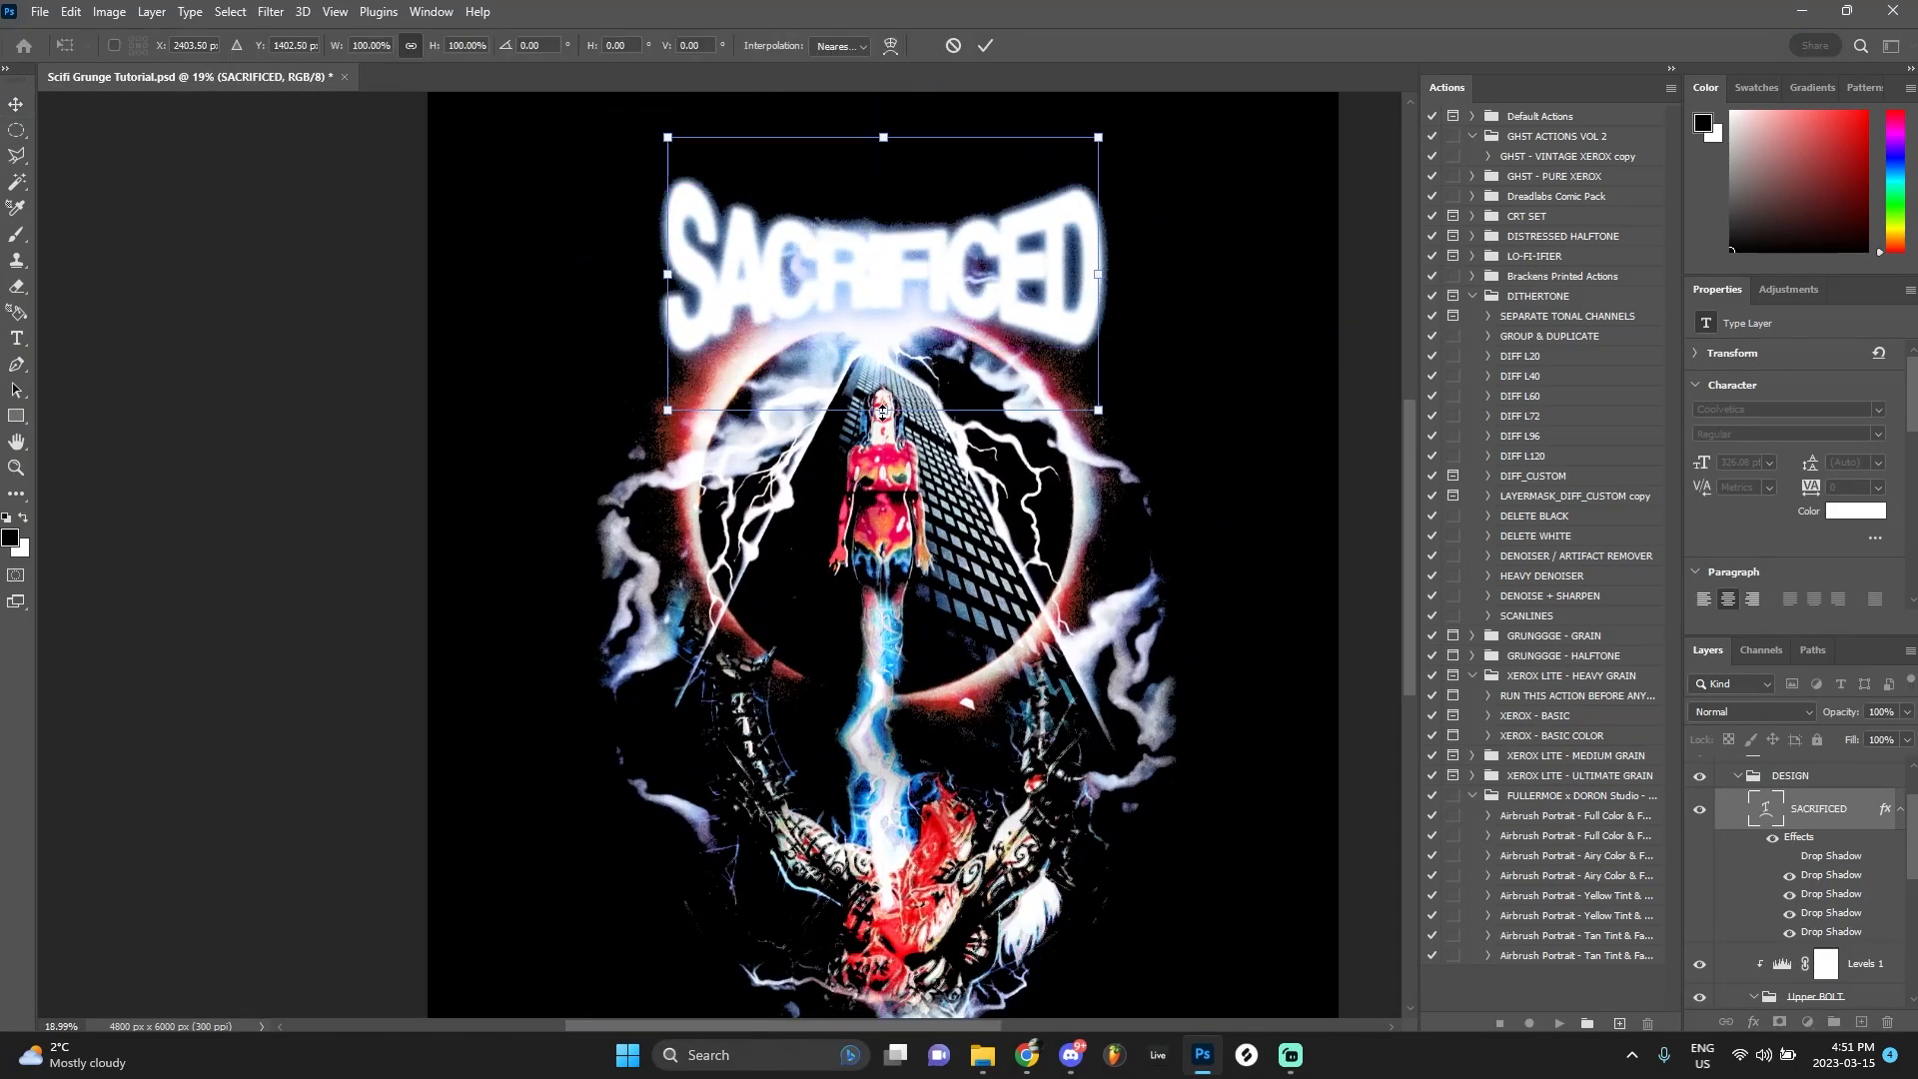
{"action": "left_click_drag", "start_coordinate": [856, 439], "coordinate": [857, 476]}
{"action": "left_click_drag", "start_coordinate": [887, 131], "coordinate": [887, 111]}
Warp the SACRIFICED title with the Bulge style at -16.2% bend and 18.1% vertical distortion, and apply it
{"action": "left_click", "coordinate": [890, 46]}
{"action": "left_click_drag", "start_coordinate": [794, 48], "coordinate": [967, 14]}
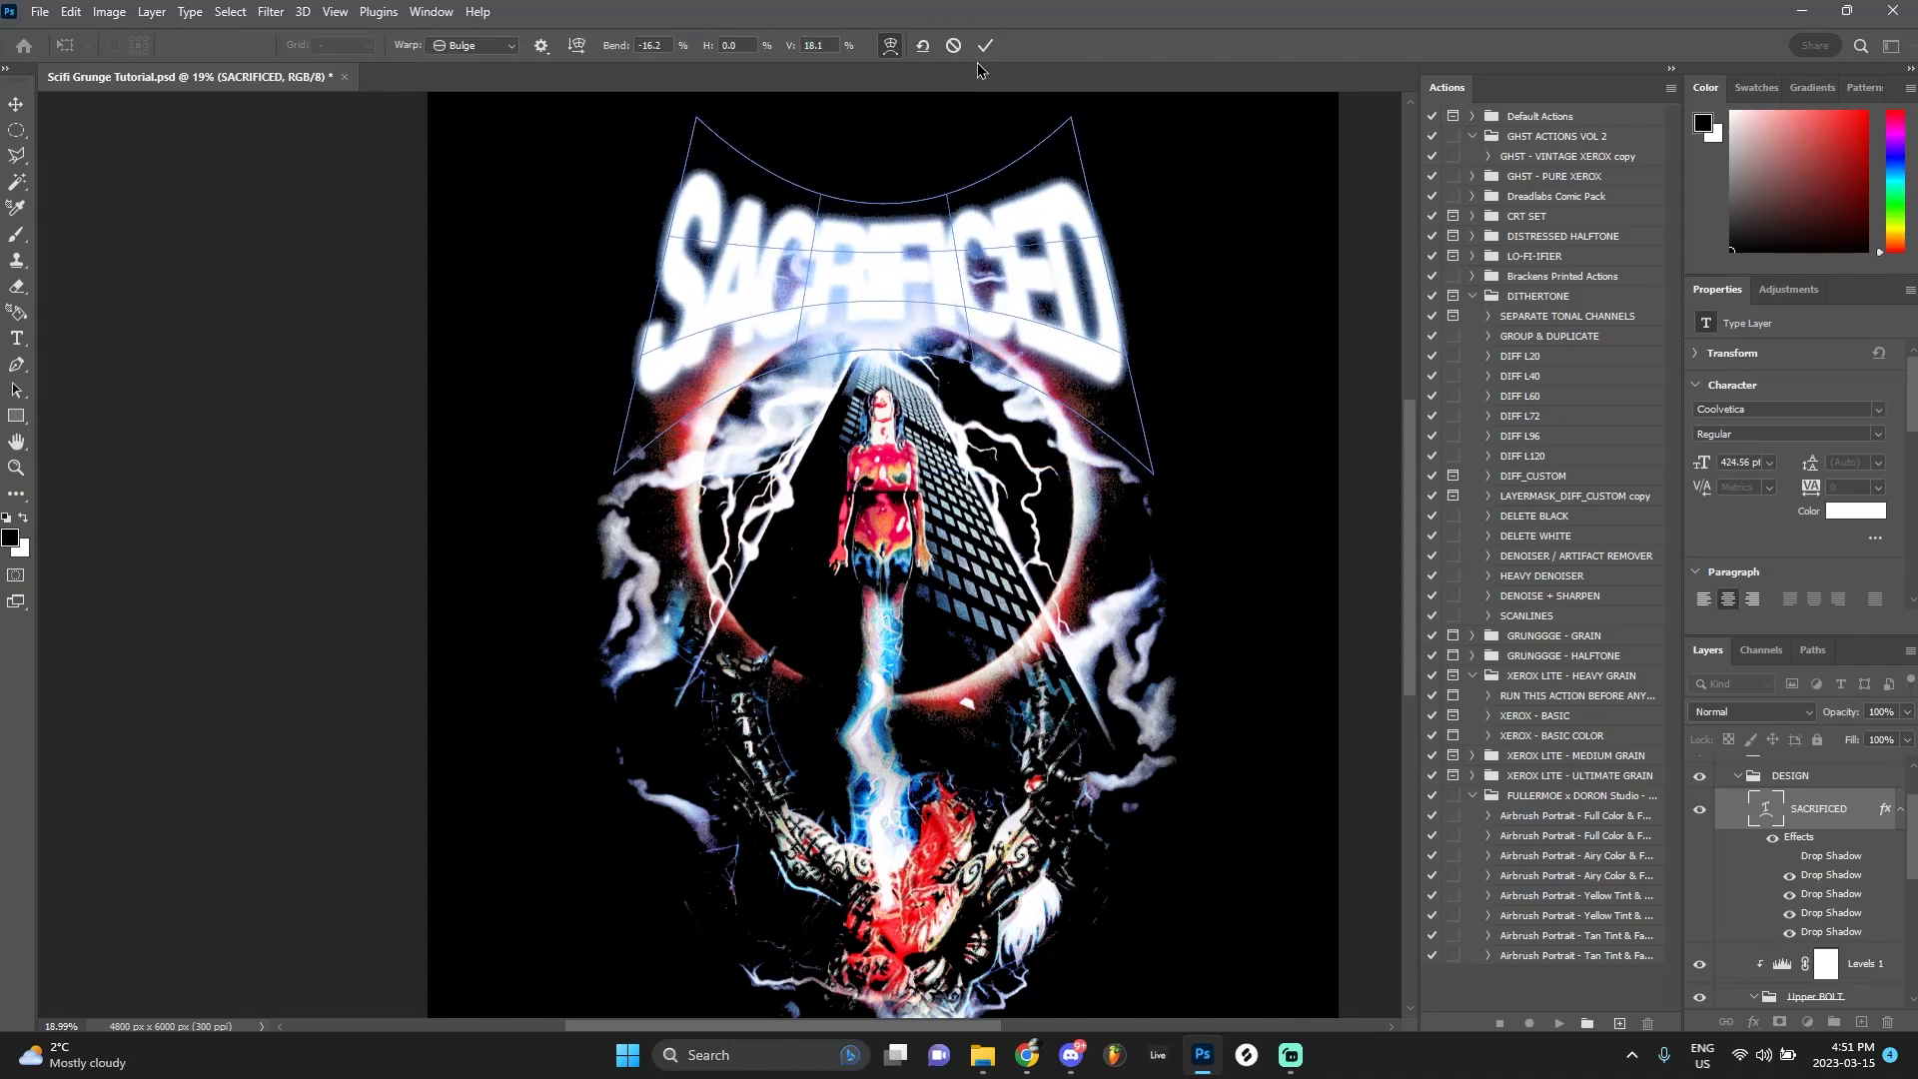
{"action": "left_click", "coordinate": [985, 47]}
Move the warped title back down to the middle of the artwork, across the woman's legs
{"action": "scroll", "coordinate": [1019, 203], "scroll_direction": "down", "scroll_amount": 3}
{"action": "scroll", "coordinate": [1044, 220], "scroll_direction": "up", "scroll_amount": 2}
{"action": "left_click_drag", "start_coordinate": [998, 227], "coordinate": [930, 503]}
{"action": "scroll", "coordinate": [926, 489], "scroll_direction": "up", "scroll_amount": 2}
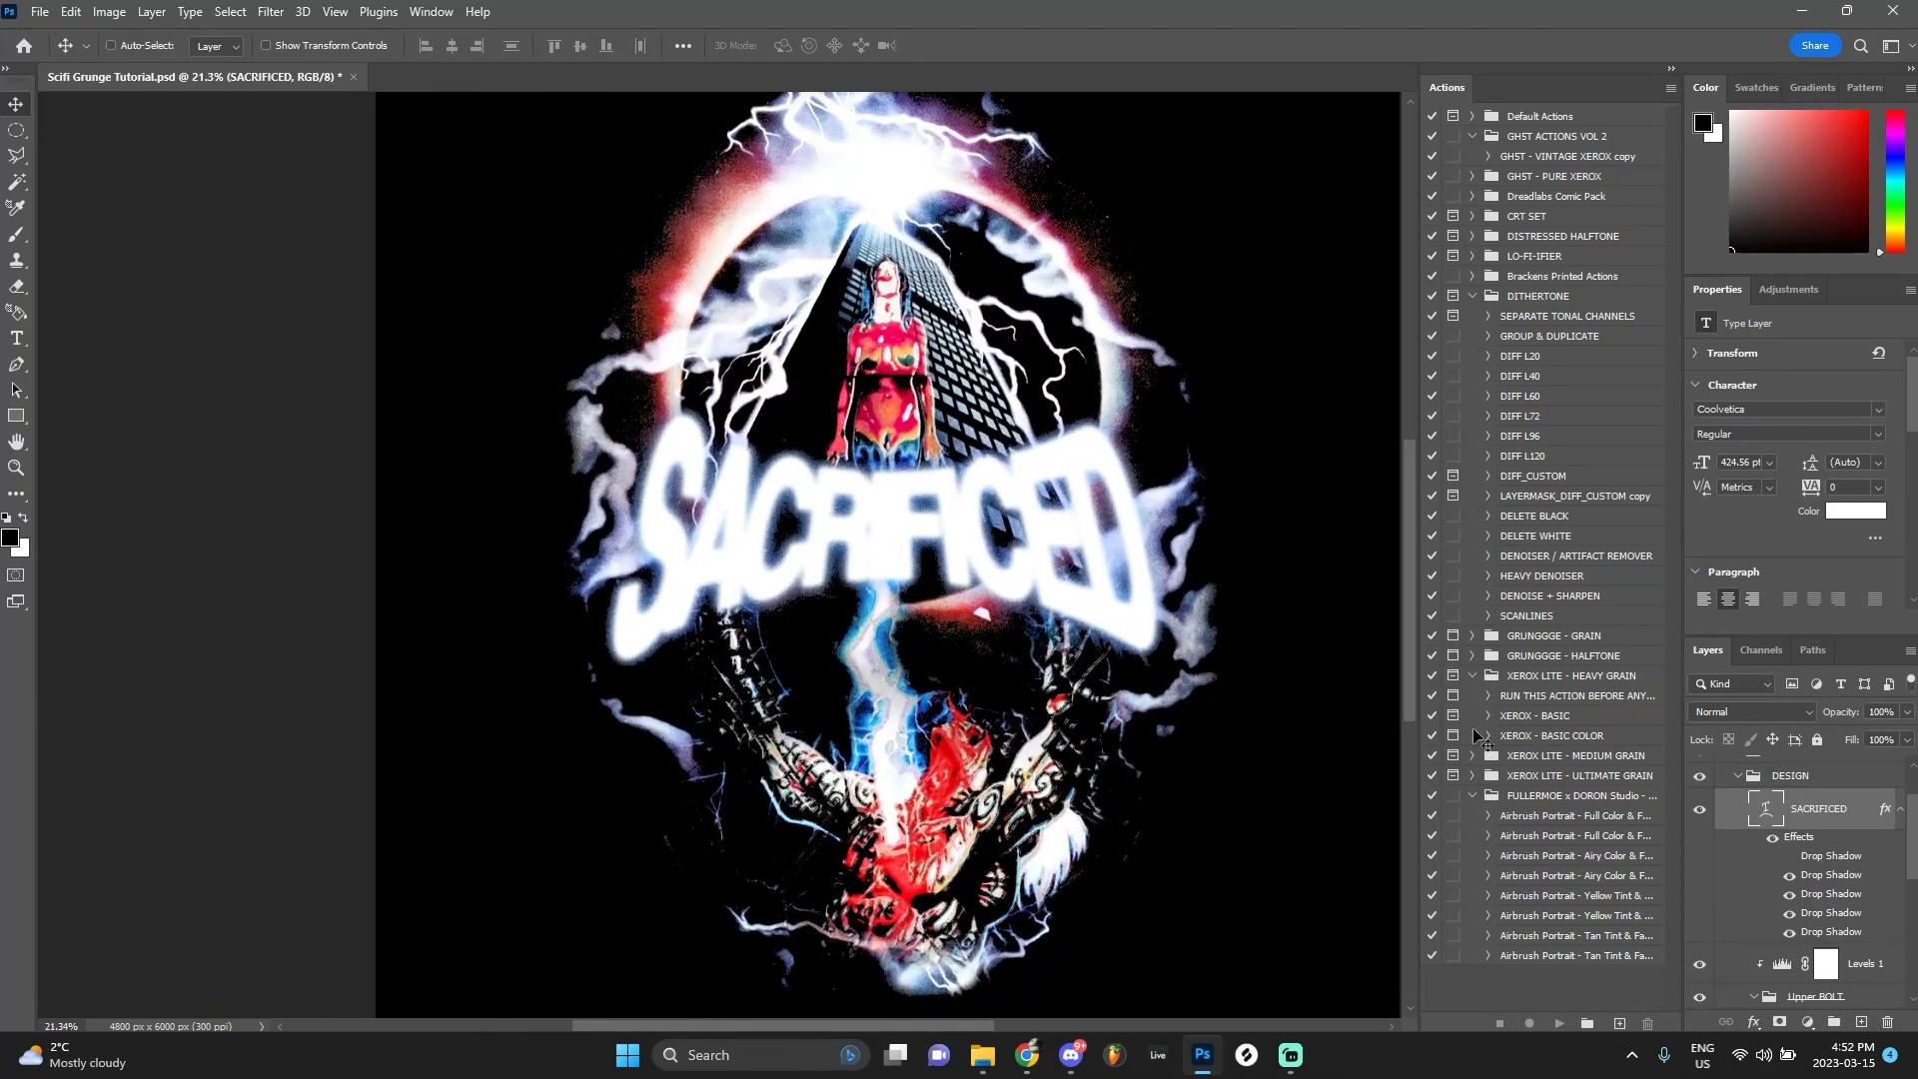
Put the SACRIFICED text layer into its own group and add a layer mask to that group
{"action": "key", "text": "ctrl+g"}
{"action": "left_click", "coordinate": [1754, 800]}
{"action": "left_click", "coordinate": [1779, 1022]}
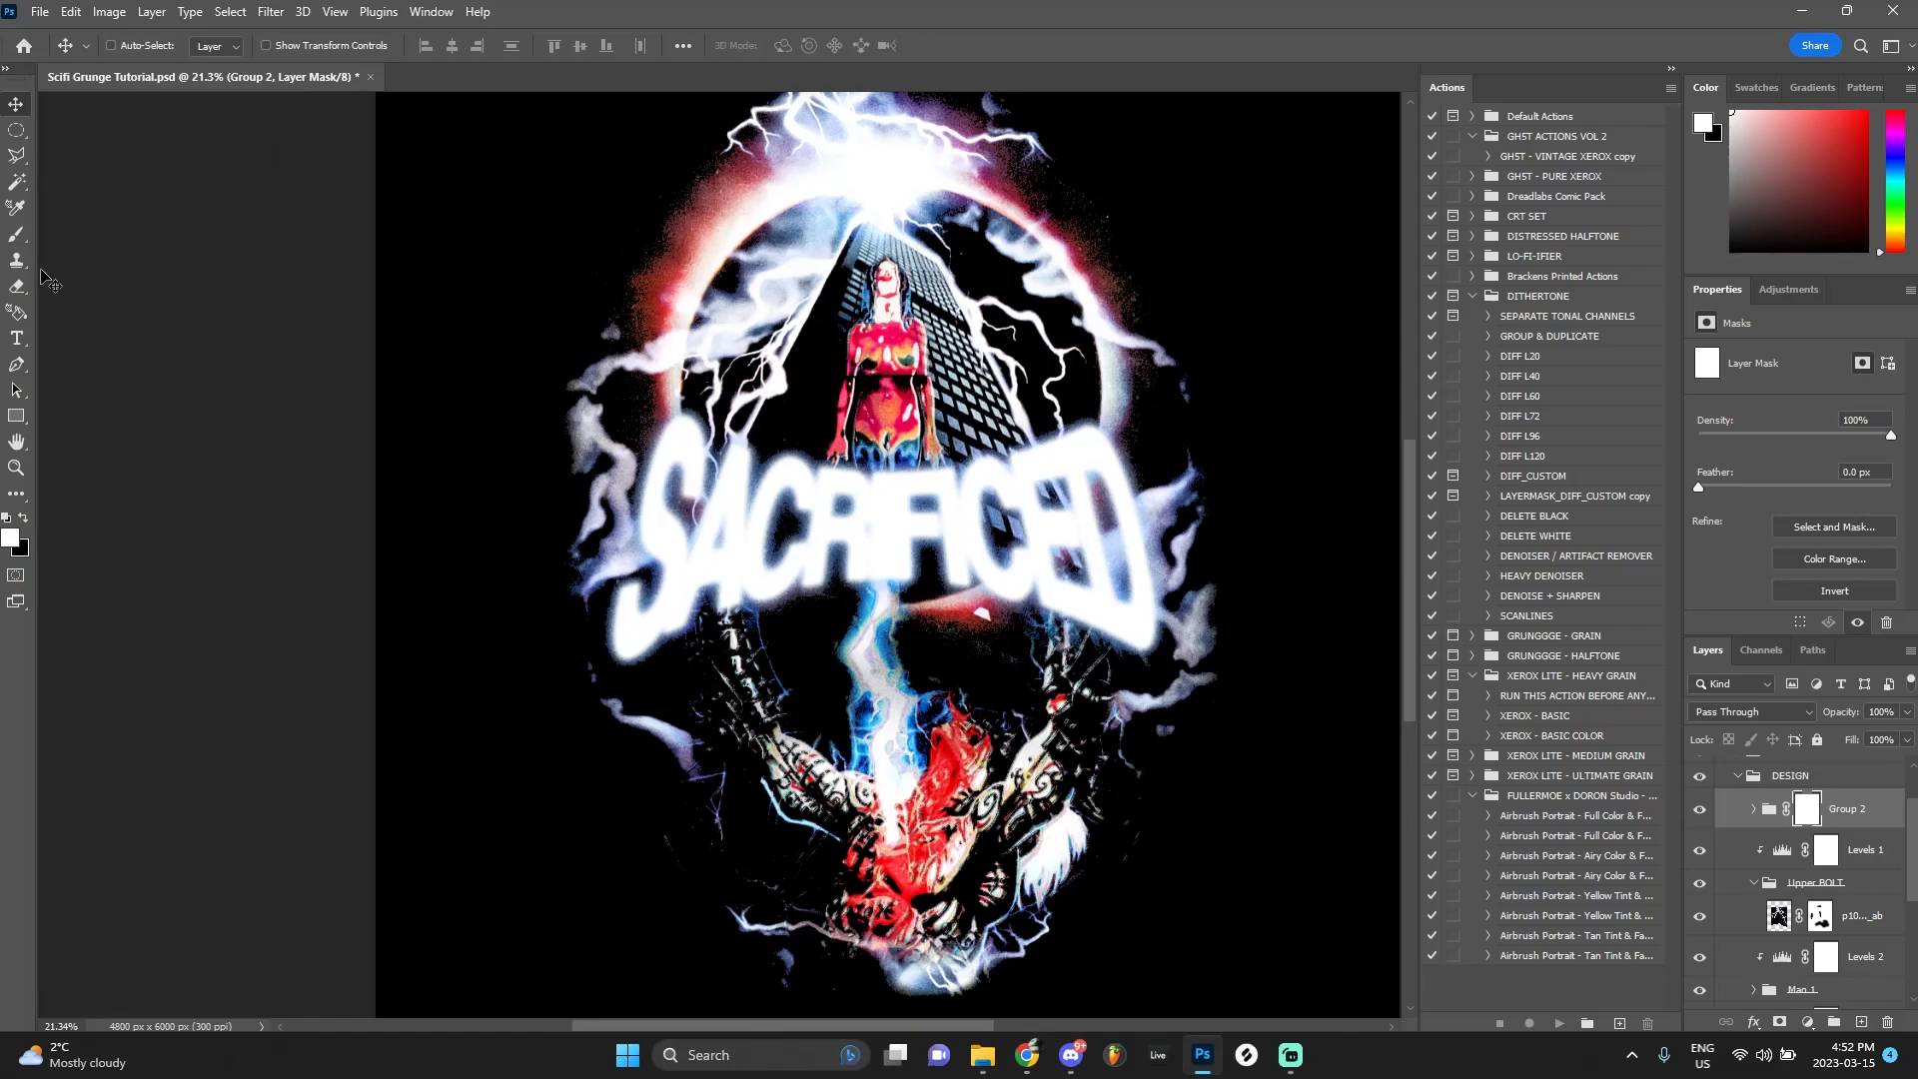
Hide the title's middle letters on the group mask with an 800 px brush and restore the R and F at 175 px
{"action": "key", "text": "b"}
{"action": "left_click_drag", "start_coordinate": [874, 525], "coordinate": [934, 530]}
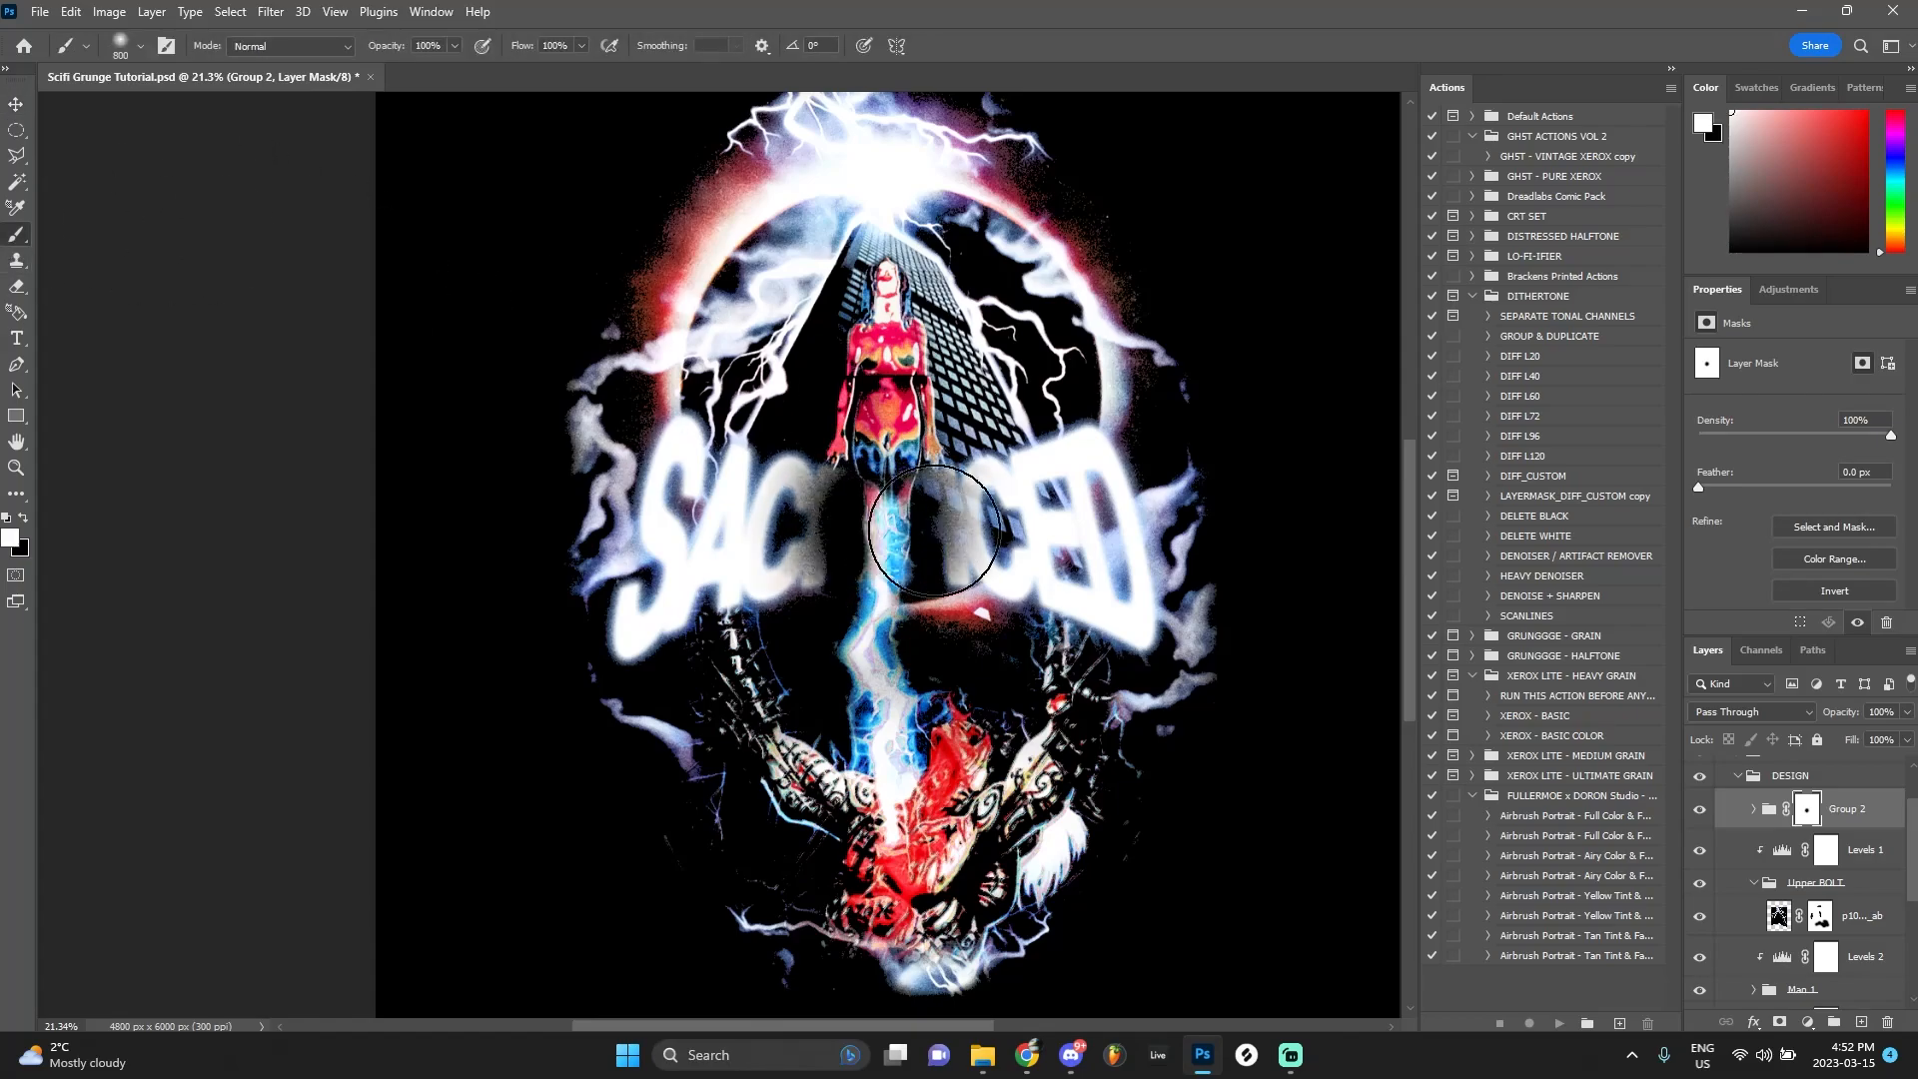
{"action": "scroll", "coordinate": [934, 529], "scroll_direction": "up", "scroll_amount": 2}
{"action": "key", "text": "["}
{"action": "key", "text": "]"}
{"action": "key", "text": "]"}
{"action": "mouse_move", "coordinate": [910, 442]}
{"action": "left_mouse_down"}
{"action": "mouse_move", "coordinate": [902, 608]}
{"action": "mouse_move", "coordinate": [930, 583]}
{"action": "mouse_move", "coordinate": [942, 493]}
{"action": "mouse_move", "coordinate": [998, 465]}
{"action": "mouse_move", "coordinate": [907, 501]}
{"action": "left_mouse_up"}
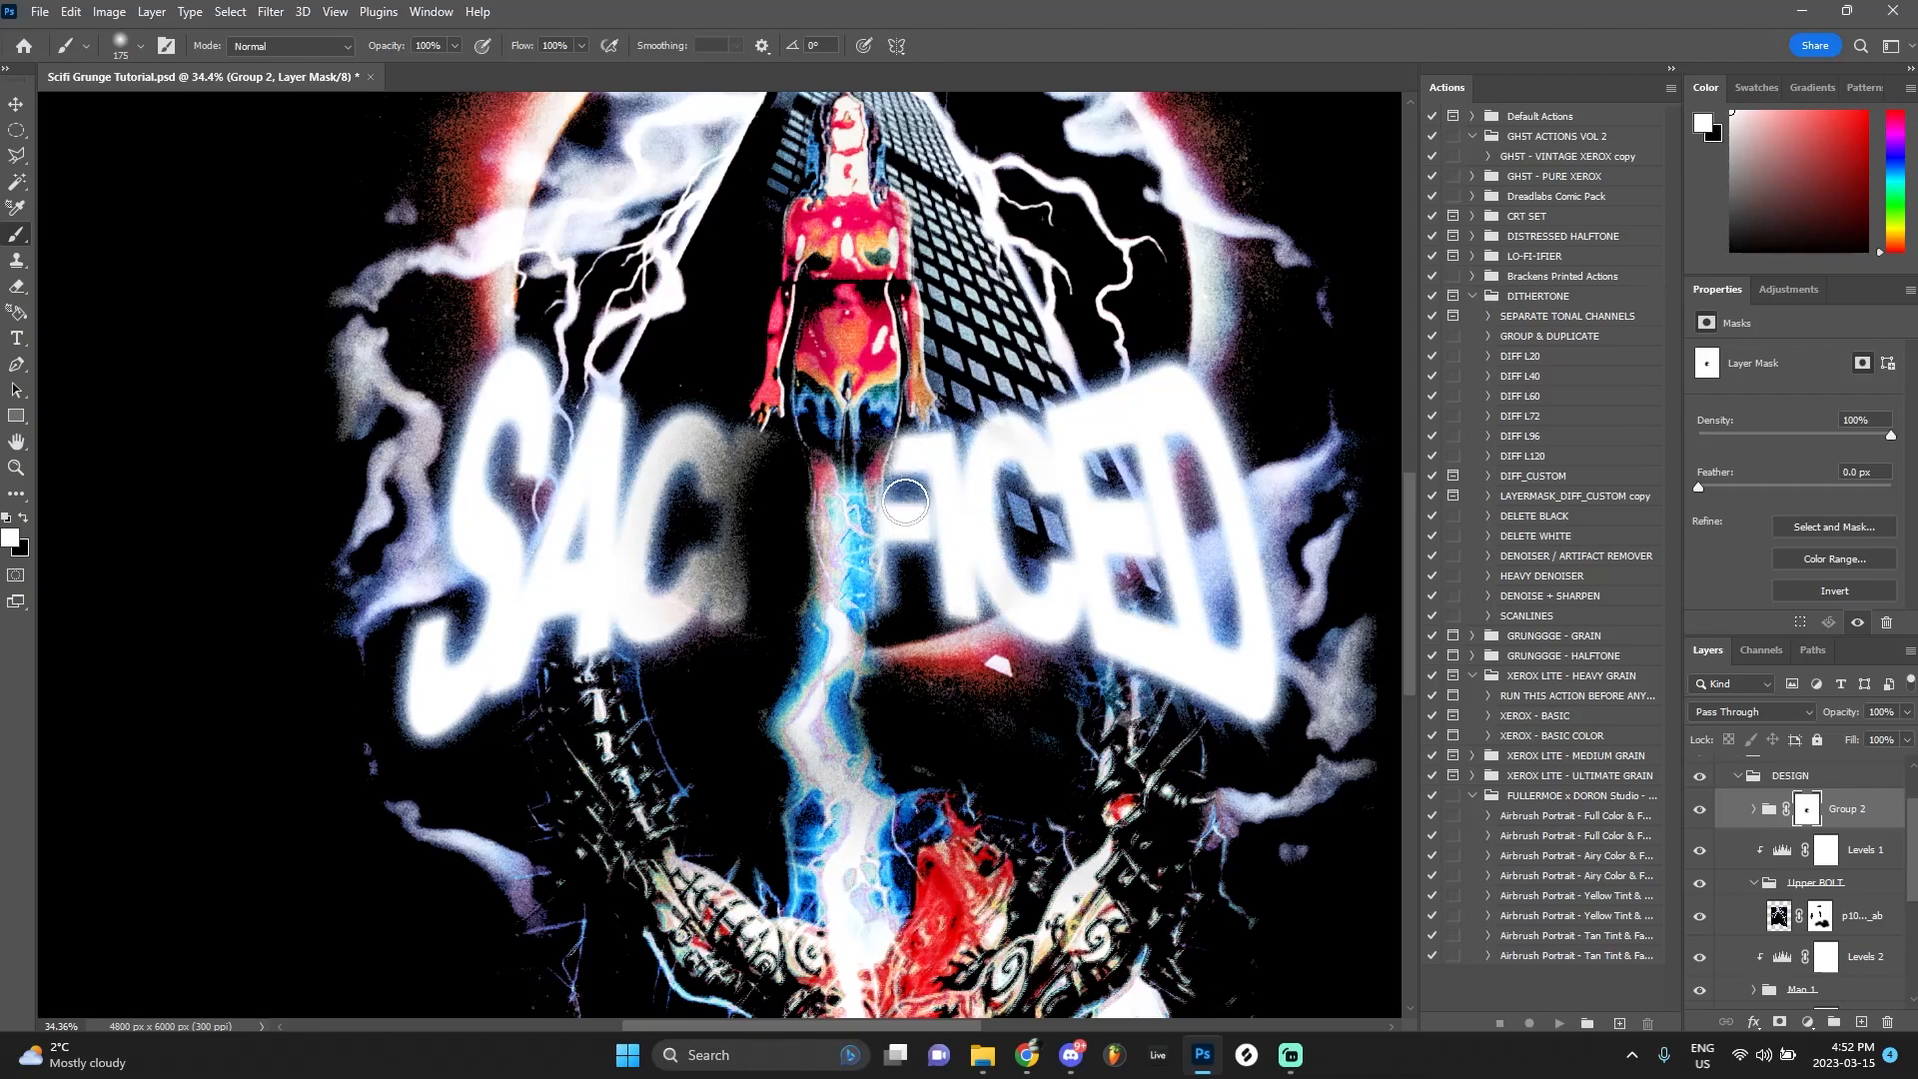
{"action": "mouse_move", "coordinate": [788, 502]}
{"action": "left_mouse_down"}
{"action": "mouse_move", "coordinate": [736, 561]}
{"action": "mouse_move", "coordinate": [724, 426]}
{"action": "mouse_move", "coordinate": [752, 493]}
{"action": "mouse_move", "coordinate": [778, 452]}
{"action": "mouse_move", "coordinate": [765, 603]}
{"action": "left_mouse_up"}
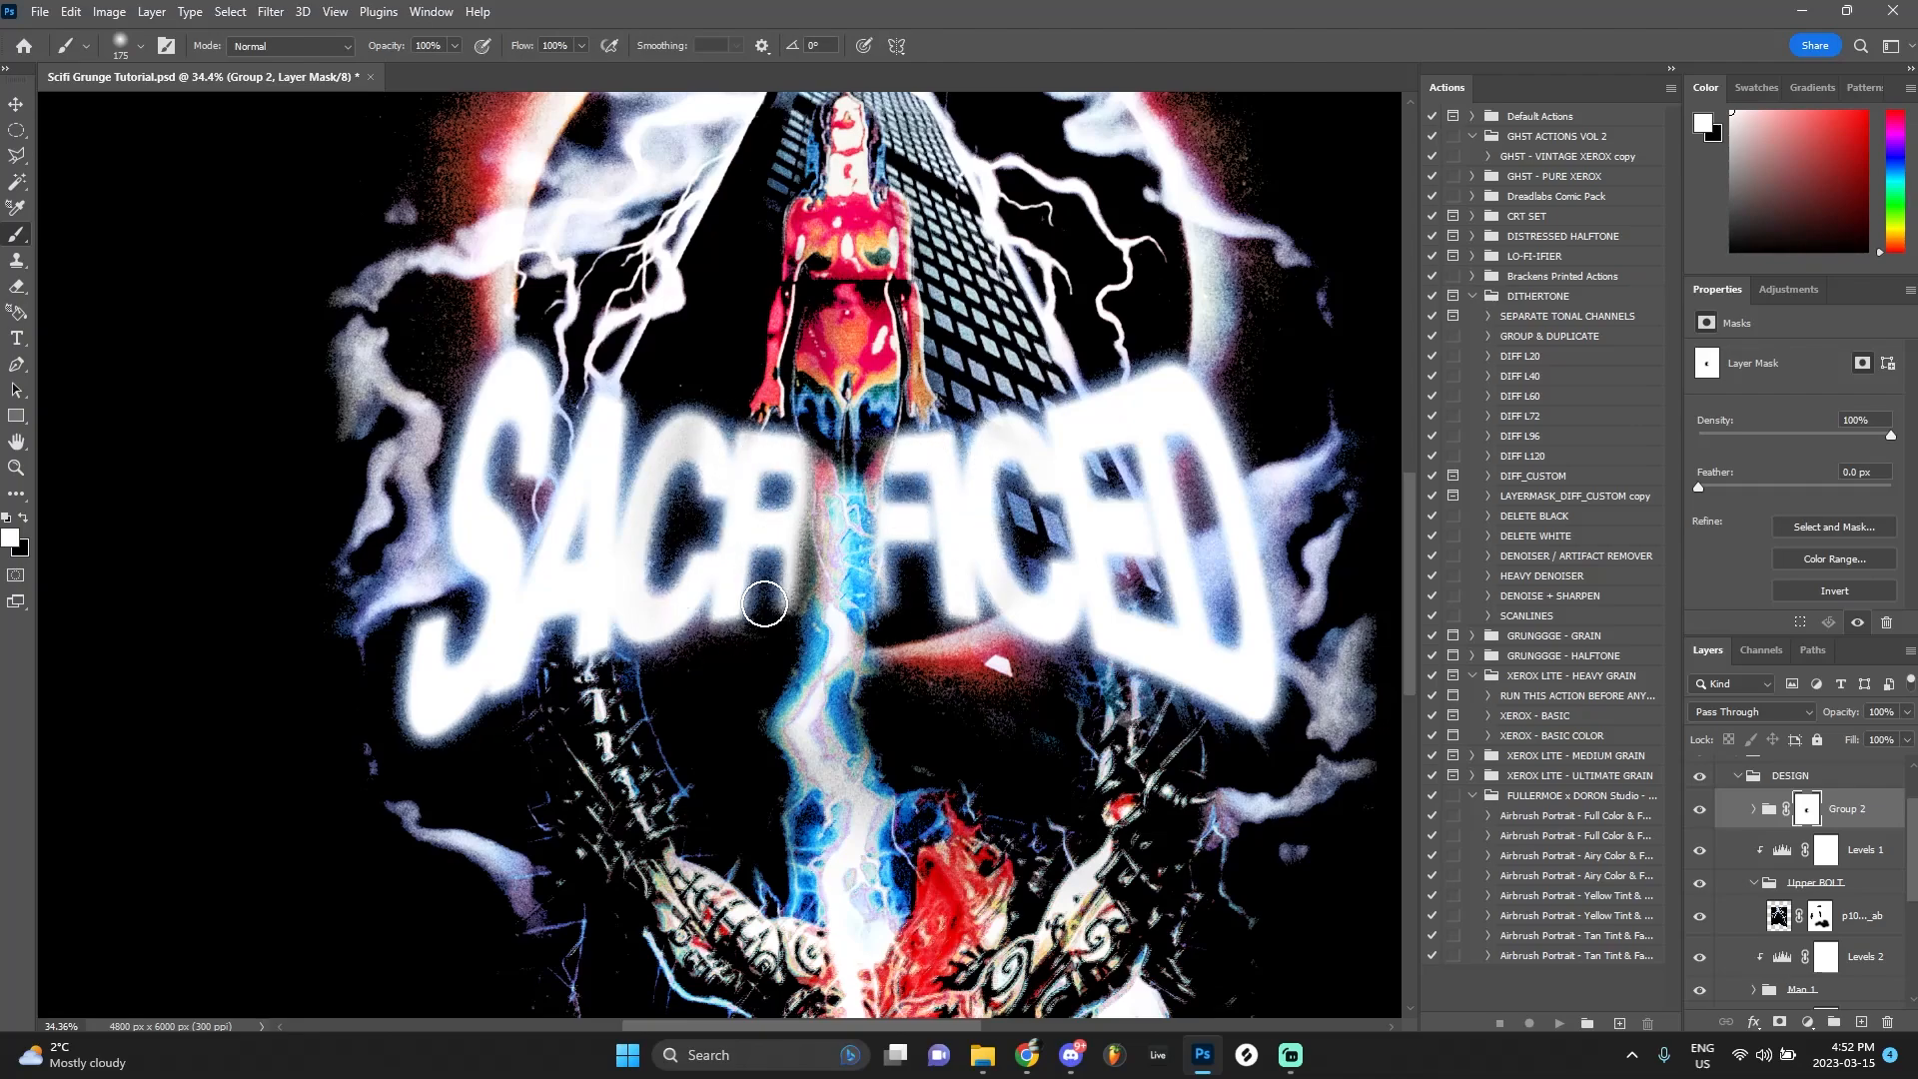
{"action": "scroll", "coordinate": [794, 585], "scroll_direction": "down", "scroll_amount": 3}
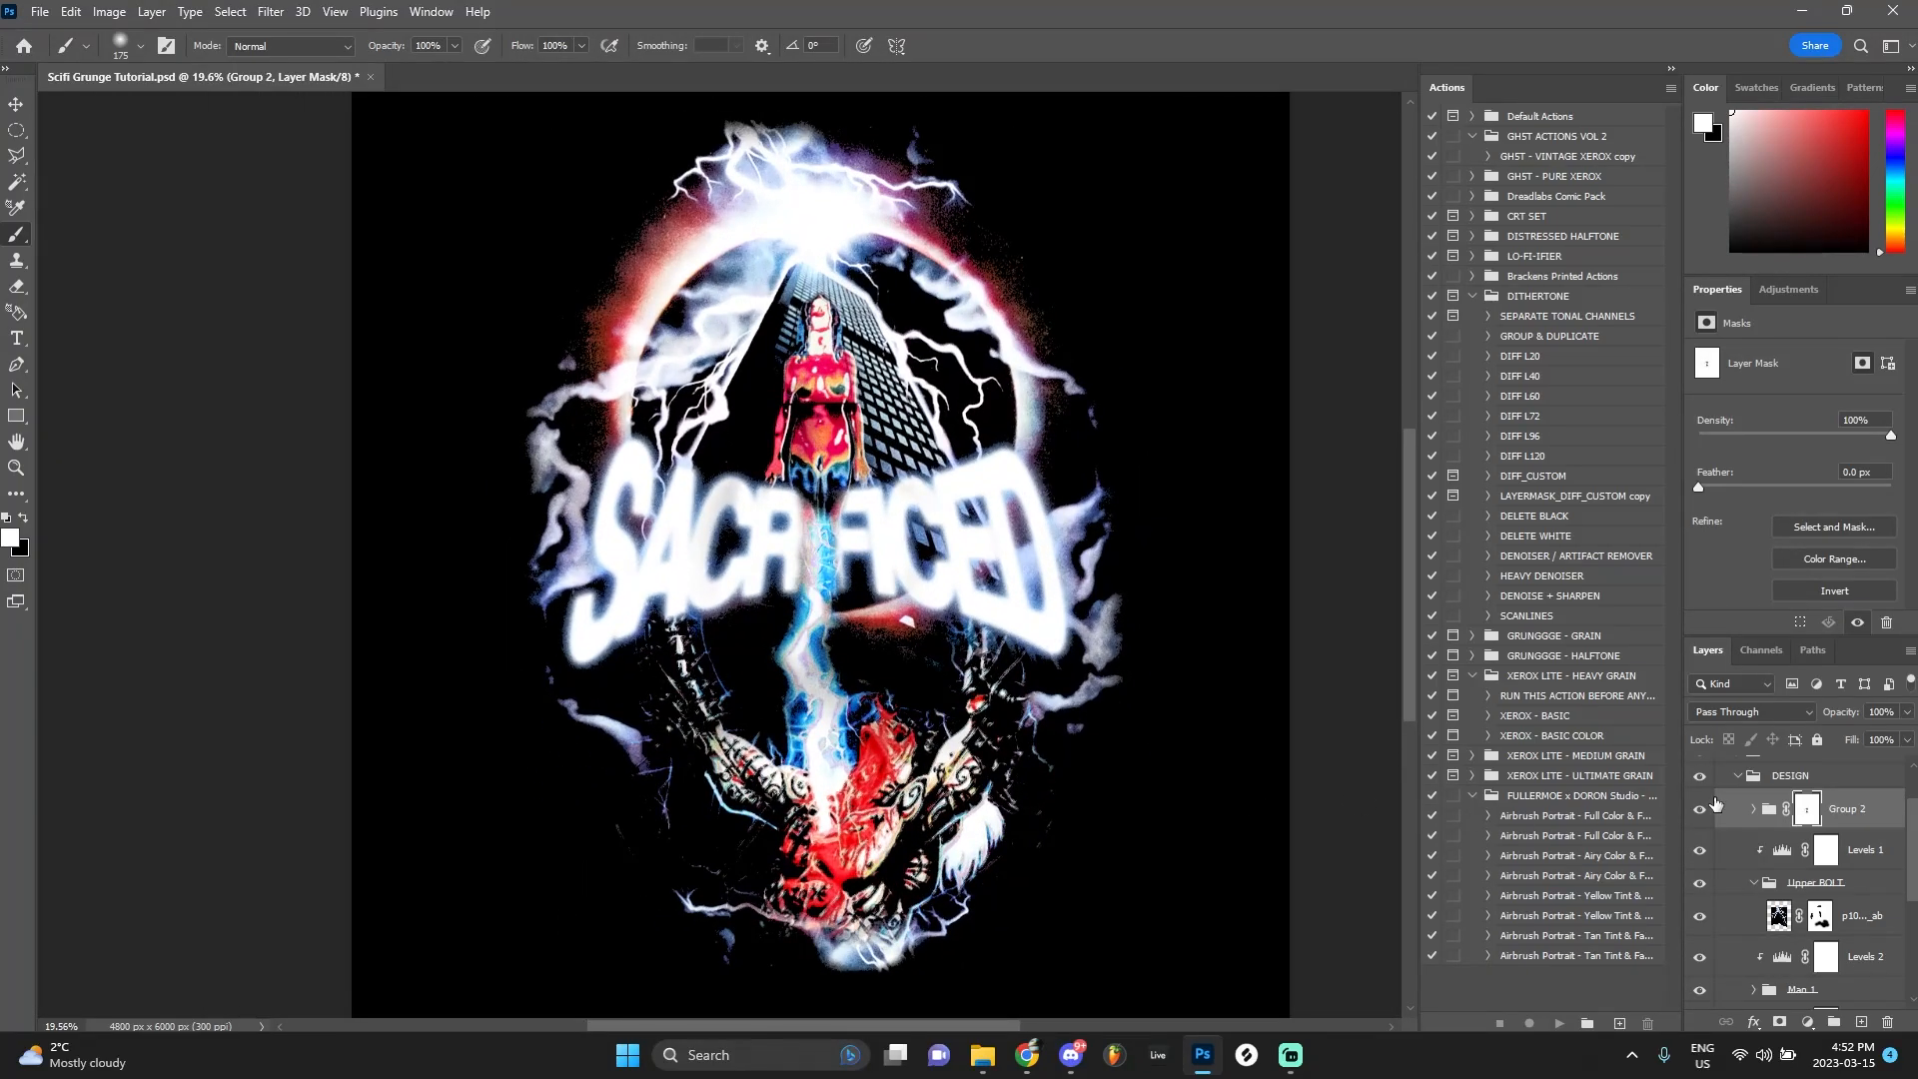
Check the title group's contents and paint the R back more fully on the group mask beside the lightning bolt
{"action": "left_click", "coordinate": [1753, 809]}
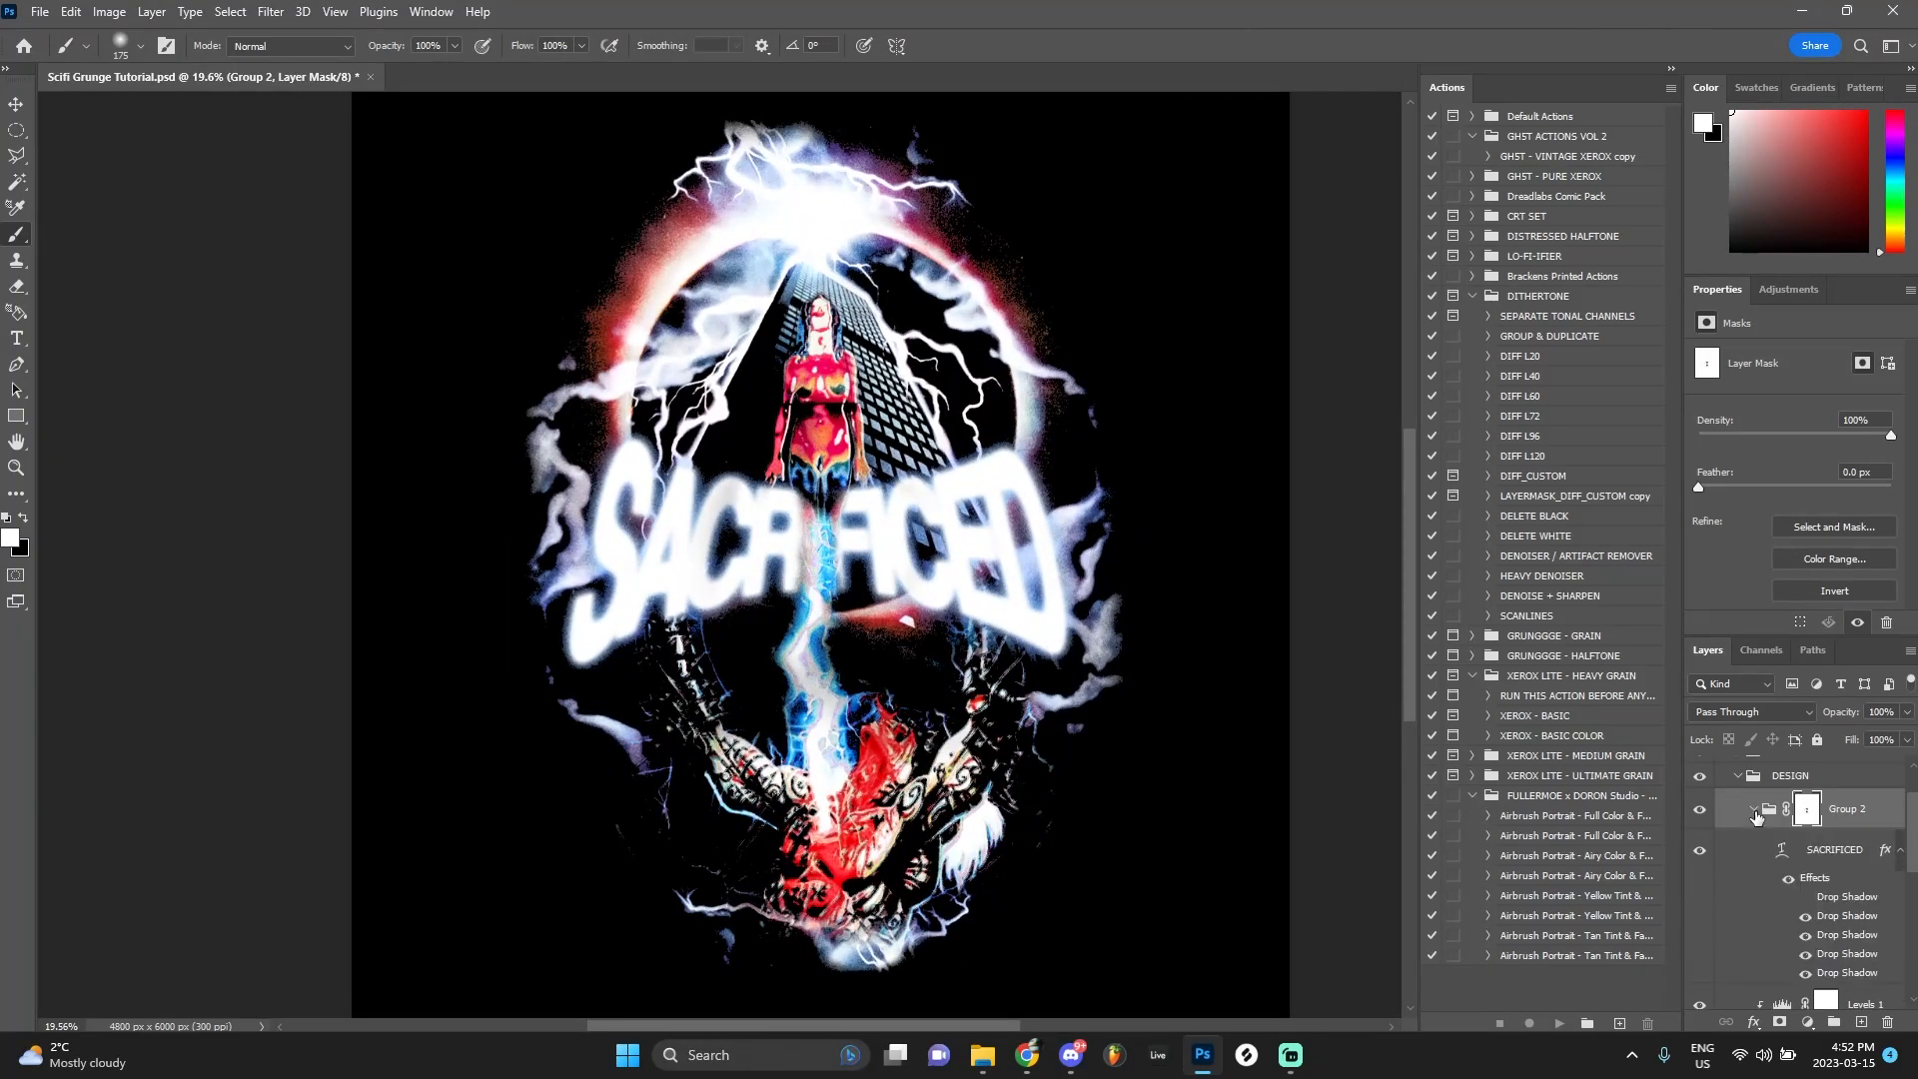
{"action": "left_click", "coordinate": [1753, 809]}
{"action": "scroll", "coordinate": [719, 619], "scroll_direction": "up", "scroll_amount": 3}
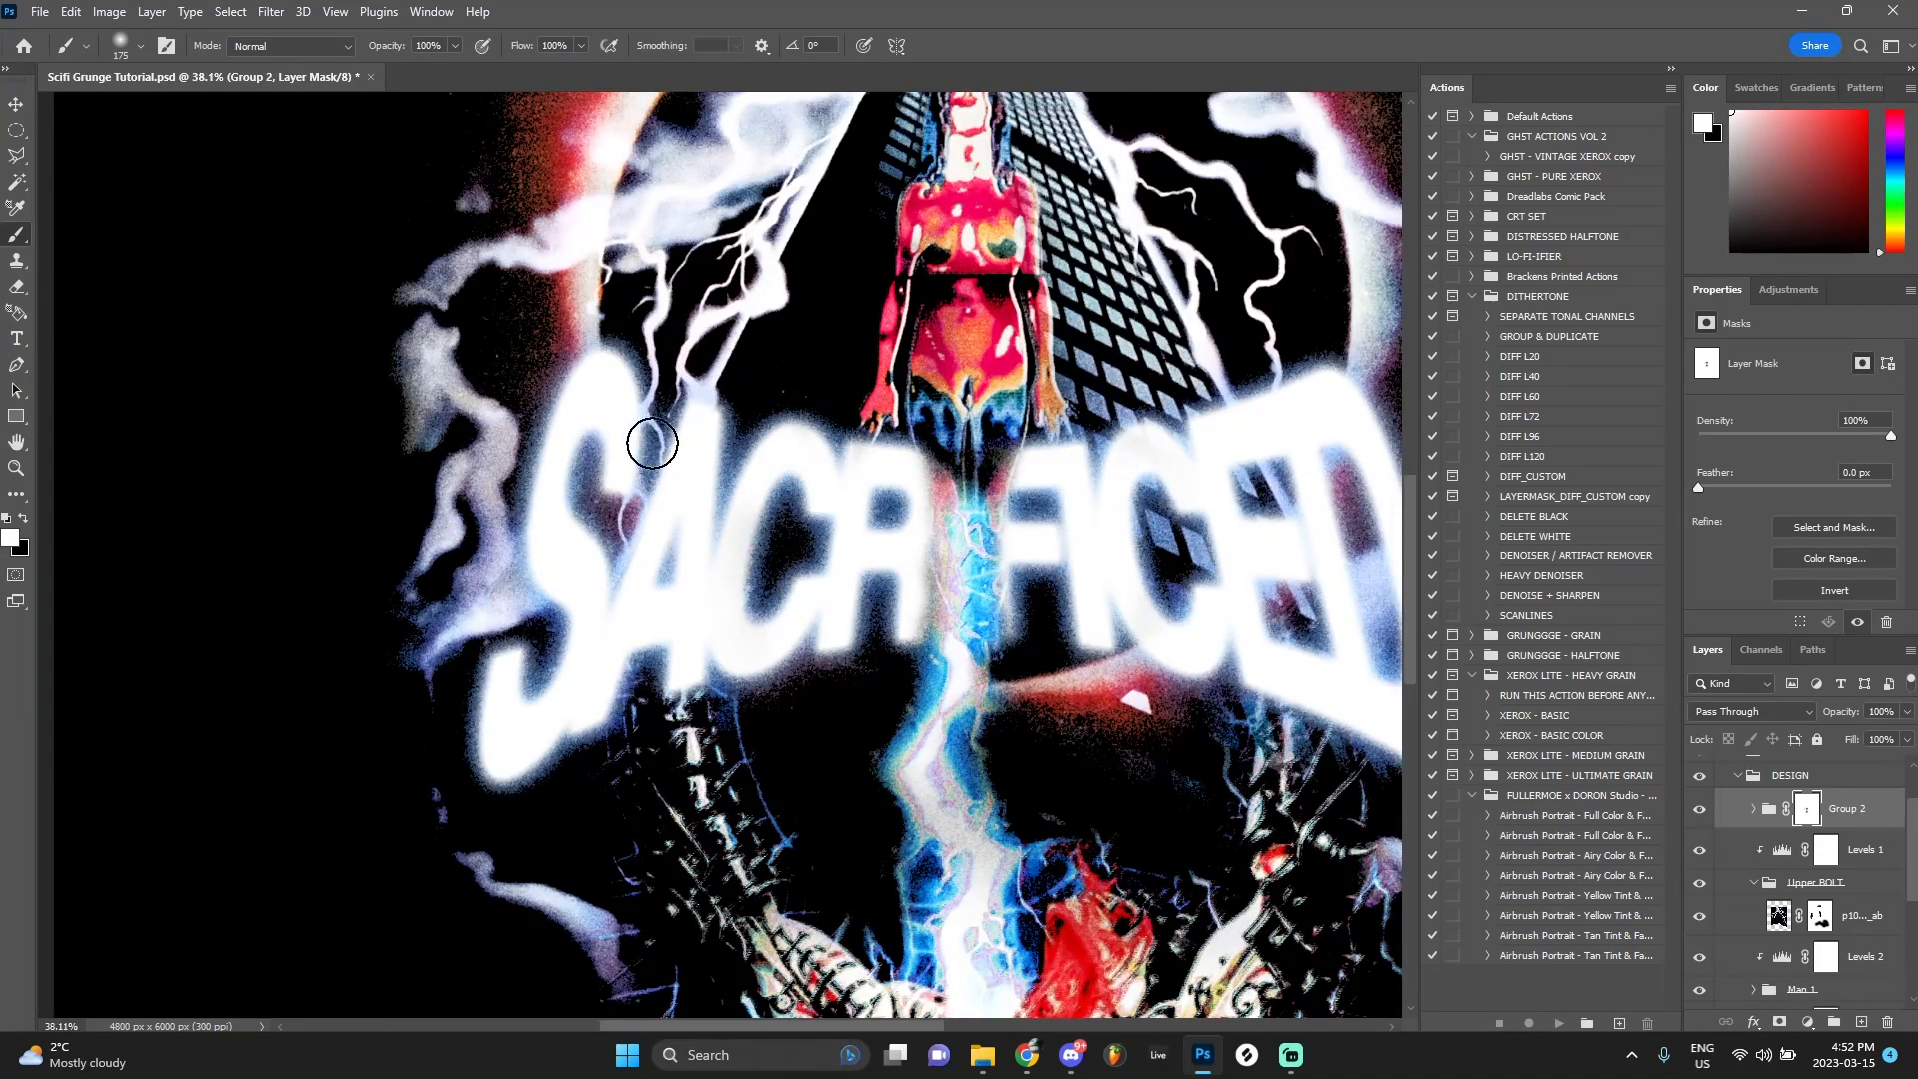
{"action": "scroll", "coordinate": [849, 560], "scroll_direction": "up", "scroll_amount": 2}
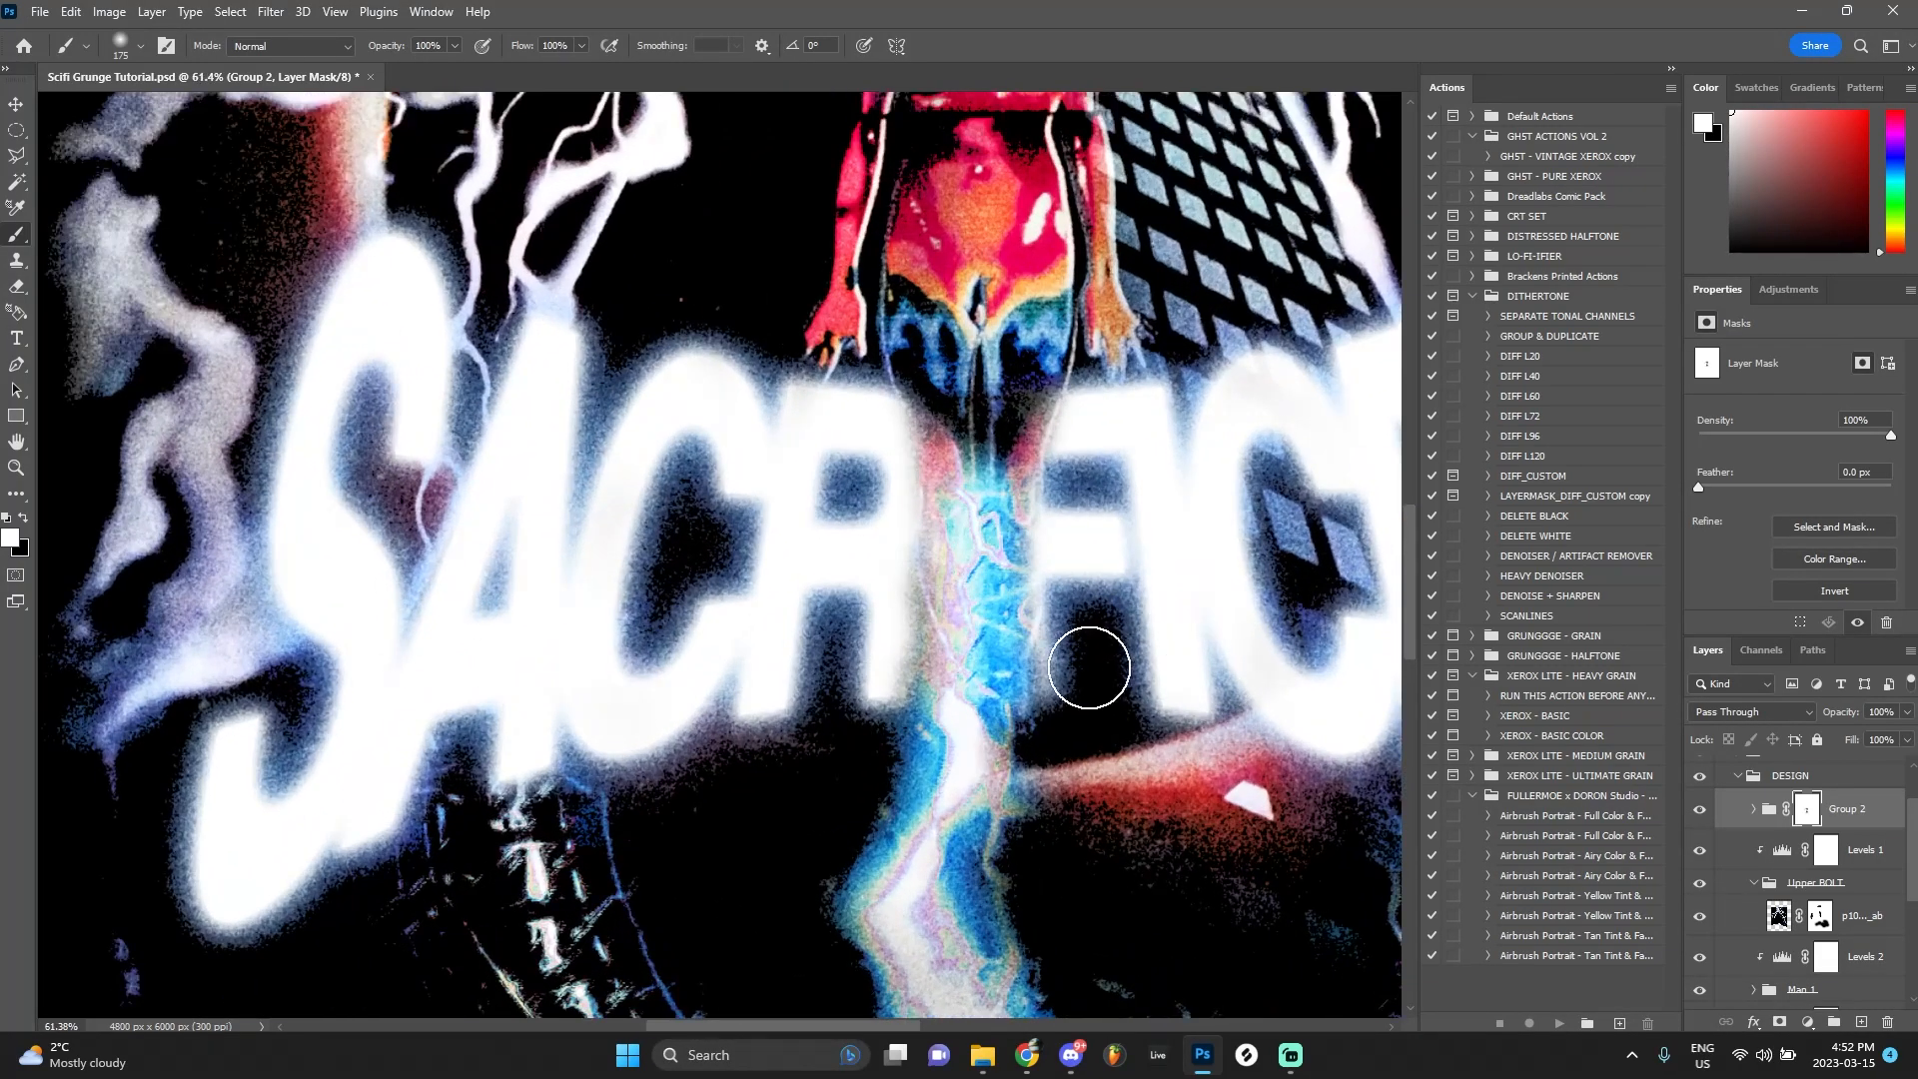
{"action": "left_click_drag", "start_coordinate": [879, 672], "coordinate": [883, 526]}
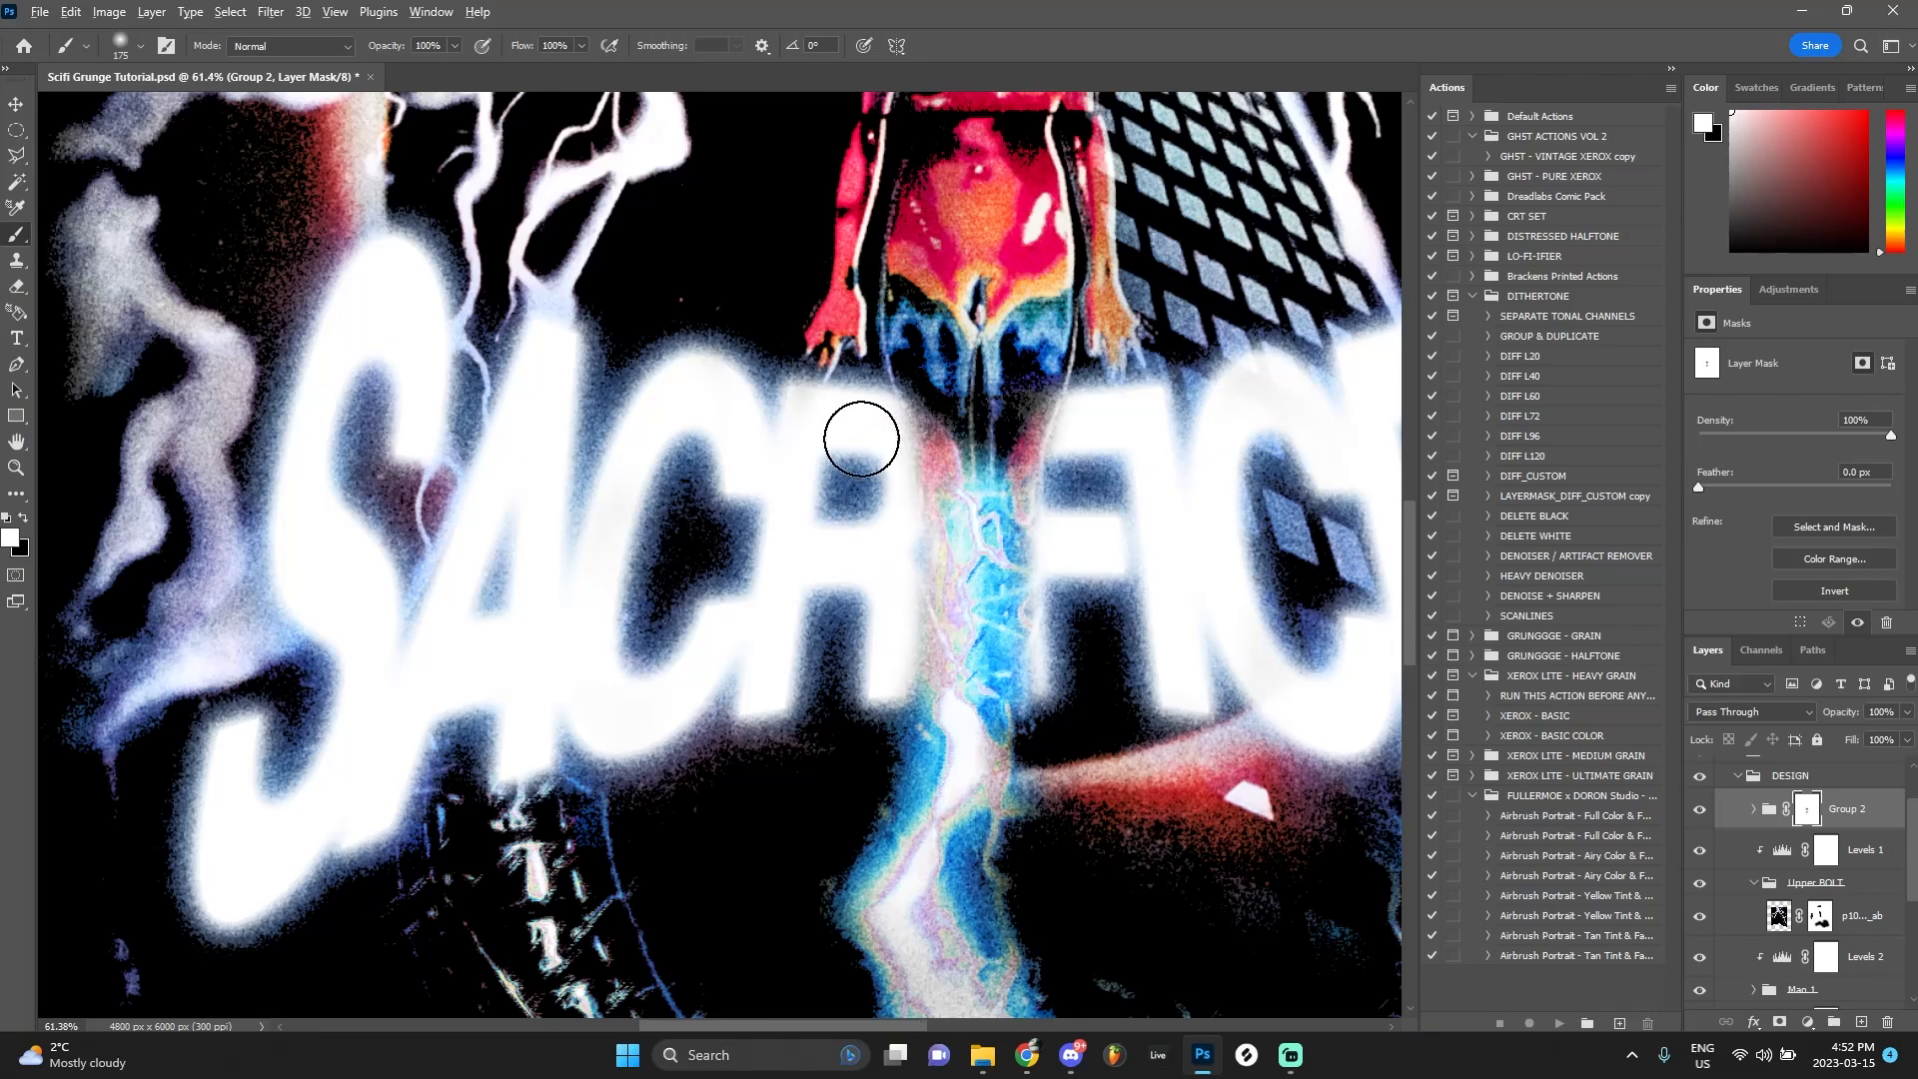
{"action": "scroll", "coordinate": [861, 439], "scroll_direction": "down", "scroll_amount": 2}
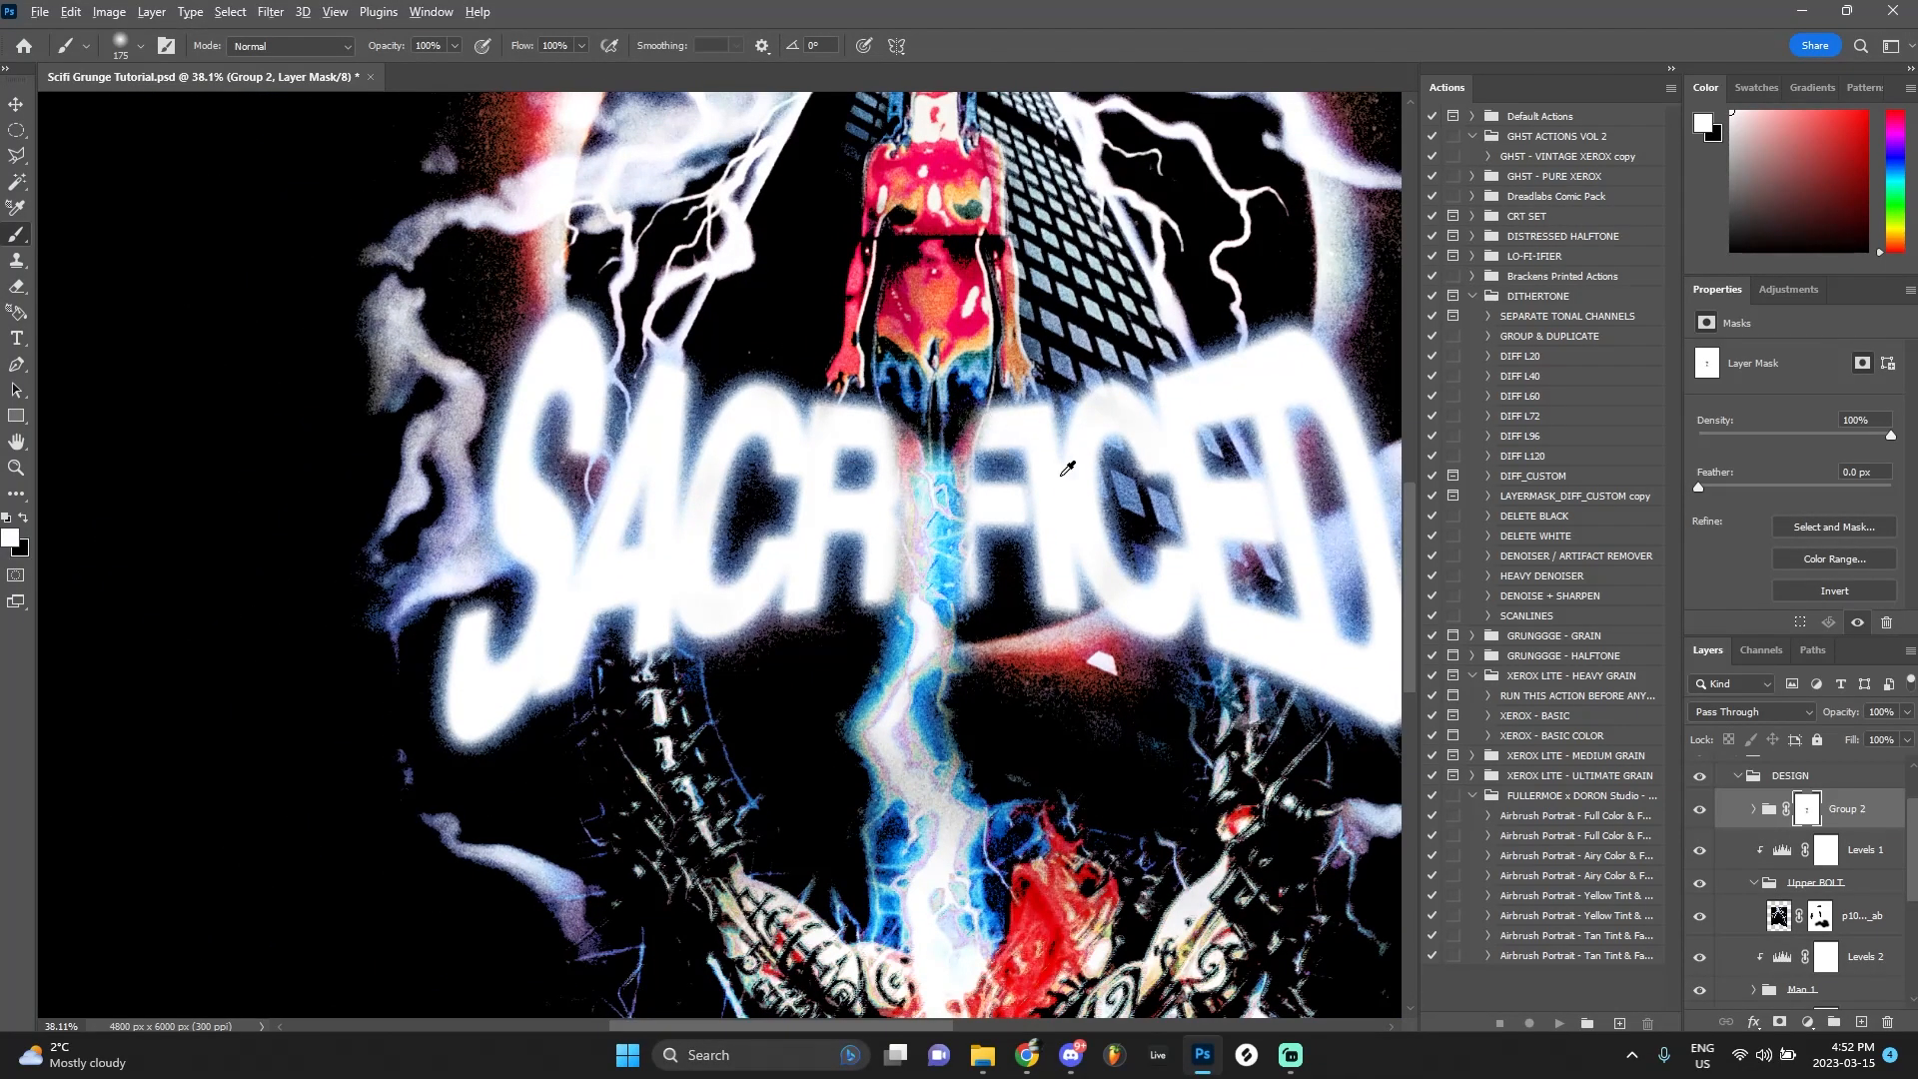
{"action": "scroll", "coordinate": [1066, 468], "scroll_direction": "down", "scroll_amount": 3}
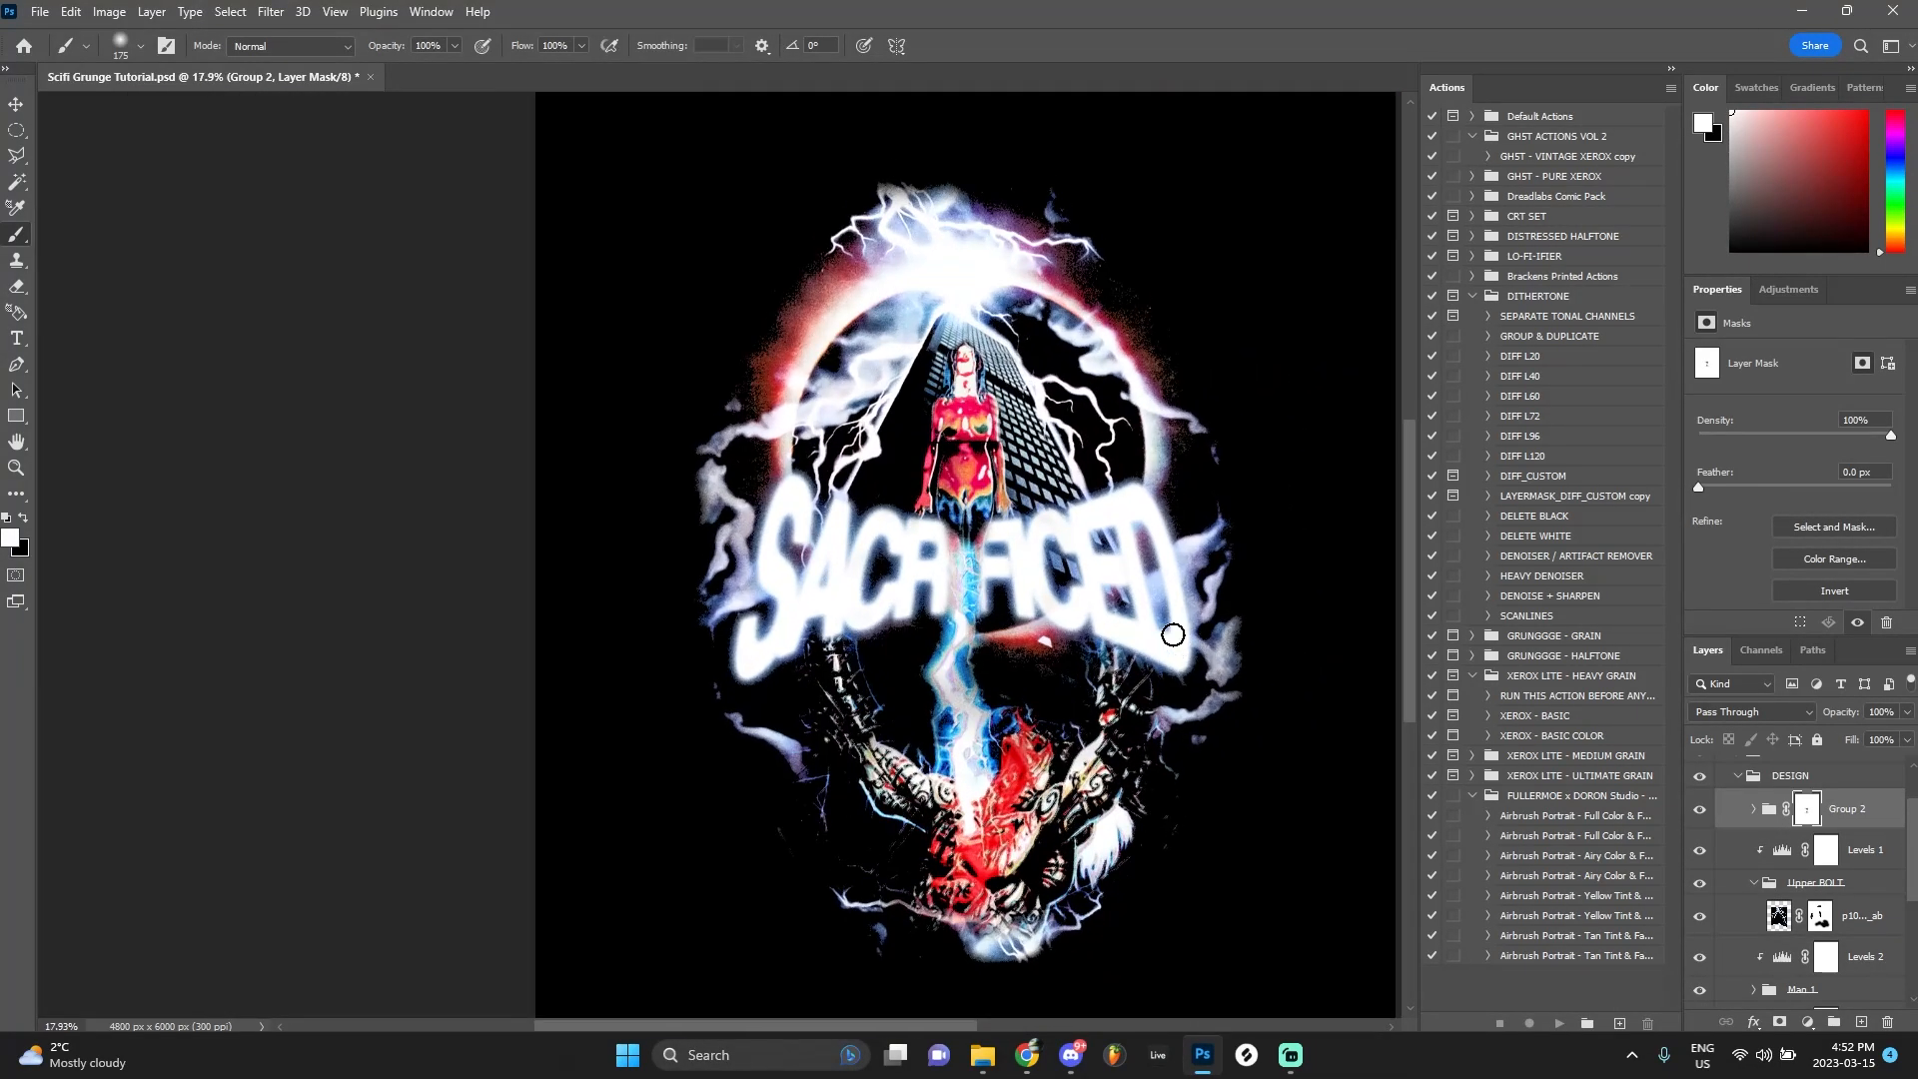
{"action": "scroll", "coordinate": [1172, 635], "scroll_direction": "up", "scroll_amount": 2}
{"action": "scroll", "coordinate": [1173, 635], "scroll_direction": "down", "scroll_amount": 1}
{"action": "scroll", "coordinate": [1244, 800], "scroll_direction": "down", "scroll_amount": 1}
{"action": "scroll", "coordinate": [1243, 800], "scroll_direction": "up", "scroll_amount": 1}
{"action": "scroll", "coordinate": [1244, 800], "scroll_direction": "down", "scroll_amount": 2}
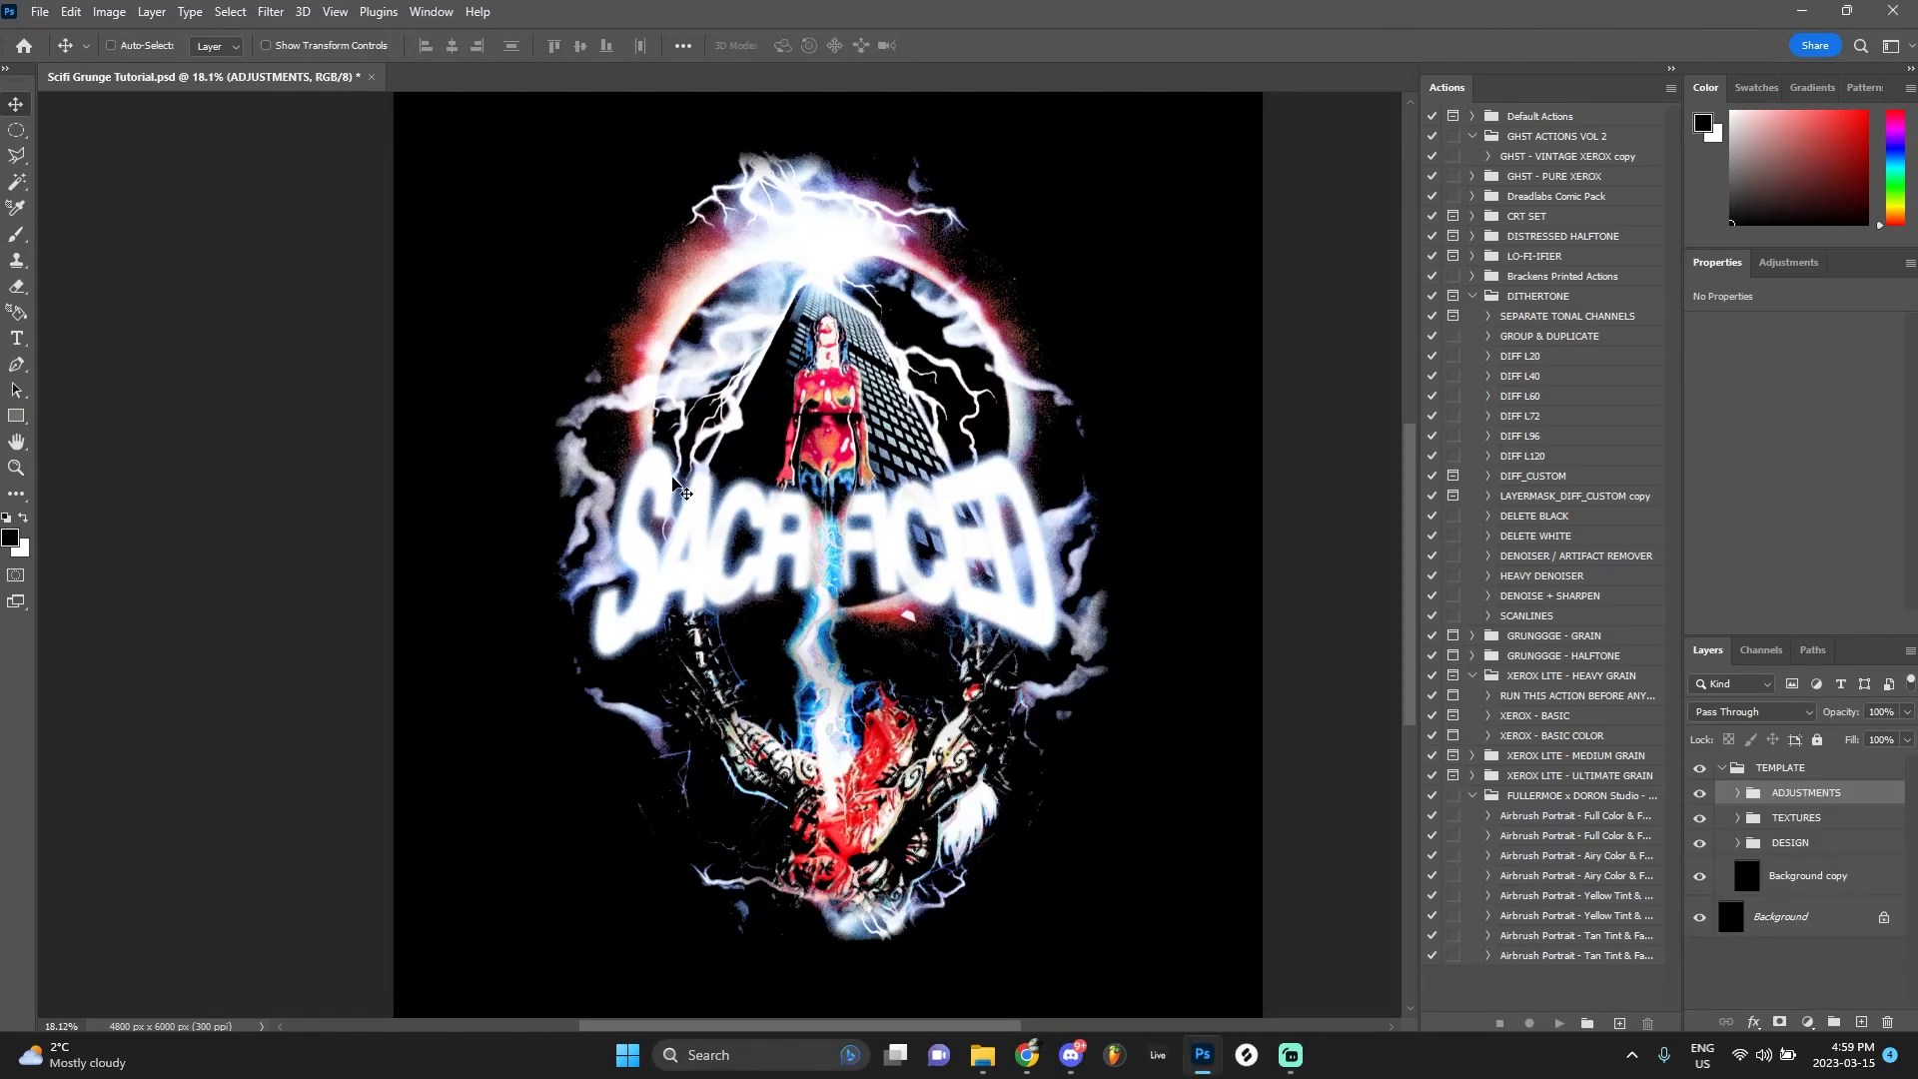
Add a Levels adjustment layer and place it inside the ADJUSTMENTS group
{"action": "left_click", "coordinate": [1809, 1022]}
{"action": "left_click", "coordinate": [1854, 749]}
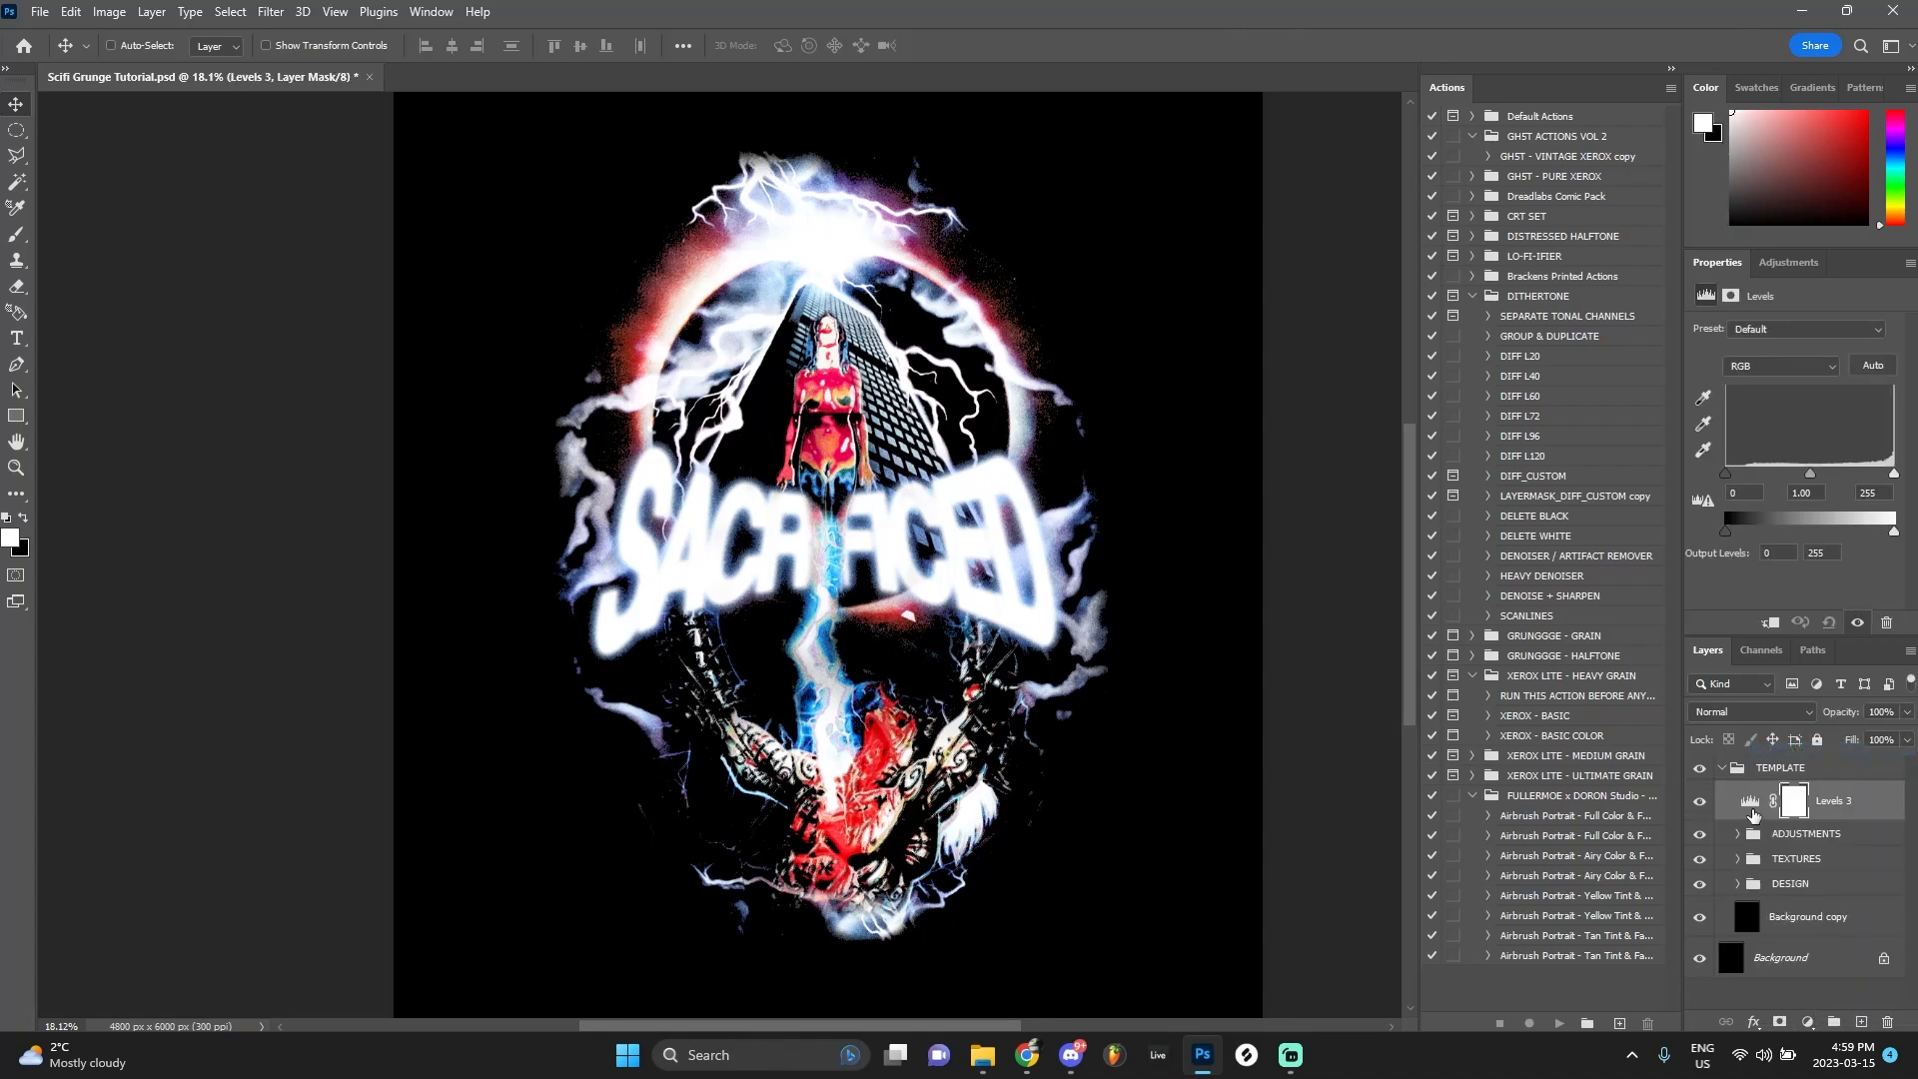
{"action": "left_click_drag", "start_coordinate": [1822, 805], "coordinate": [1825, 837]}
{"action": "left_click", "coordinate": [1738, 793]}
{"action": "left_click", "coordinate": [1848, 833]}
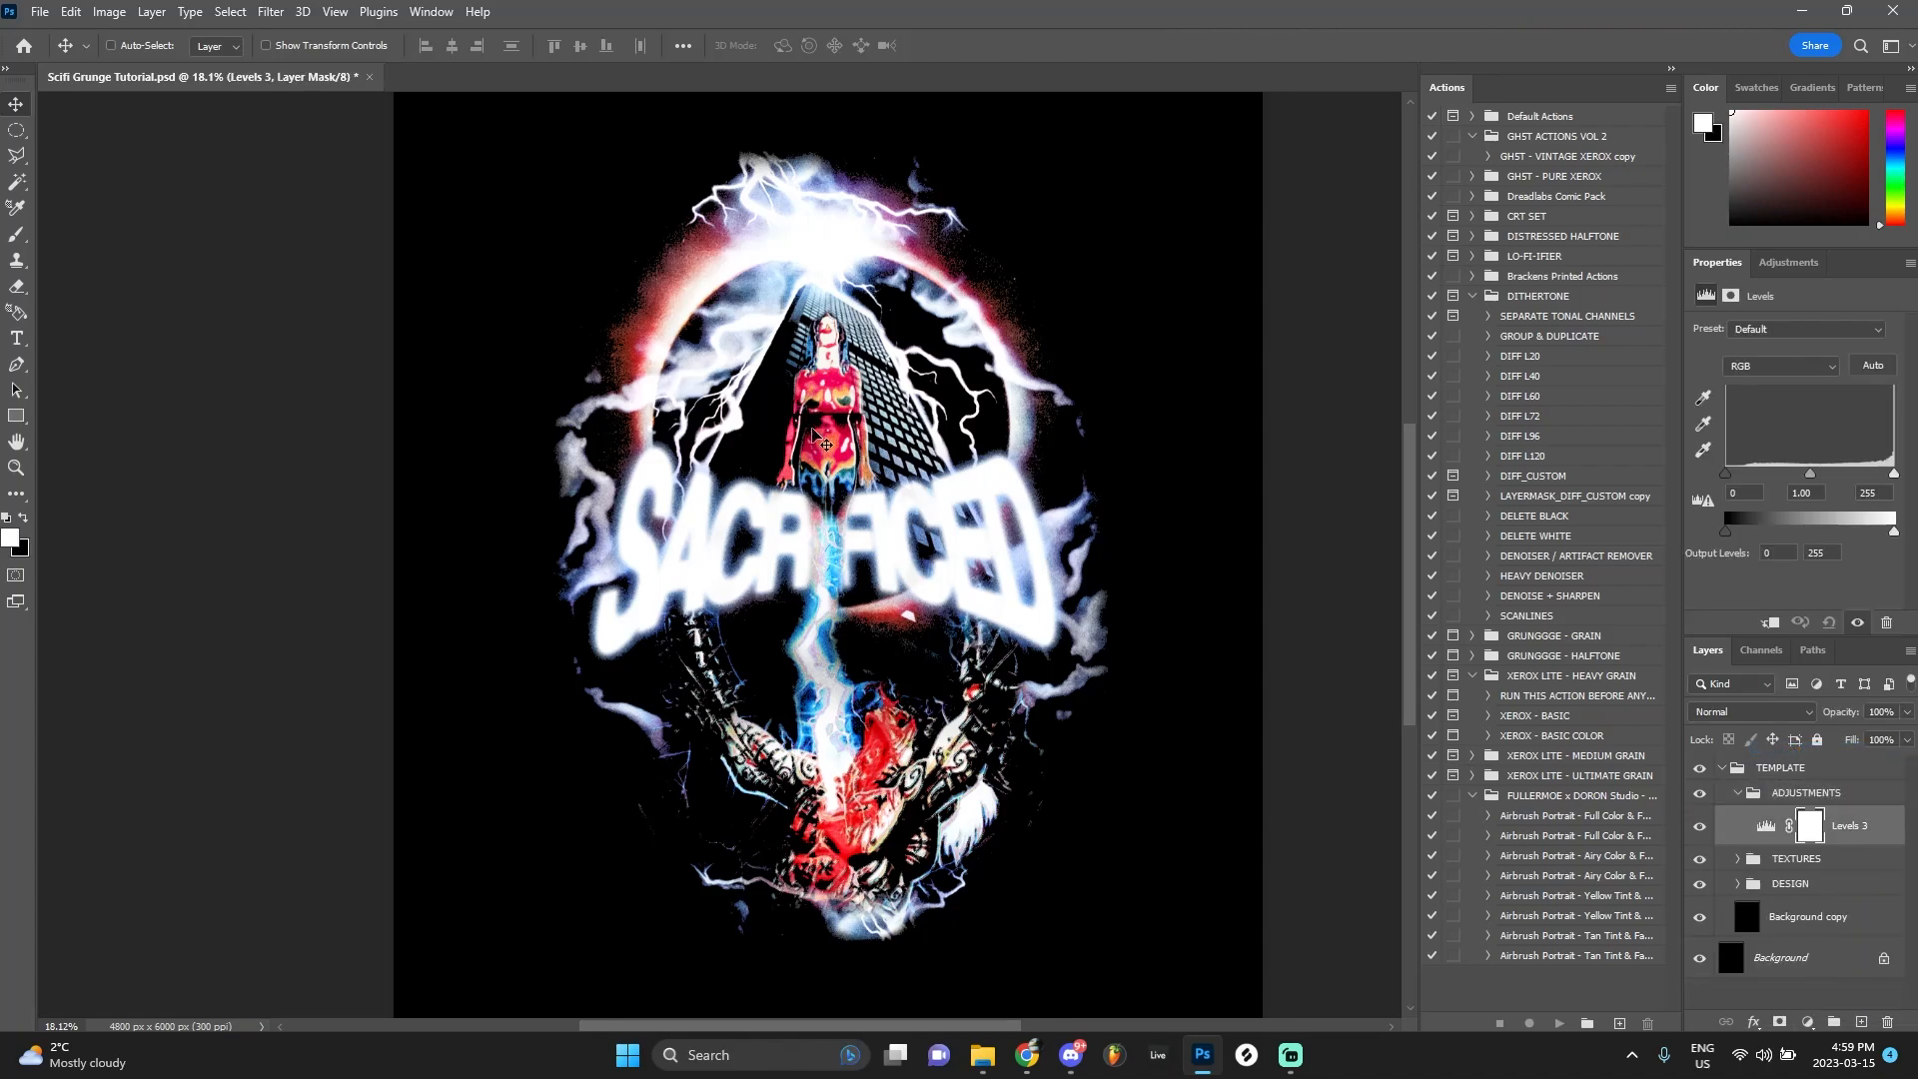
Set the new Levels layer's input values to 20, 1.19 and 240, and compare the artwork with and without it
{"action": "scroll", "coordinate": [772, 339], "scroll_direction": "up", "scroll_amount": 3}
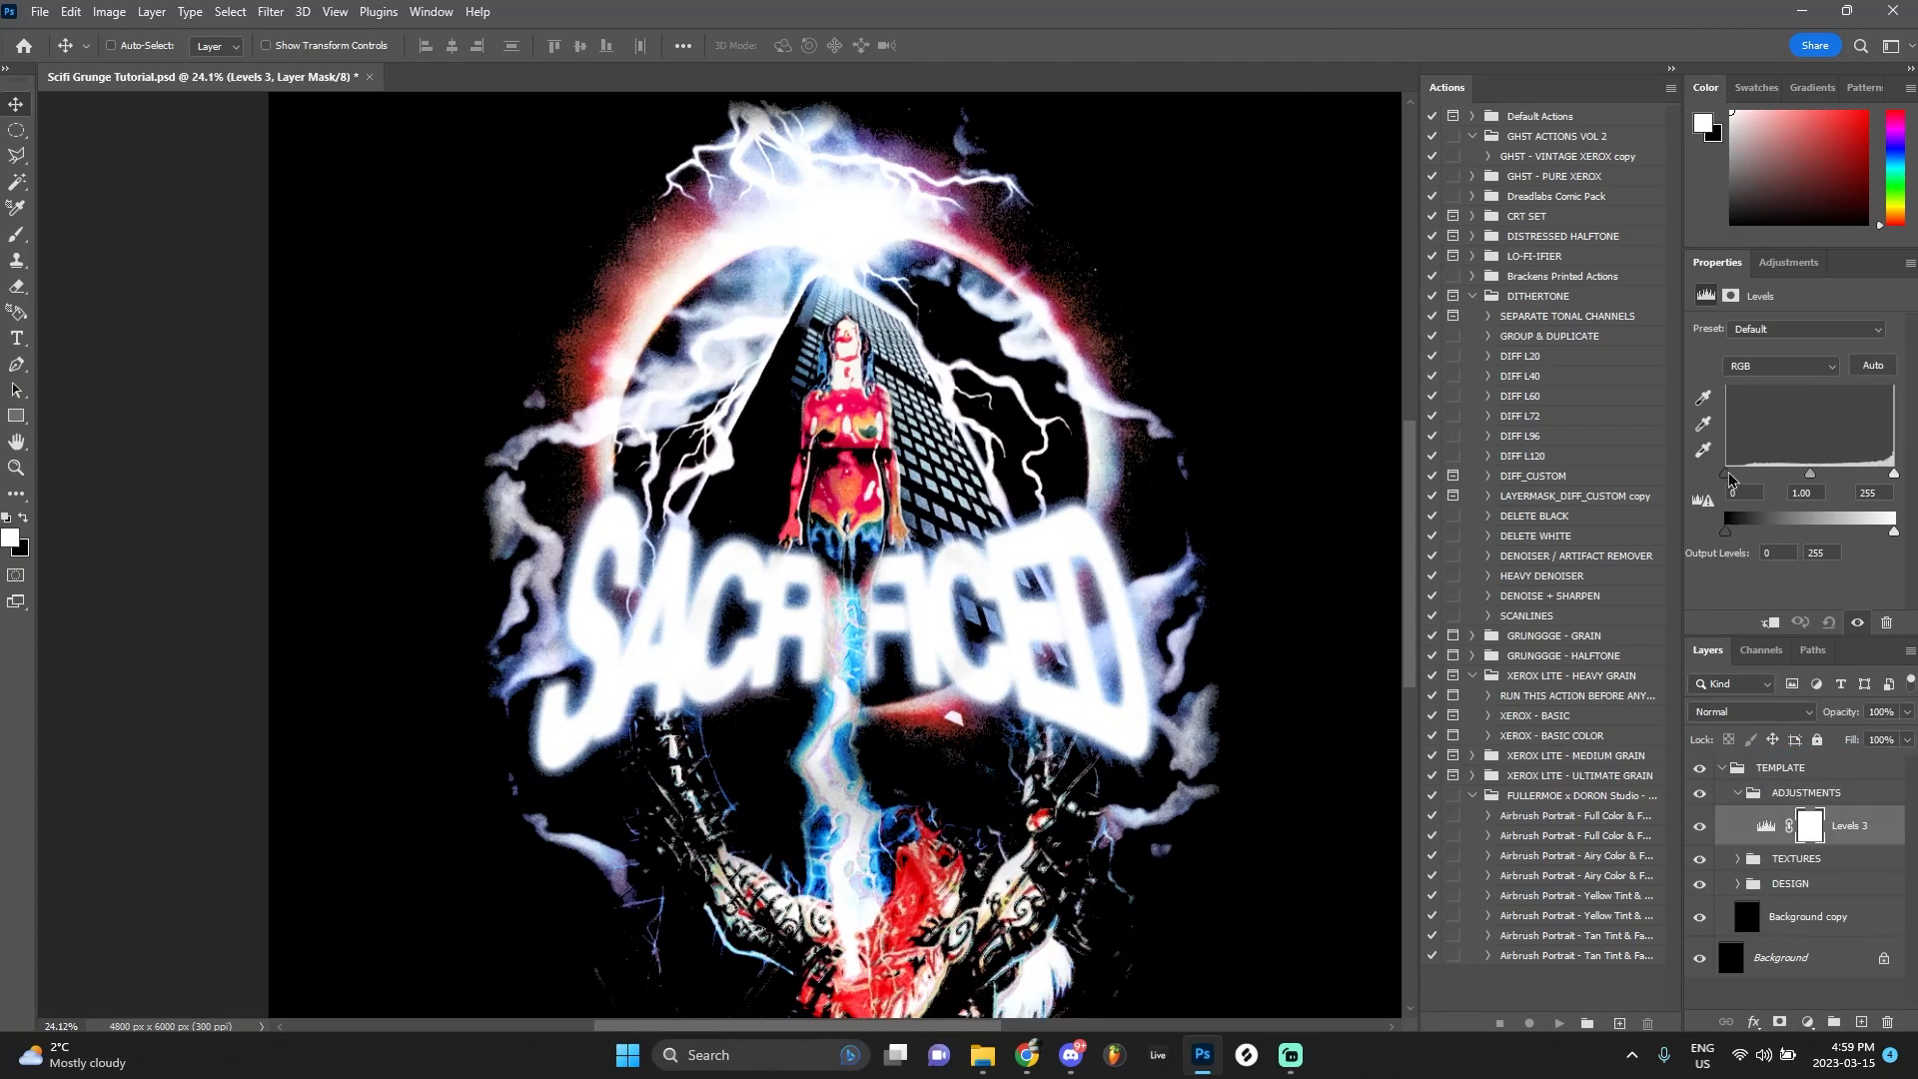
{"action": "mouse_move", "coordinate": [1729, 478]}
{"action": "left_mouse_down"}
{"action": "mouse_move", "coordinate": [1711, 479]}
{"action": "mouse_move", "coordinate": [1811, 479]}
{"action": "mouse_move", "coordinate": [1742, 476]}
{"action": "left_mouse_up"}
{"action": "left_click", "coordinate": [1700, 829]}
{"action": "left_click", "coordinate": [1700, 829]}
{"action": "scroll", "coordinate": [949, 599], "scroll_direction": "down", "scroll_amount": 4}
{"action": "scroll", "coordinate": [1010, 620], "scroll_direction": "up", "scroll_amount": 1}
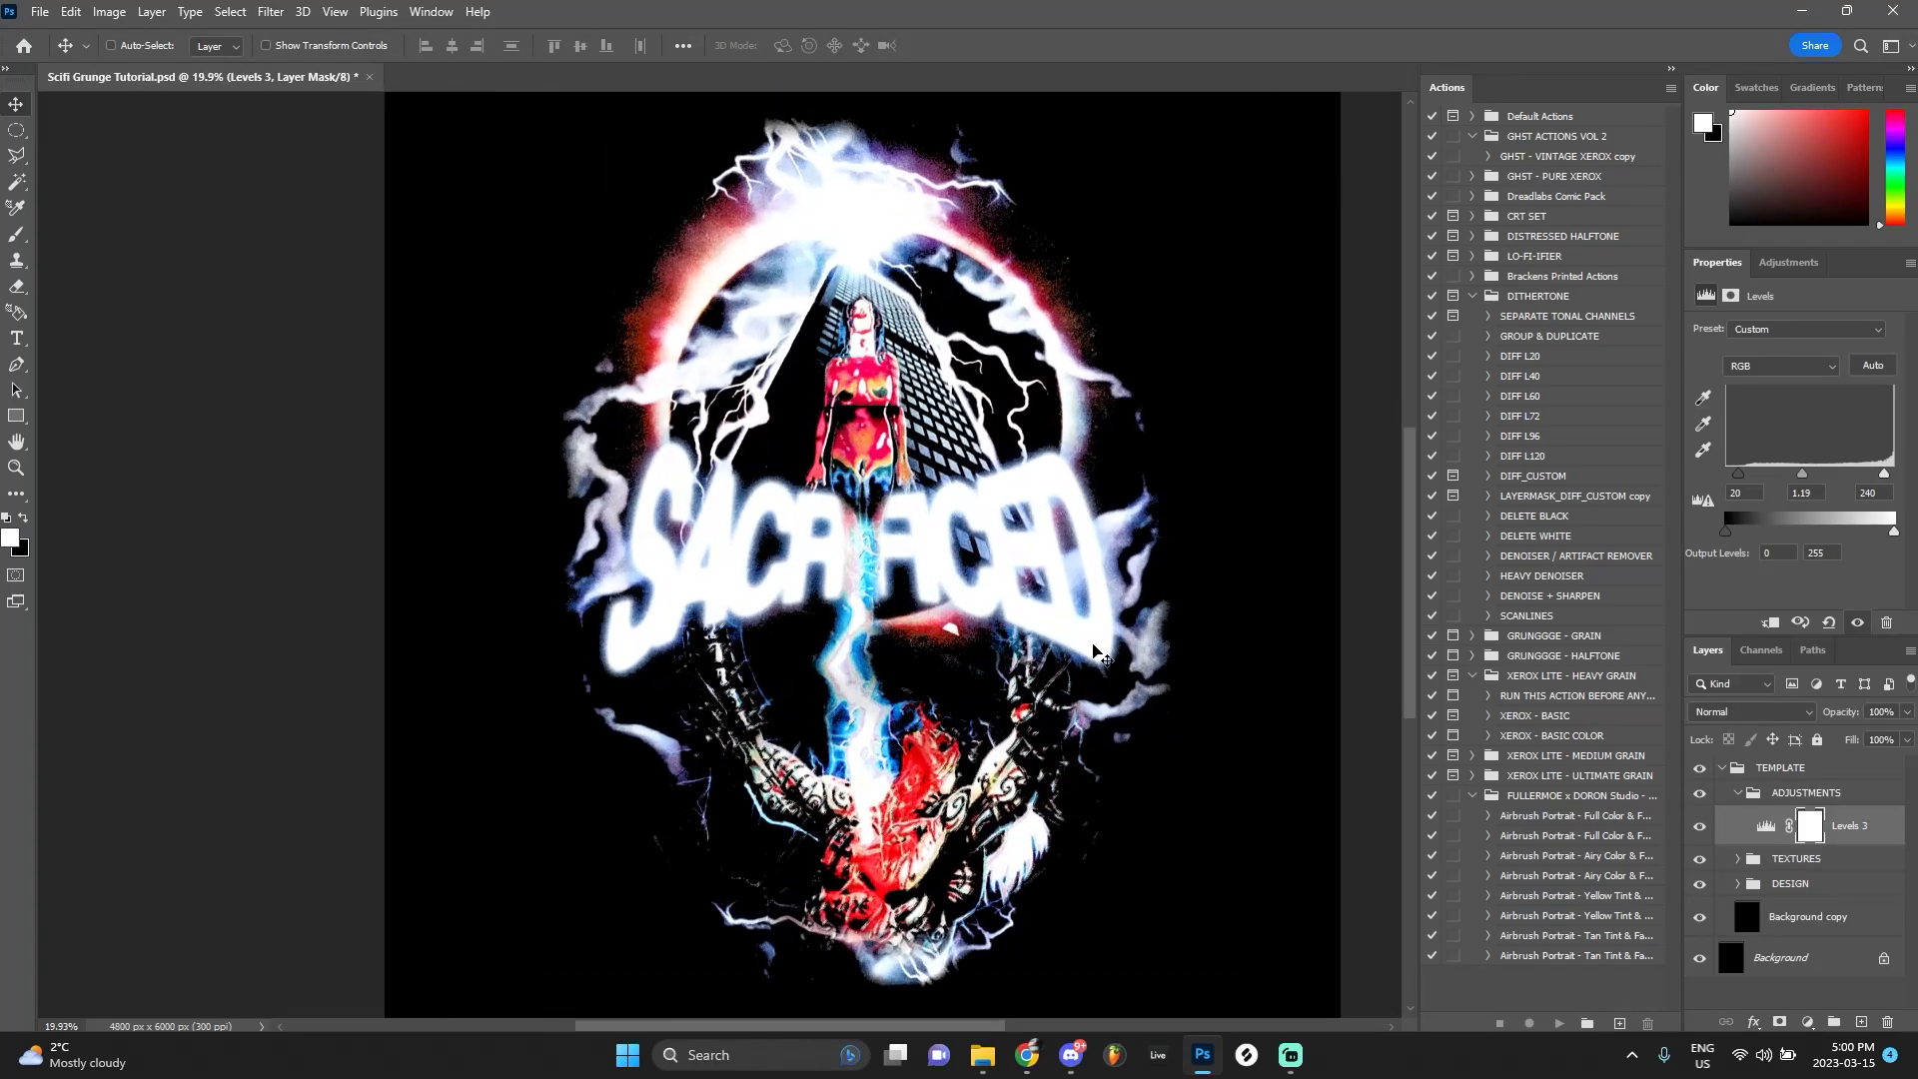
Collapse the ADJUSTMENTS and TEMPLATE groups and switch TEMPLATE's visibility off and on to review the whole design
{"action": "left_click", "coordinate": [1738, 793]}
{"action": "left_click", "coordinate": [1721, 767]}
{"action": "left_click", "coordinate": [1699, 767]}
{"action": "left_click", "coordinate": [1699, 767]}
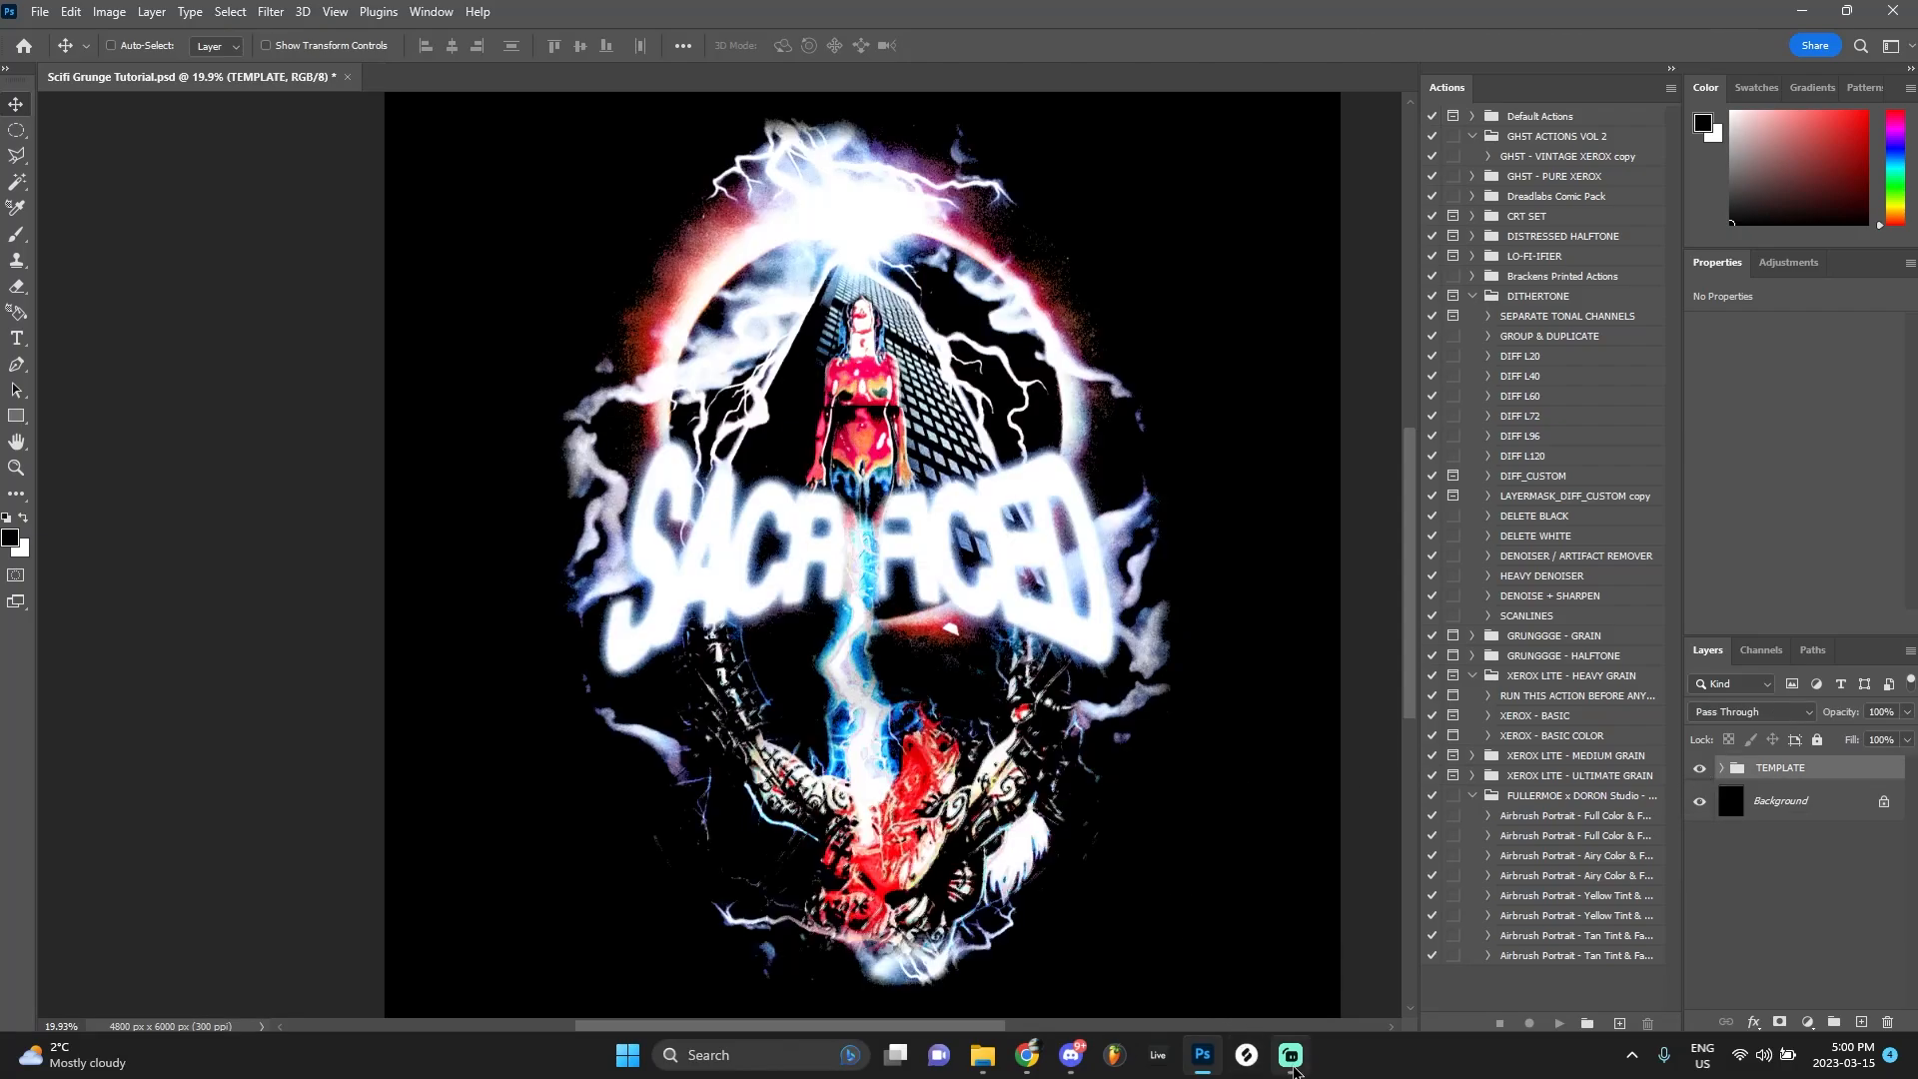